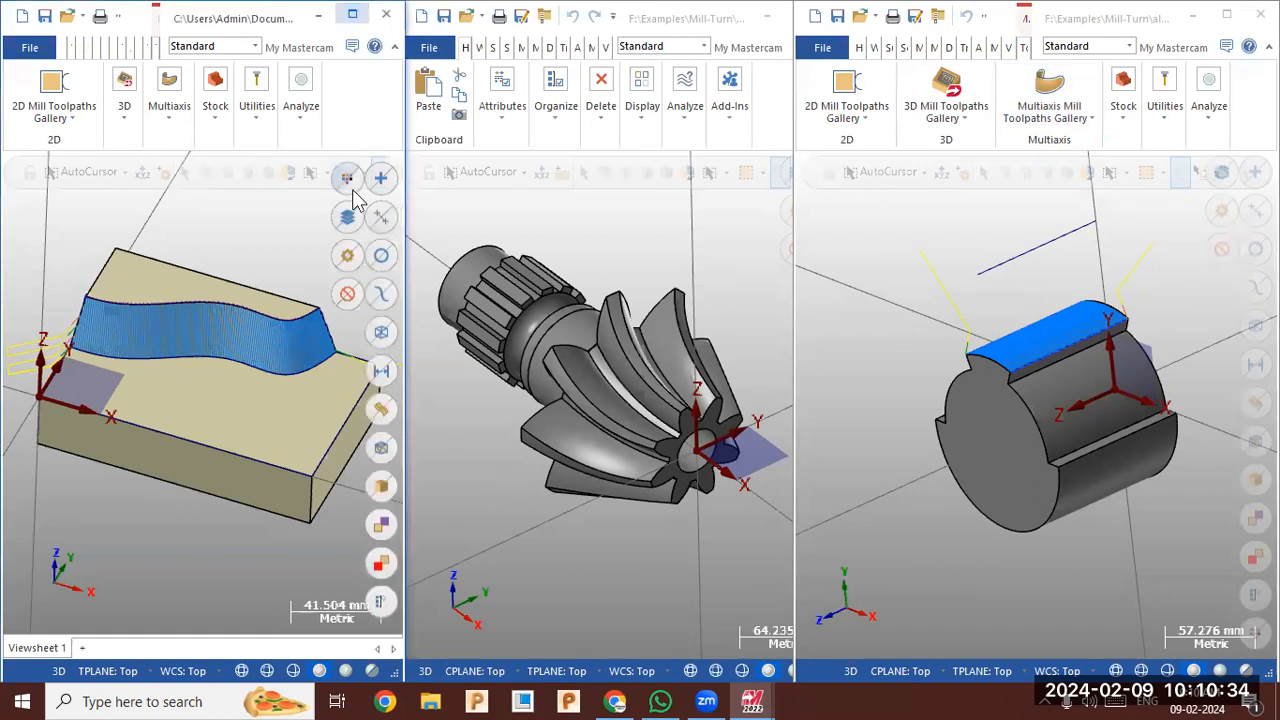
Maximize the window of the along-curve block part and show the Toolpaths manager
click(352, 14)
scroll(676, 285, up, 4)
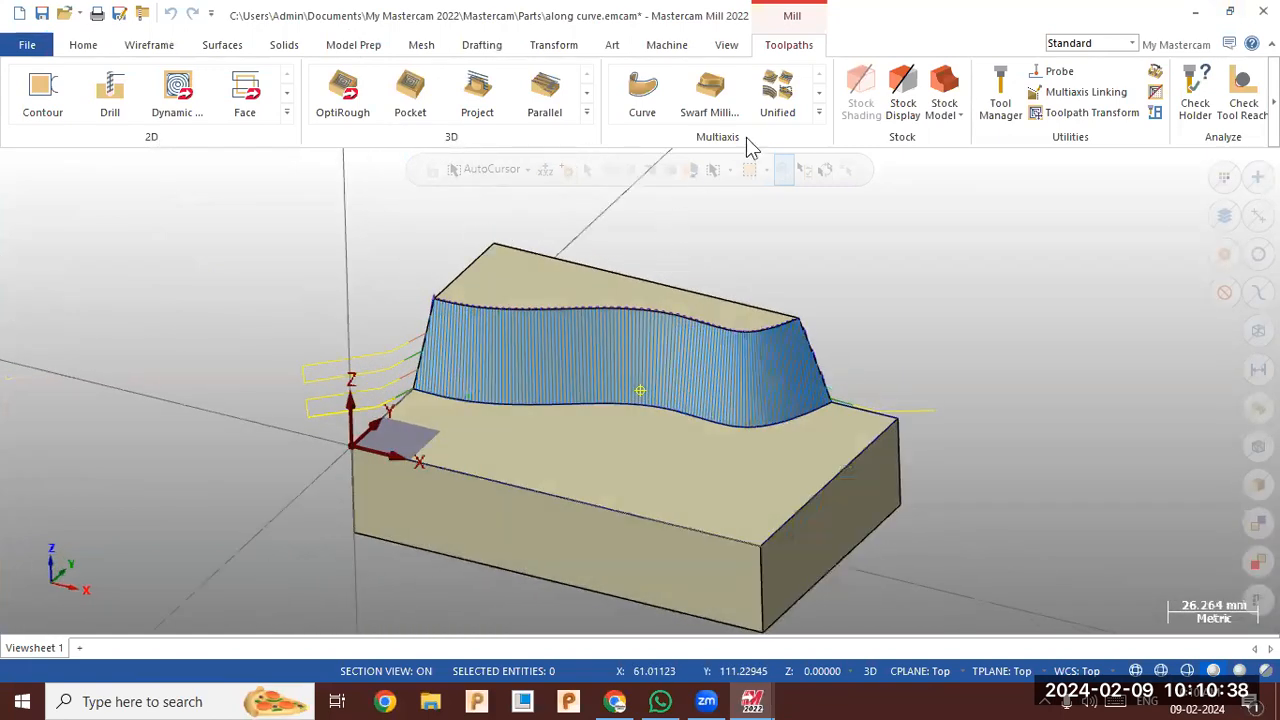
click(819, 112)
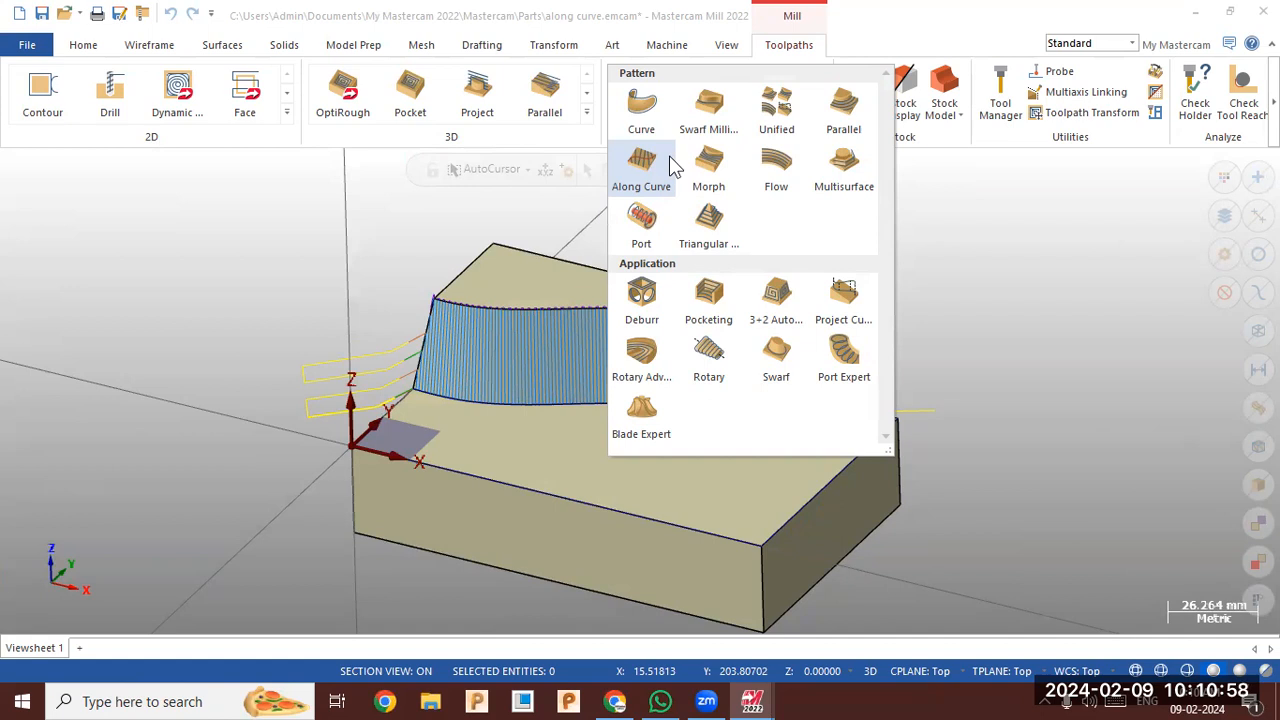
click(364, 260)
click(665, 45)
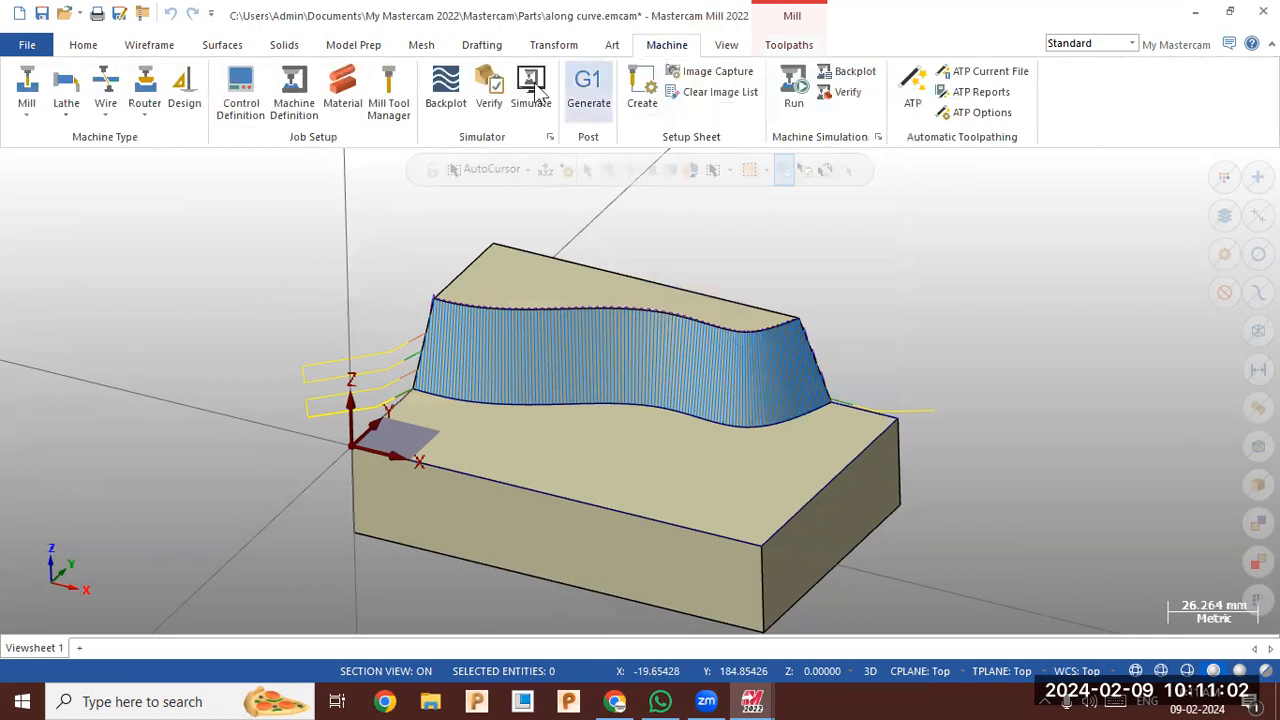
click(29, 117)
click(725, 45)
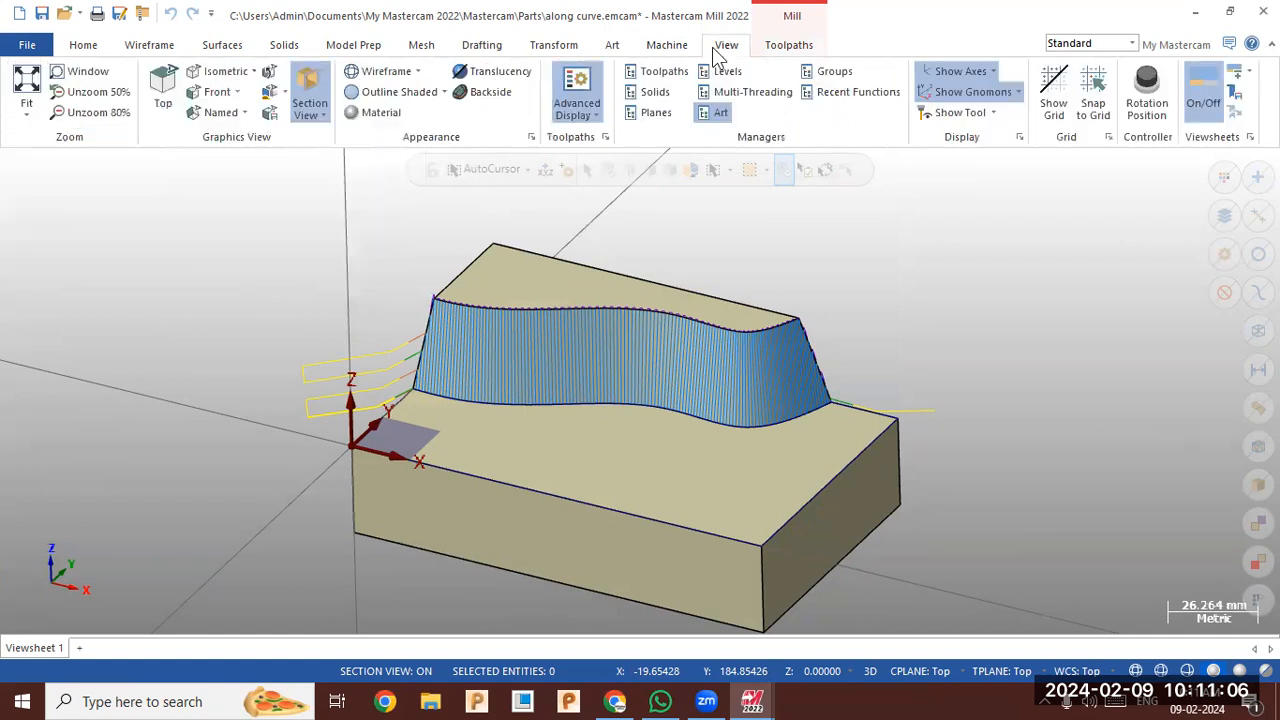
click(662, 70)
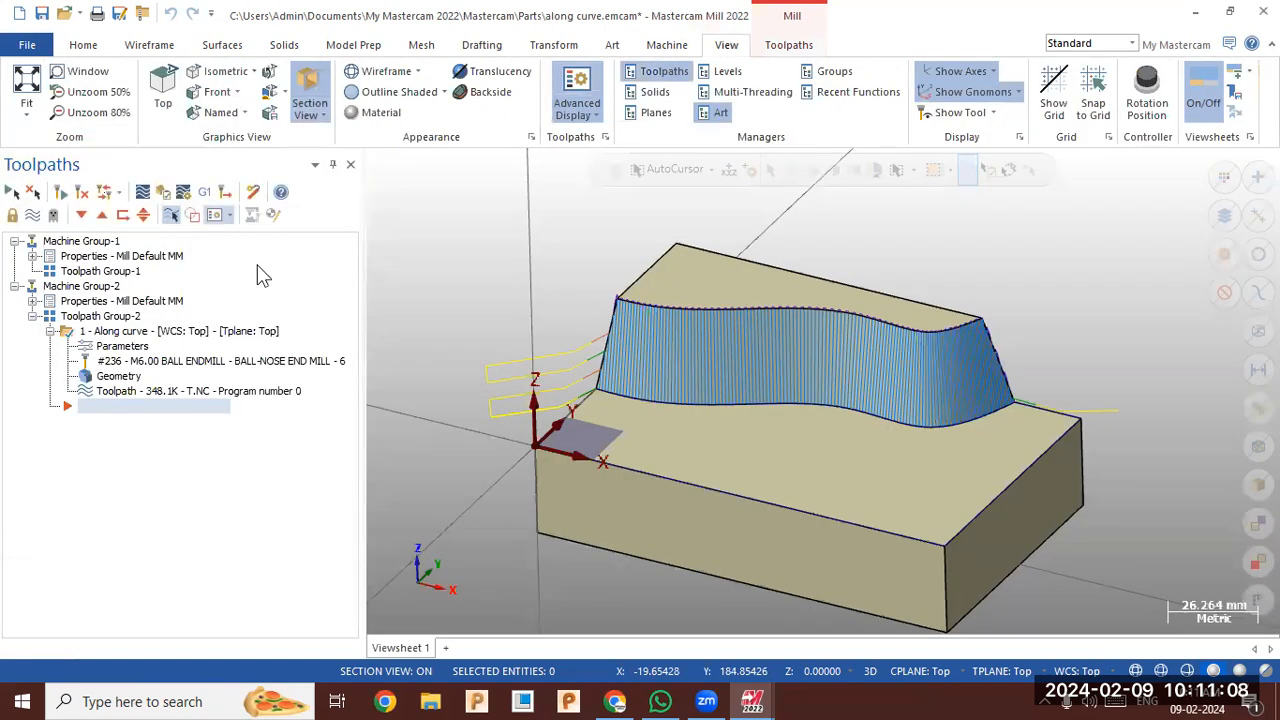
Delete the existing Along Curve operation from Machine Group-2
click(97, 287)
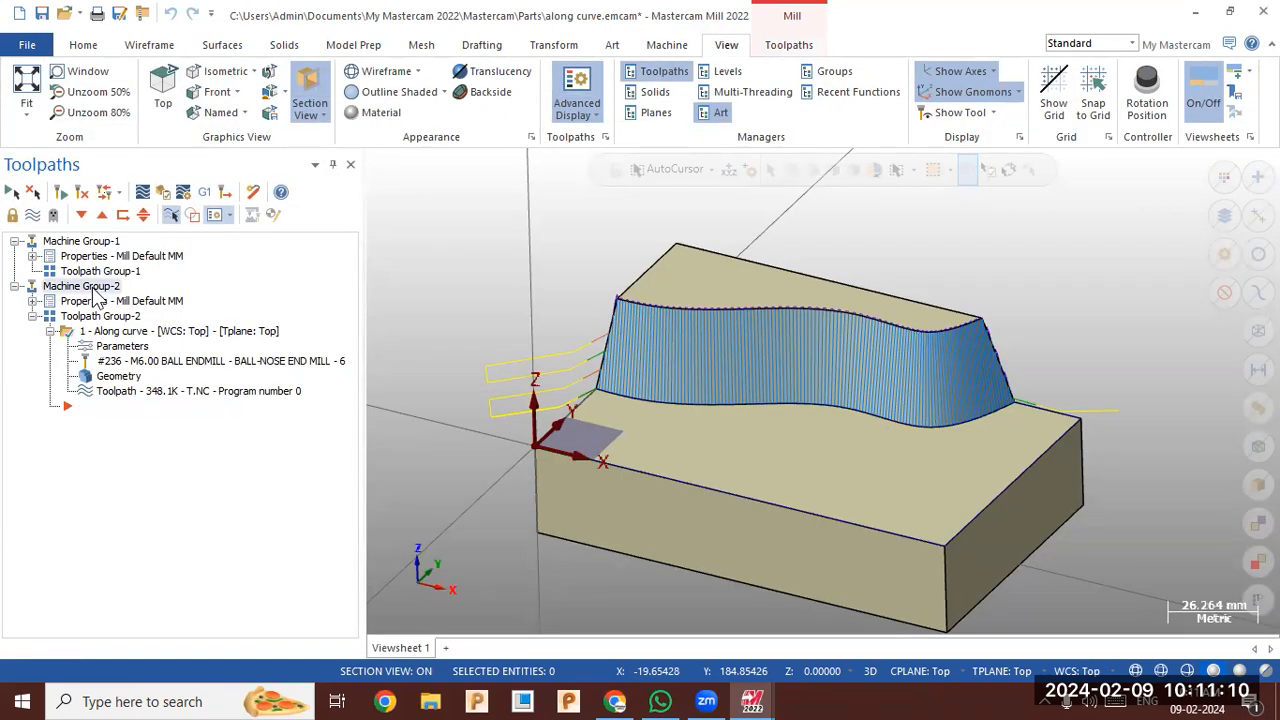
right_click(93, 287)
click(141, 374)
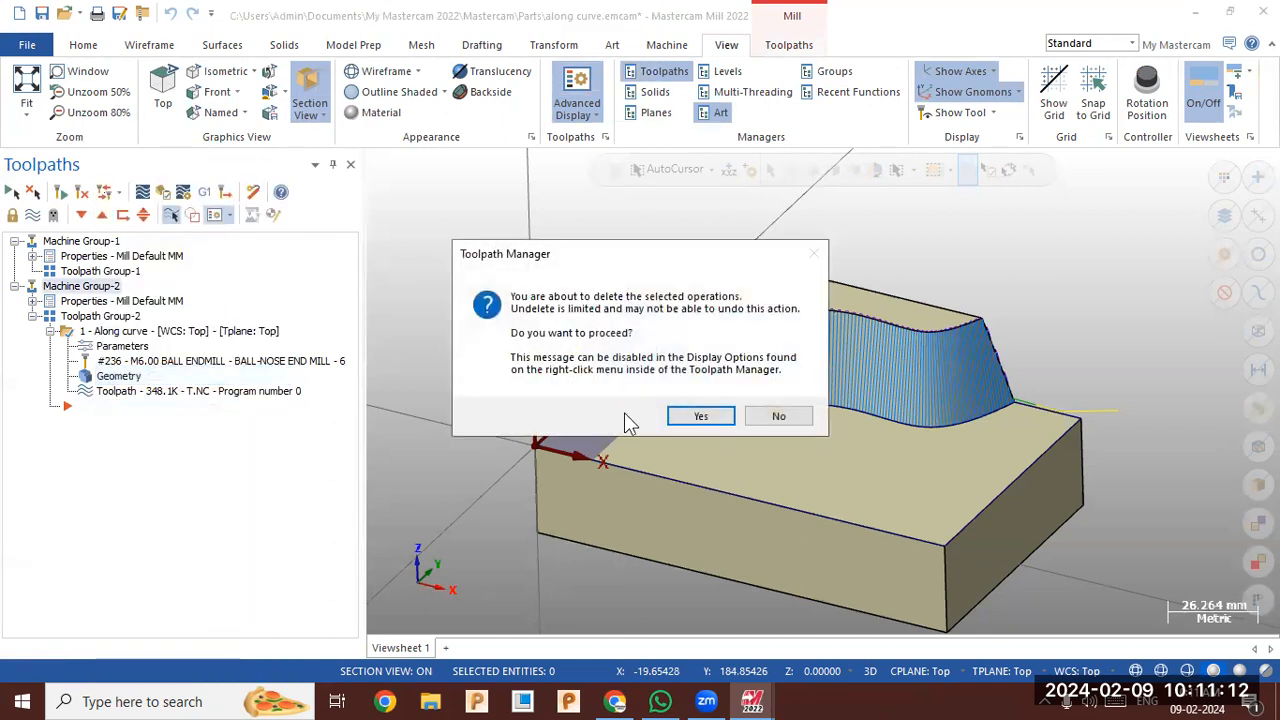
click(690, 418)
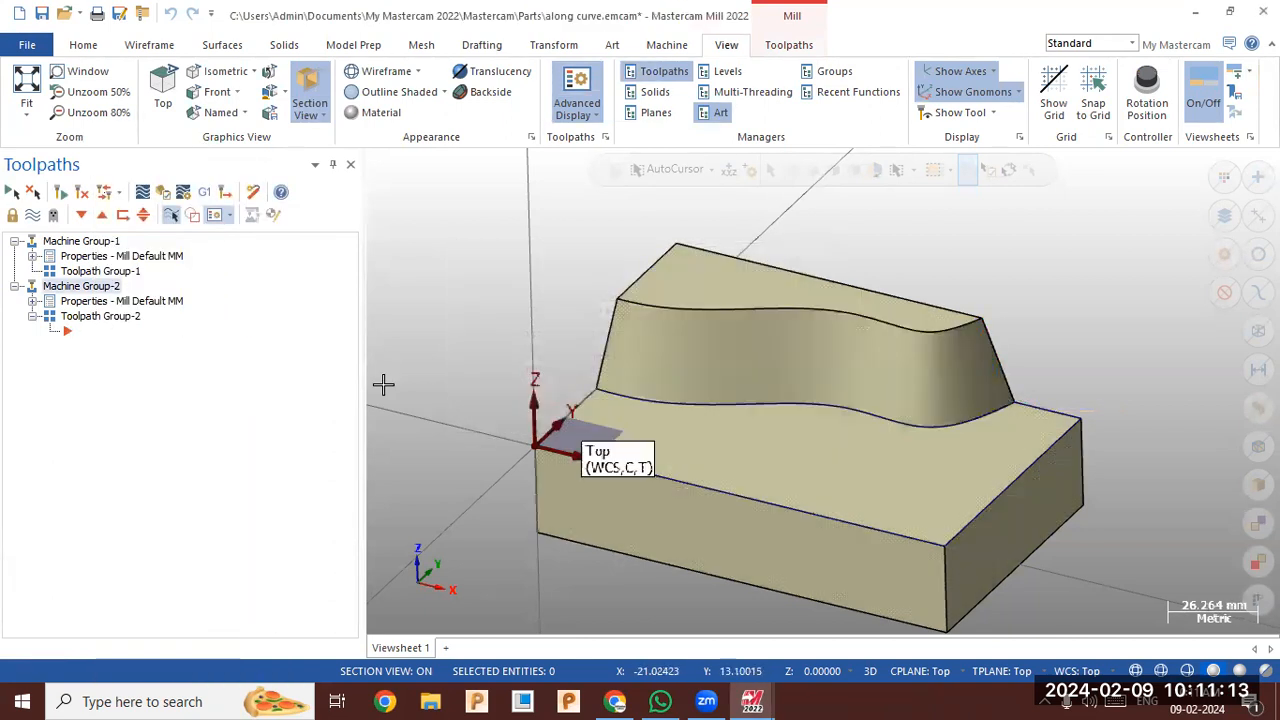
Remove the emptied Machine Group-2 from the toolpath tree
right_click(113, 287)
mouse_move(171, 286)
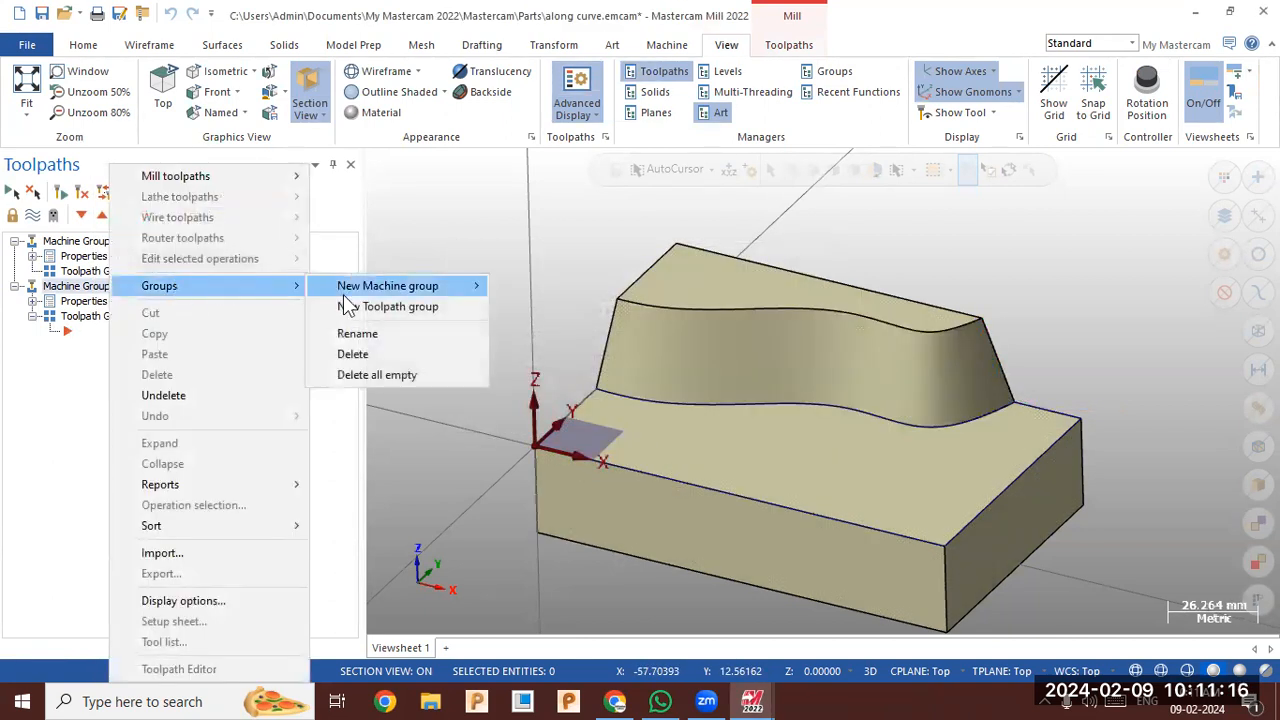
click(355, 354)
scroll(666, 449, up, 1)
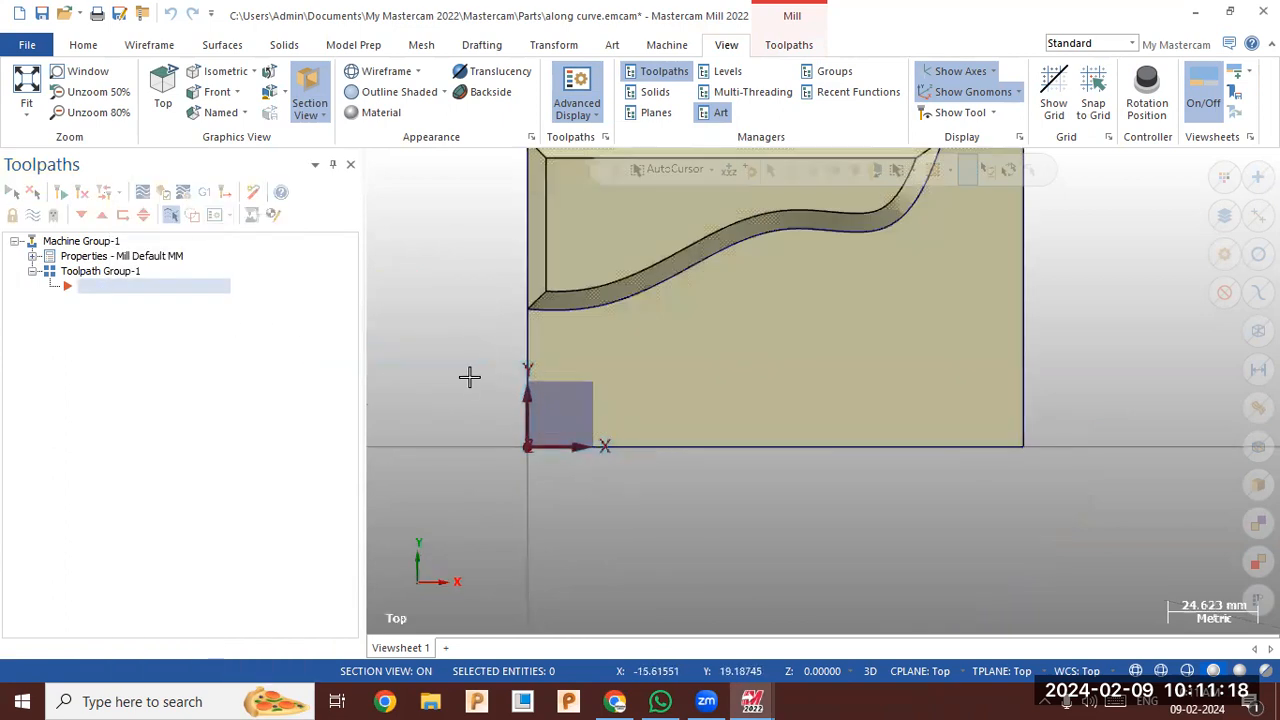
right_click(470, 374)
click(569, 540)
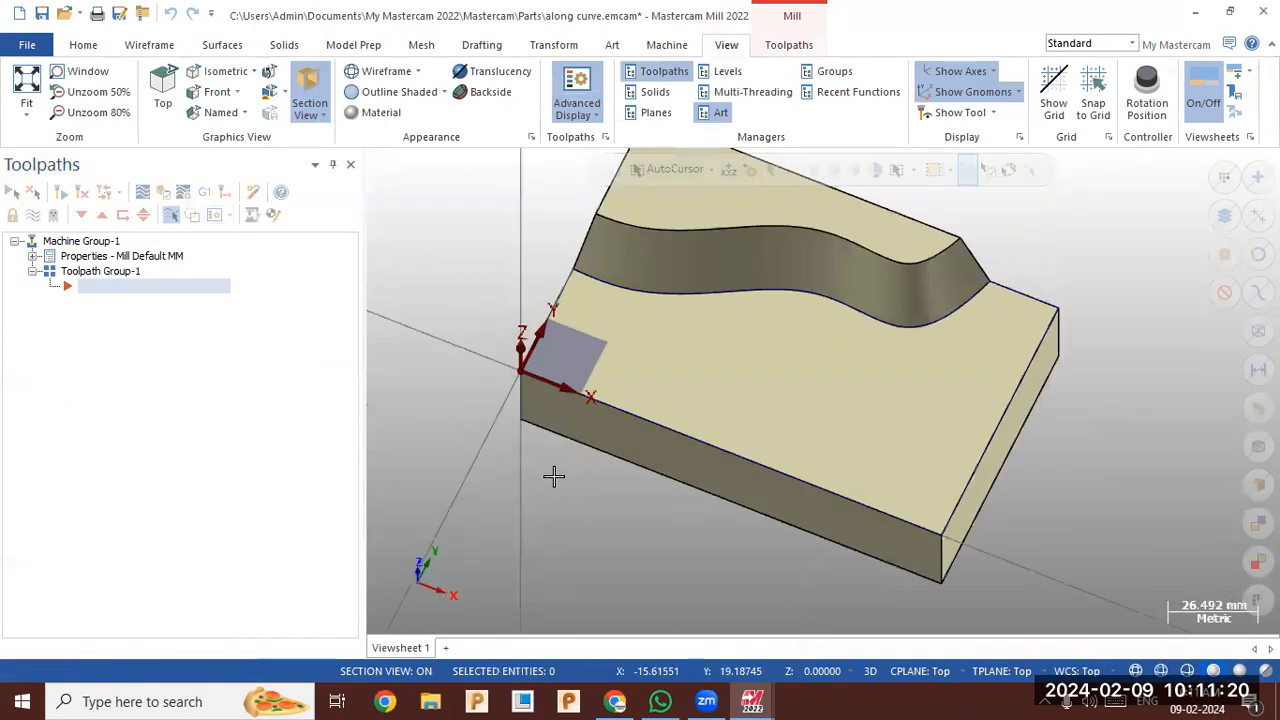
Start a multiaxis Along Curve toolpath and assign BALL-NOSE END MILL - 3 (tool 233) from the tool library
click(789, 45)
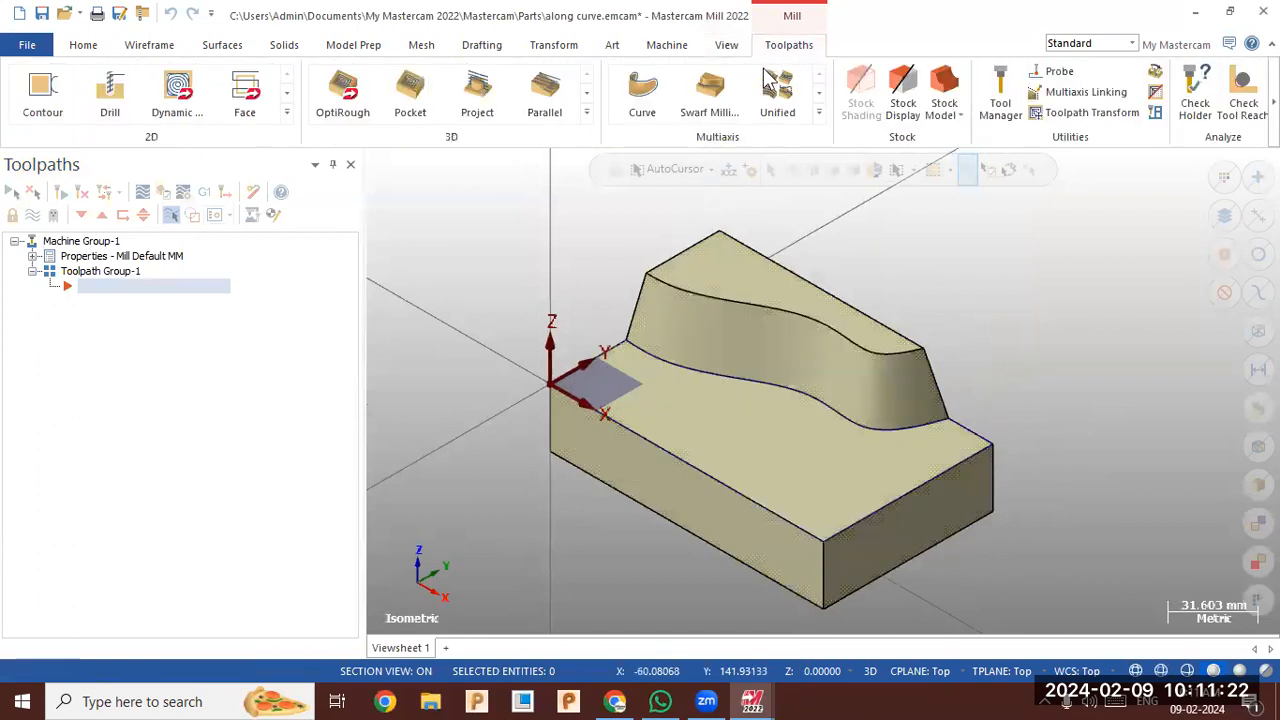
click(818, 112)
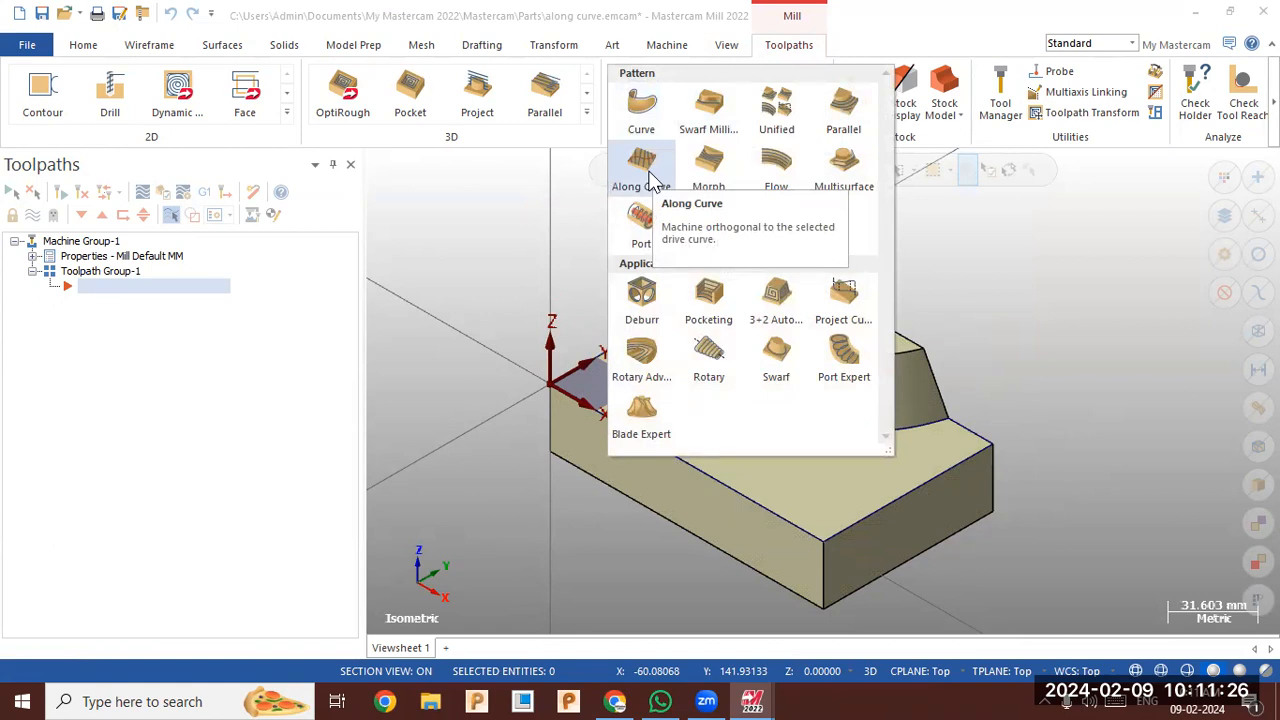
click(495, 280)
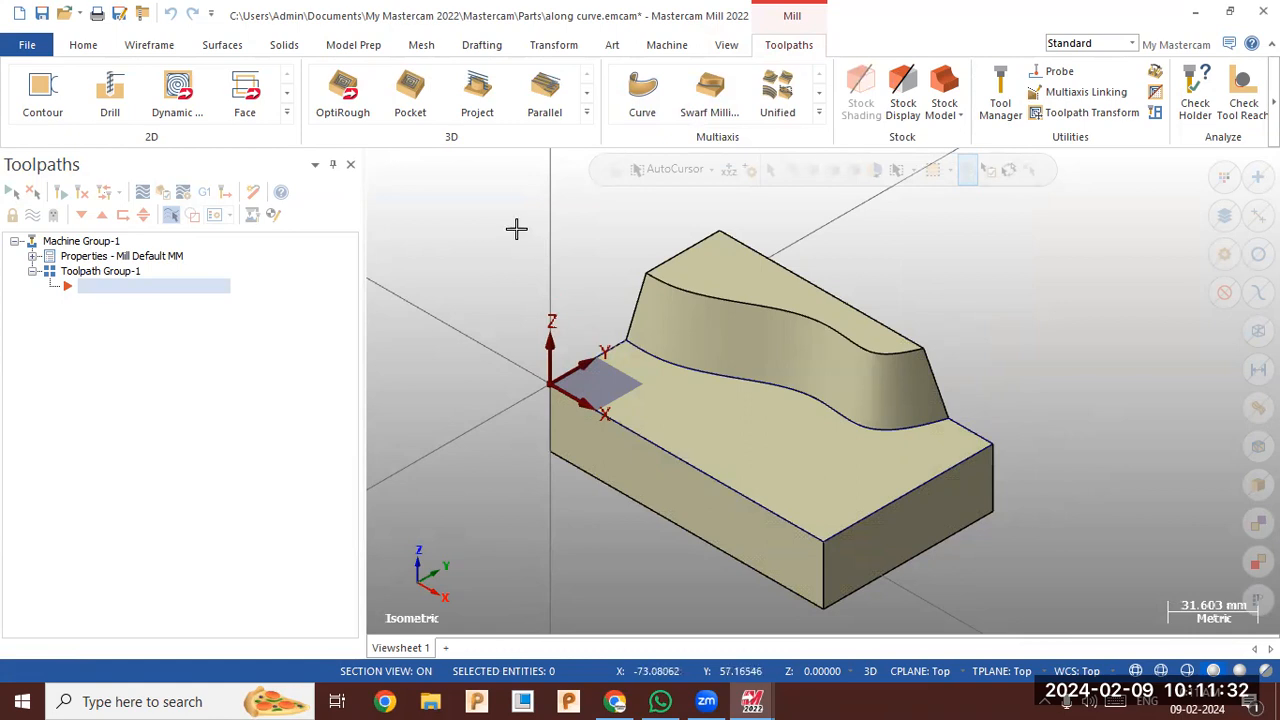
click(822, 118)
click(652, 171)
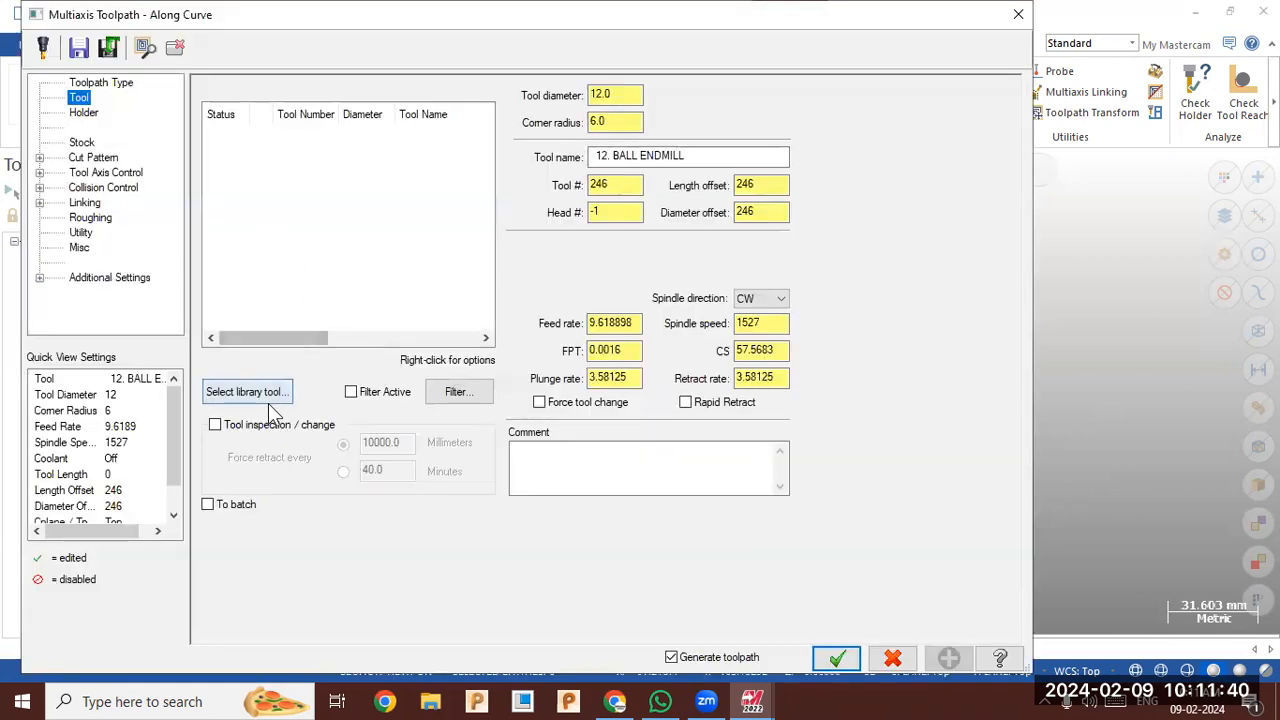
click(270, 394)
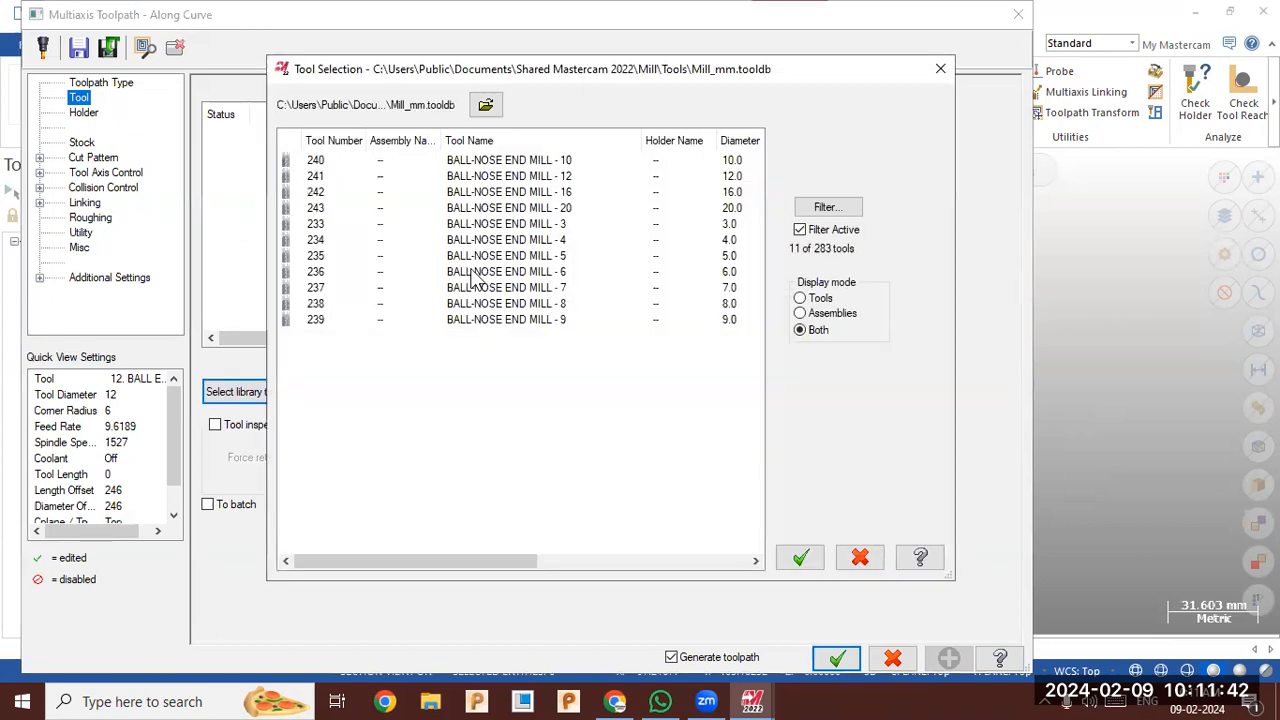
click(522, 228)
click(803, 557)
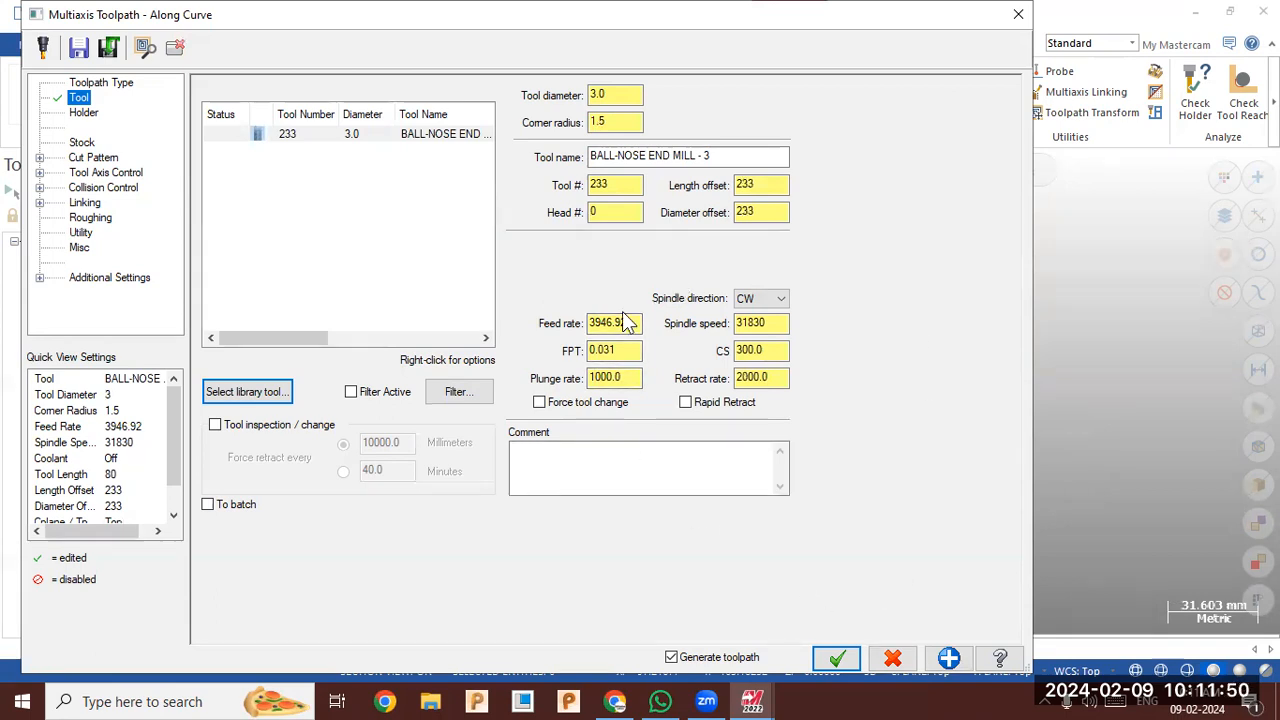
click(296, 146)
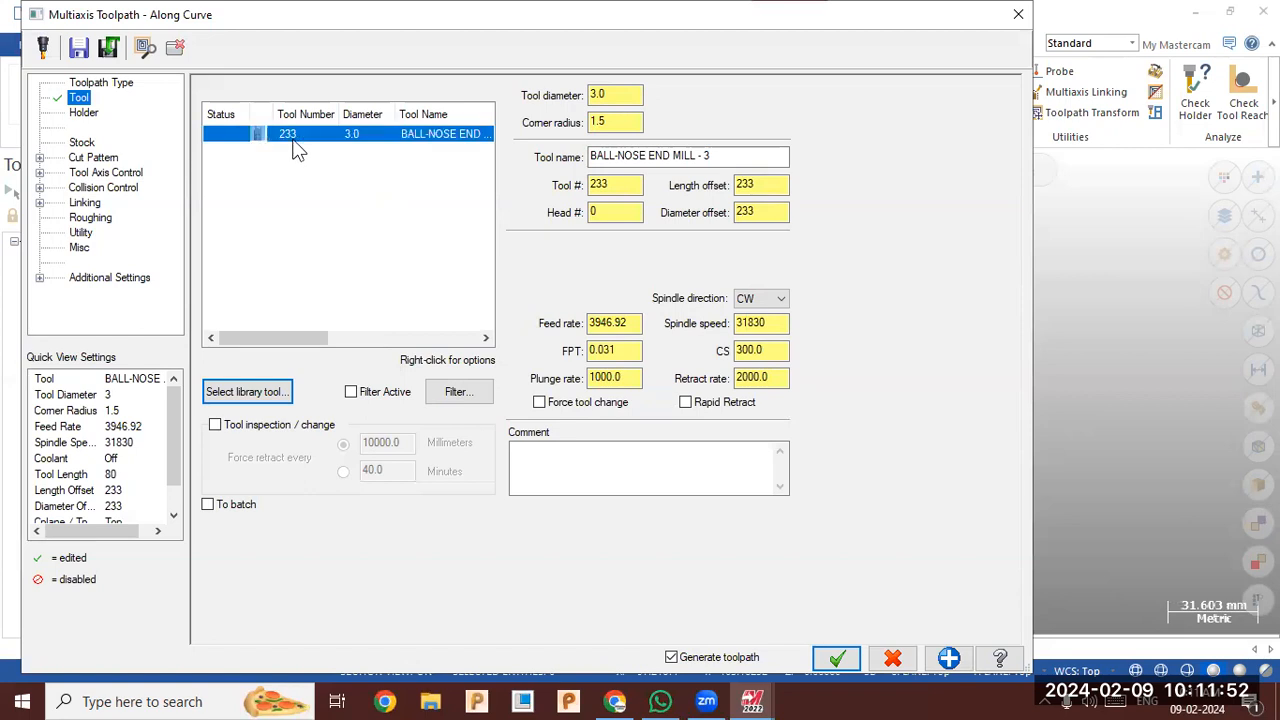
In the cut pattern, choose the wavy edge at the foot of the raised wall as the lead curve
click(114, 157)
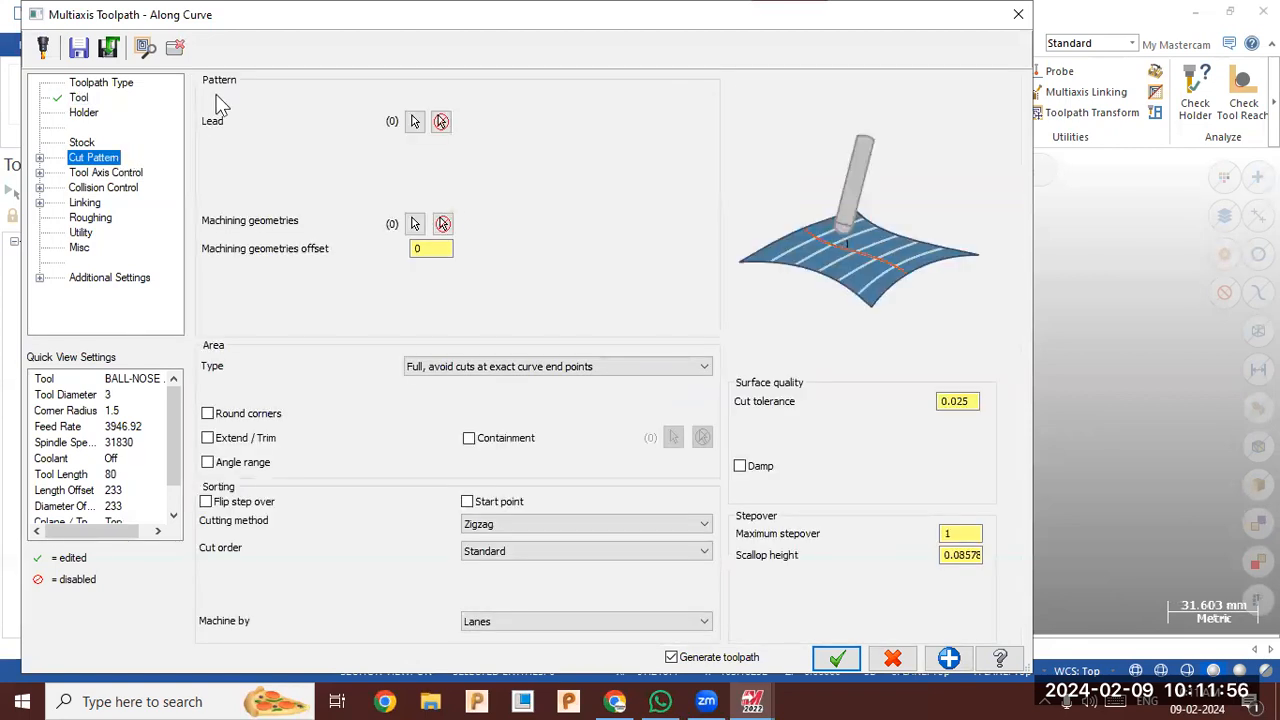
click(414, 122)
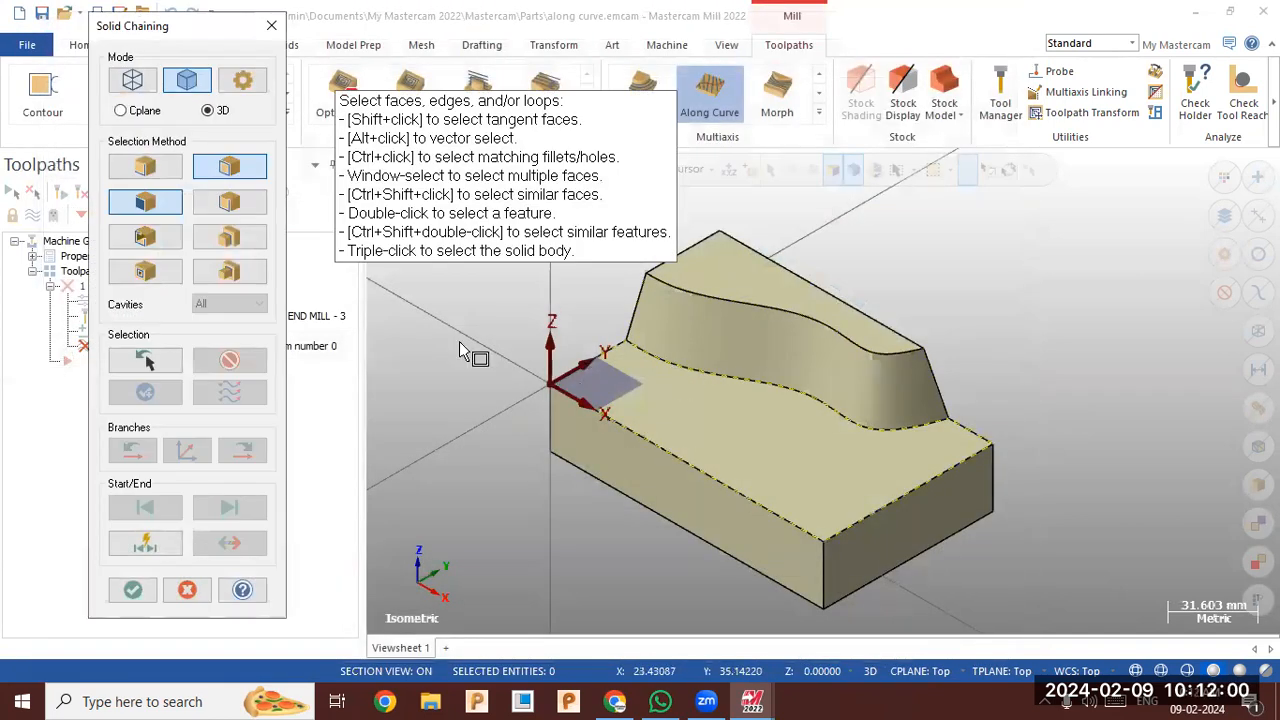
click(145, 166)
click(699, 379)
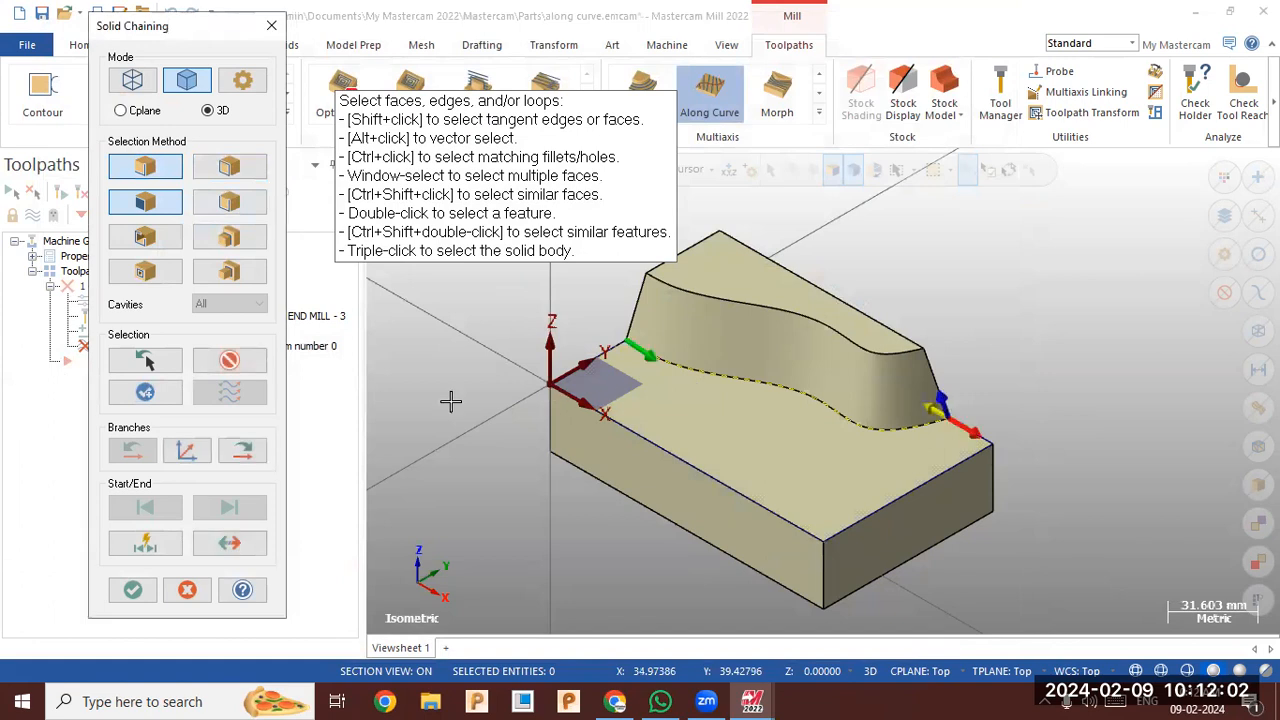
click(132, 590)
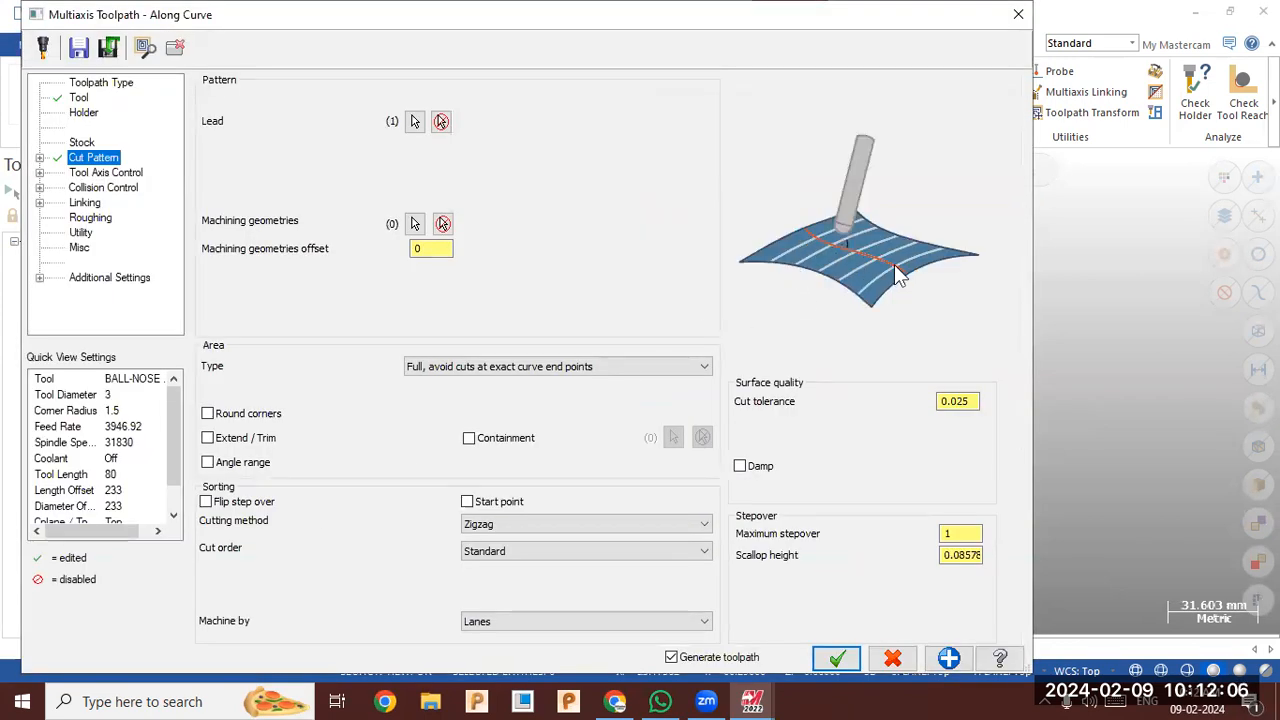
Select the flat floor face as the machining geometry and set the maximum stepover to 3
click(415, 223)
click(777, 452)
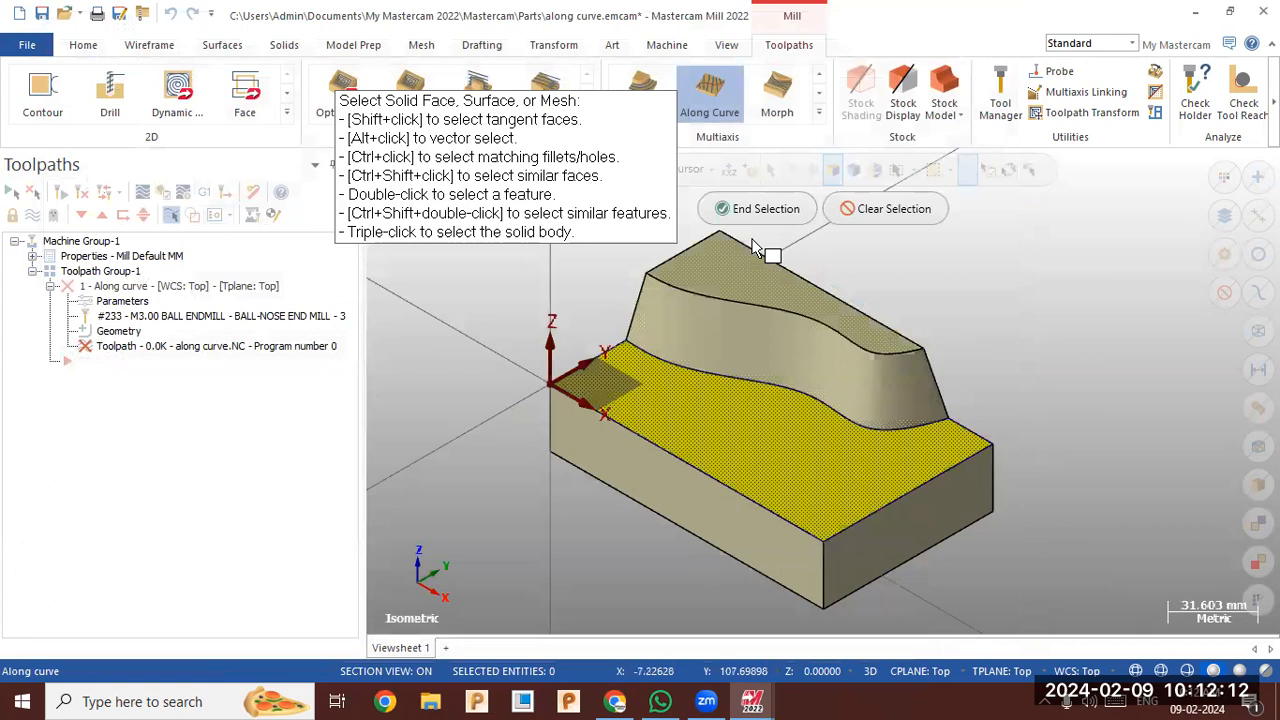
click(742, 210)
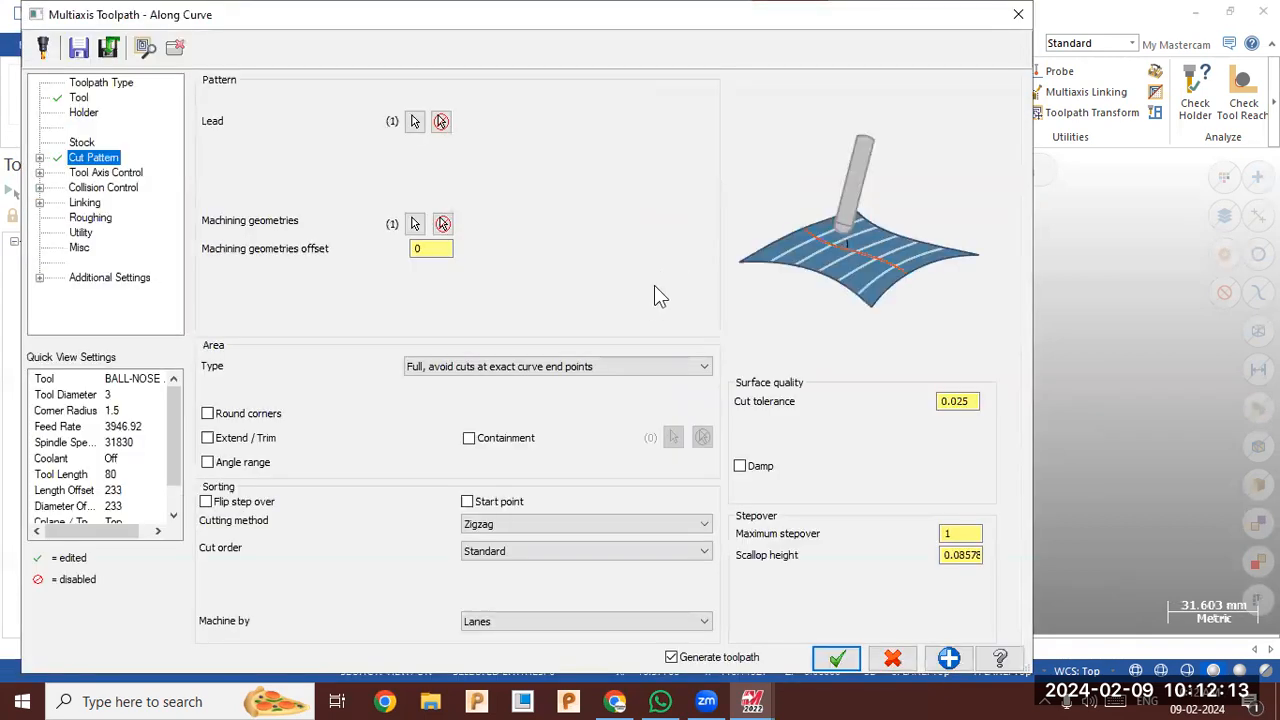
click(962, 533)
text(3)
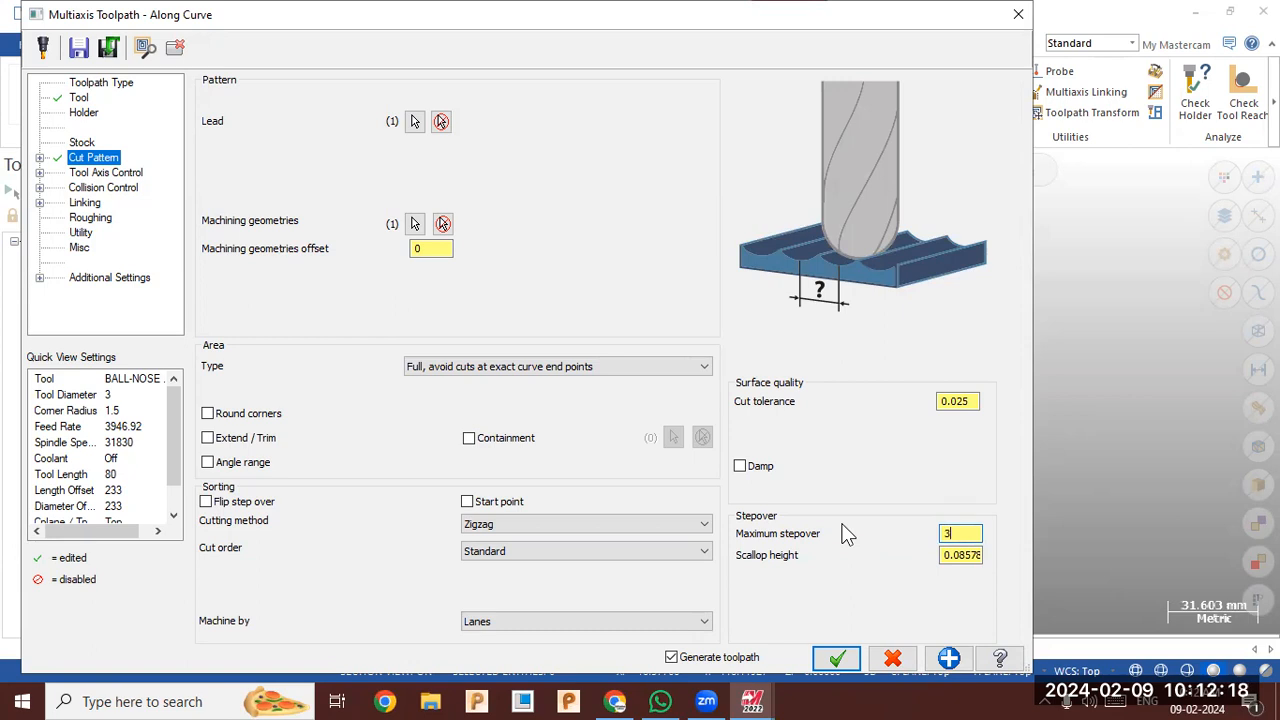
Set the tool axis output format to 3 Axis along WCS Z and generate the toolpath
click(138, 176)
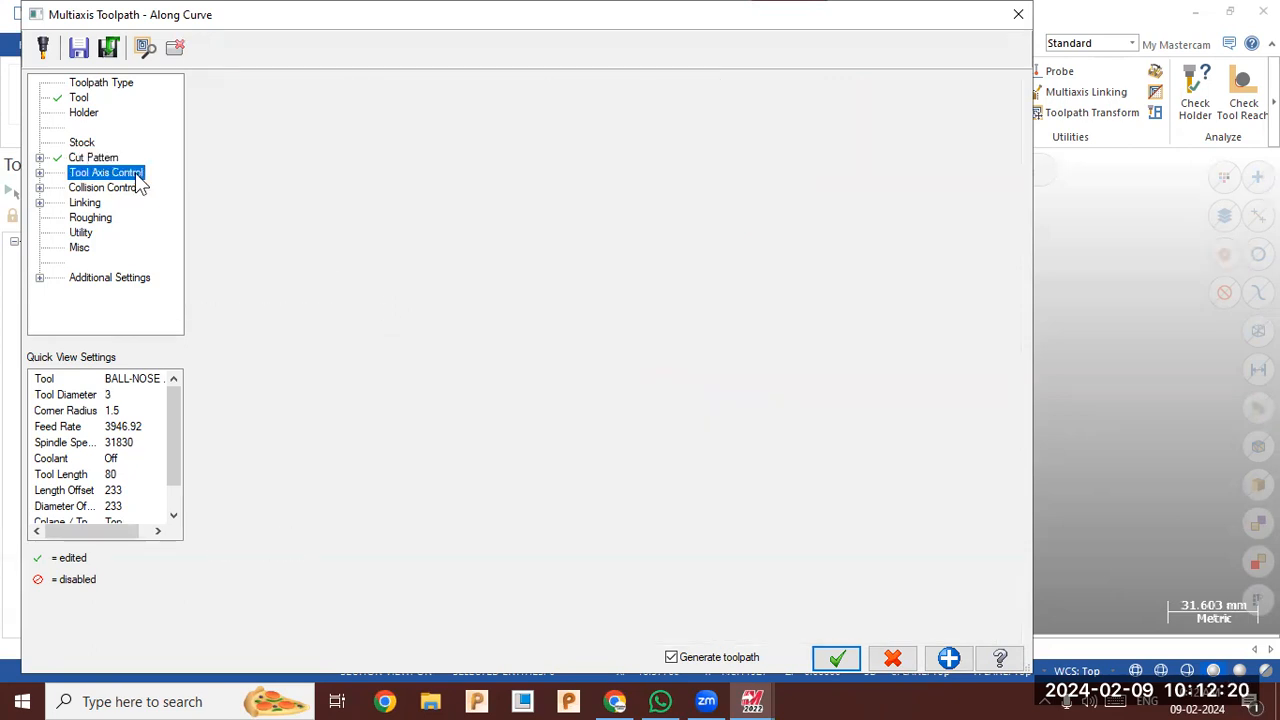
click(388, 92)
click(362, 107)
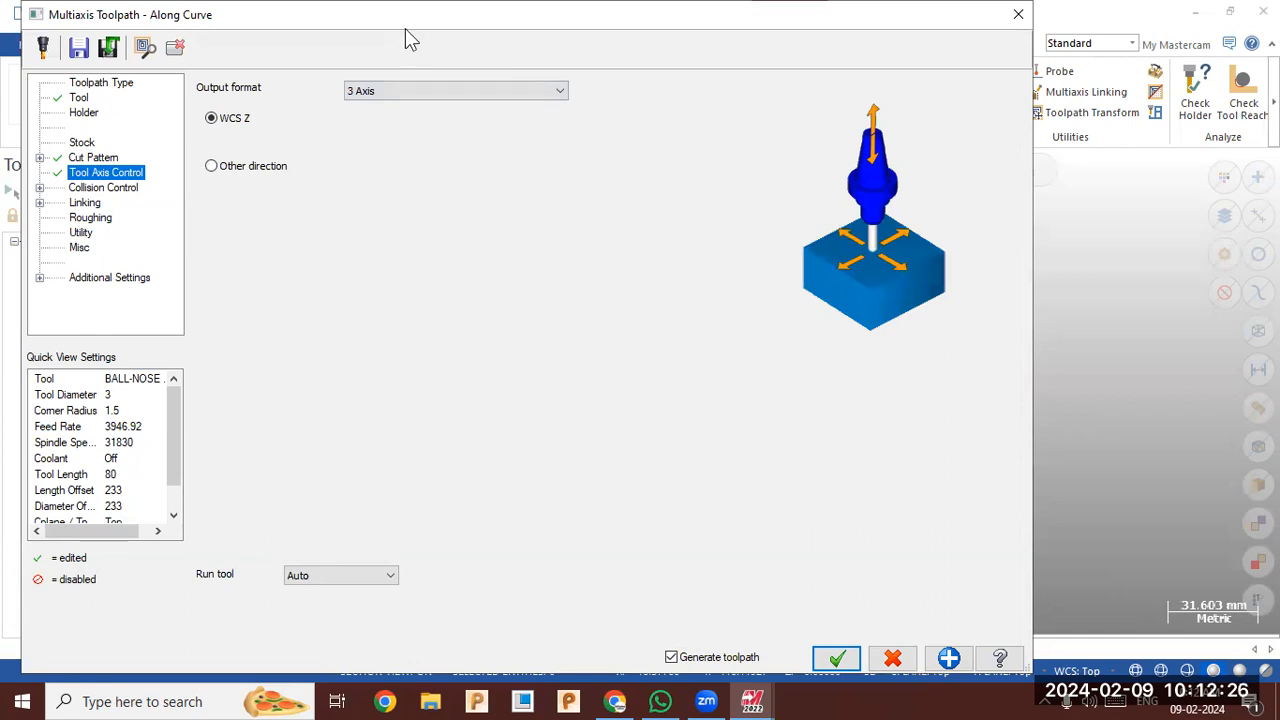
drag(405, 30, 400, 30)
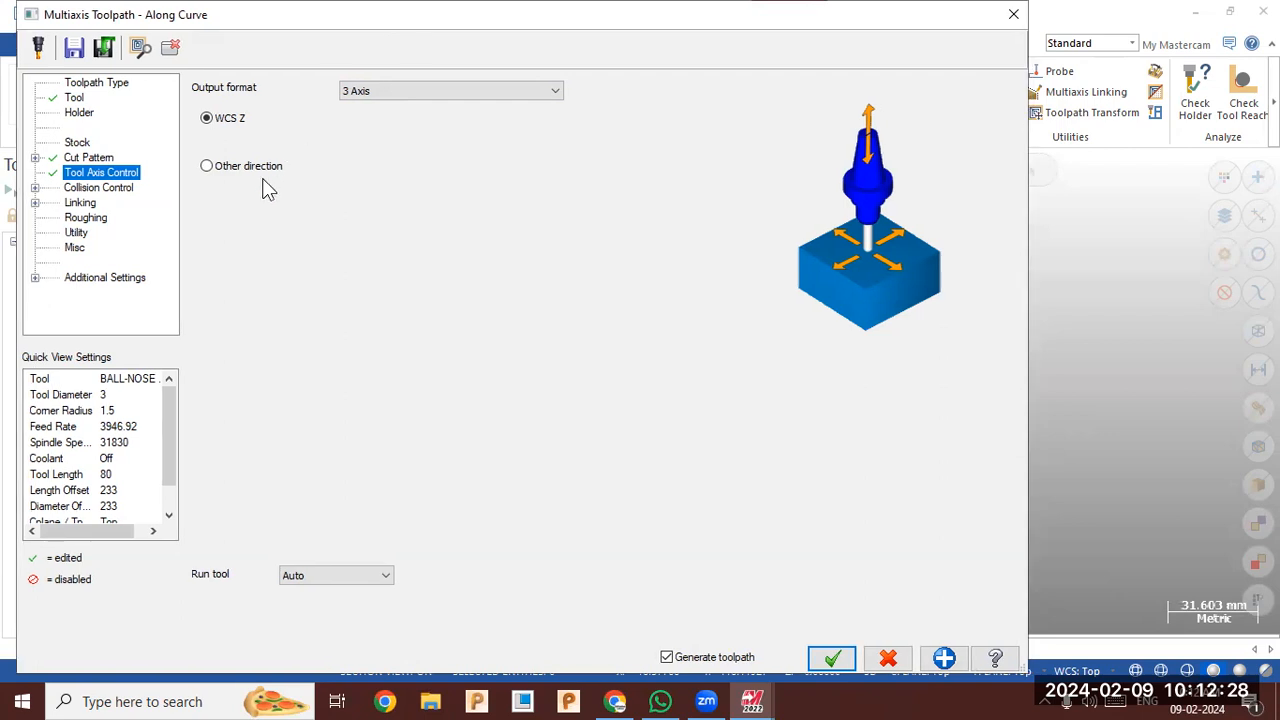
click(834, 660)
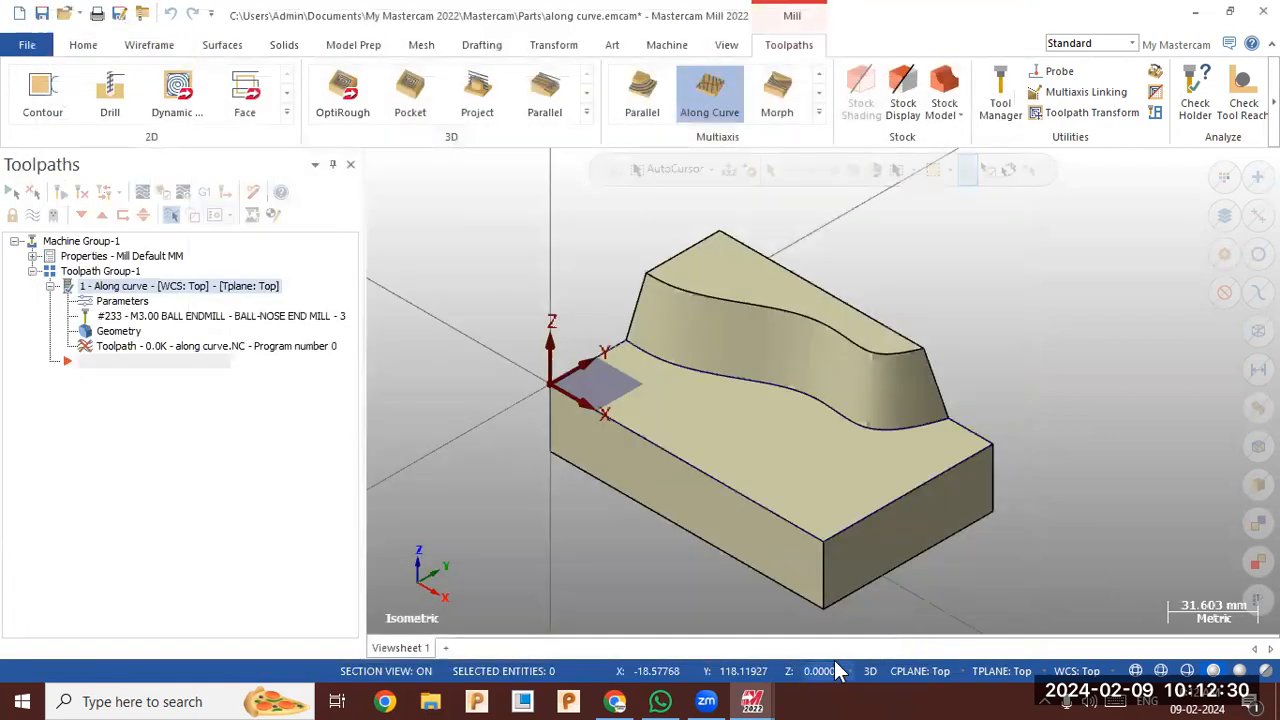
Backplot the Along Curve toolpath on the floor face to watch the tool motion
middle_drag(720, 490, 757, 463)
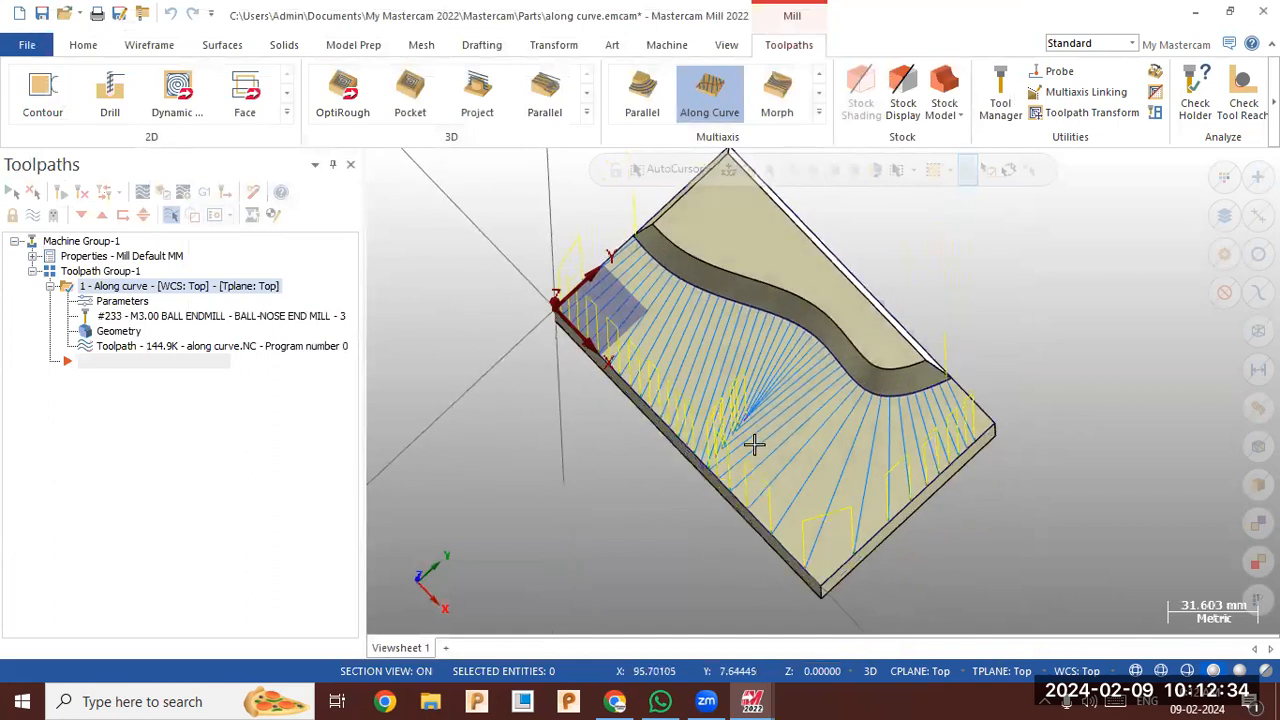
key(alt+t)
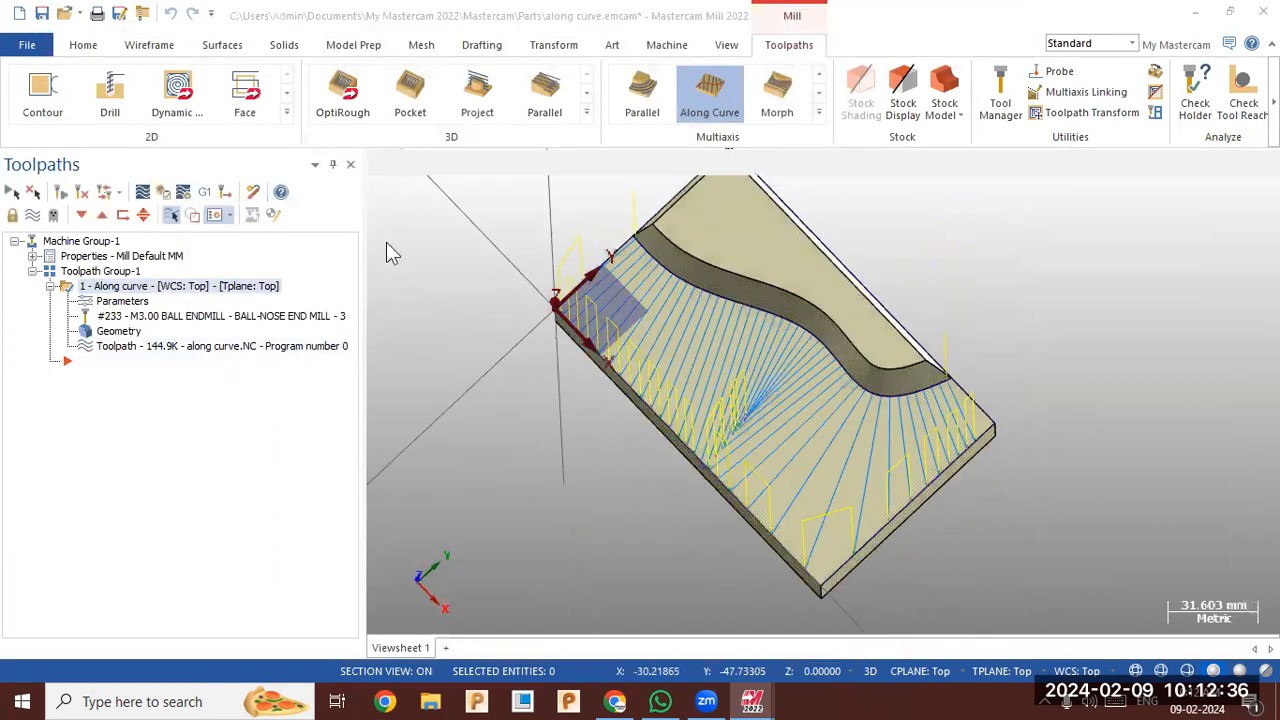
click(380, 163)
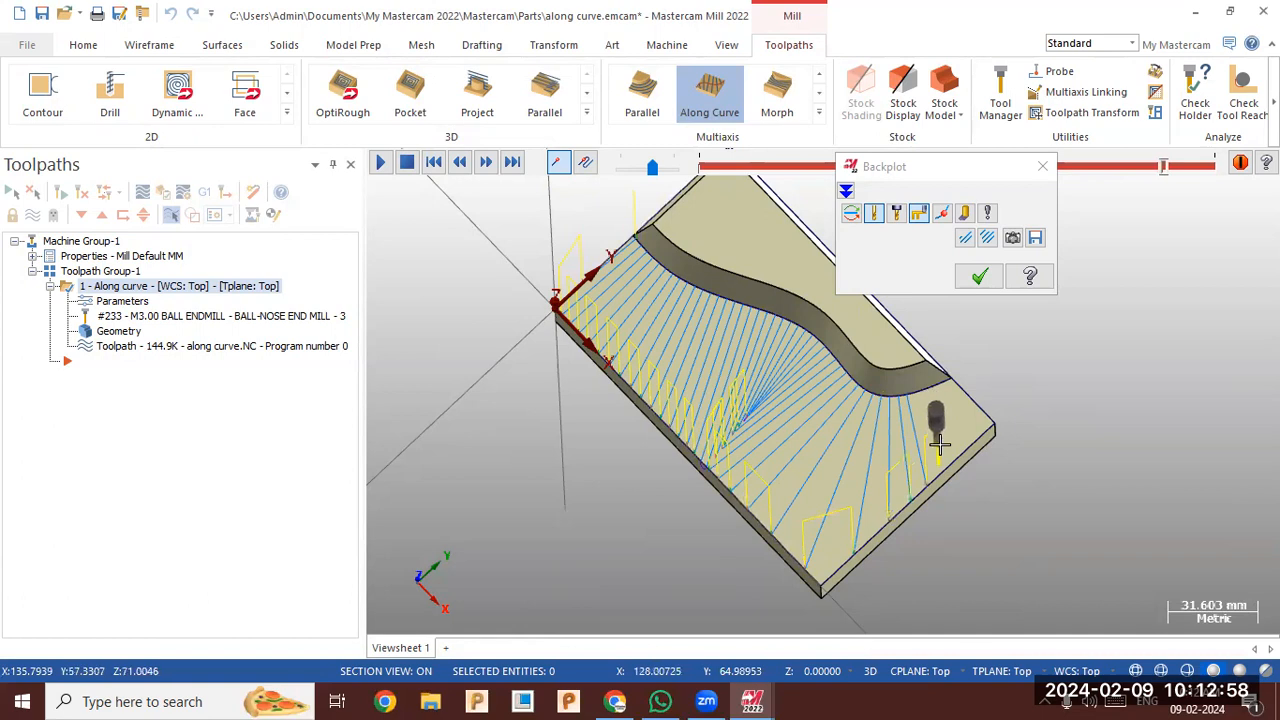
click(979, 276)
middle_drag(966, 362, 943, 337)
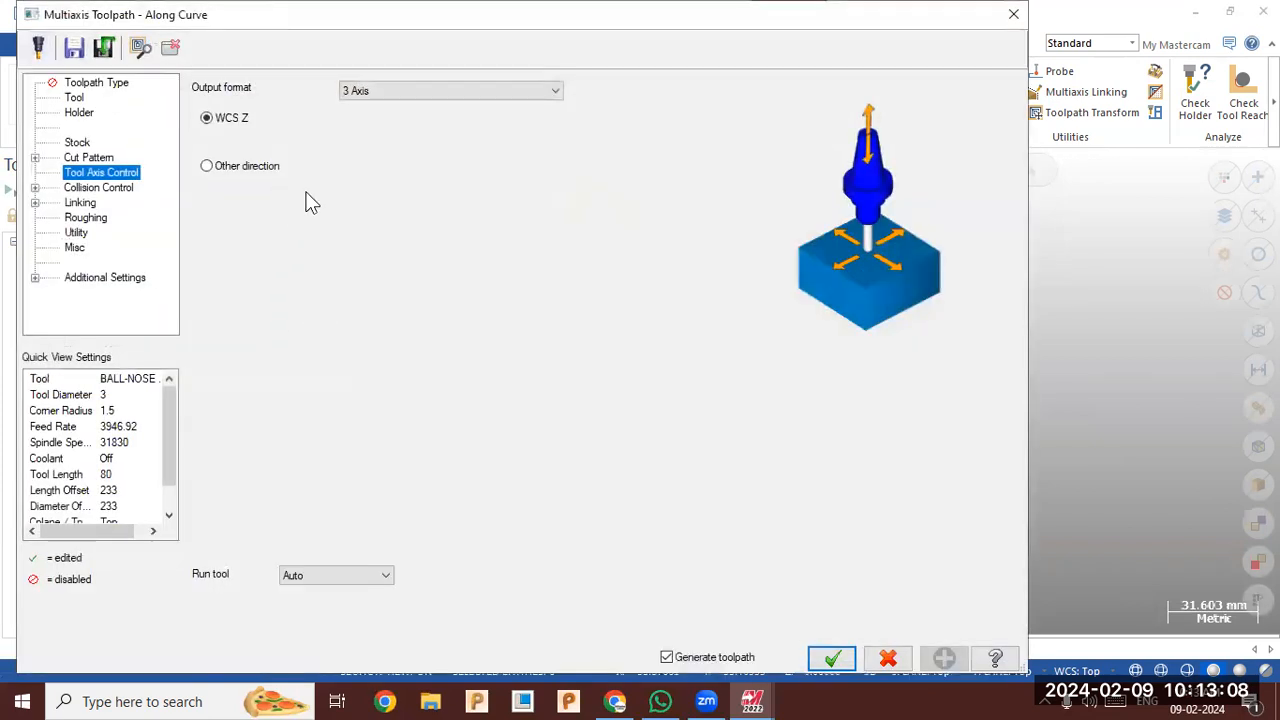
Set the Along Curve operation's output format to 5 Axis and its tool axis control to Surface
click(405, 92)
click(398, 131)
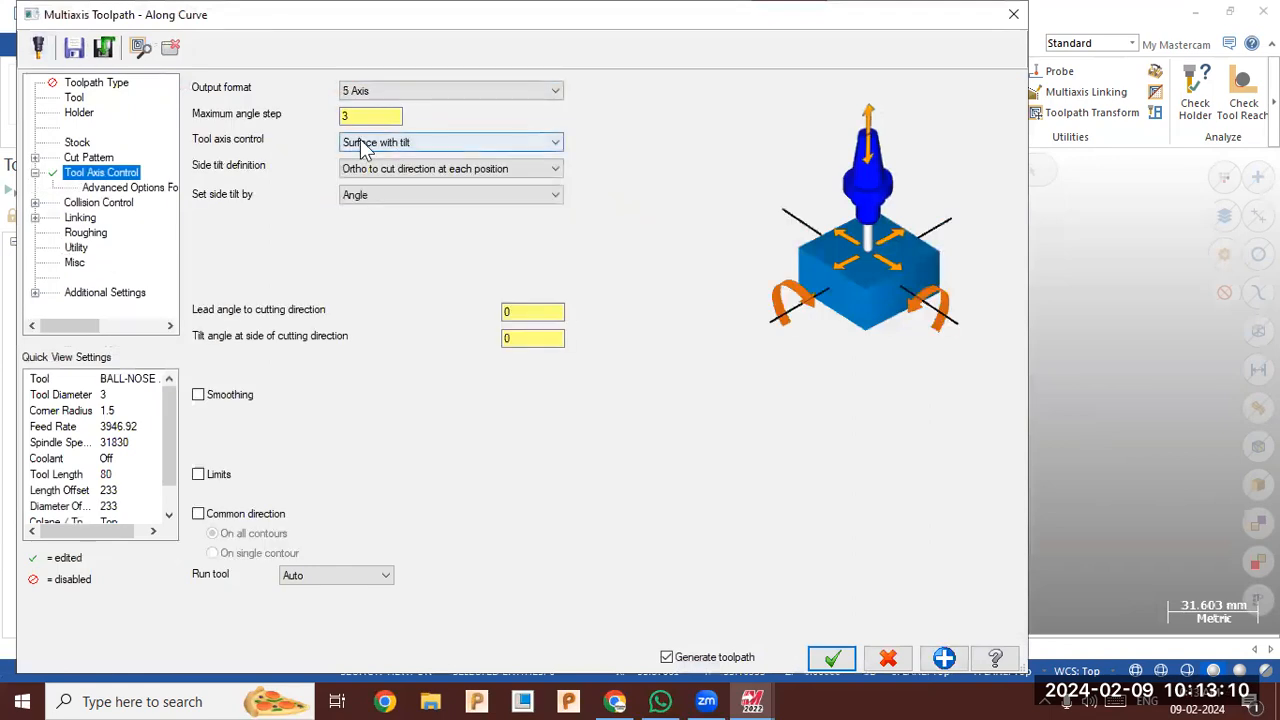
click(352, 146)
click(370, 157)
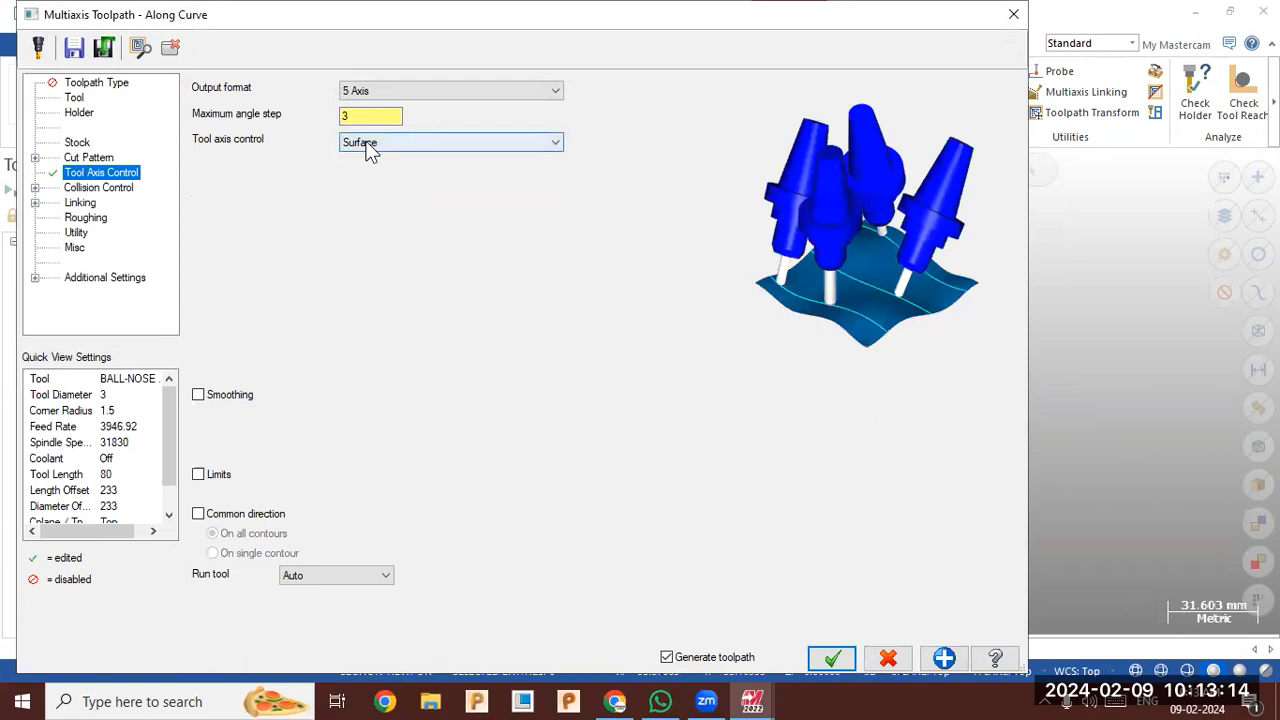
Generate the 5-axis Along Curve toolpath and backplot its tool motion on the block's floor face
click(831, 658)
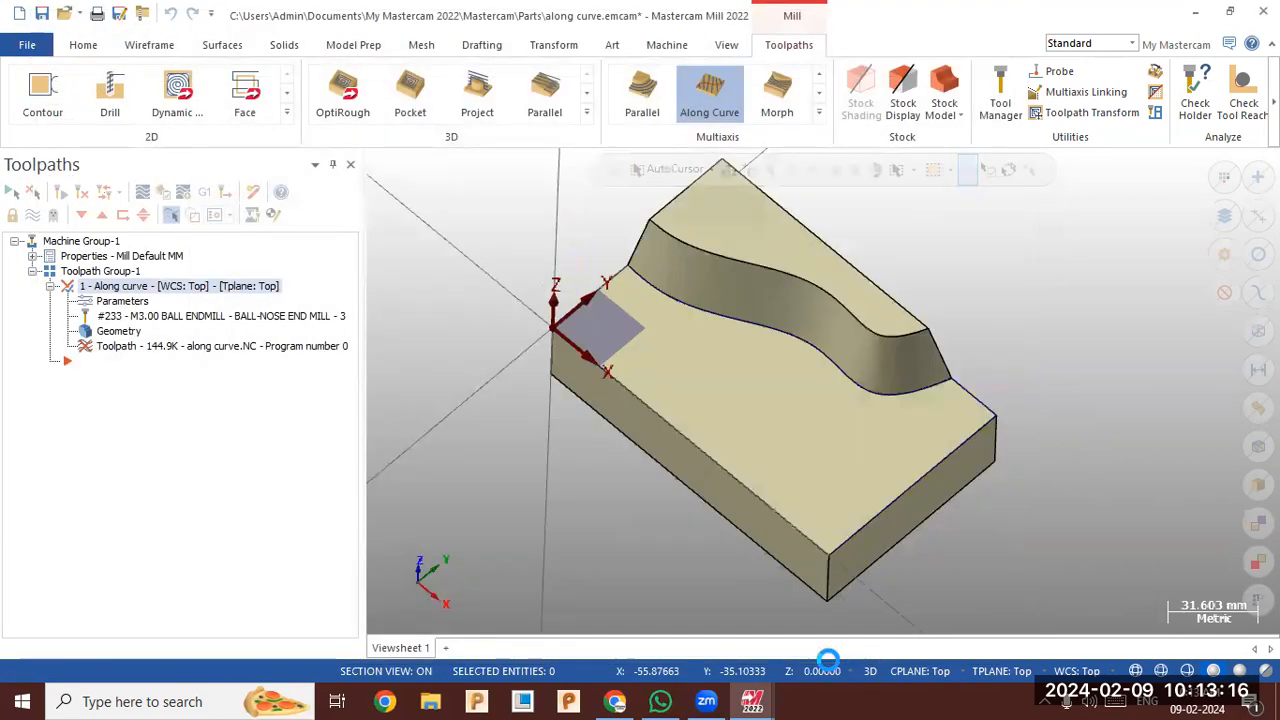
mouse_move(624, 492)
middle_down()
mouse_move(646, 474)
mouse_move(726, 533)
mouse_move(736, 556)
mouse_move(680, 580)
mouse_move(686, 524)
mouse_move(640, 500)
middle_up()
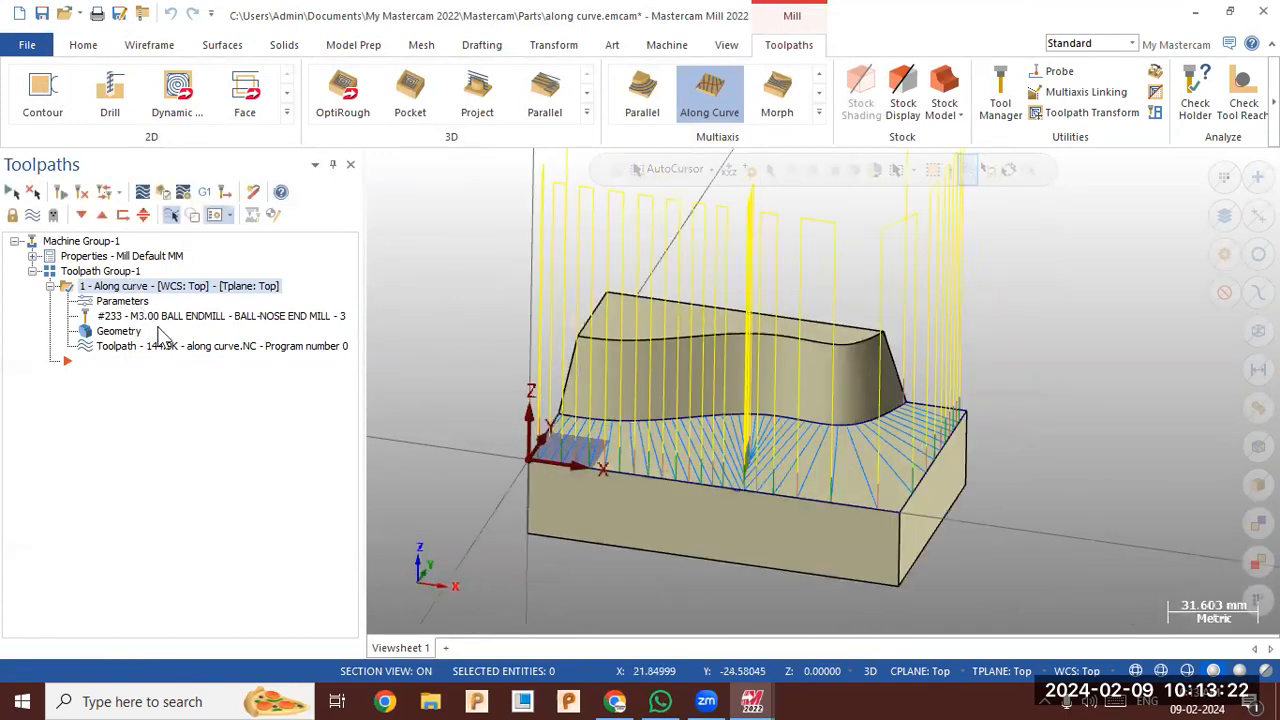
click(178, 346)
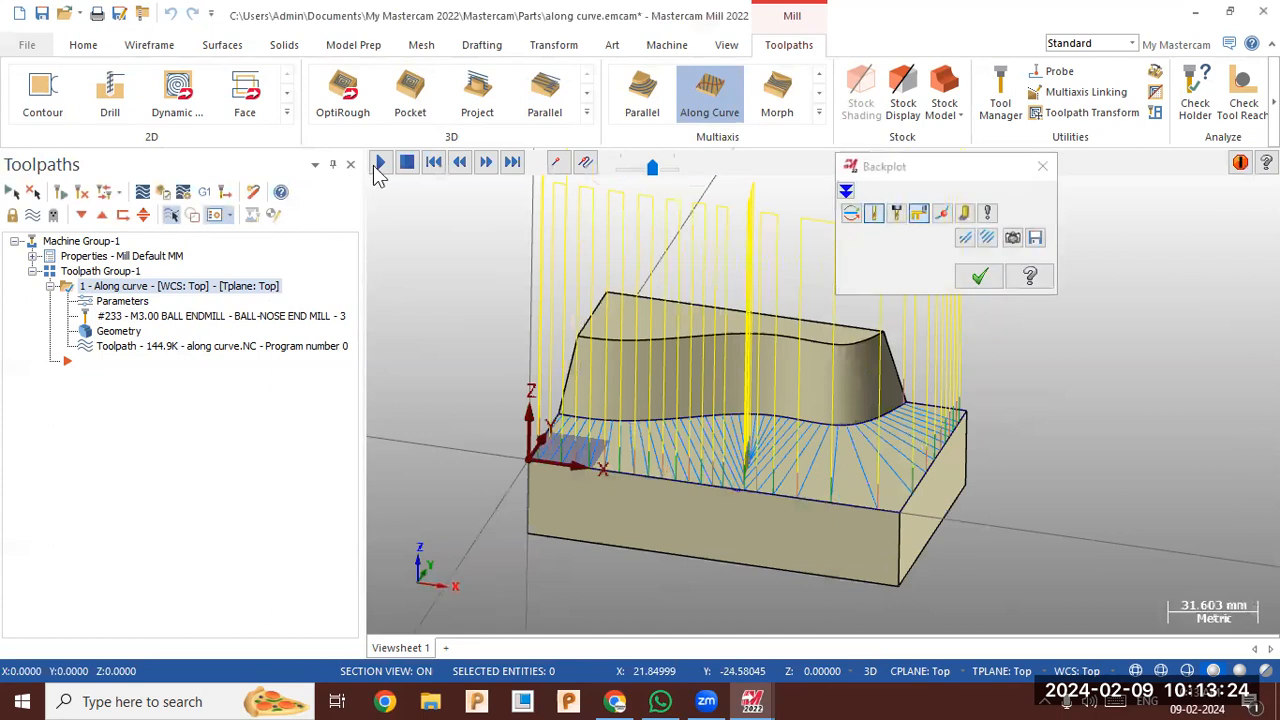
click(379, 168)
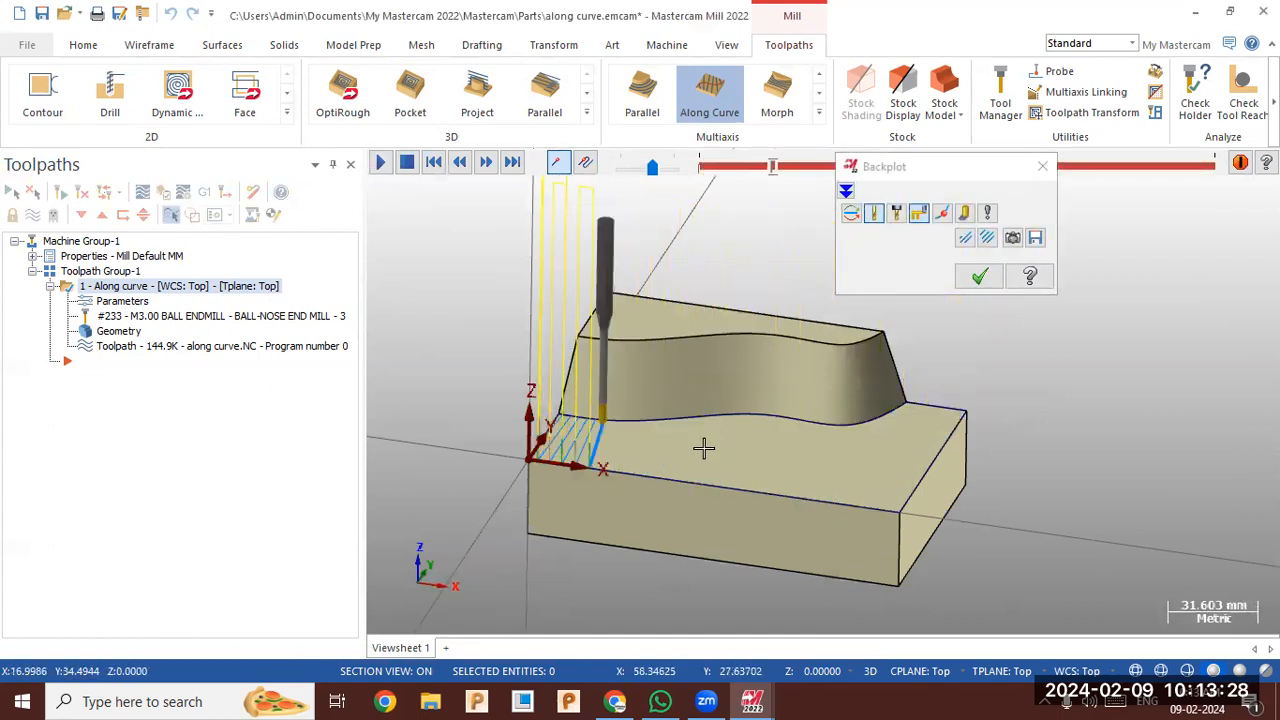
click(977, 280)
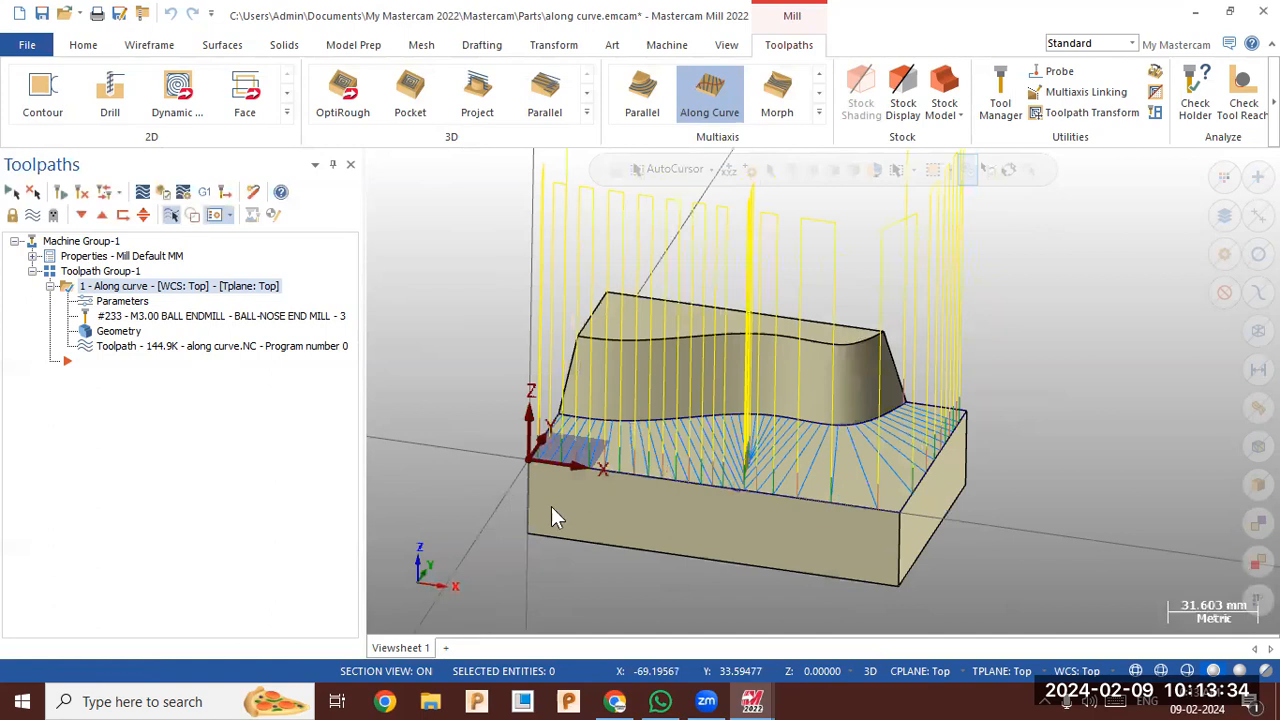
Change the machining geometry to the curved wall face, set the maximum stepover to 1 and regenerate the toolpath
click(121, 302)
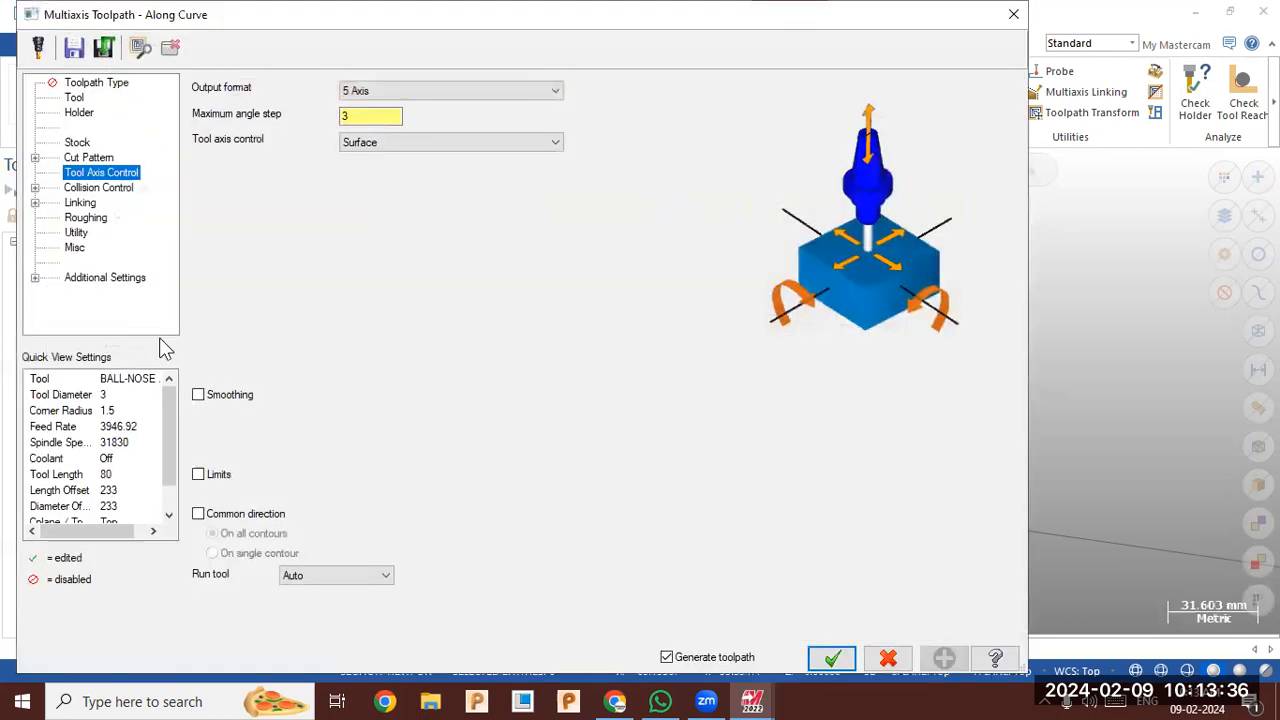
click(84, 159)
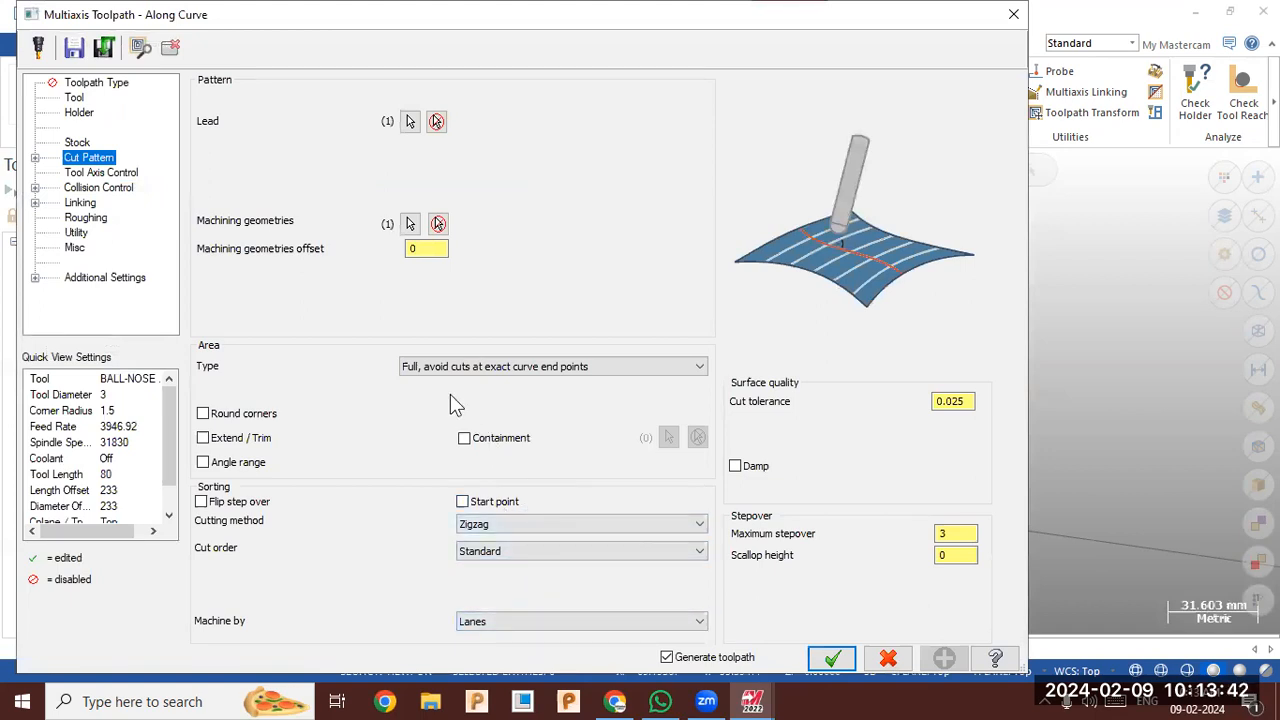
click(410, 223)
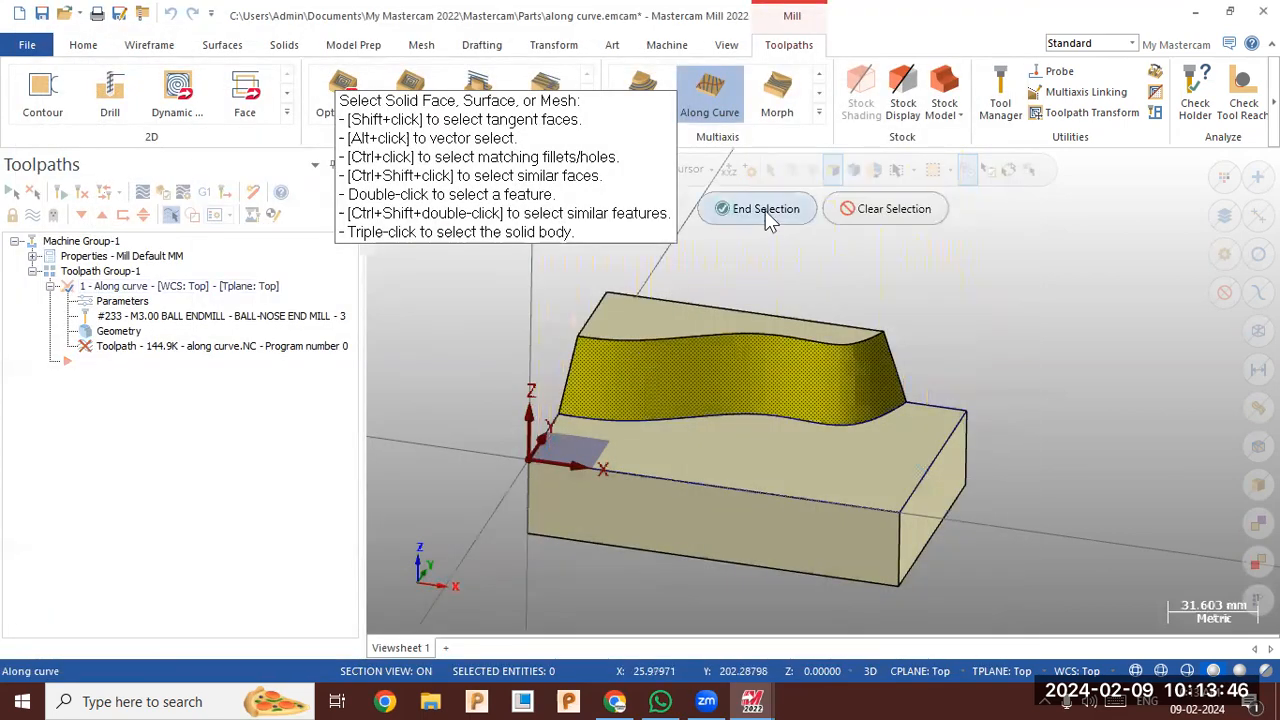
click(768, 220)
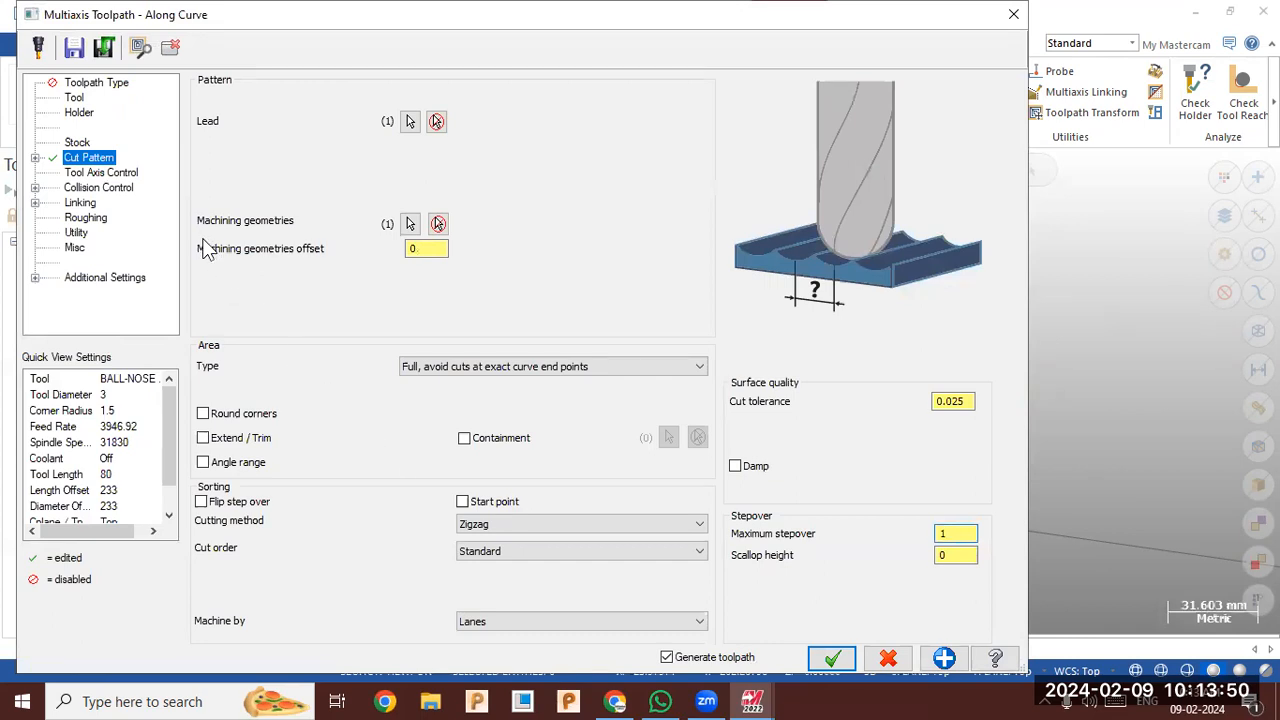
click(830, 654)
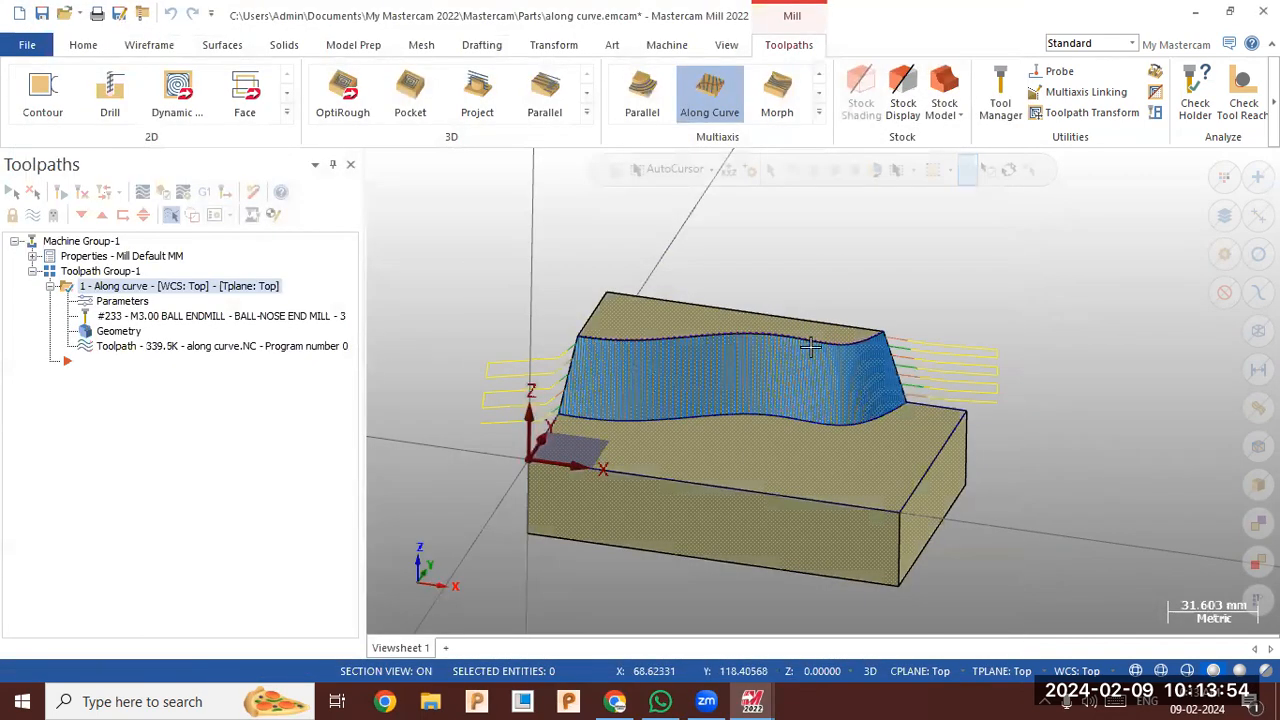
Backplot the Along Curve toolpath on the curved wall and watch the tool tilt along the surface
scroll(634, 392, up, 2)
scroll(634, 392, up, 3)
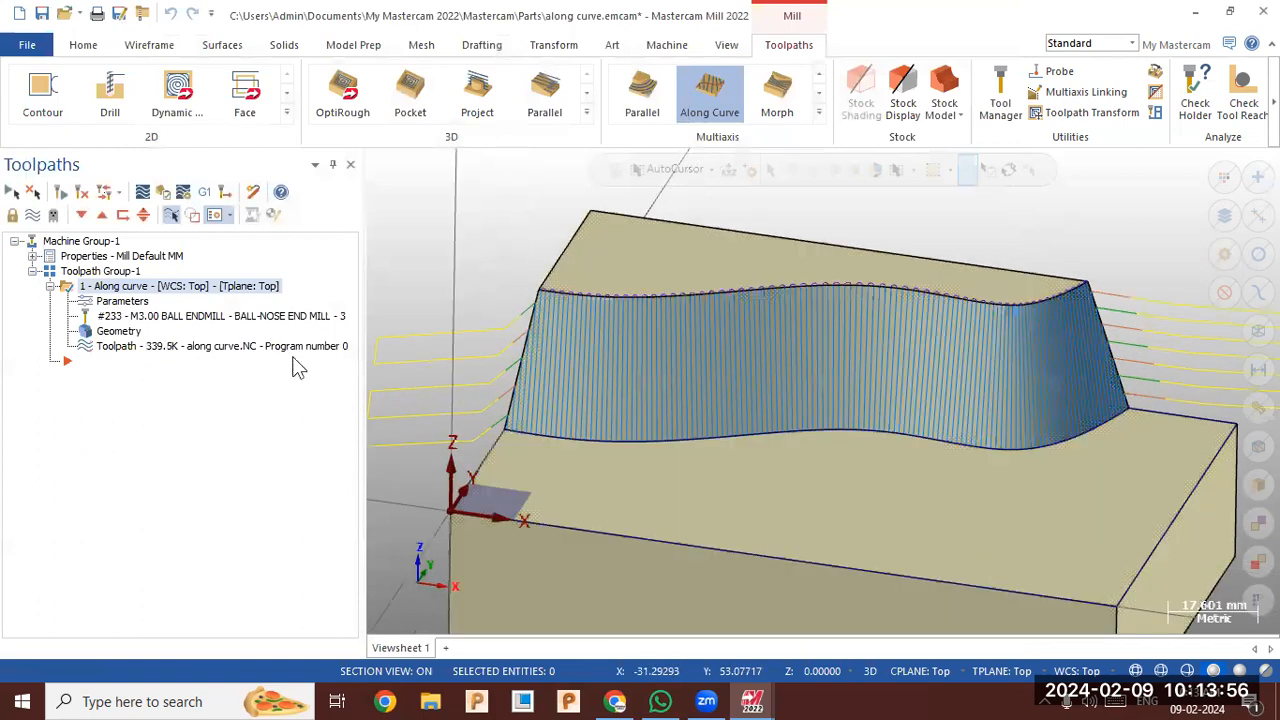
click(167, 350)
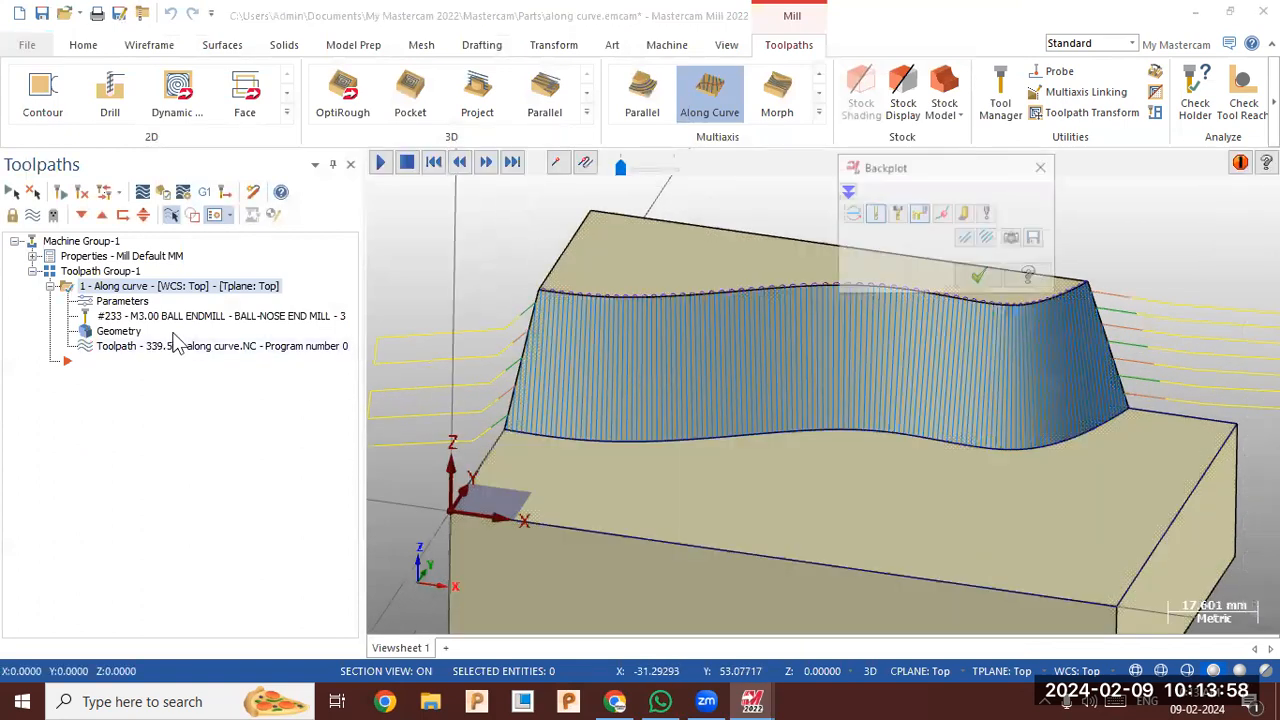
click(380, 161)
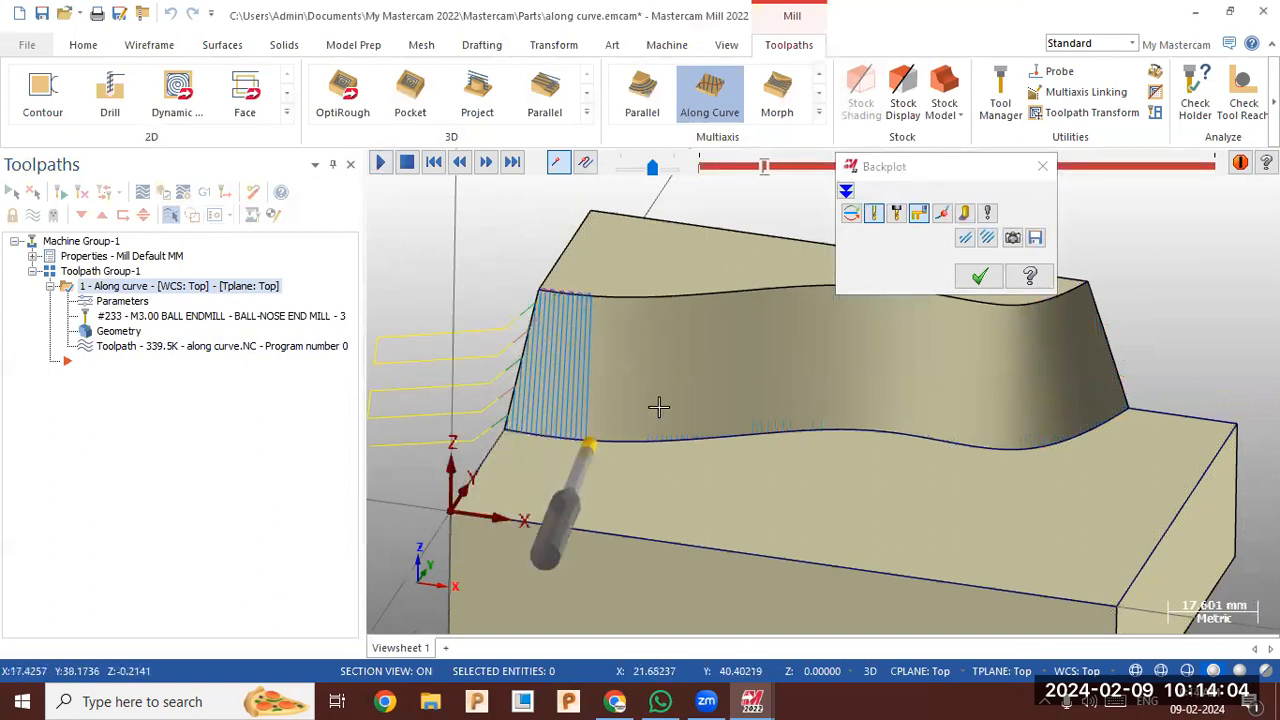
scroll(482, 434, down, 3)
middle_drag(668, 489, 553, 490)
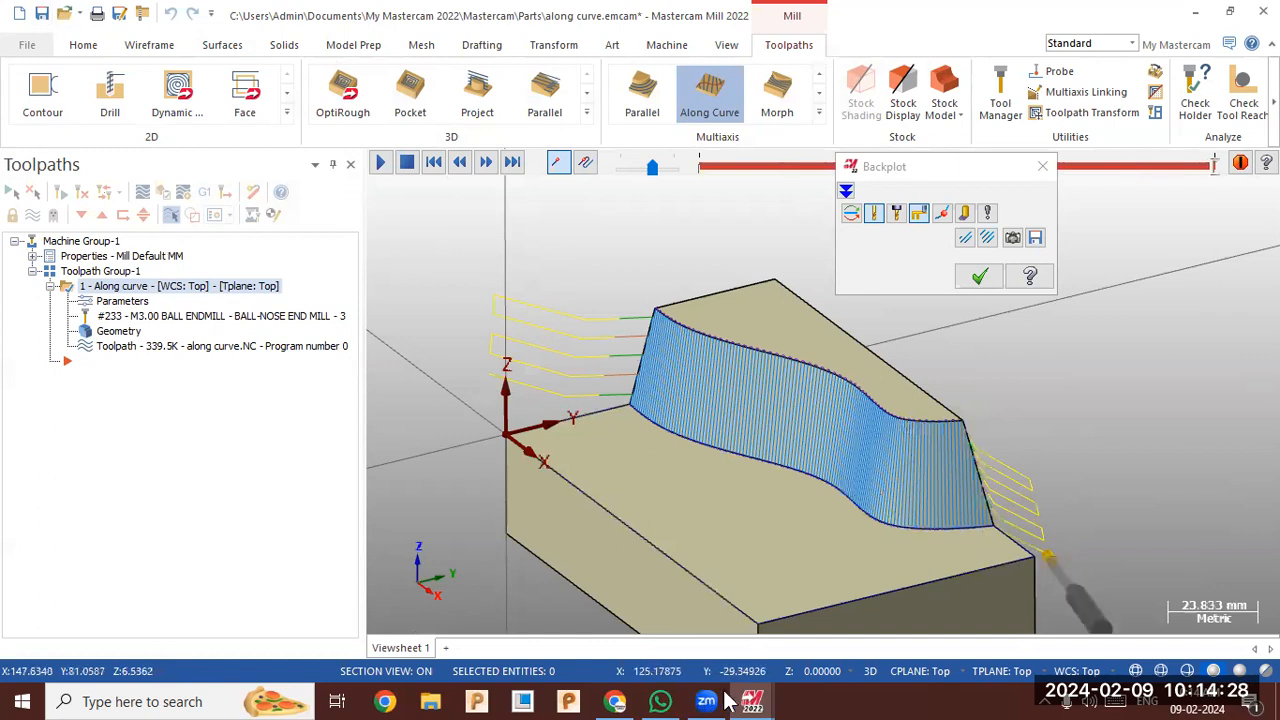
Switch to the Mastercam window with the Helical Bevel Gear part, maximize it and frame the helical teeth
click(796, 631)
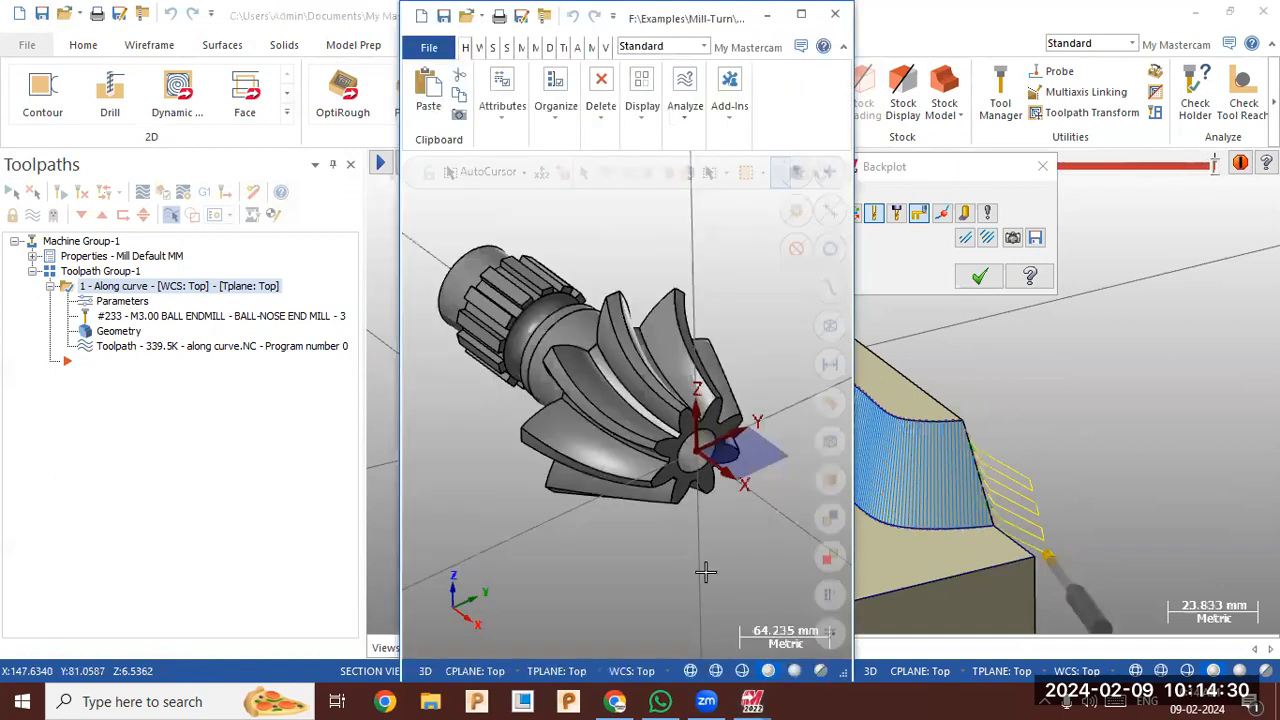
click(802, 14)
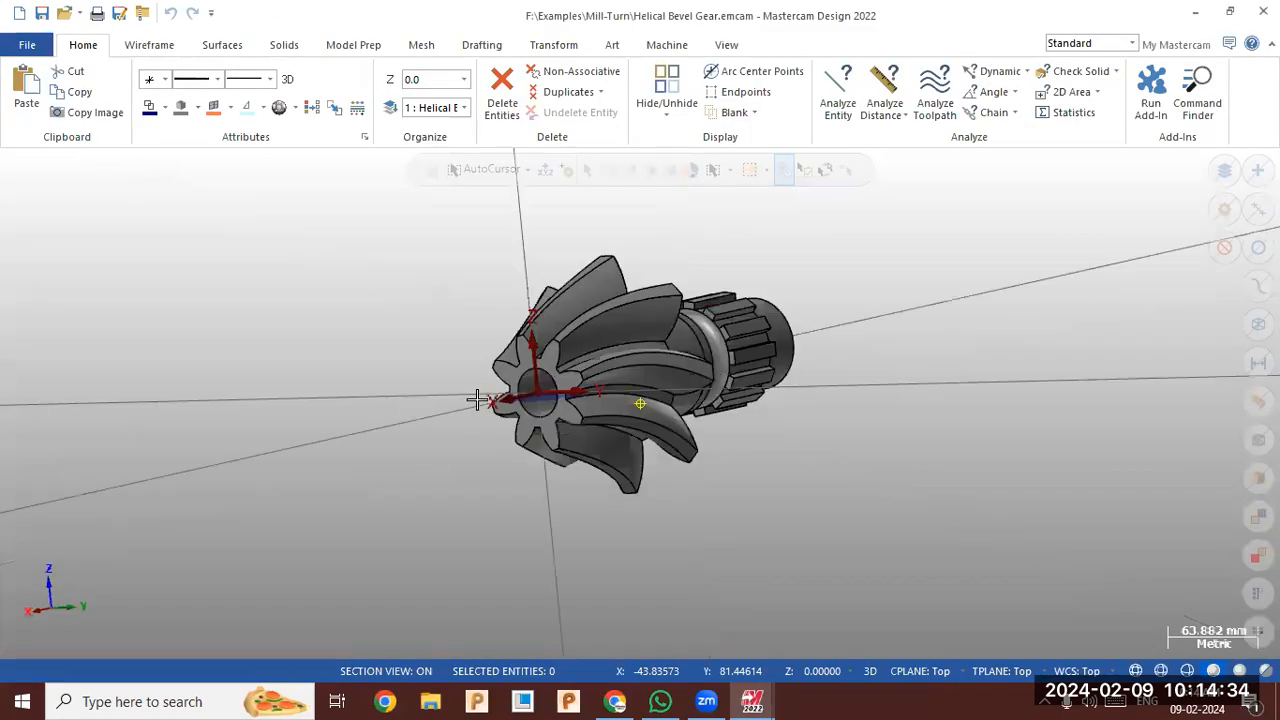
middle_drag(477, 399, 519, 394)
scroll(615, 271, up, 3)
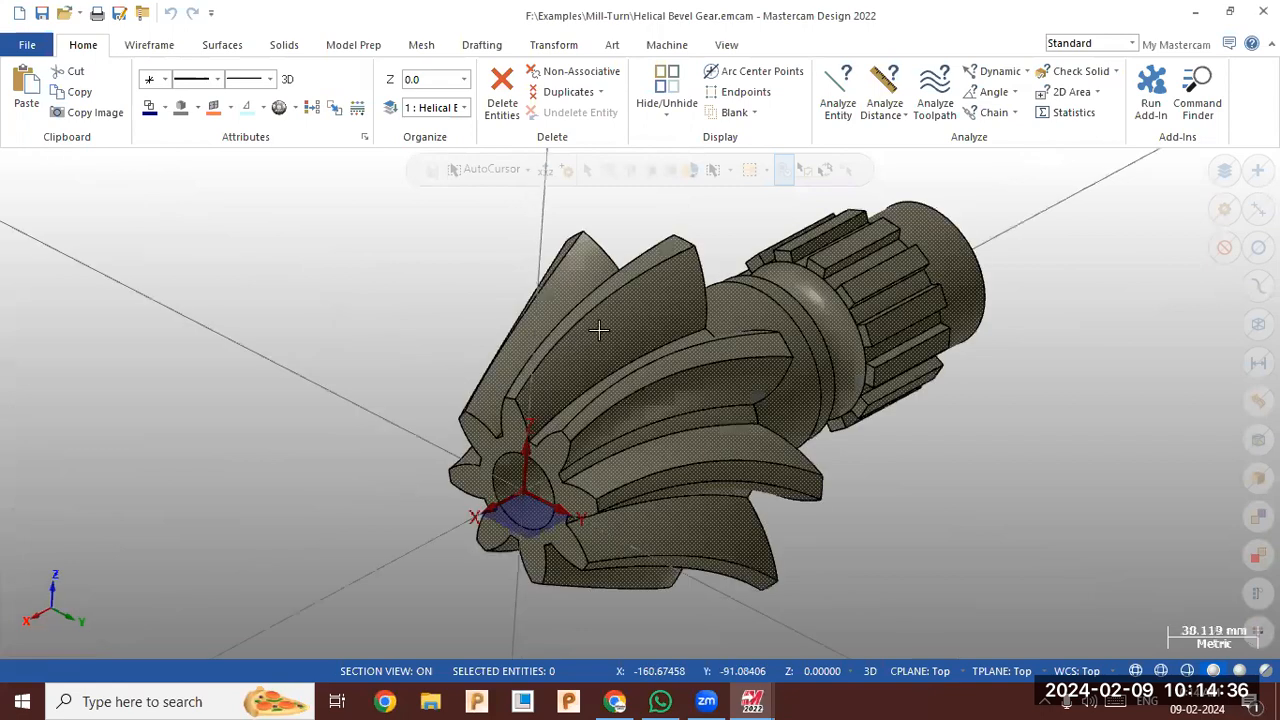
scroll(633, 333, up, 2)
middle_drag(650, 366, 671, 337)
Show the Toolpaths manager and add a default mill machine group to the gear file
click(670, 46)
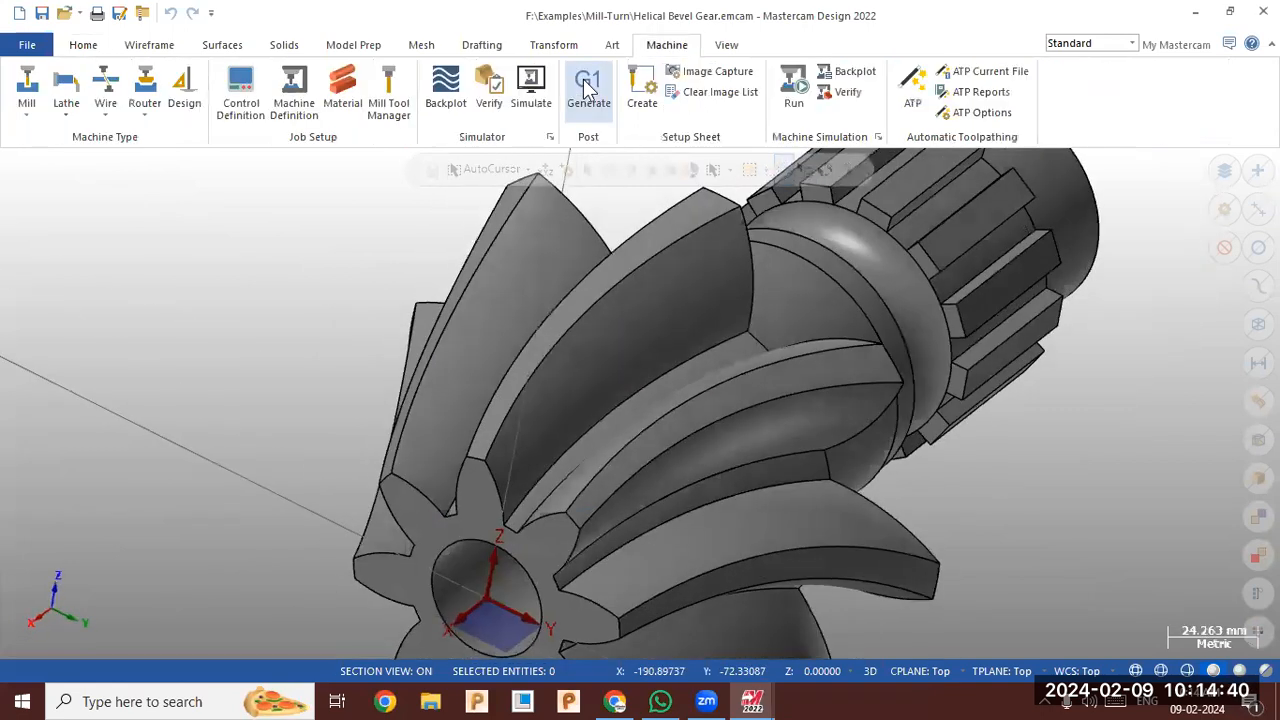
click(28, 112)
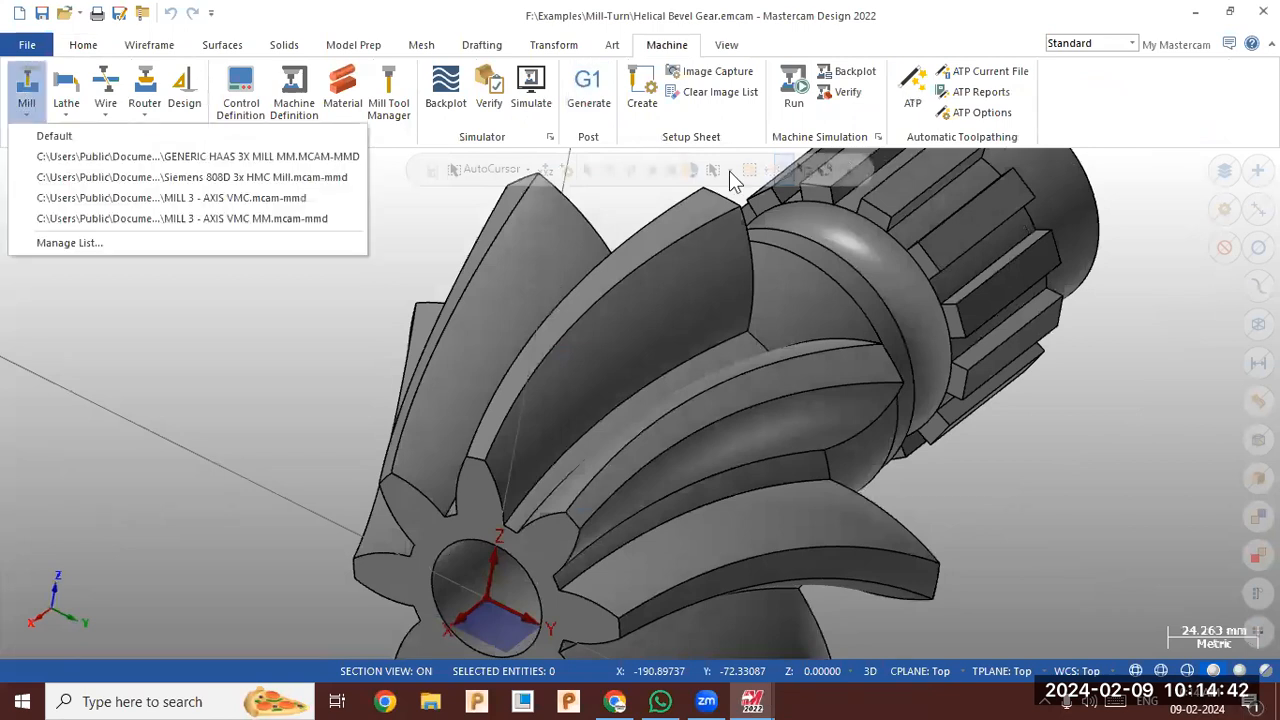
click(724, 46)
click(660, 72)
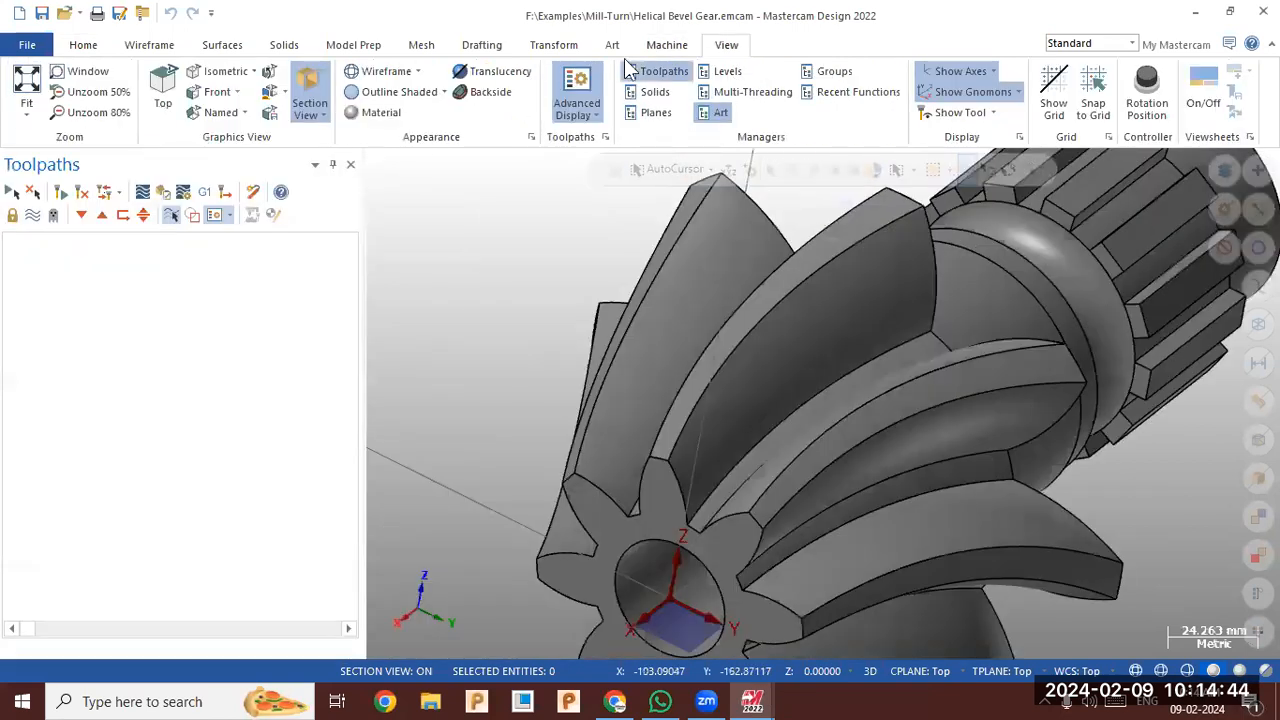
click(667, 45)
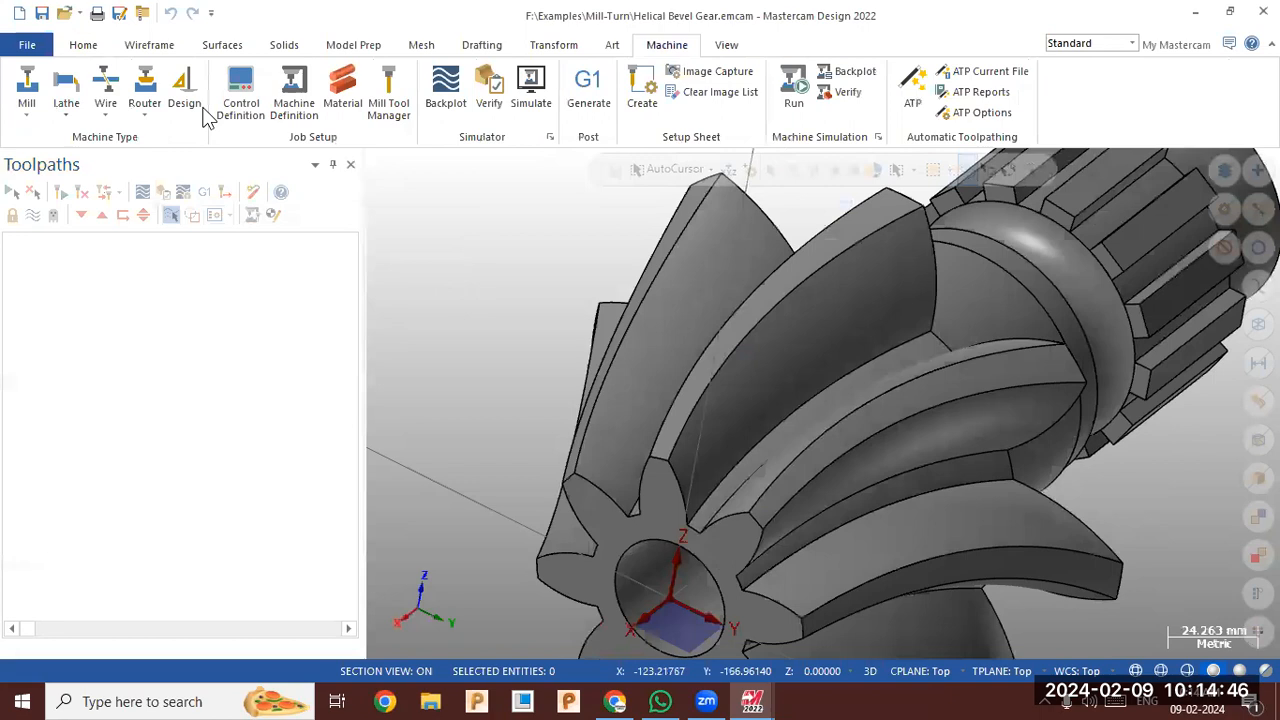
click(30, 104)
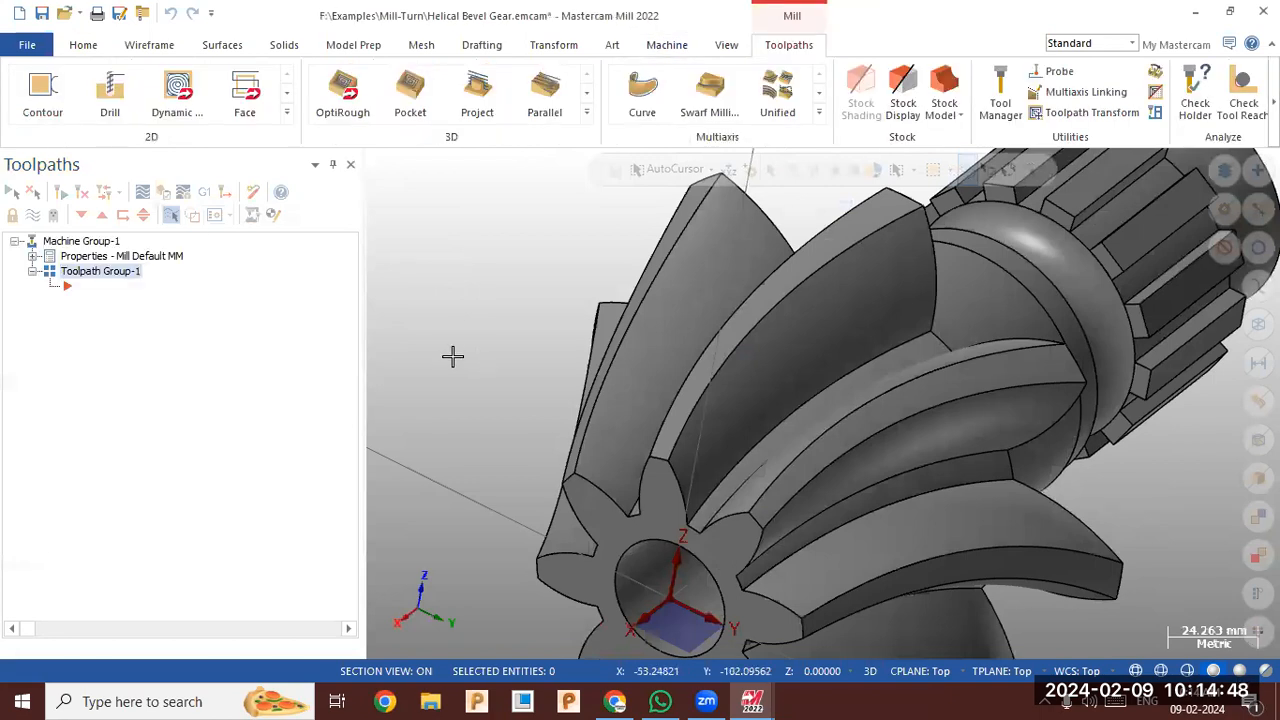
middle_drag(452, 356, 463, 360)
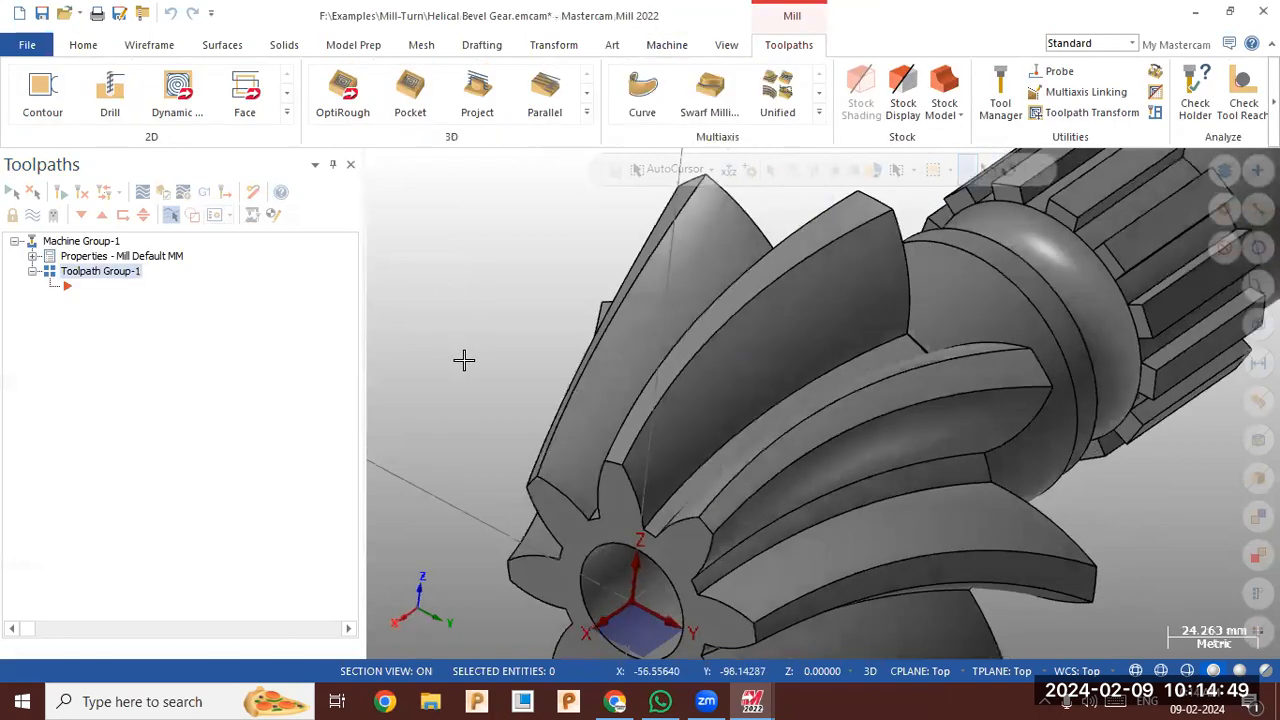
Start a multiaxis Along Curve toolpath on the gear and assign the 3 mm ball-nose end mill from the tool library
click(818, 114)
click(658, 172)
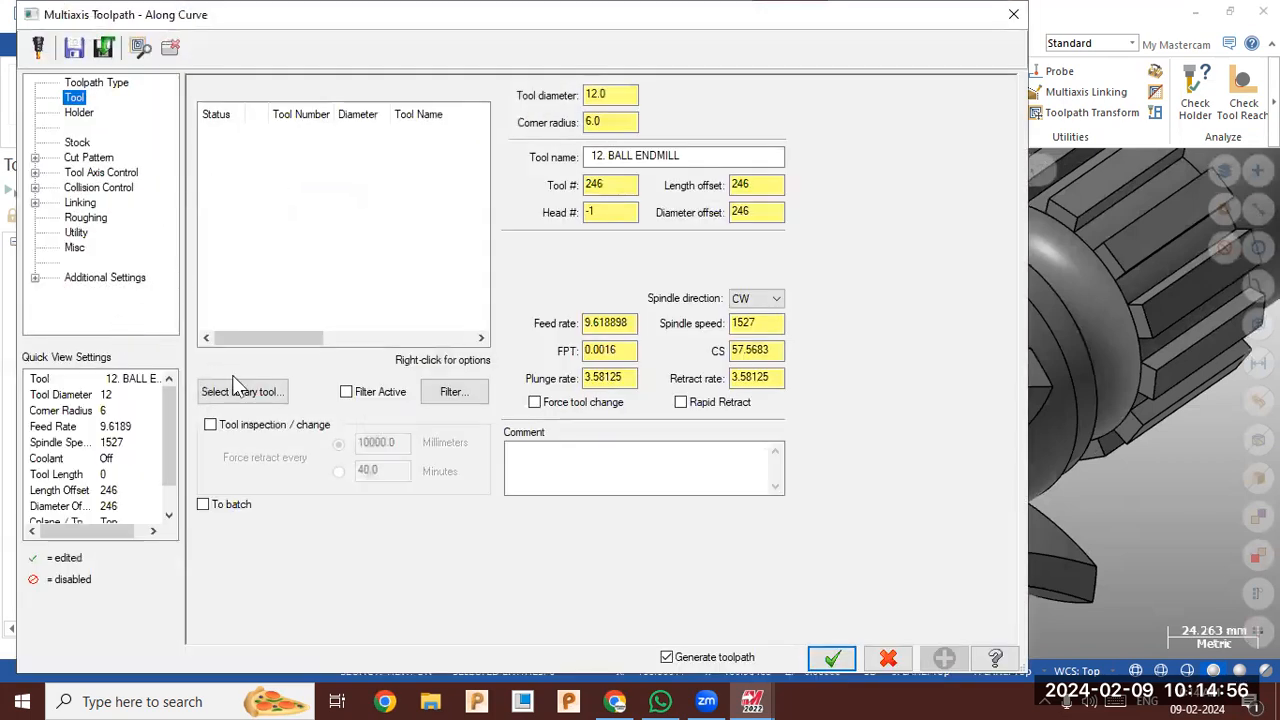
click(238, 391)
click(512, 242)
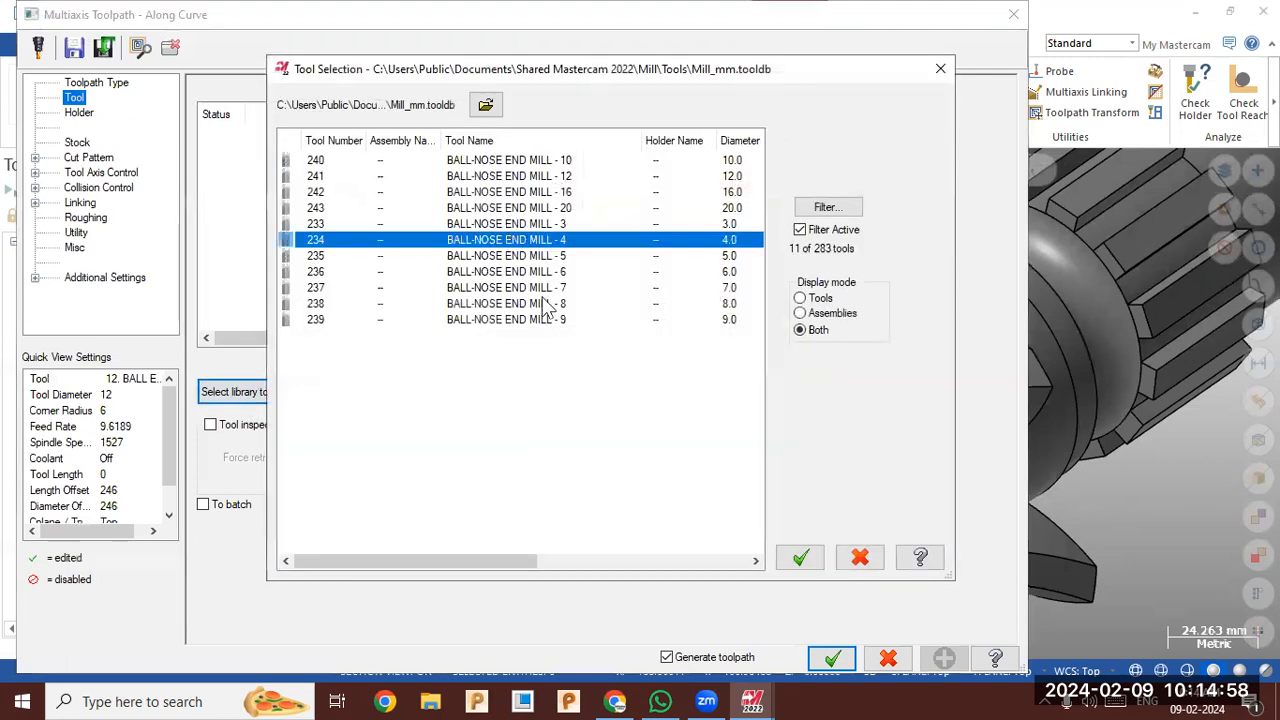
click(526, 224)
click(800, 557)
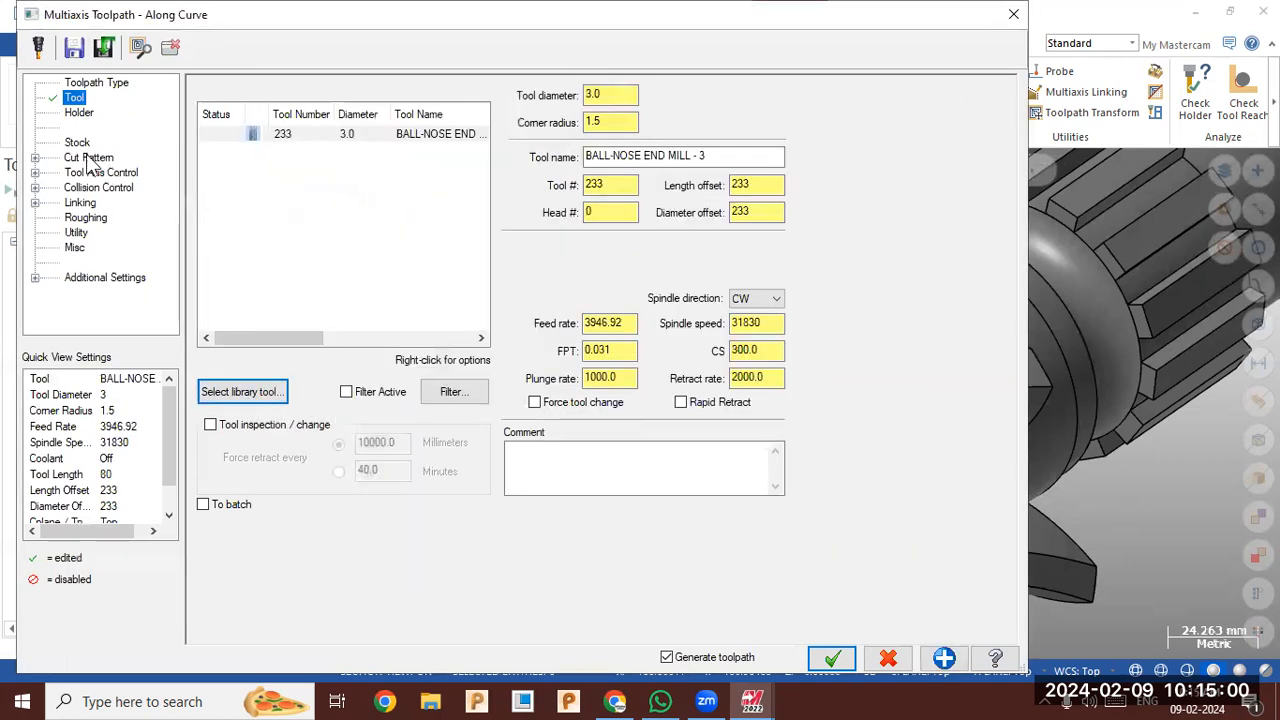
Chain one long outer edge of a helical tooth as the lead curve and reverse its direction
click(88, 159)
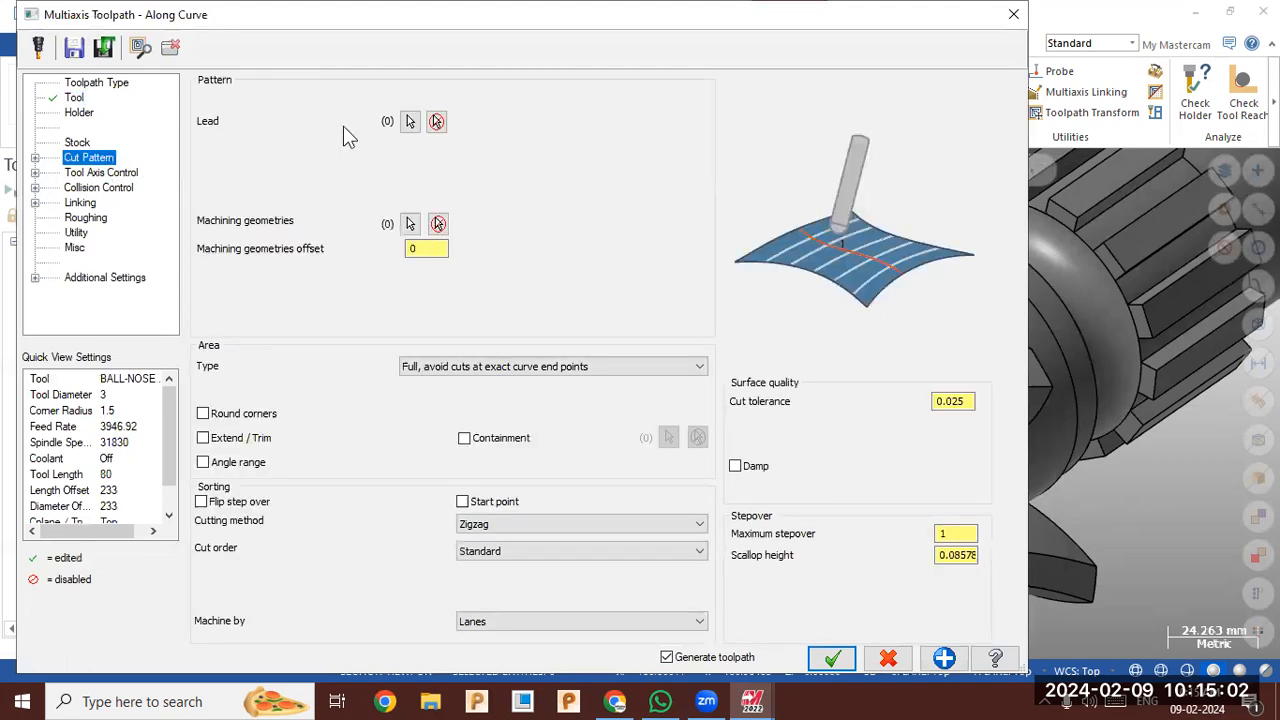
click(409, 122)
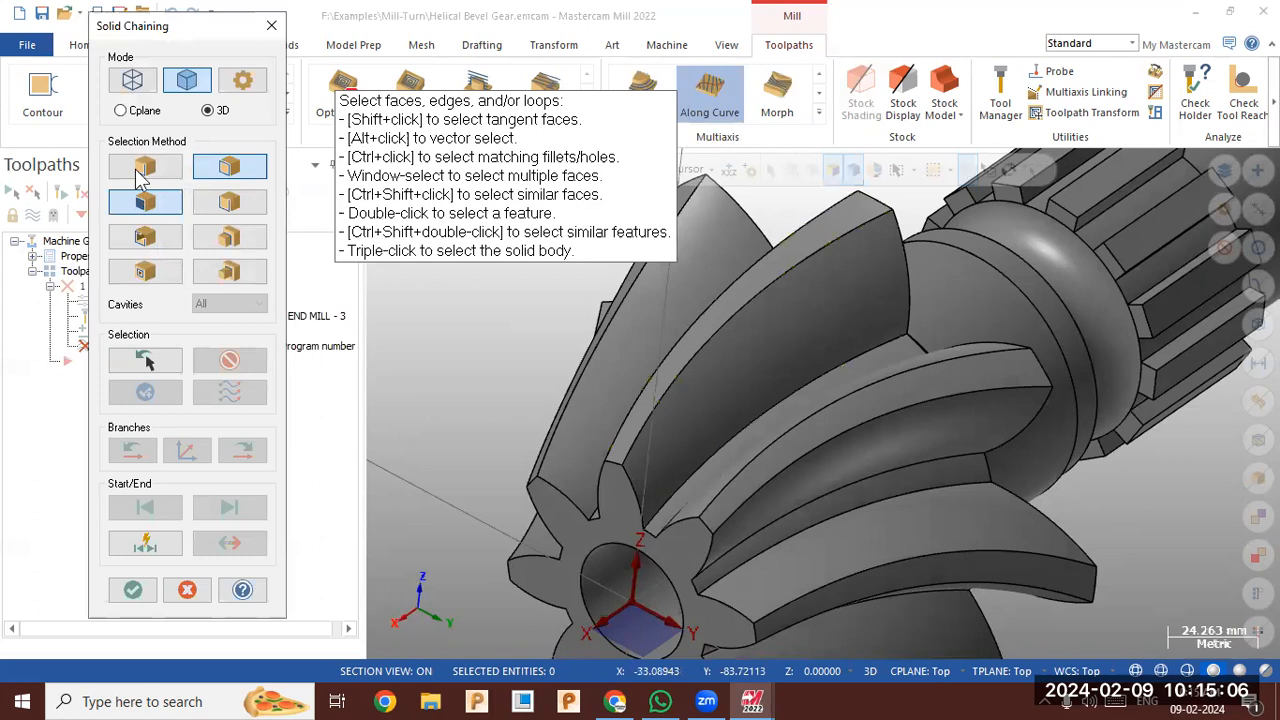
click(145, 170)
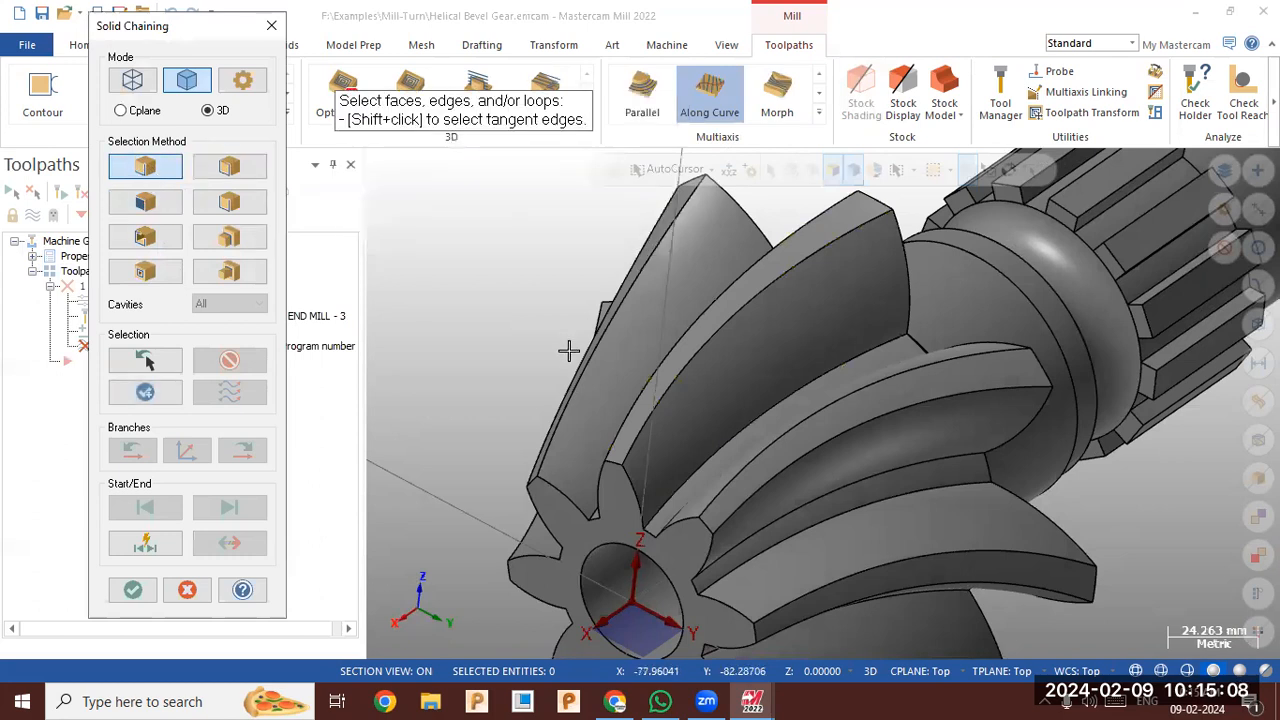
click(628, 421)
click(236, 543)
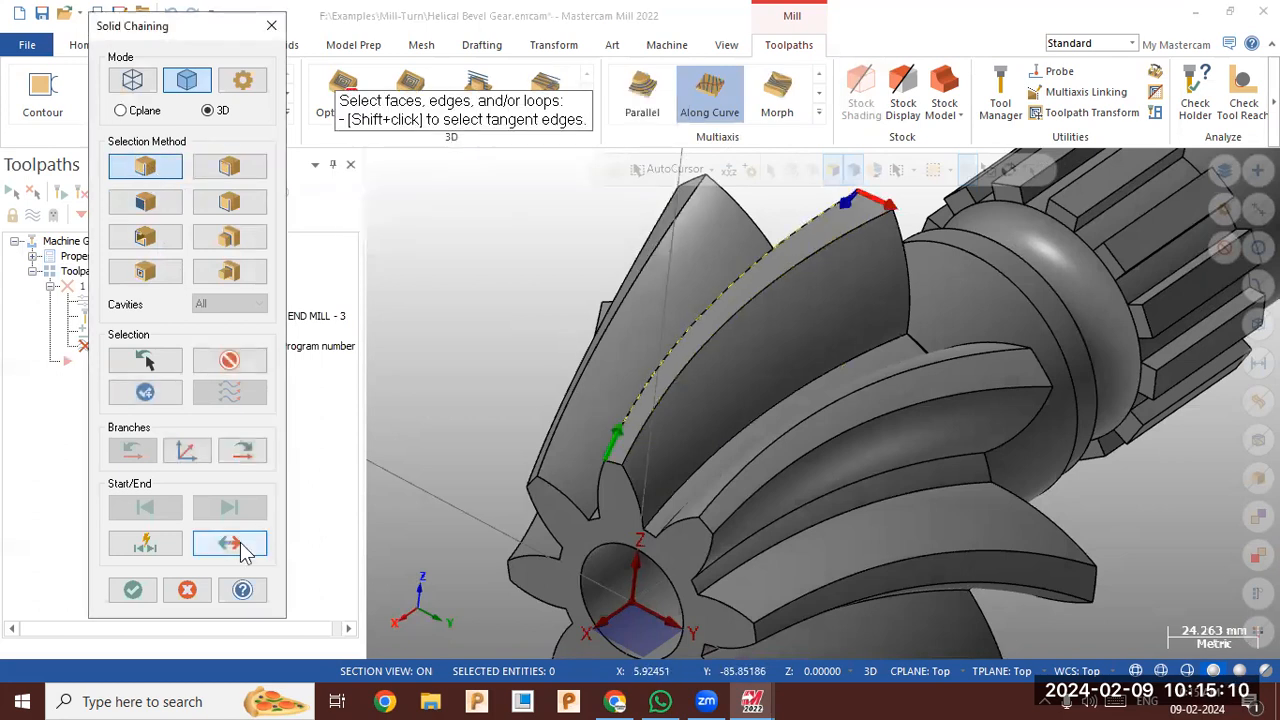
click(152, 591)
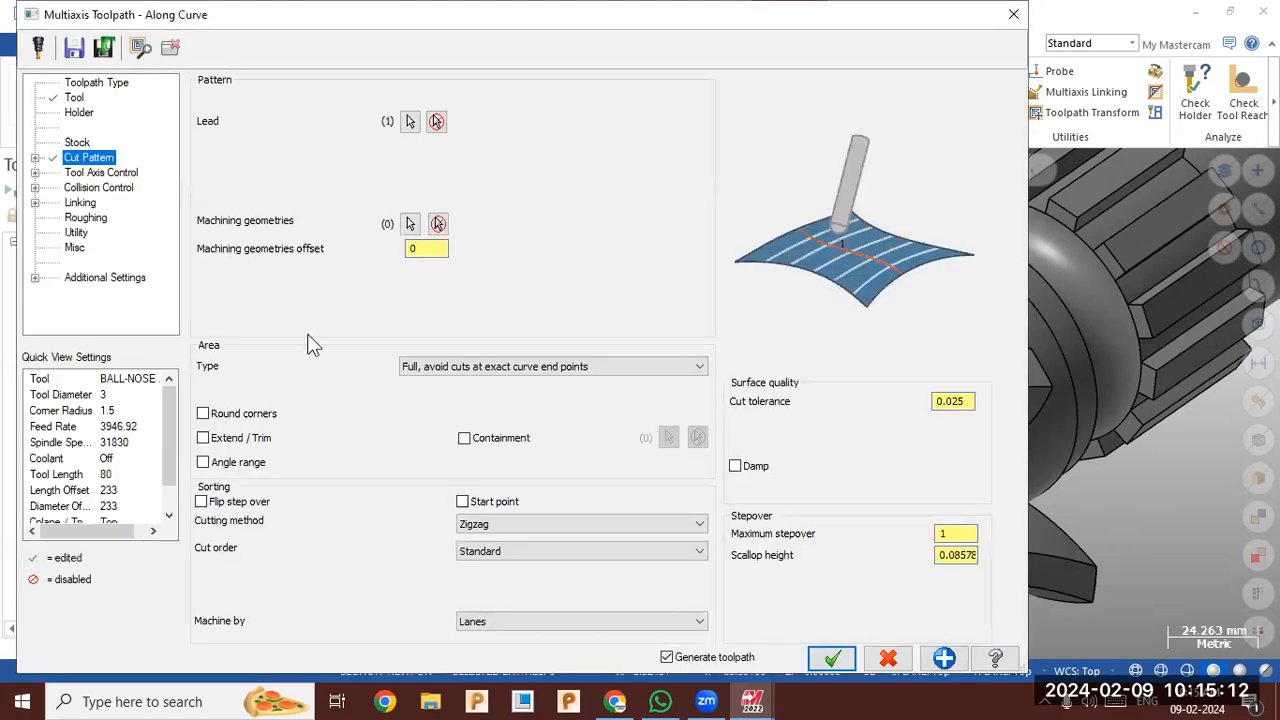
Select the same tooth's narrow tip face as machining geometry and generate the toolpath with 5 Axis output and Surface with tilt control
click(408, 228)
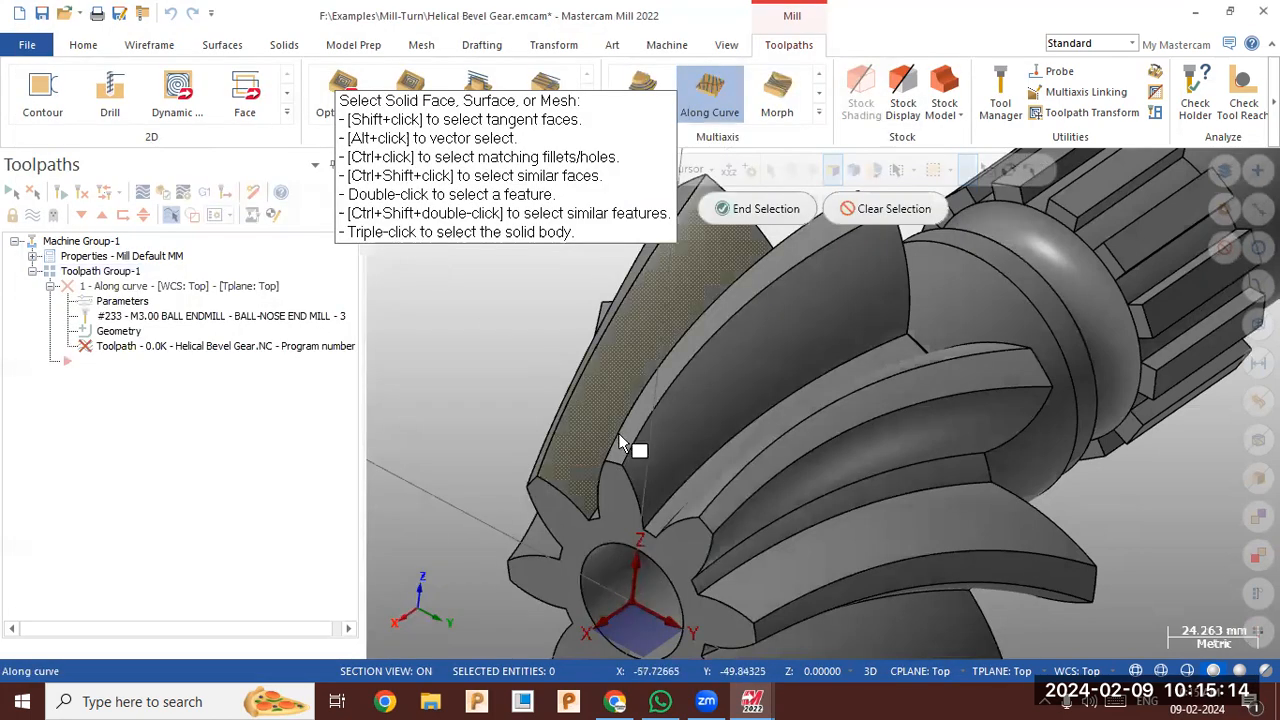
click(800, 255)
click(758, 208)
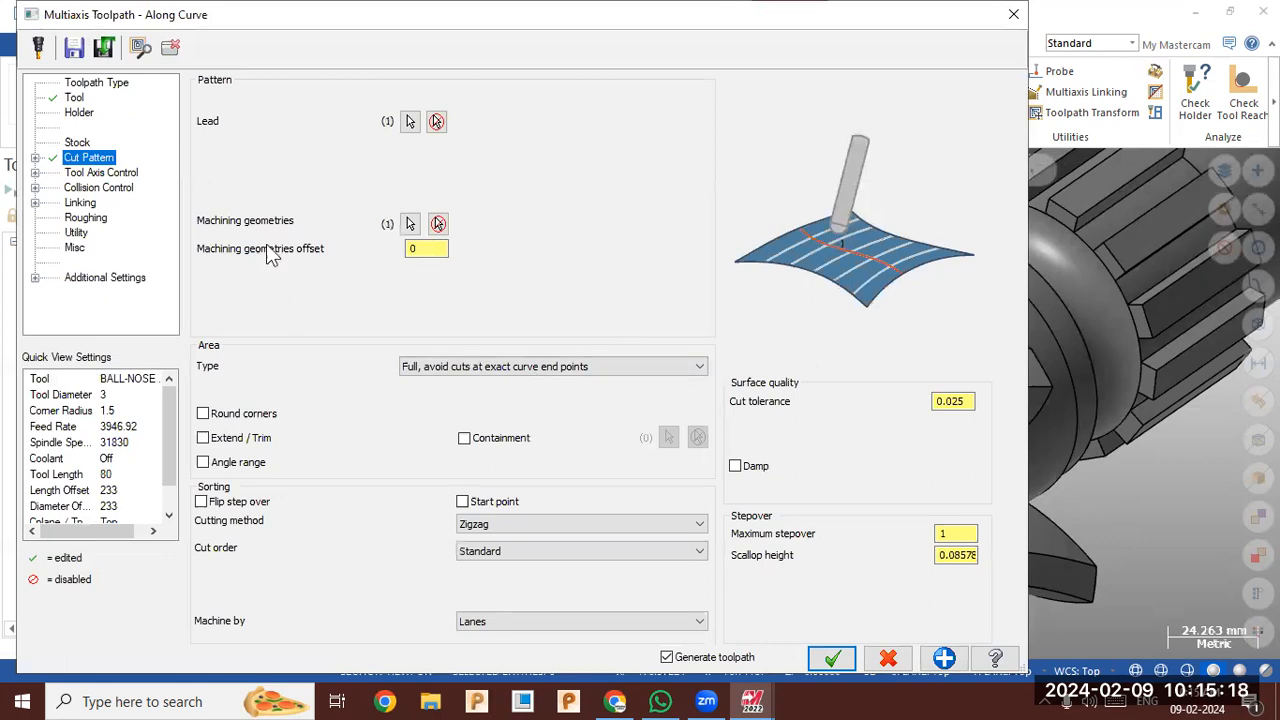
click(122, 175)
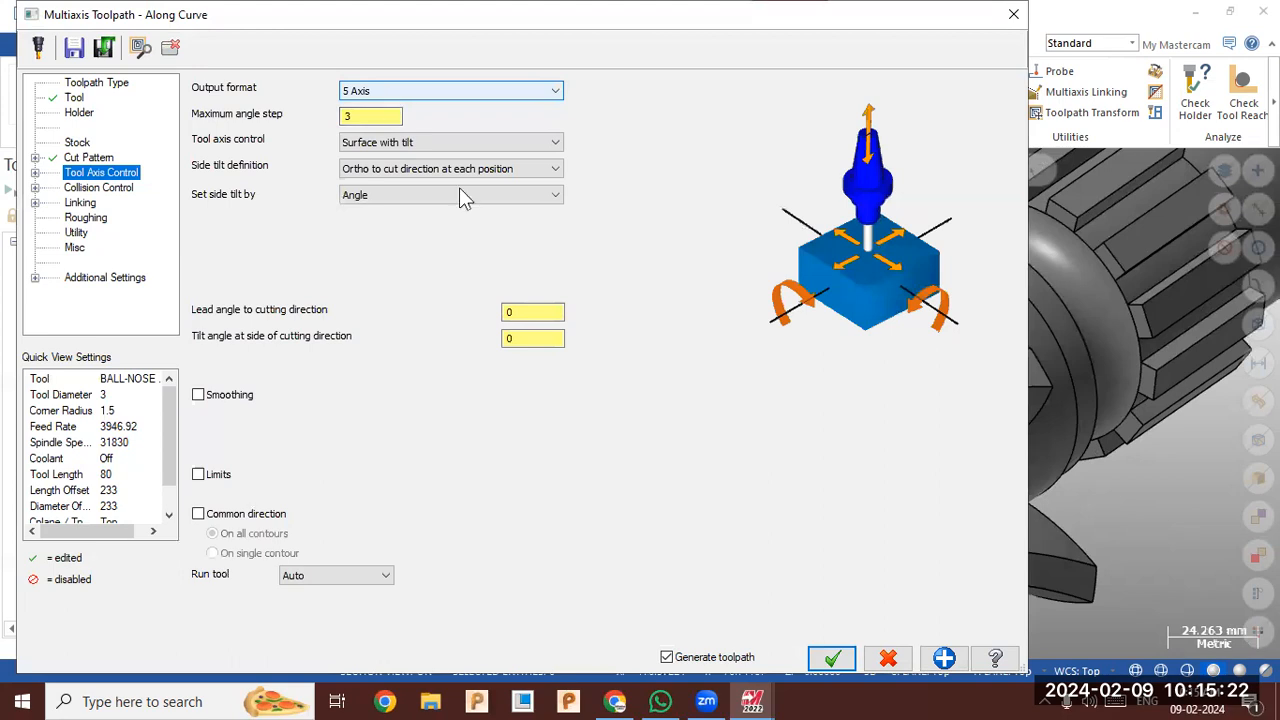
click(822, 655)
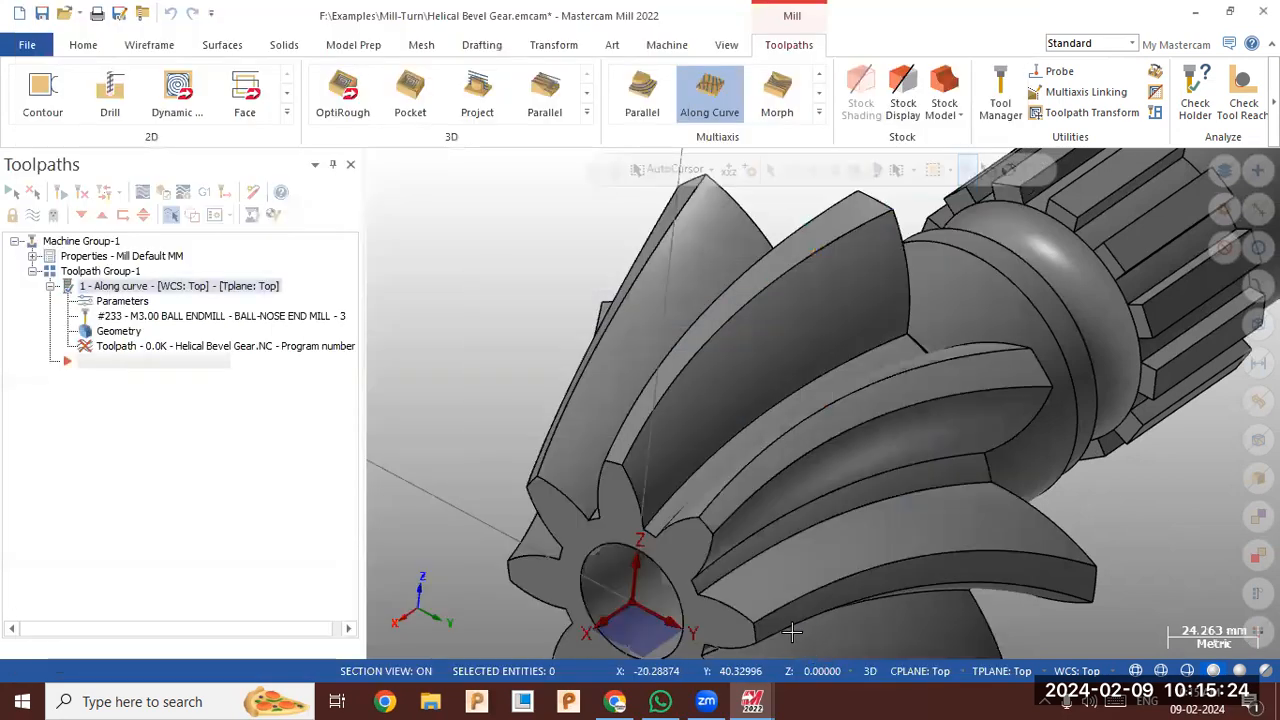
Backplot the toolpath on the tooth's tip face and examine the tool motion and coverage near the wide end
click(131, 345)
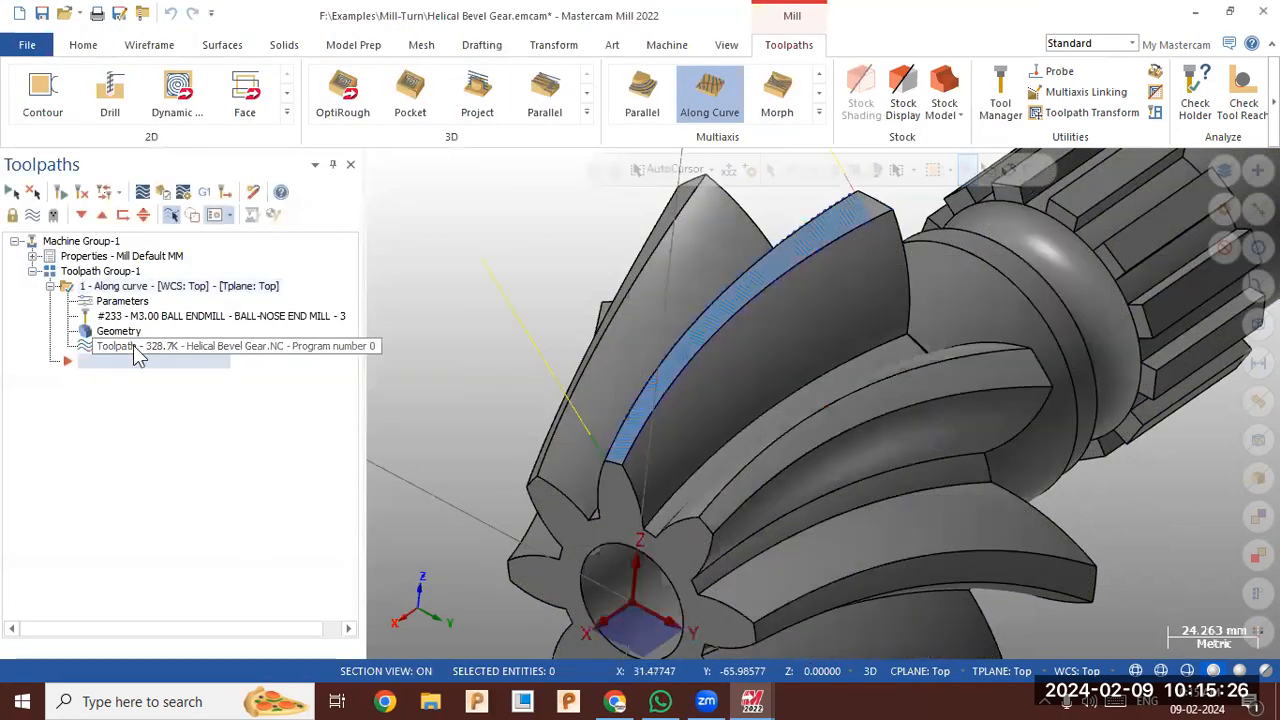
click(380, 163)
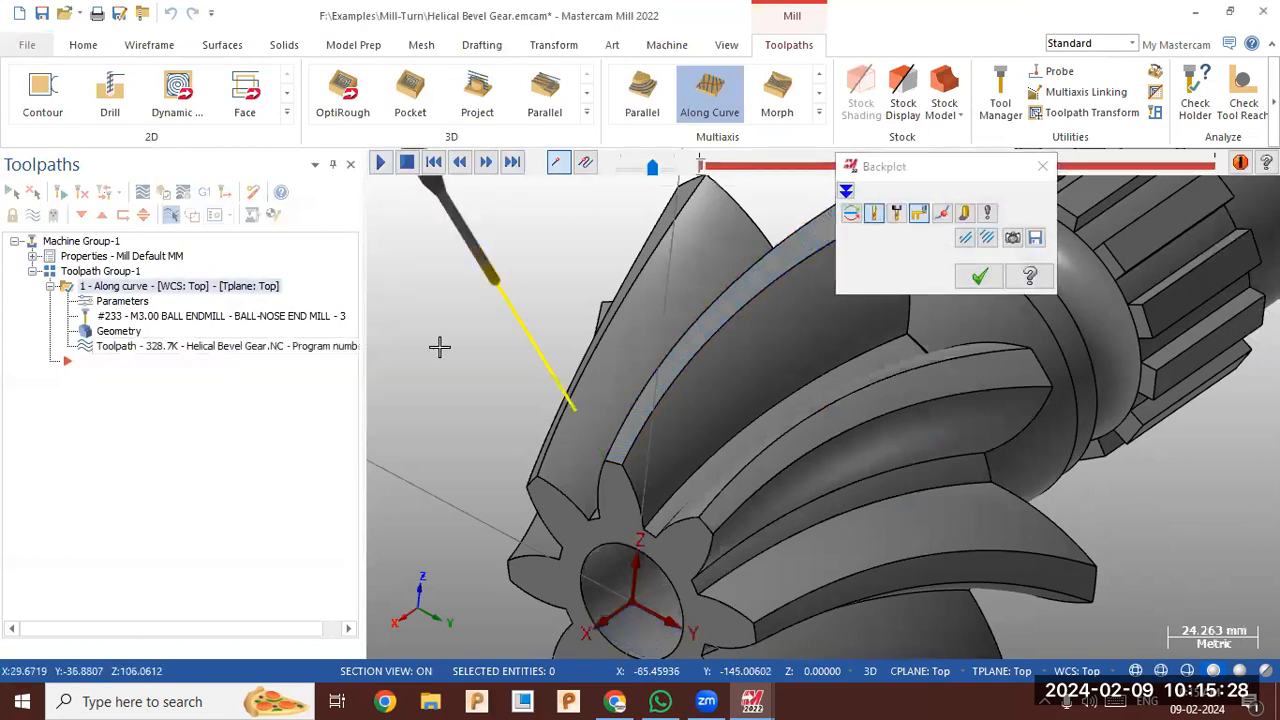
scroll(475, 570, down, 3)
middle_drag(475, 570, 576, 499)
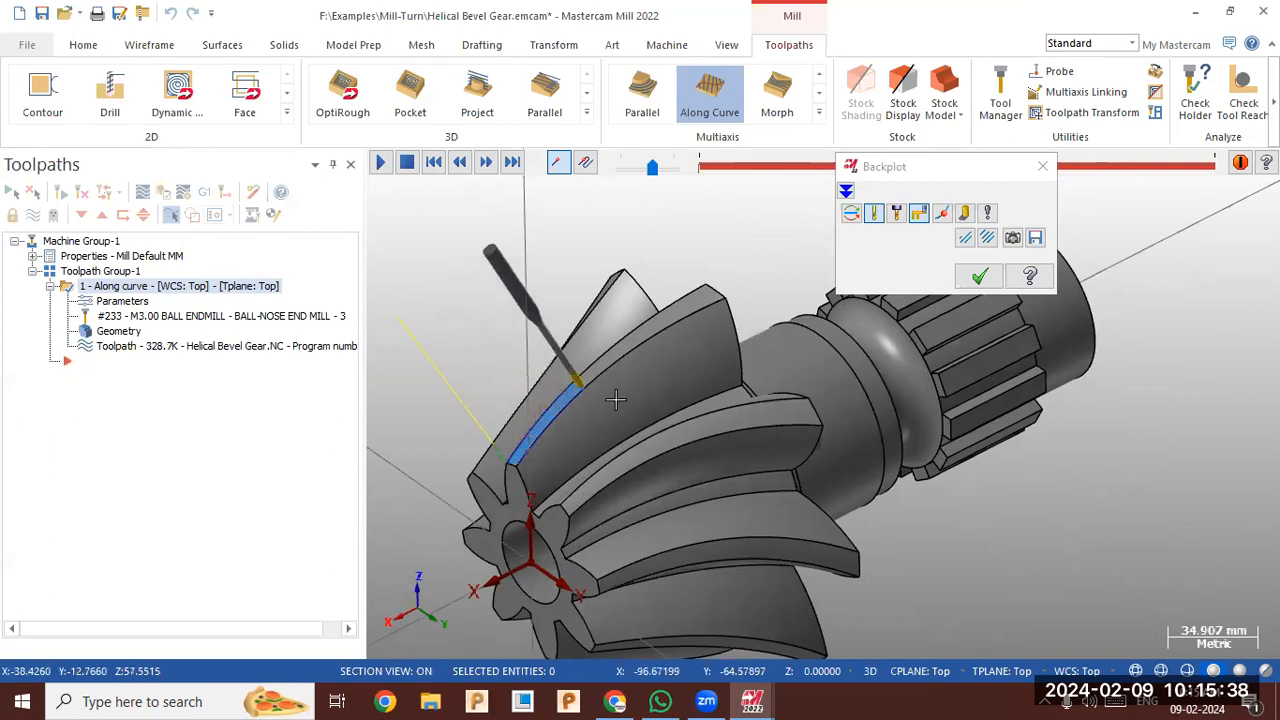
middle_drag(567, 354, 547, 360)
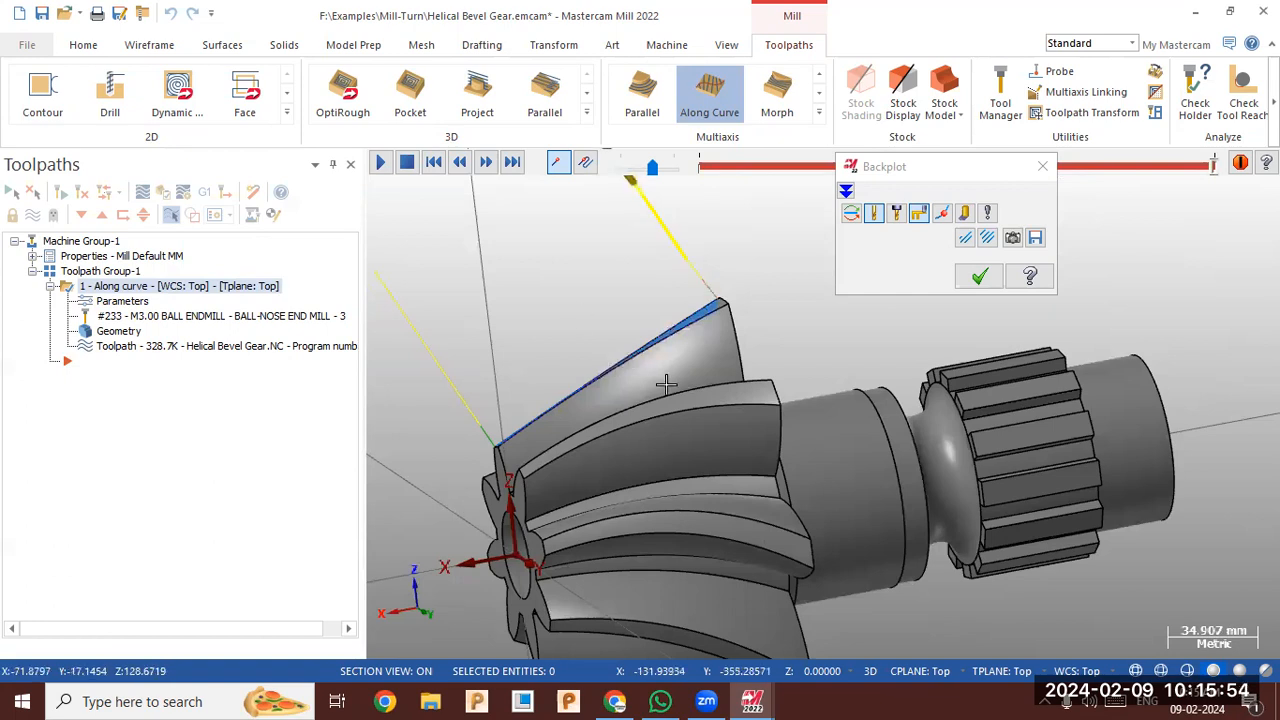
scroll(666, 385, up, 2)
scroll(777, 362, up, 1)
scroll(726, 290, up, 1)
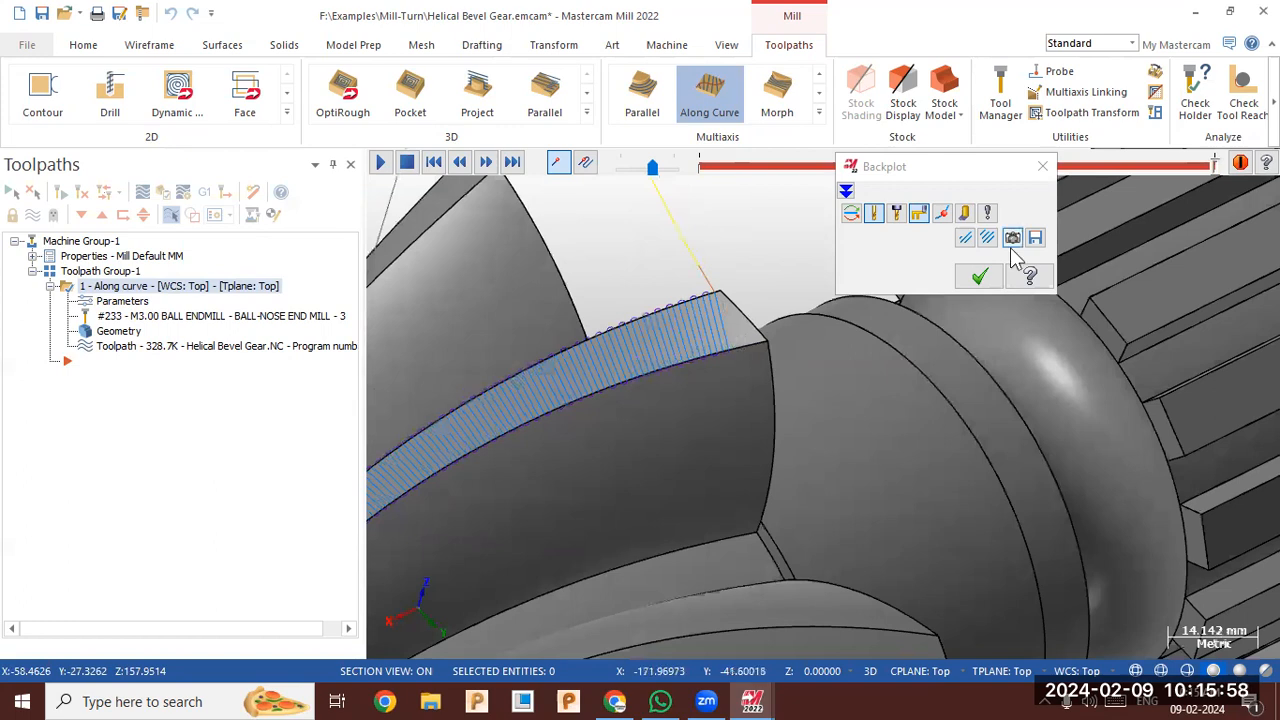
click(979, 278)
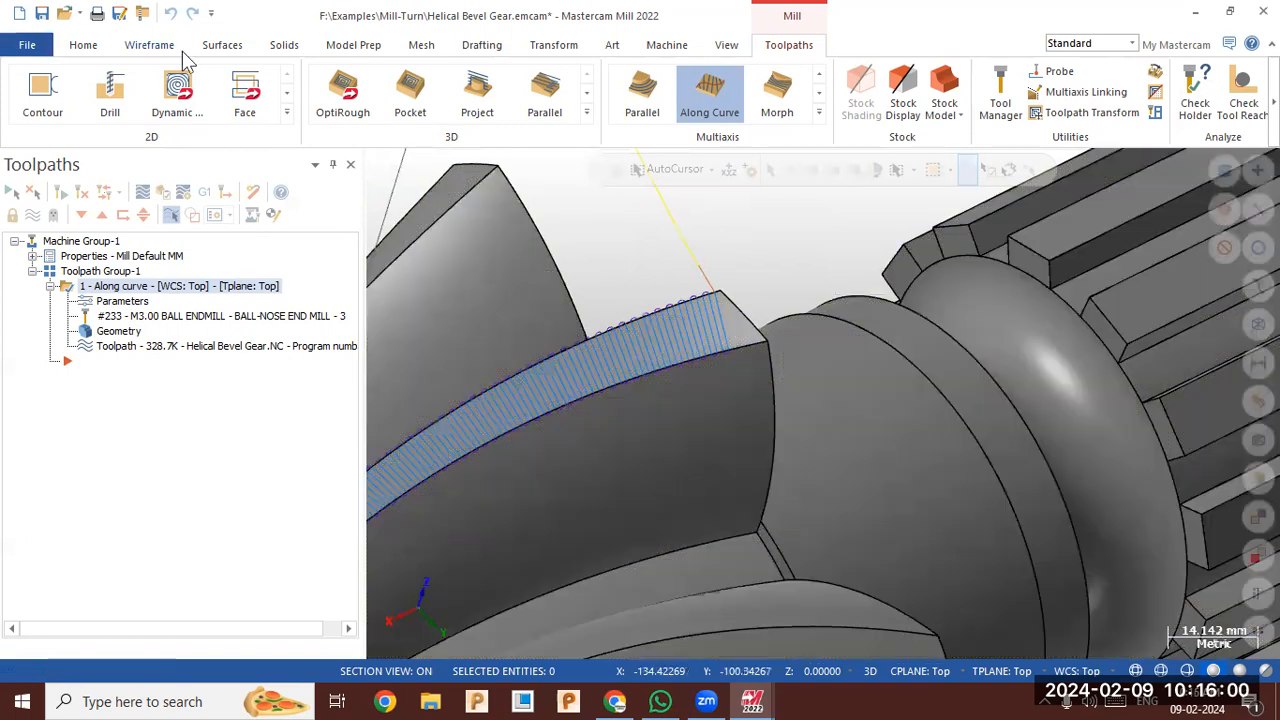
Create a Curve One Edge curve along the tooth's outer tip edge and lengthen it beyond the wide end
click(151, 45)
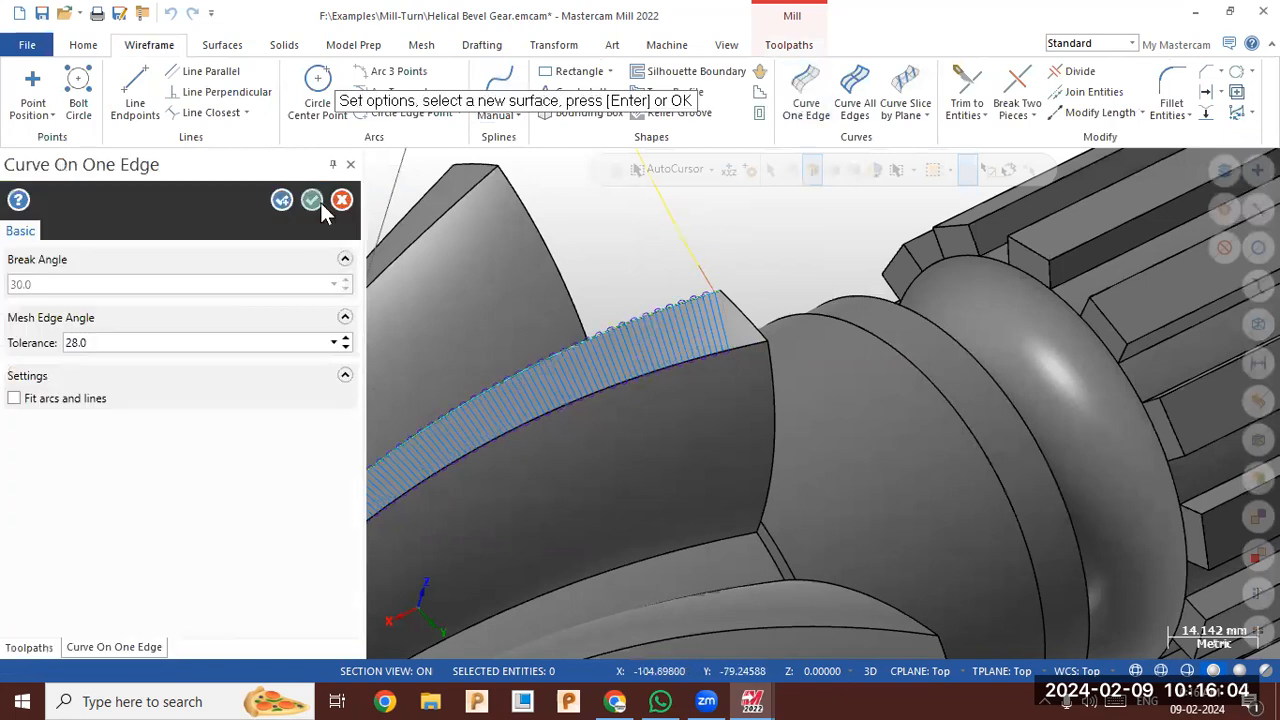
click(308, 205)
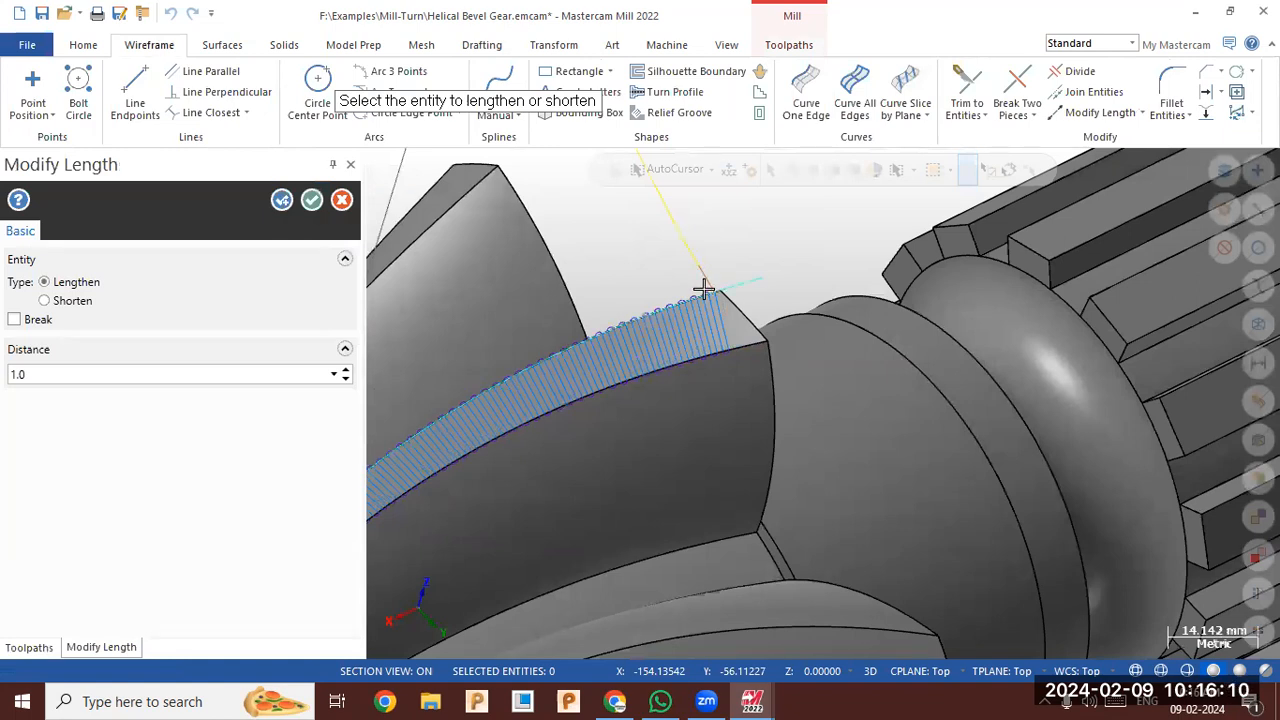
click(312, 200)
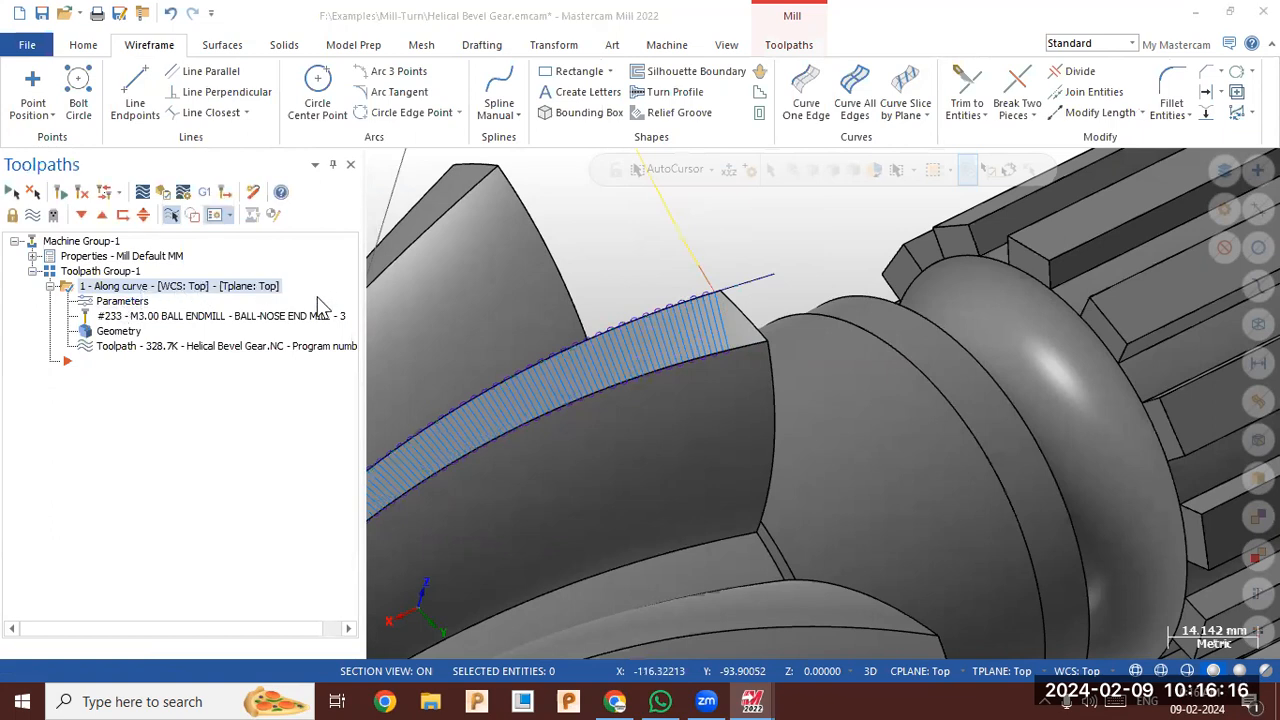
Set the extended edge curve as the Along Curve toolpath's lead and regenerate the toolpath
click(297, 320)
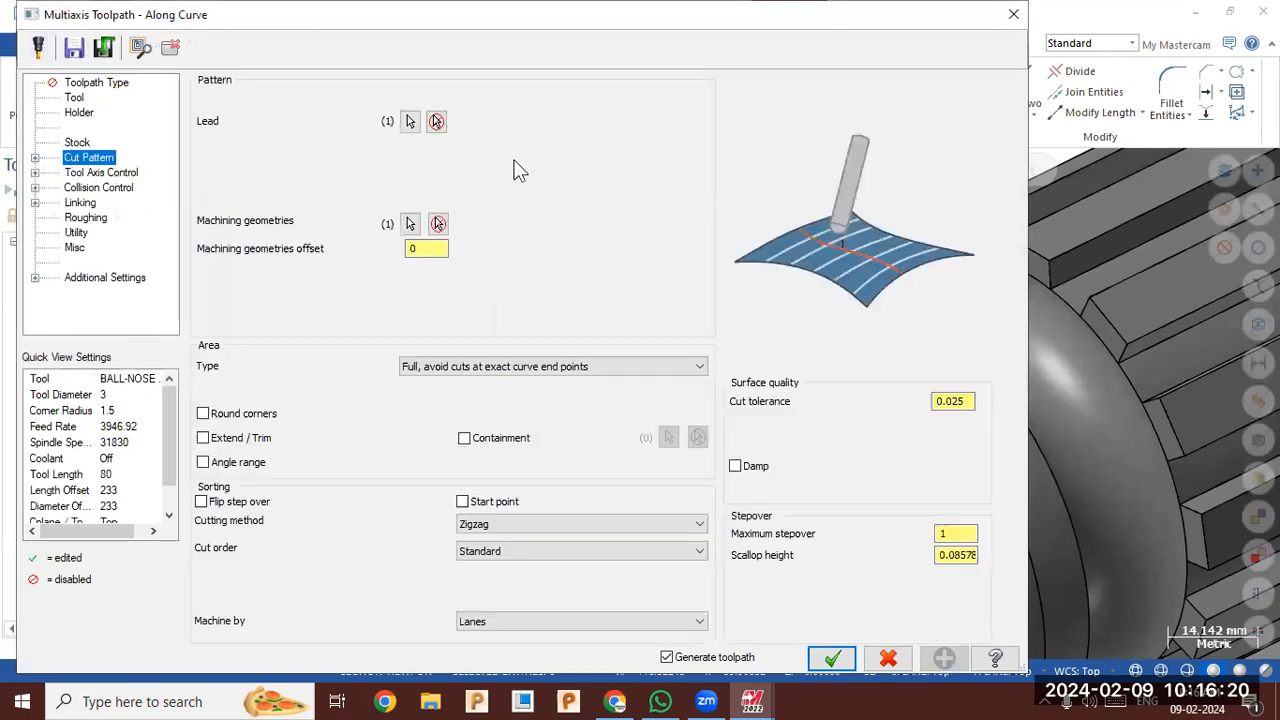
click(409, 122)
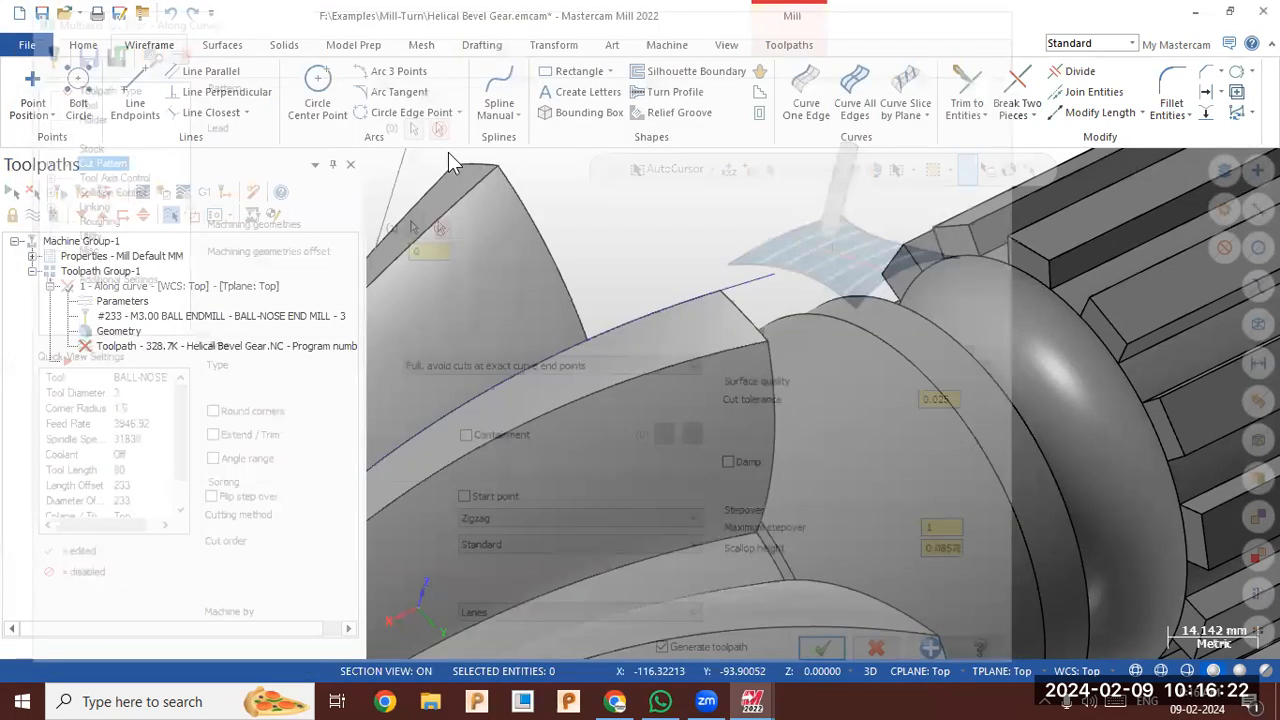
click(748, 280)
click(134, 622)
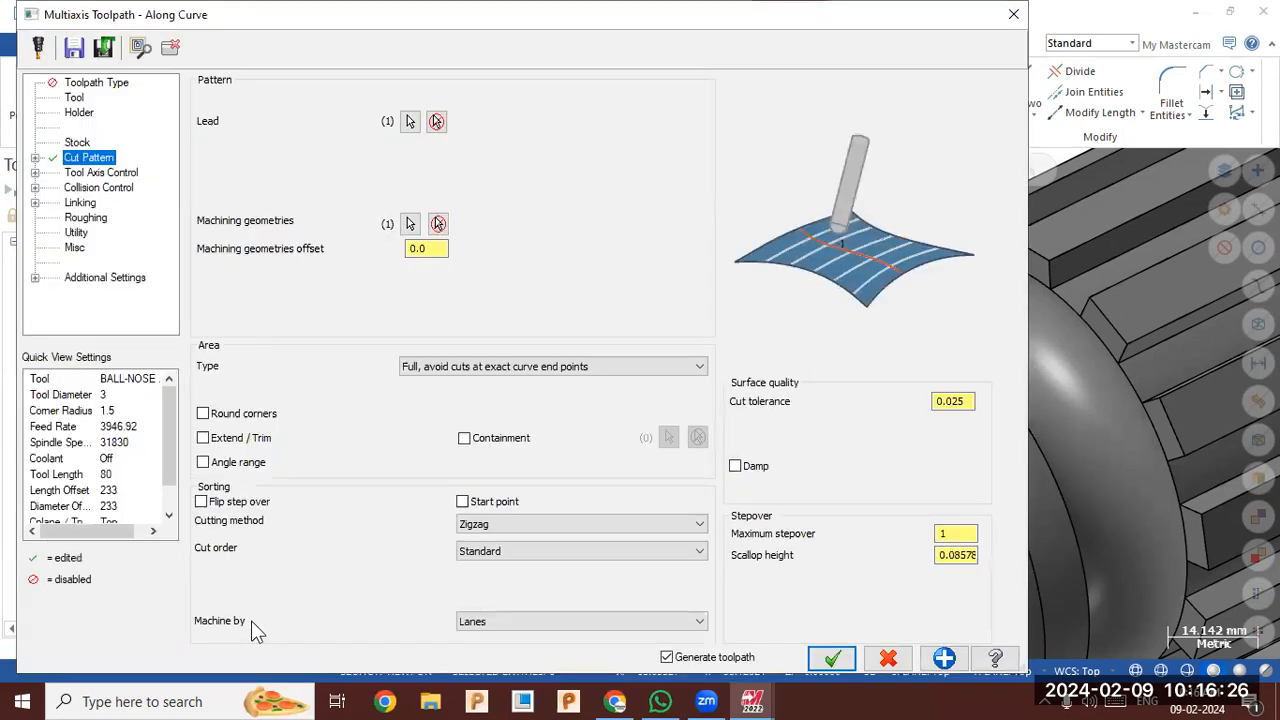
click(828, 657)
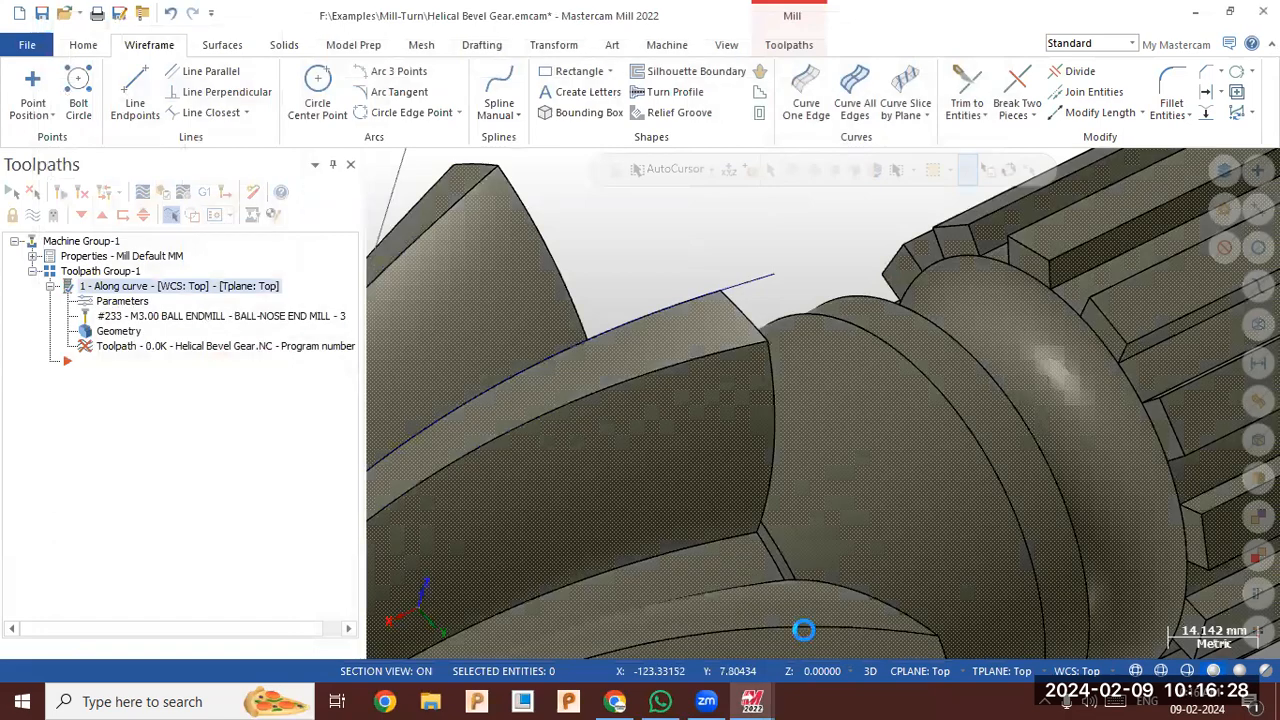
Lengthen the lead curve beyond the narrow end of the tooth with Modify Length and regenerate the toolpath
scroll(760, 287, down, 3)
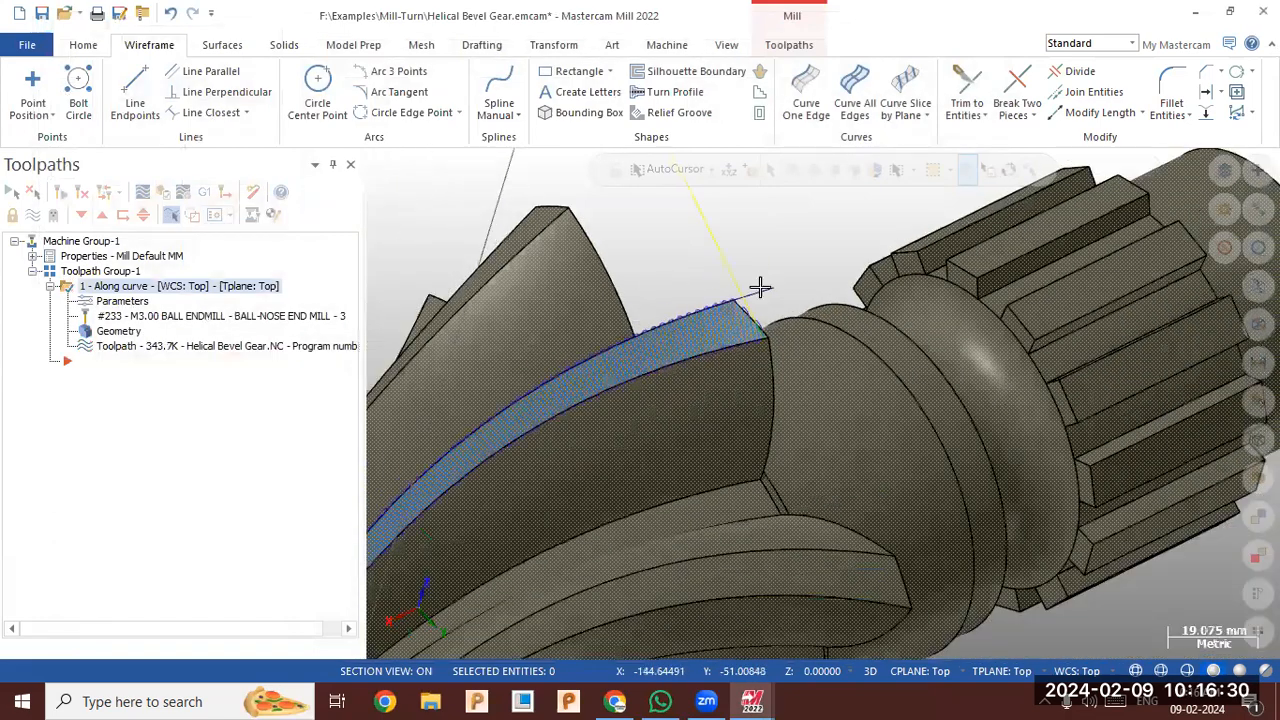
scroll(816, 277, up, 2)
scroll(817, 277, down, 4)
scroll(571, 456, up, 2)
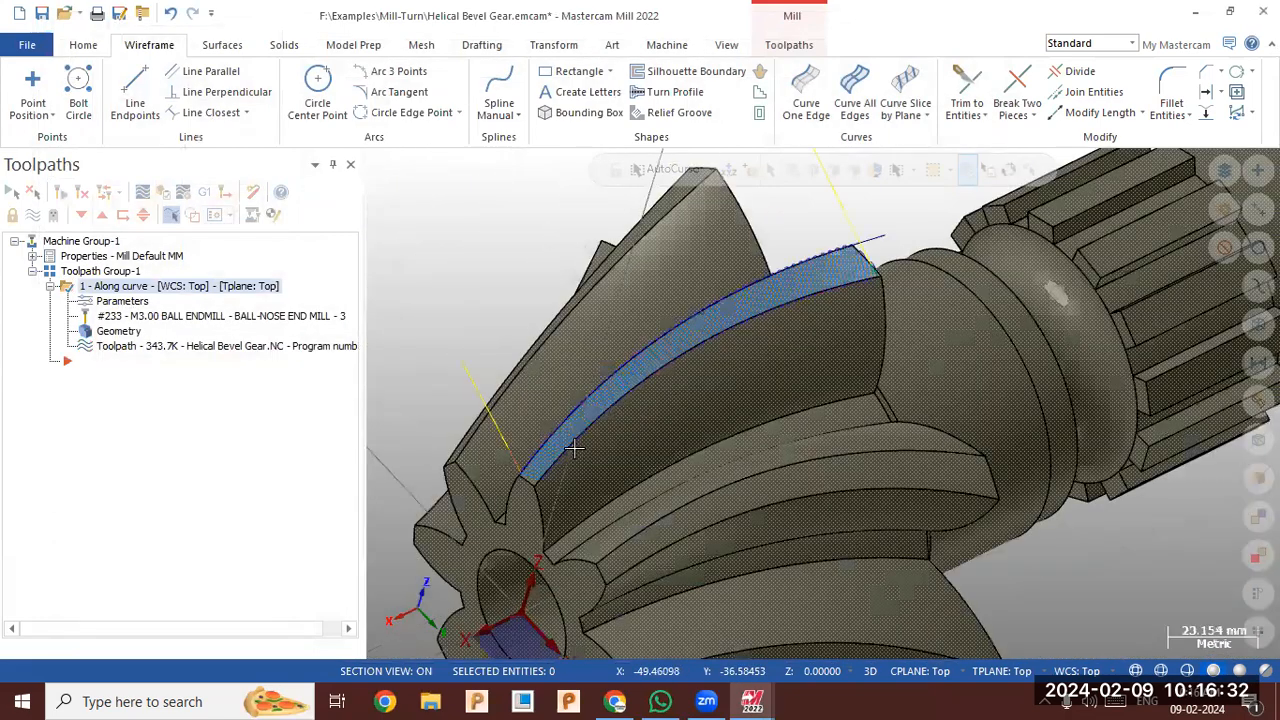
scroll(574, 449, up, 2)
middle_drag(563, 488, 476, 514)
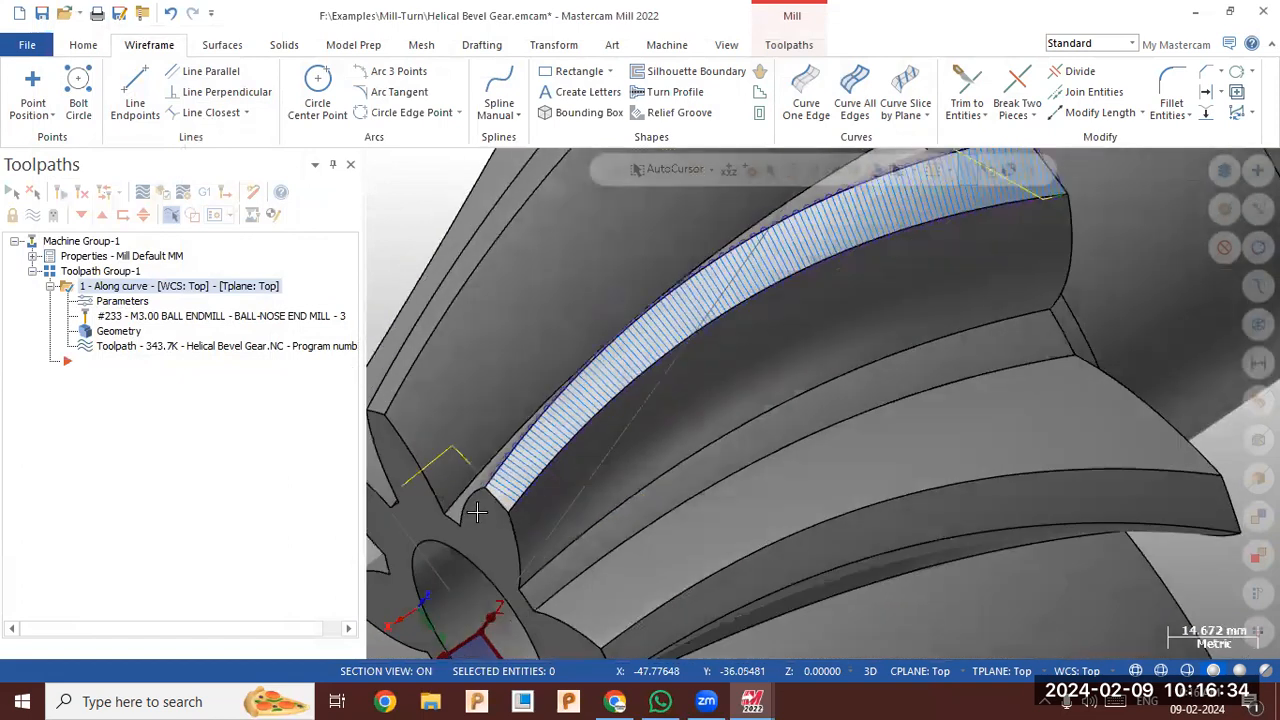
scroll(476, 514, up, 1)
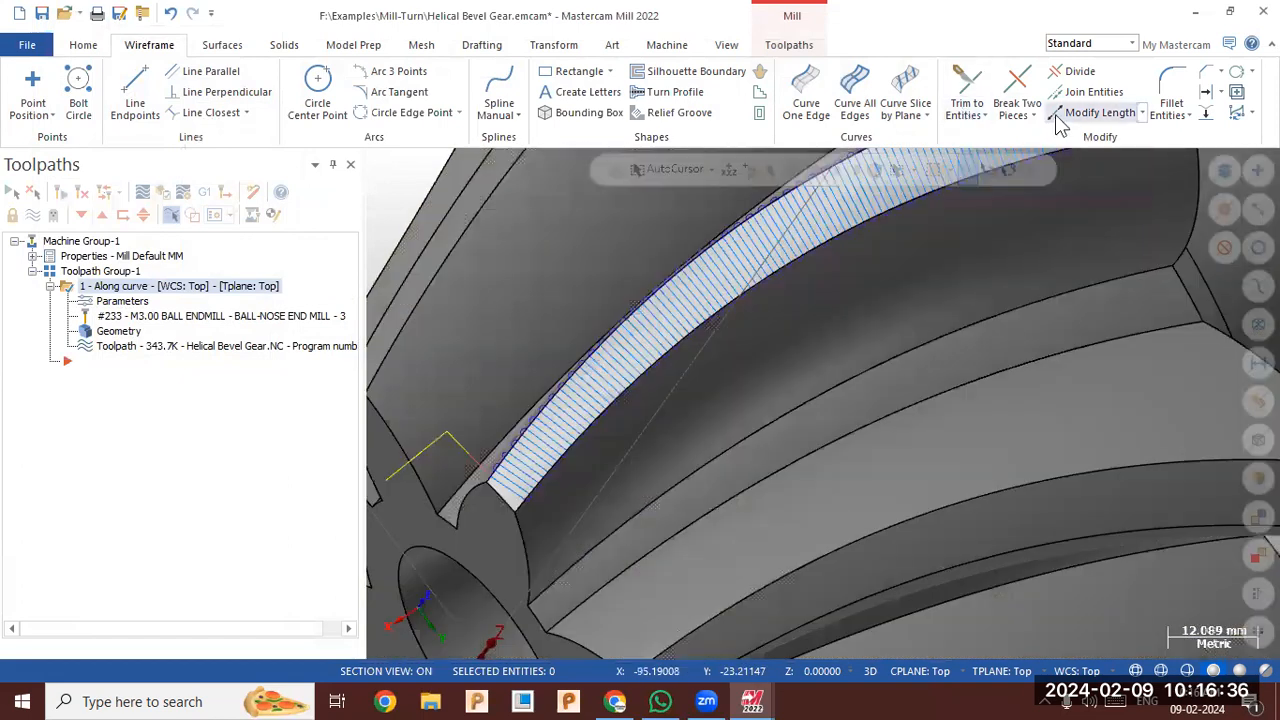
click(1097, 112)
click(496, 470)
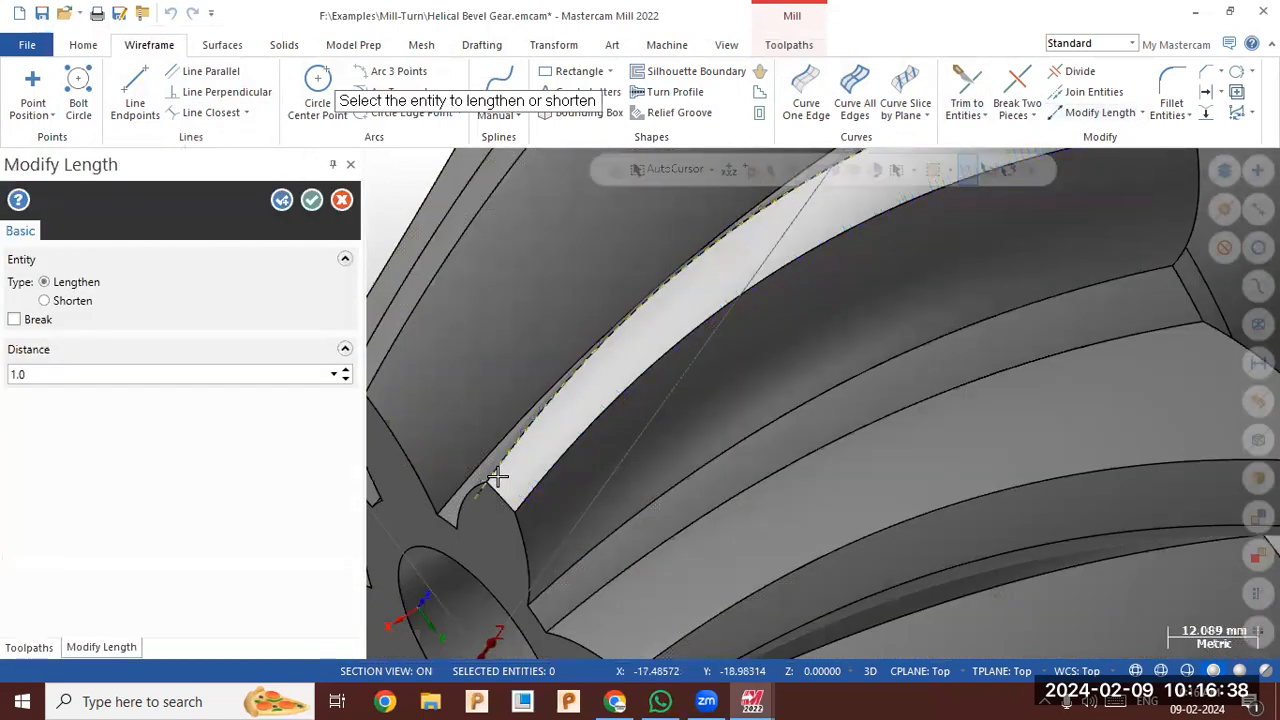
key(Return)
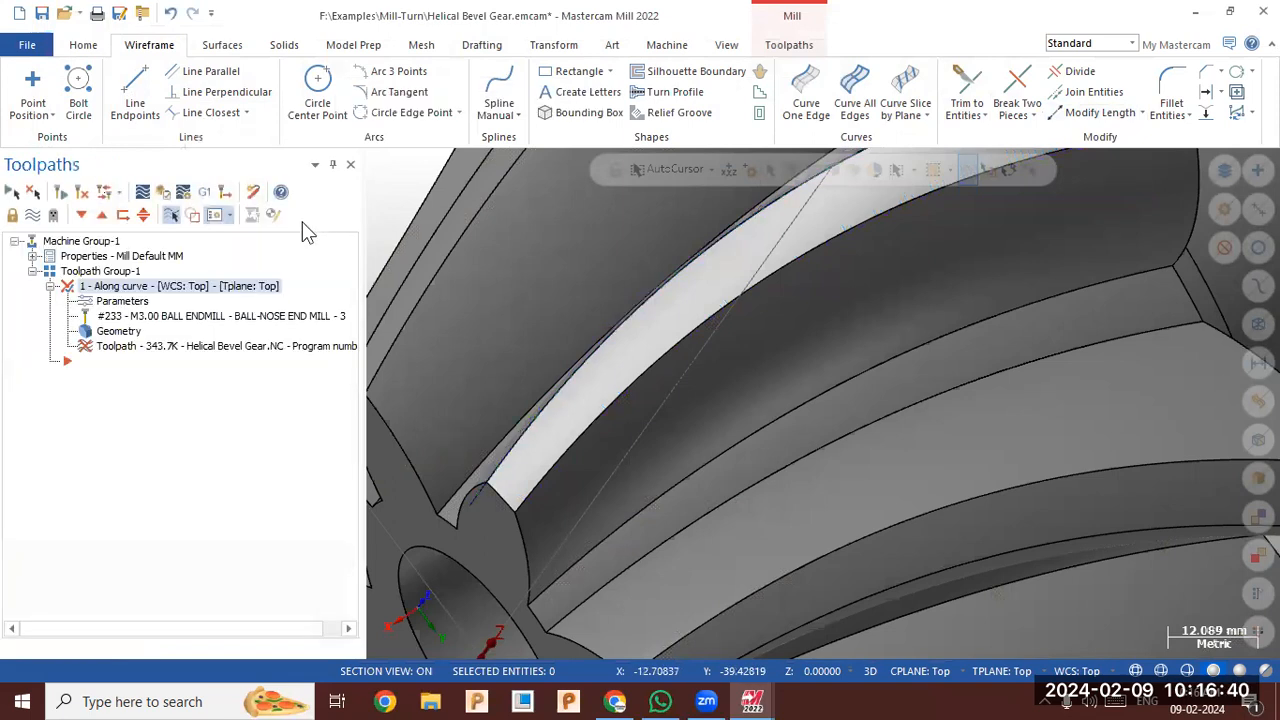
click(82, 191)
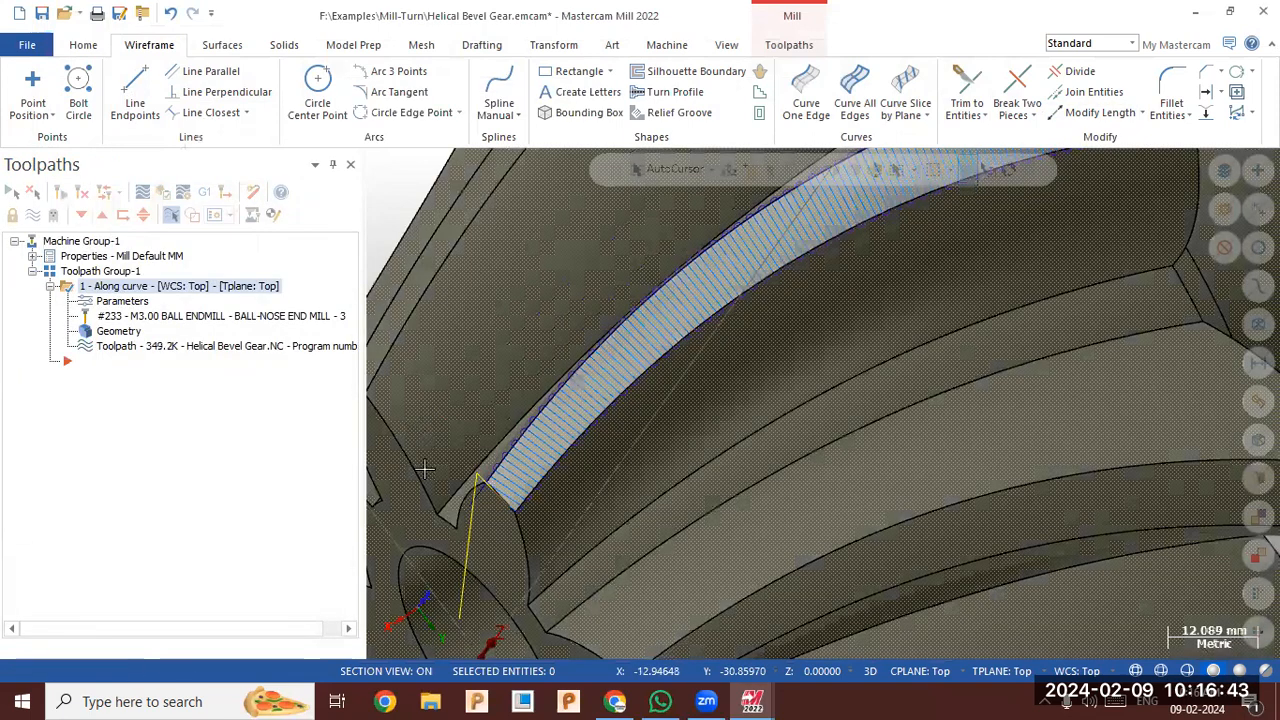
Start a second multiaxis Along Curve toolpath with the 3 mm ball-nose end mill and chain the extended tip-edge curve as lead
scroll(413, 499, down, 3)
mouse_move(613, 406)
middle_down()
mouse_move(601, 328)
mouse_move(611, 323)
mouse_move(612, 405)
mouse_move(636, 348)
middle_up()
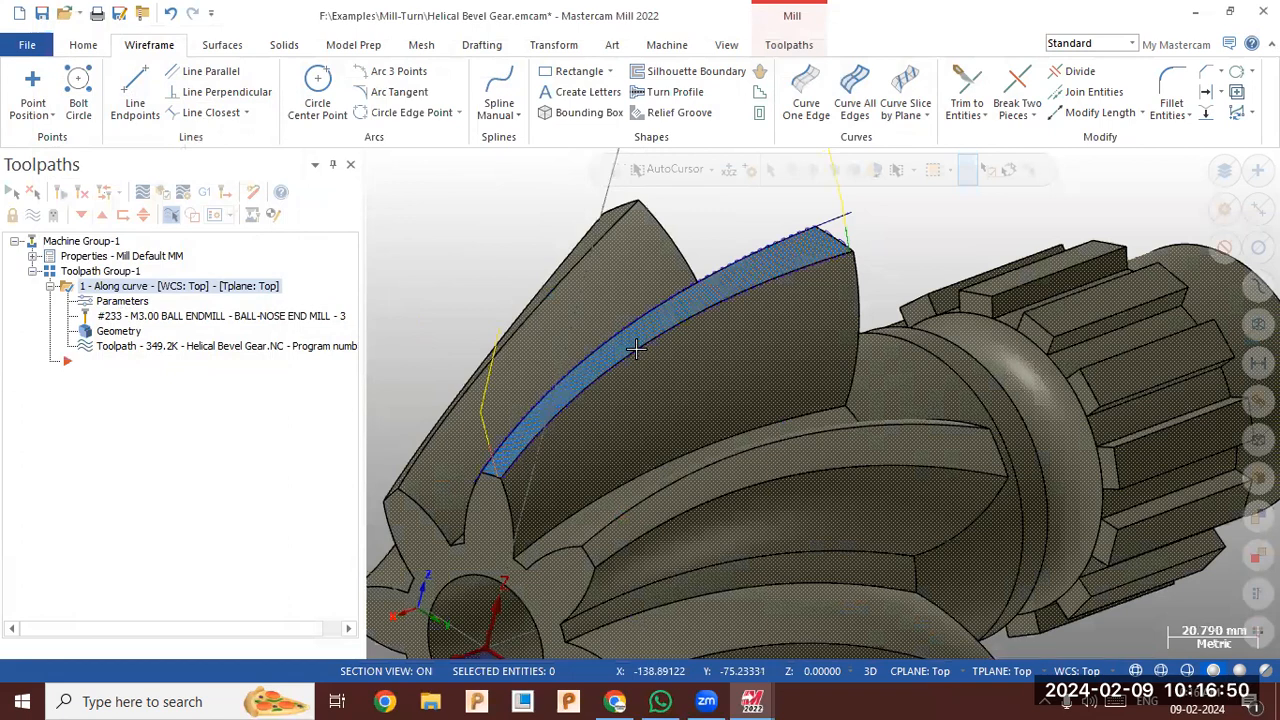
mouse_move(323, 357)
middle_down()
mouse_move(460, 340)
mouse_move(423, 323)
mouse_move(391, 274)
middle_up()
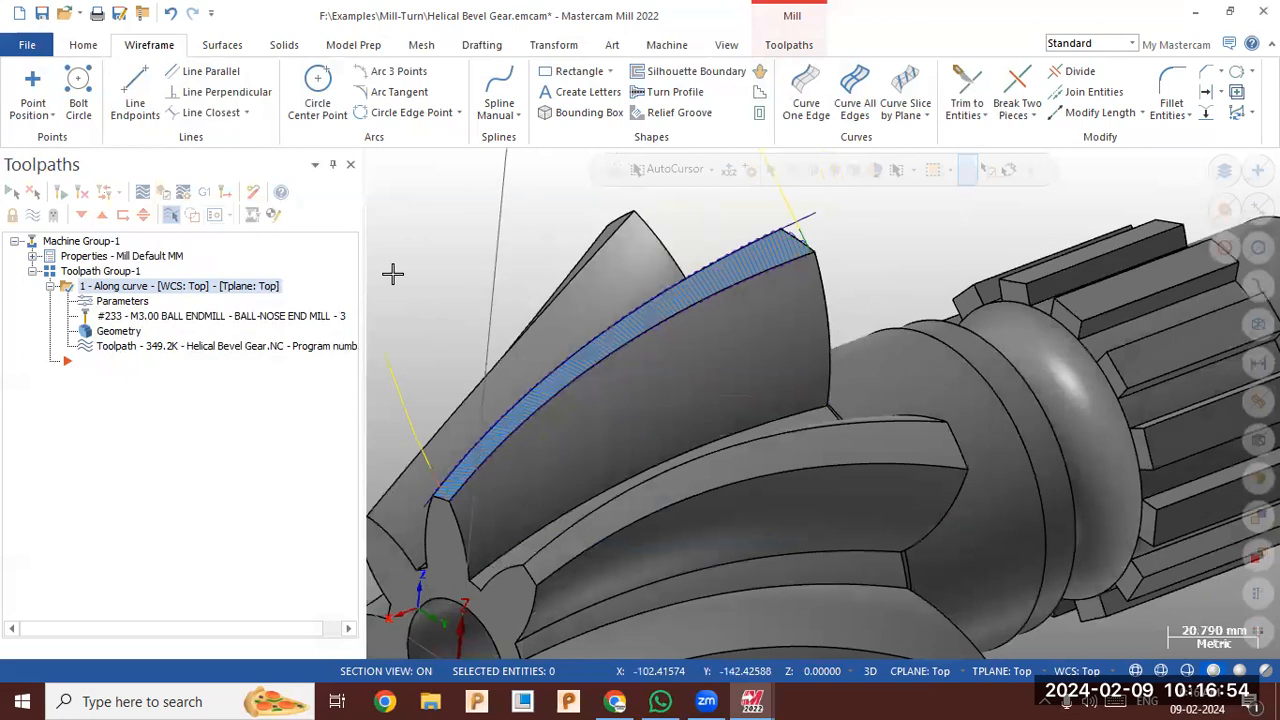
click(789, 45)
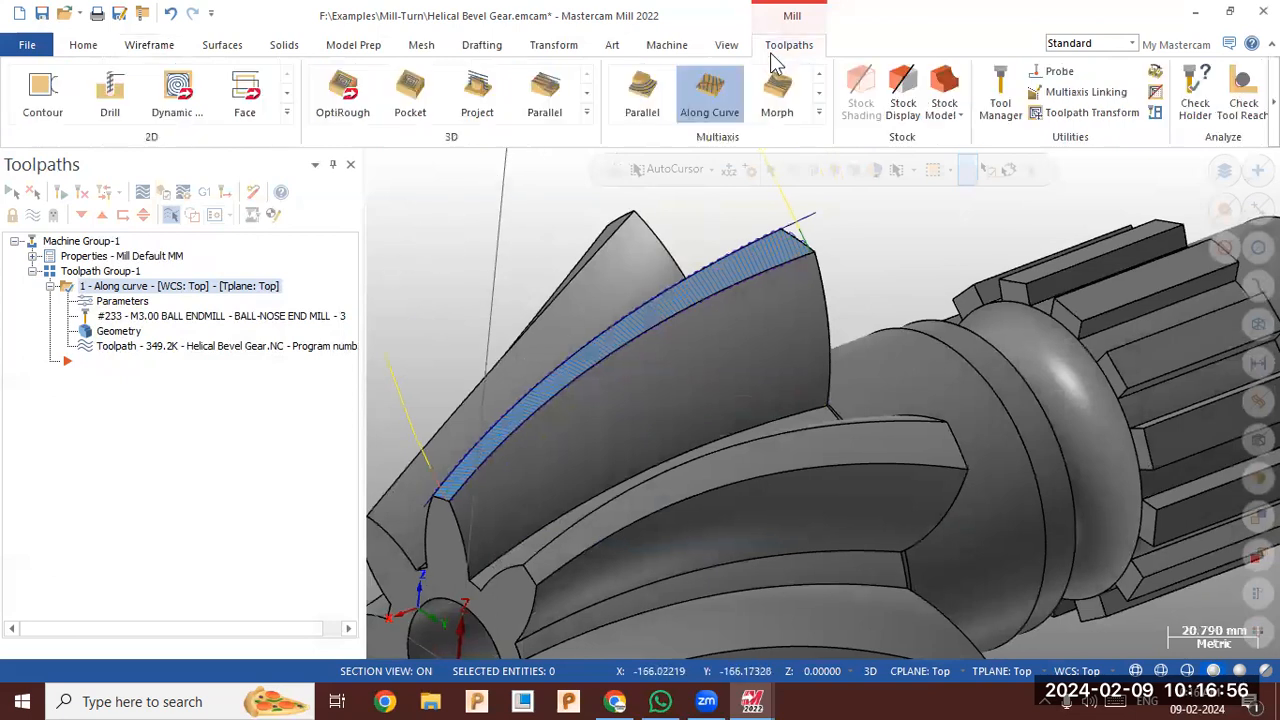
click(700, 95)
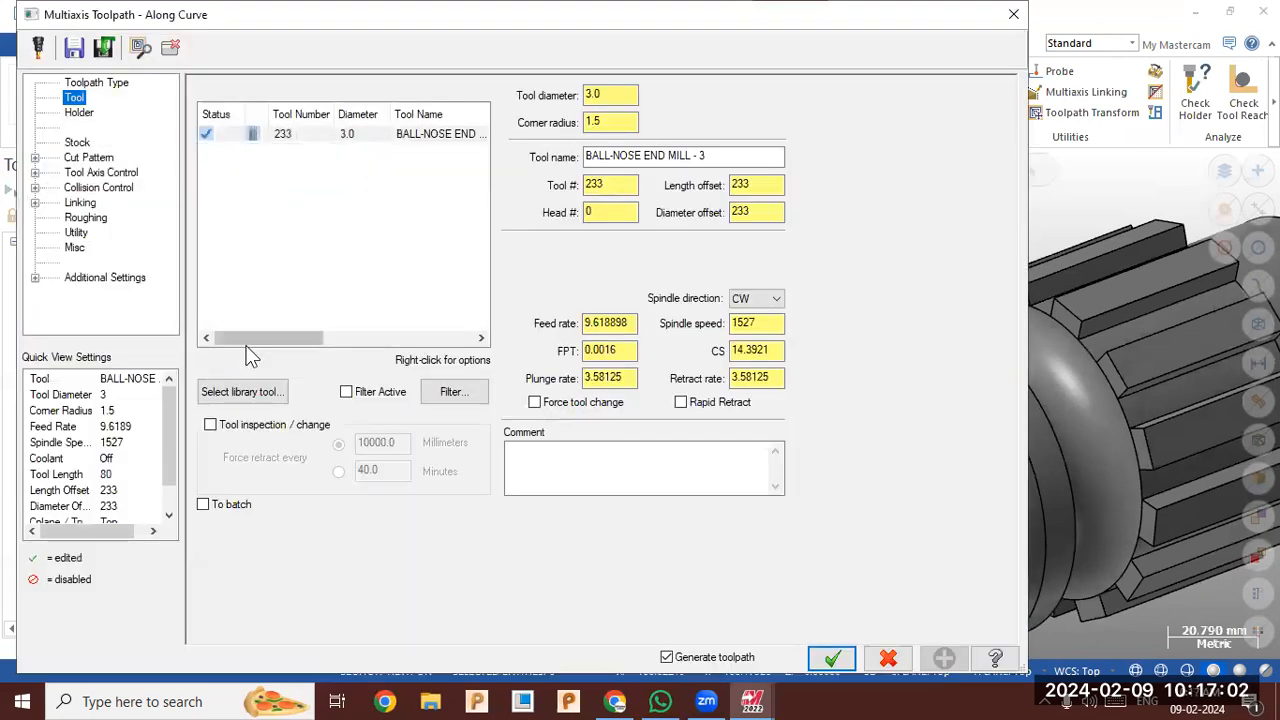
click(92, 158)
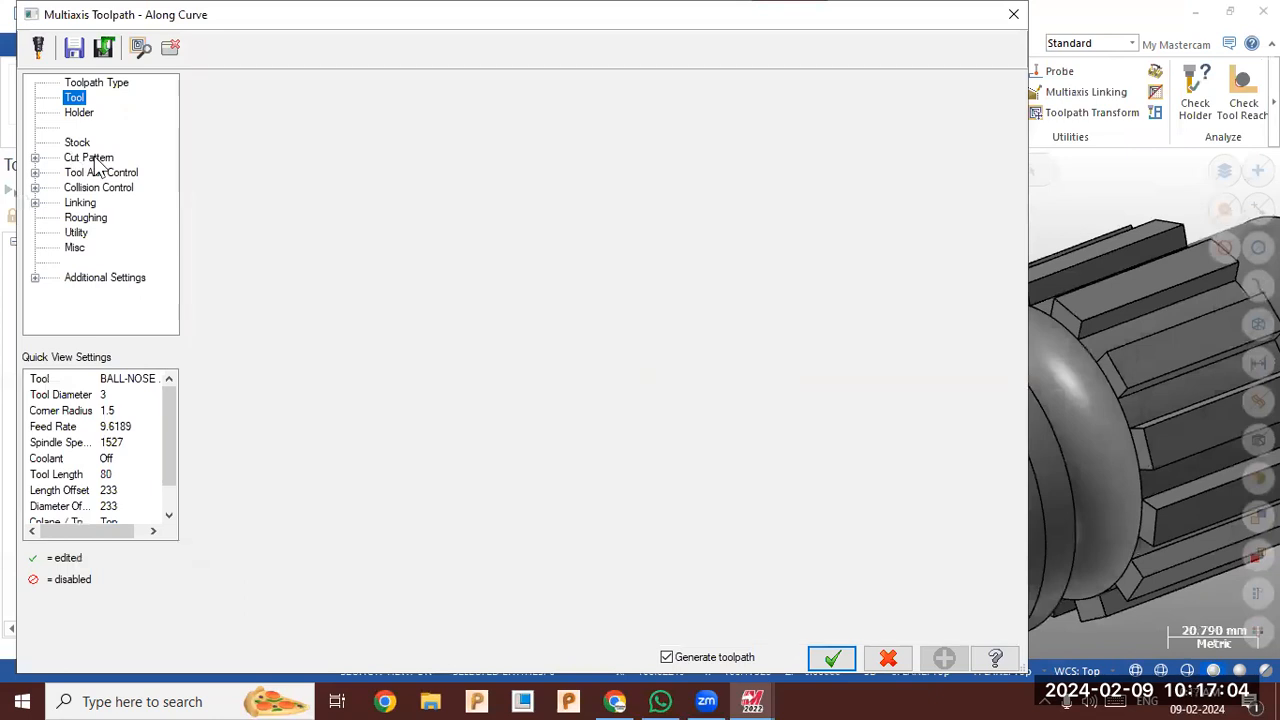
click(410, 124)
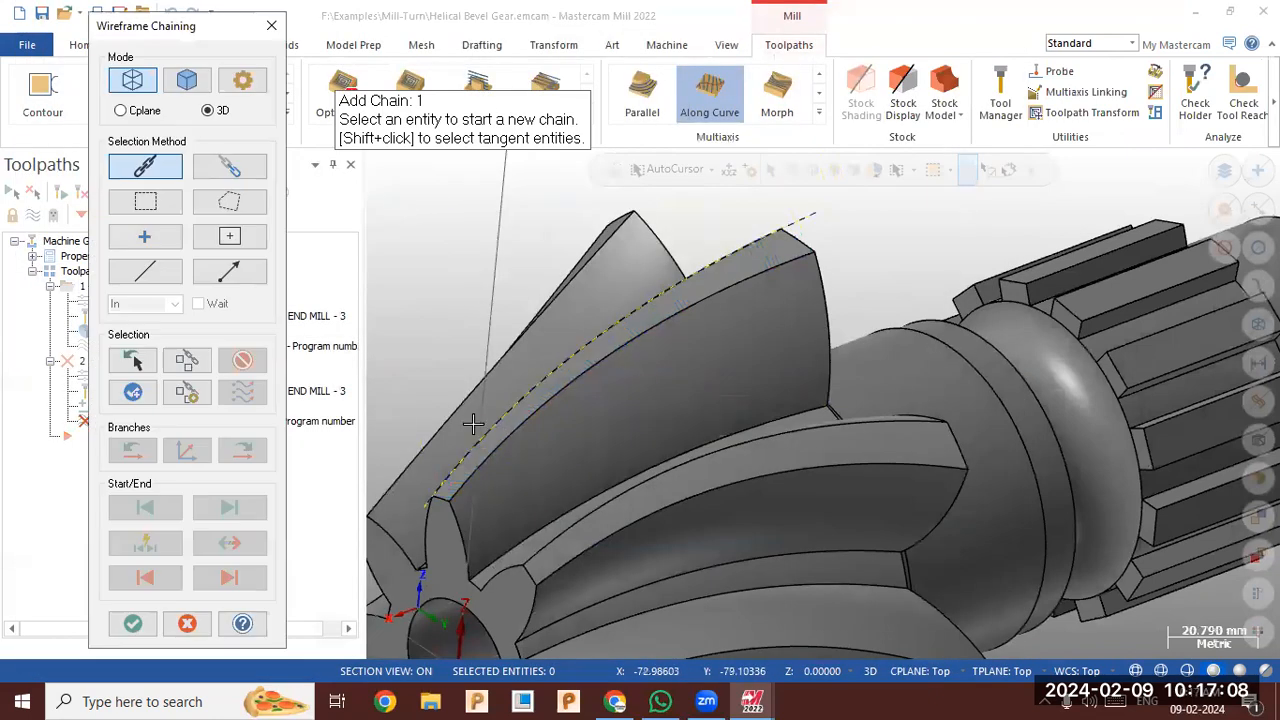
middle_drag(498, 416, 638, 406)
click(487, 432)
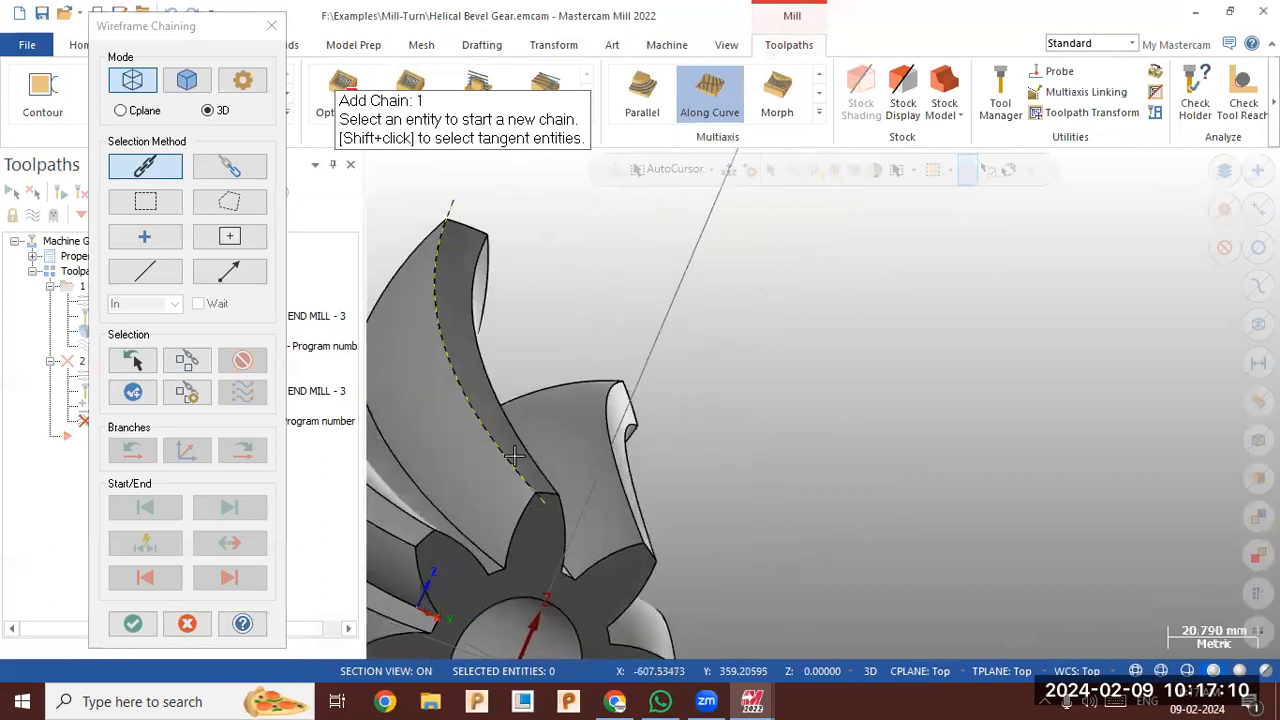
click(132, 623)
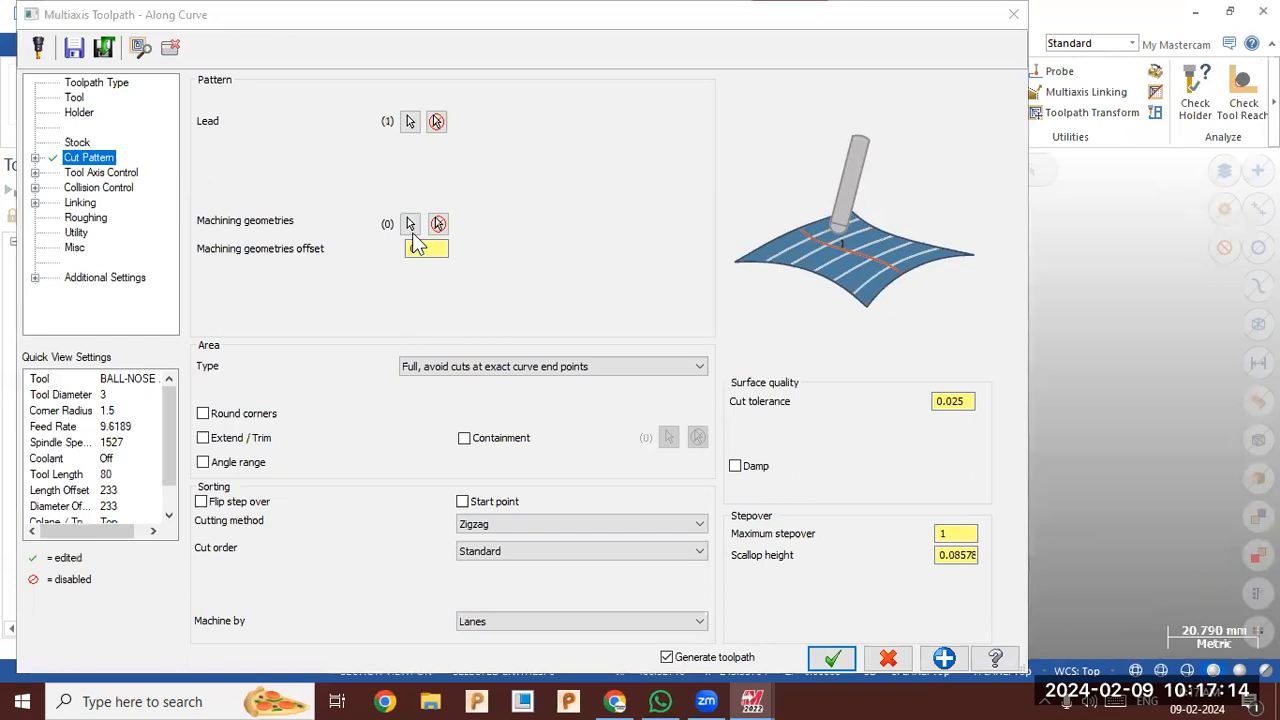
Select the tooth's flank face and the adjoining root face as the second toolpath's machining geometries
click(410, 224)
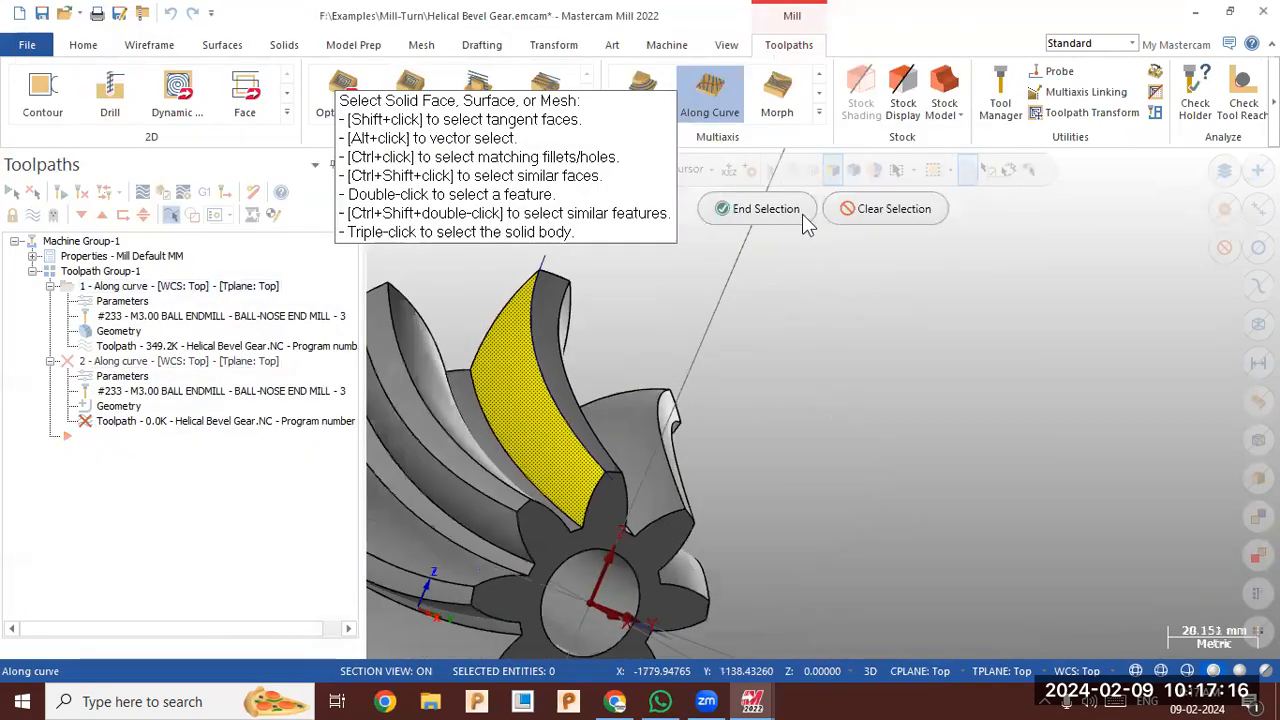
click(770, 209)
click(436, 225)
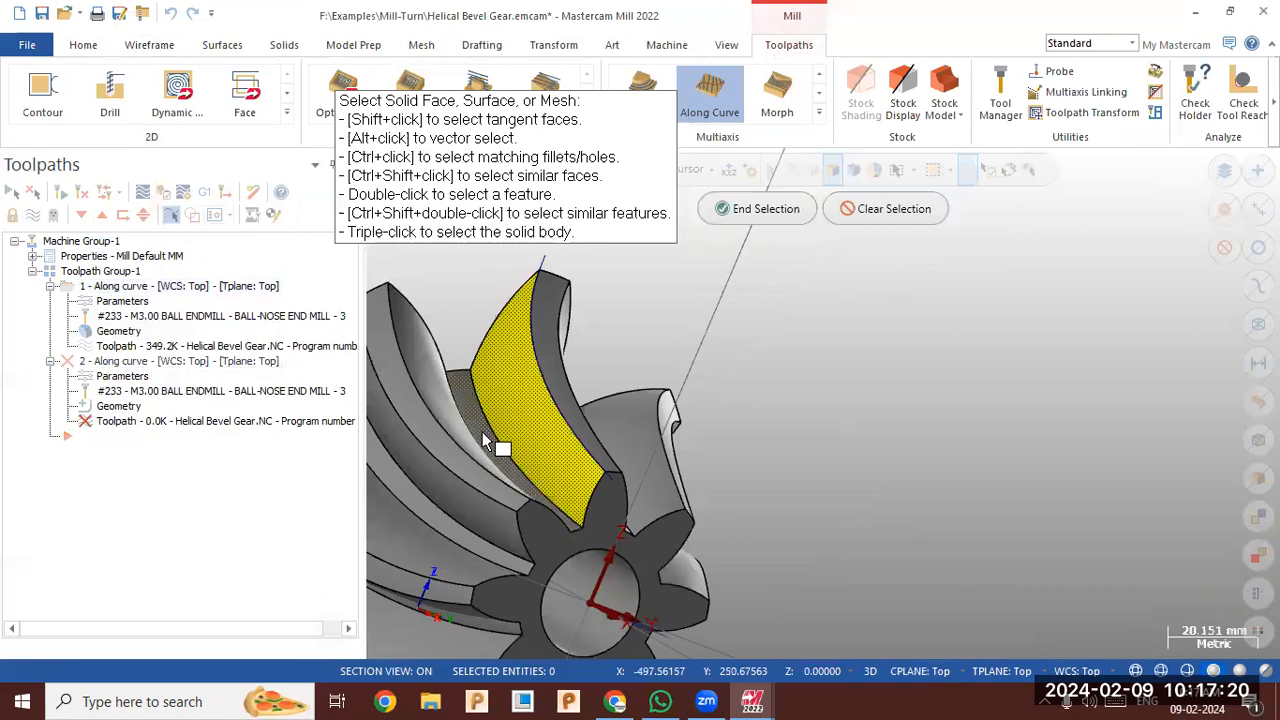
click(483, 441)
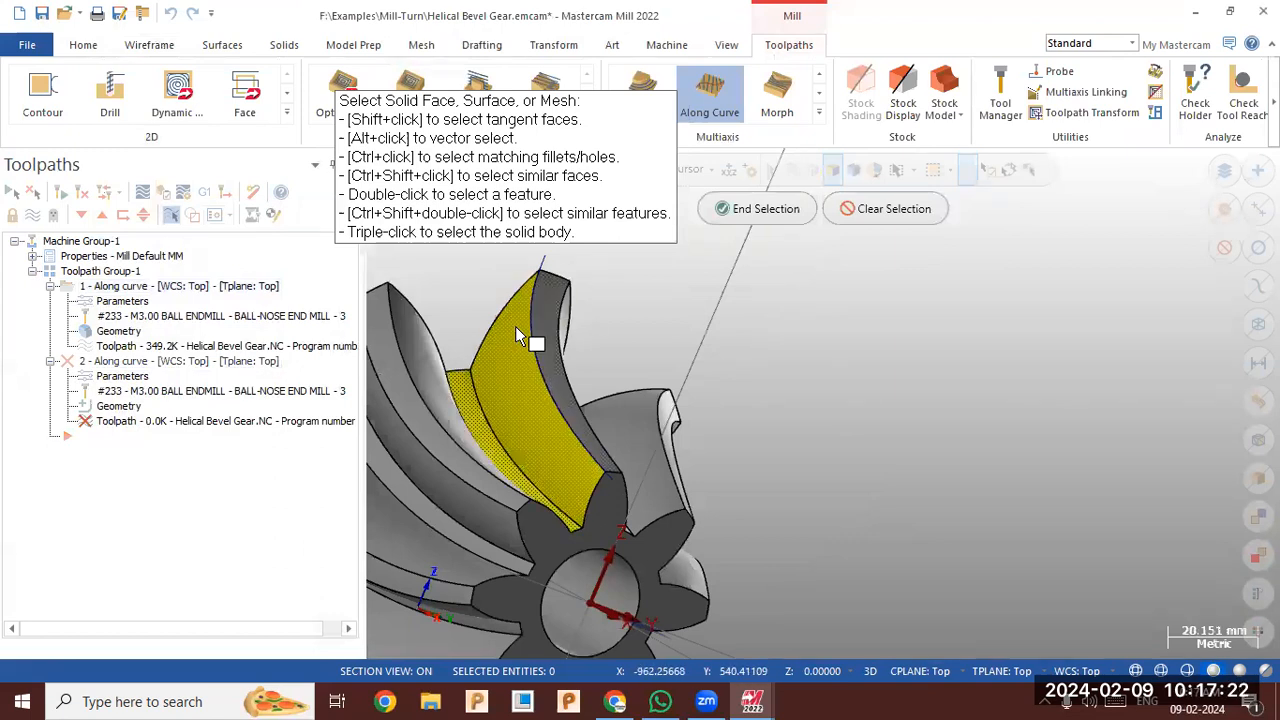
click(766, 212)
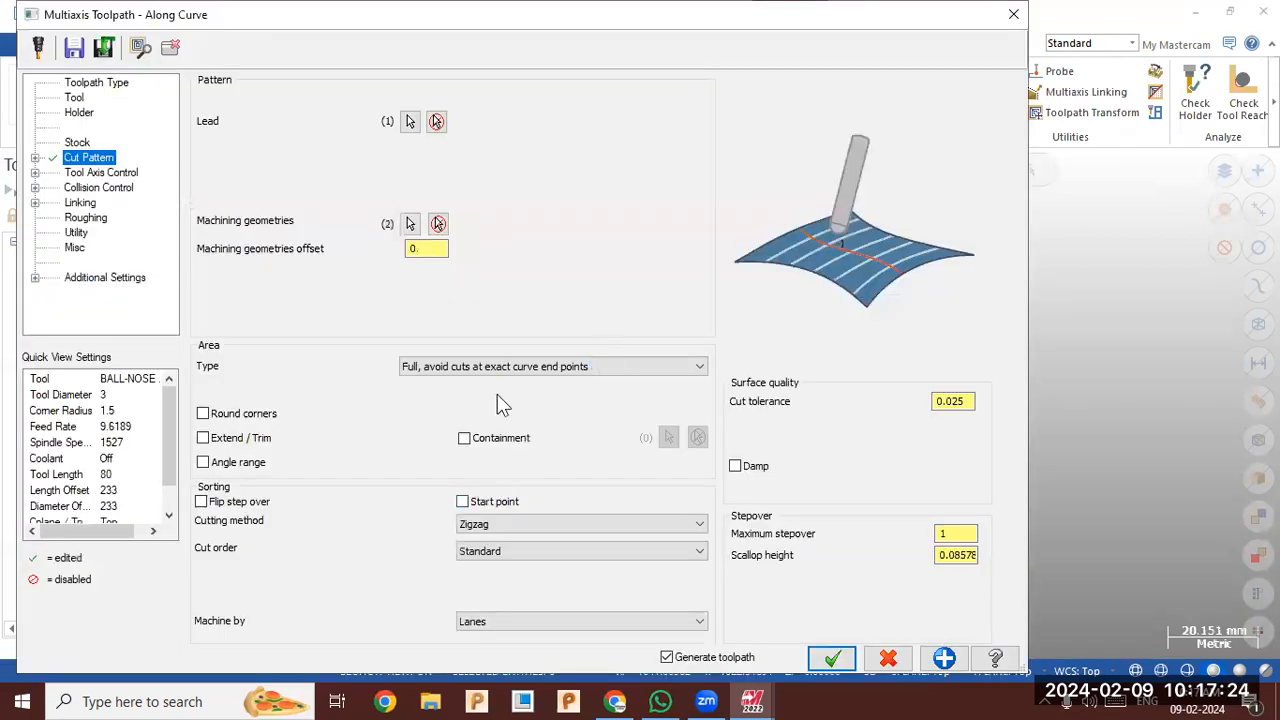
Generate the second Along Curve toolpath with a maximum stepover of 1 mm
click(963, 537)
click(120, 171)
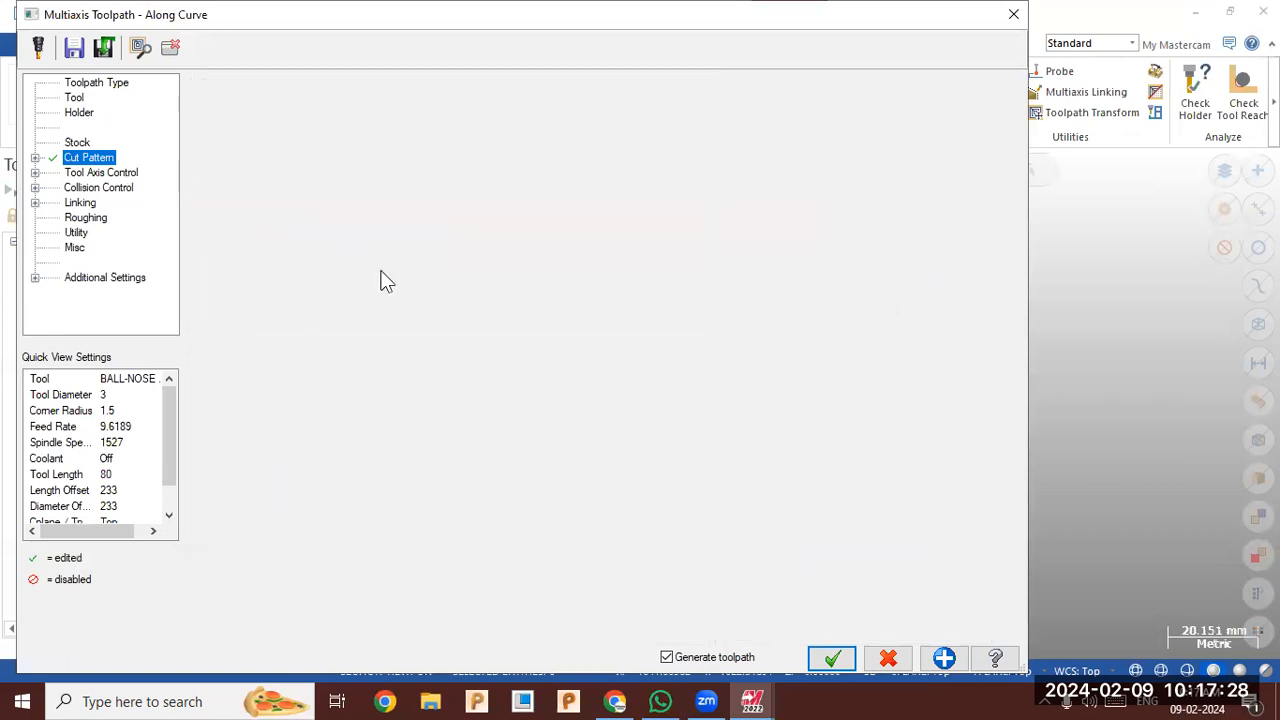
click(818, 660)
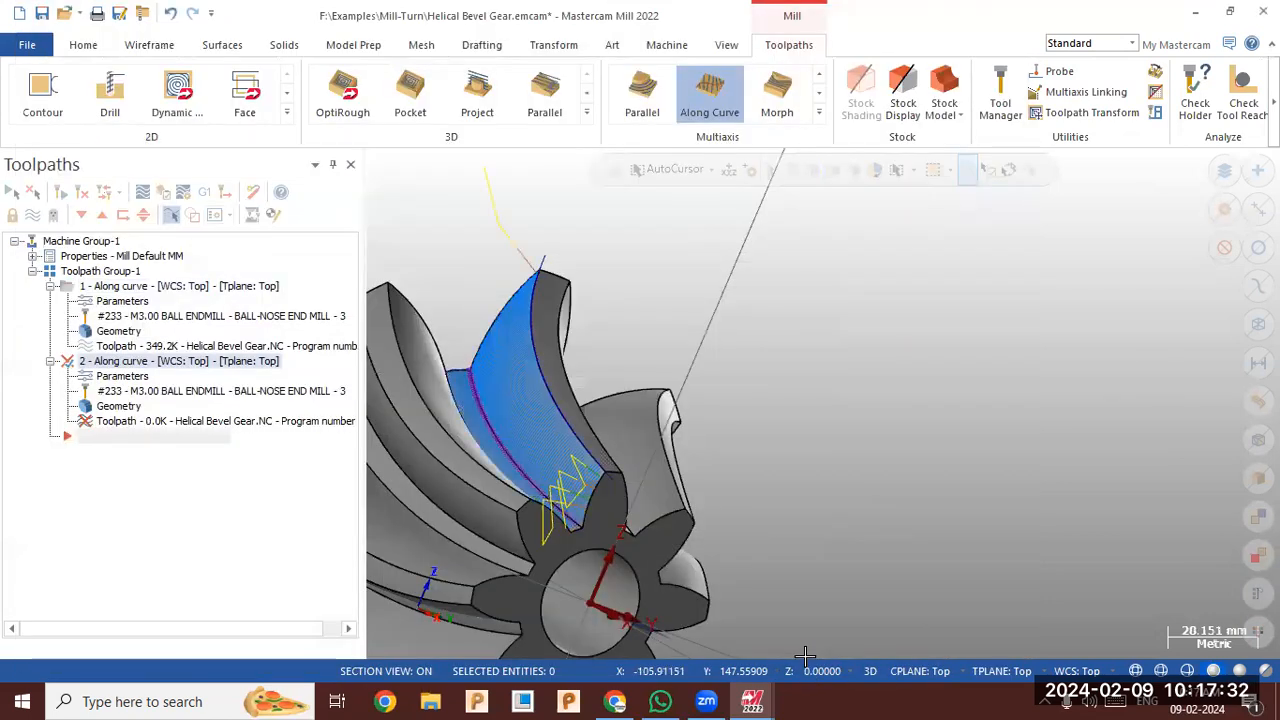
Backplot the second toolpath across the tooth's flank and root faces
click(231, 422)
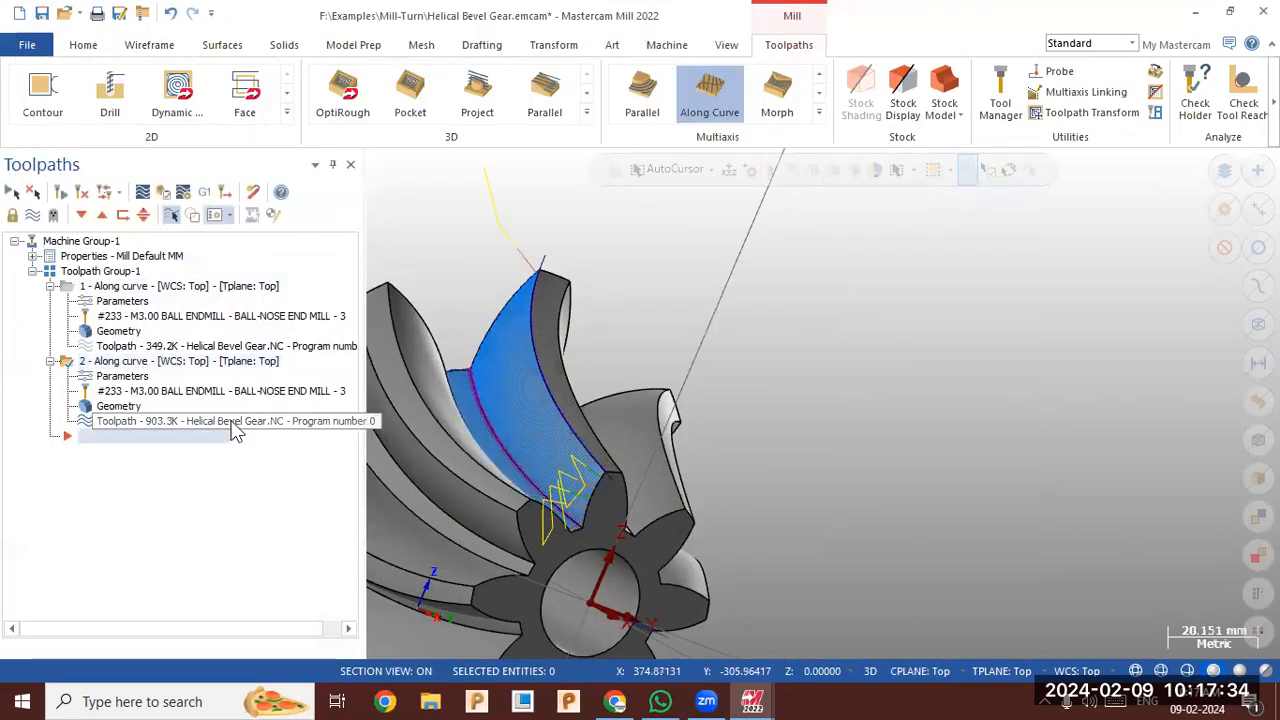
click(380, 162)
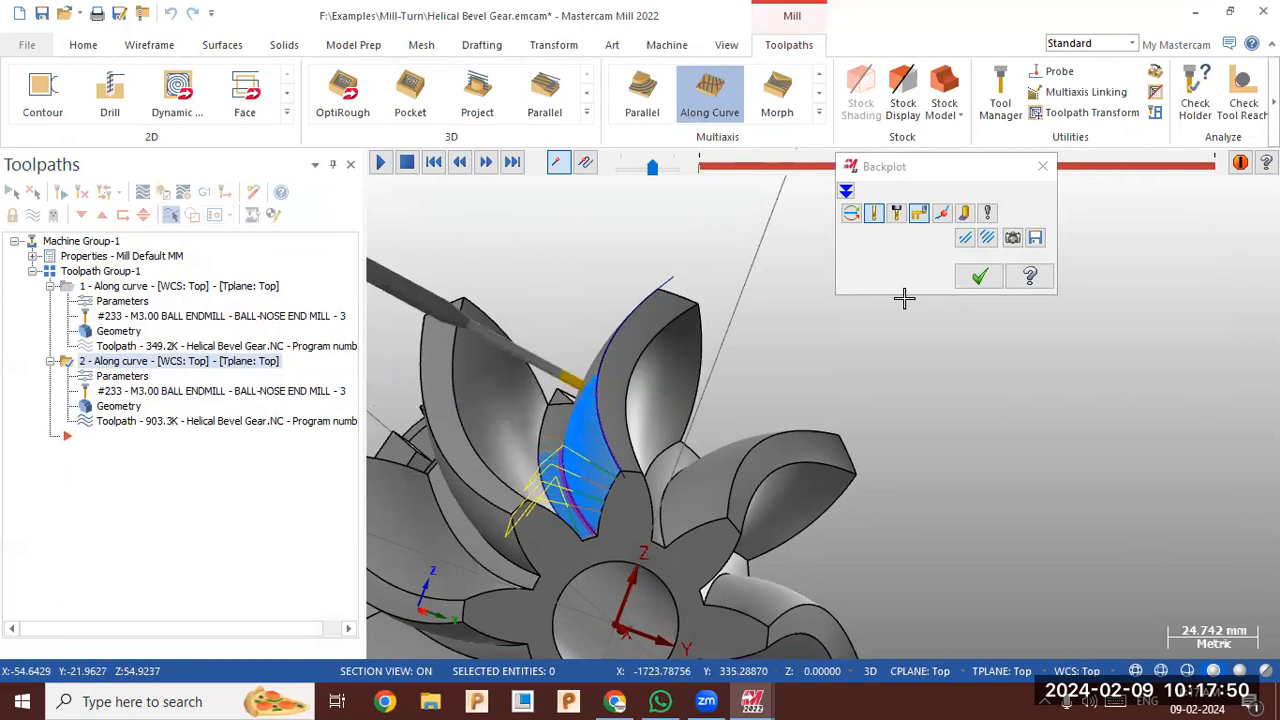
click(977, 278)
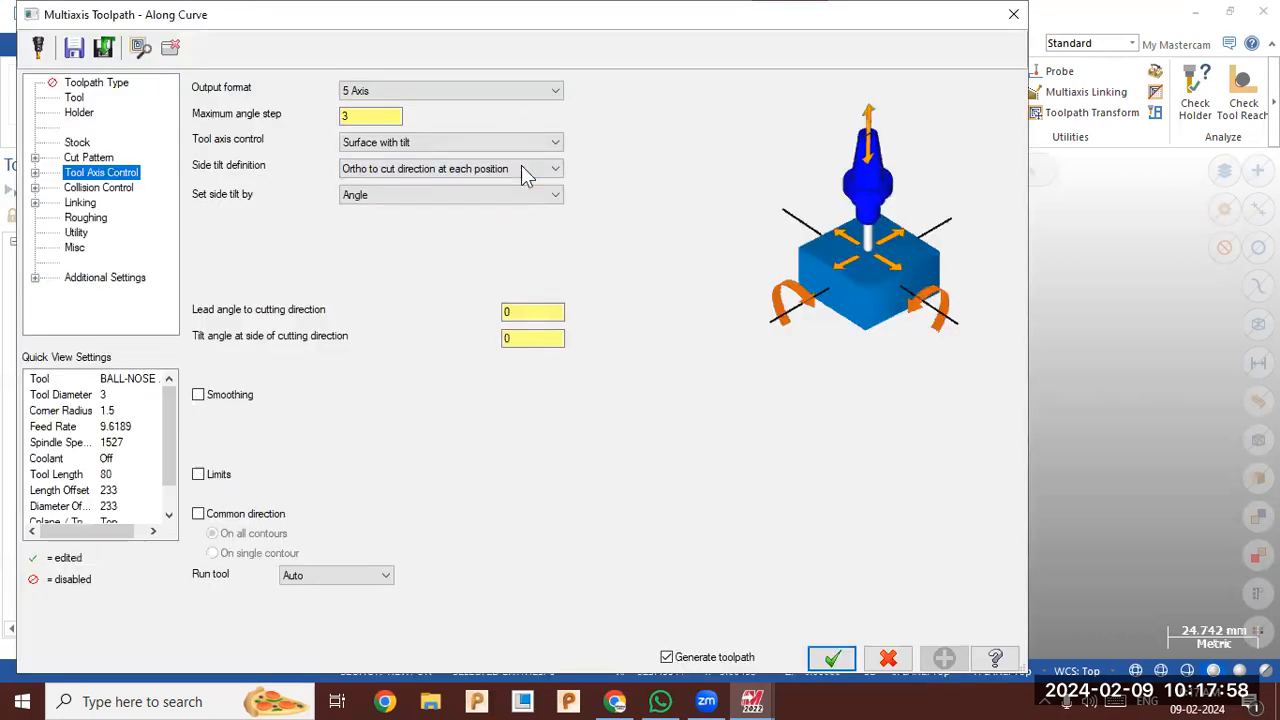
Replace the second toolpath's lead curve with a solid edge chain along the tooth's root face
click(90, 158)
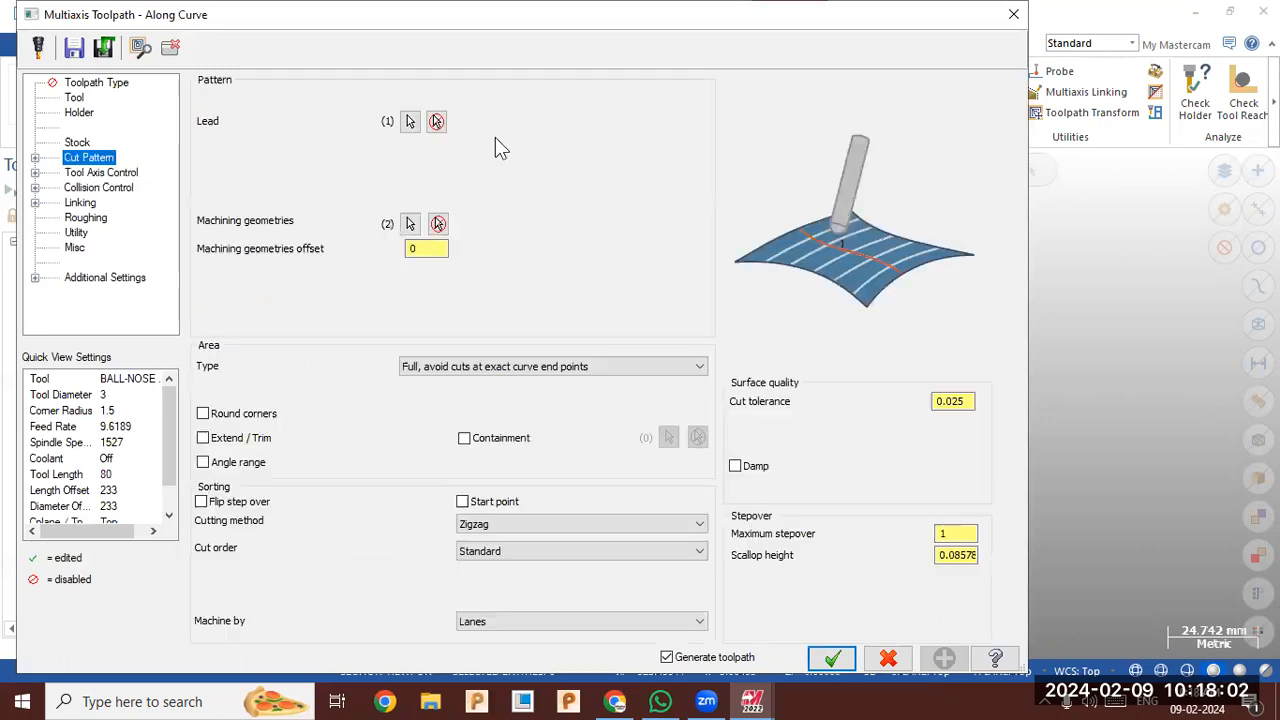
click(437, 122)
click(410, 122)
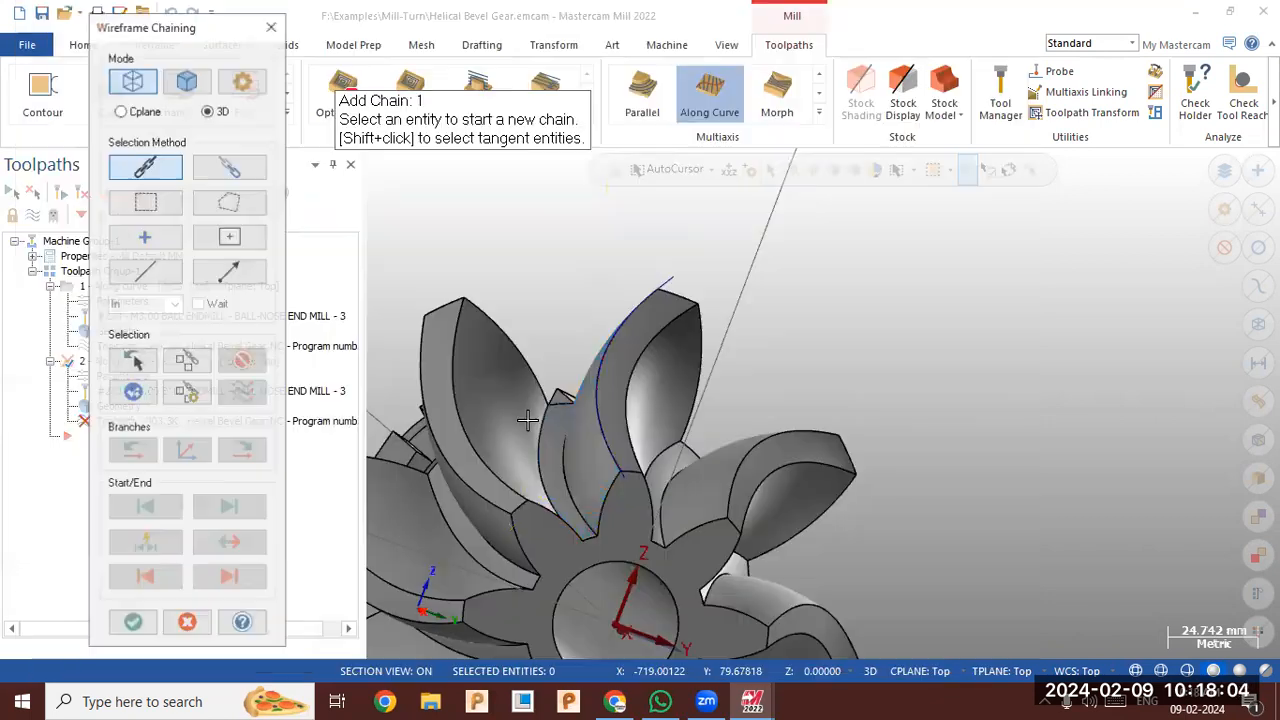
middle_drag(608, 485, 587, 468)
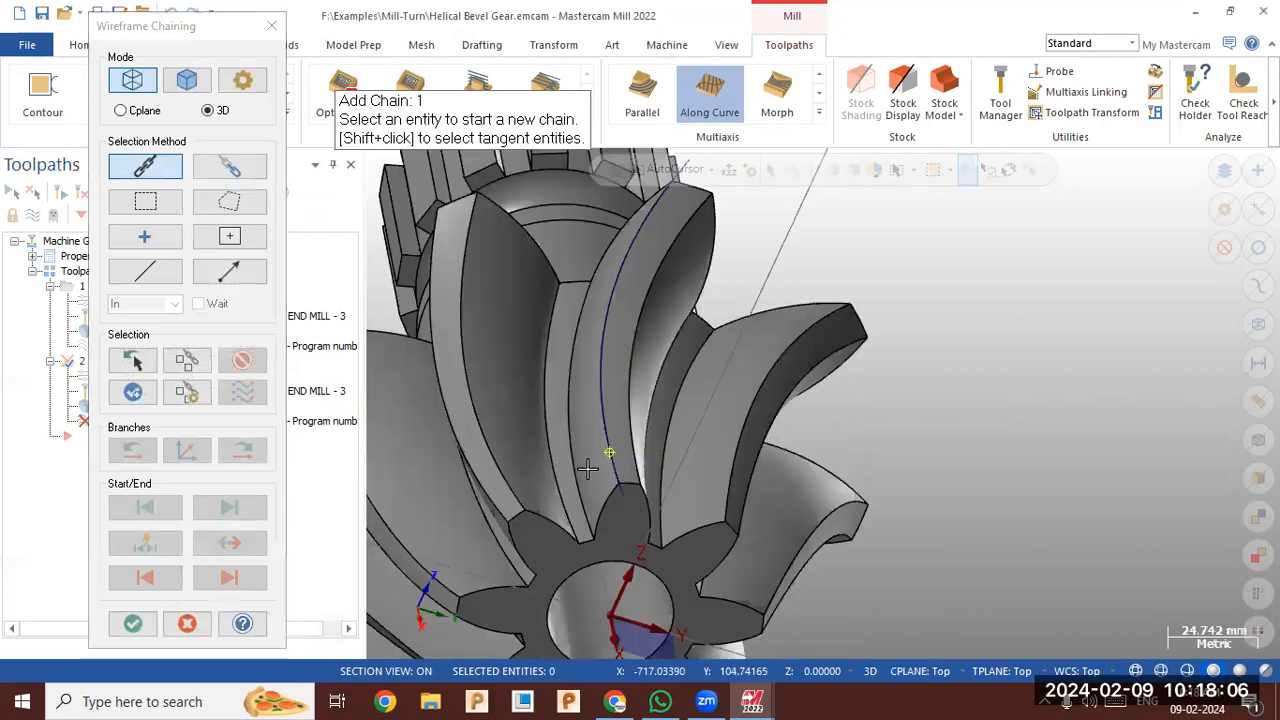
click(187, 80)
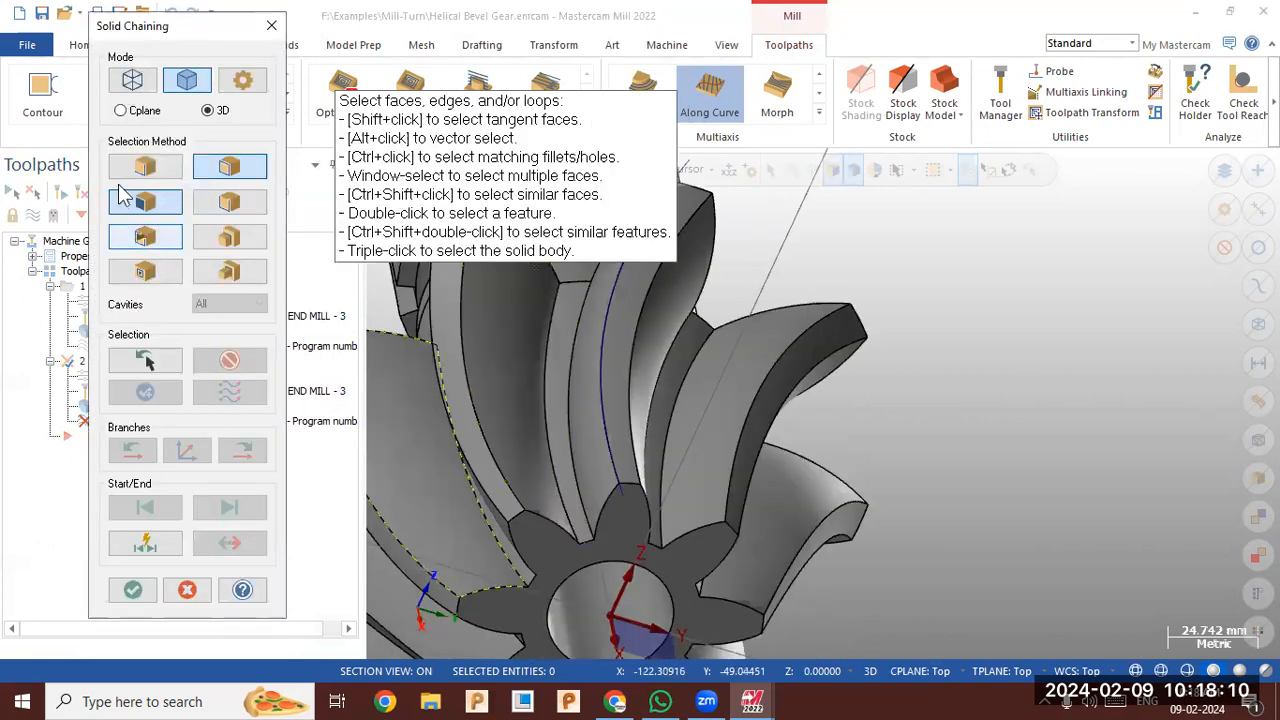
click(145, 166)
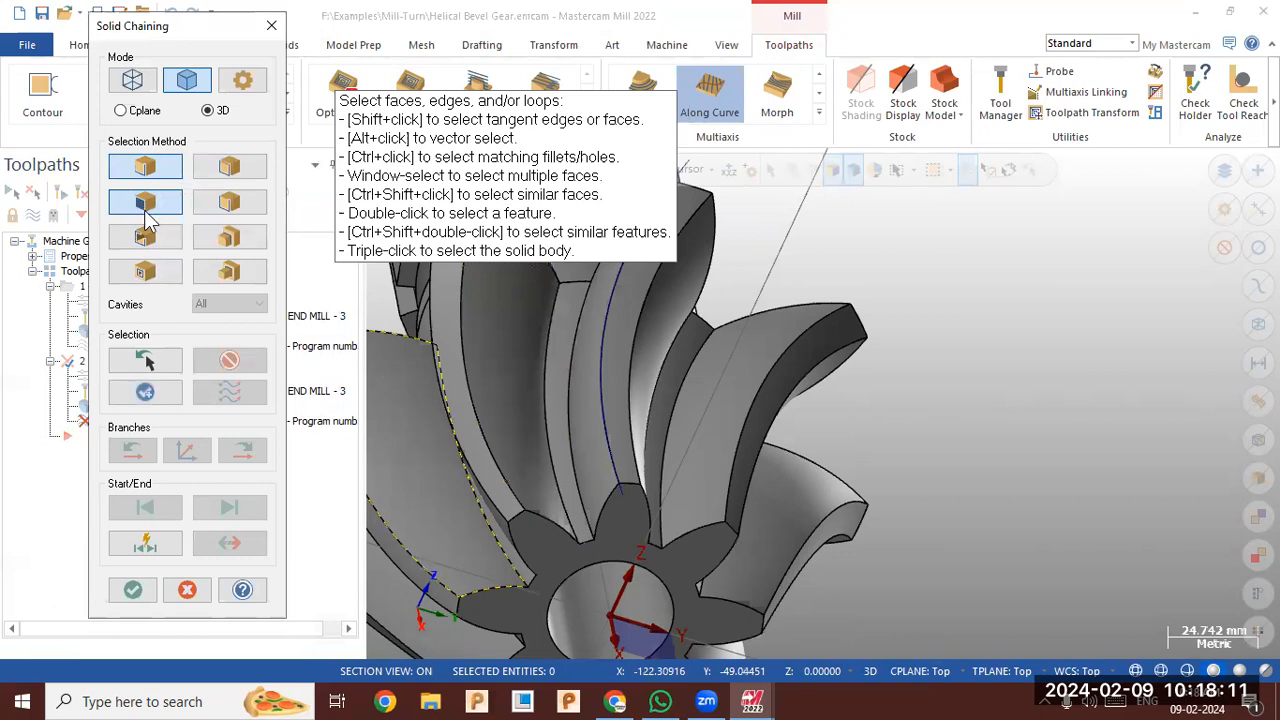
click(556, 440)
click(133, 591)
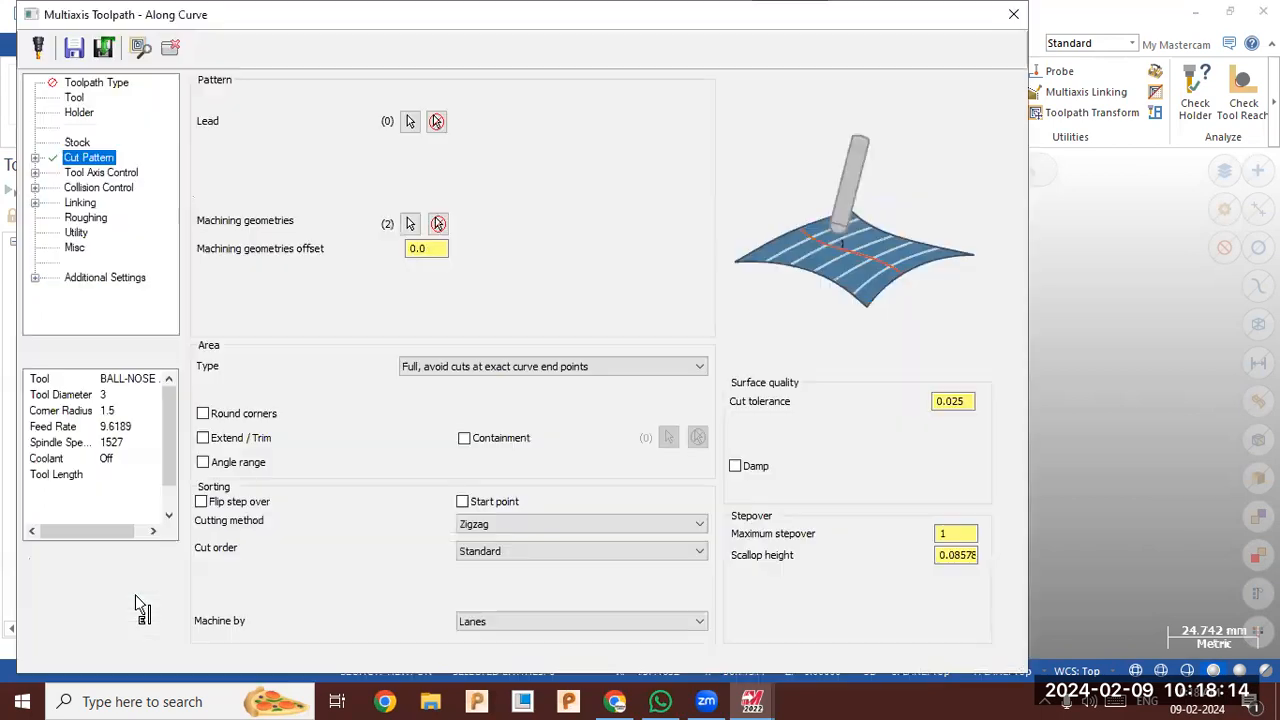
Limit the second toolpath's machining geometries to the root face and regenerate the toolpath
click(409, 222)
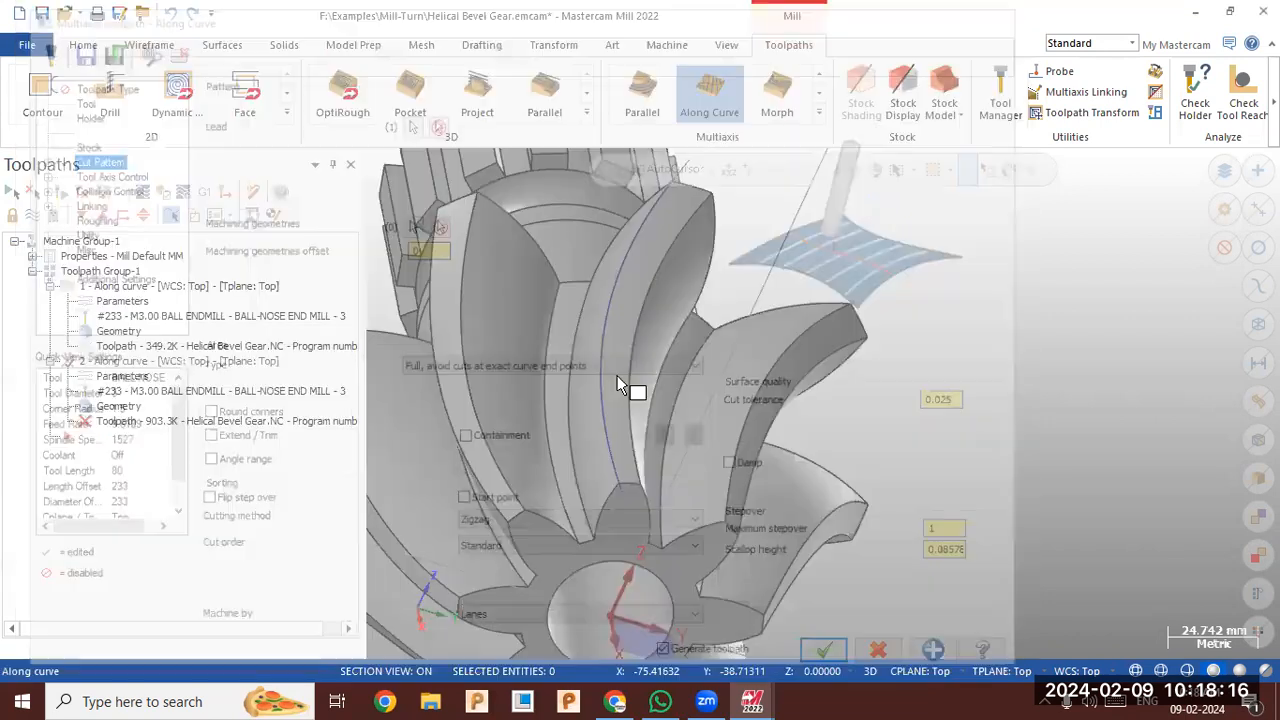
click(757, 209)
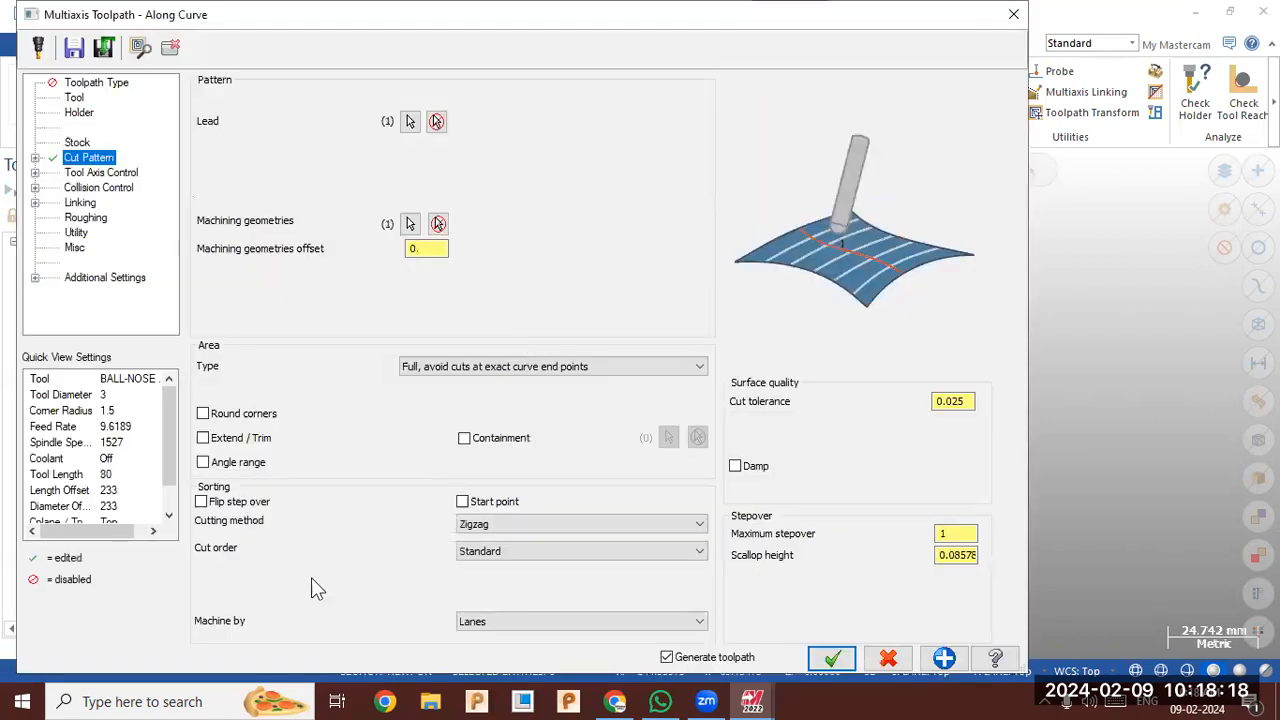
click(834, 659)
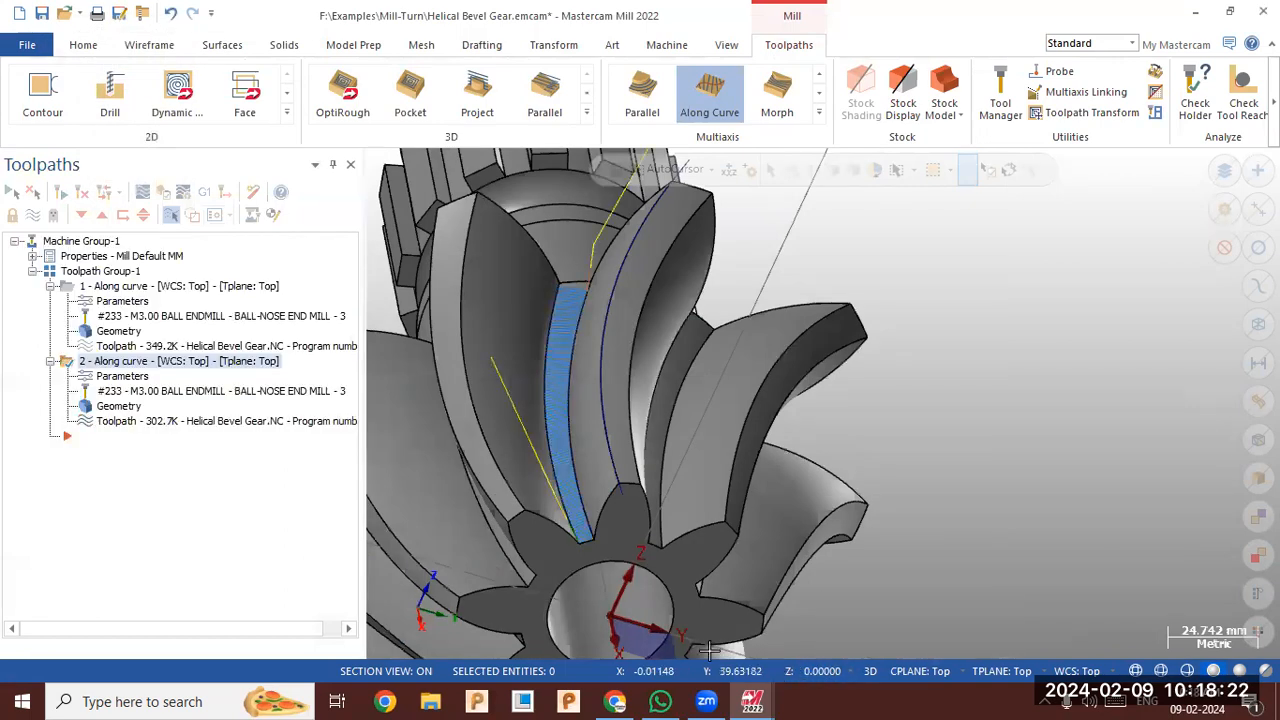
Backplot the root-face toolpath and inspect the tool's motion between the gear teeth
click(126, 425)
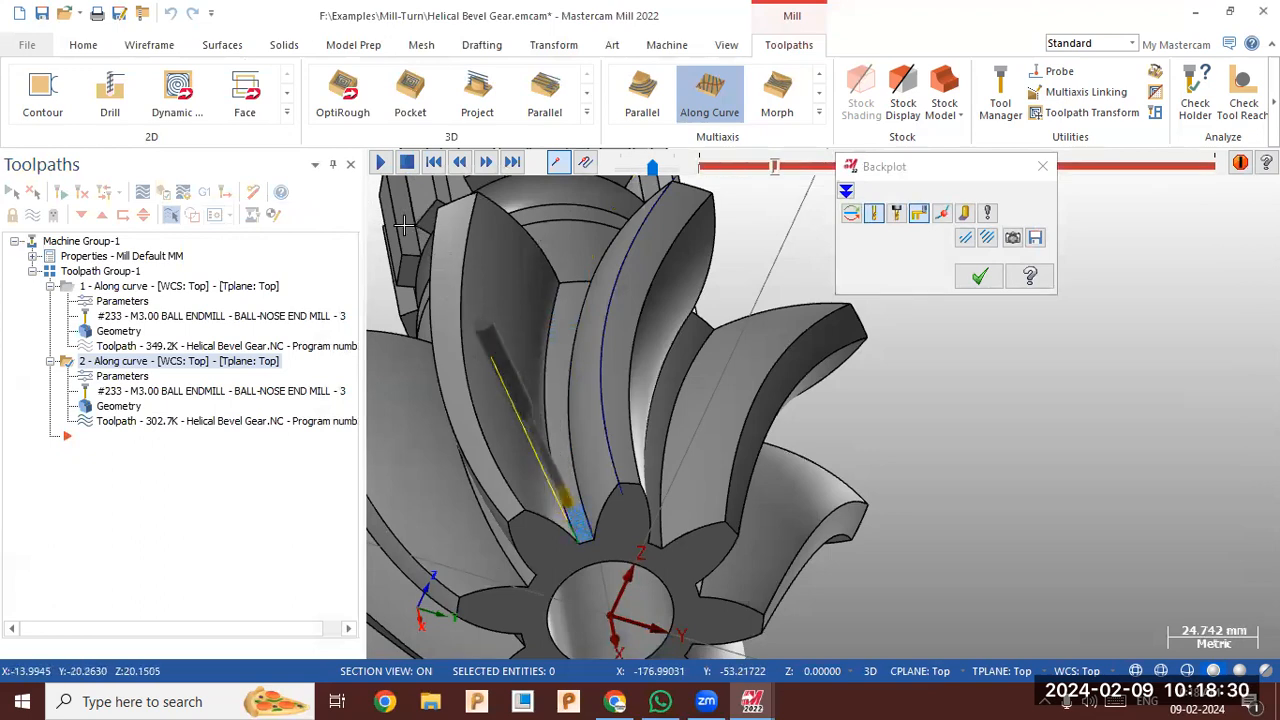
scroll(640, 356, down, 1)
middle_drag(778, 461, 690, 477)
middle_drag(754, 514, 859, 380)
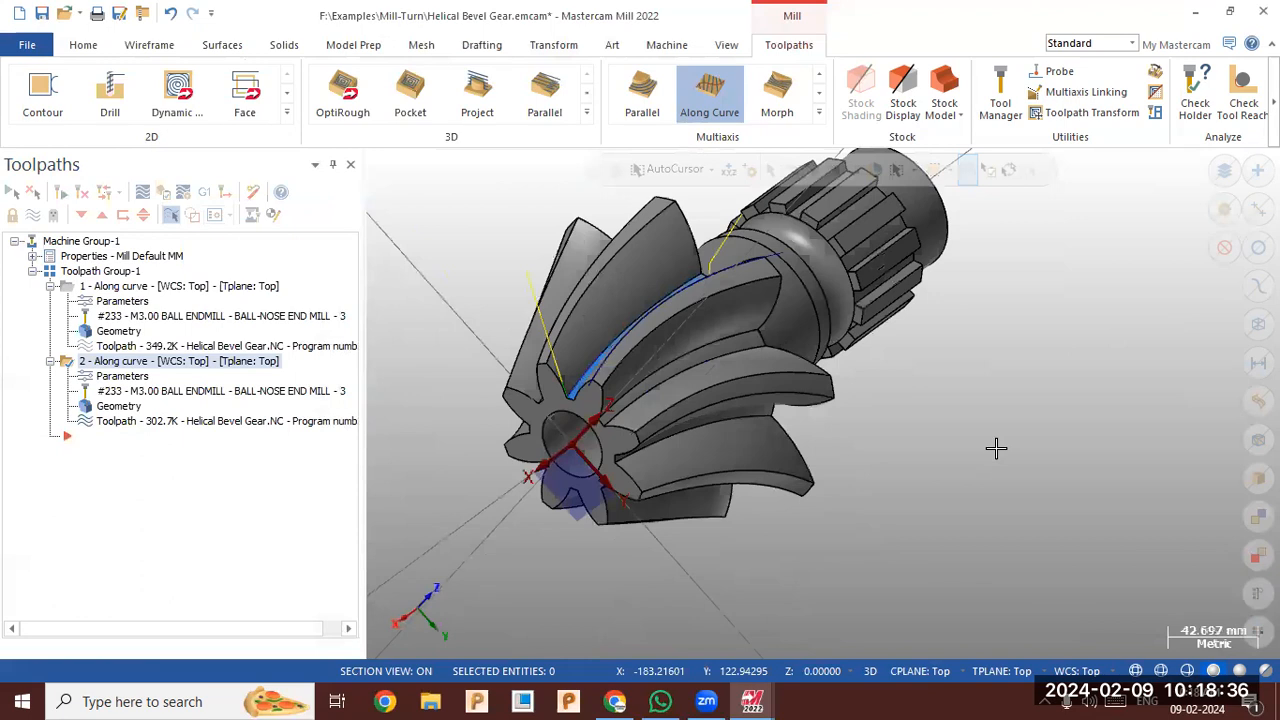
middle_drag(996, 448, 1023, 464)
middle_drag(921, 453, 835, 455)
mouse_move(615, 487)
middle_down()
mouse_move(622, 458)
mouse_move(637, 481)
mouse_move(519, 481)
middle_up()
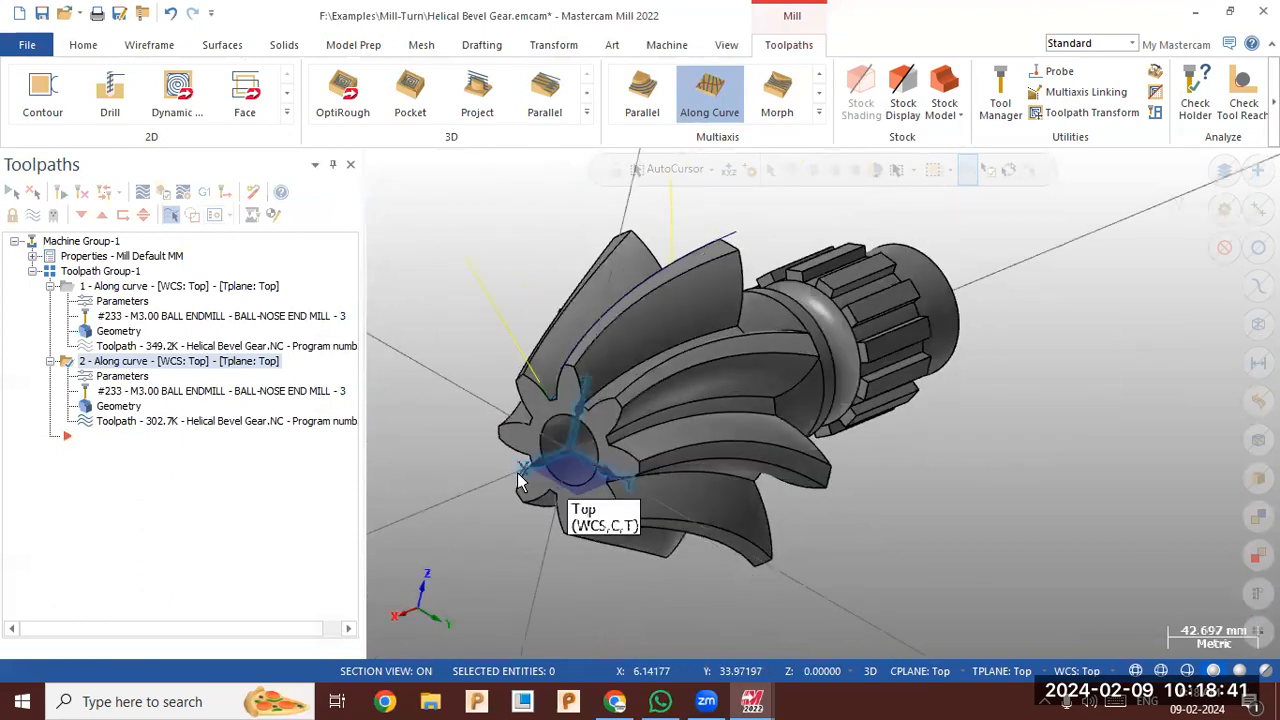
Set the second toolpath's output format to 4 Axis with the X-axis as the rotary direction and regenerate it
click(123, 376)
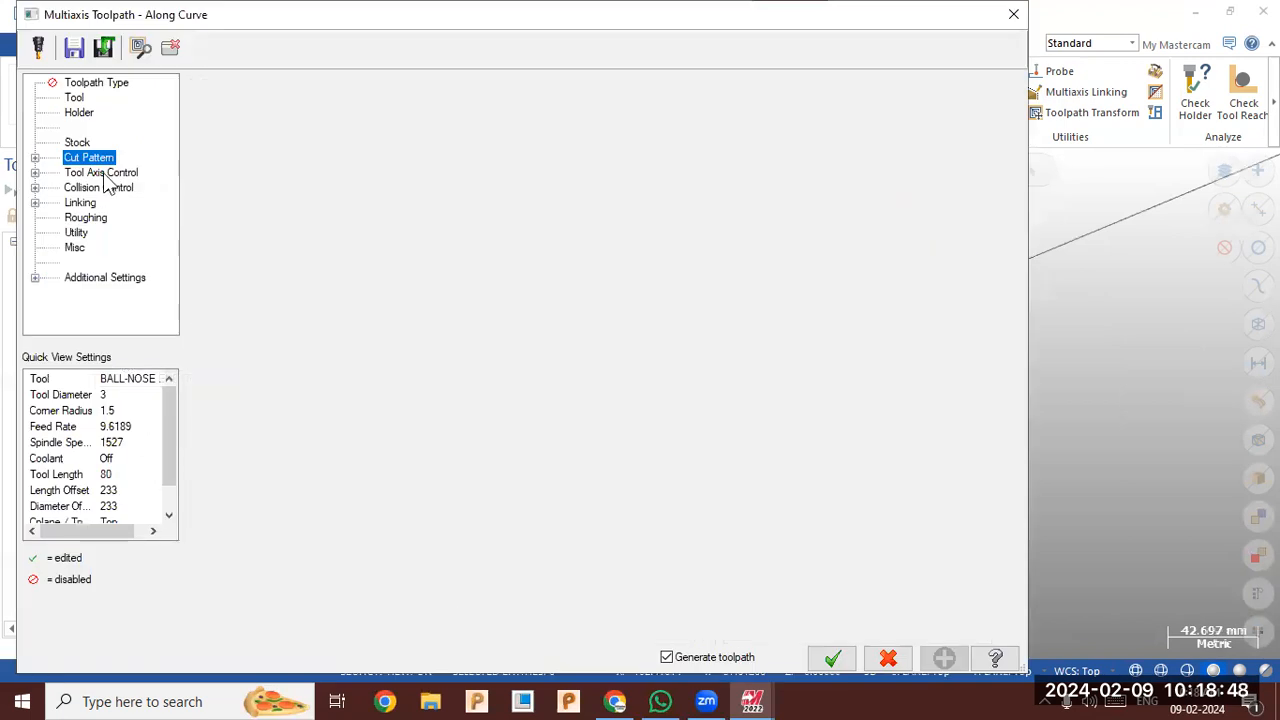
click(104, 174)
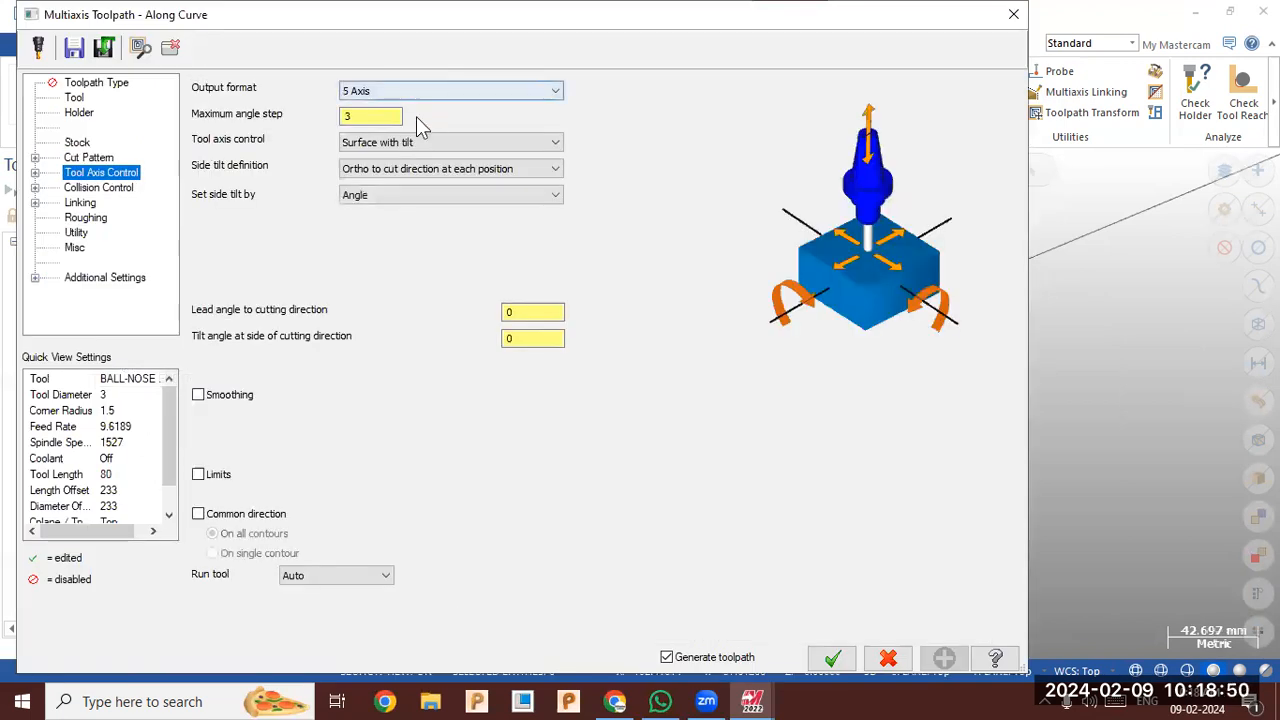
key(Up)
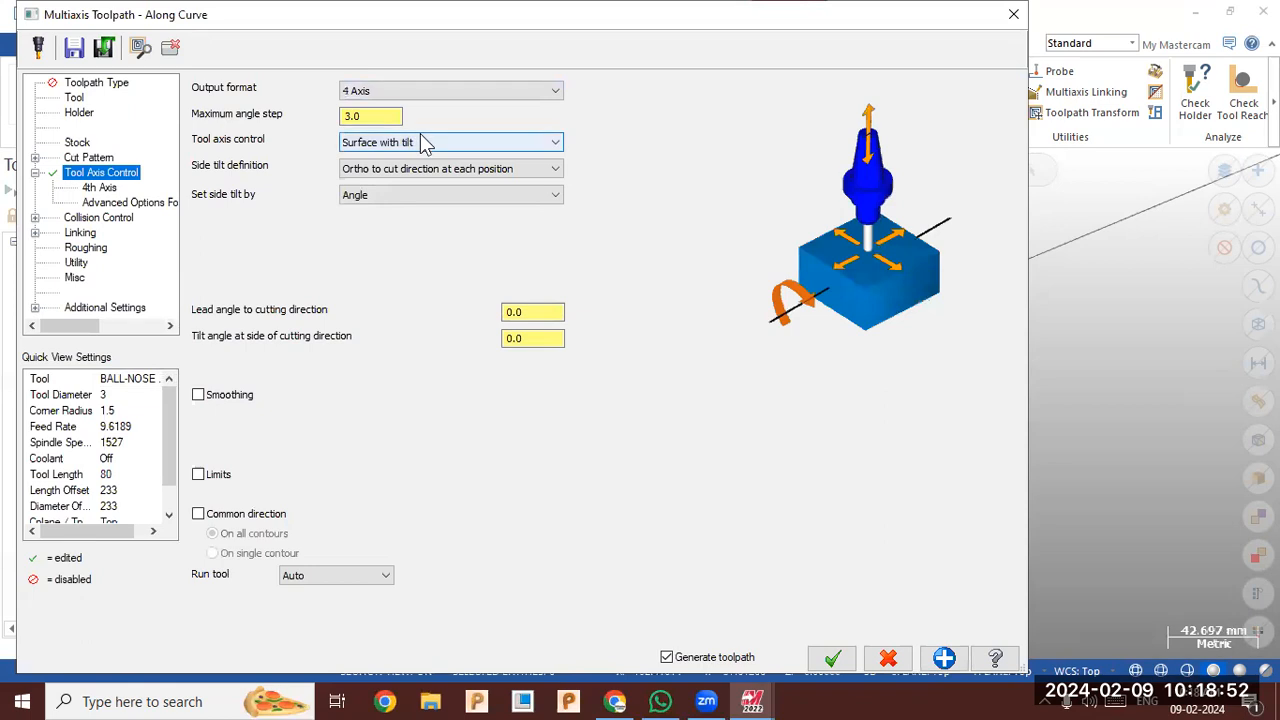
click(99, 188)
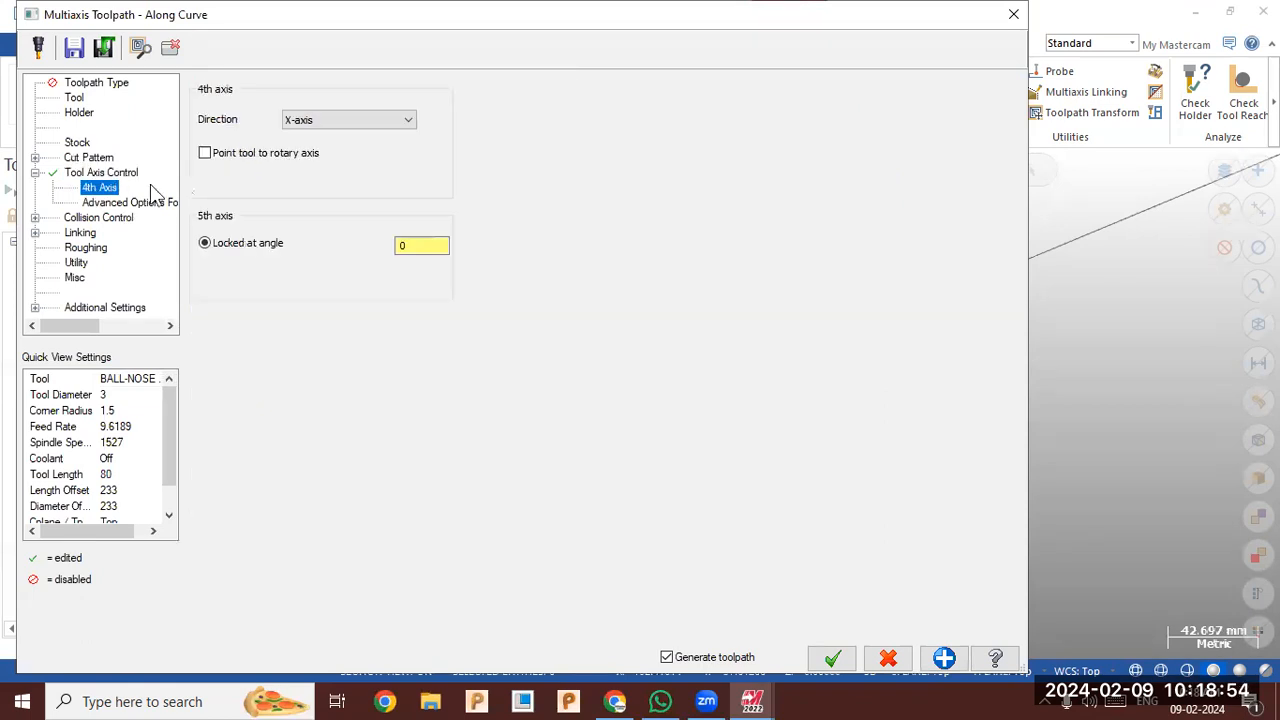
click(319, 120)
click(319, 120)
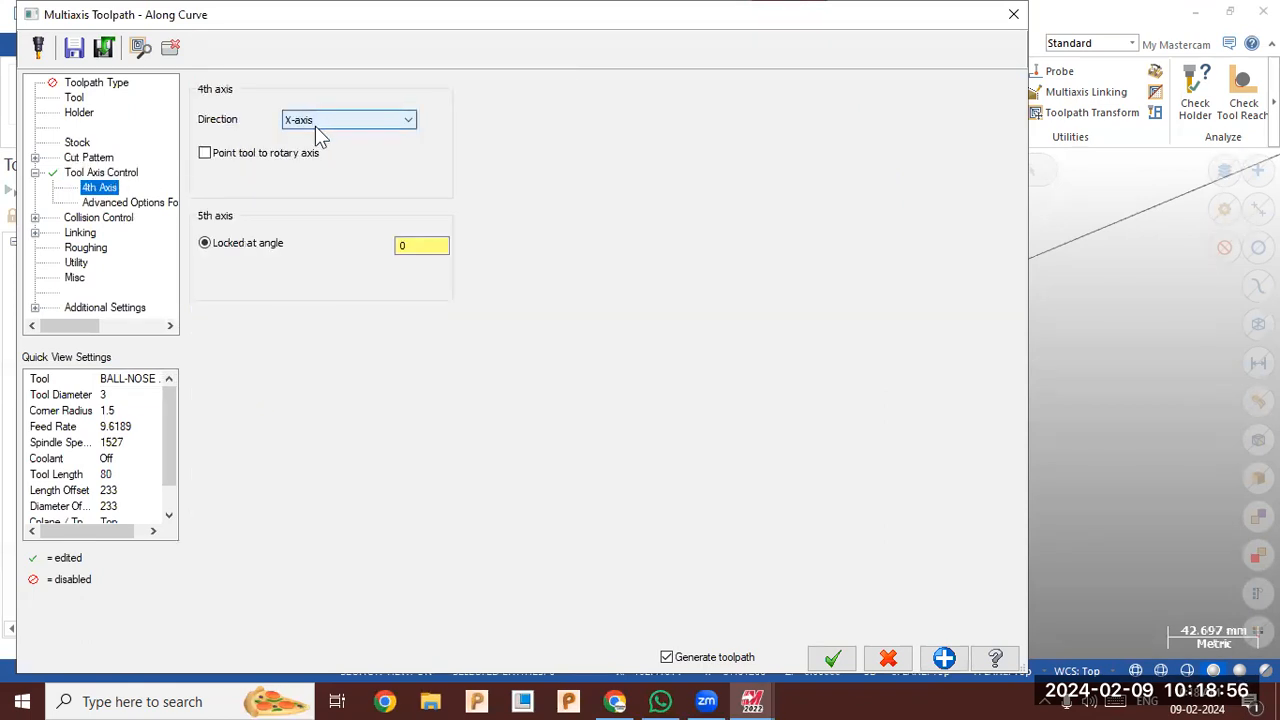
click(831, 659)
Backplot the 4-axis root toolpath with Simulate Rotary Axis turned on
middle_drag(471, 418, 793, 333)
click(191, 420)
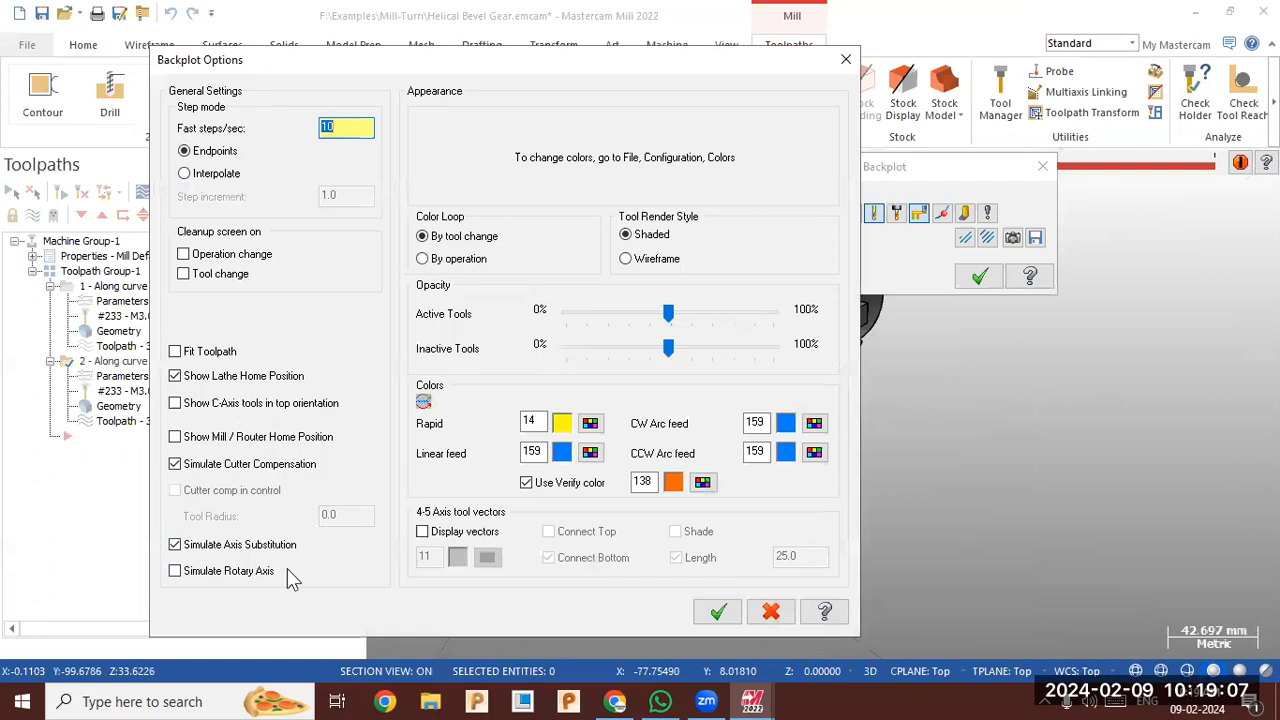
click(285, 571)
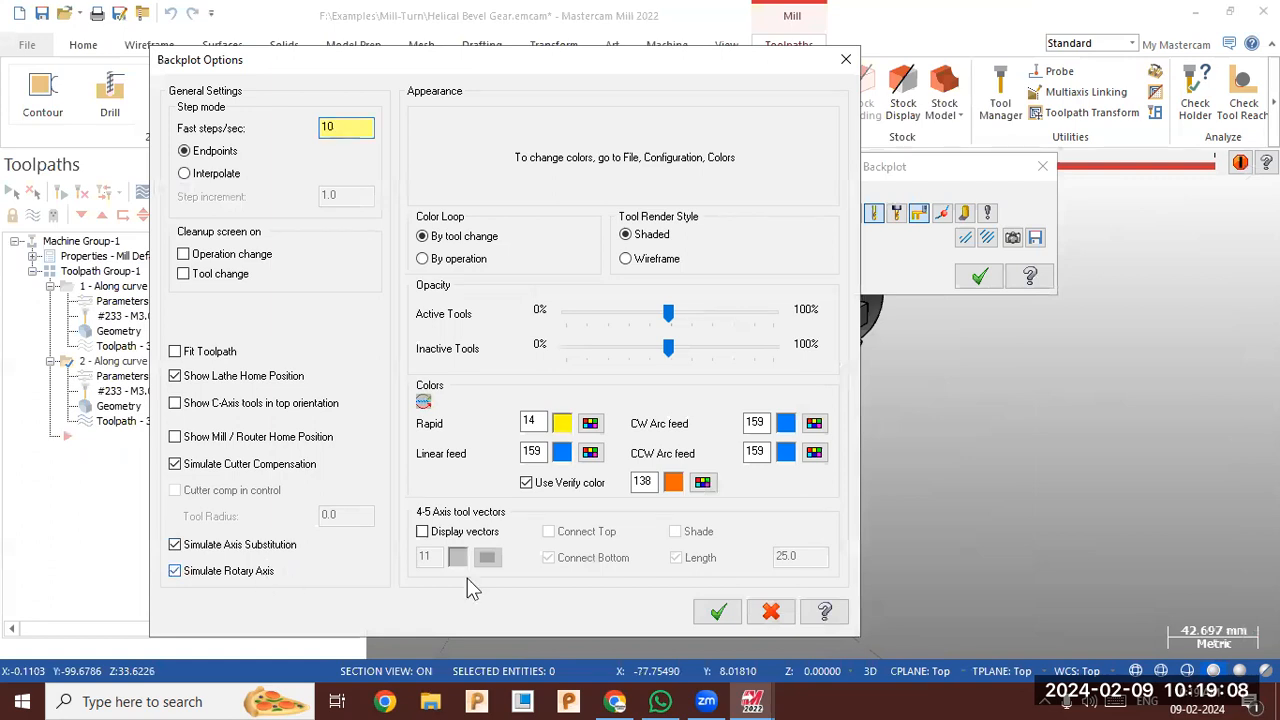
click(712, 614)
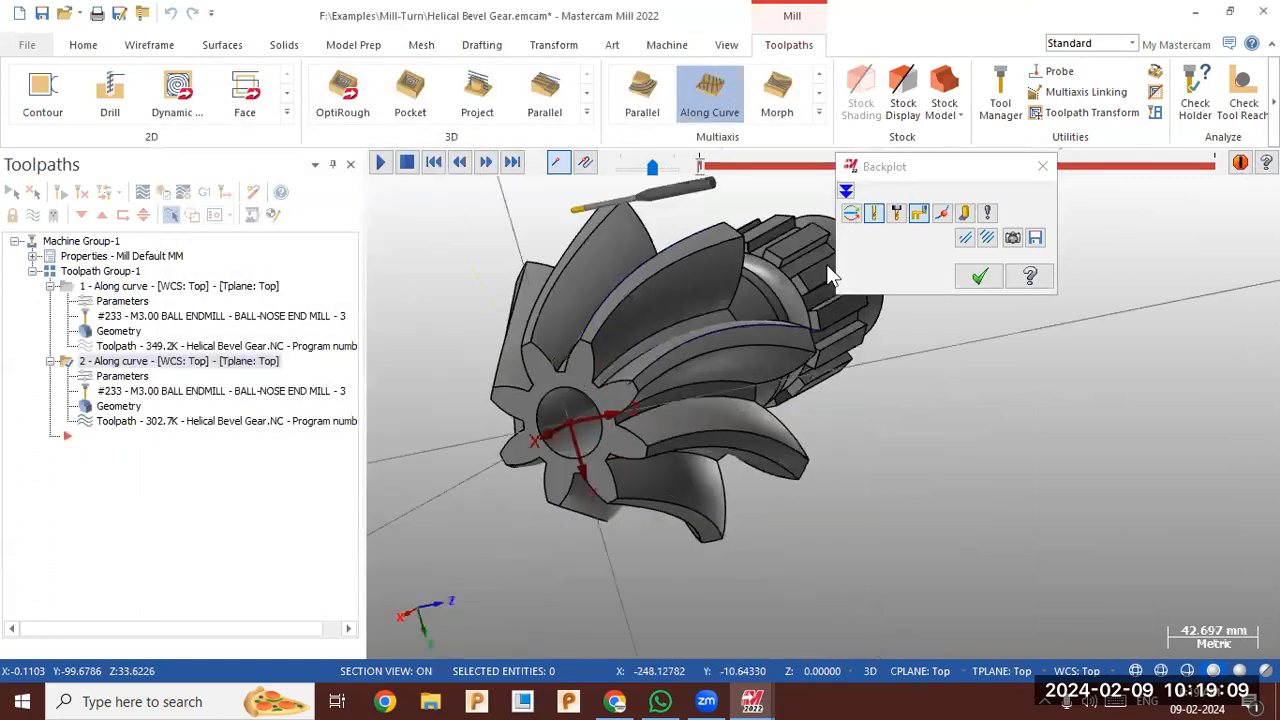
click(380, 162)
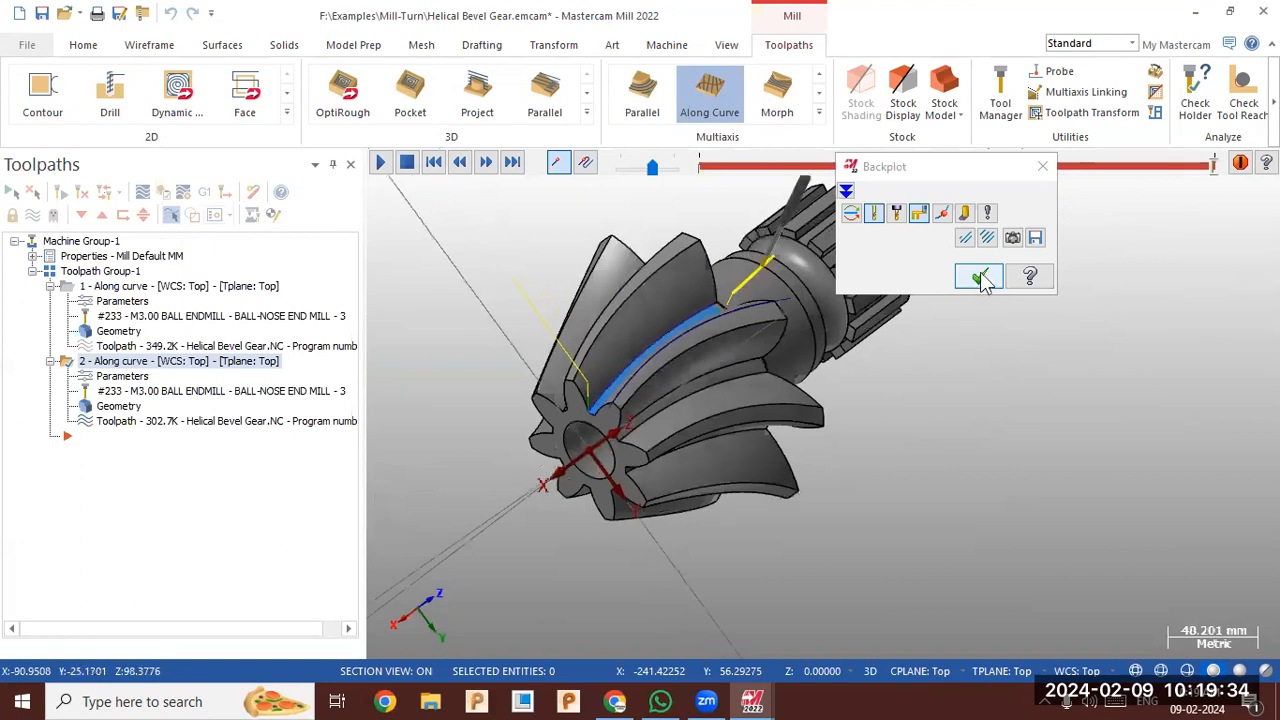
click(979, 277)
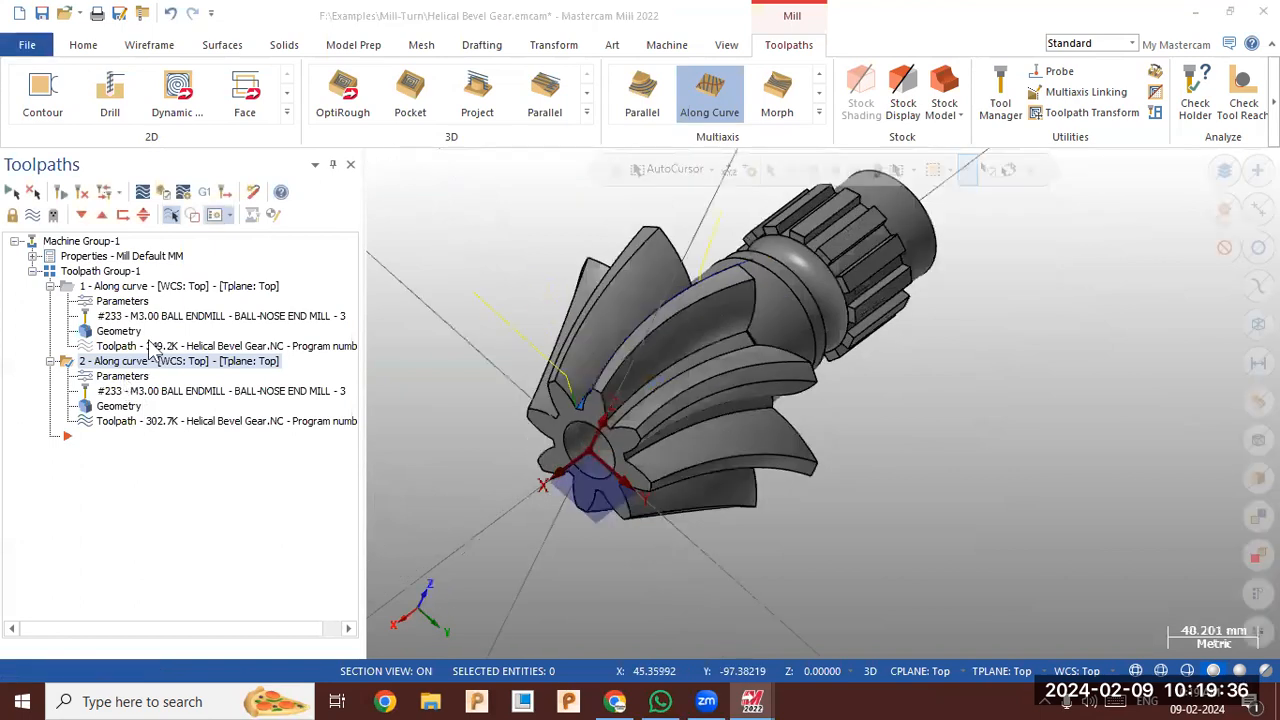
Rechain the second toolpath's lead to the extended tip-edge wireframe curve in place of the solid edge
click(222, 317)
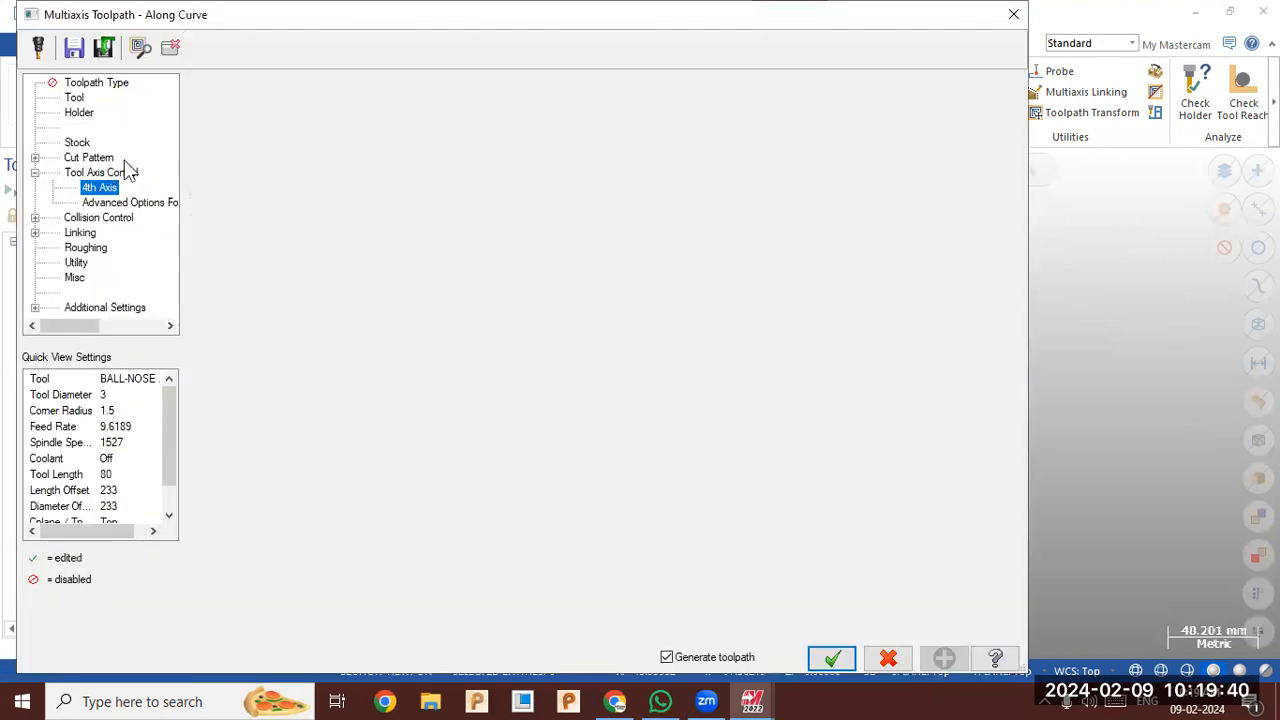
click(118, 158)
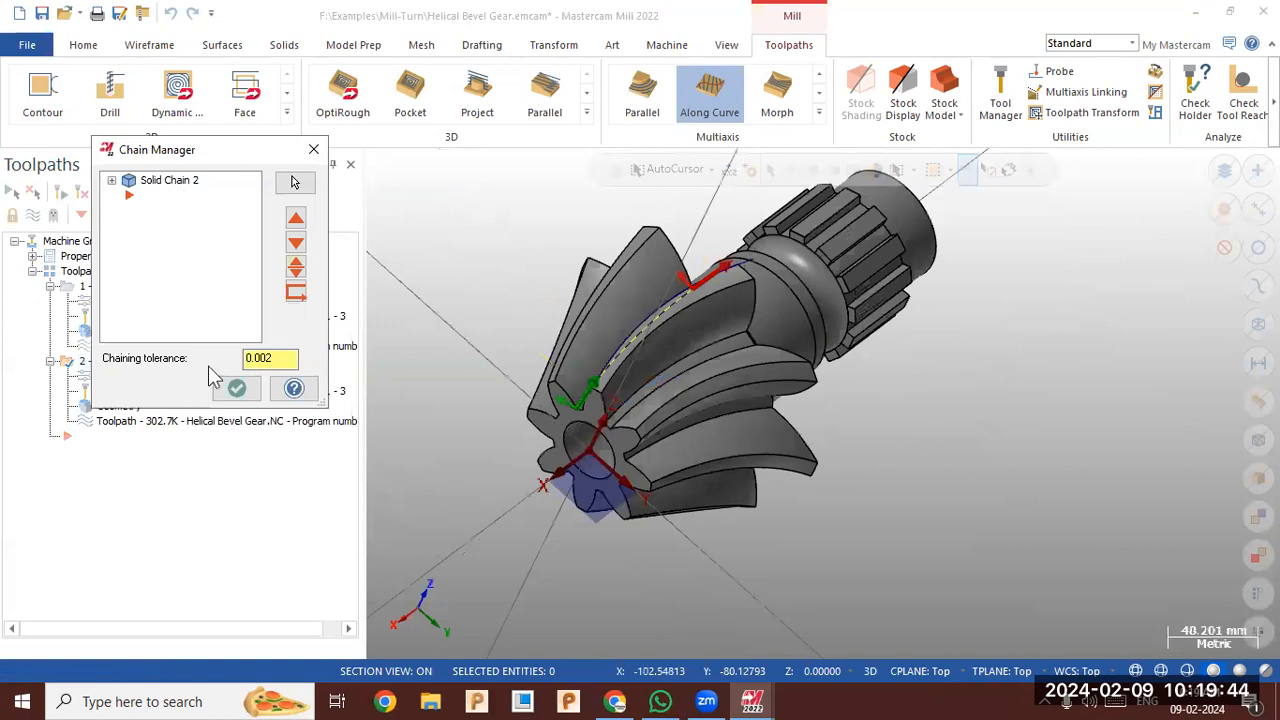
right_click(175, 183)
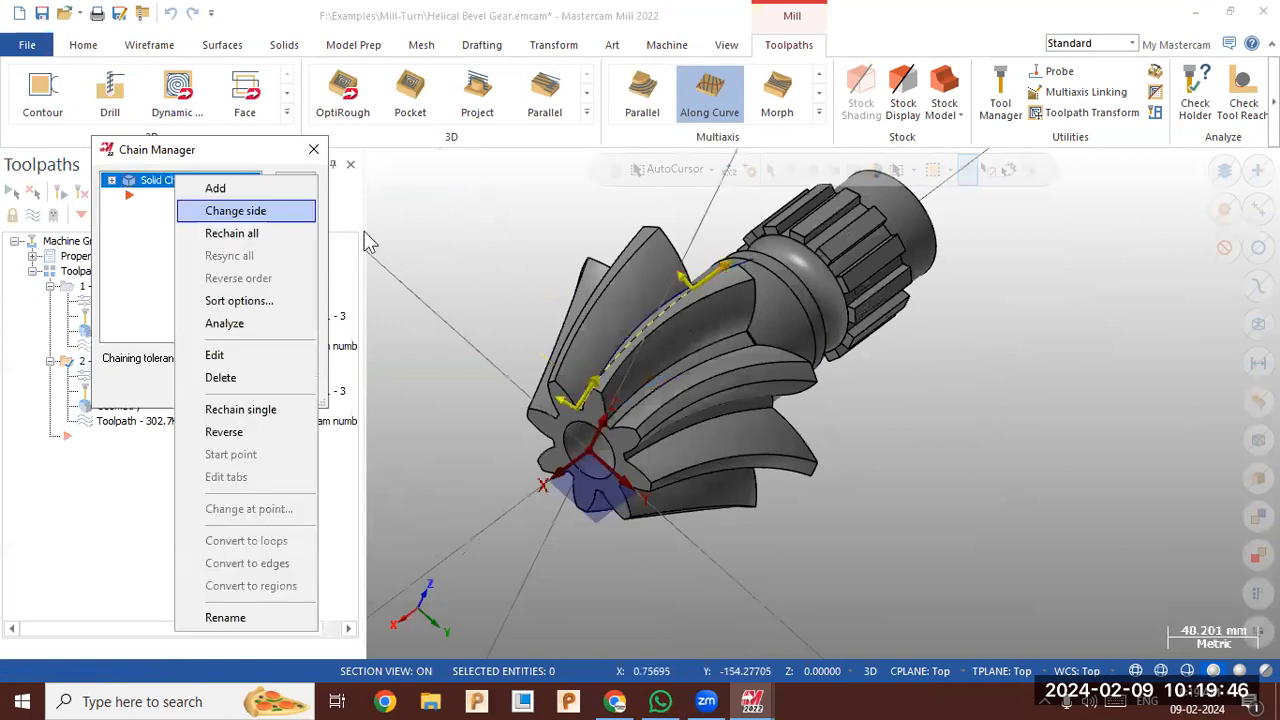
click(222, 209)
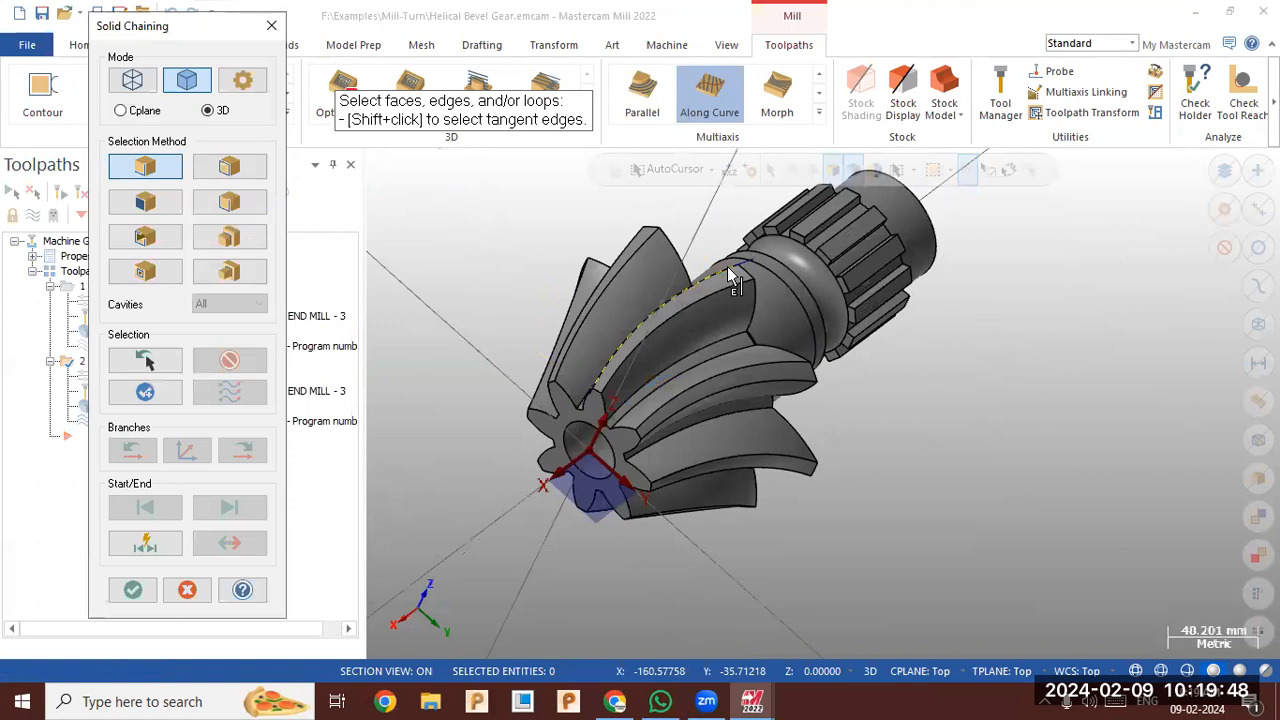
click(132, 80)
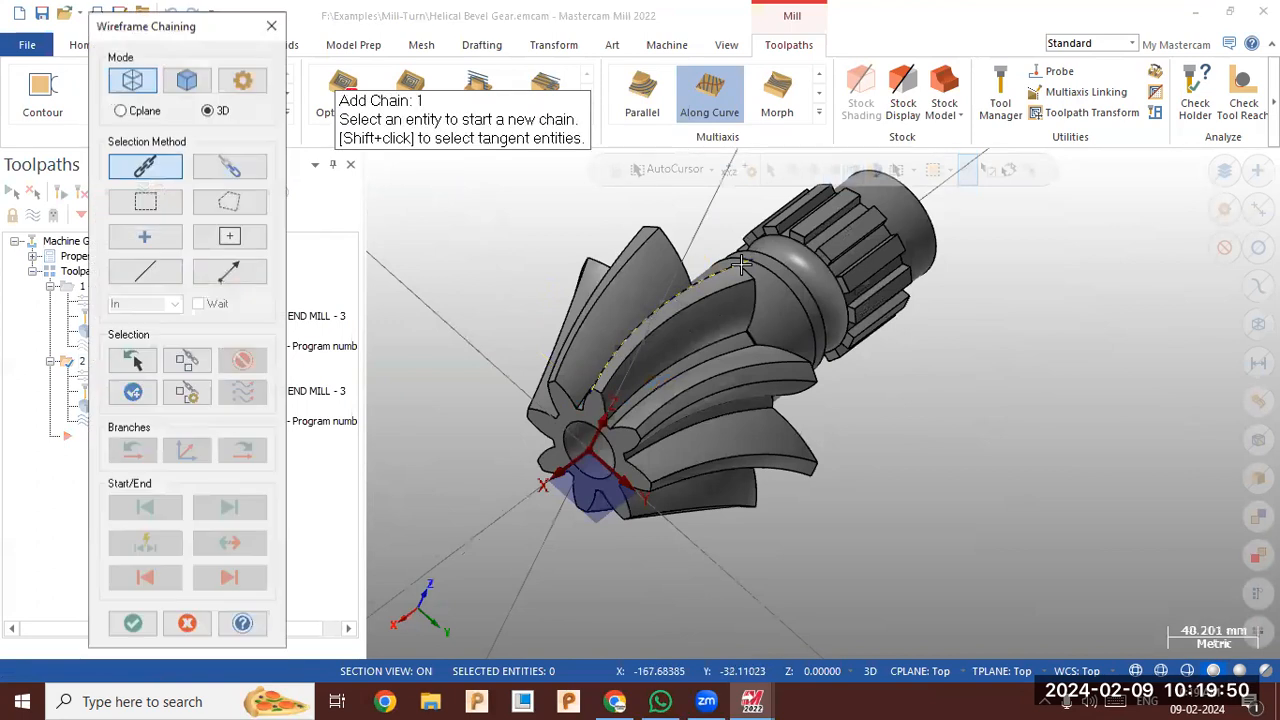
click(740, 263)
click(133, 623)
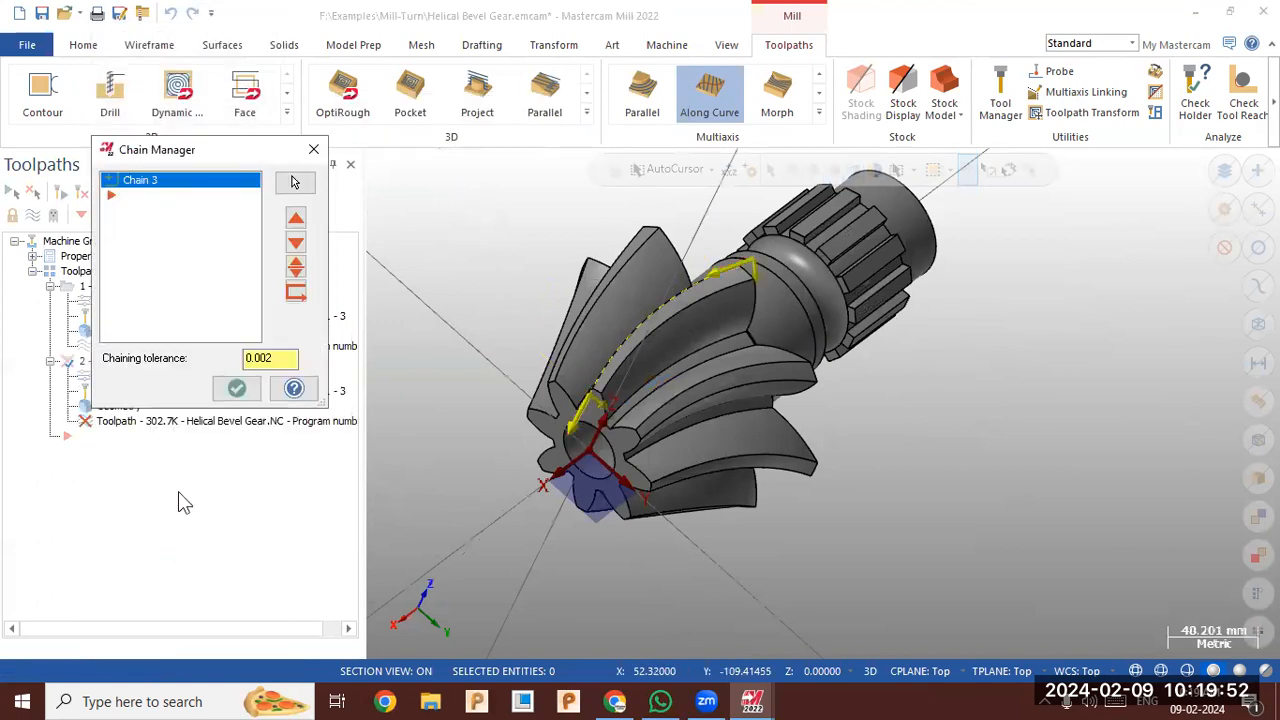
click(237, 388)
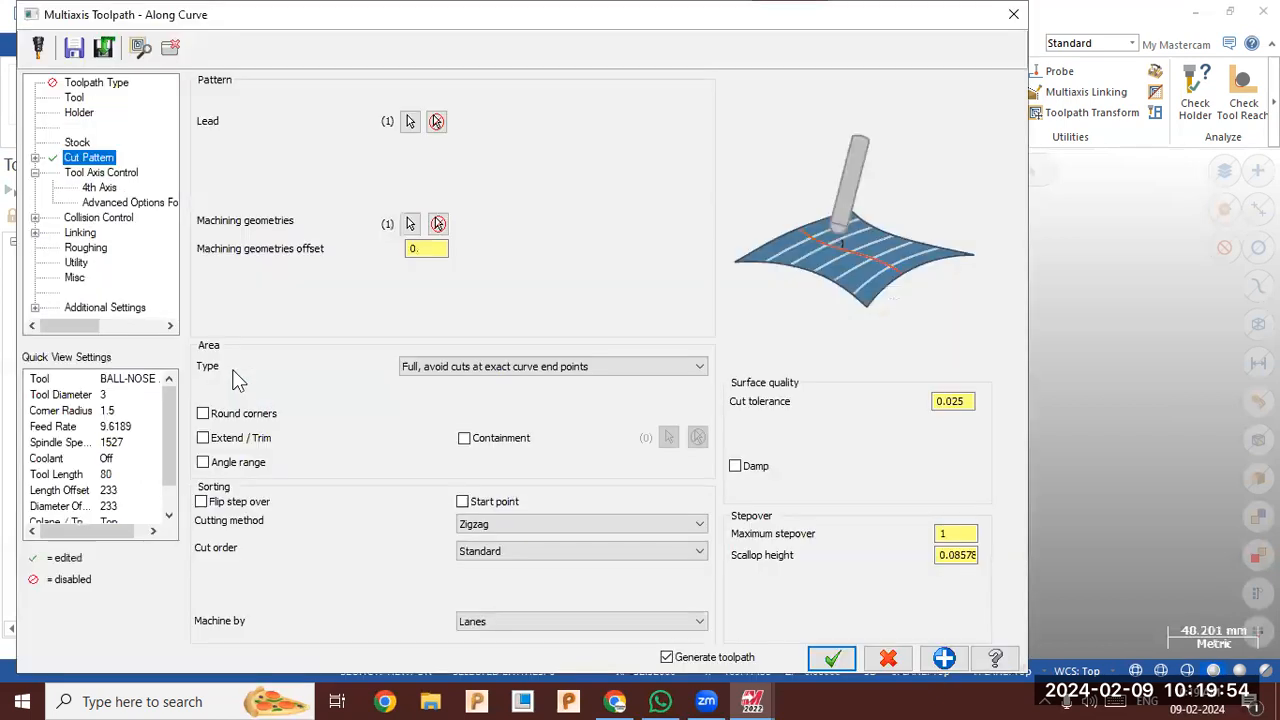
Reselect the gear tooth's tip face as the second toolpath's machining geometry
click(410, 223)
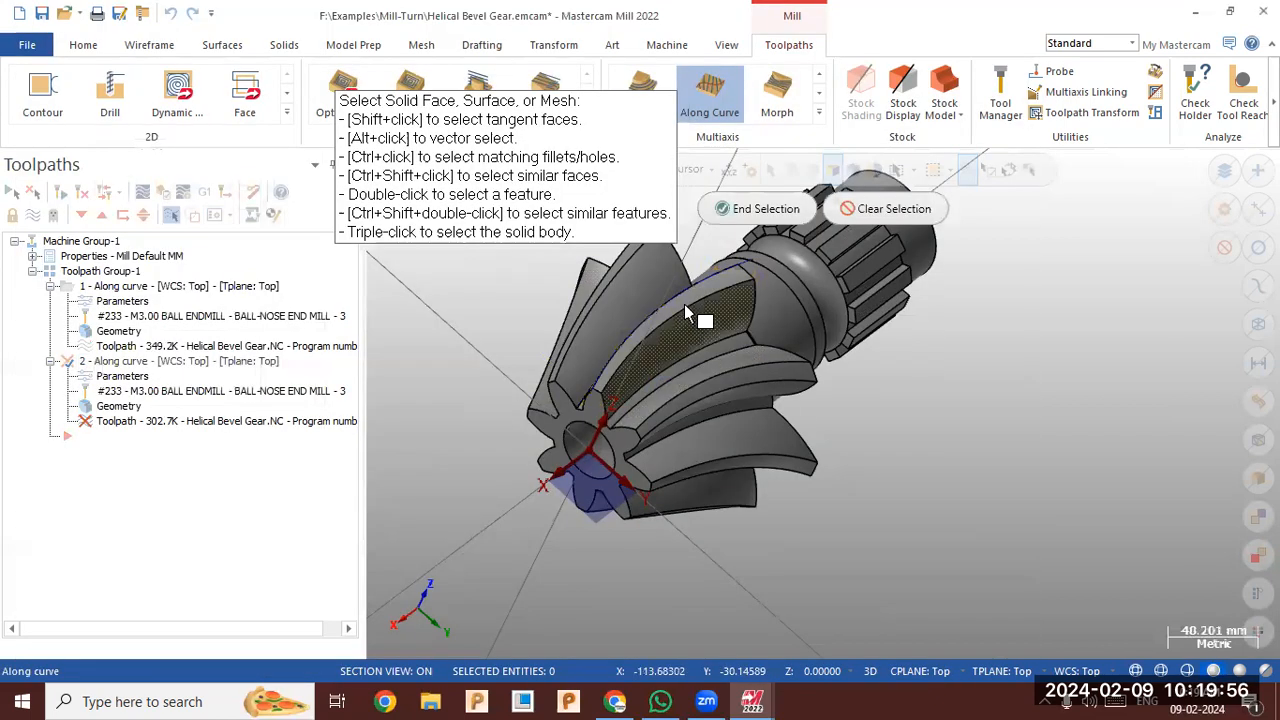
click(685, 313)
click(758, 208)
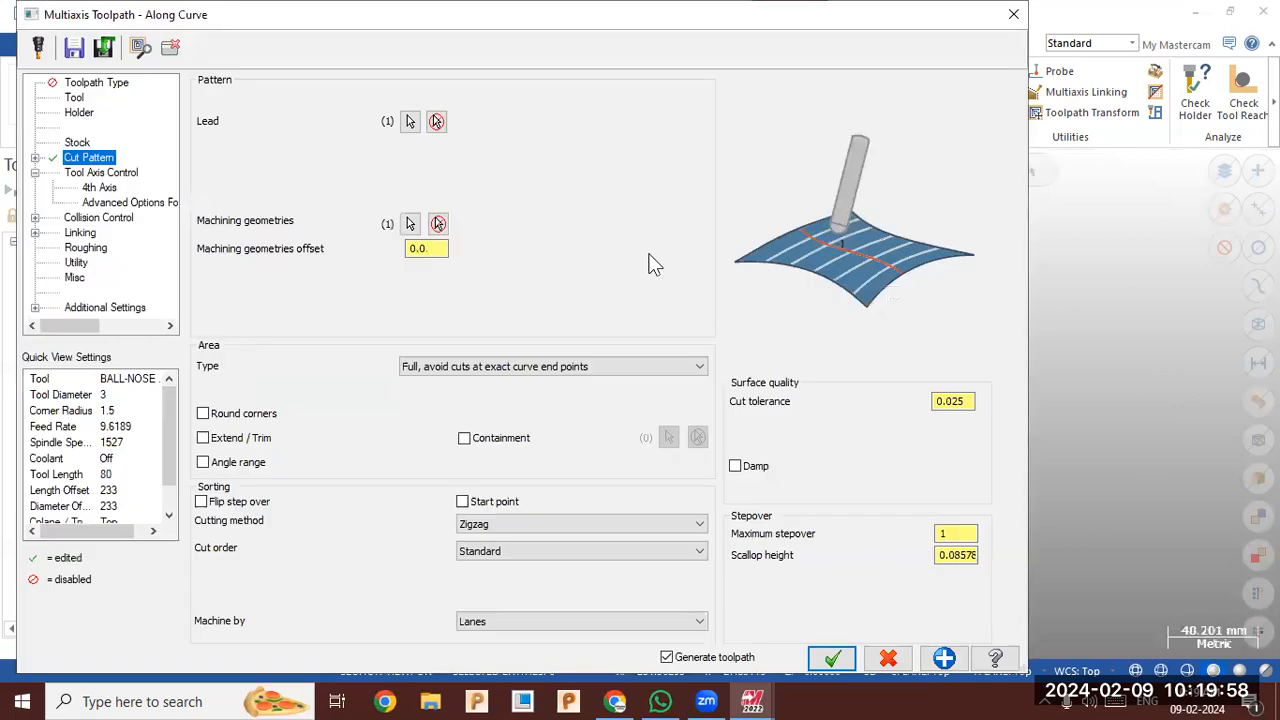
Set the second toolpath's tool axis control to Surface, keeping 4 Axis output about the X-axis, and regenerate it
click(105, 174)
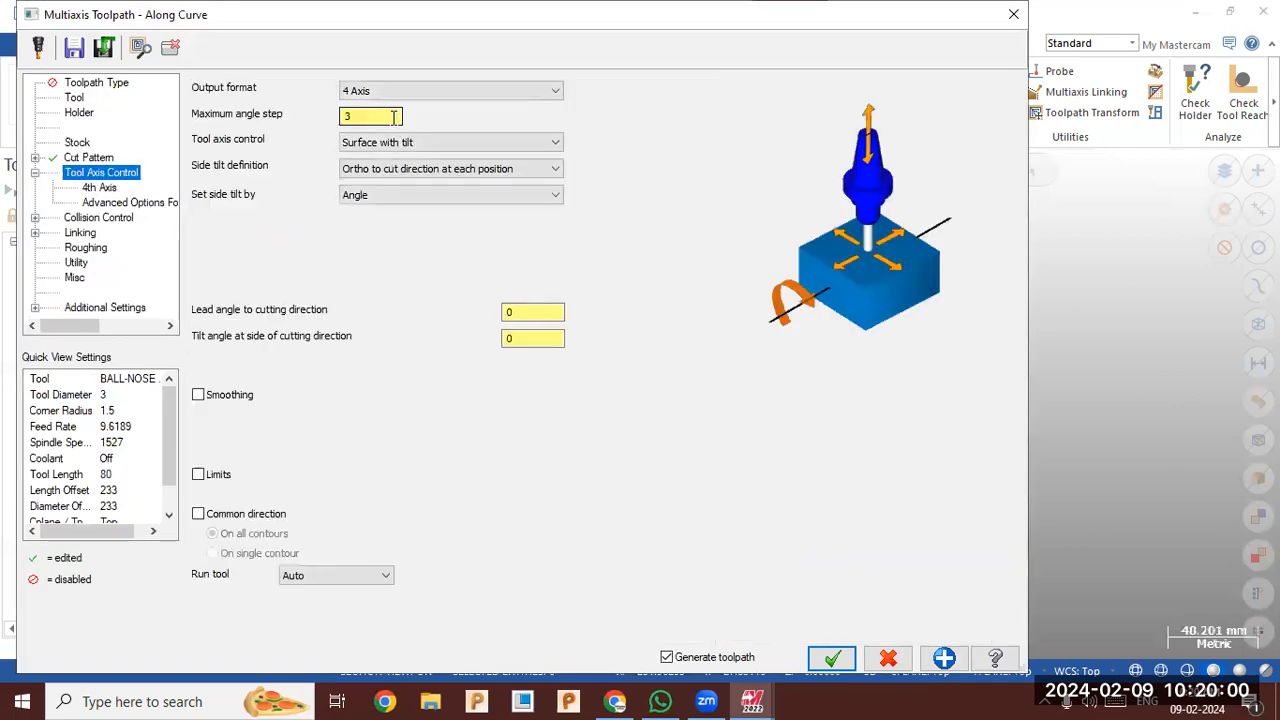
click(106, 189)
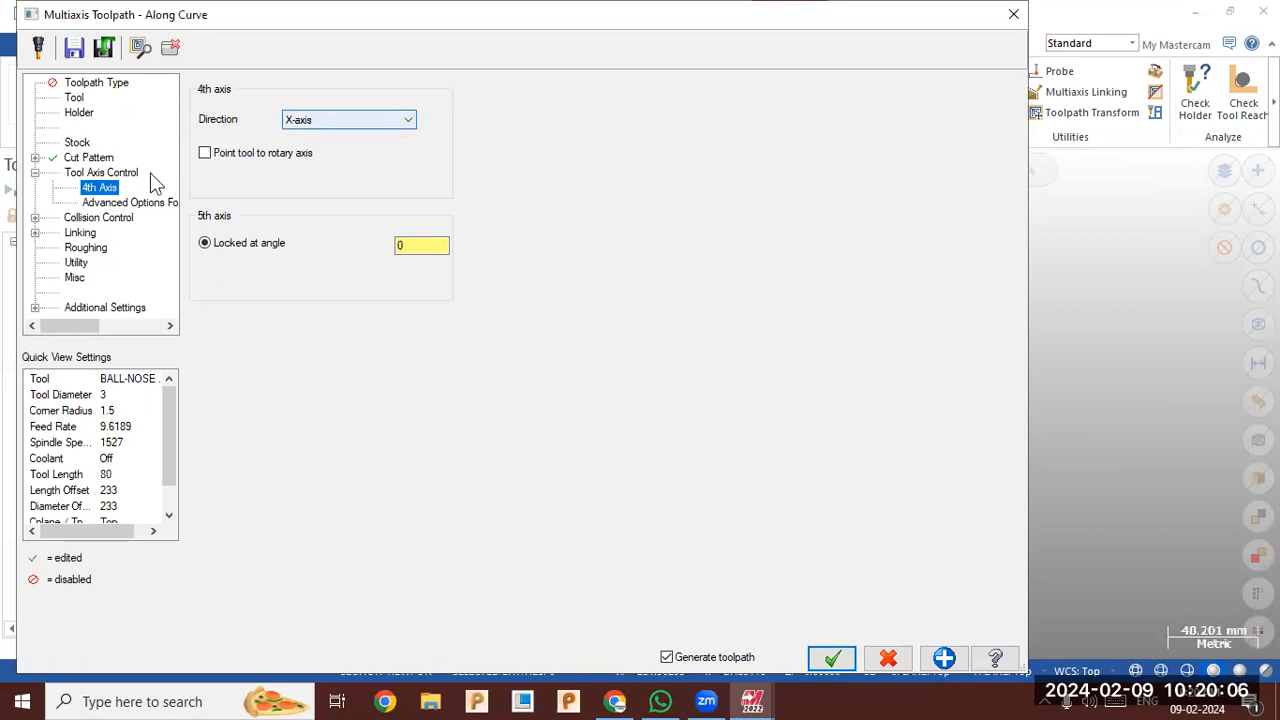
click(117, 177)
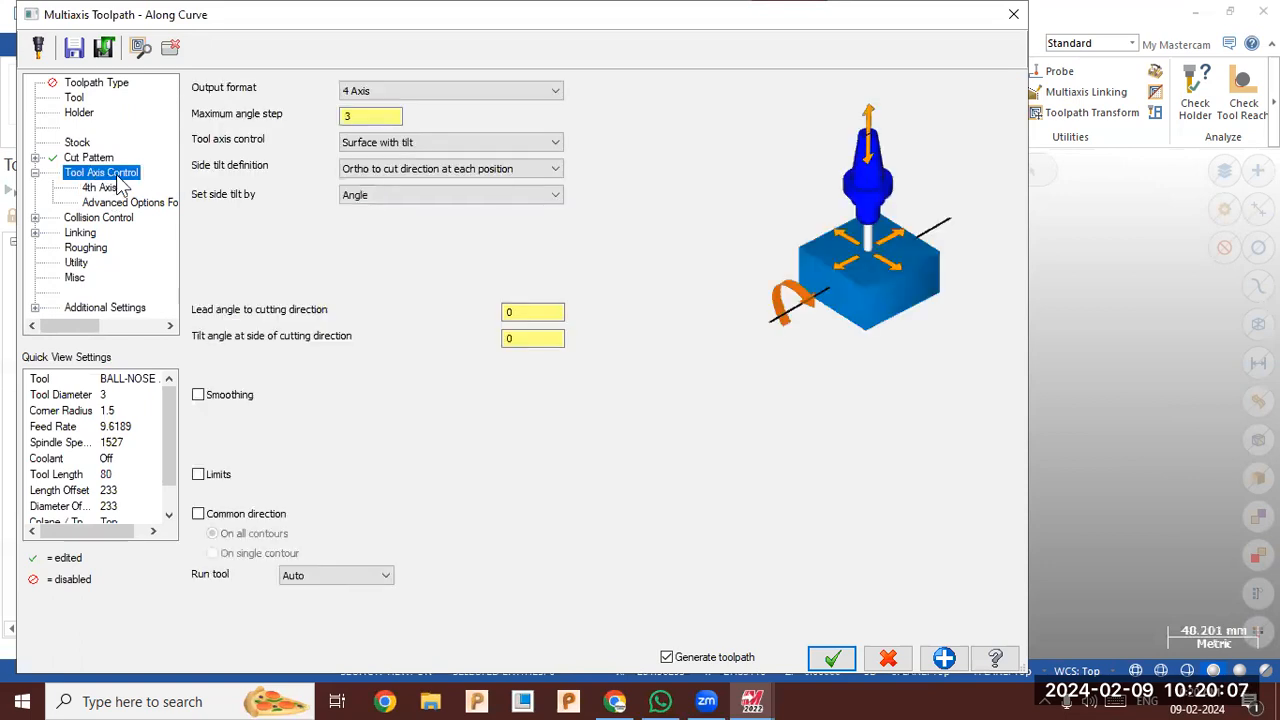
click(403, 143)
click(403, 158)
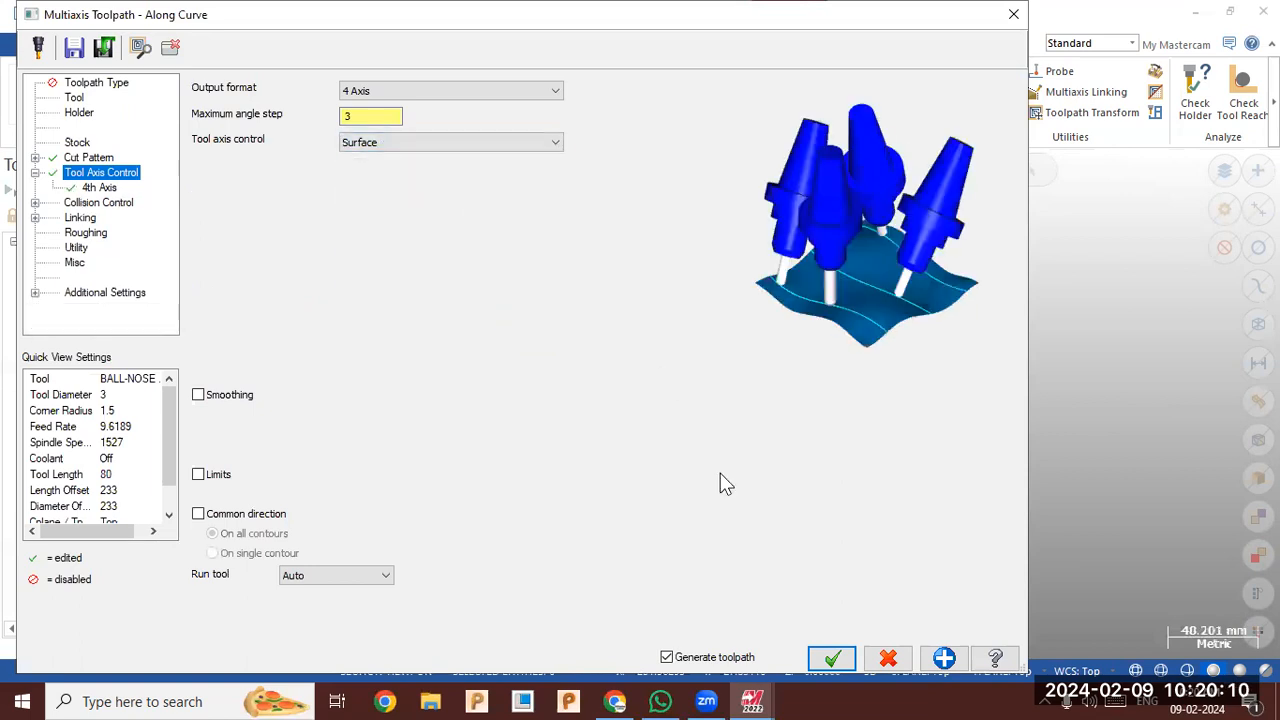
click(830, 658)
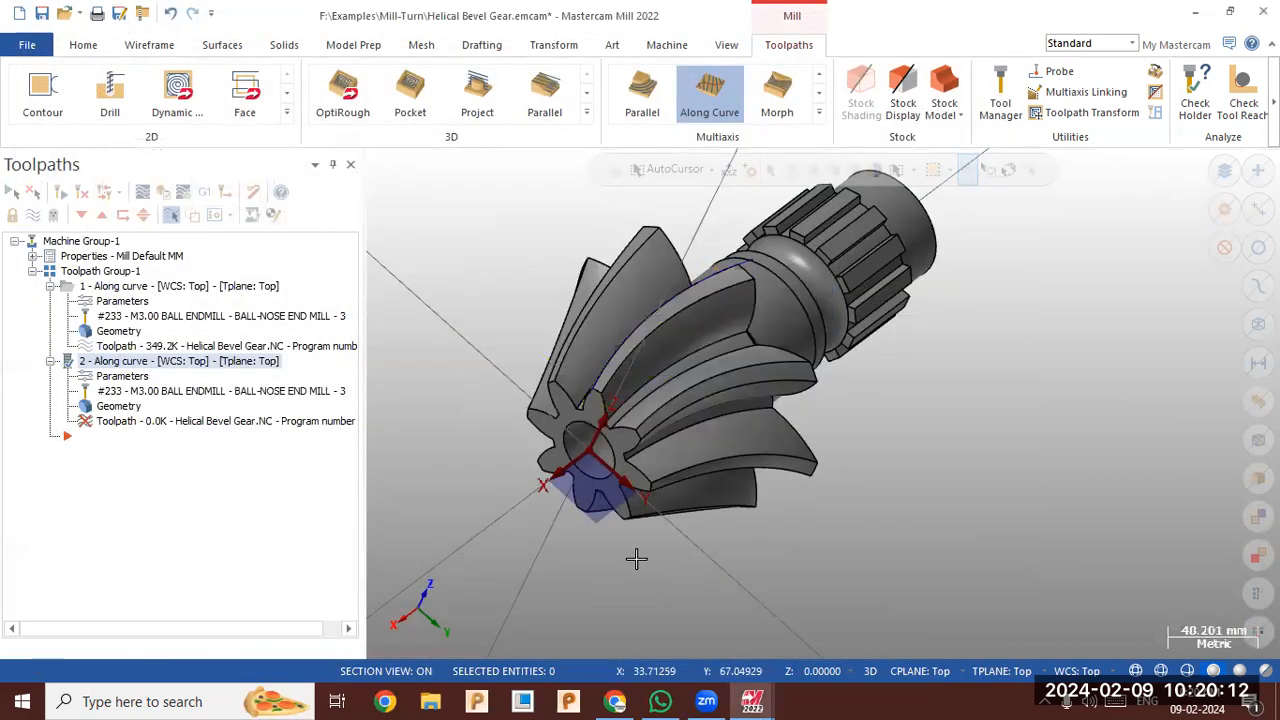
Backplot the 4-axis tip toolpath and inspect the tool's motion along the tooth from several angles
middle_drag(567, 537, 529, 496)
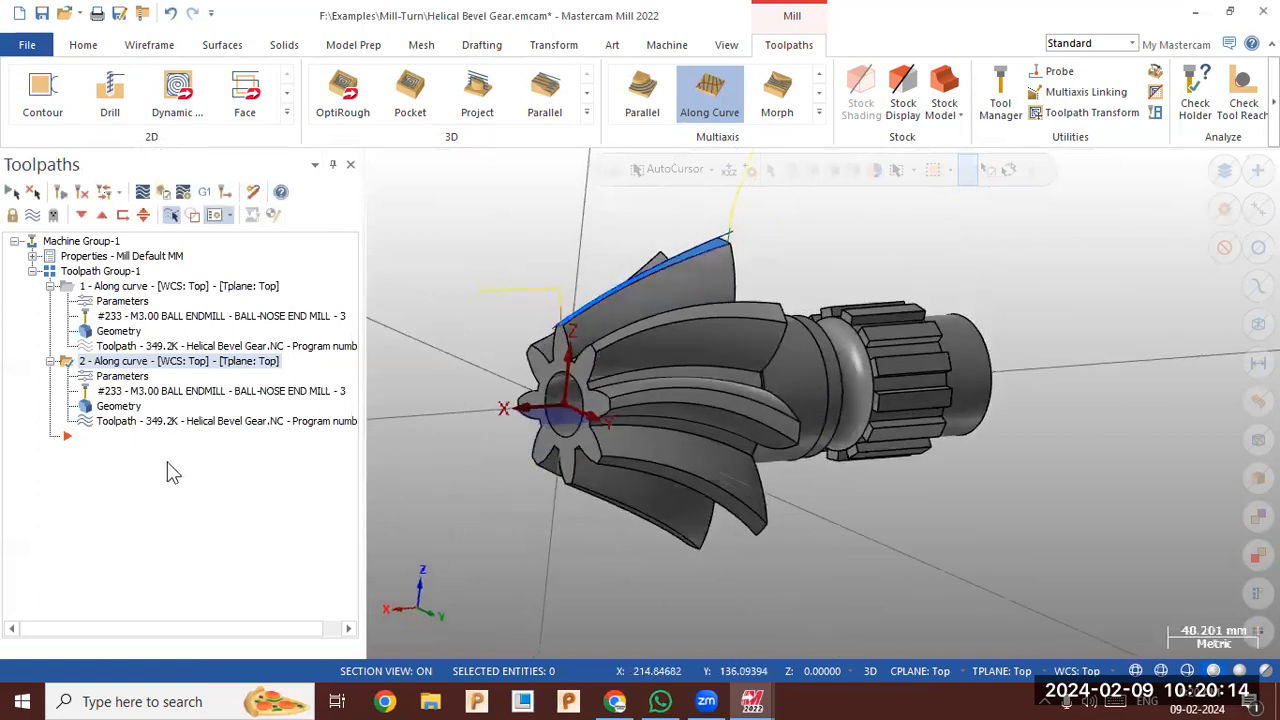
click(173, 422)
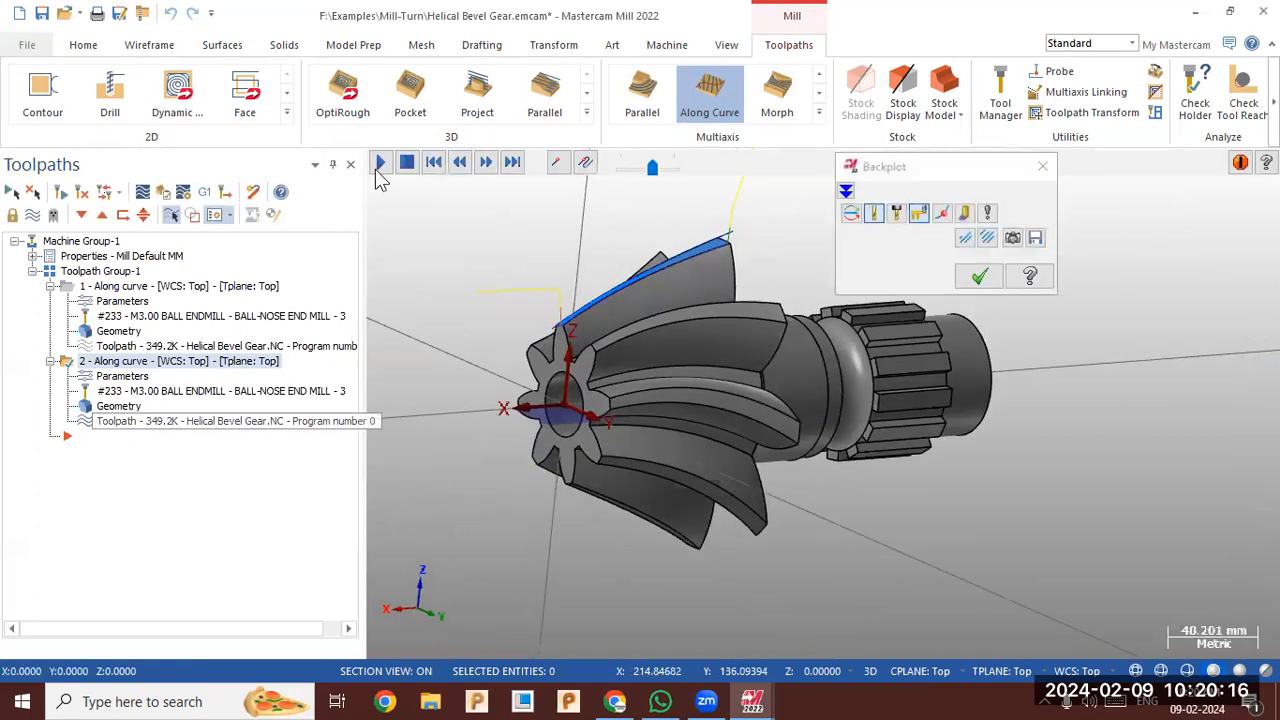
click(379, 168)
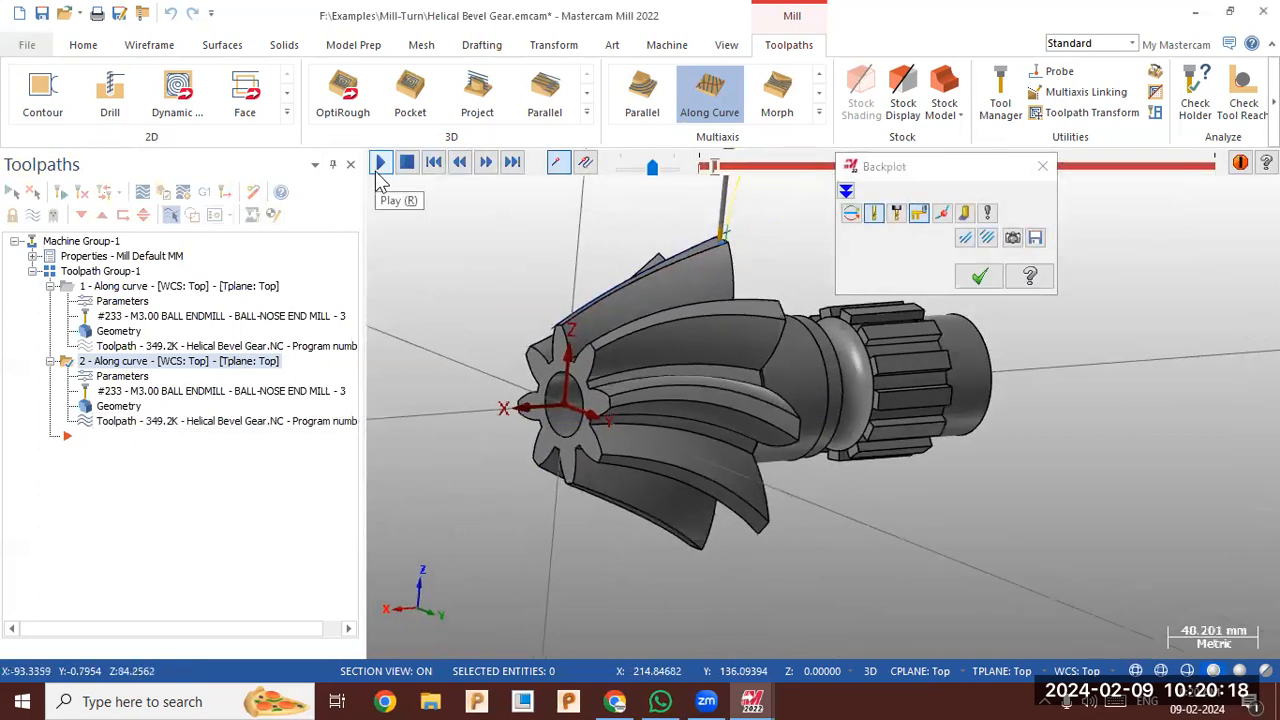
middle_drag(523, 603, 469, 434)
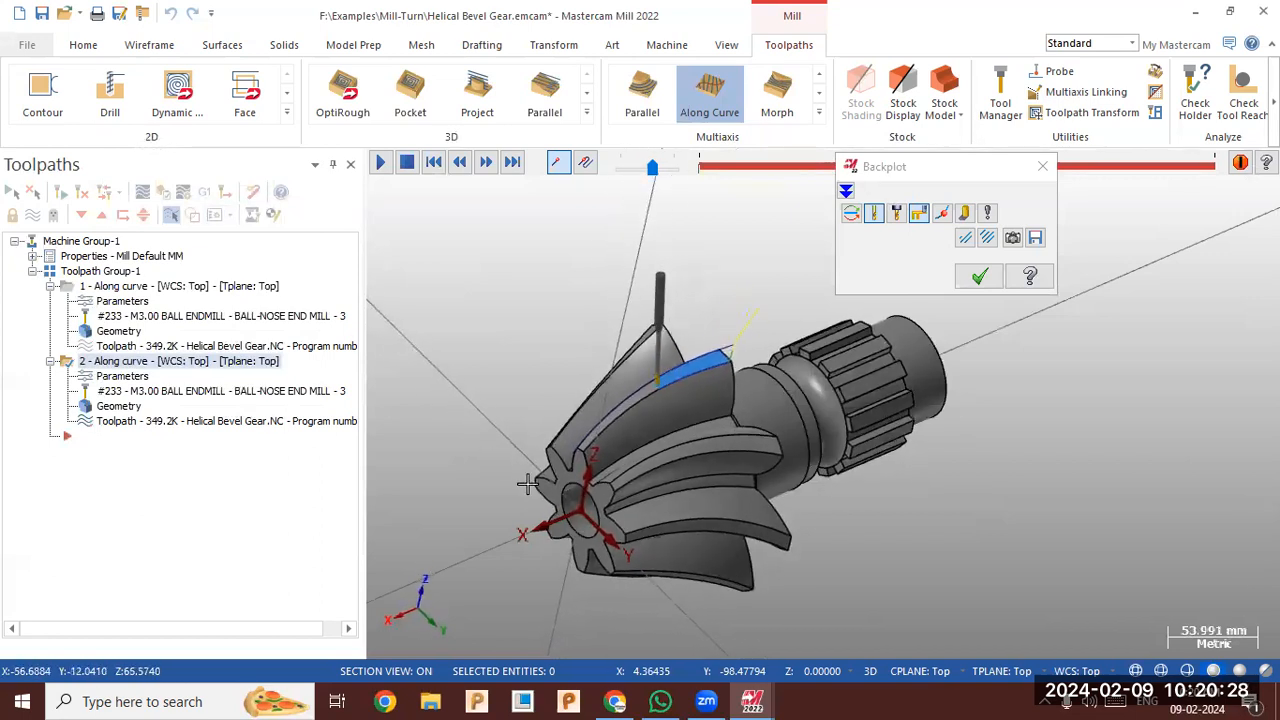
middle_drag(477, 423, 454, 394)
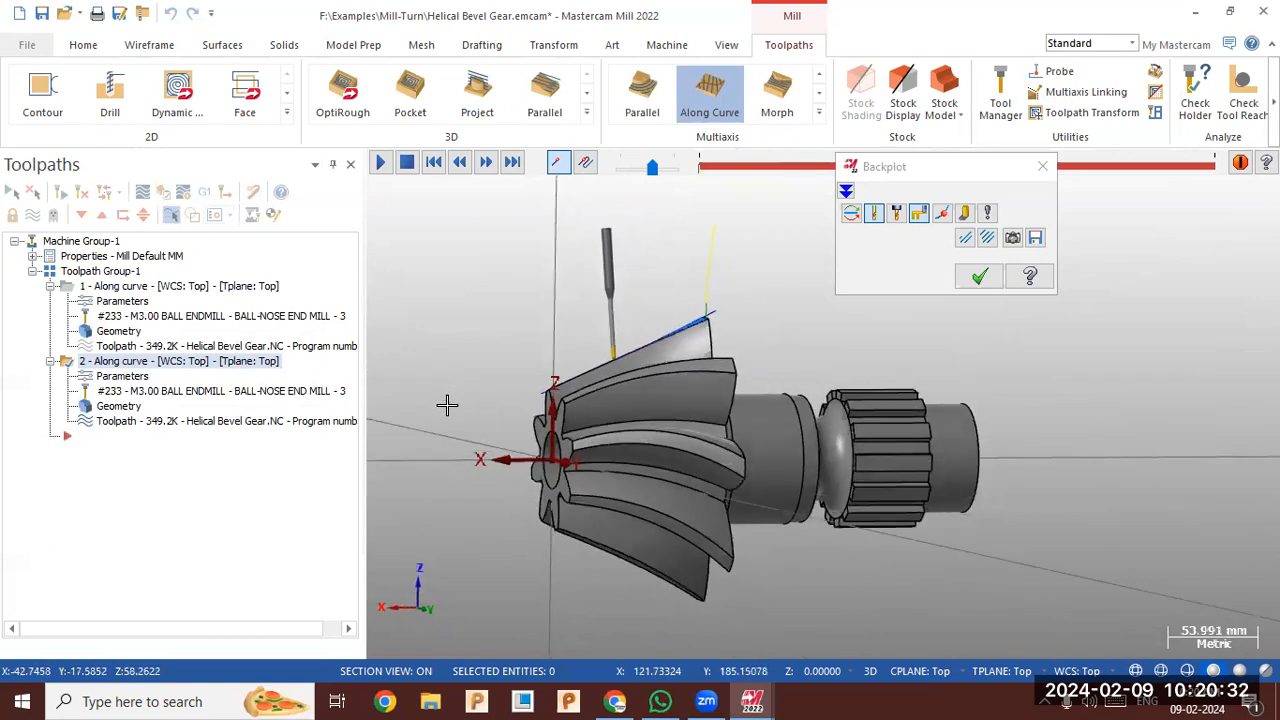
middle_drag(445, 410, 491, 449)
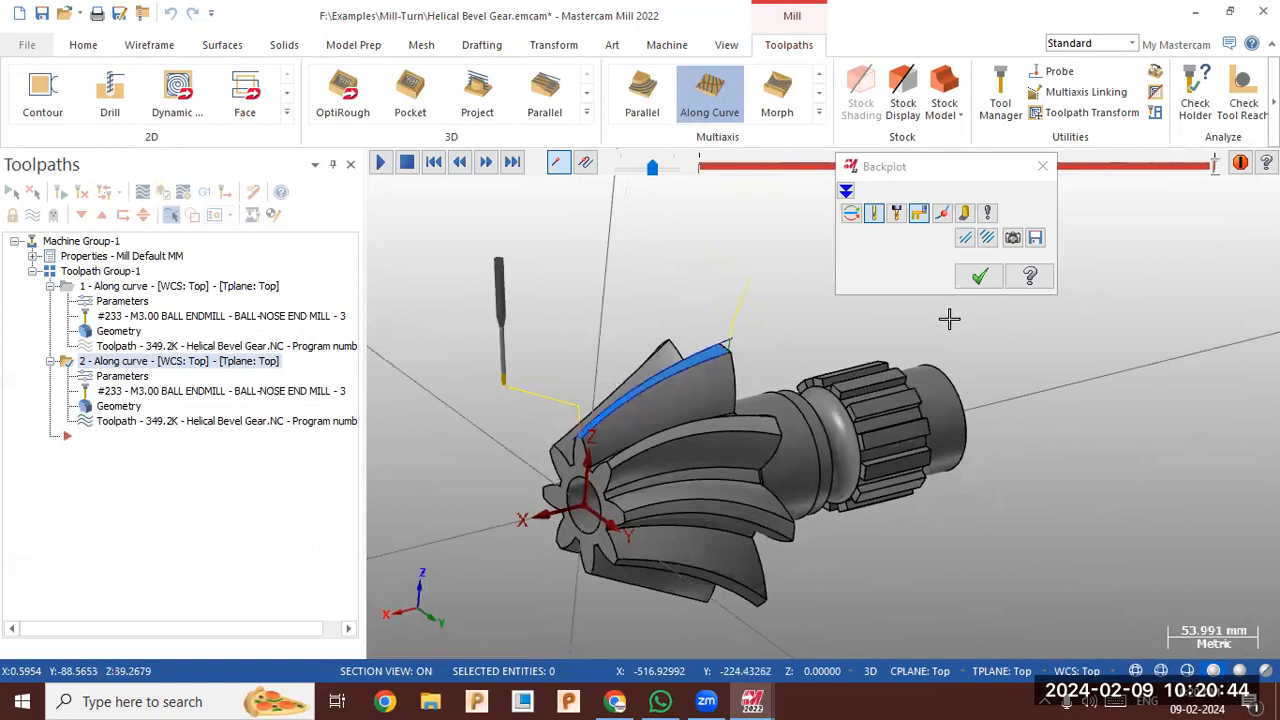
click(979, 276)
Turn off the display of the second toolpath so the tip-edge wireframe curve is unobstructed
middle_drag(929, 410, 877, 535)
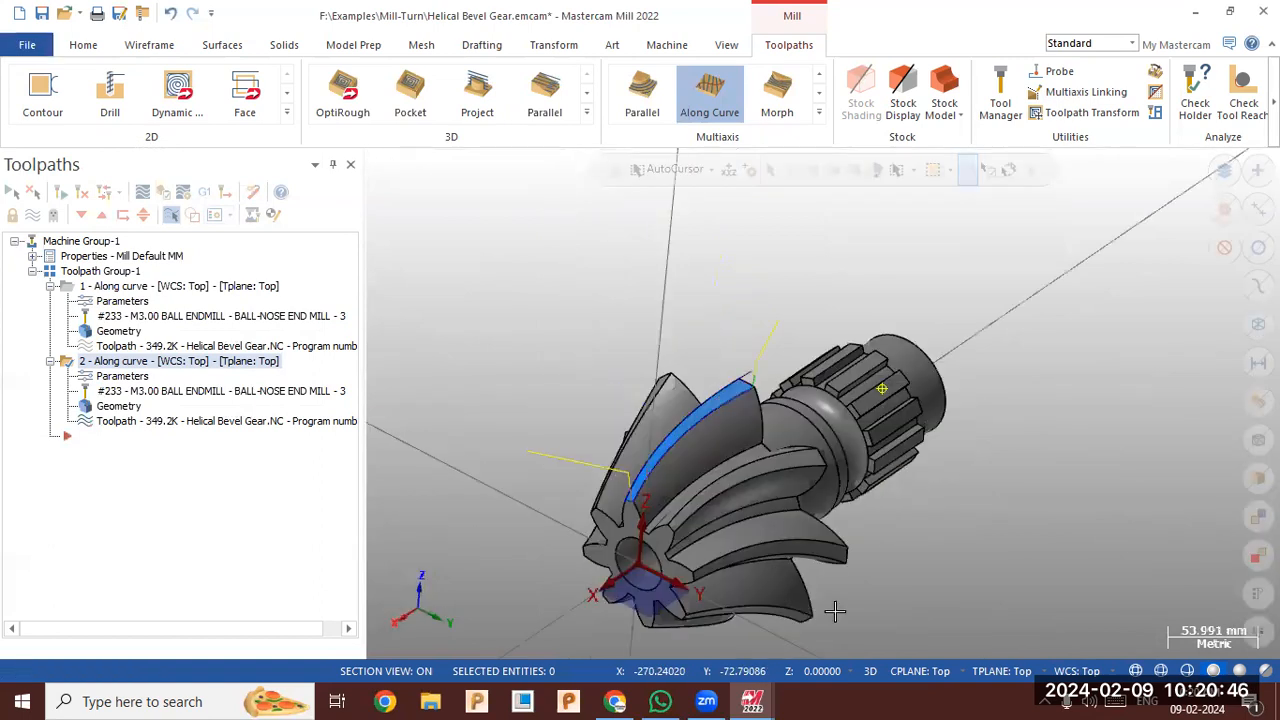
scroll(835, 612, up, 2)
scroll(816, 591, up, 2)
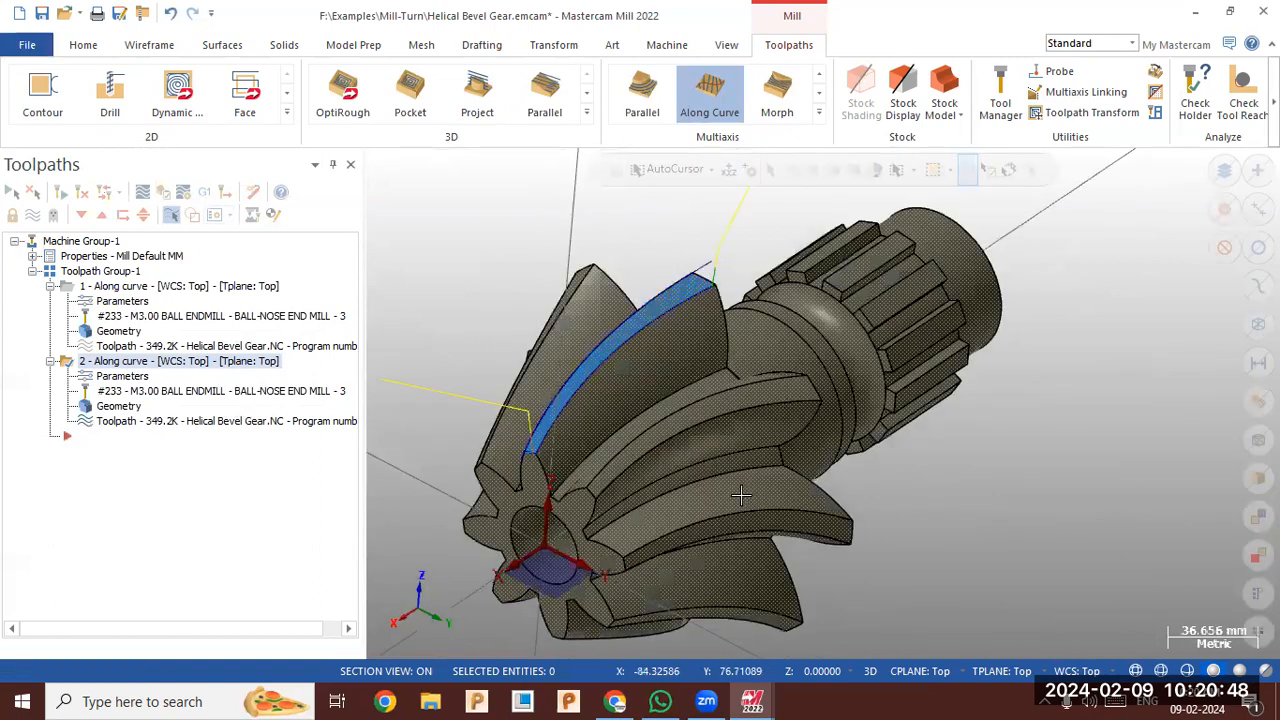
scroll(740, 495, down, 1)
mouse_move(808, 475)
middle_down()
mouse_move(793, 426)
mouse_move(816, 481)
middle_up()
mouse_move(755, 443)
middle_down()
mouse_move(760, 416)
mouse_move(767, 453)
middle_up()
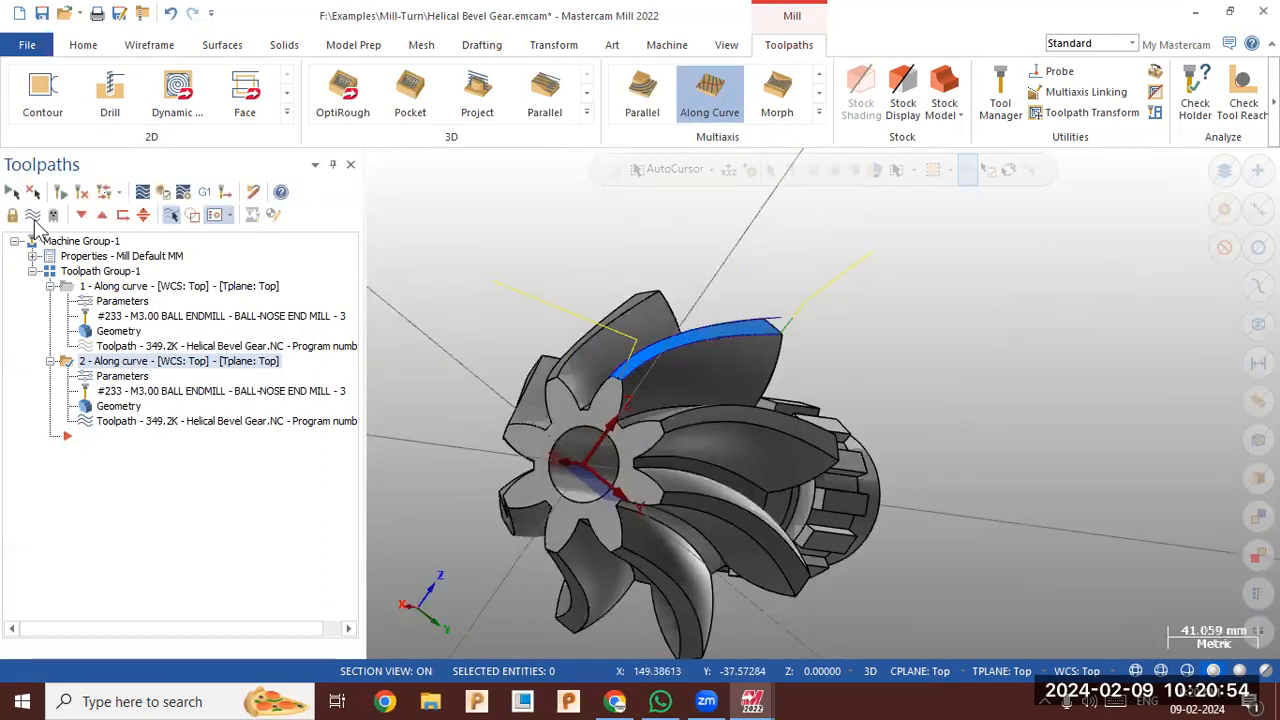
scroll(502, 416, up, 2)
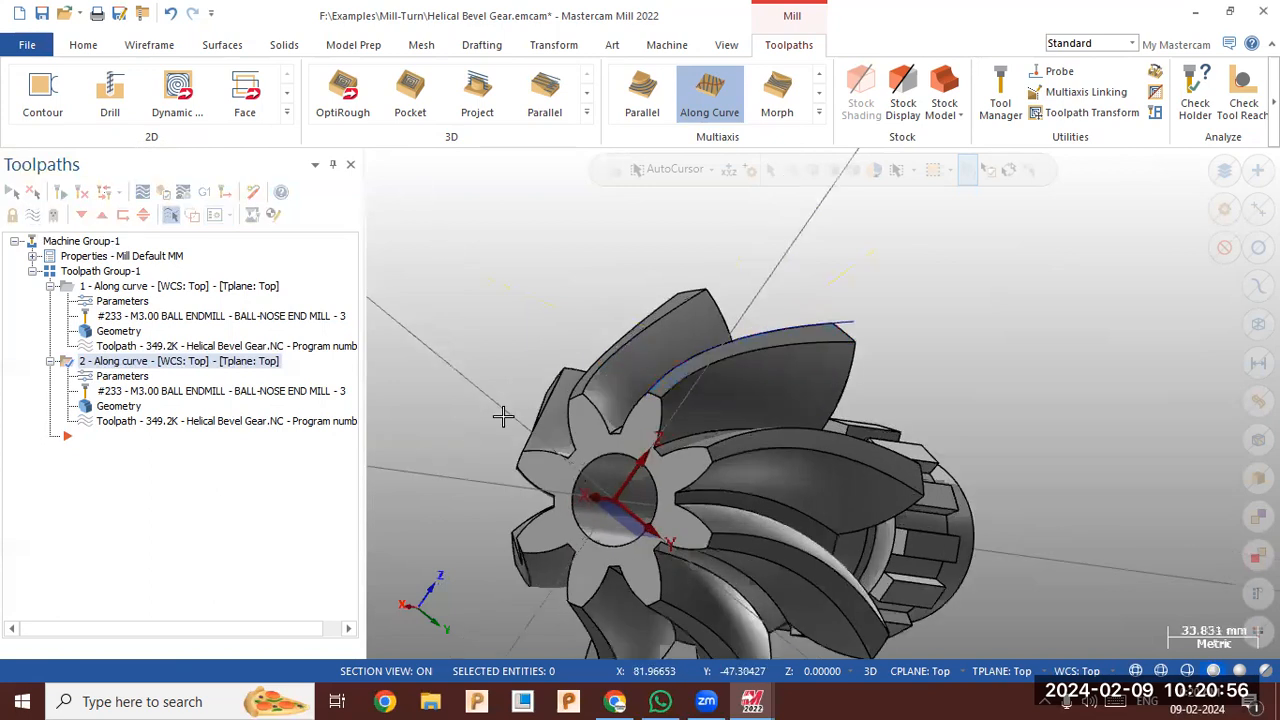
Try to move the tip-edge curve with Dynamic transform, rotating it 20° about the gear's X axis from the origin
click(692, 373)
scroll(692, 373, up, 2)
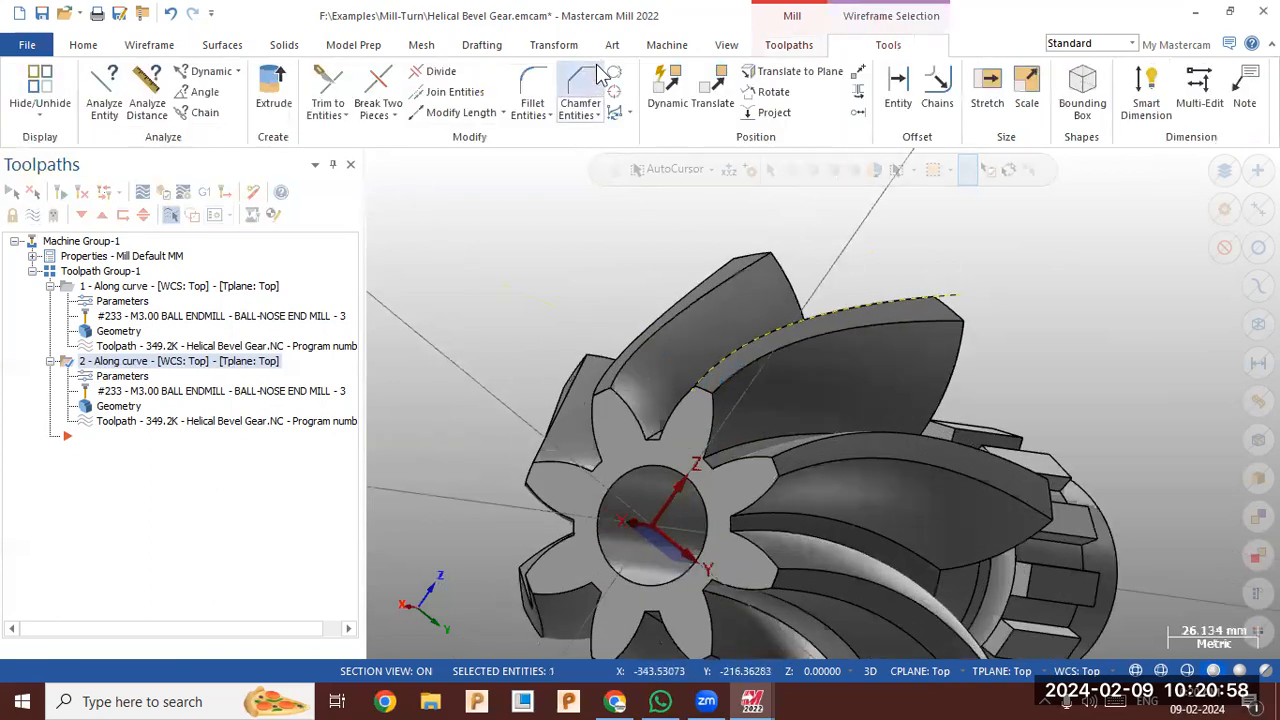
click(568, 45)
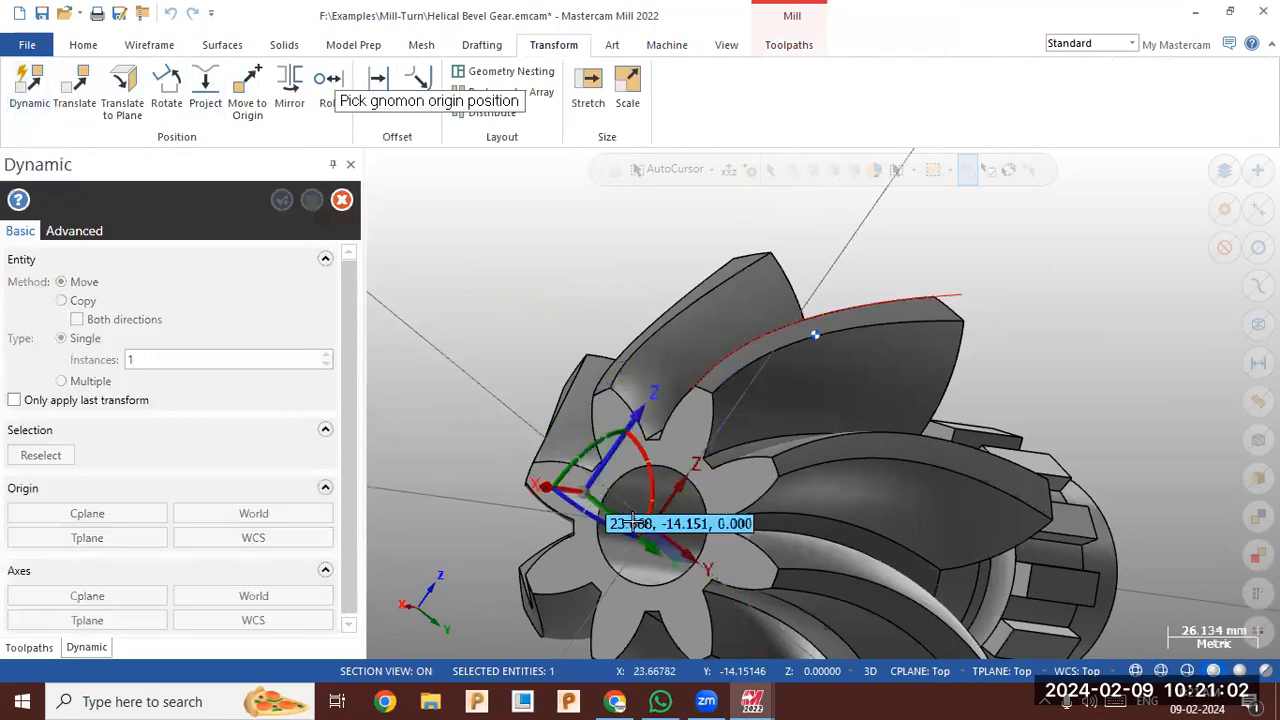
click(665, 545)
middle_drag(555, 423, 711, 408)
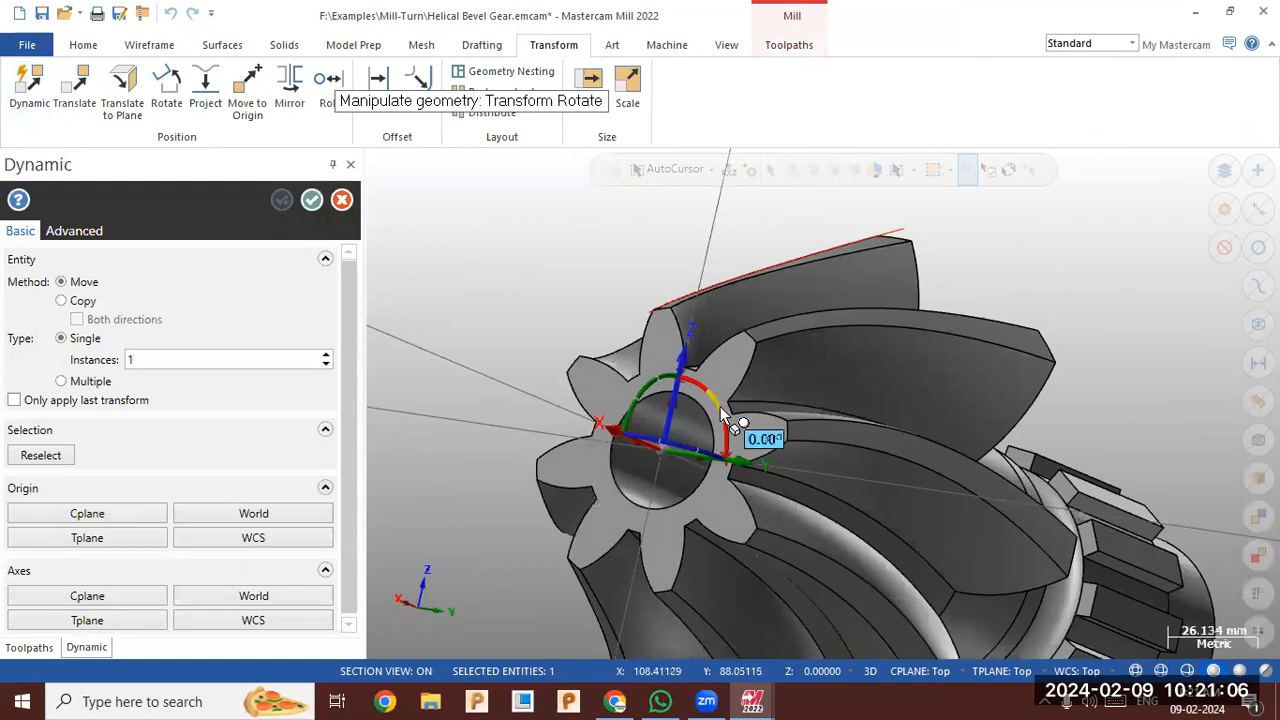
click(718, 407)
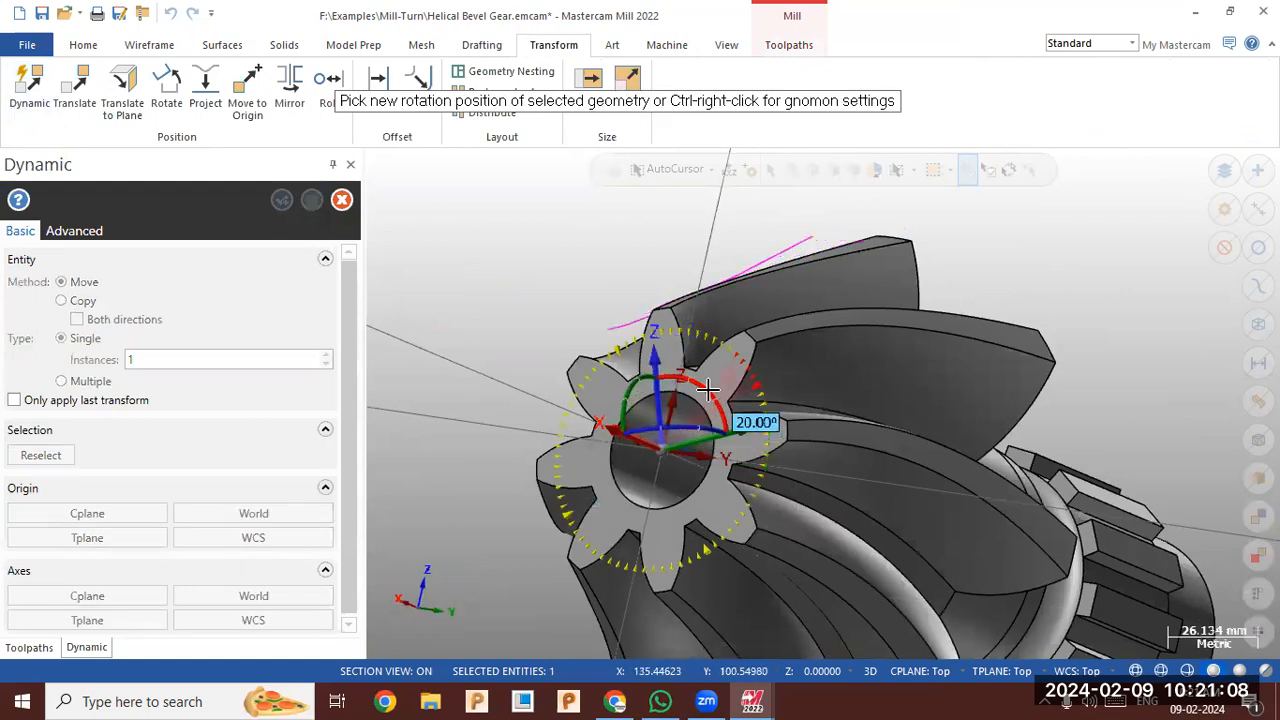
click(709, 391)
middle_drag(709, 391, 675, 395)
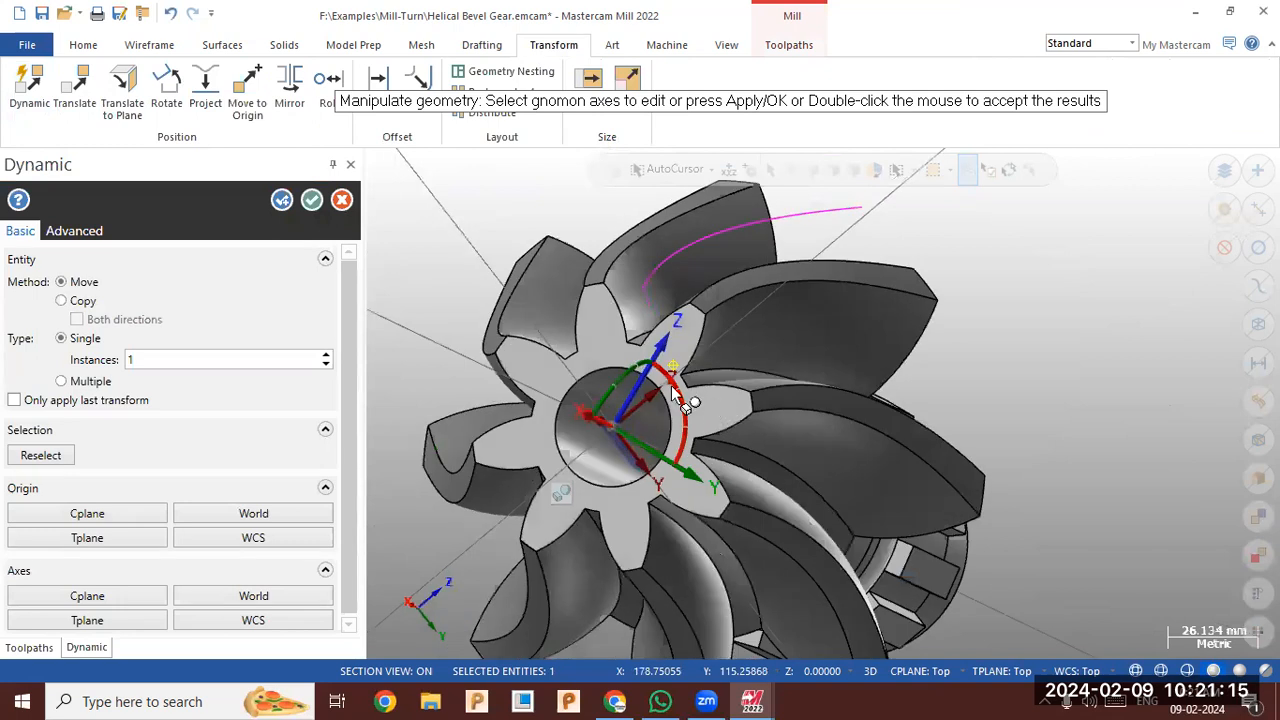
click(312, 200)
Undo the rotation of the tip-edge curve
scroll(615, 395, down, 4)
right_click(446, 302)
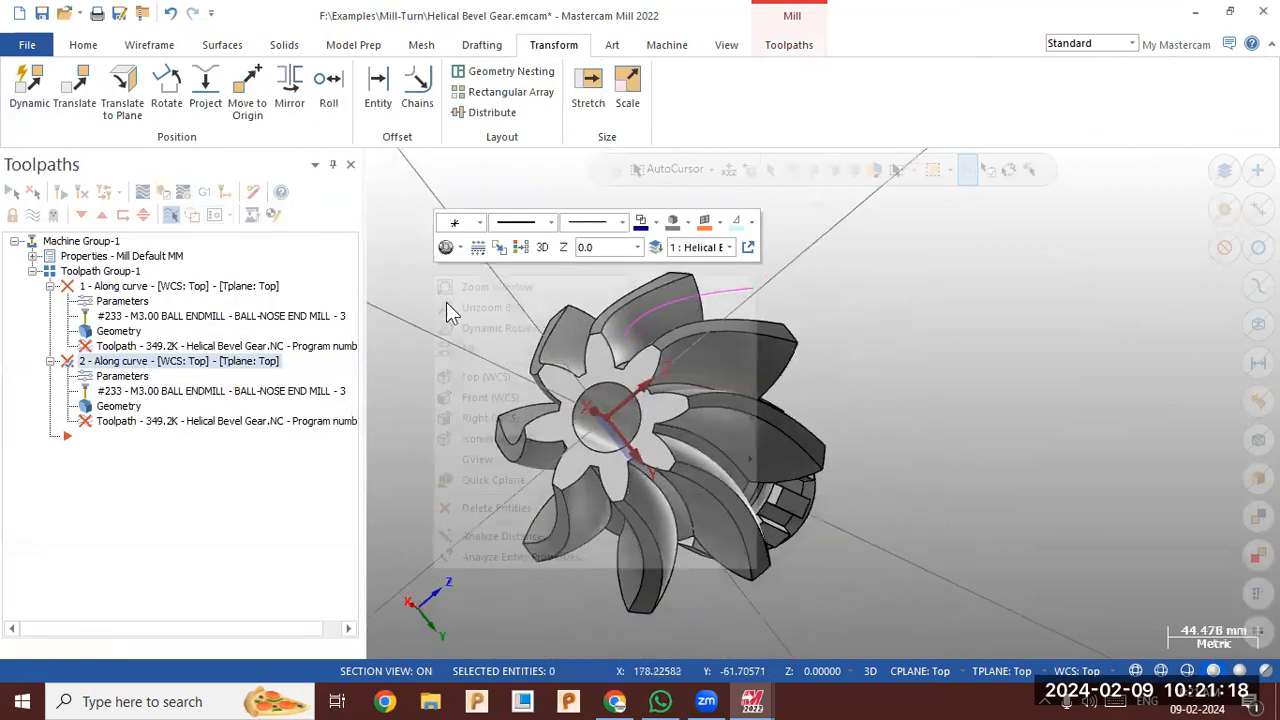
click(368, 240)
click(170, 14)
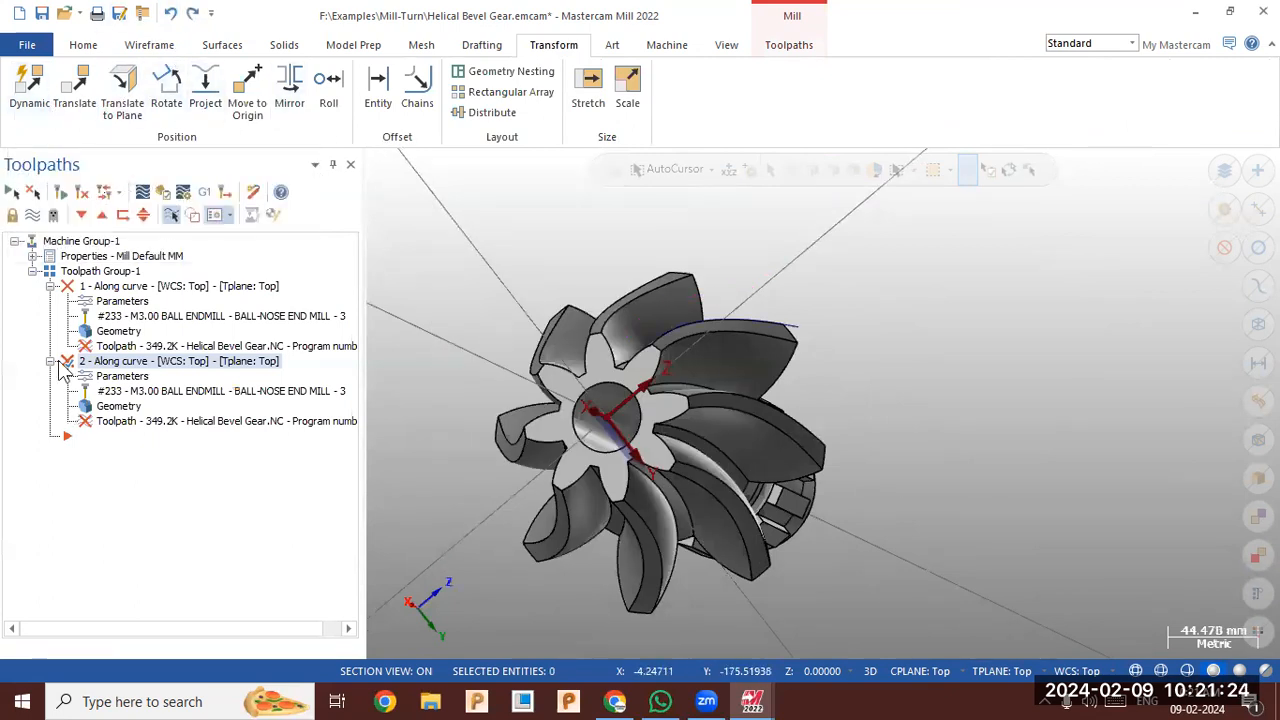
Copy the tip-edge curve with Dynamic transform, rotating a single instance about 20° around the gear's X axis into the tooth gap
click(27, 97)
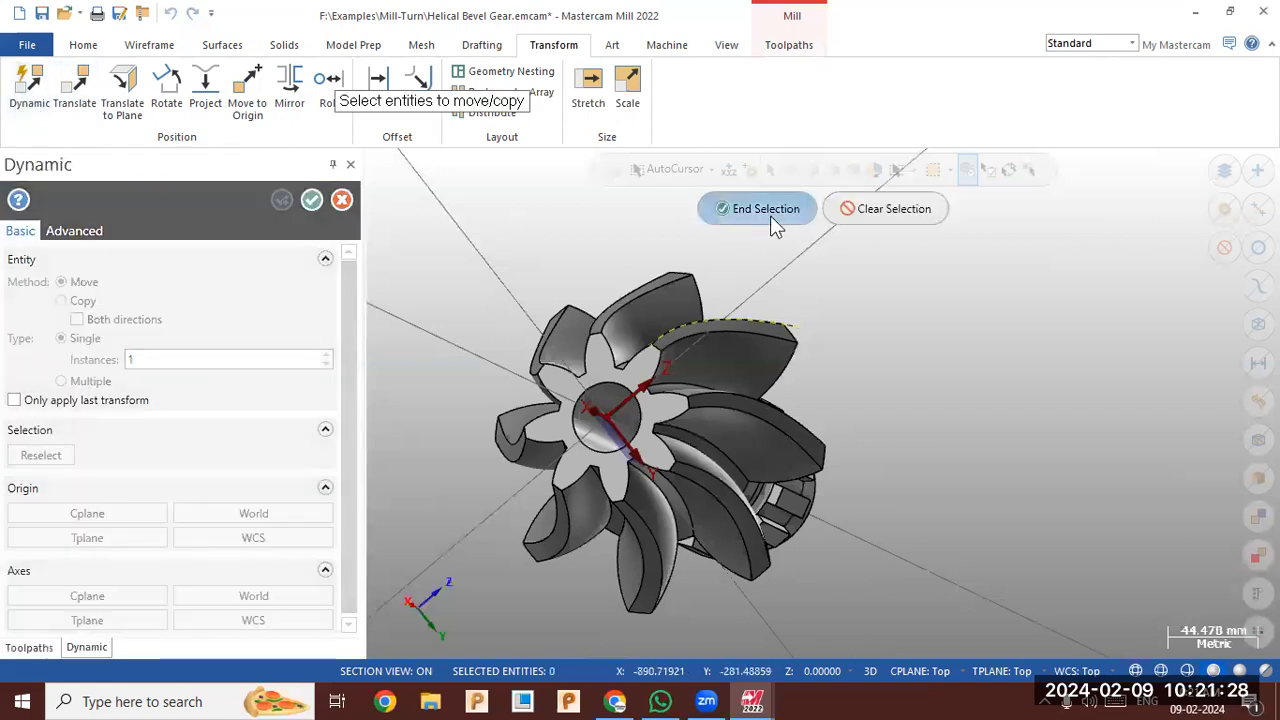
click(770, 215)
click(617, 420)
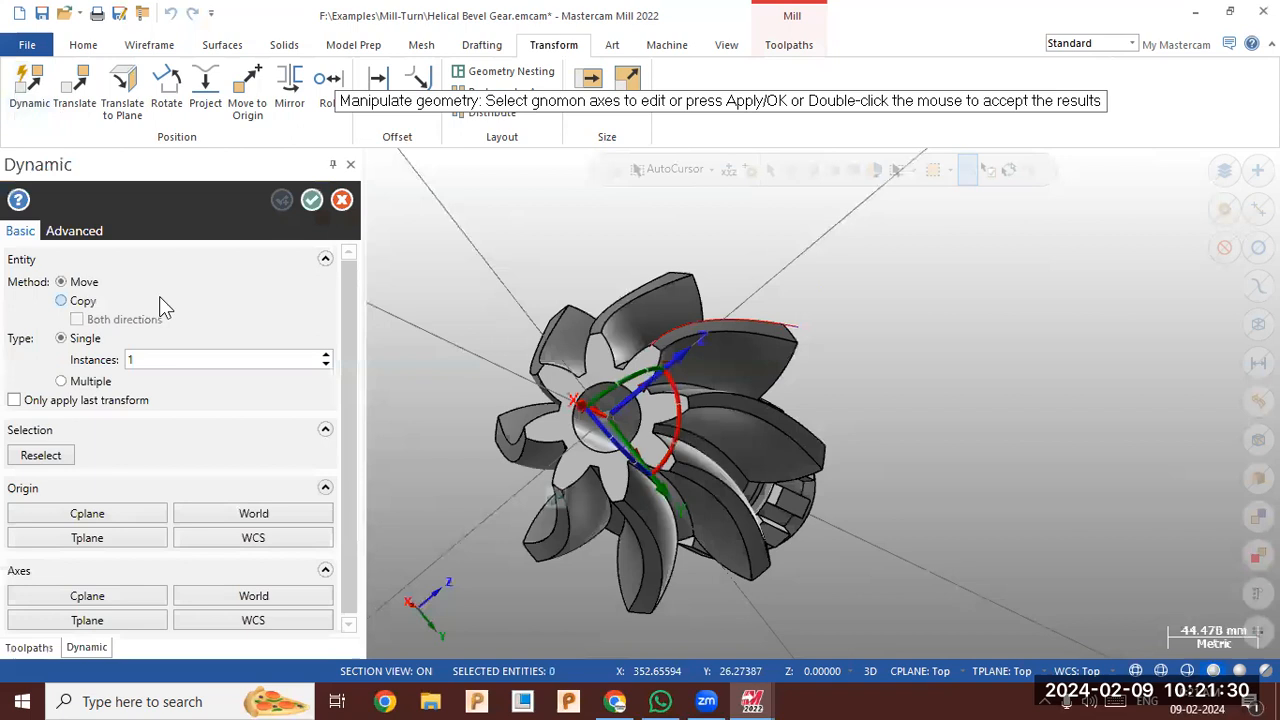
click(76, 303)
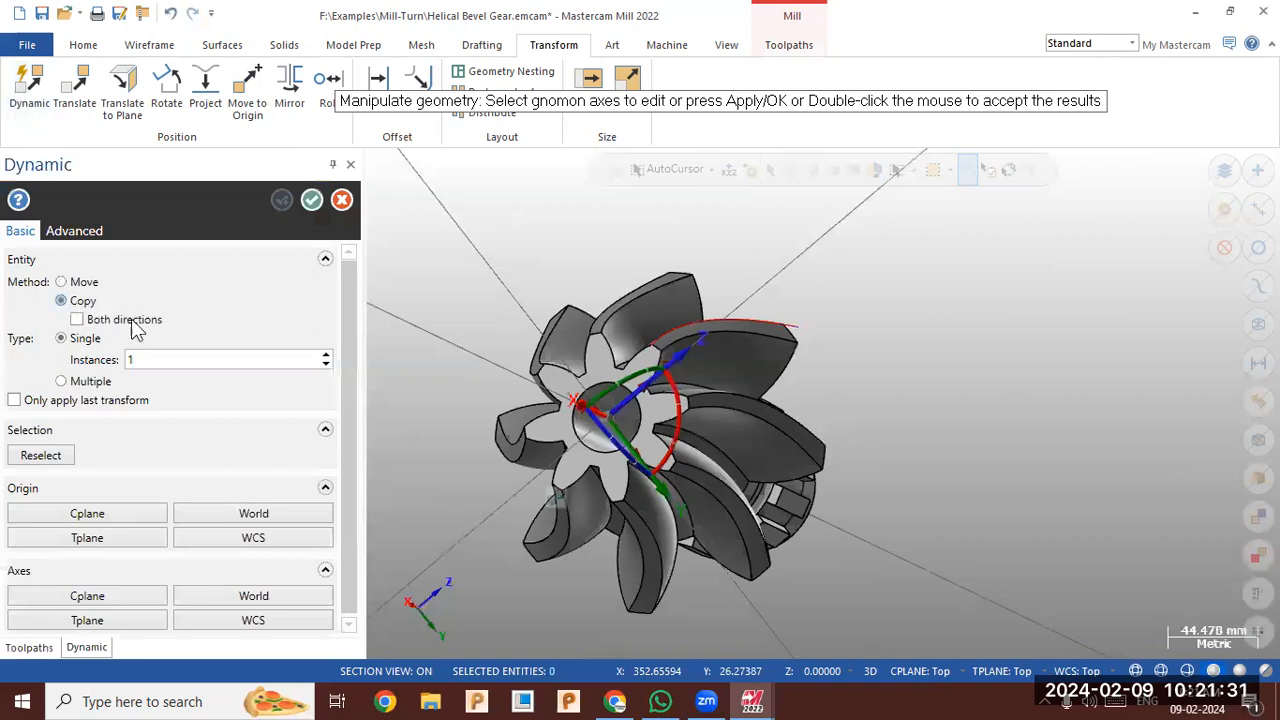
click(677, 425)
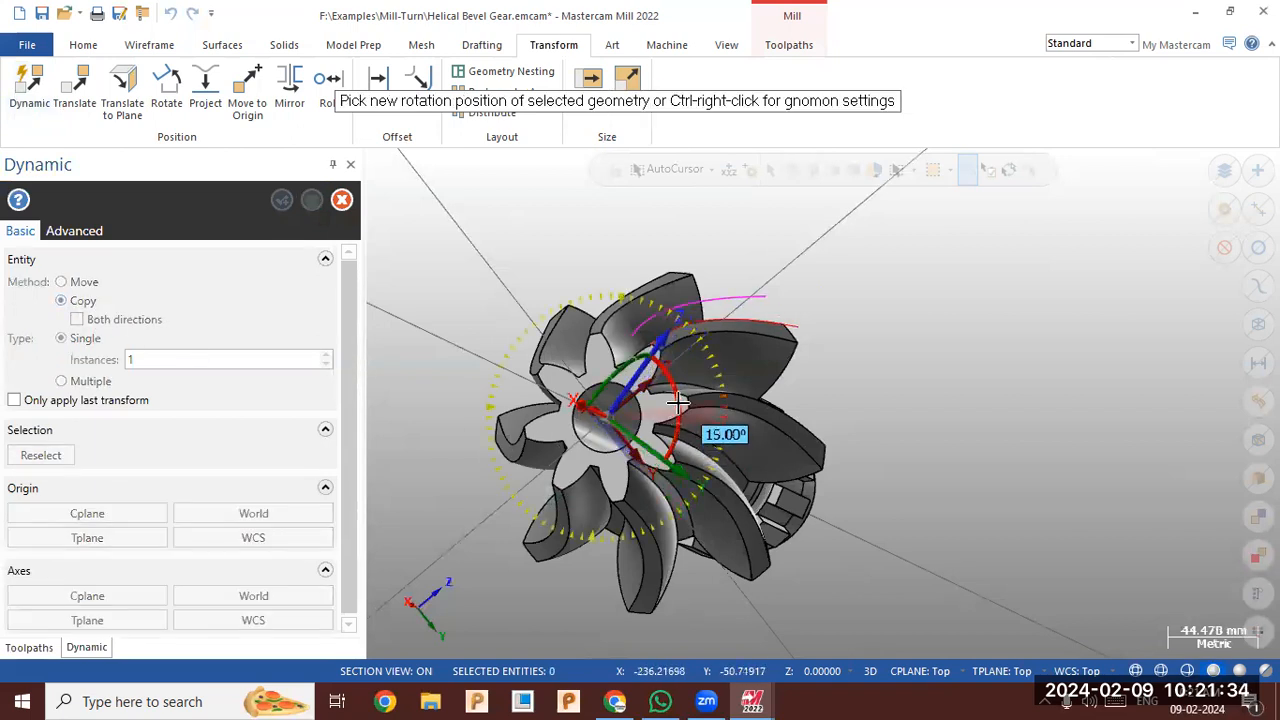
click(675, 398)
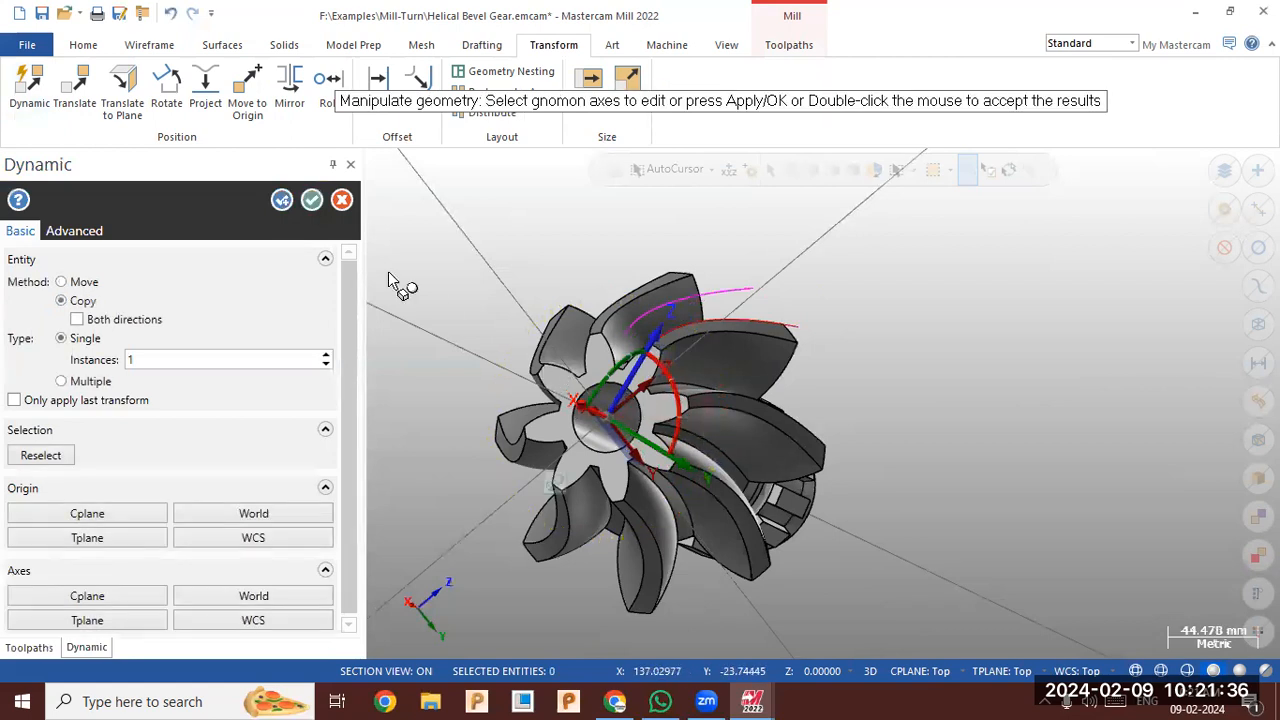
click(313, 204)
Start a third multiaxis Along Curve toolpath with the 3 mm ball-nose end mill and open its cut pattern settings
middle_drag(464, 258, 412, 372)
scroll(389, 514, up, 2)
scroll(389, 514, up, 3)
scroll(451, 471, up, 2)
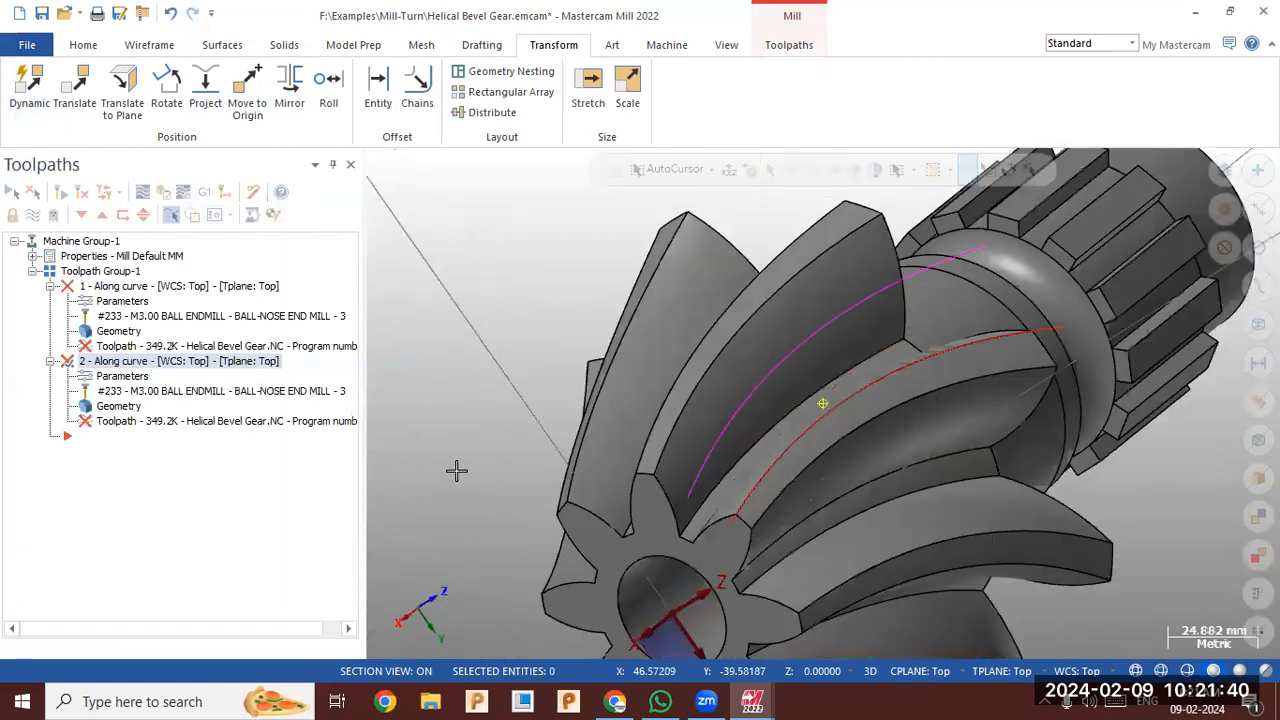
middle_drag(398, 448, 397, 419)
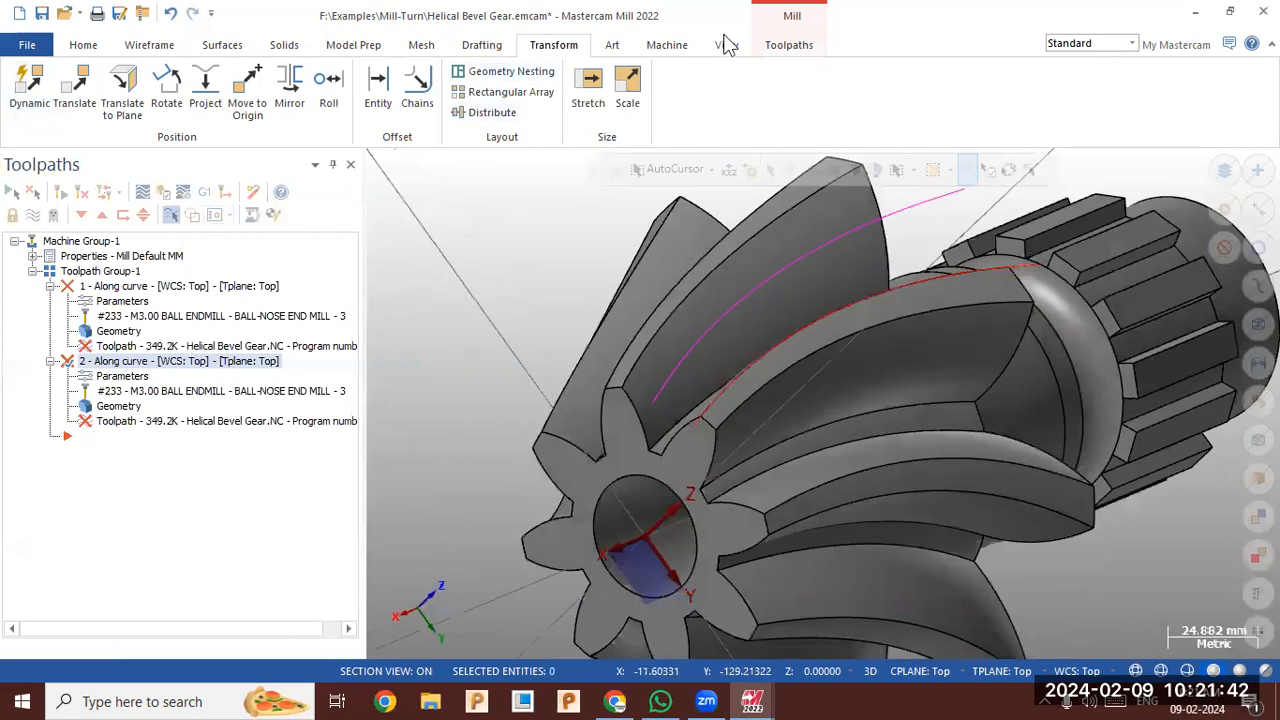
click(789, 44)
click(709, 95)
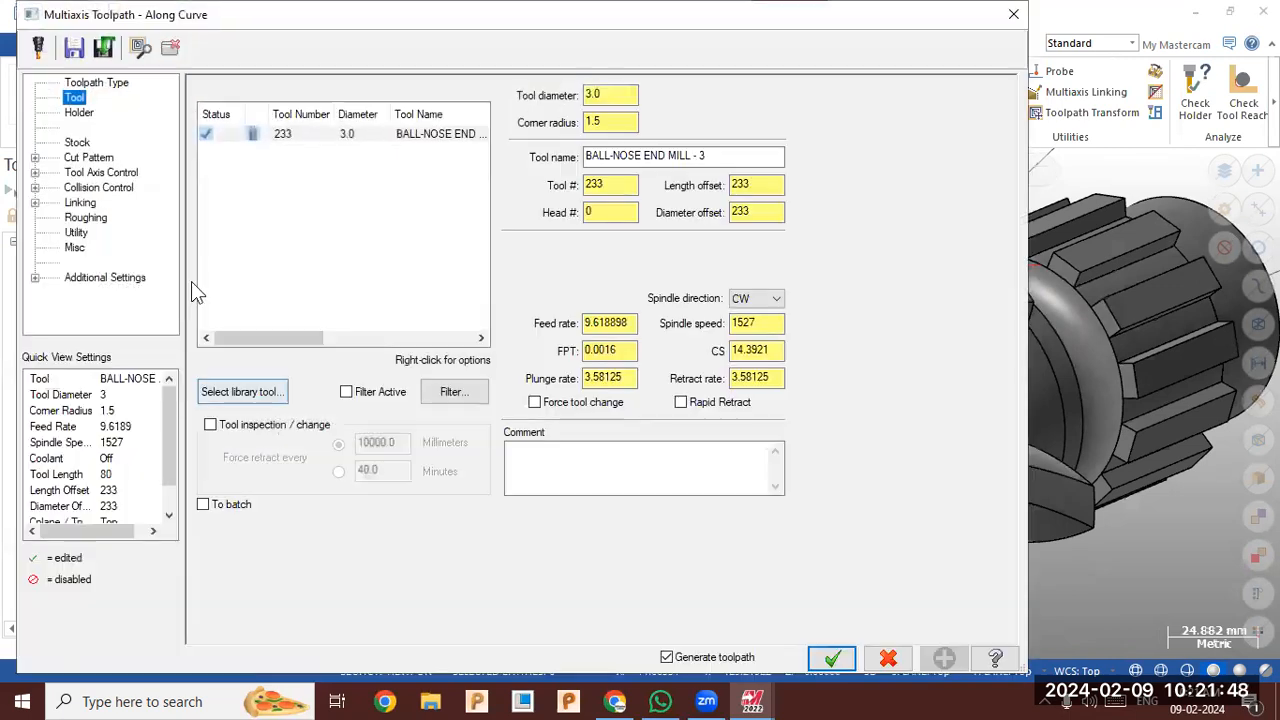
click(88, 158)
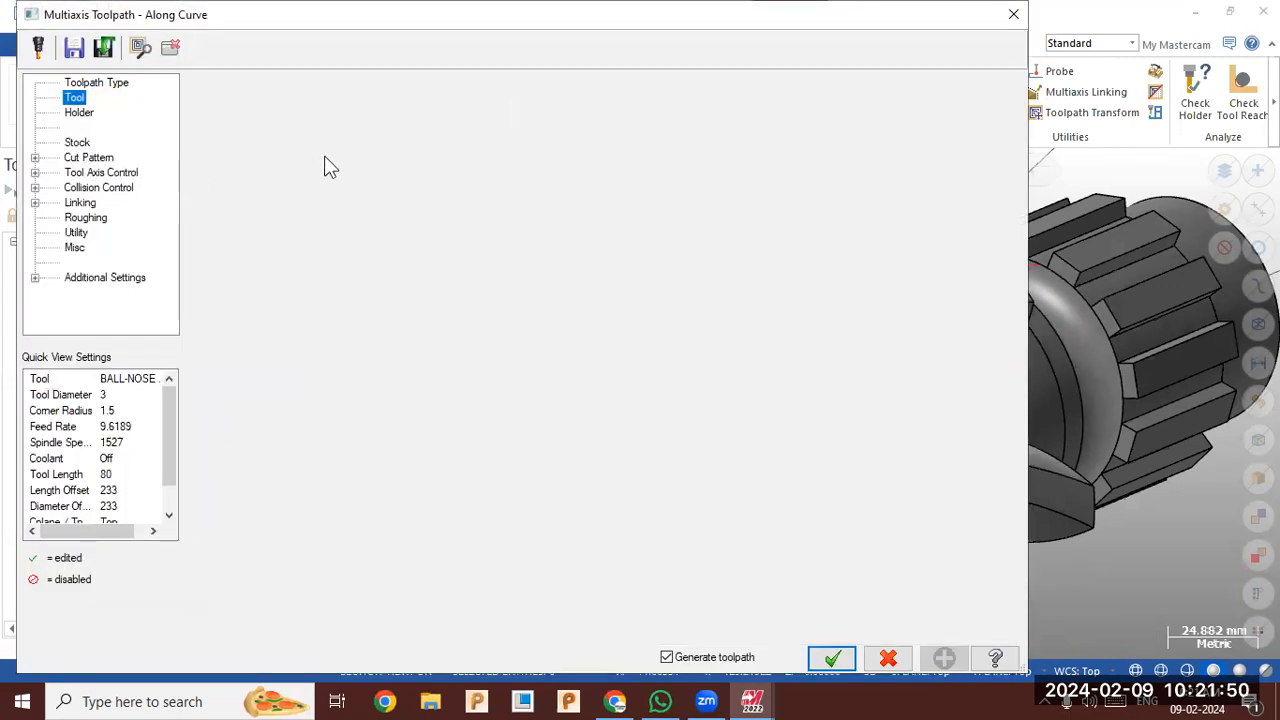
Set the solid edge along the root of the tooth gap, below the copied curve, as the lead curve
click(410, 121)
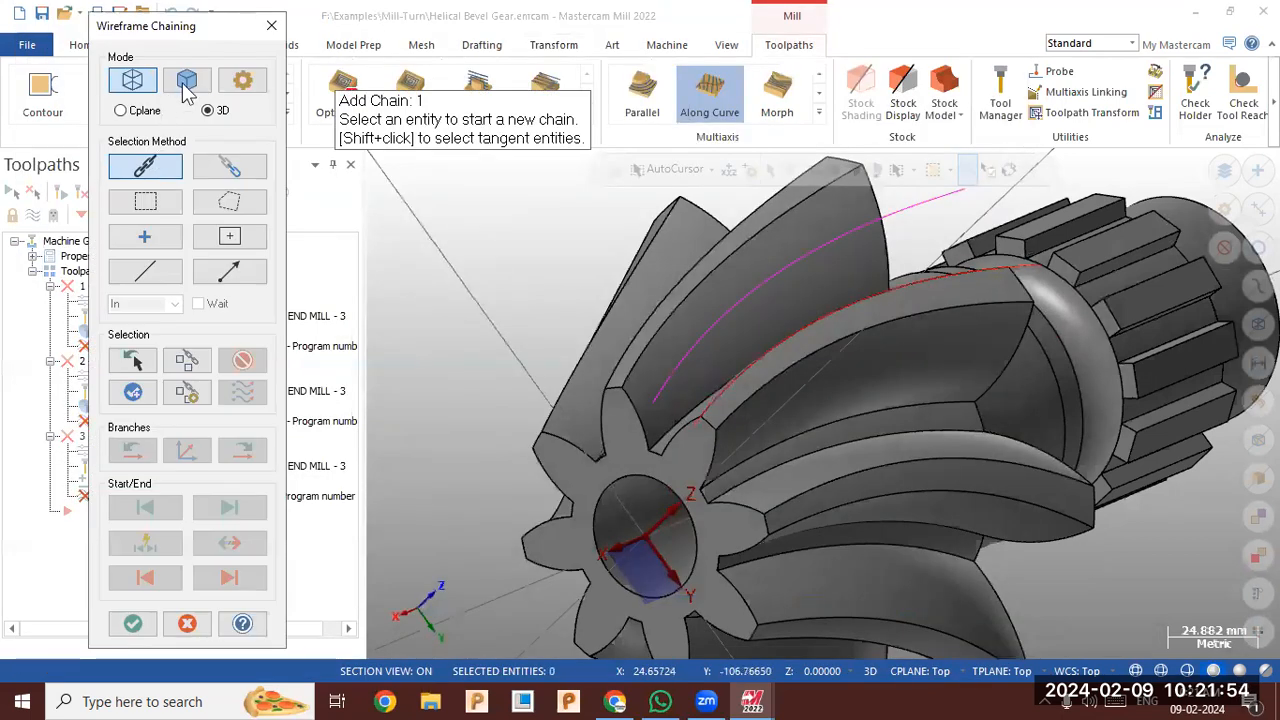
click(187, 80)
middle_drag(491, 311, 718, 490)
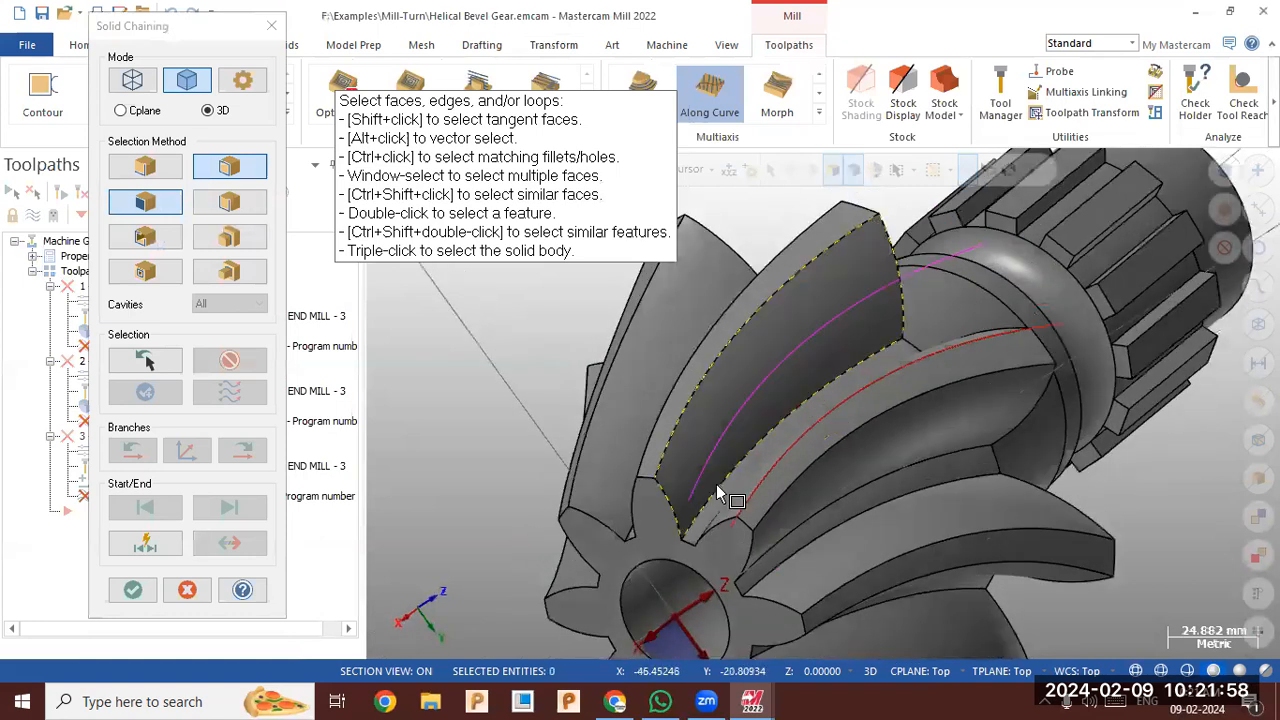
click(145, 166)
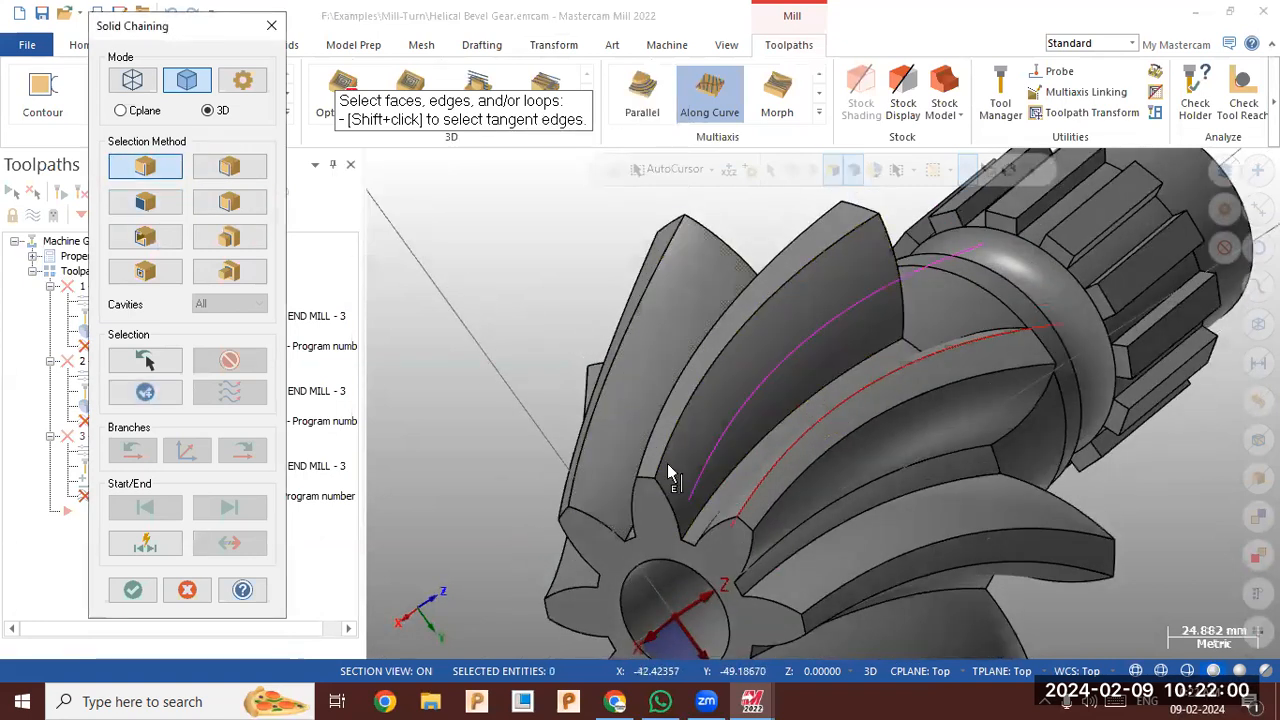
click(718, 490)
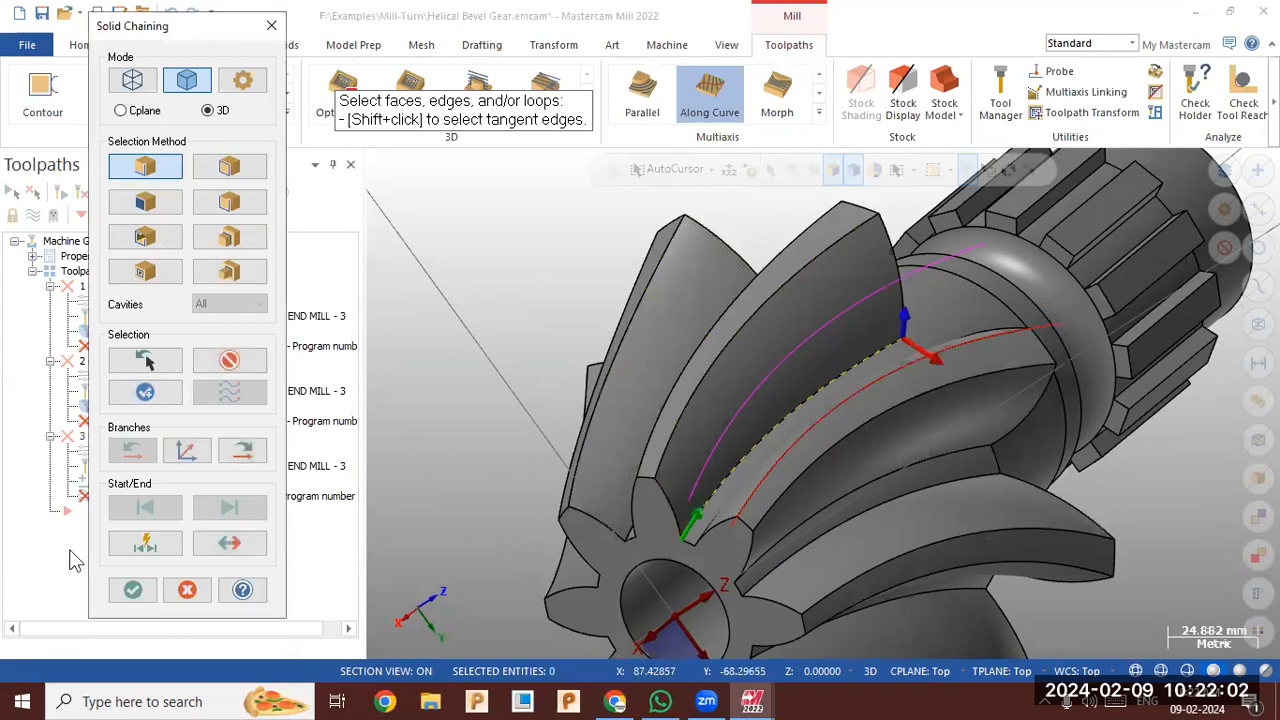
click(130, 589)
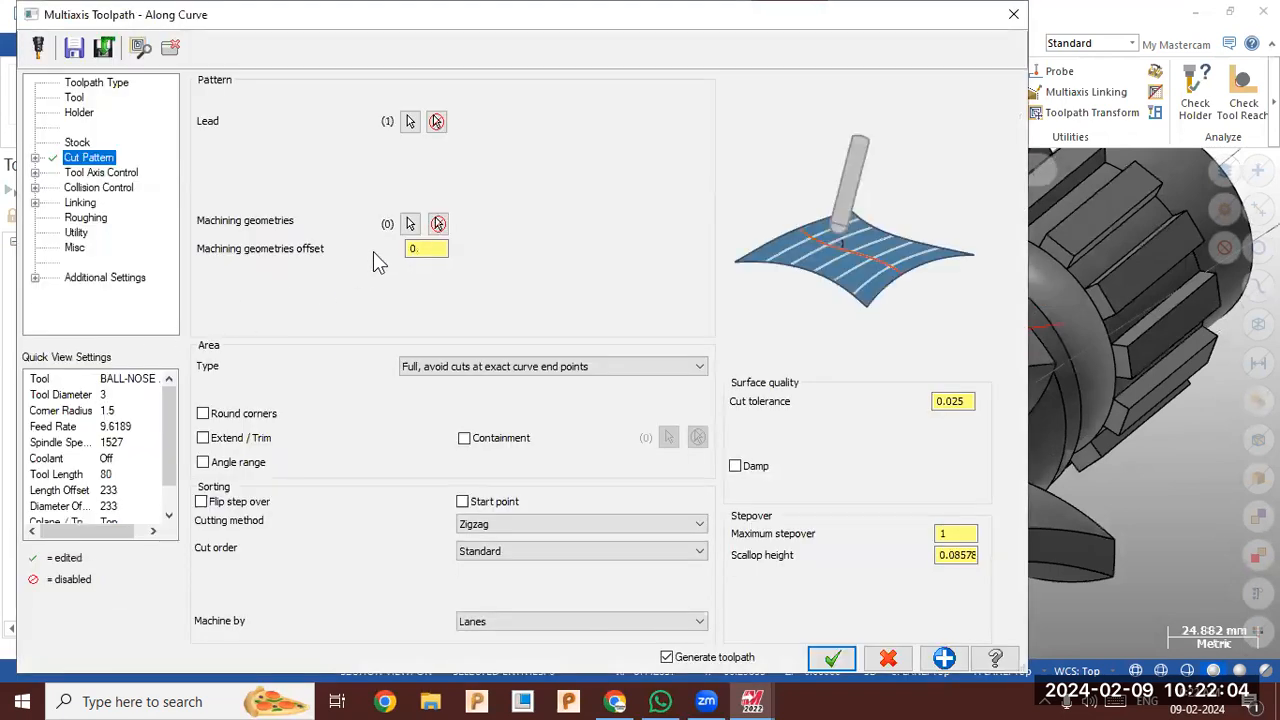
Select the tooth-gap face beside the root edge as the machining geometry
click(410, 224)
click(705, 512)
click(757, 209)
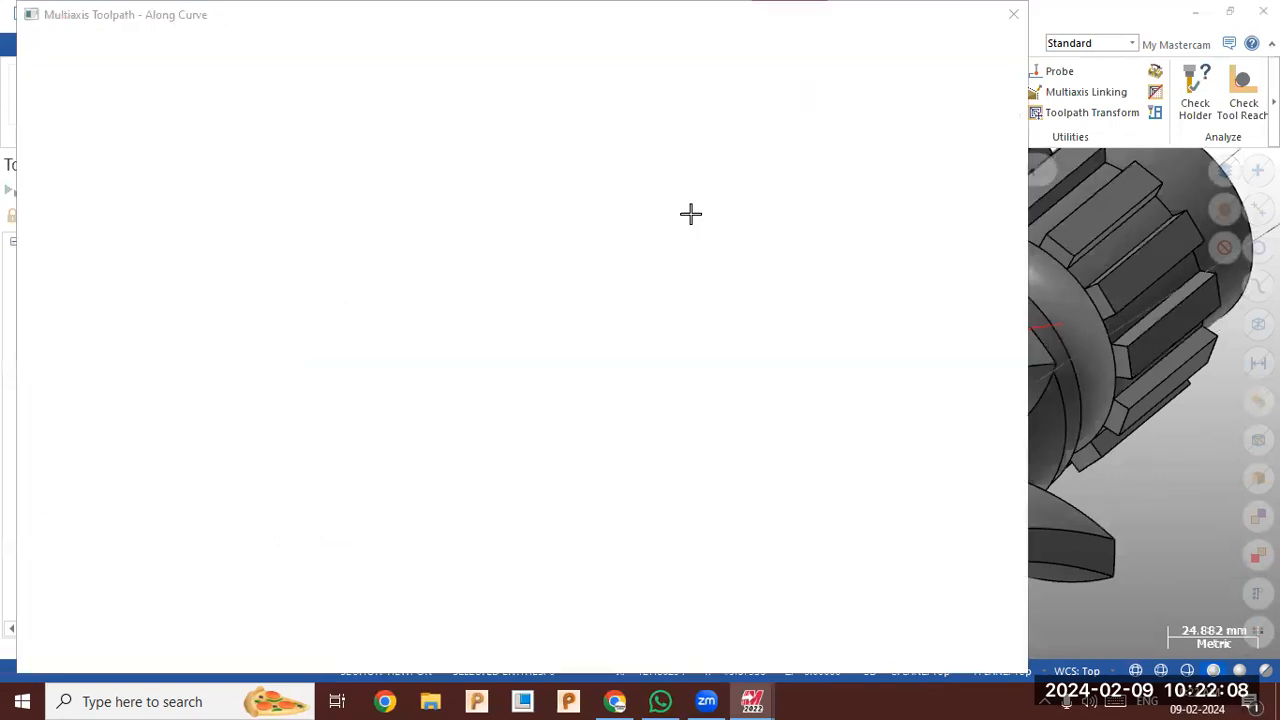
Set the output format to 4 Axis and the tool axis control to From Chain
click(91, 172)
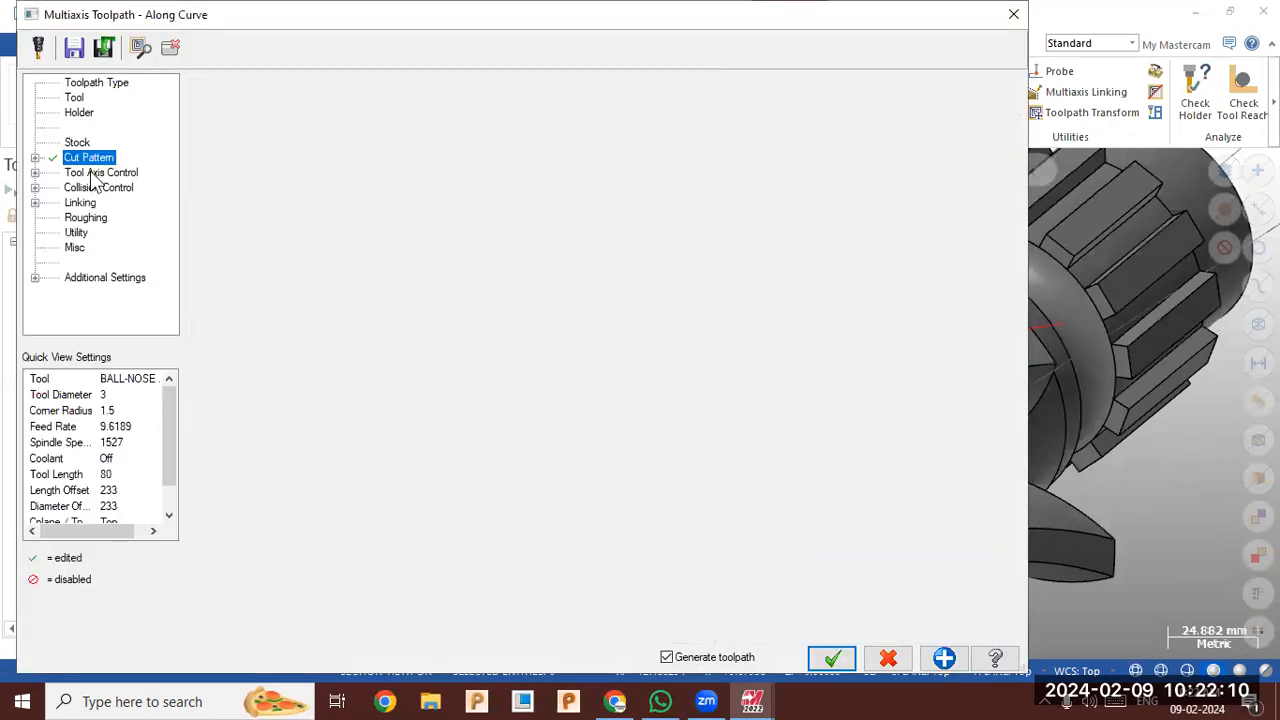
click(386, 95)
click(386, 99)
click(394, 141)
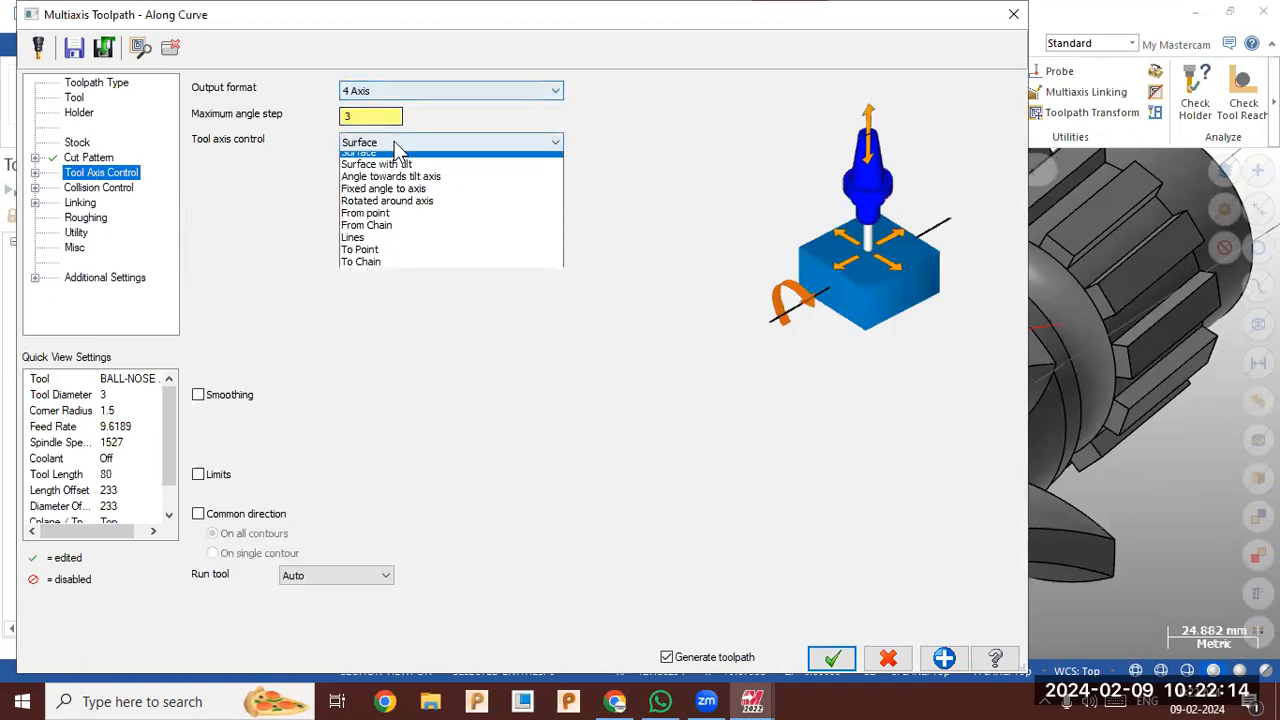
click(370, 232)
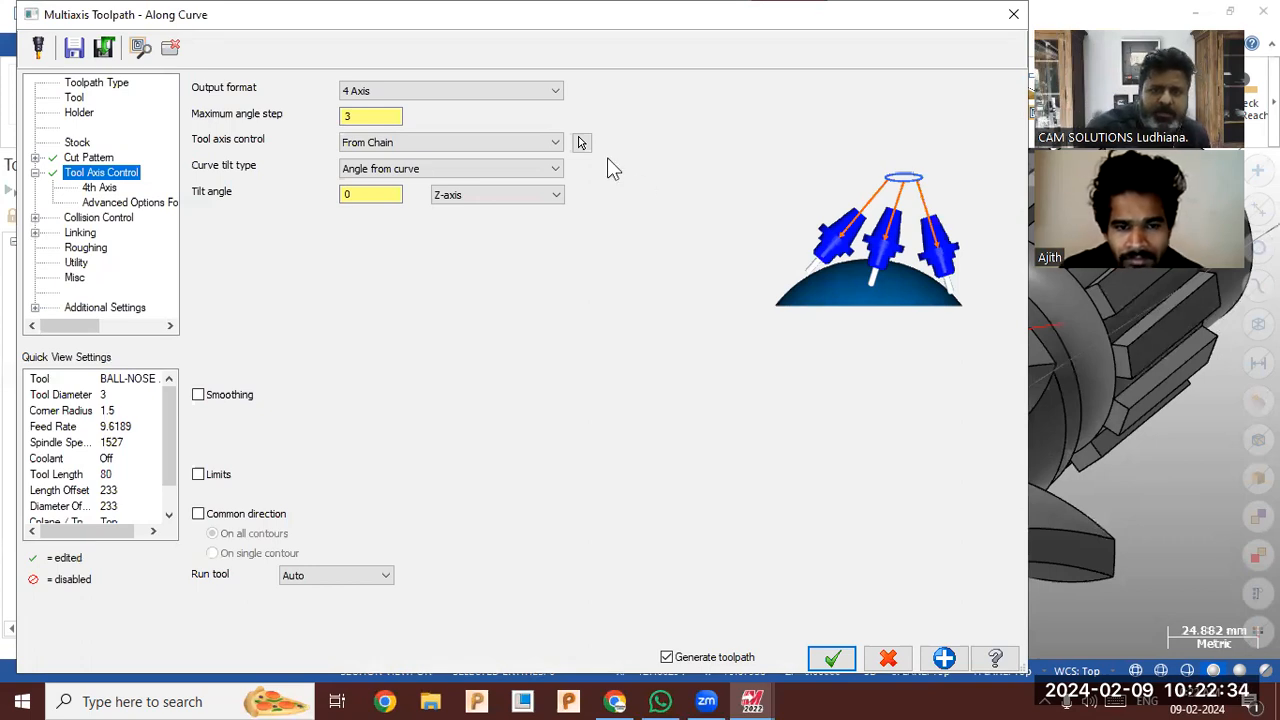
Select the copied wireframe curve above the tooth gap as the tool axis control chain
click(581, 142)
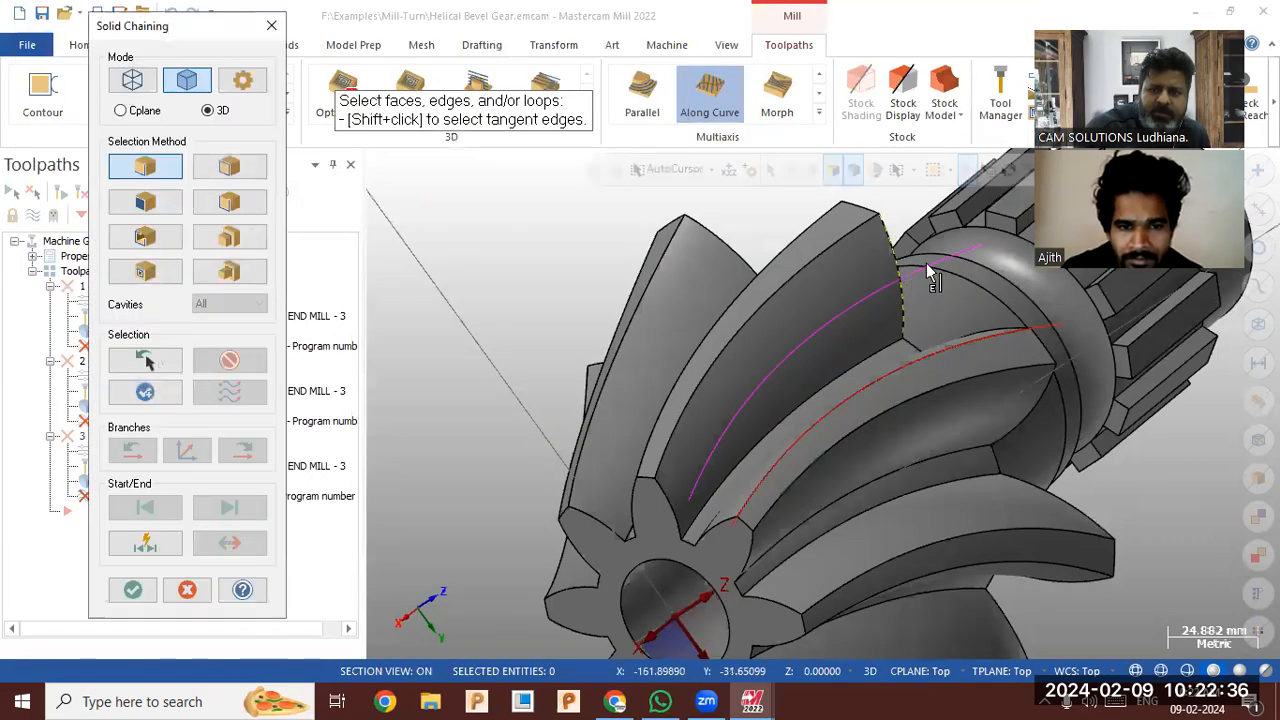
mouse_move(702, 261)
middle_down()
mouse_move(678, 232)
mouse_move(612, 230)
middle_up()
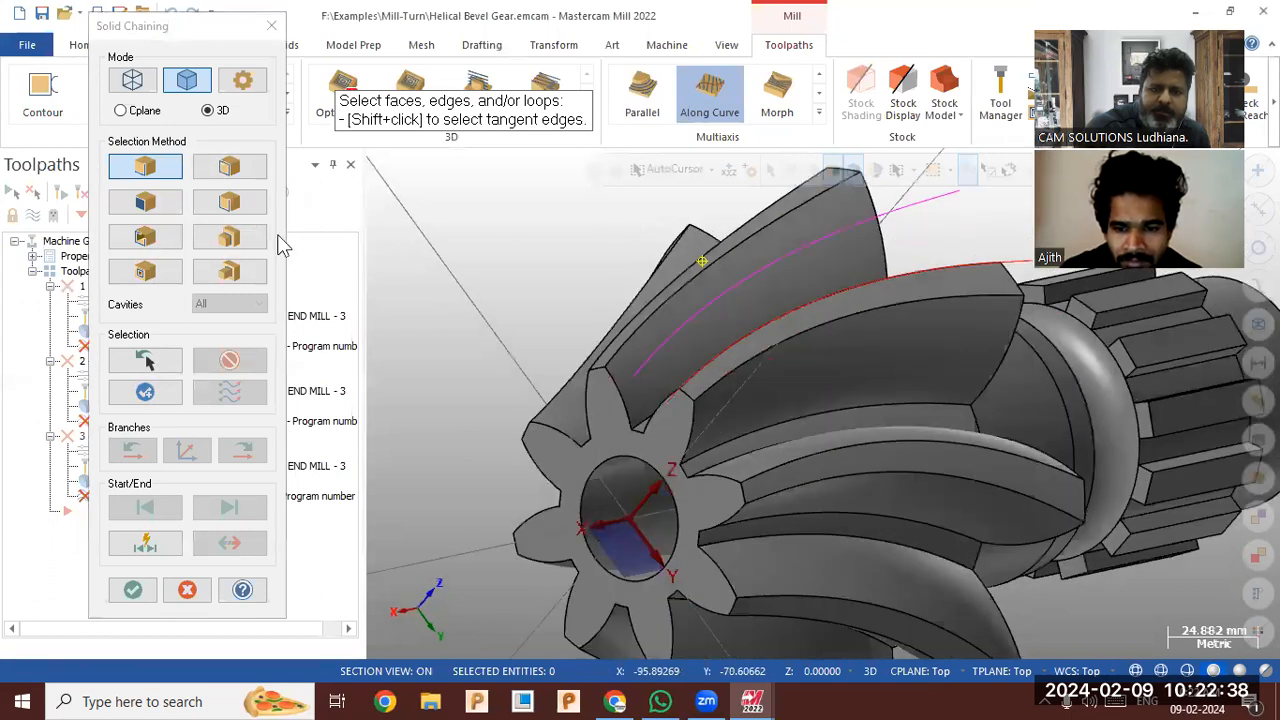
click(132, 80)
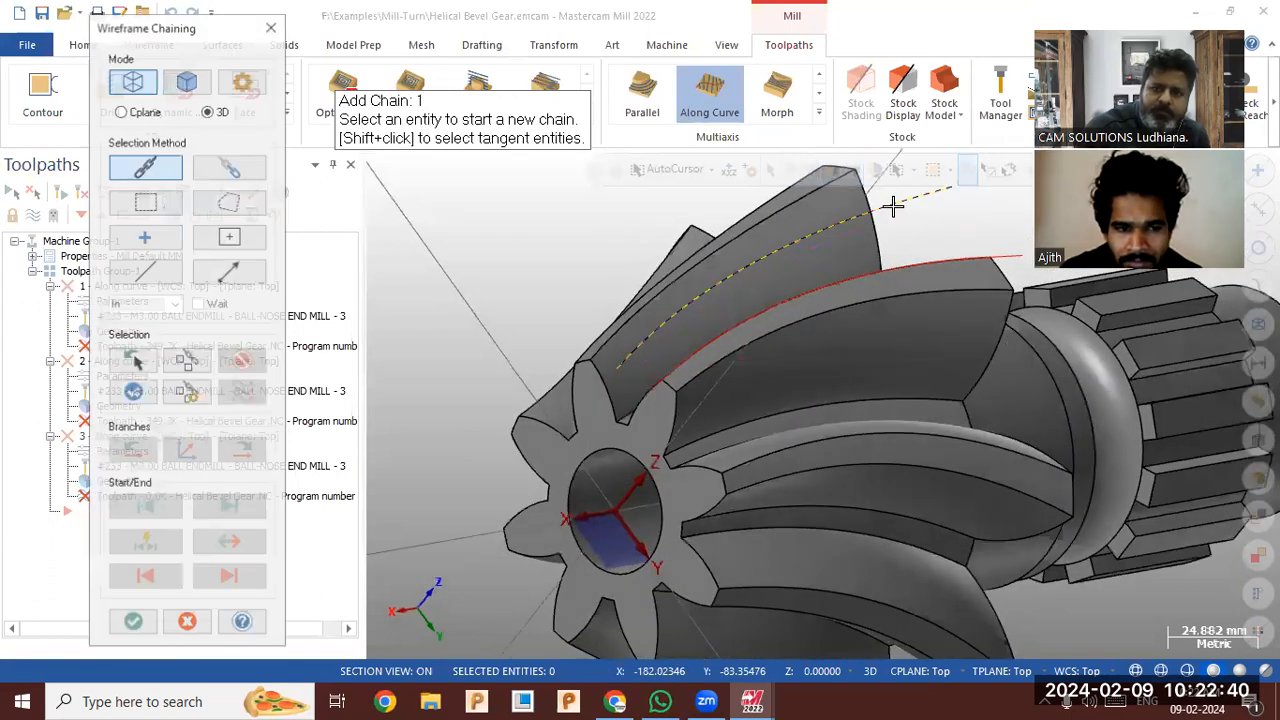
click(892, 205)
click(132, 624)
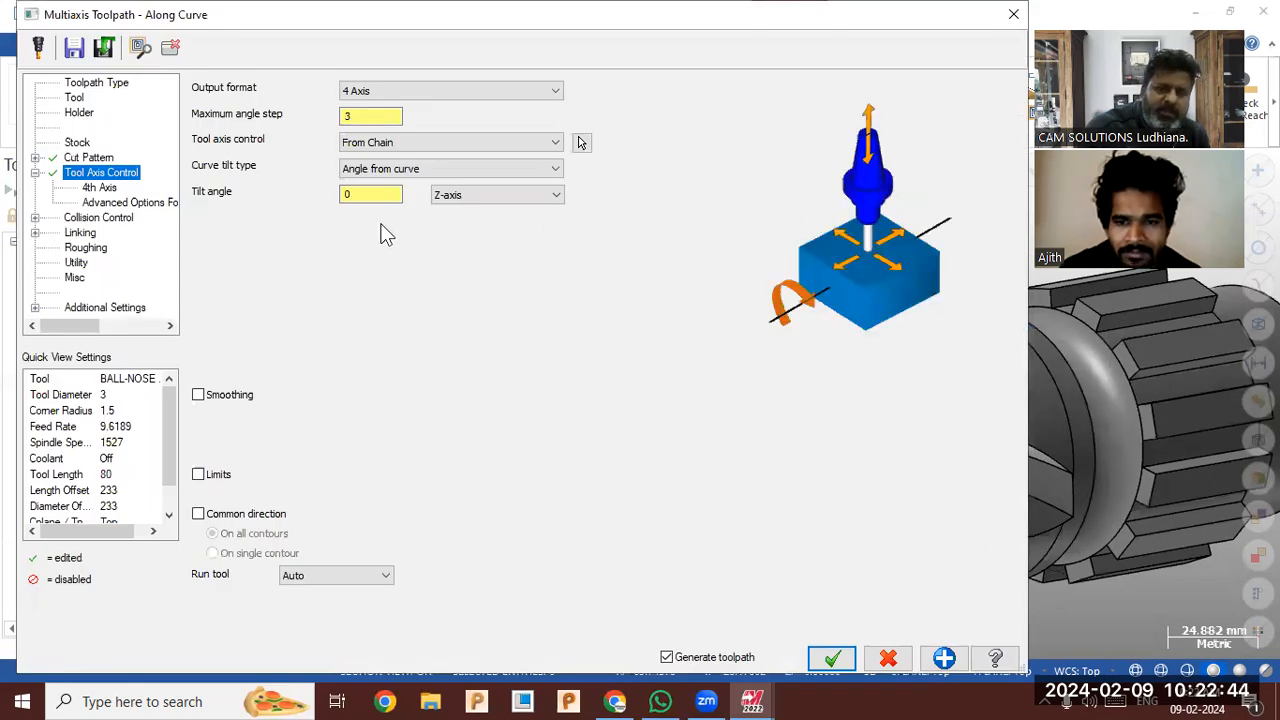
Set the tilt angle's reference axis to X-axis and generate the third Along Curve toolpath
click(487, 204)
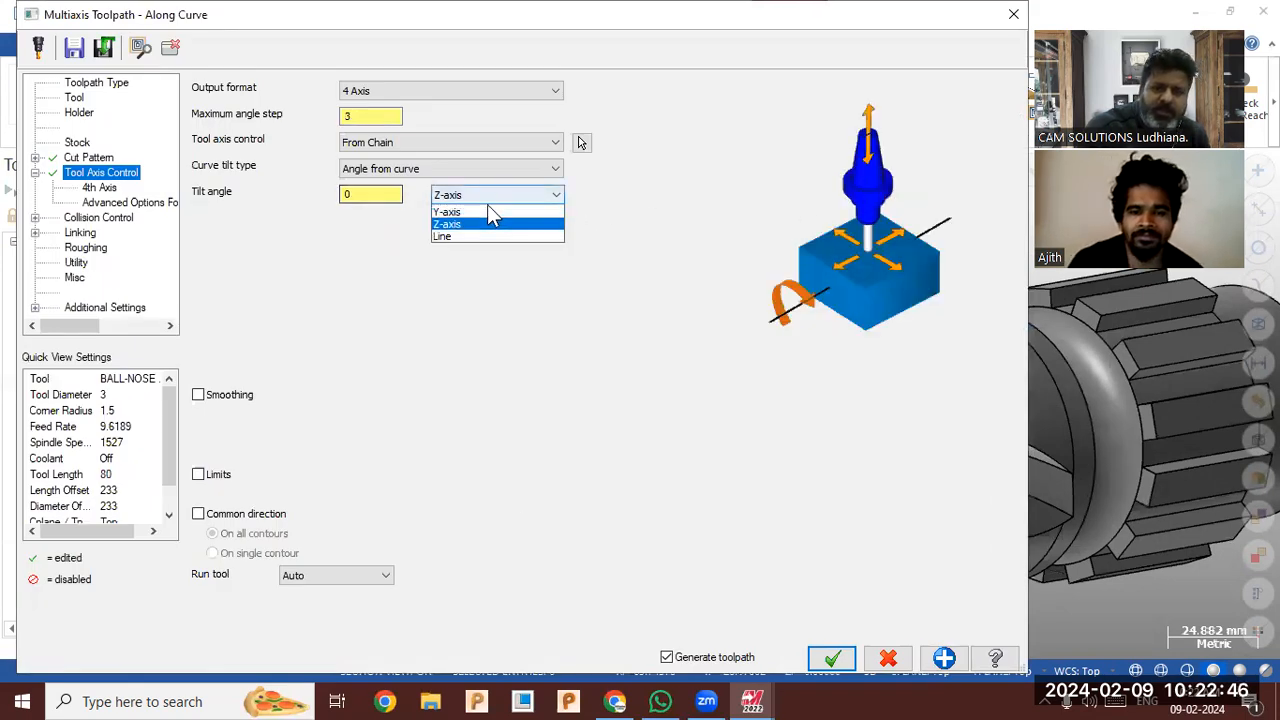
click(476, 223)
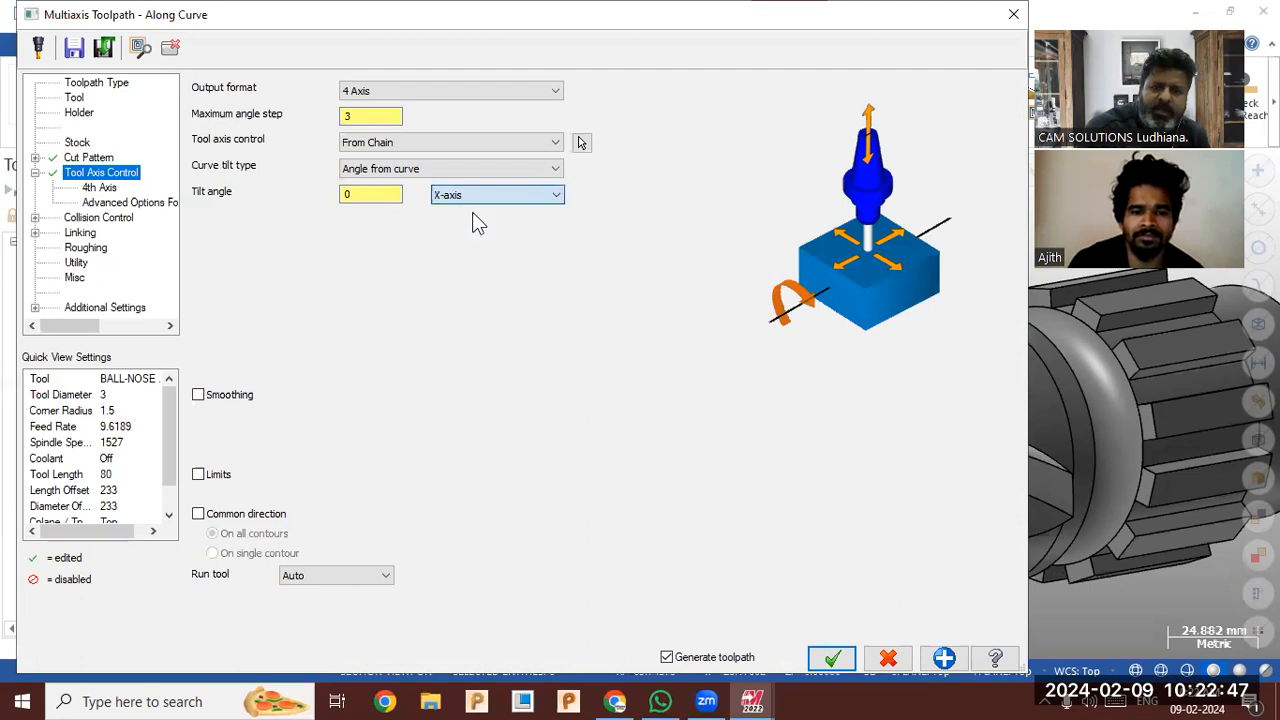
click(831, 660)
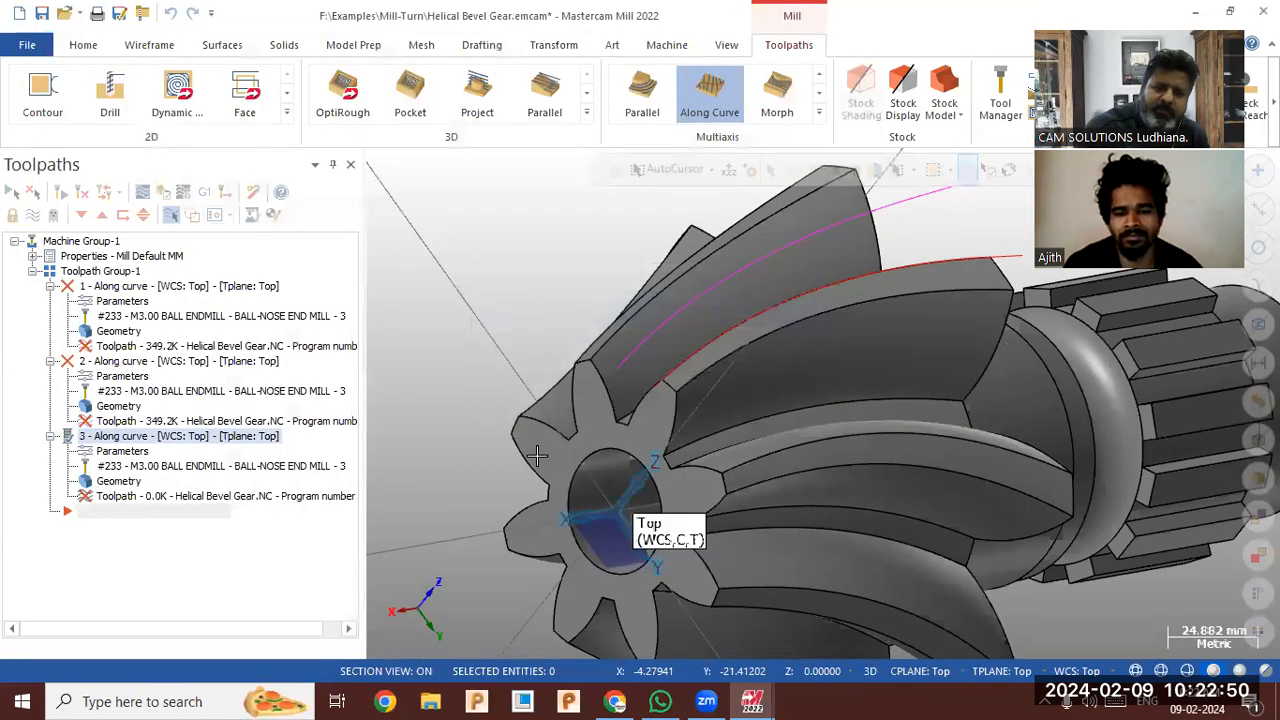
Backplot the third Along Curve toolpath and examine the tool's tilt and motion through the tooth gap from several angles
scroll(463, 419, down, 1)
mouse_move(466, 420)
middle_down()
mouse_move(475, 431)
mouse_move(457, 434)
middle_up()
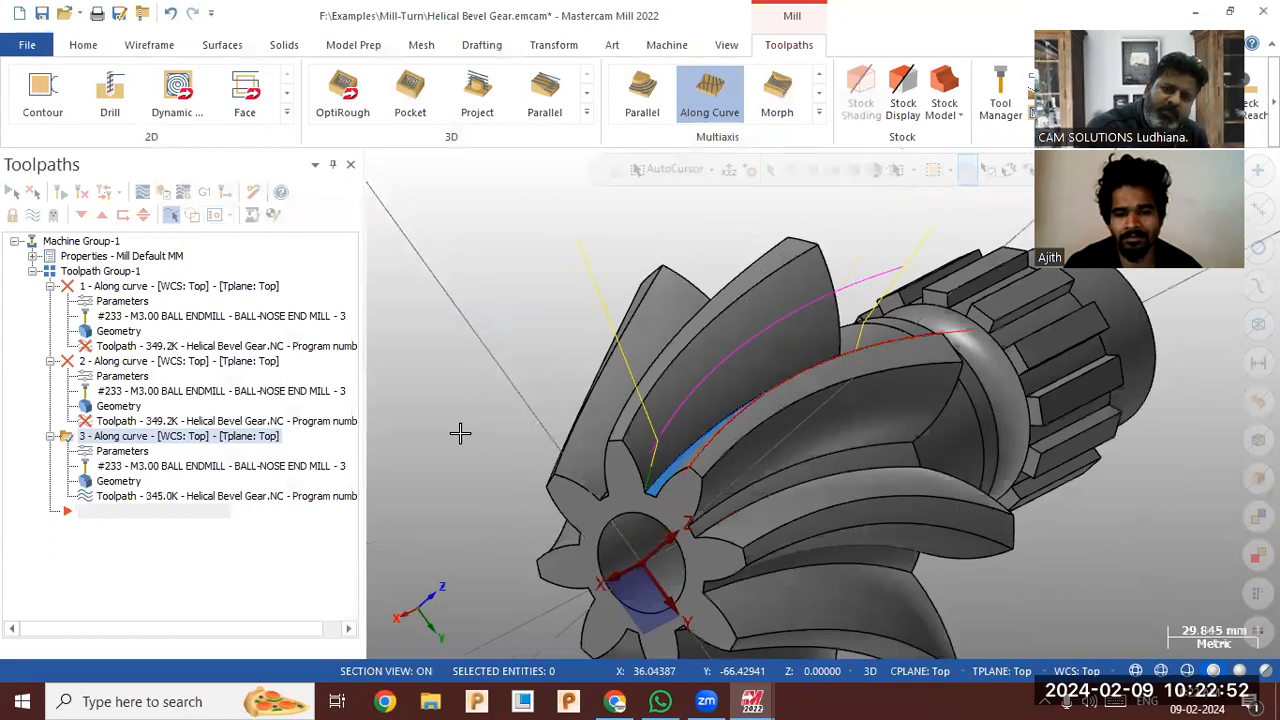
click(207, 497)
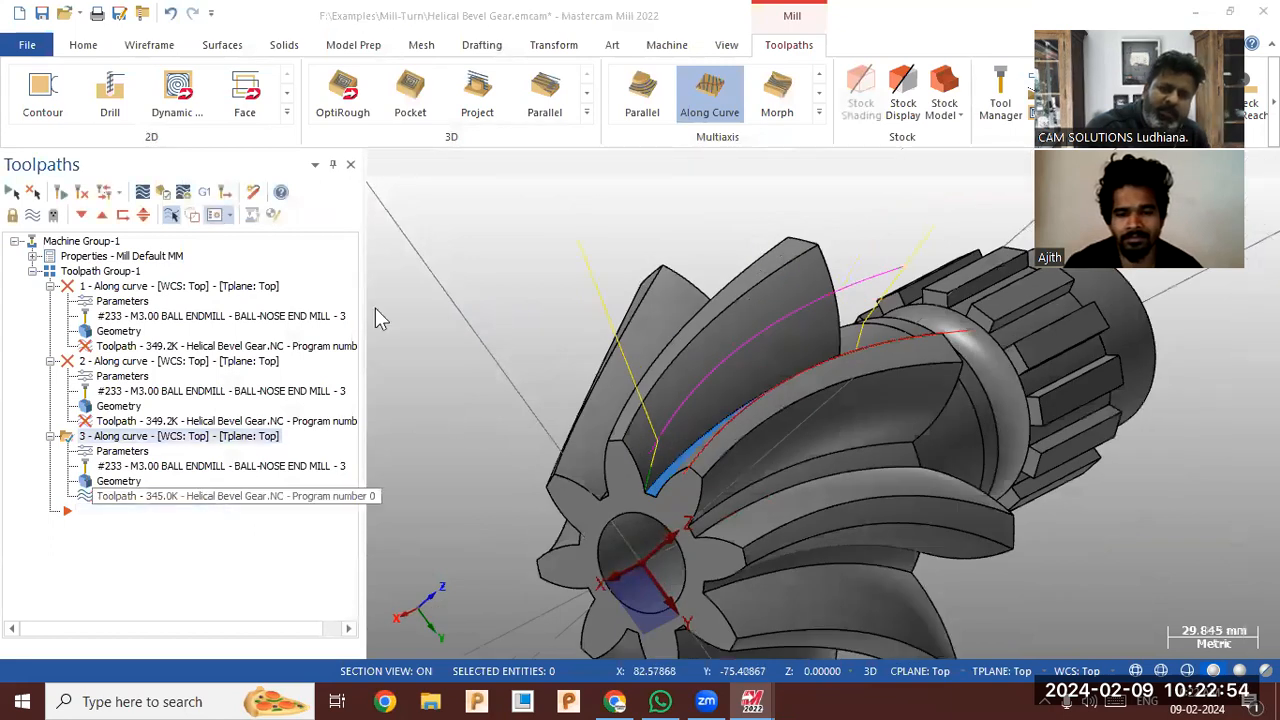
middle_drag(474, 364, 686, 395)
scroll(533, 380, down, 1)
scroll(686, 395, up, 1)
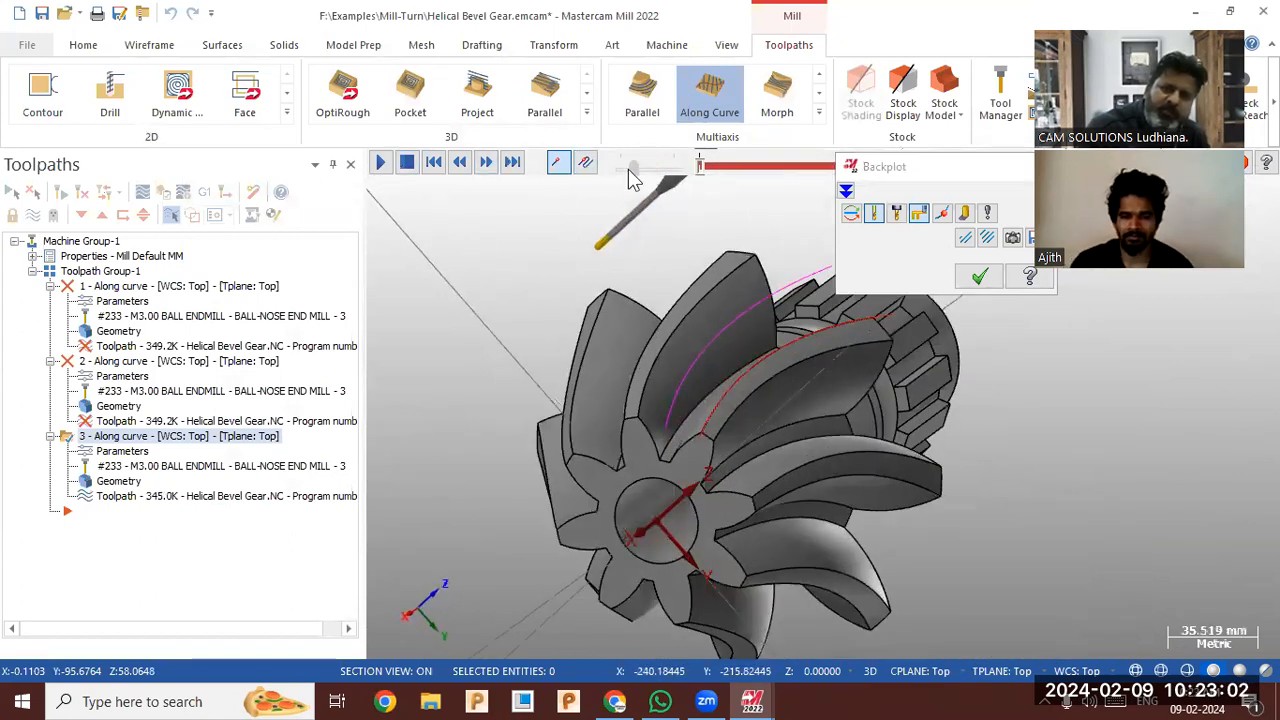
click(380, 163)
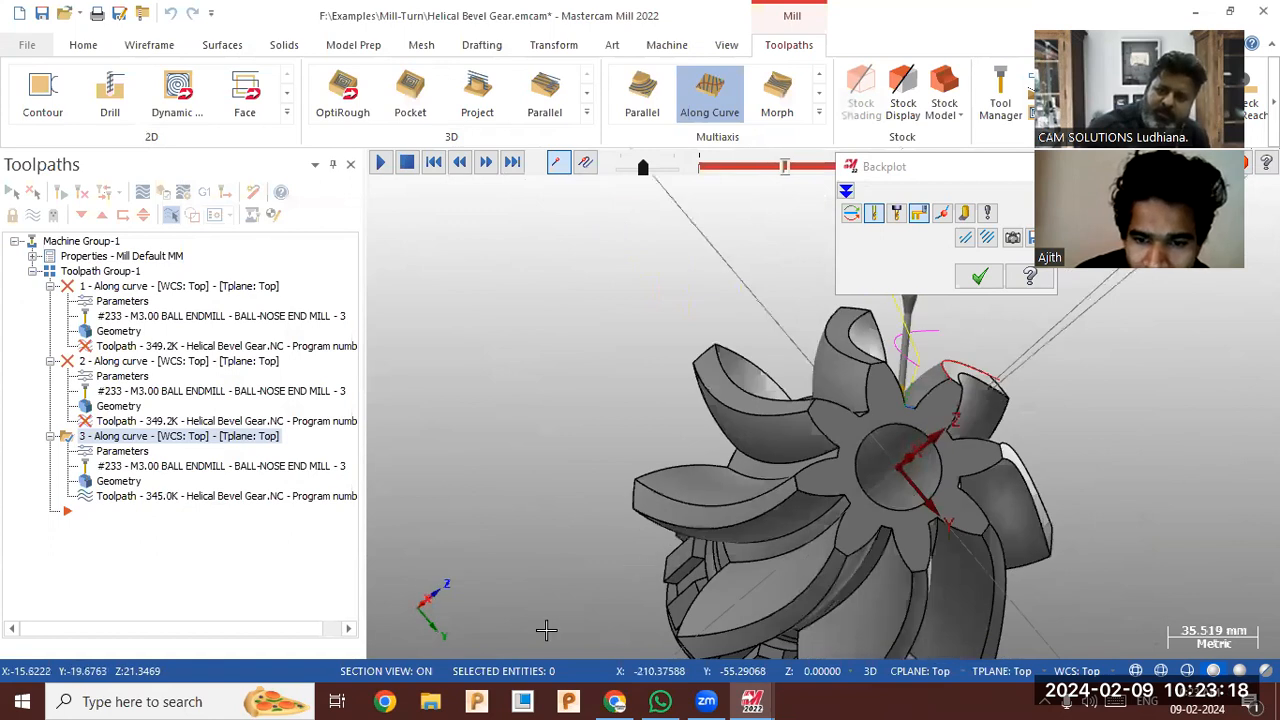
scroll(510, 560, down, 2)
scroll(591, 443, down, 1)
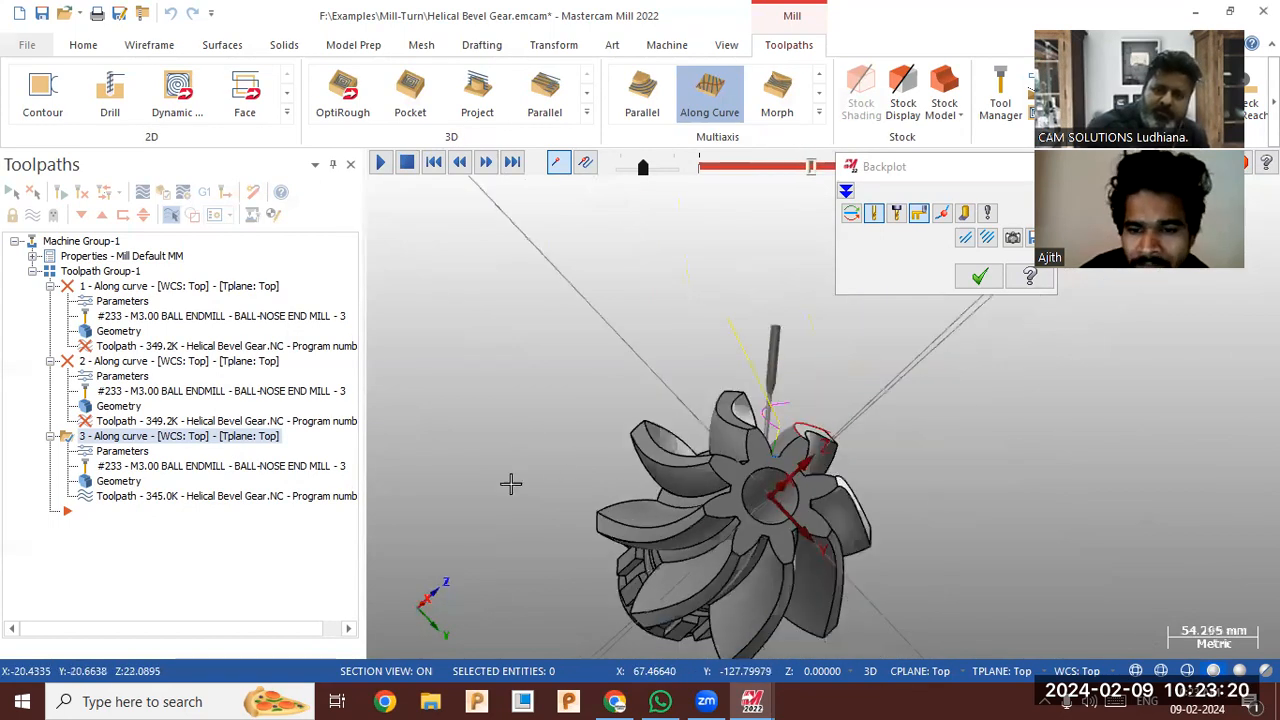
scroll(700, 640, up, 2)
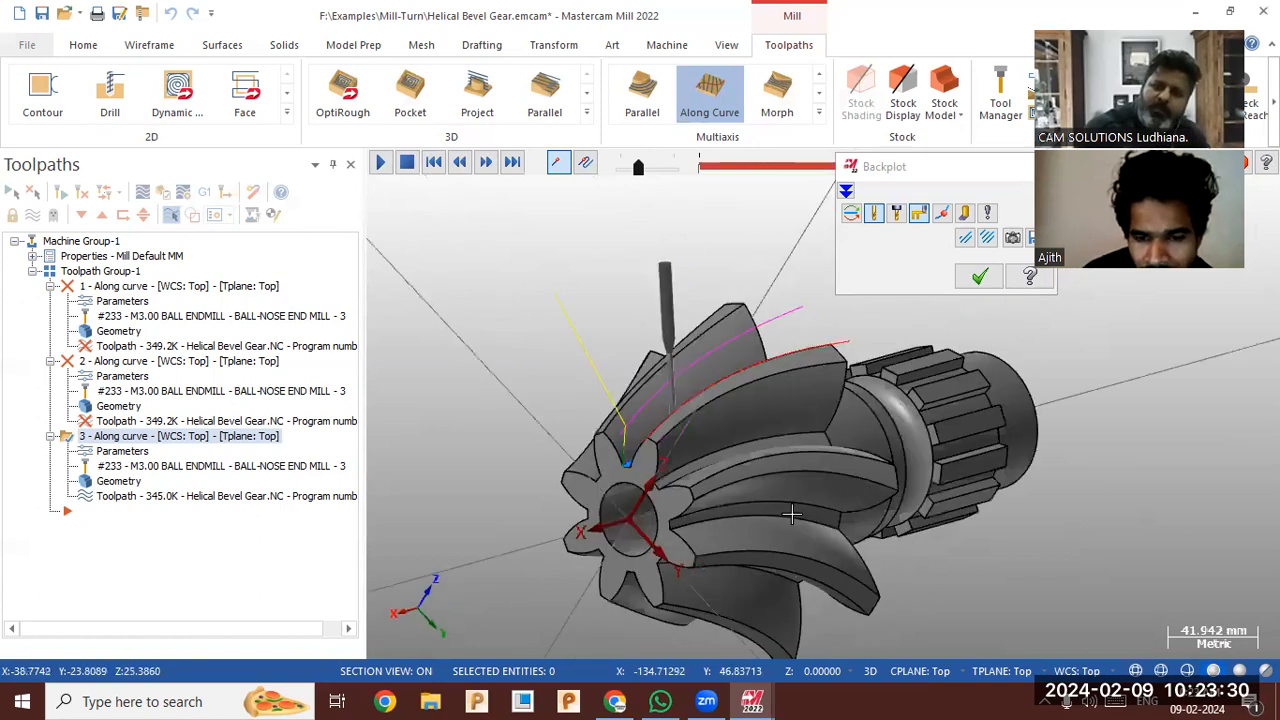
middle_drag(801, 514, 801, 514)
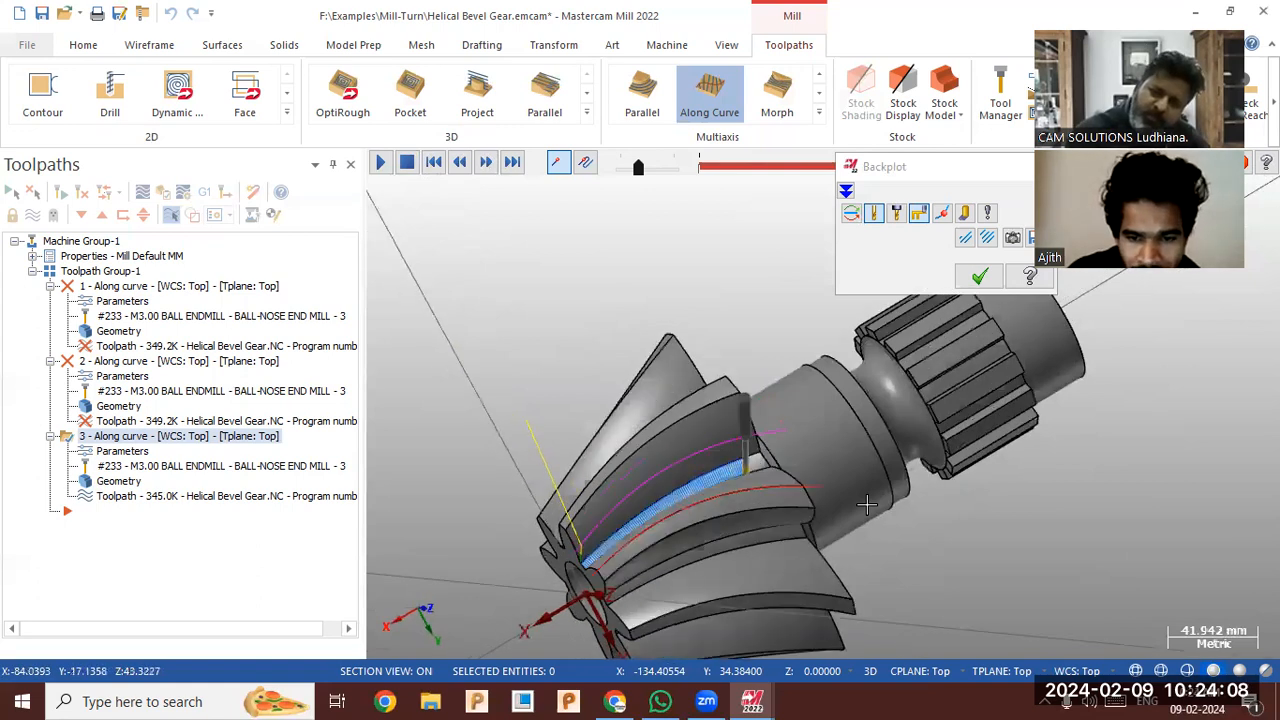
scroll(466, 246, down, 1)
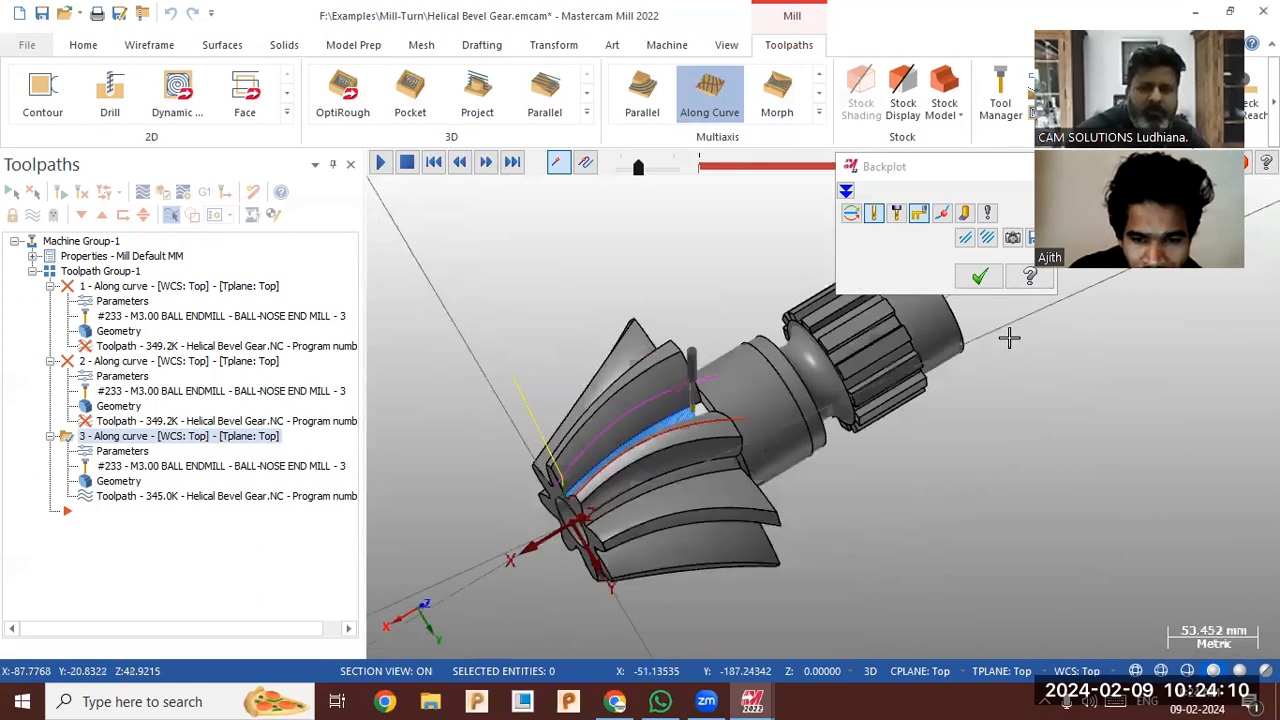
scroll(795, 444, up, 1)
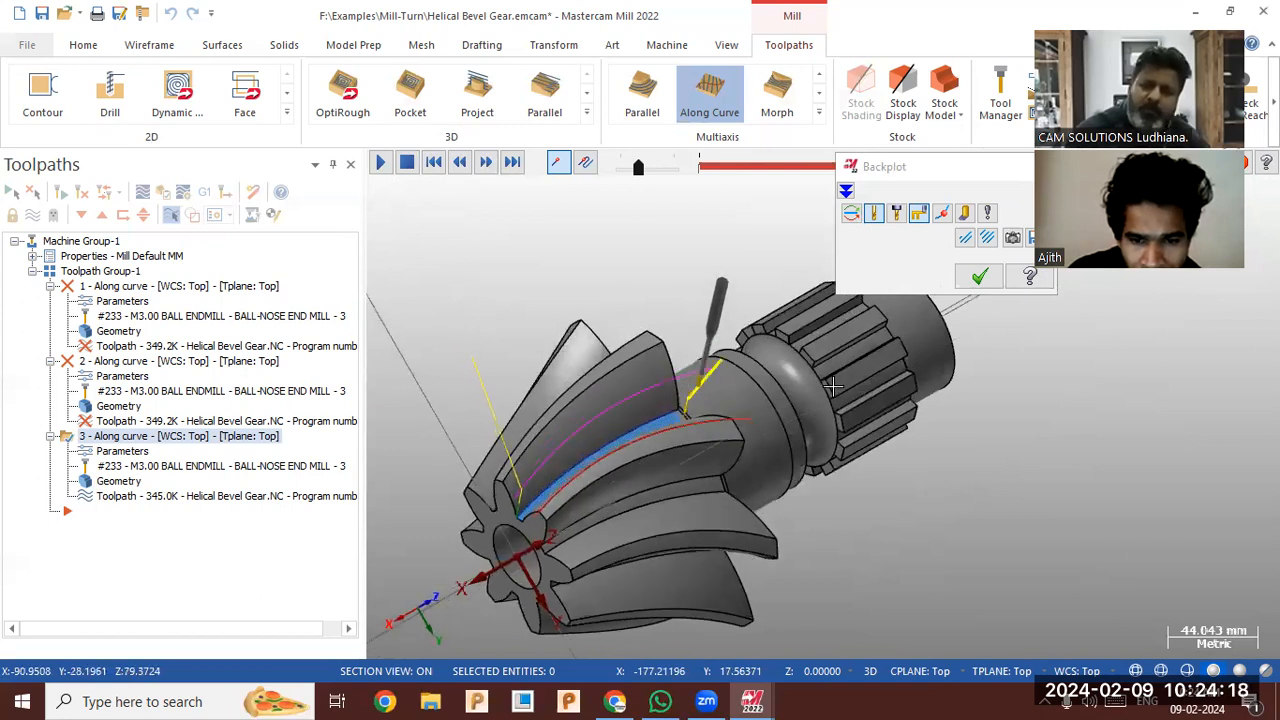
click(978, 278)
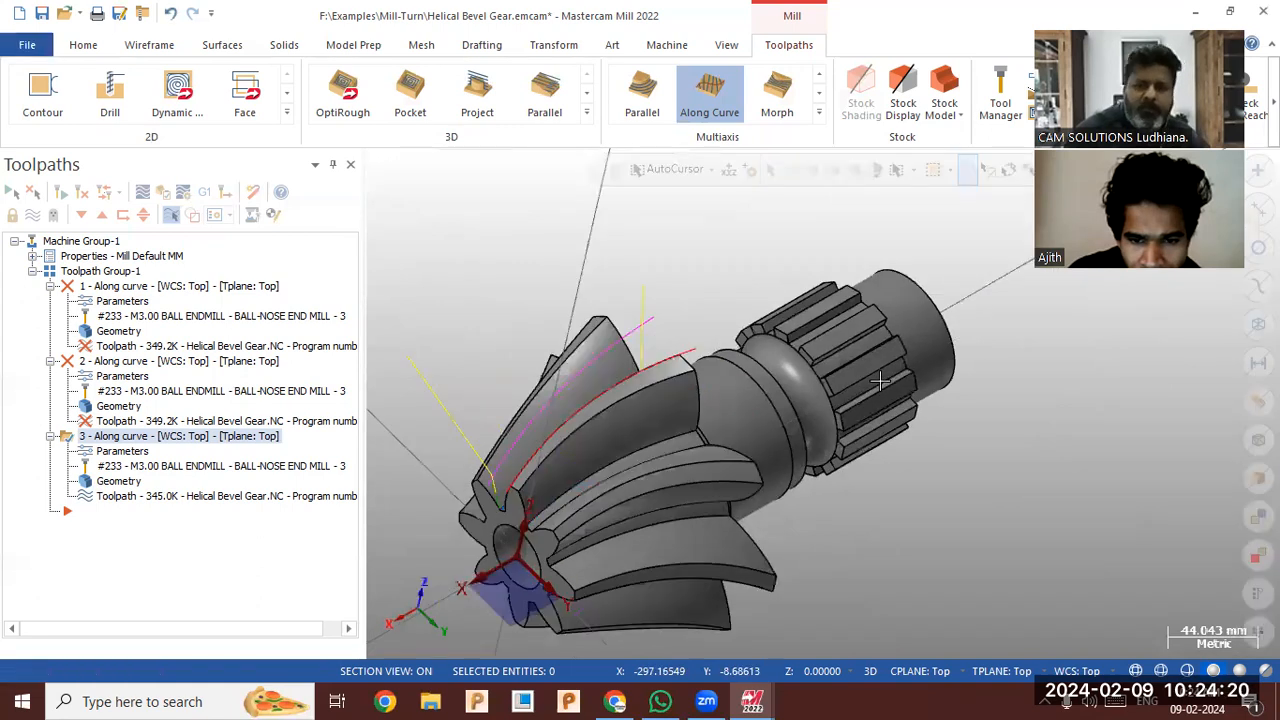
middle_drag(972, 392, 958, 390)
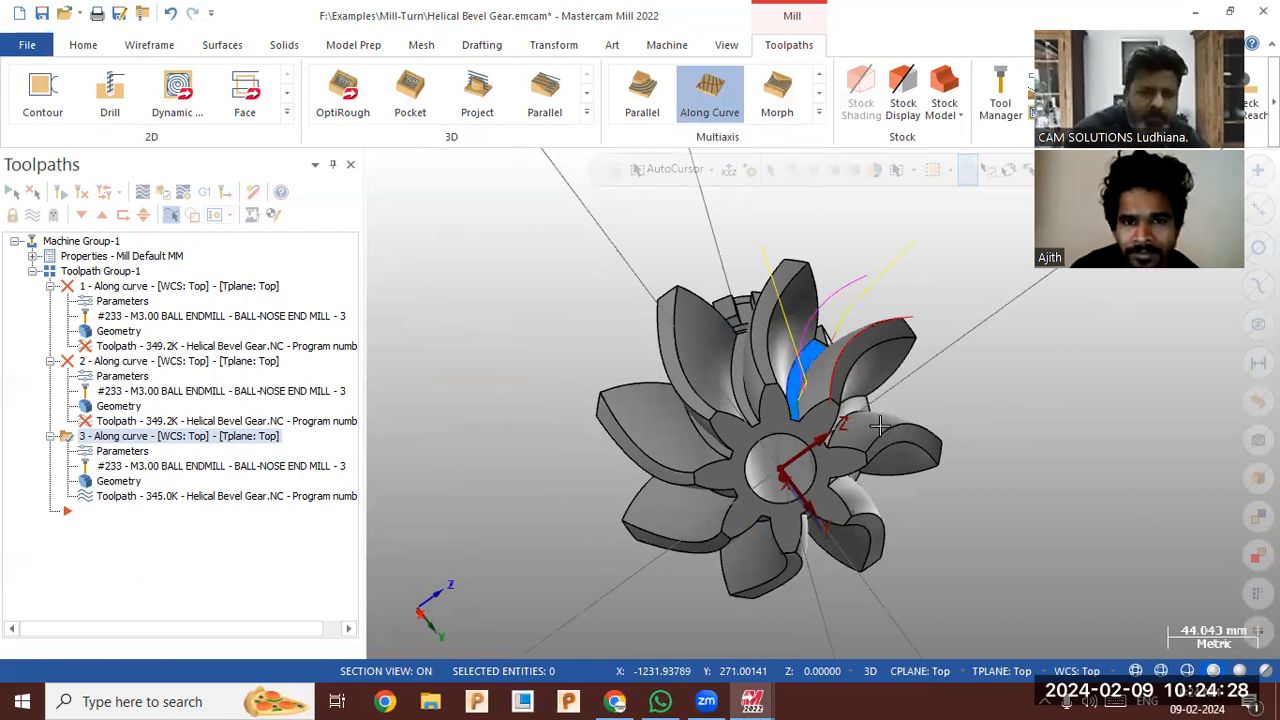
right_click(180, 447)
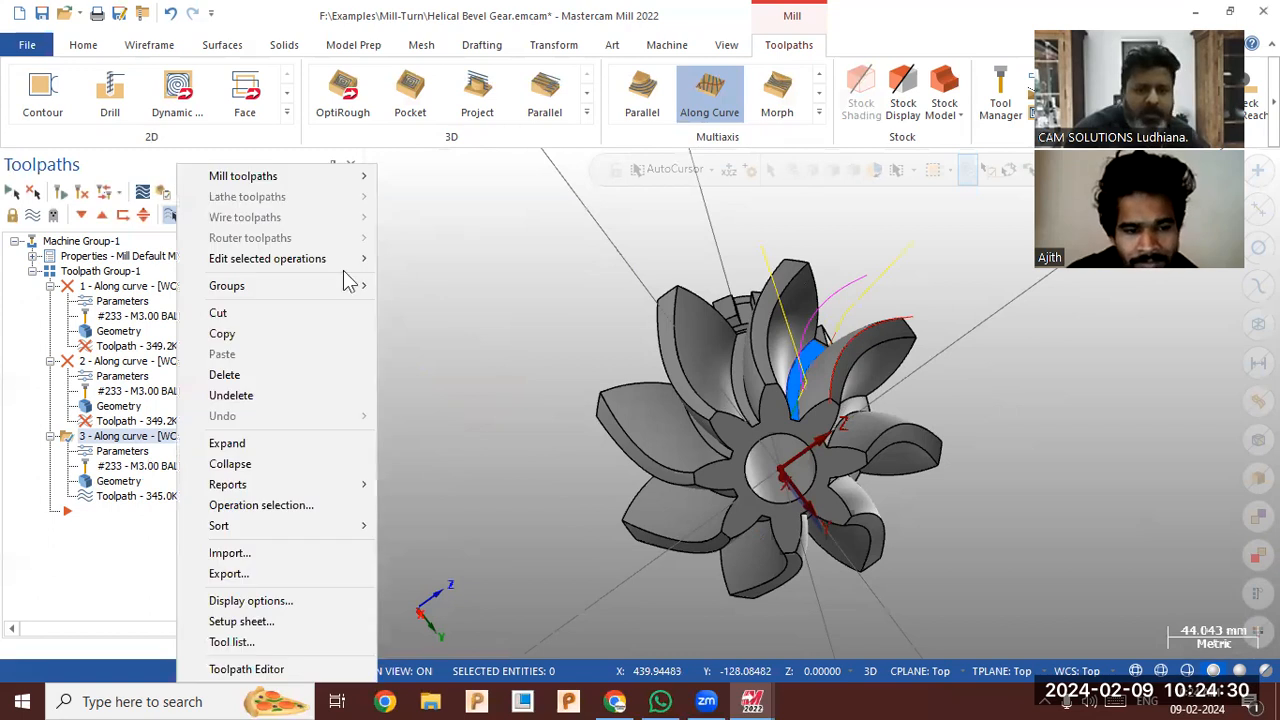
mouse_move(340, 176)
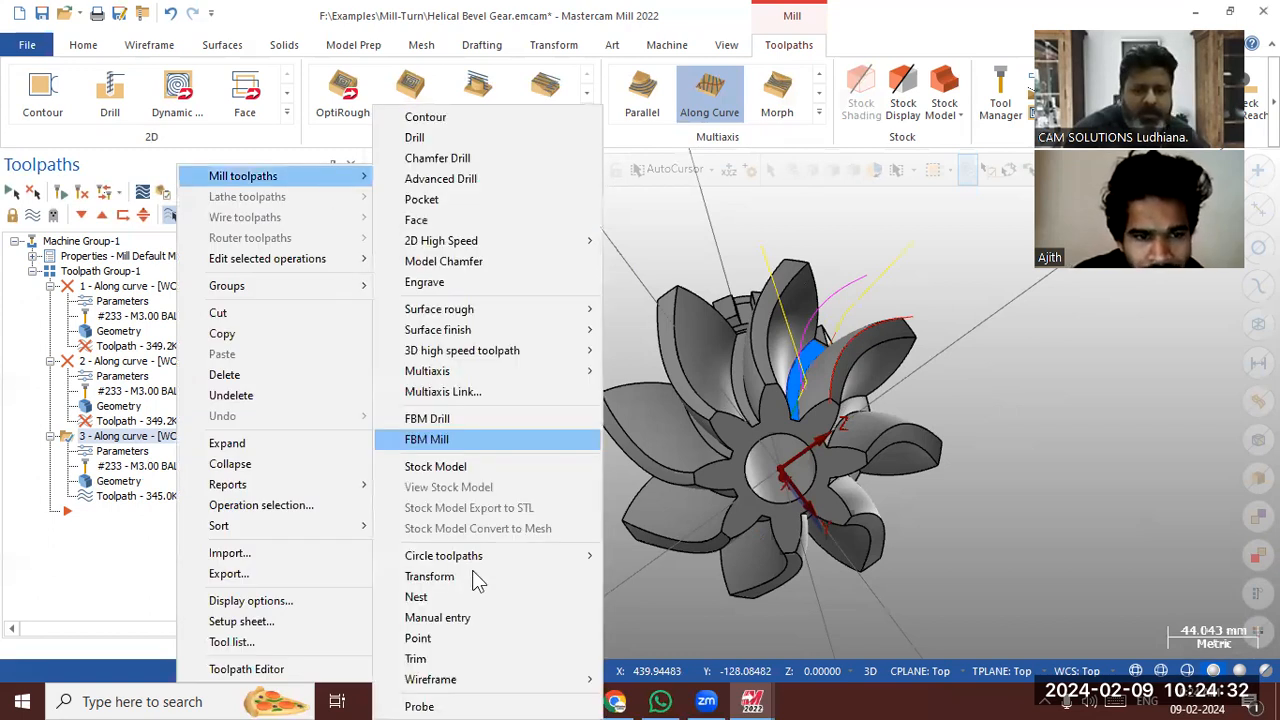
click(472, 572)
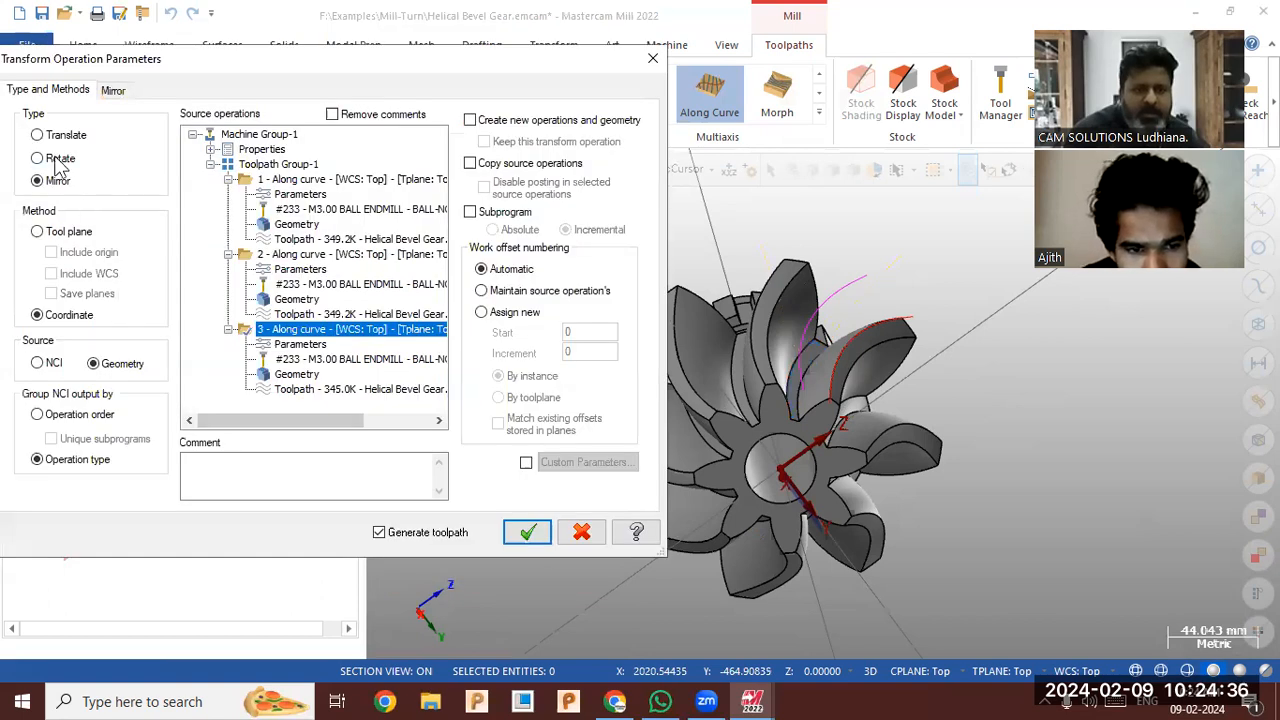
click(390, 373)
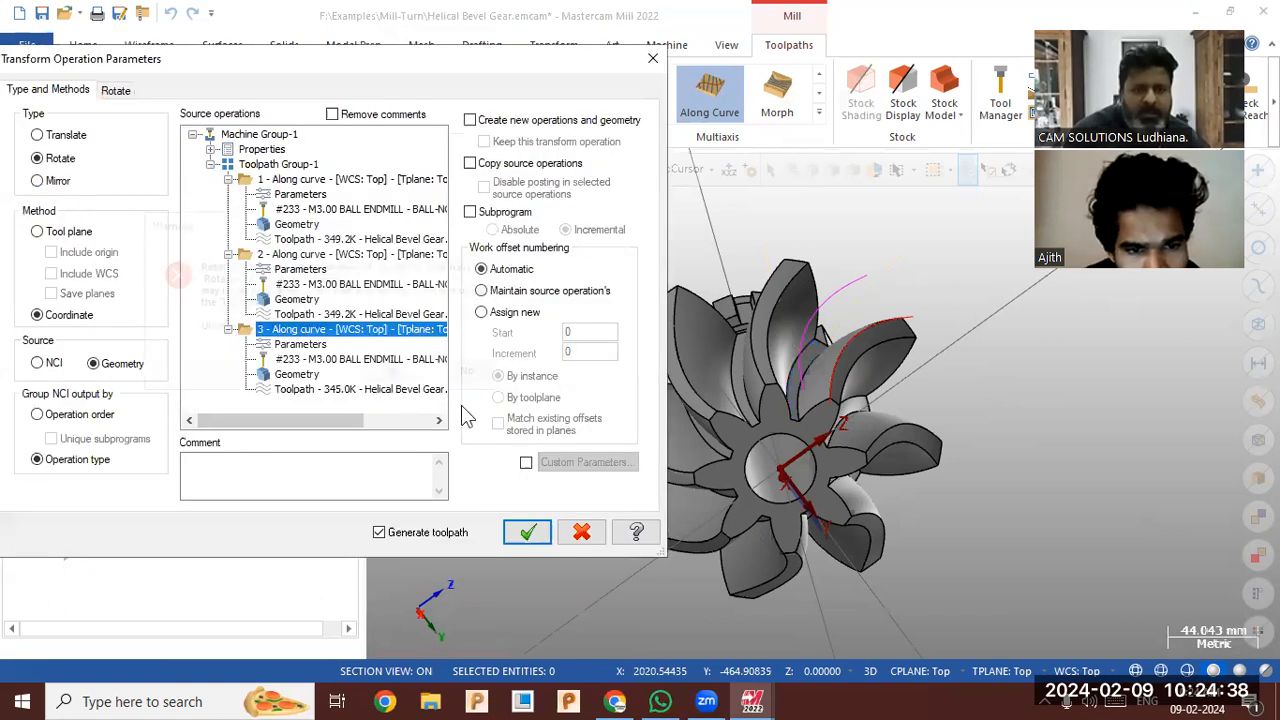
click(584, 536)
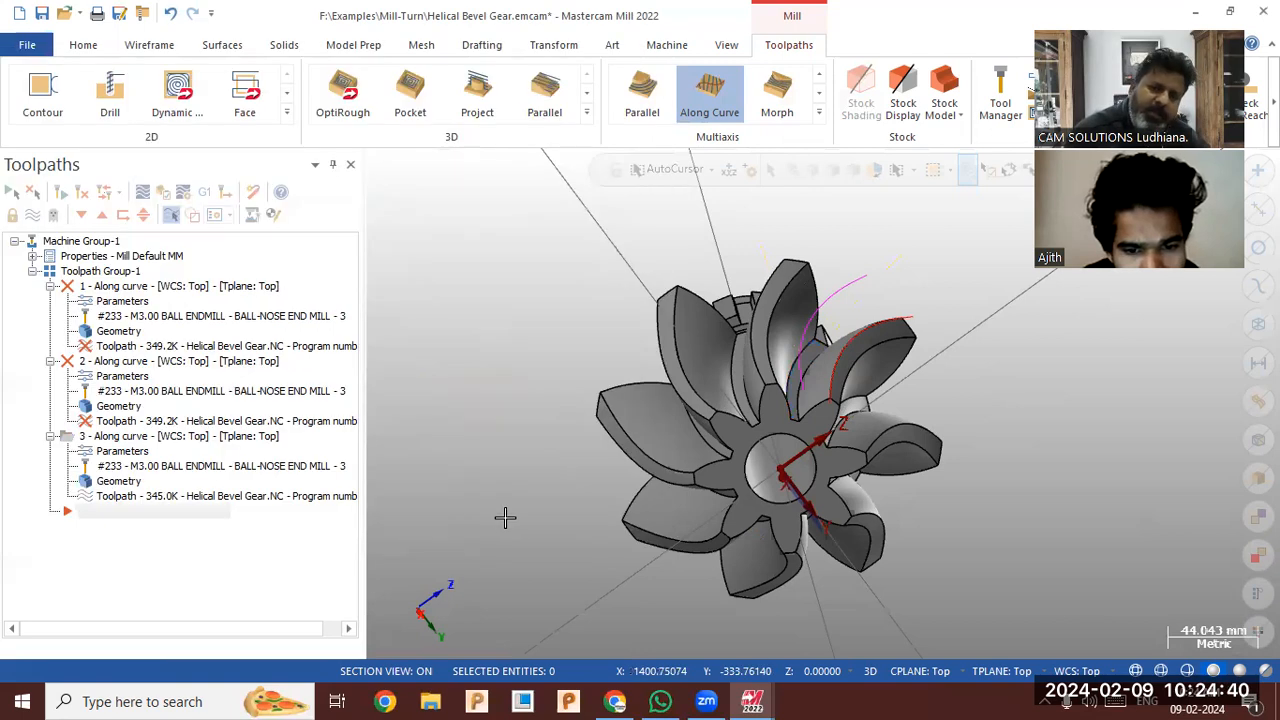
Reselect the third Along Curve toolpath and switch to the other Mastercam window containing the straight-toothed cylindrical part
click(92, 437)
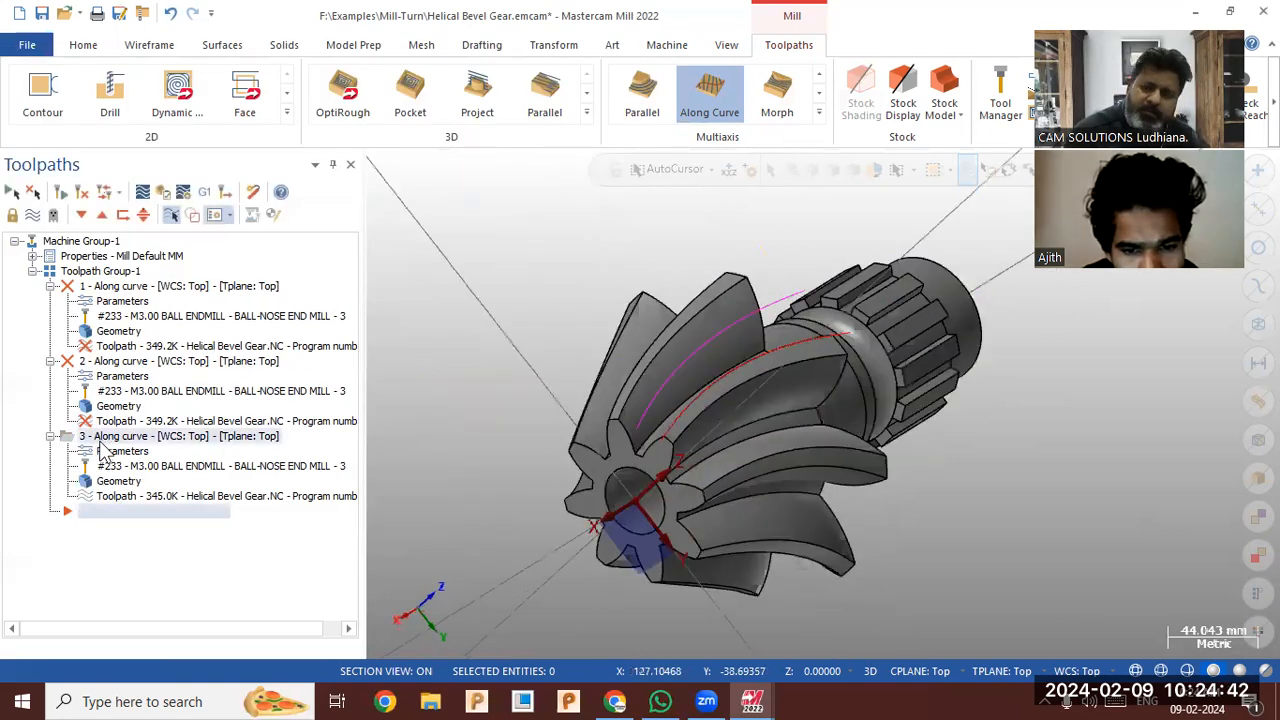
middle_drag(525, 437, 529, 437)
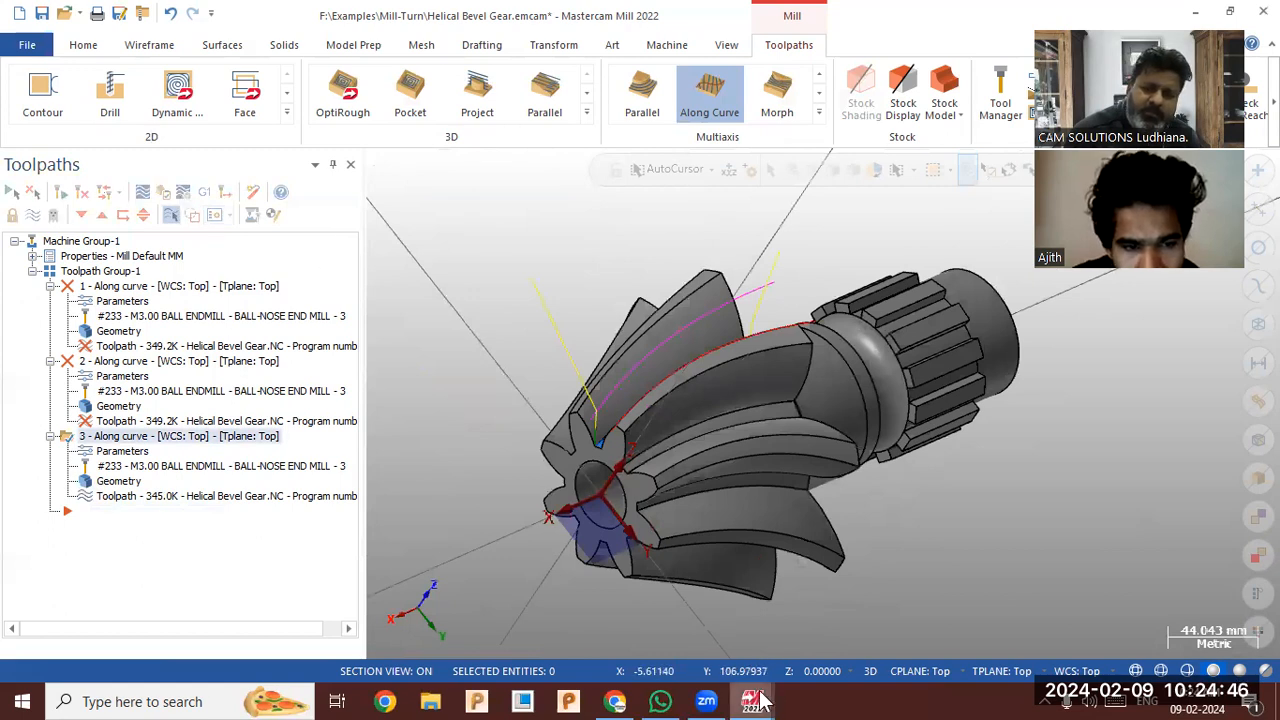
mouse_move(752, 701)
click(833, 628)
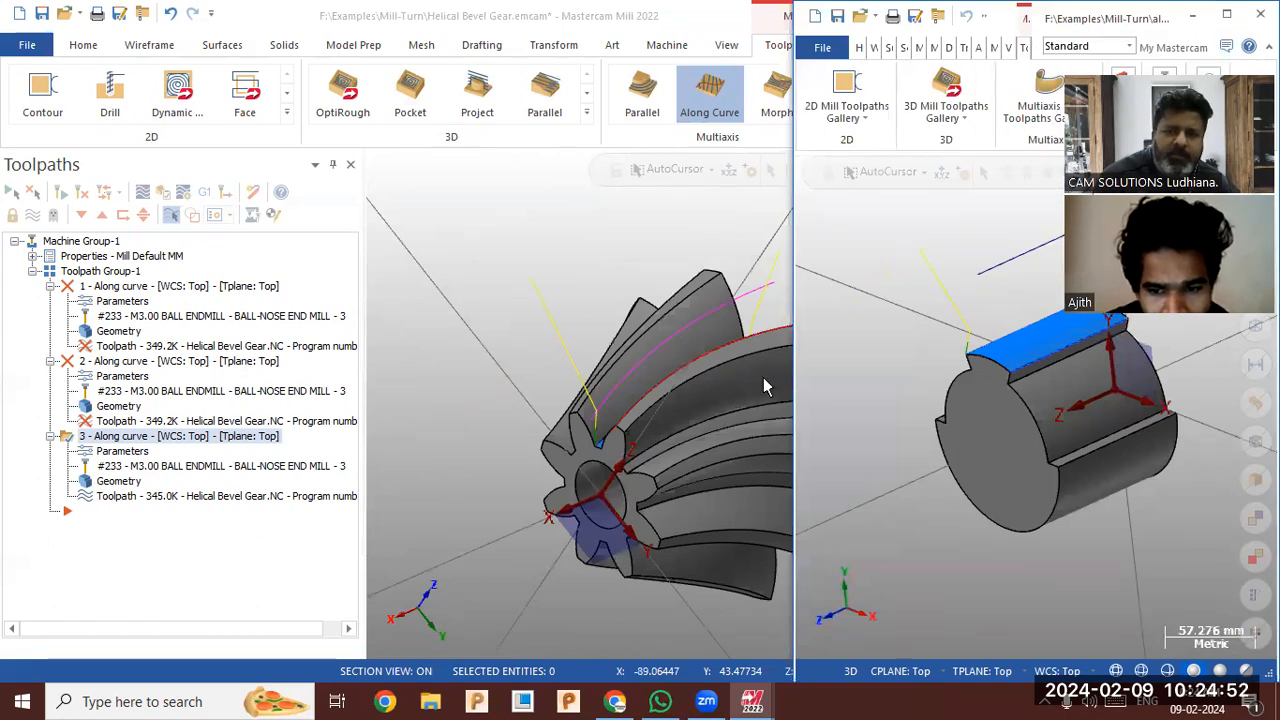
Maximize the window containing the straight-toothed cylindrical part and show its Toolpaths manager
key(super+Up)
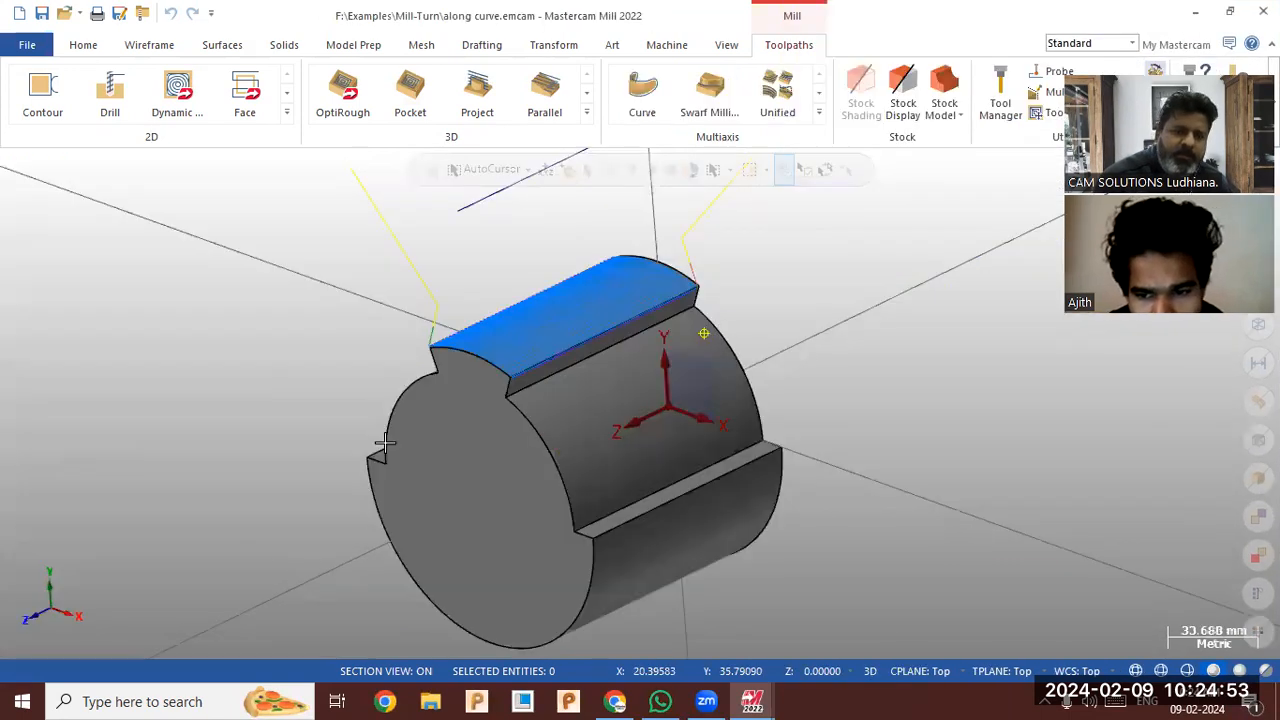
click(726, 45)
click(662, 72)
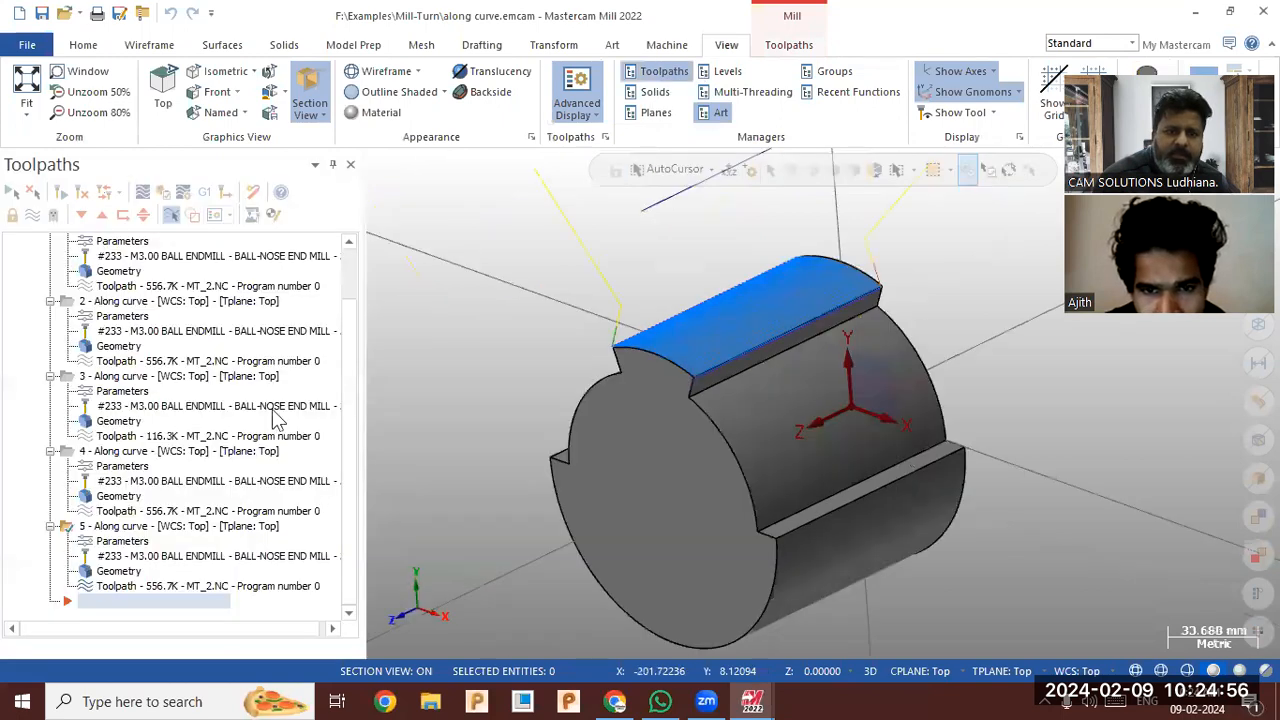
Backplot the first Along Curve toolpath on the cylindrical part's raised tooth and review its cut pattern settings
scroll(280, 408, up, 2)
click(180, 289)
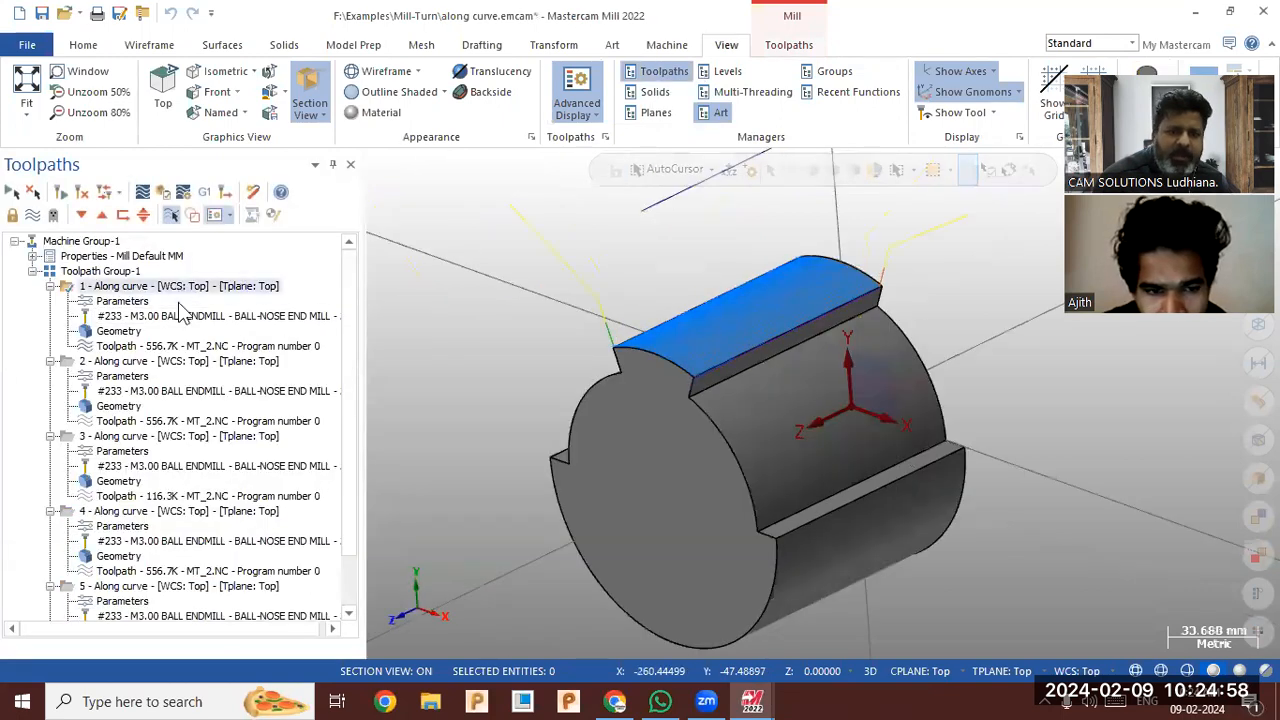
click(185, 346)
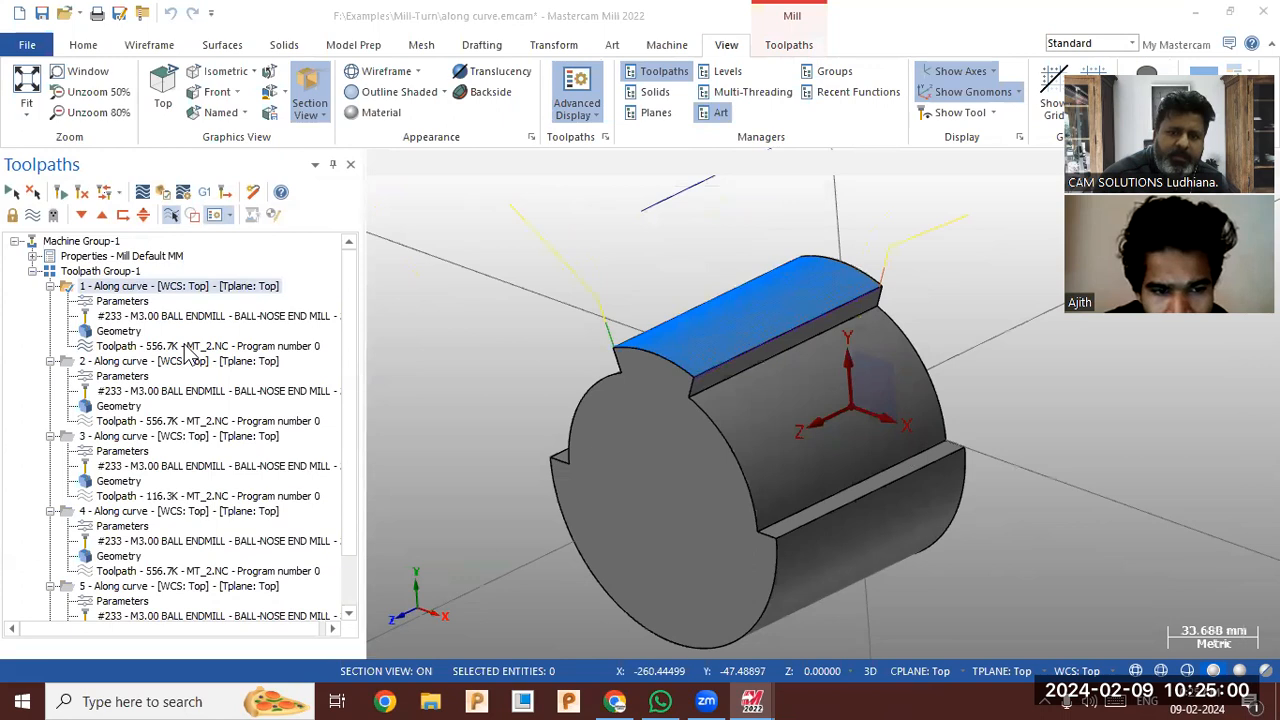
click(383, 170)
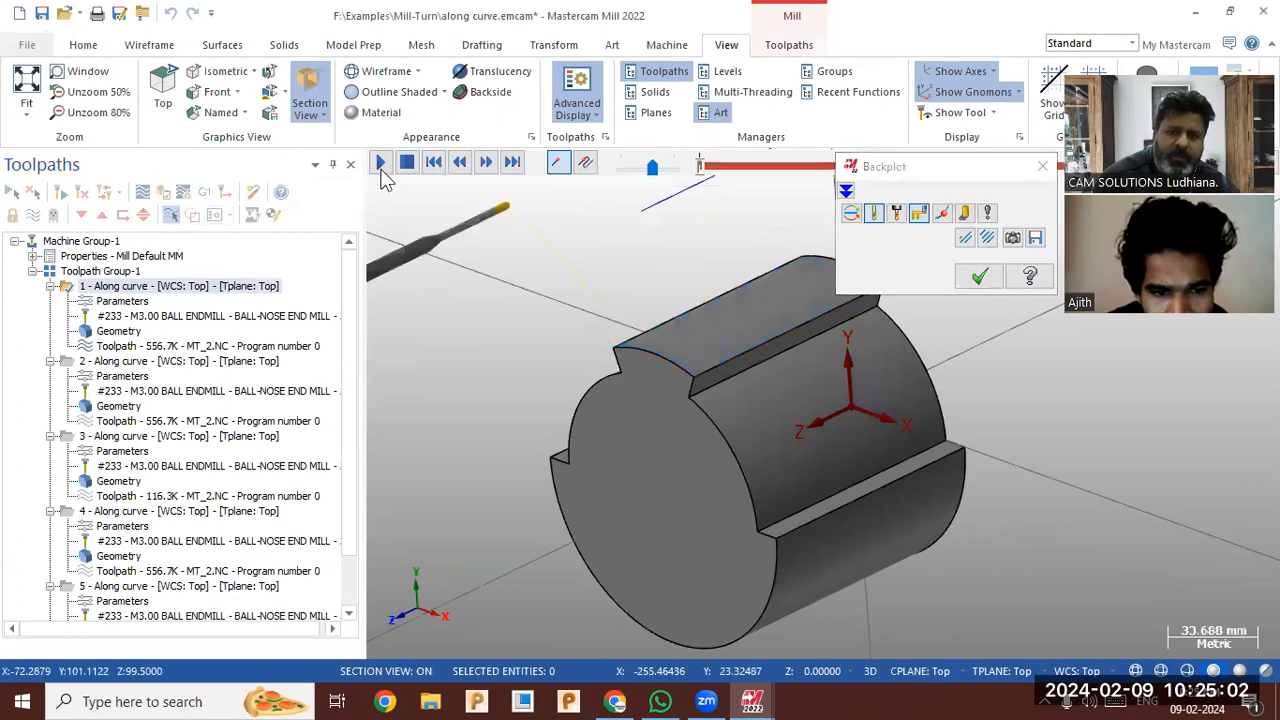
scroll(460, 440, down, 2)
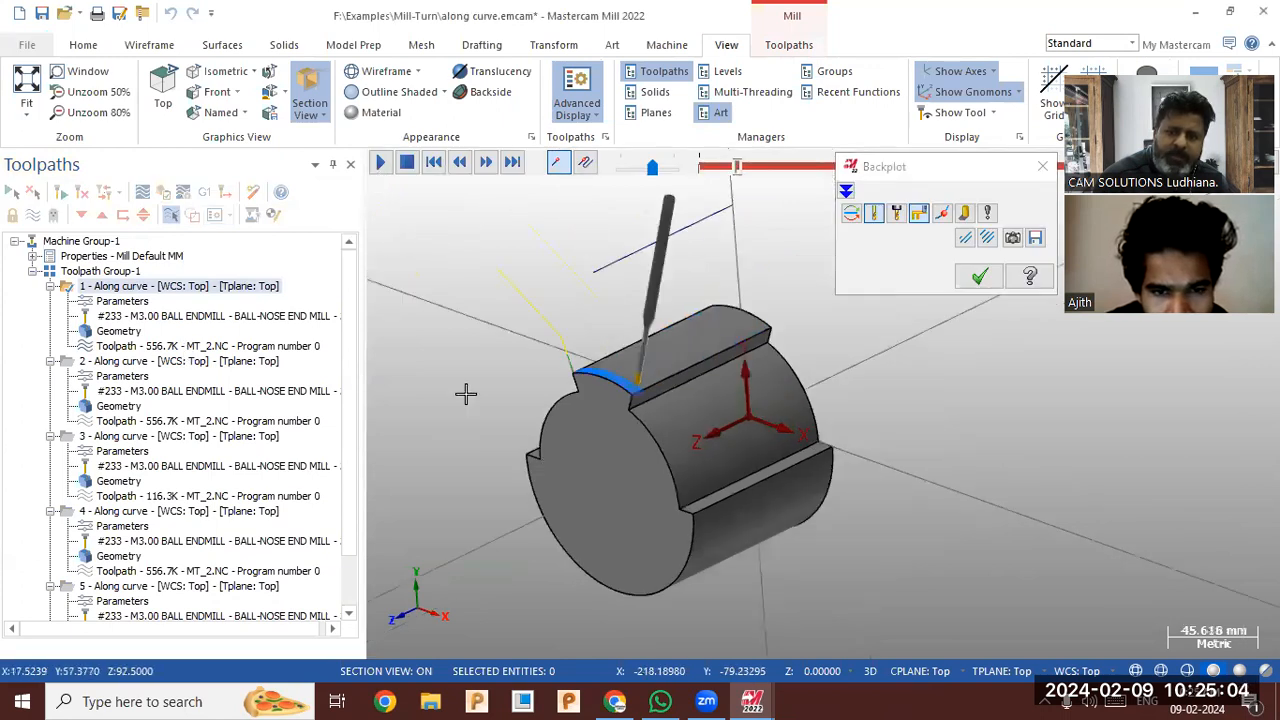
scroll(473, 390, up, 1)
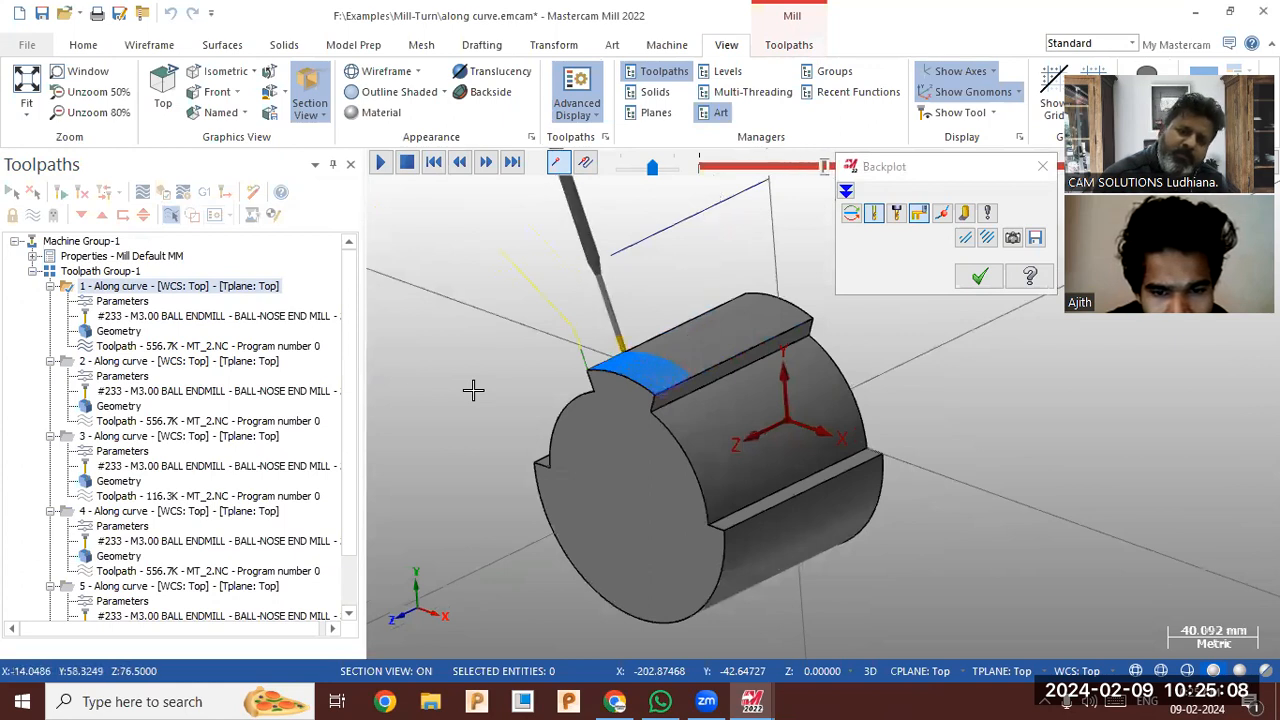
key(Escape)
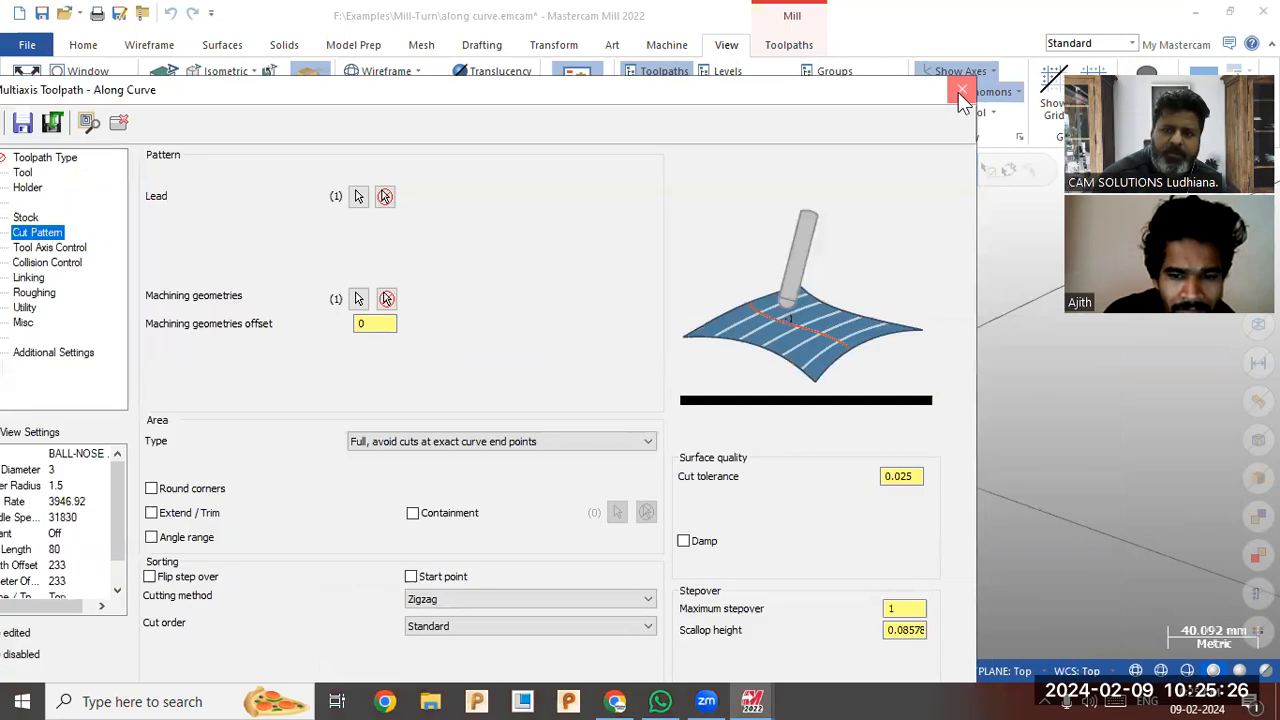
click(966, 86)
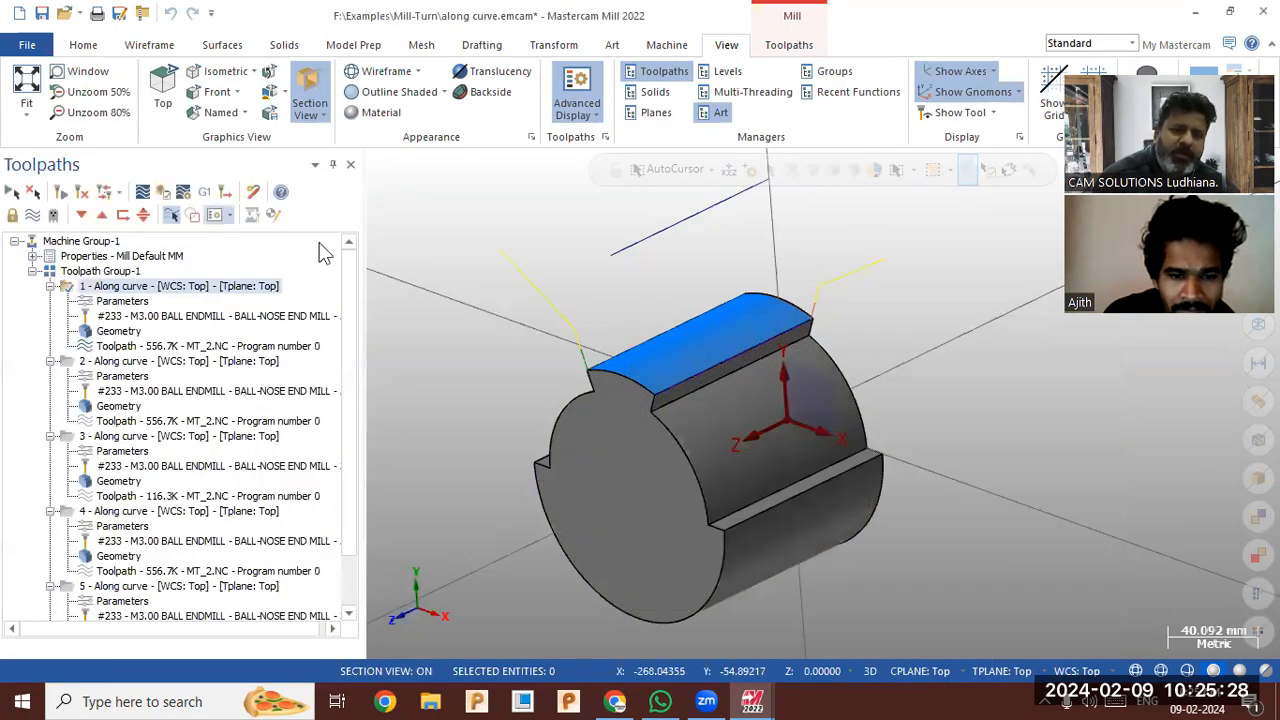
Create a new multiaxis Along Curve toolpath using the curved front edge of the raised tooth's upper face as the lead curve
click(808, 46)
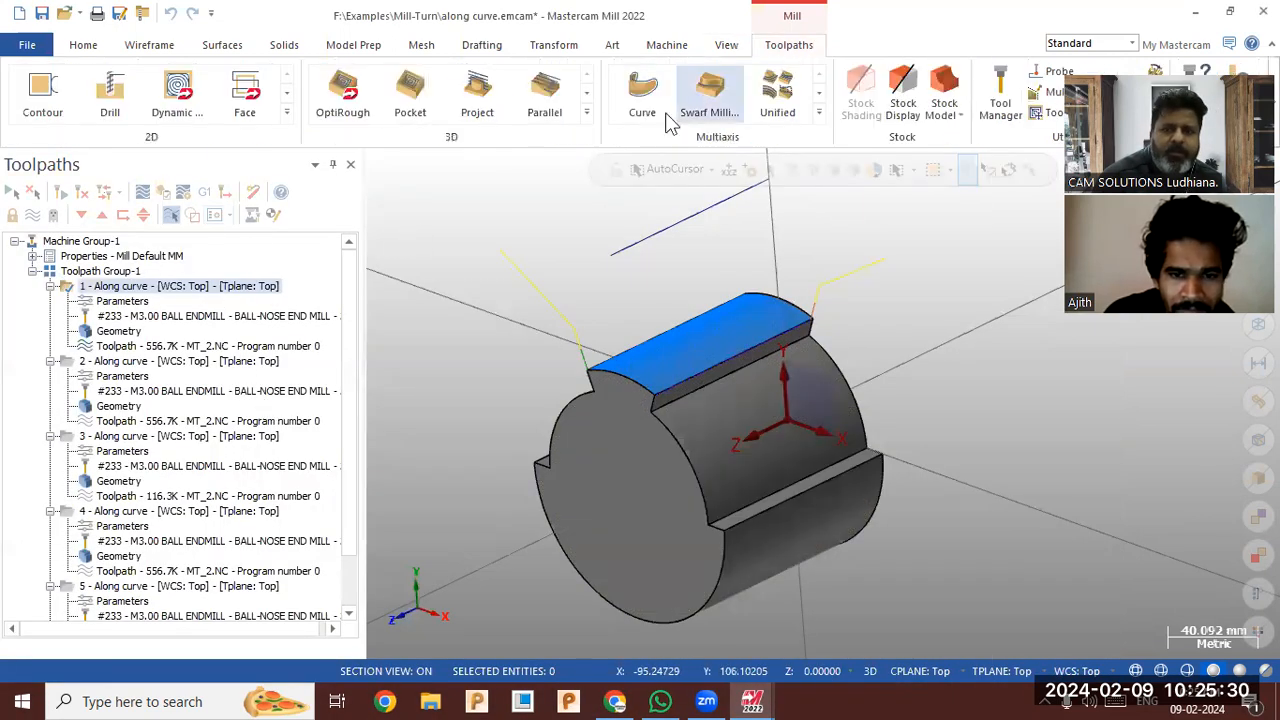
click(32, 214)
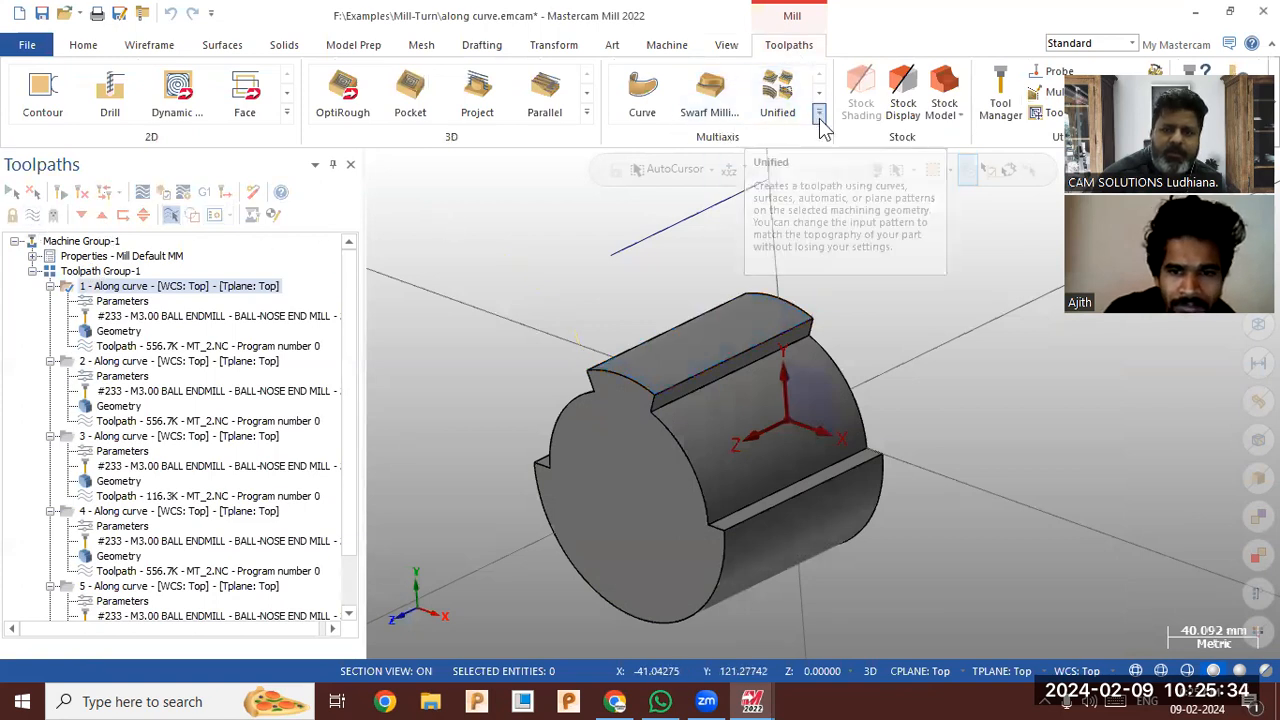
click(818, 114)
click(651, 170)
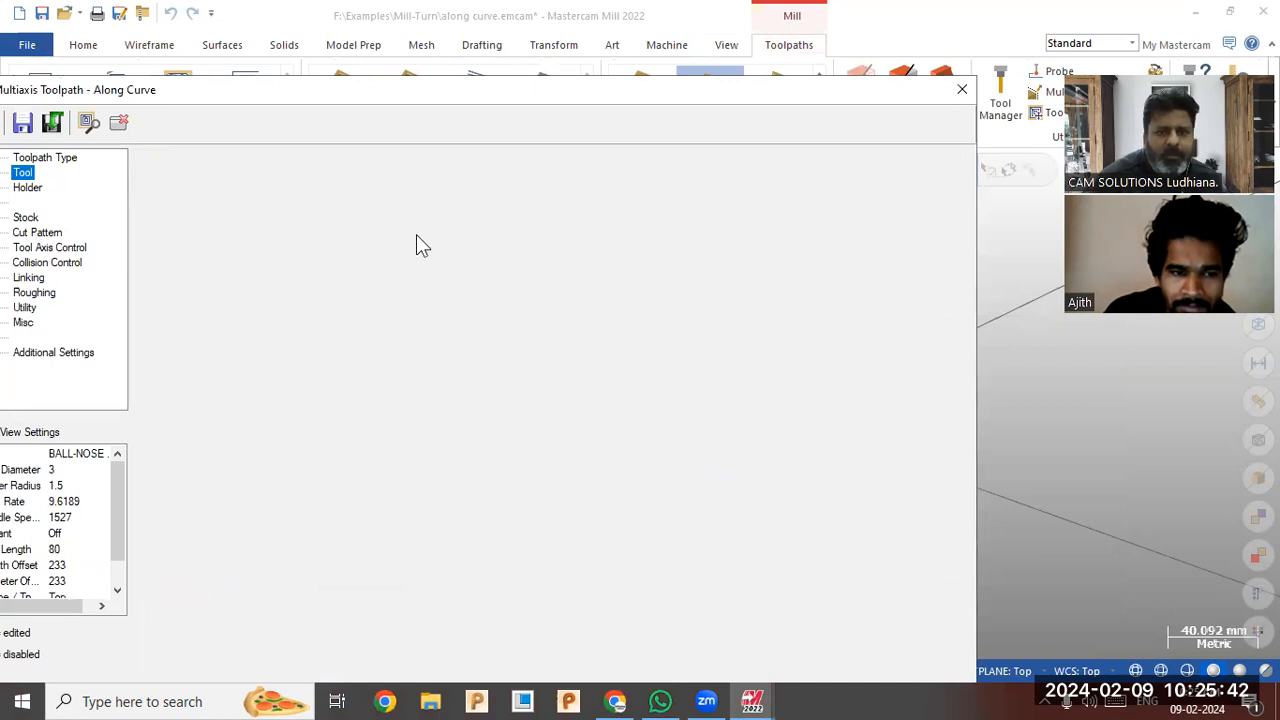
click(357, 197)
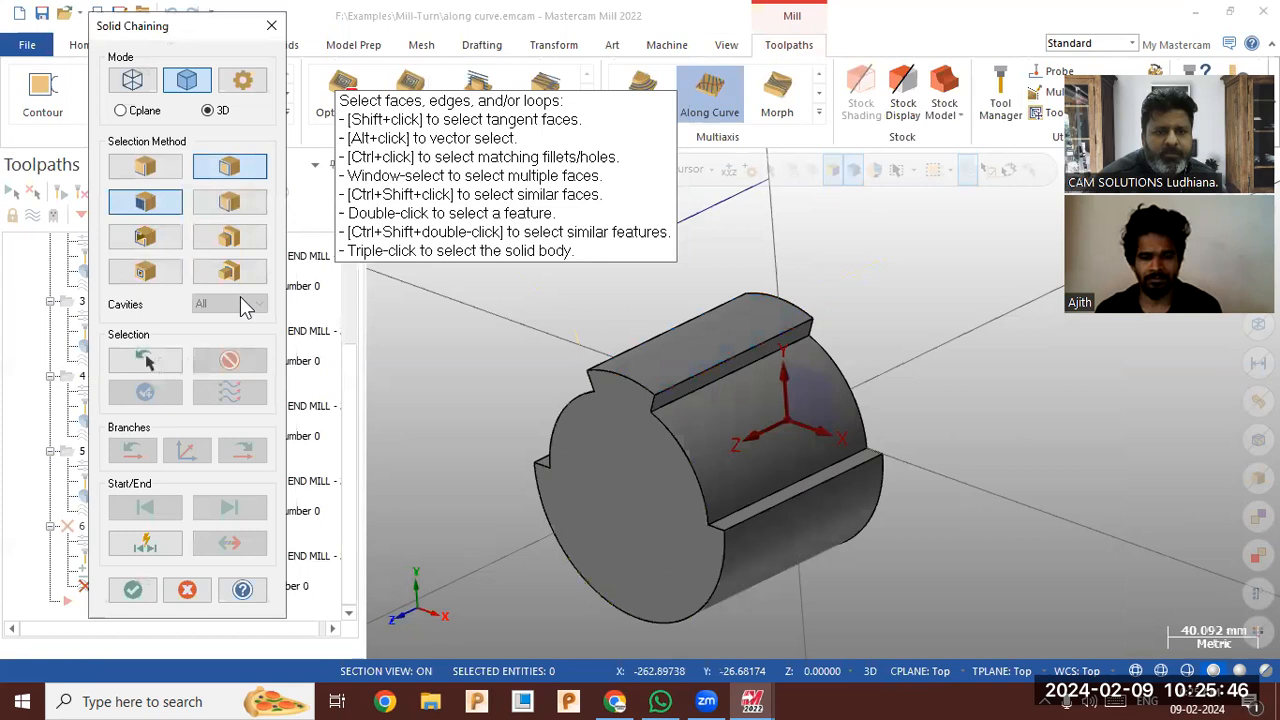
click(134, 173)
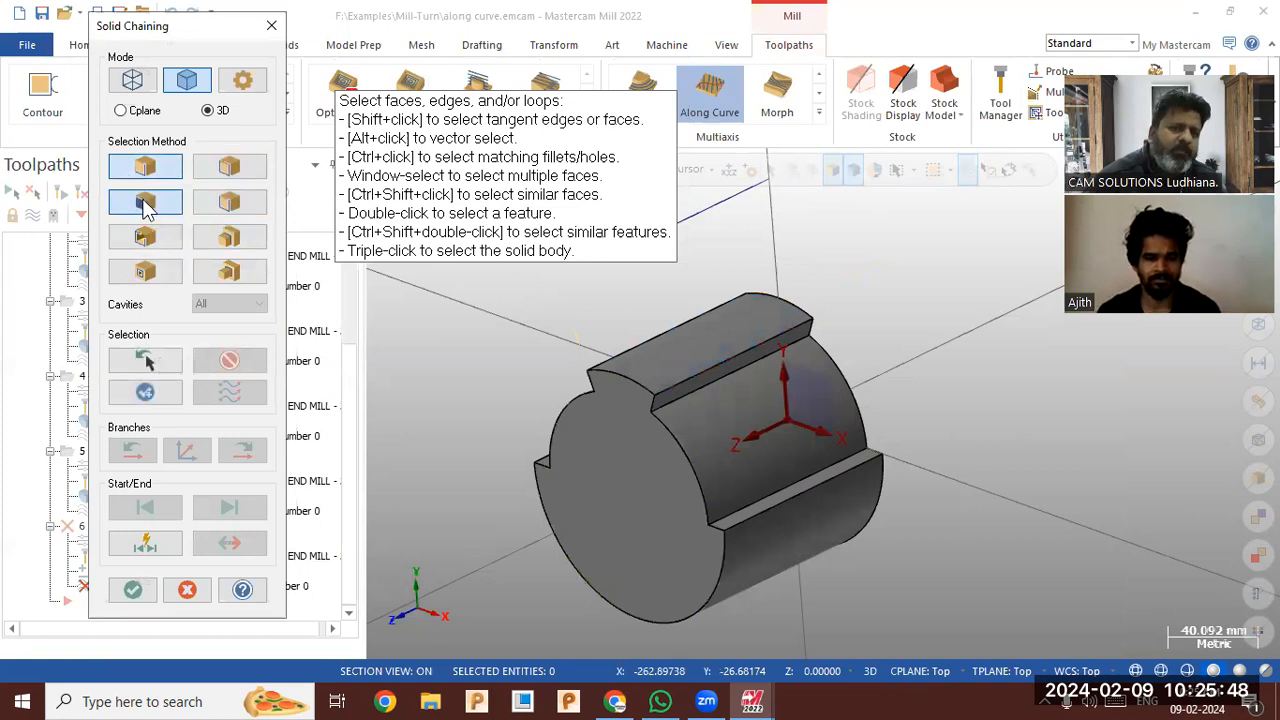
click(143, 199)
click(632, 376)
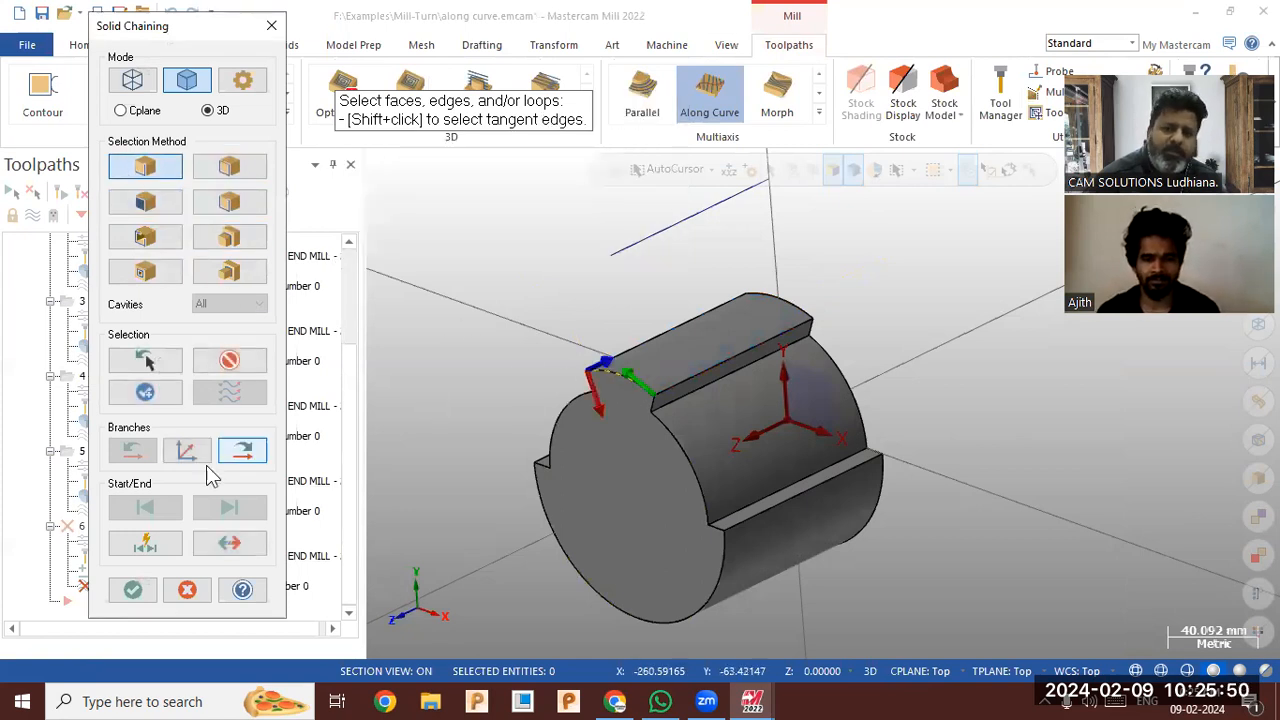
click(138, 590)
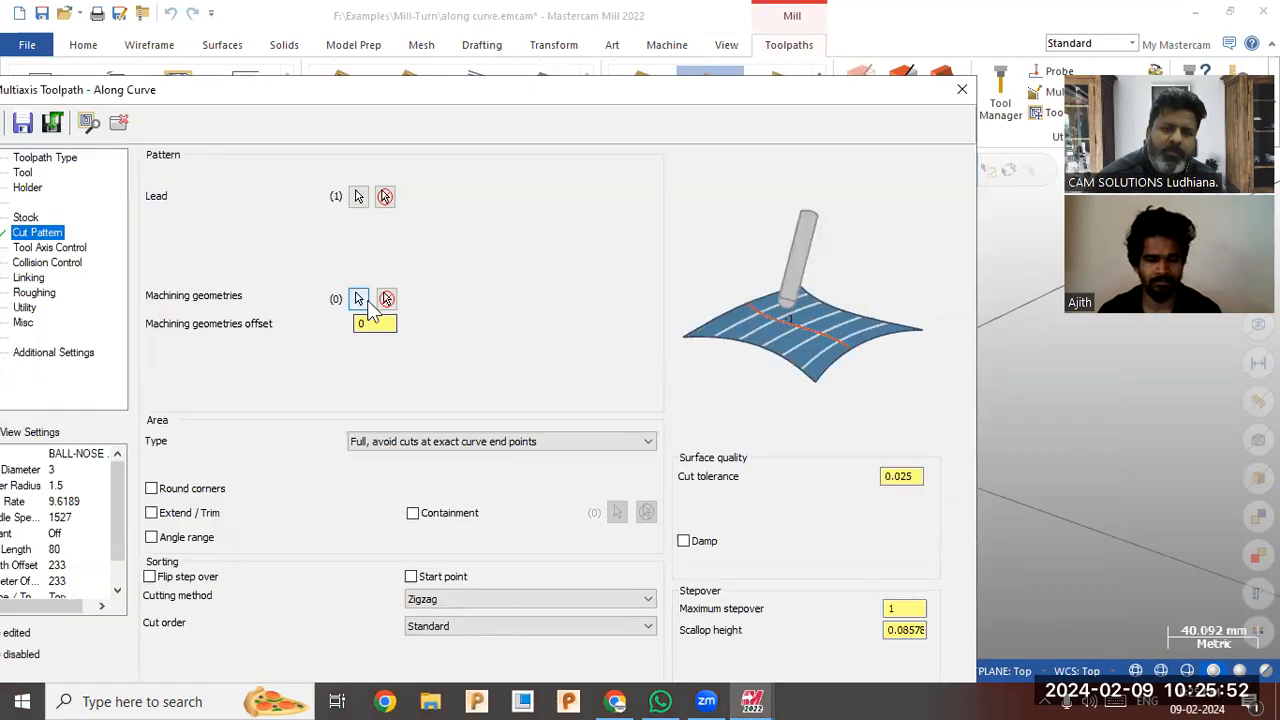
Select the raised tooth's curved upper face as the machining geometry
click(359, 300)
click(717, 357)
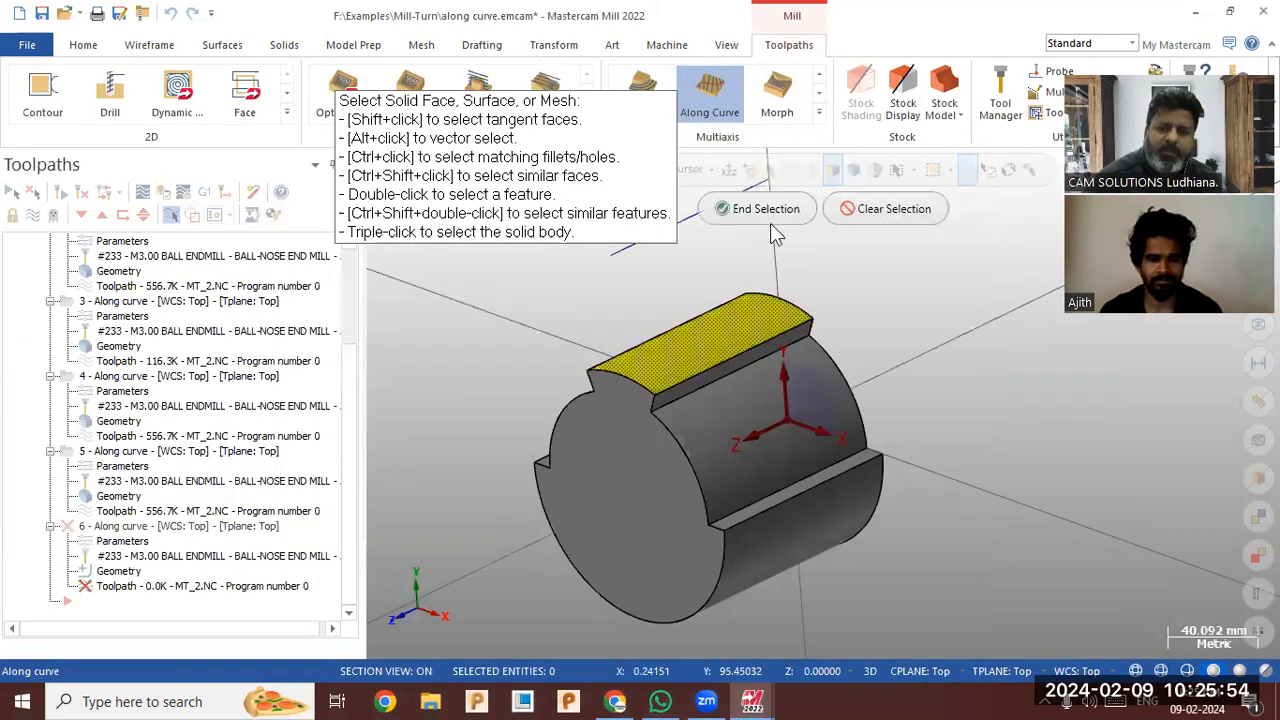
click(758, 209)
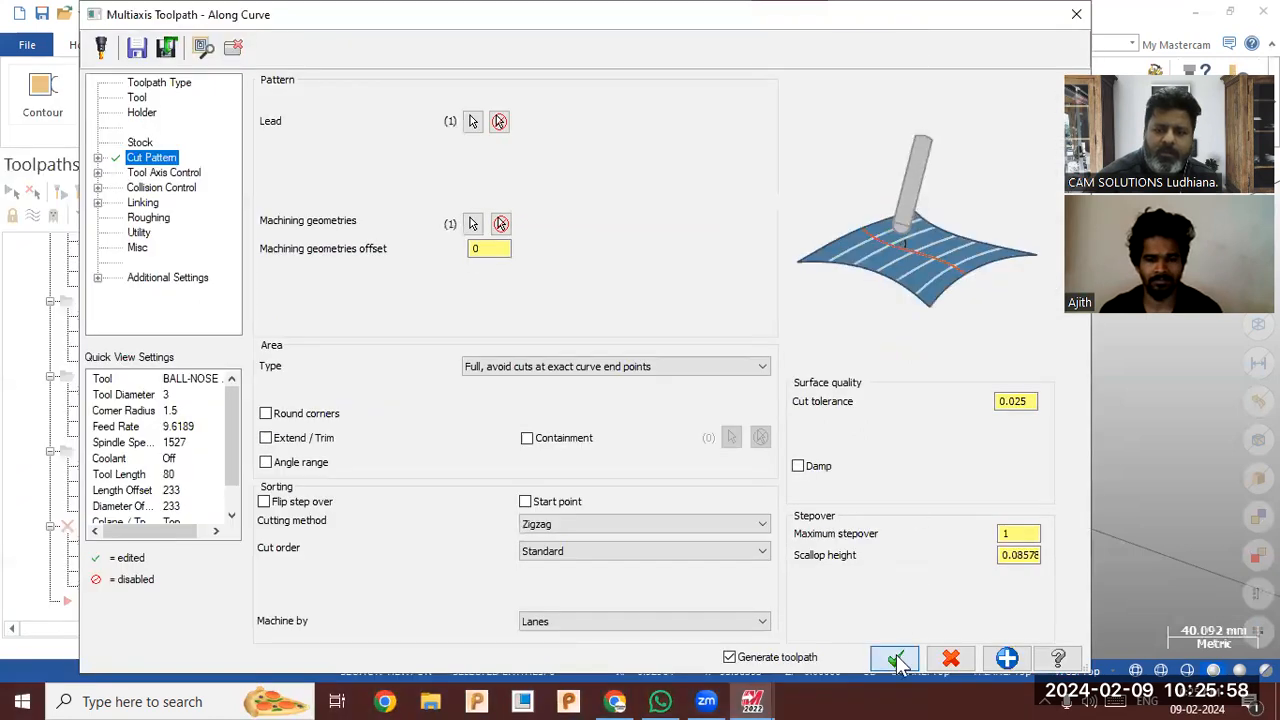
Try to generate the sixth Along Curve toolpath without a tilt curve and keep the operation
click(895, 658)
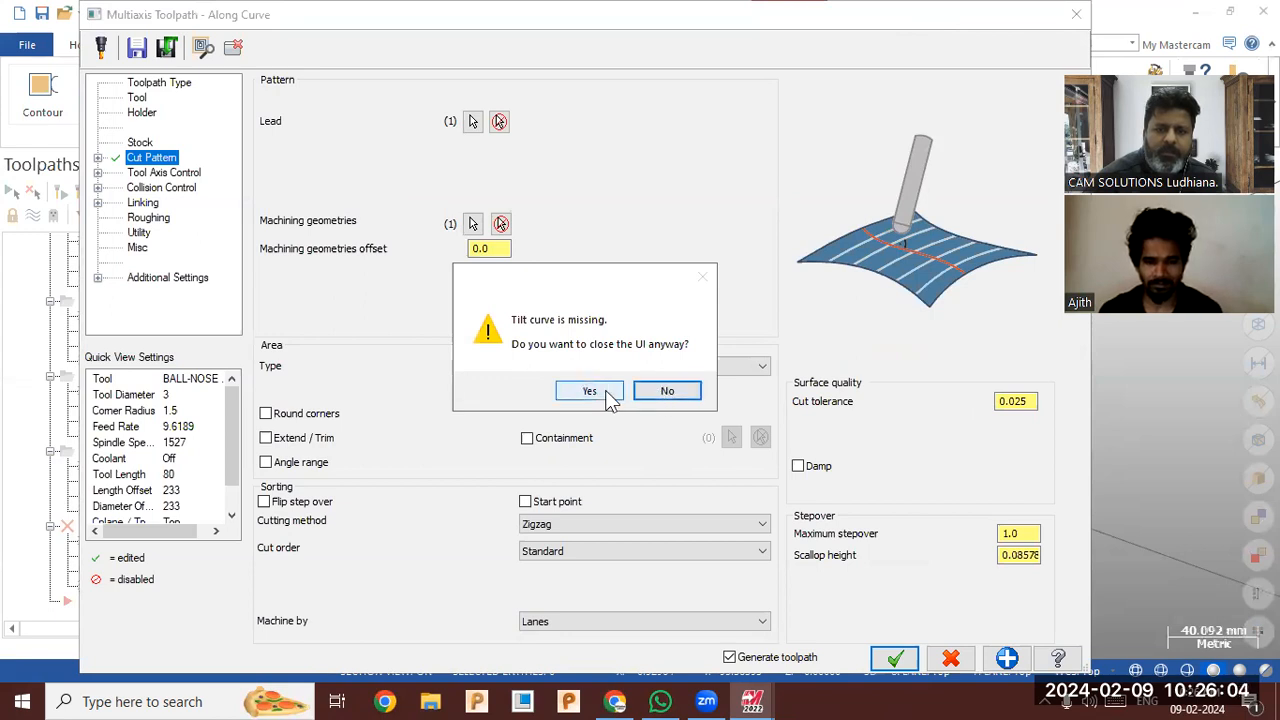
click(596, 393)
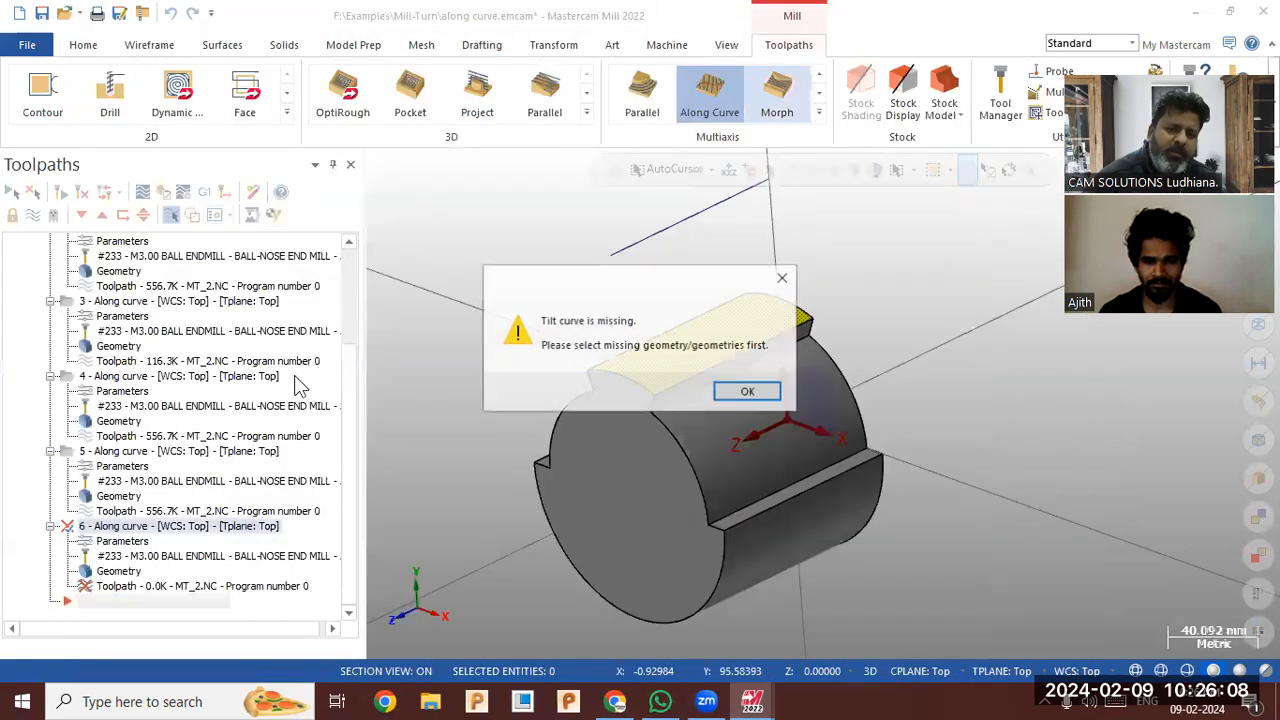
click(740, 393)
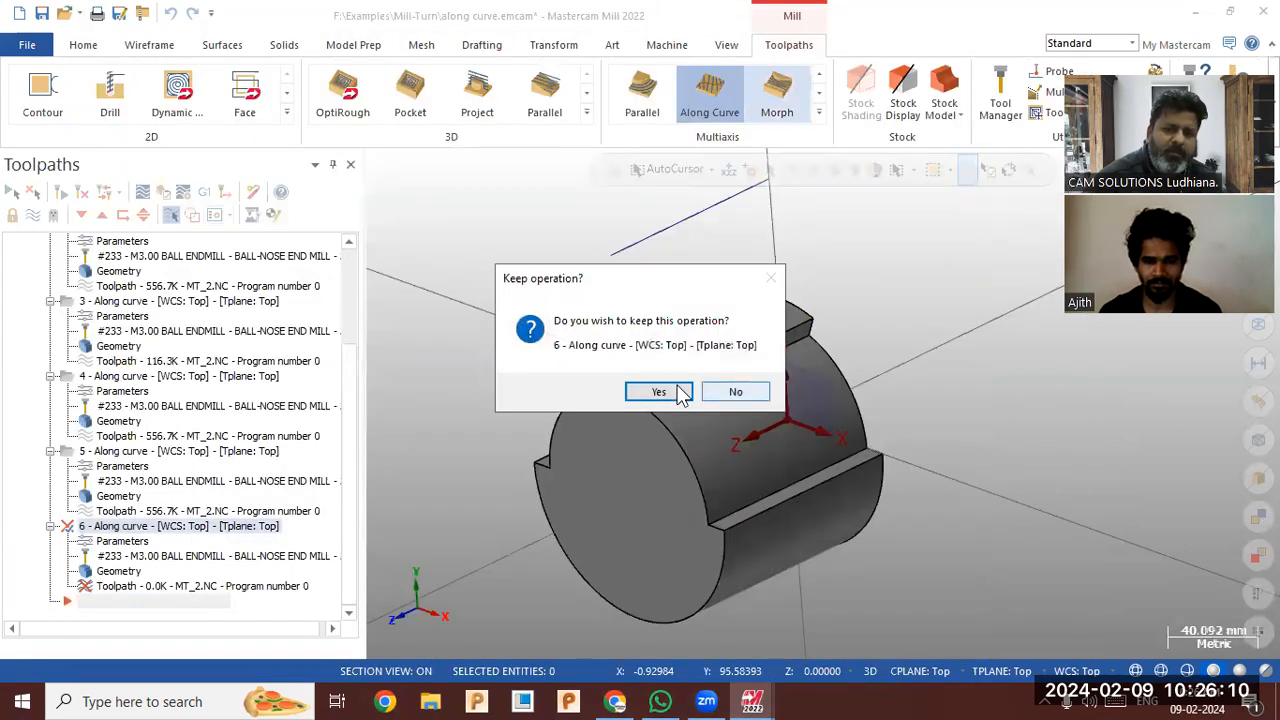
click(645, 395)
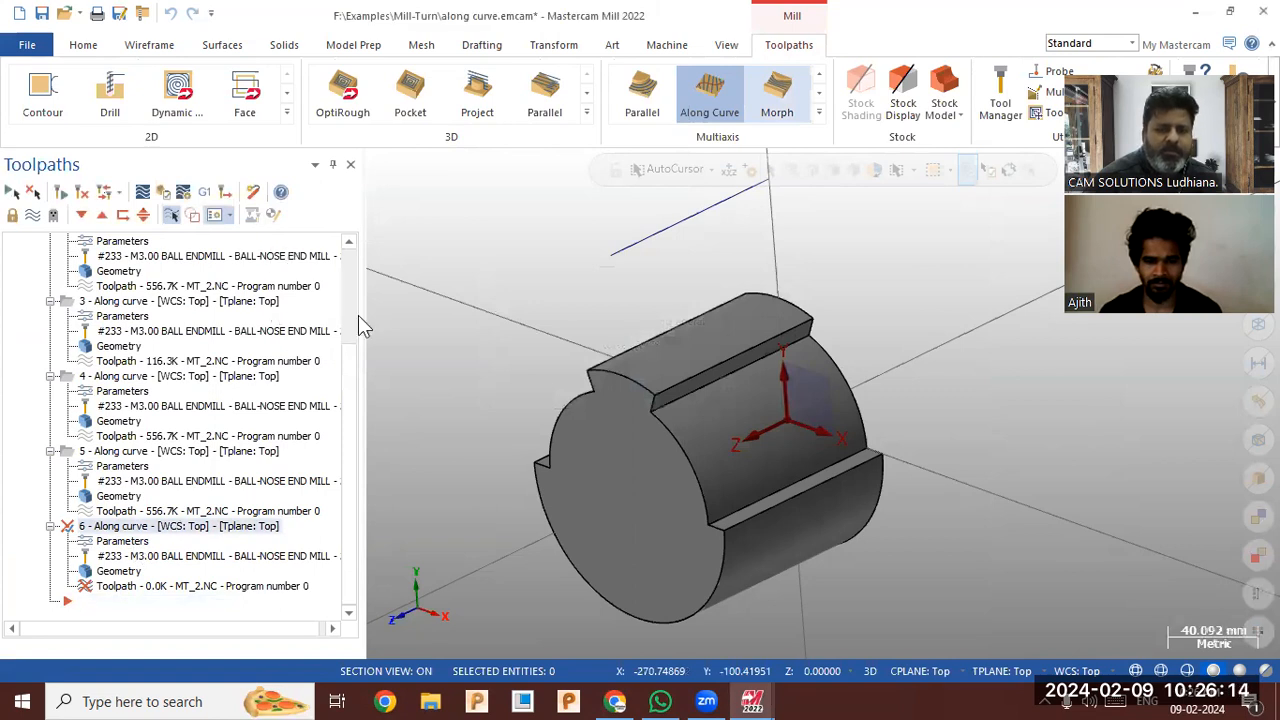
Set the sixth toolpath's tool axis control to Surface and regenerate it
click(124, 541)
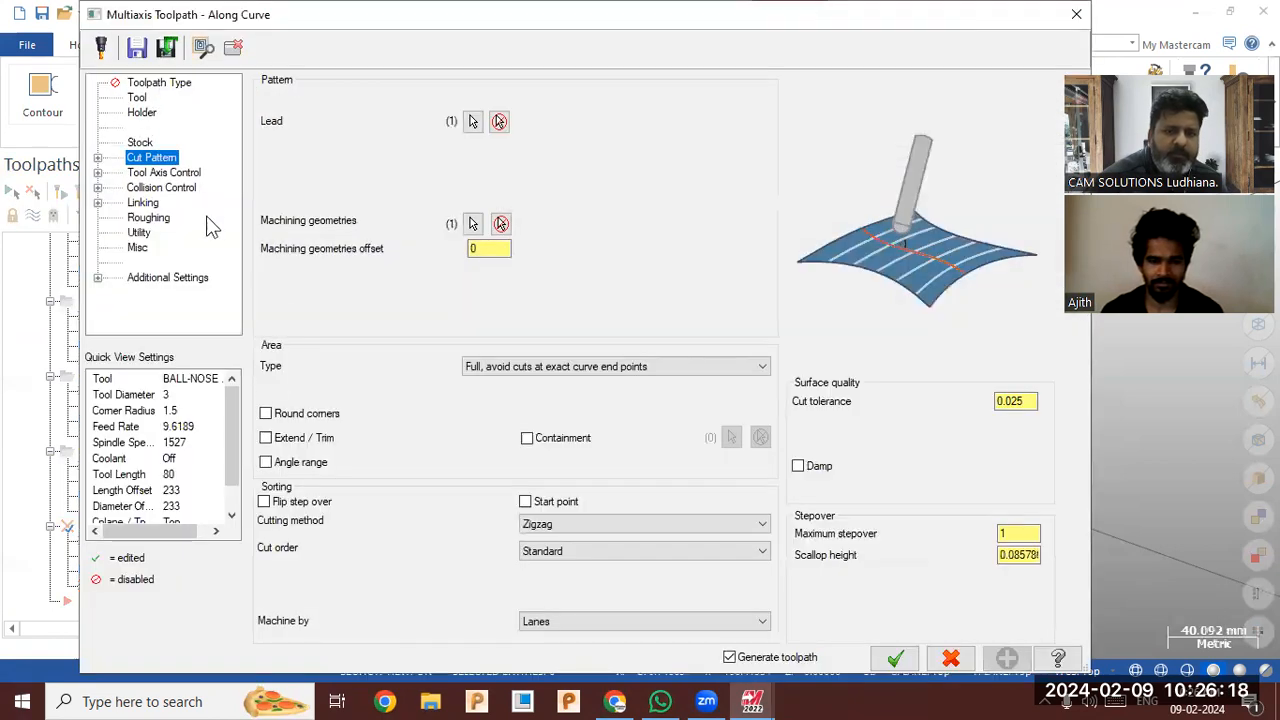
click(162, 173)
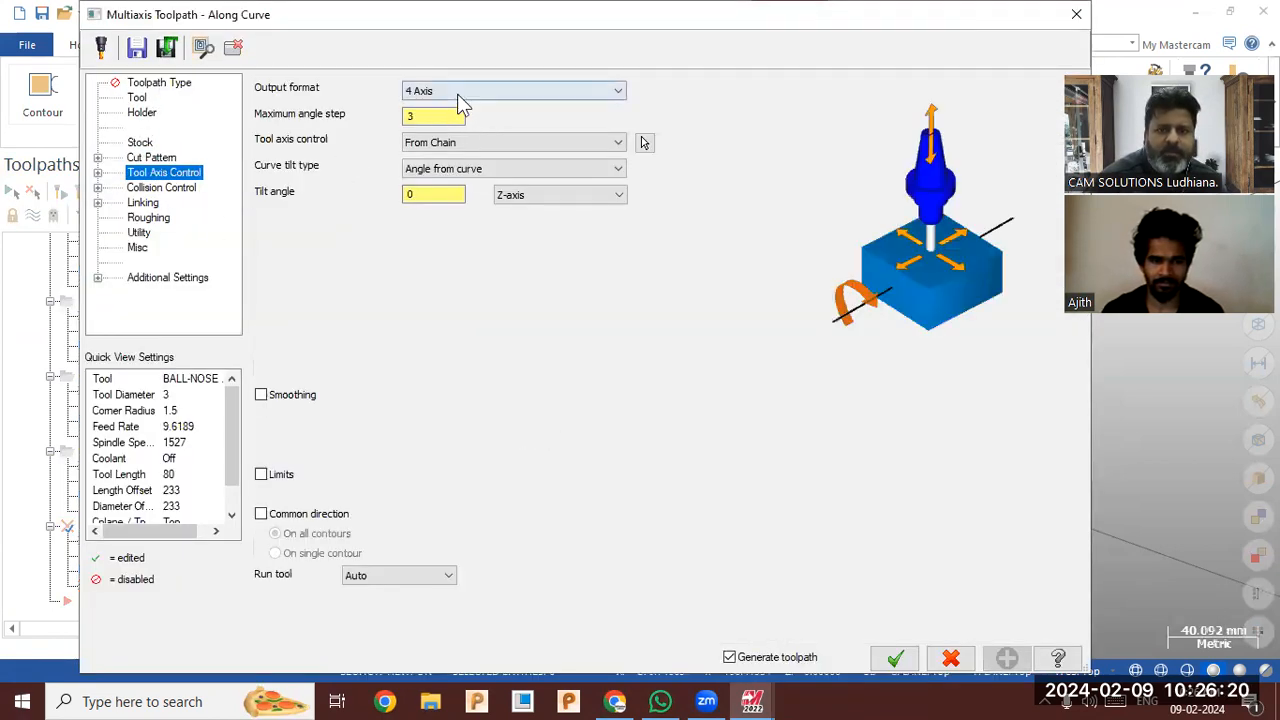
click(455, 143)
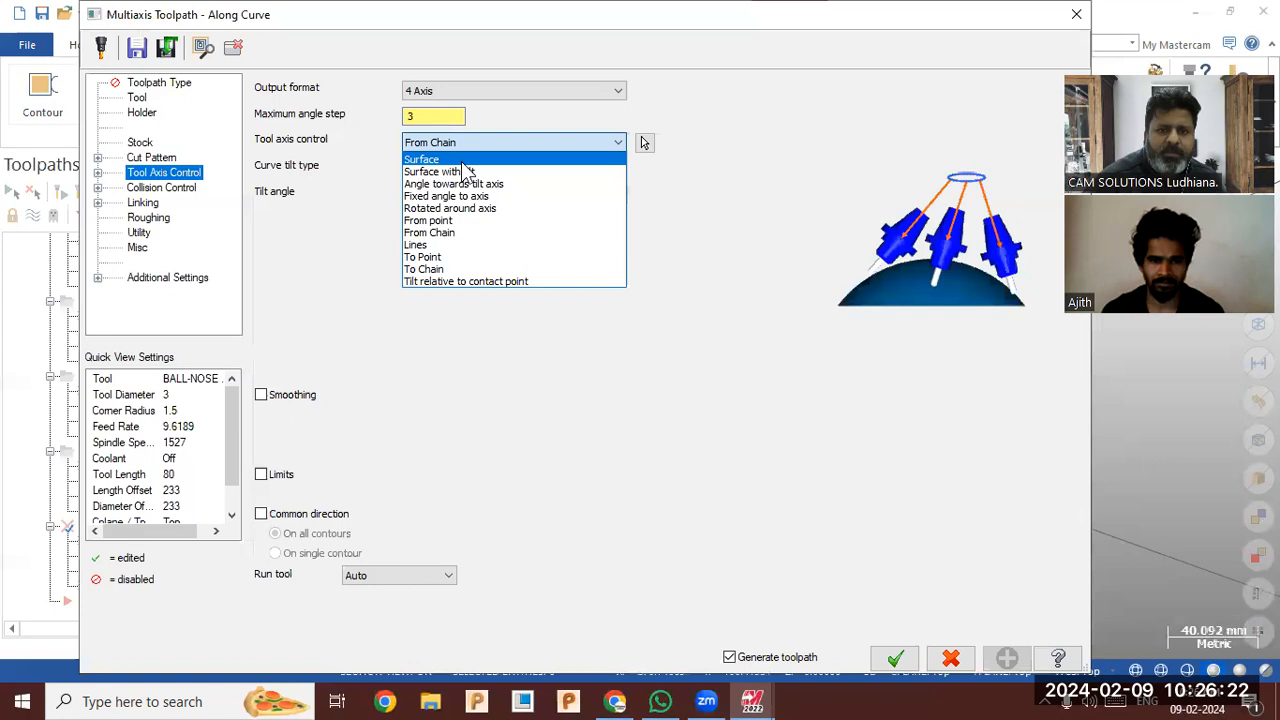
click(462, 163)
click(894, 657)
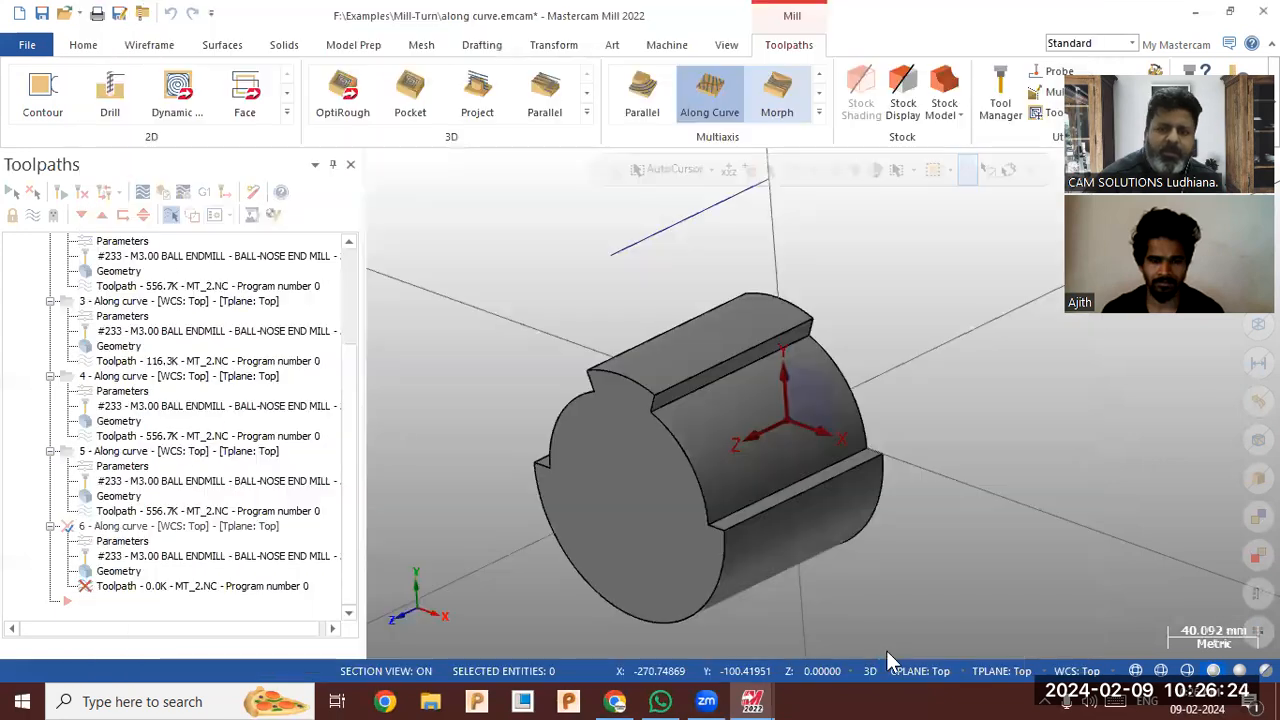
Backplot the sixth Along Curve toolpath and examine the direction of its passes across the tooth's upper face
scroll(739, 280, up, 2)
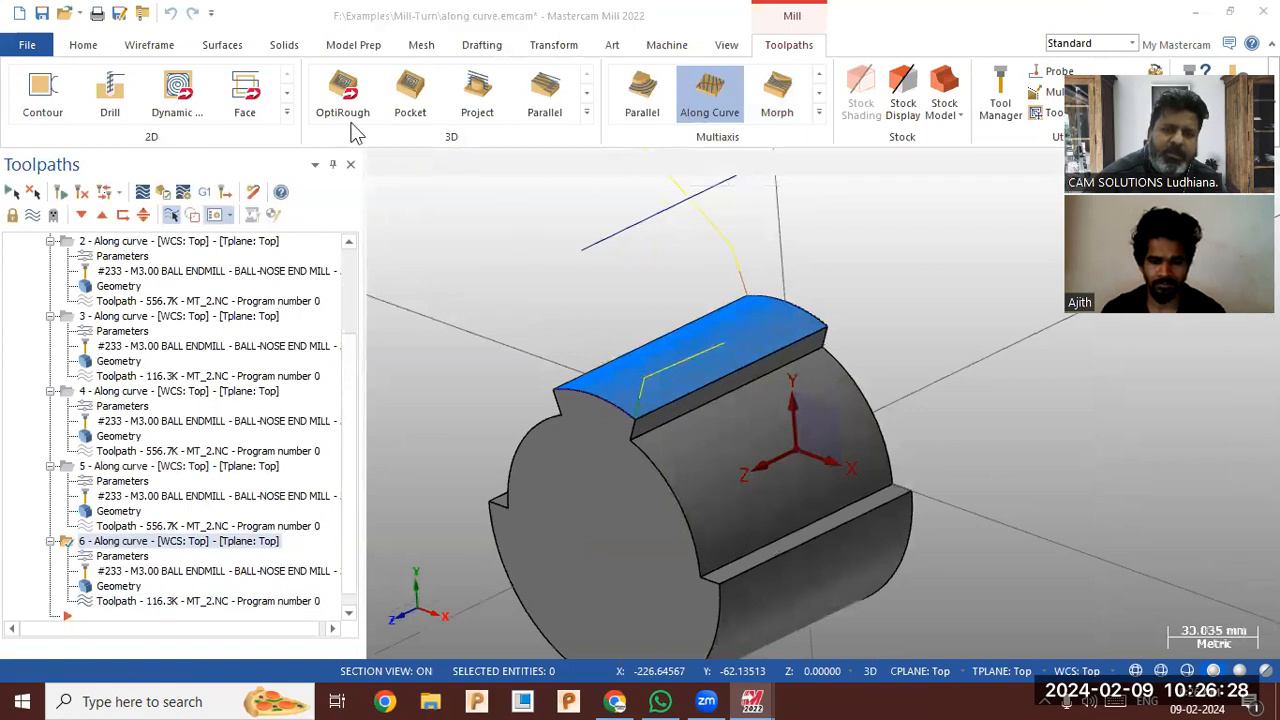
click(379, 162)
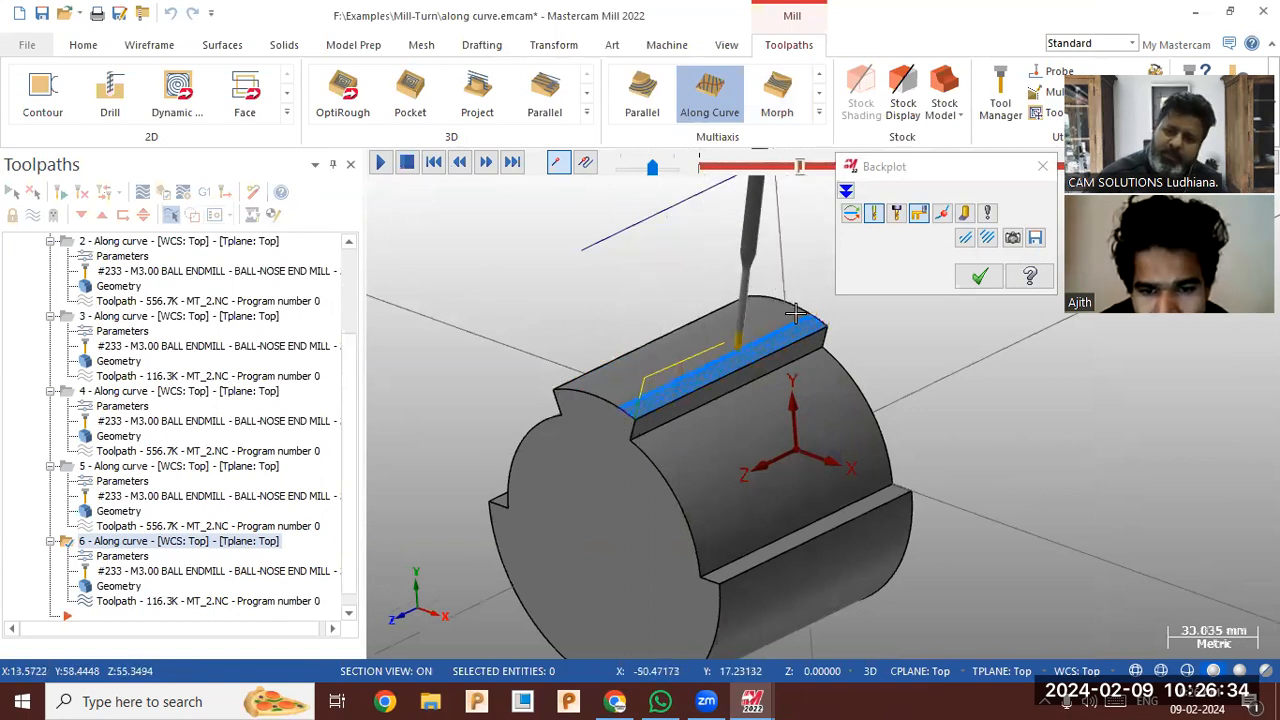
click(978, 278)
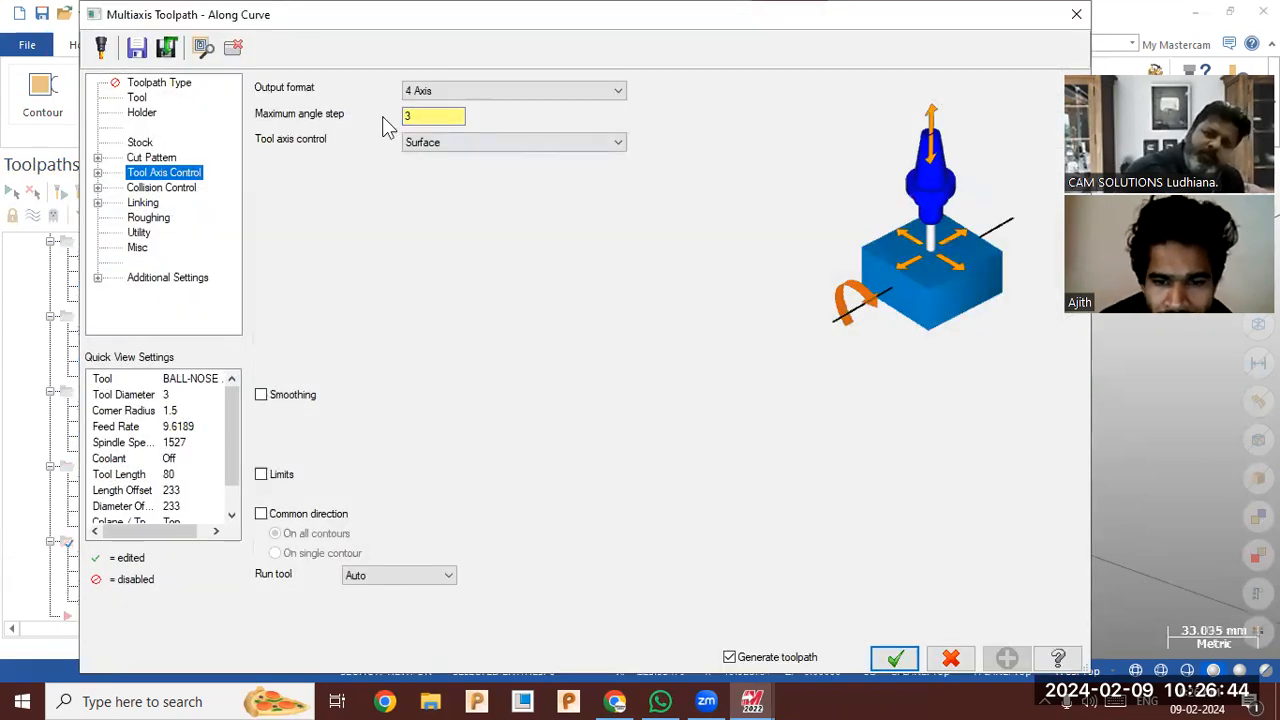
Replace the sixth toolpath's lead curve with the long straight edge of the tooth's upper face and regenerate it
click(166, 172)
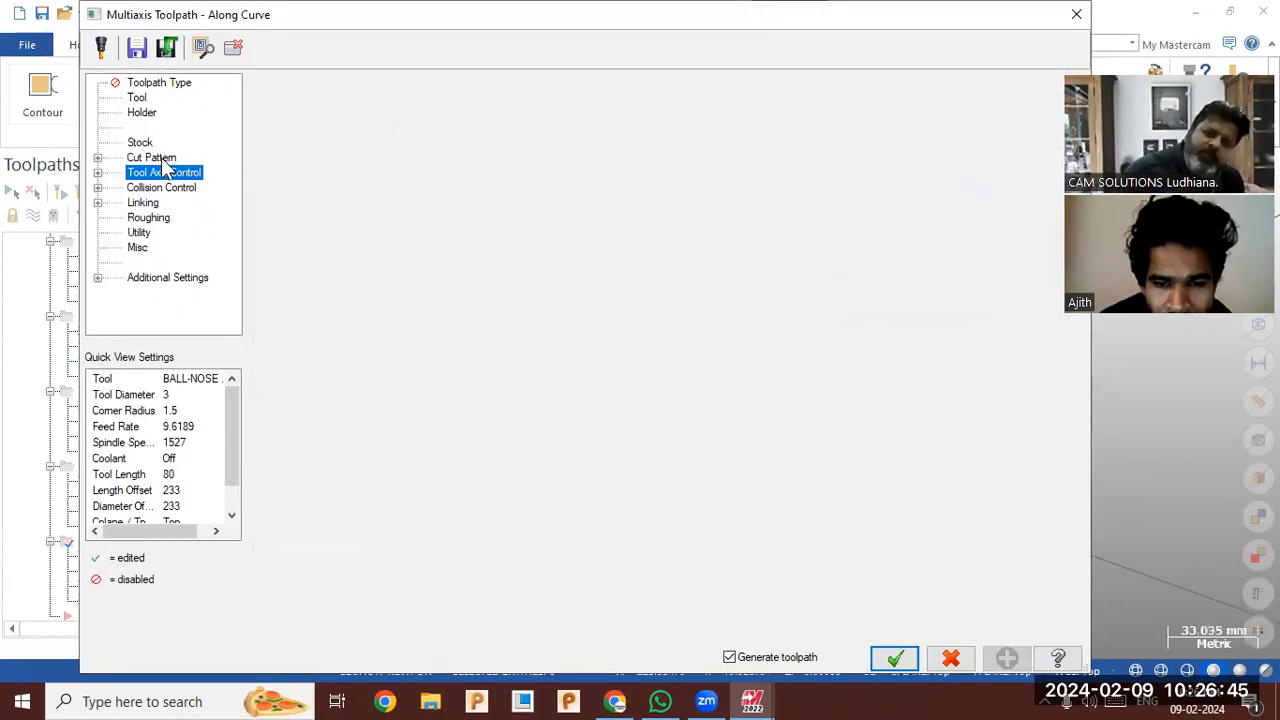
click(505, 125)
click(474, 124)
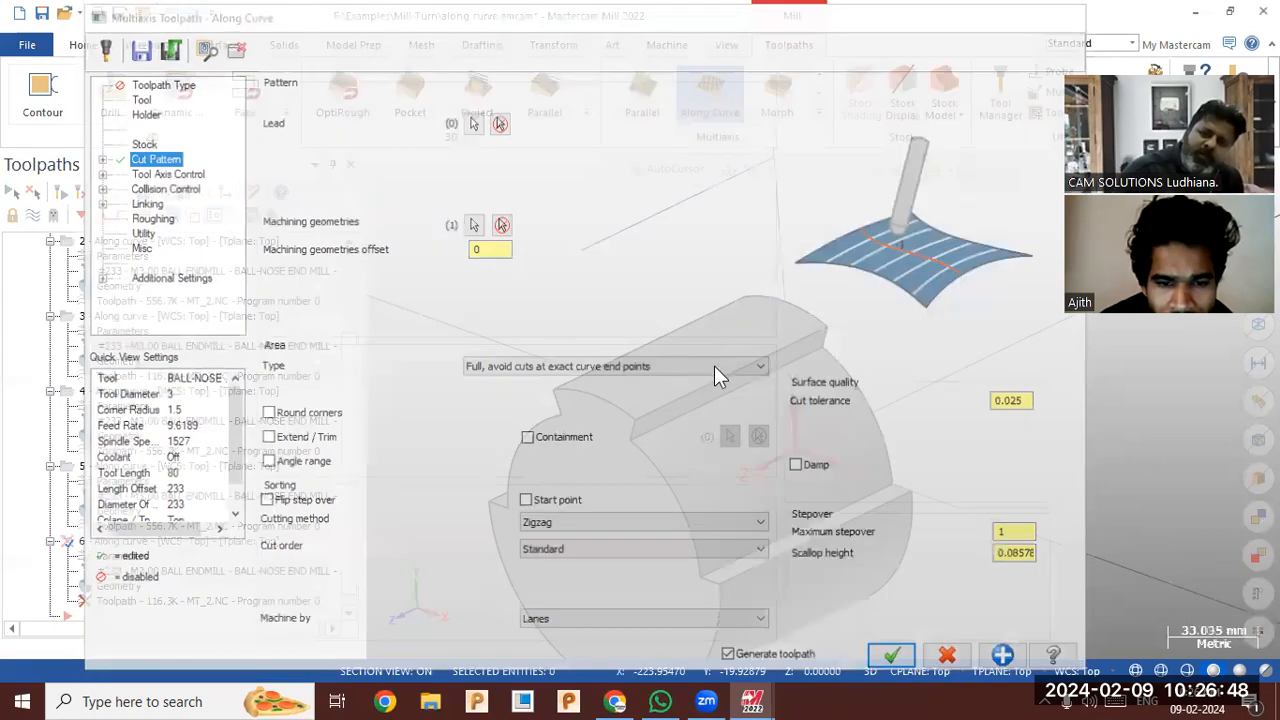
click(710, 384)
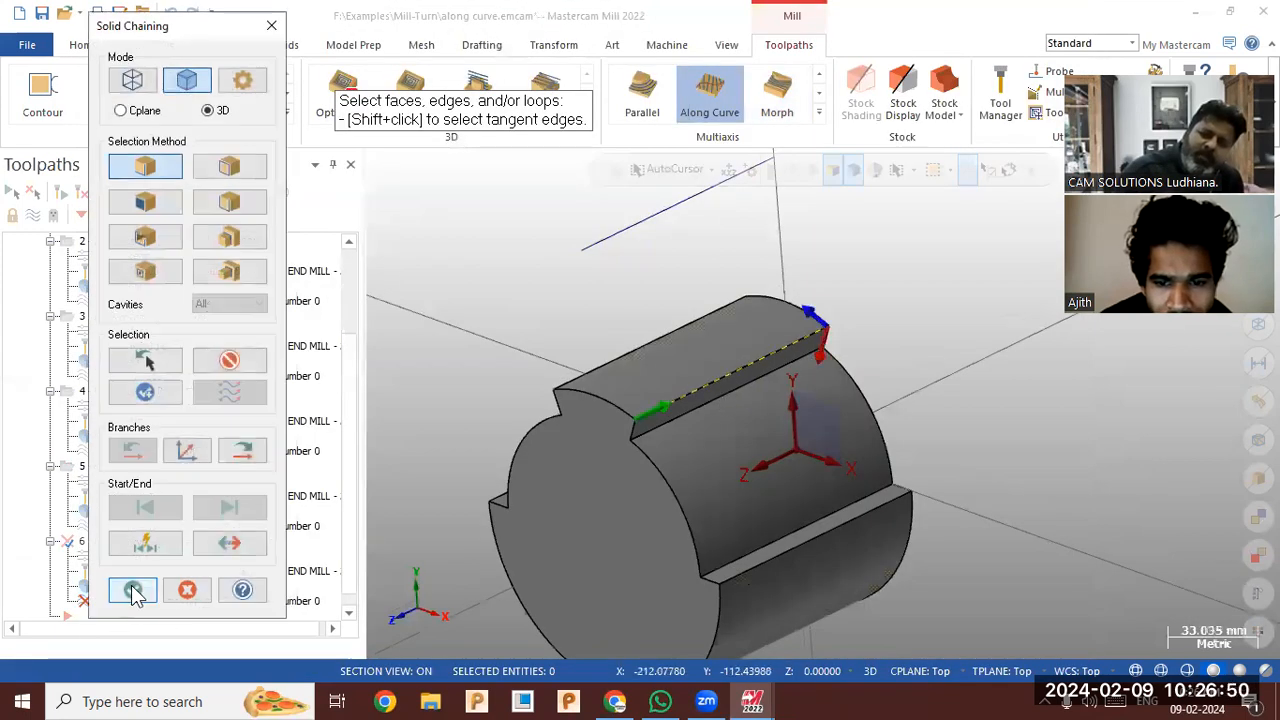
click(133, 591)
click(880, 657)
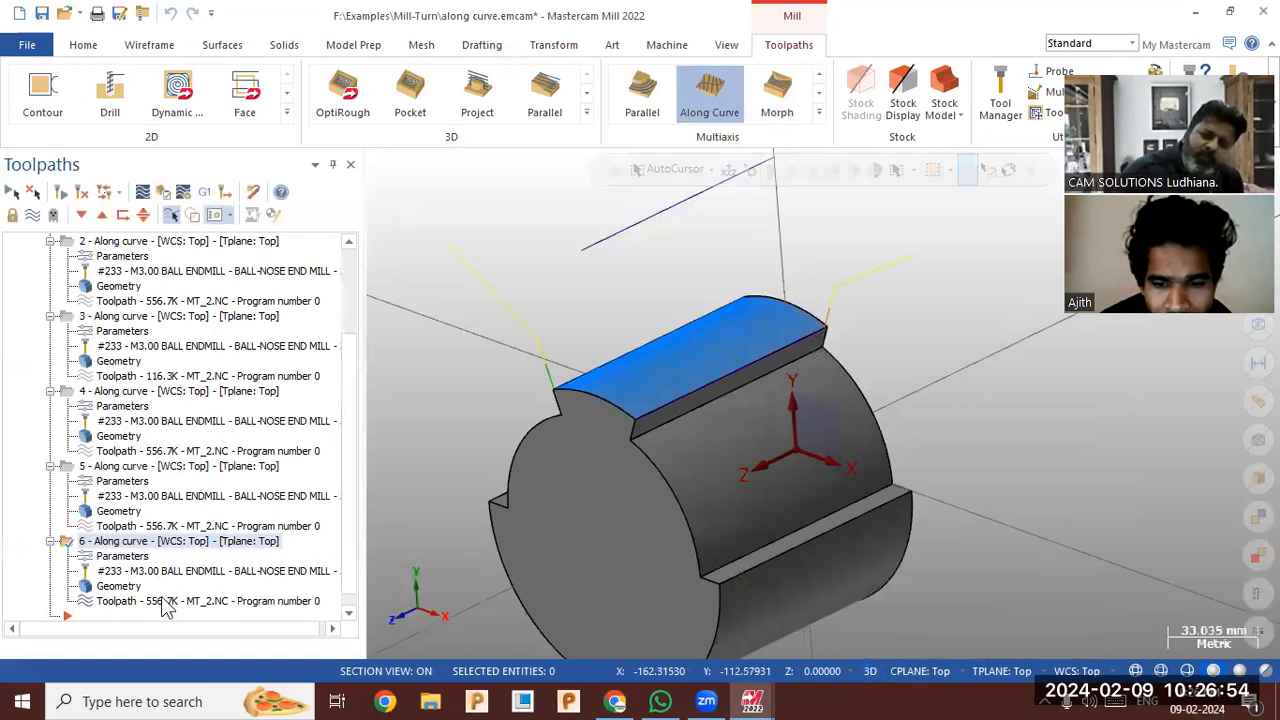
Backplot the regenerated sixth toolpath and examine the passes produced by the straight lead edge
click(163, 600)
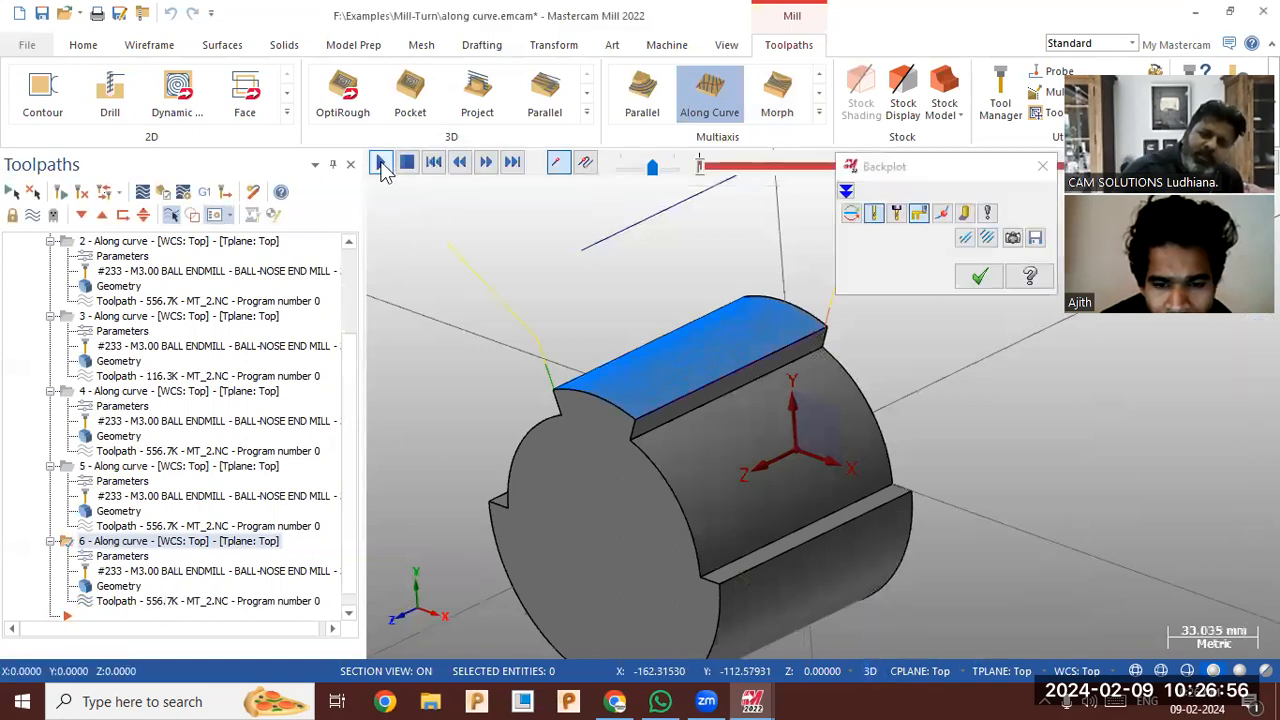
click(381, 164)
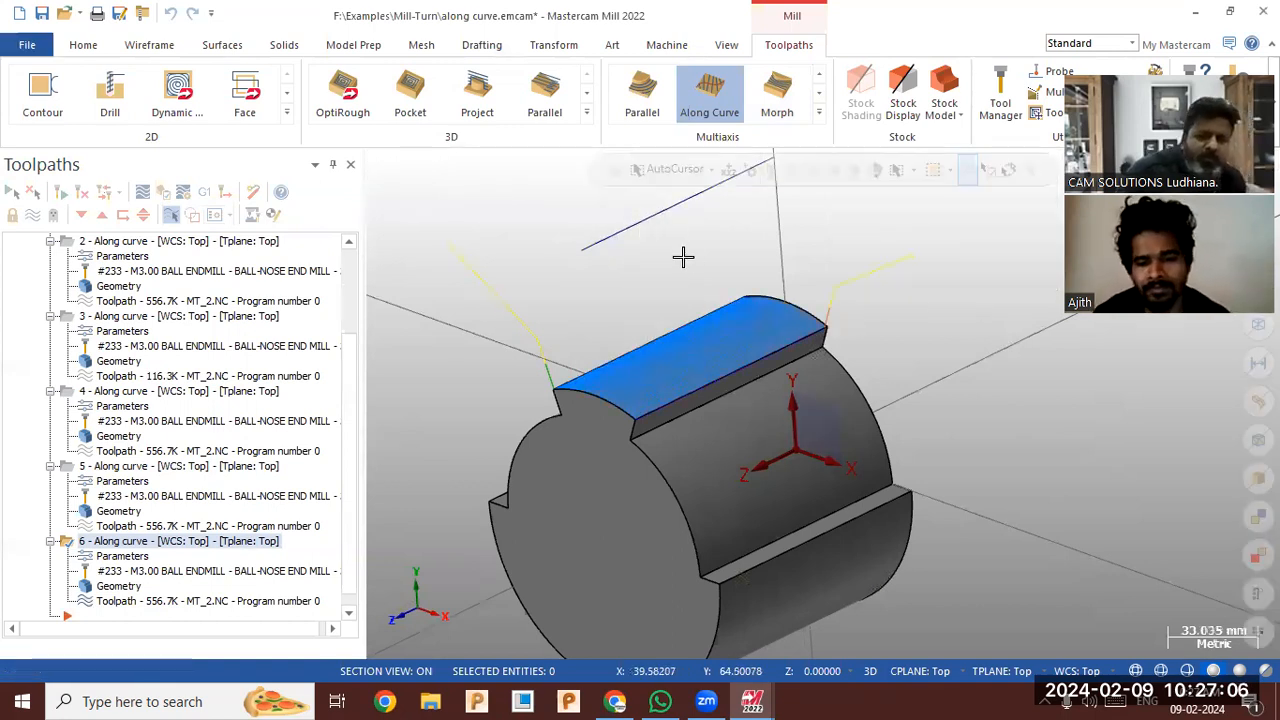
Start a seventh Along Curve toolpath using the long straight edge of the large lower cylindrical face as its lead curve
scroll(683, 257, down, 1)
scroll(714, 293, down, 1)
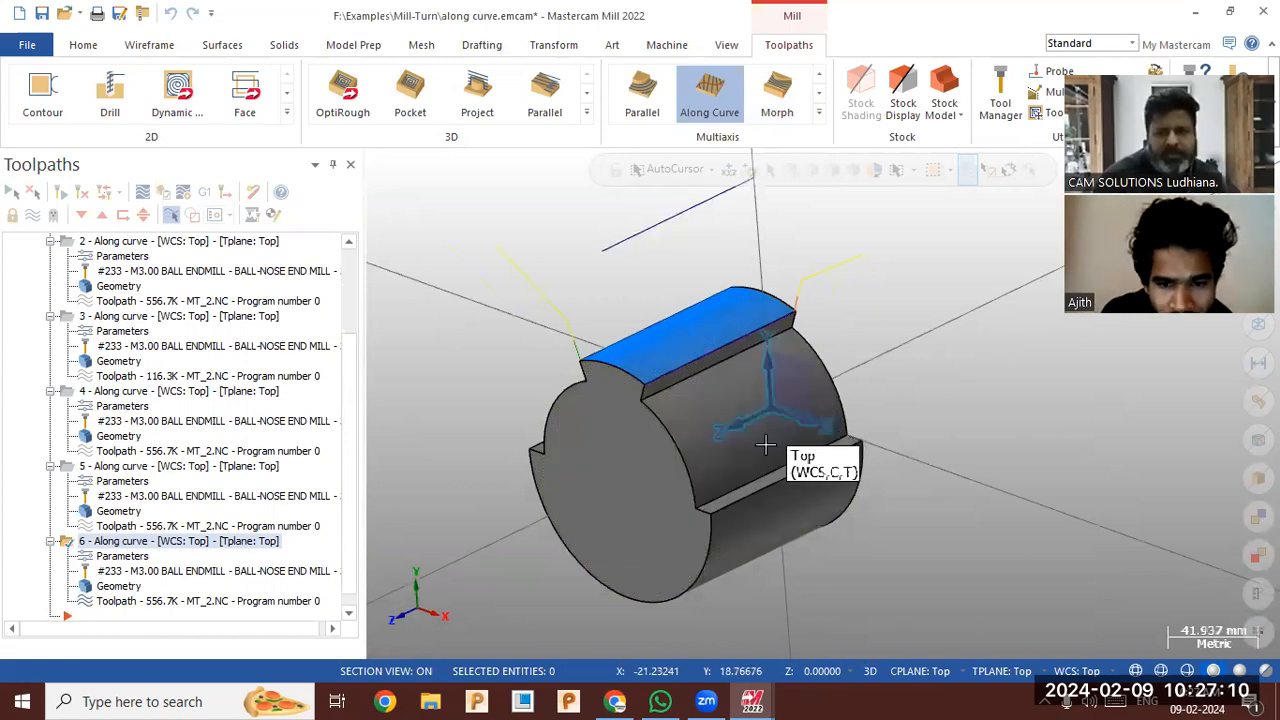
middle_drag(765, 444, 638, 448)
middle_drag(820, 446, 838, 446)
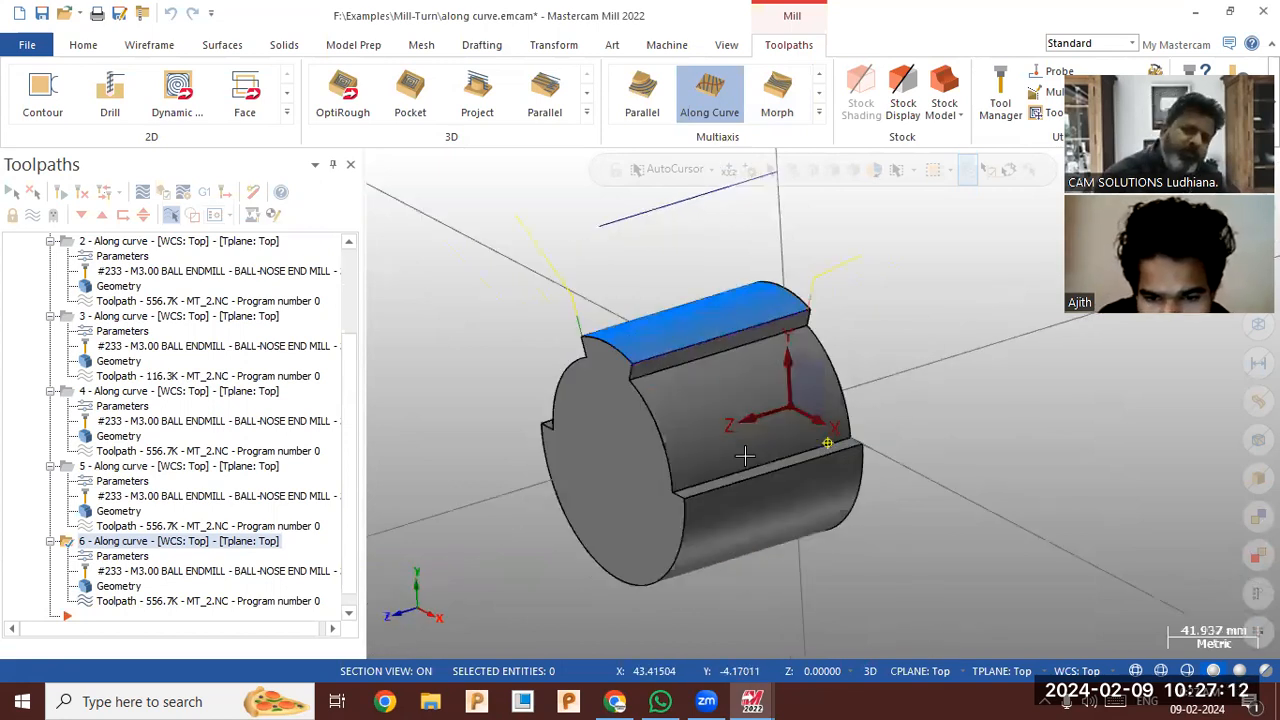
middle_drag(745, 456, 712, 454)
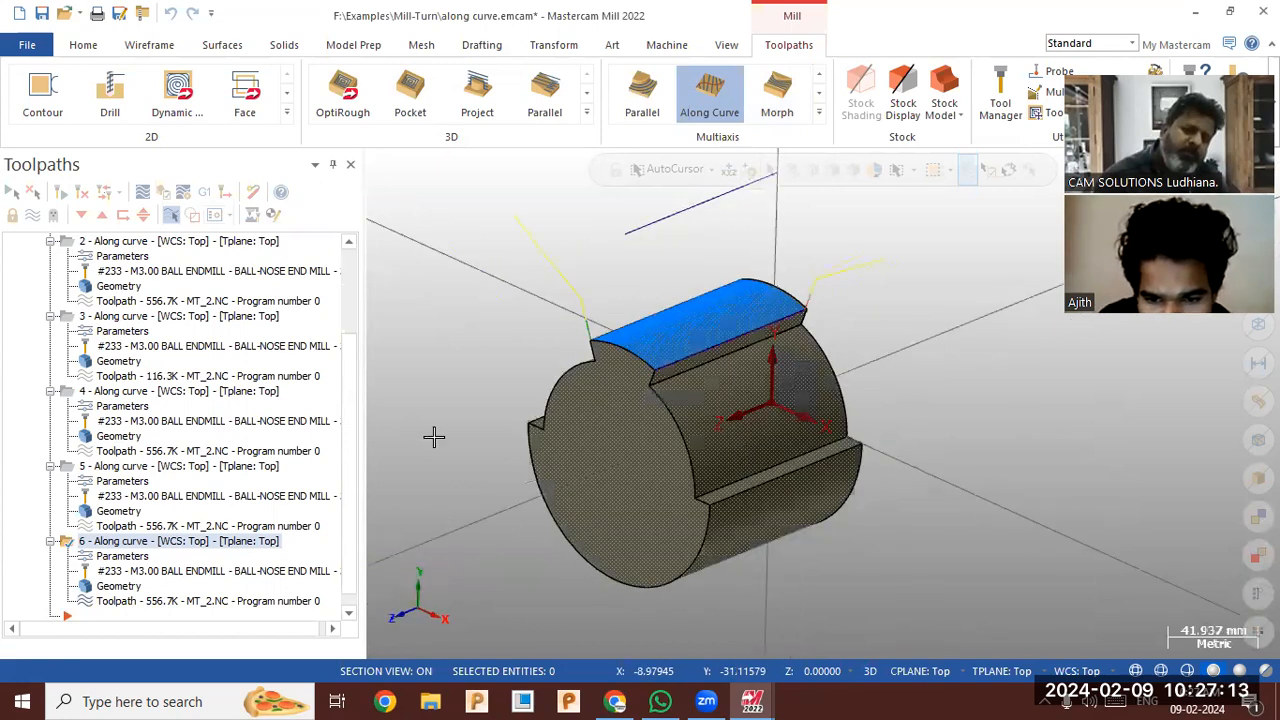
click(712, 100)
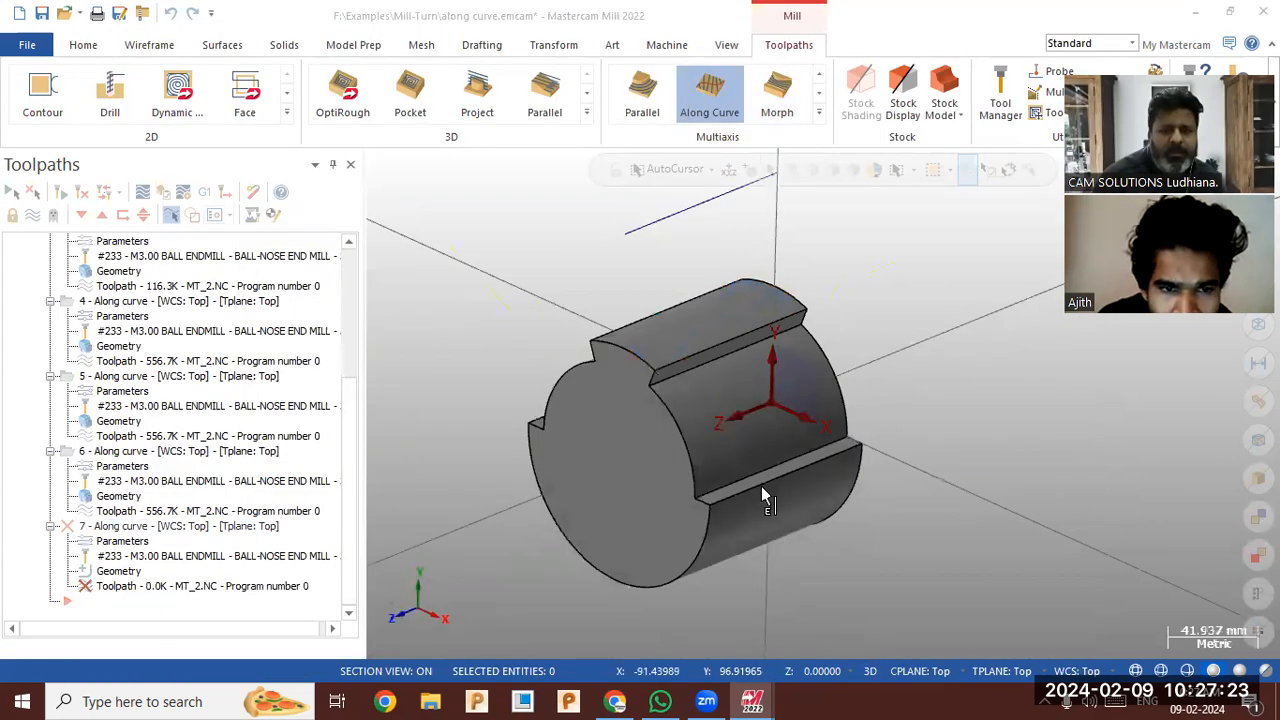
click(761, 486)
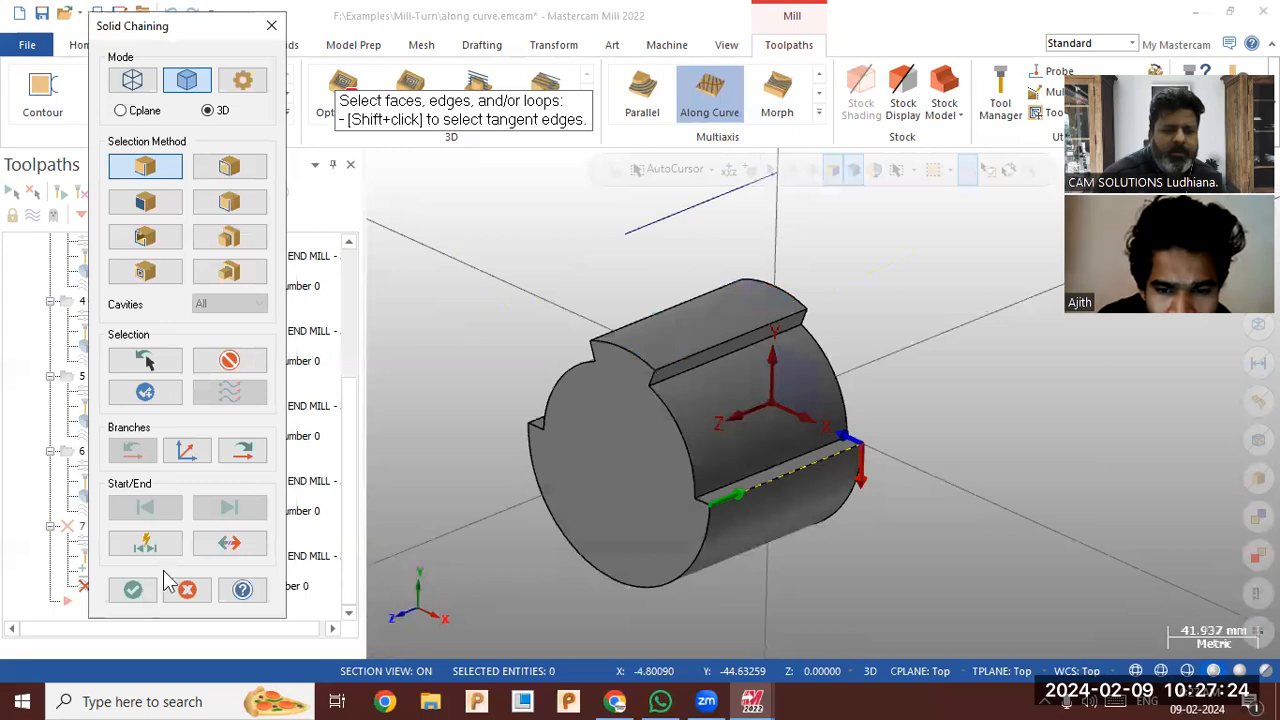
click(133, 590)
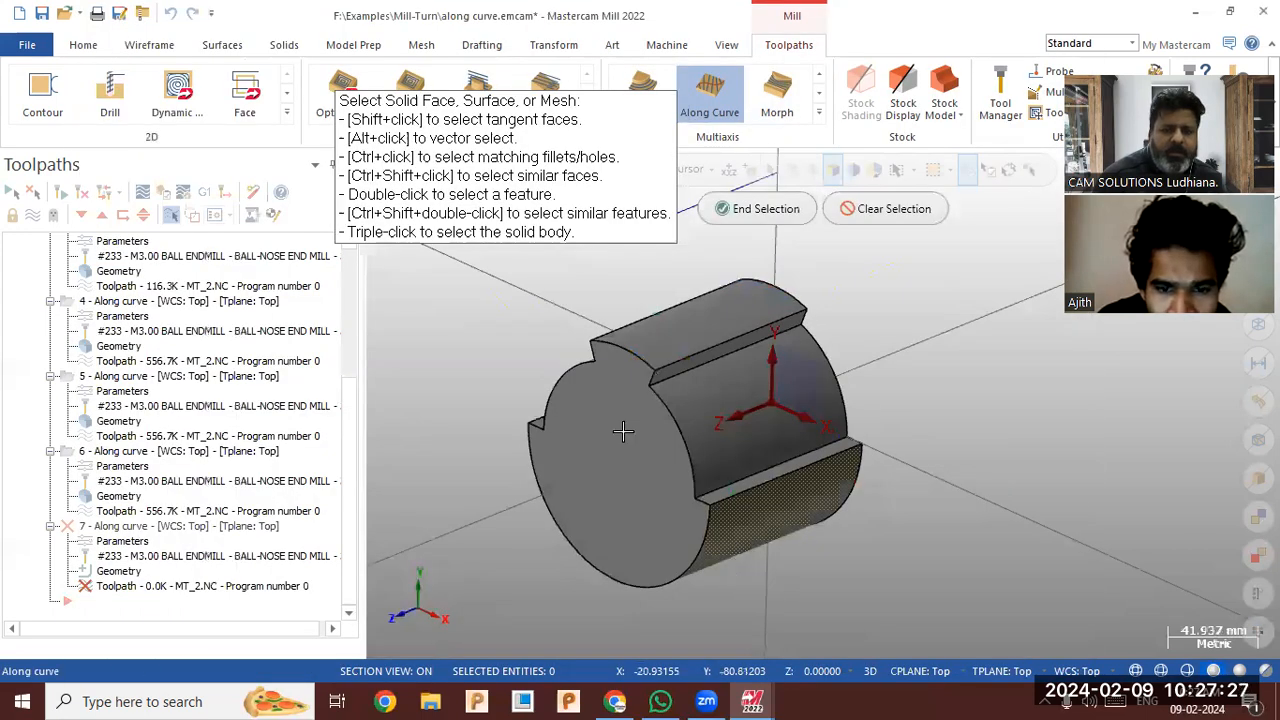
Assign the large outer cylindrical face adjoining the lead edge as the seventh toolpath's machining geometry
middle_drag(624, 432, 755, 284)
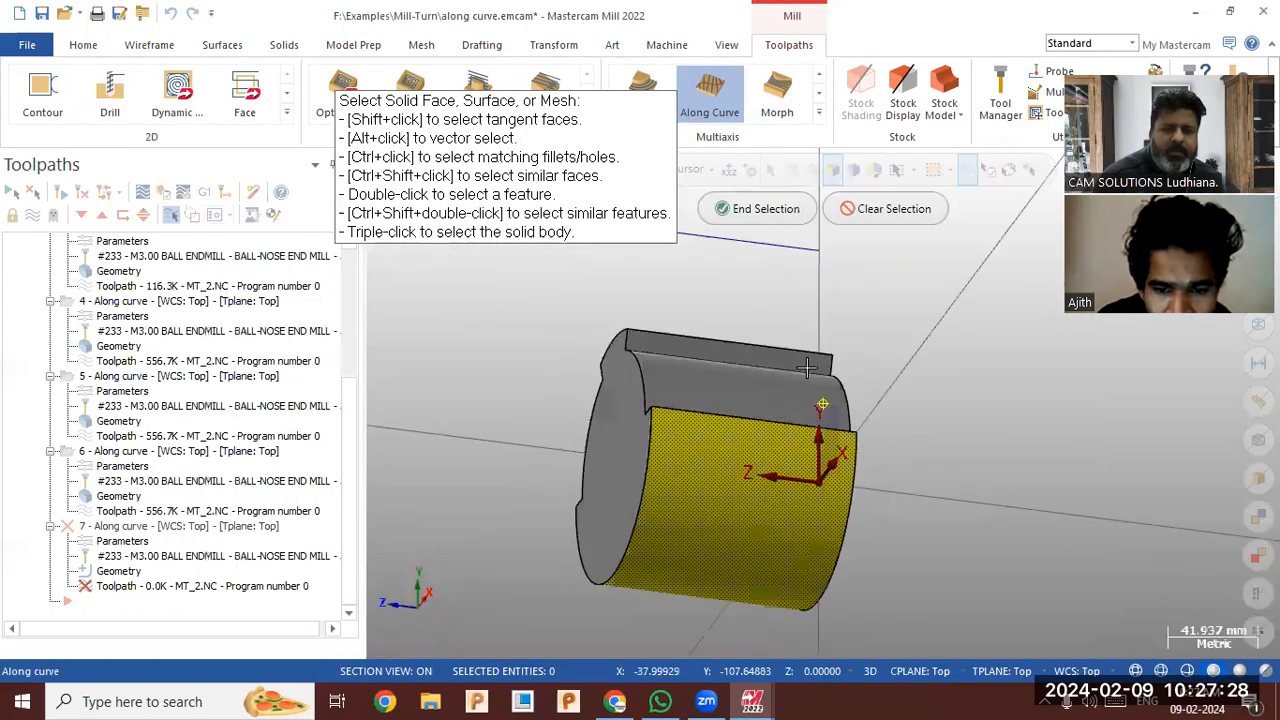
middle_drag(806, 368, 829, 371)
click(766, 209)
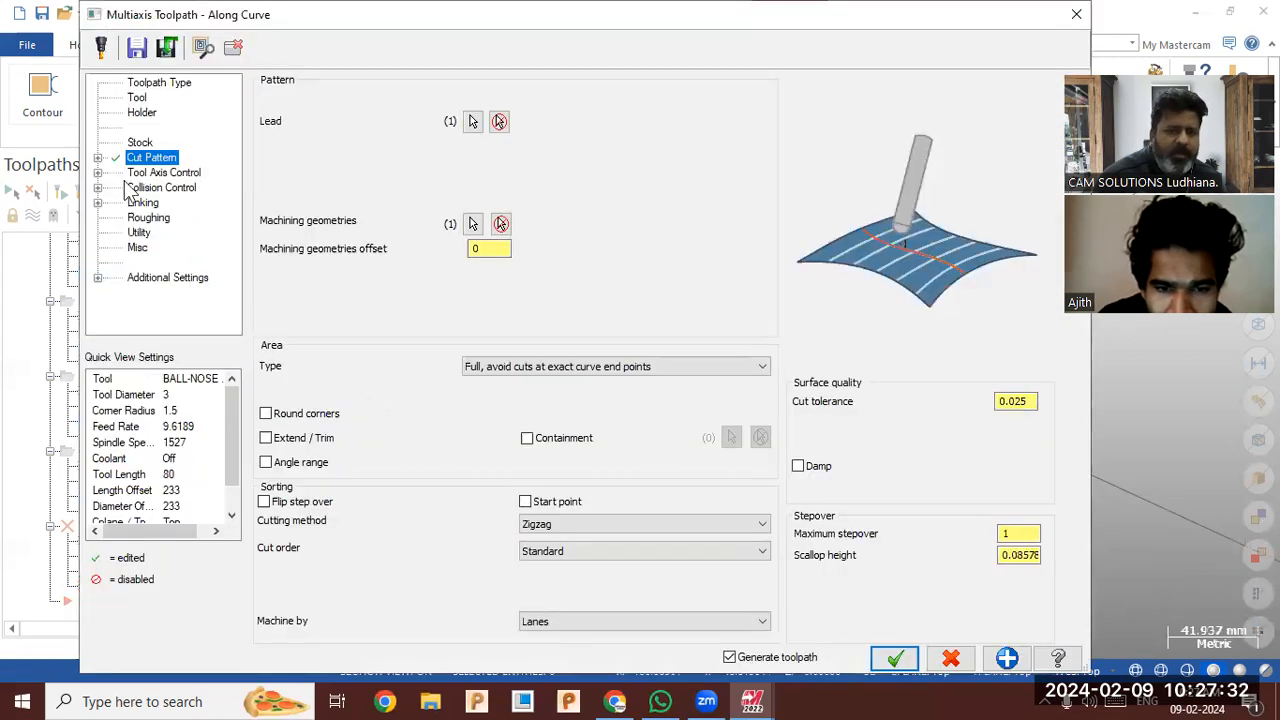
Set the seventh toolpath's output format to 4 Axis with the 4th axis direction on Z-axis, and generate it
click(484, 94)
click(197, 168)
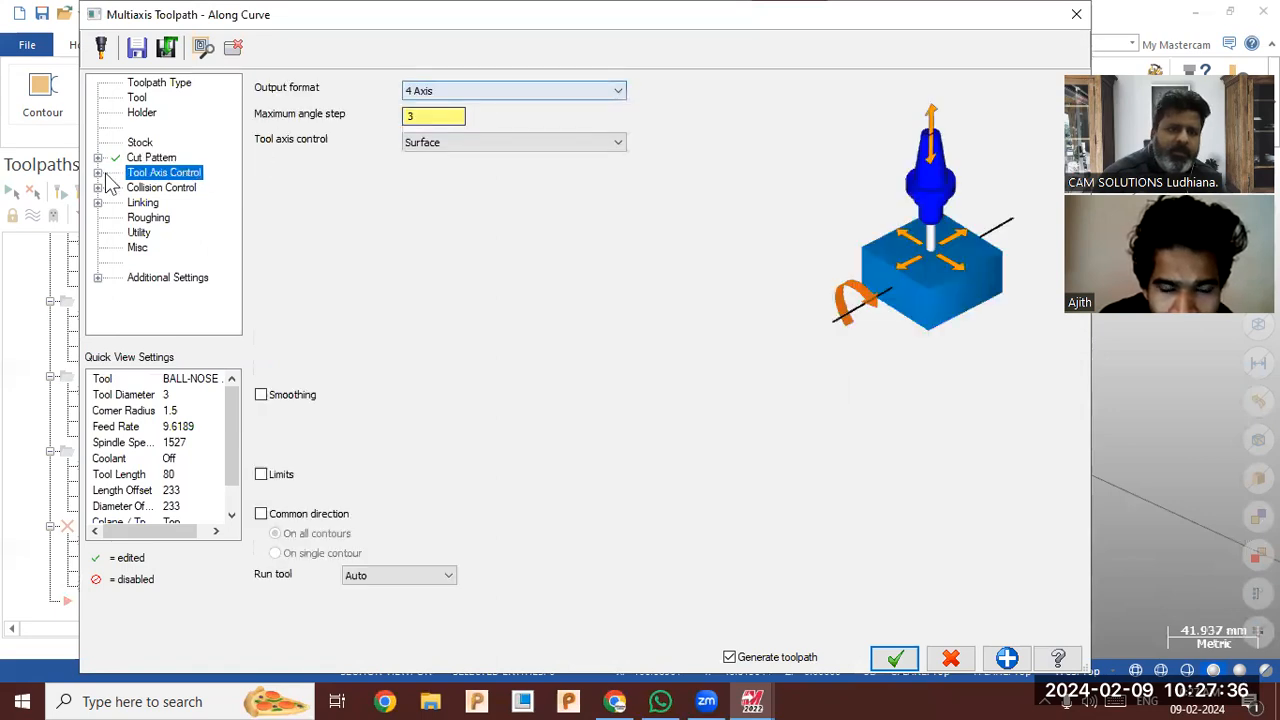
click(99, 173)
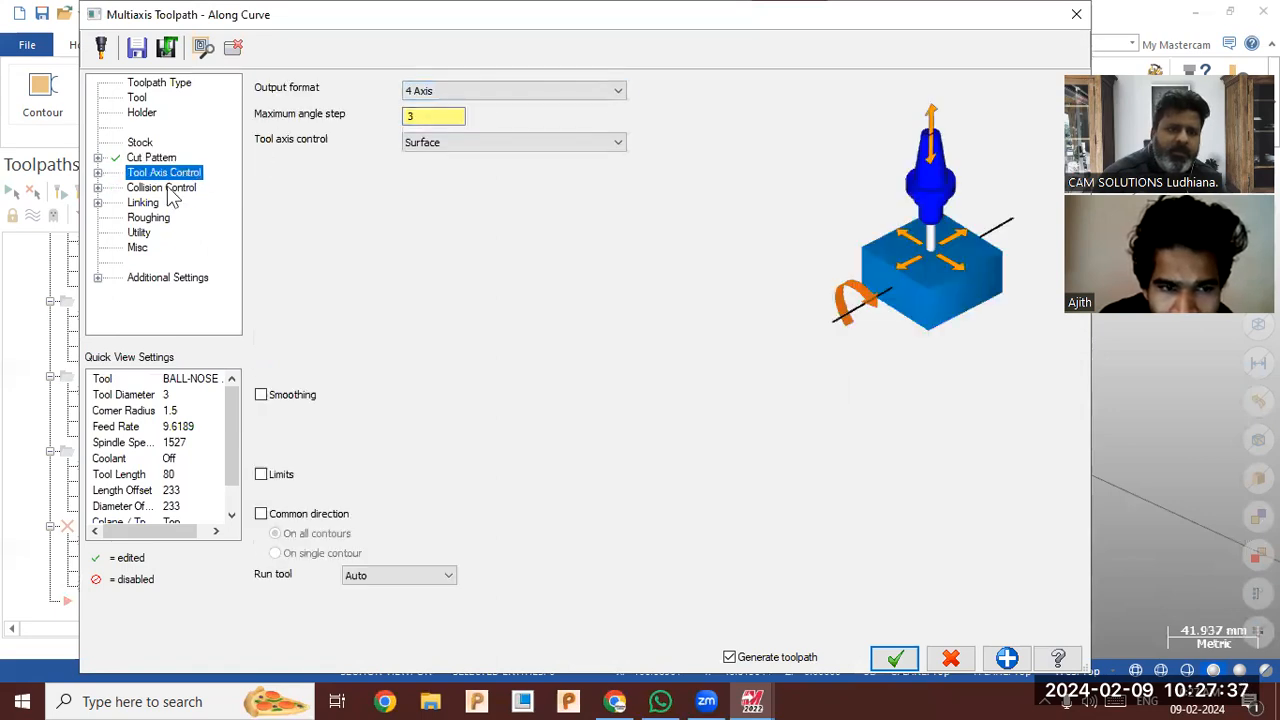
click(429, 119)
click(420, 160)
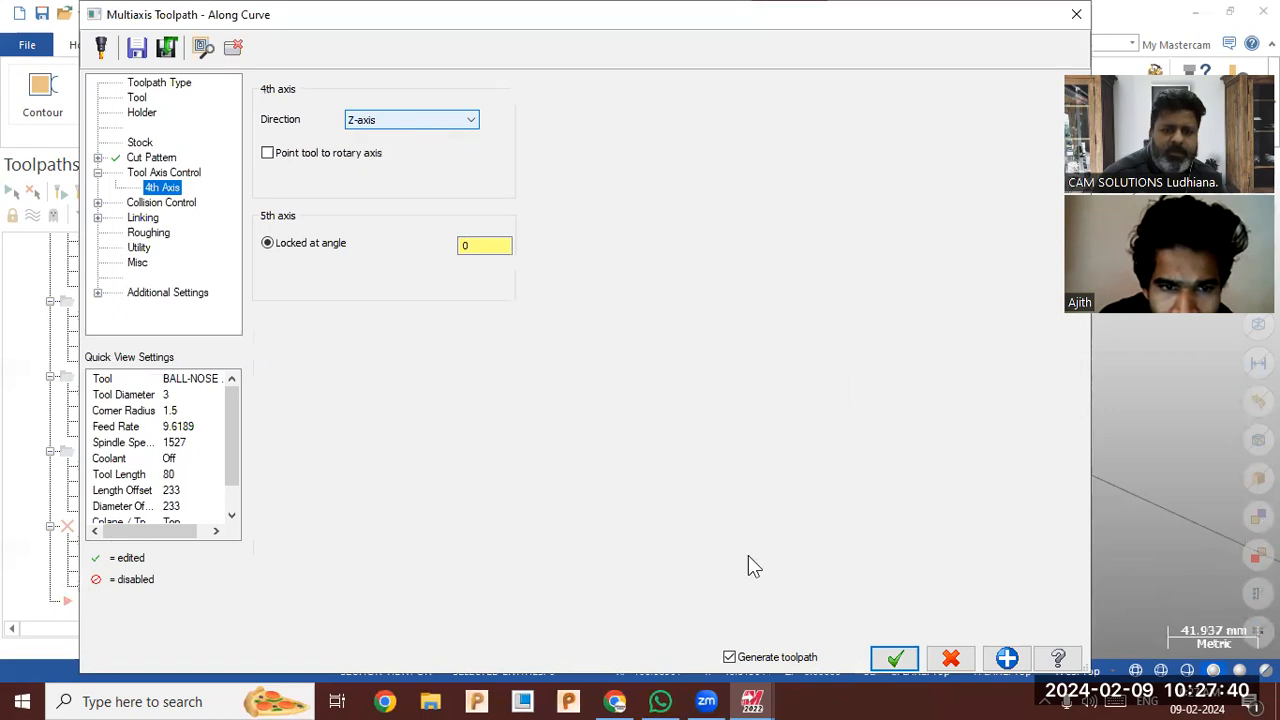
click(900, 660)
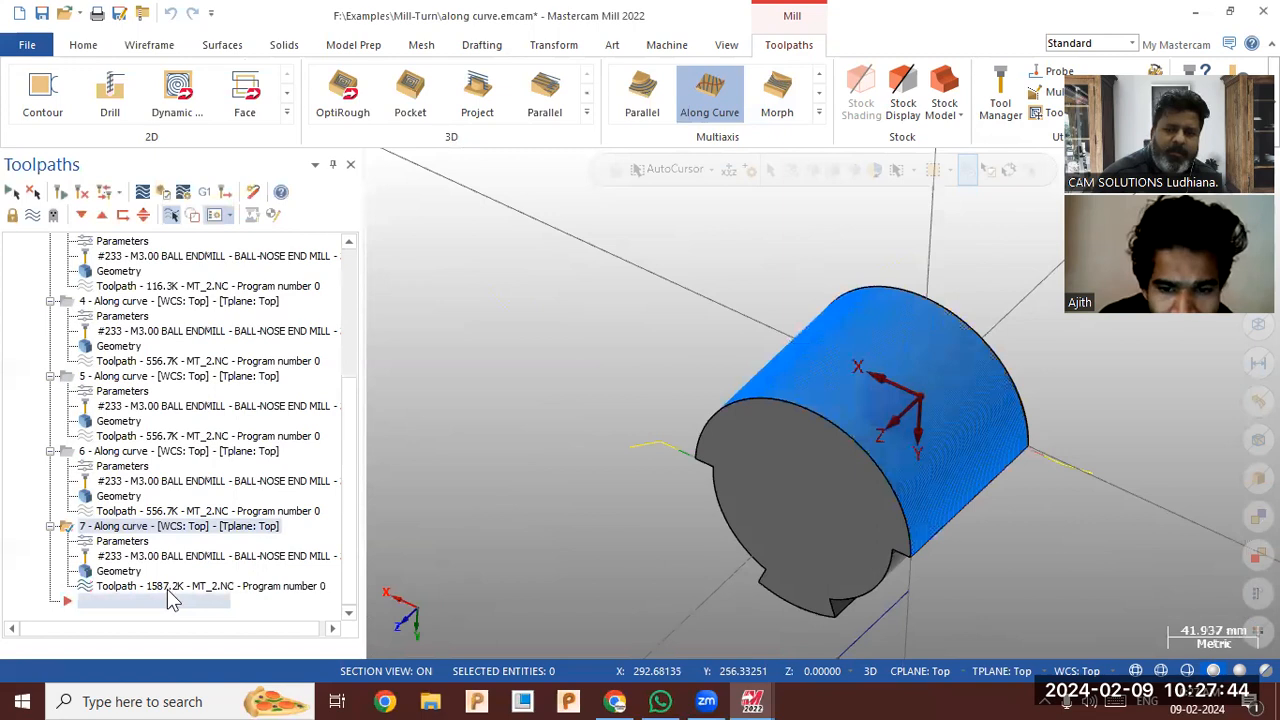
Backplot the seventh Along Curve operation and watch the tool motion around the cylinder from several angles
key(alt+t)
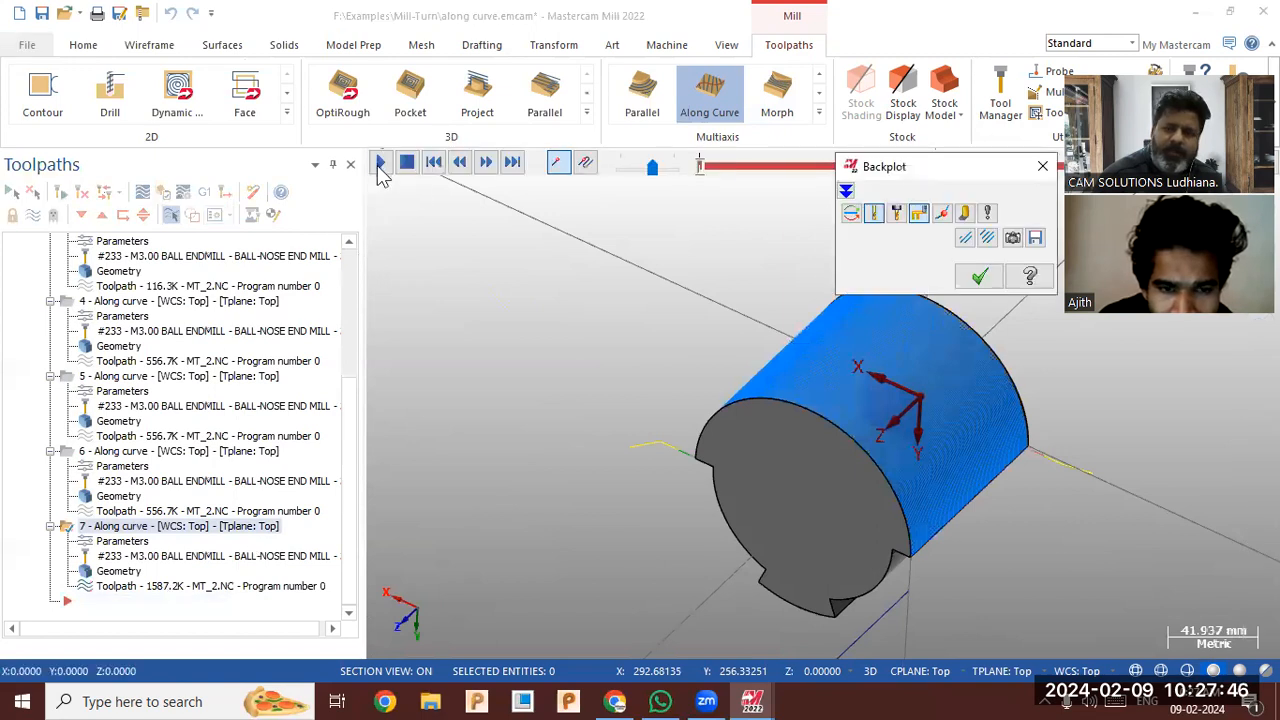
click(380, 166)
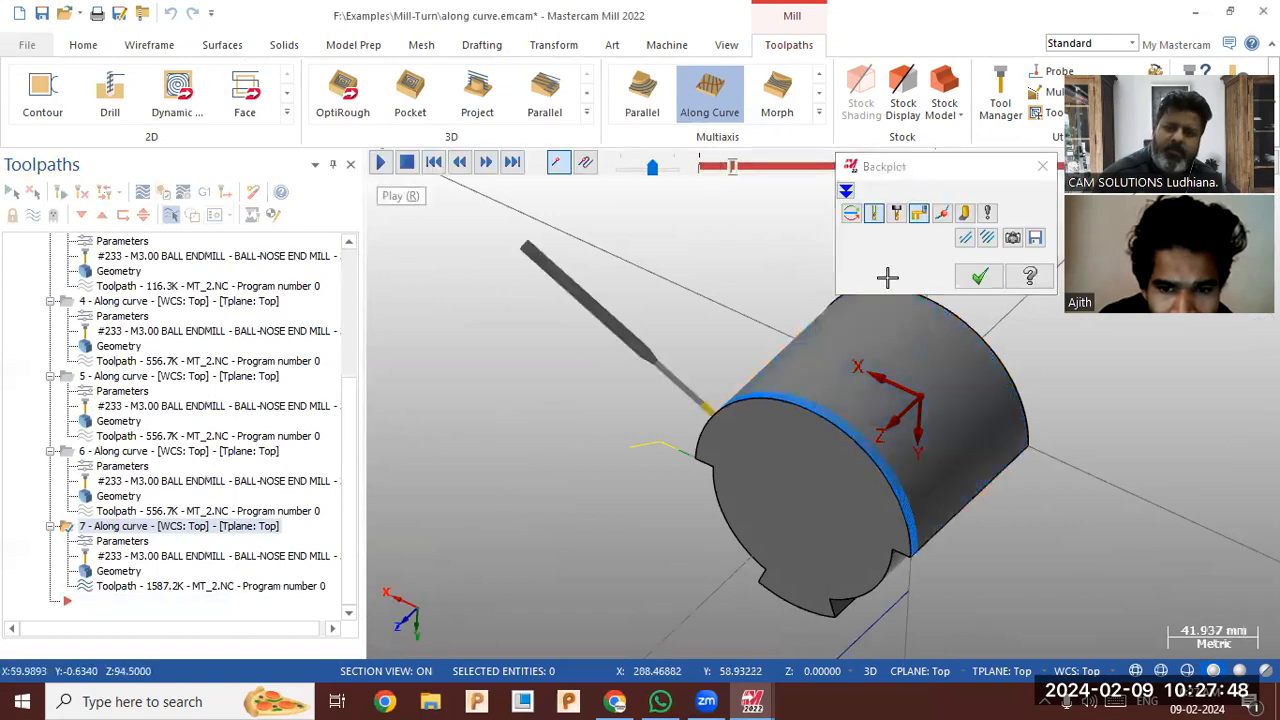
scroll(887, 277, down, 5)
click(990, 215)
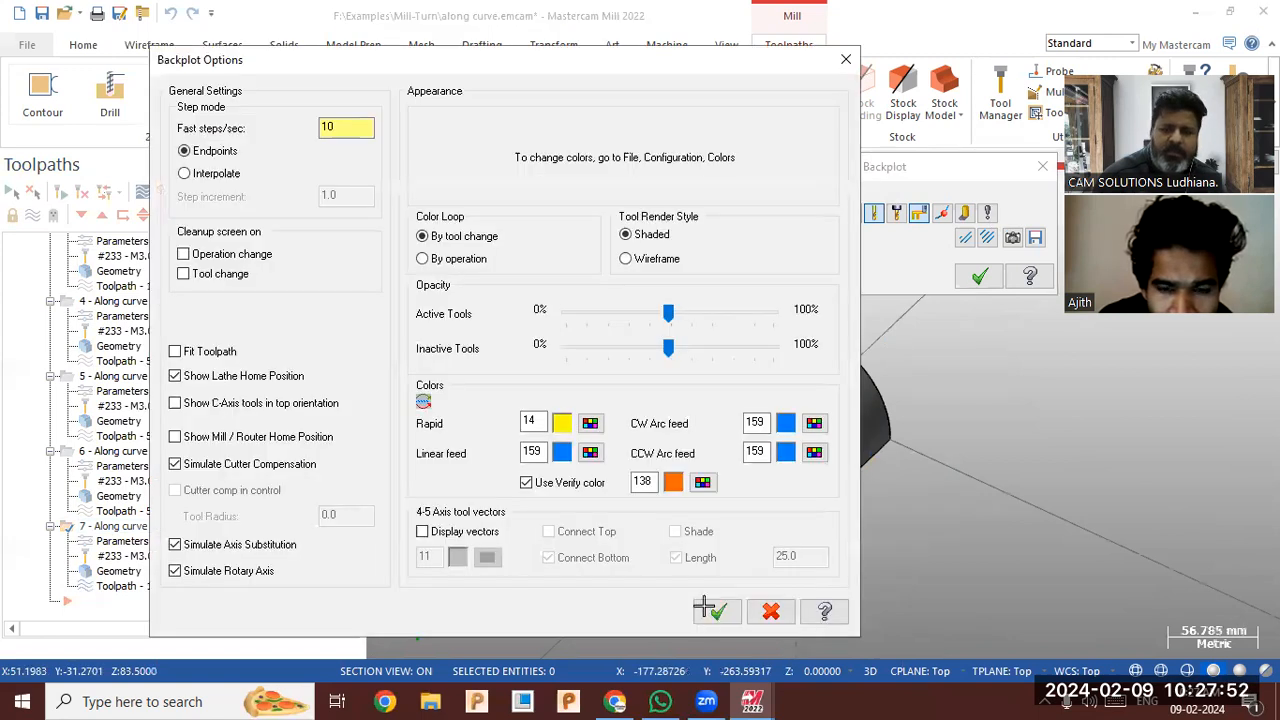
click(711, 612)
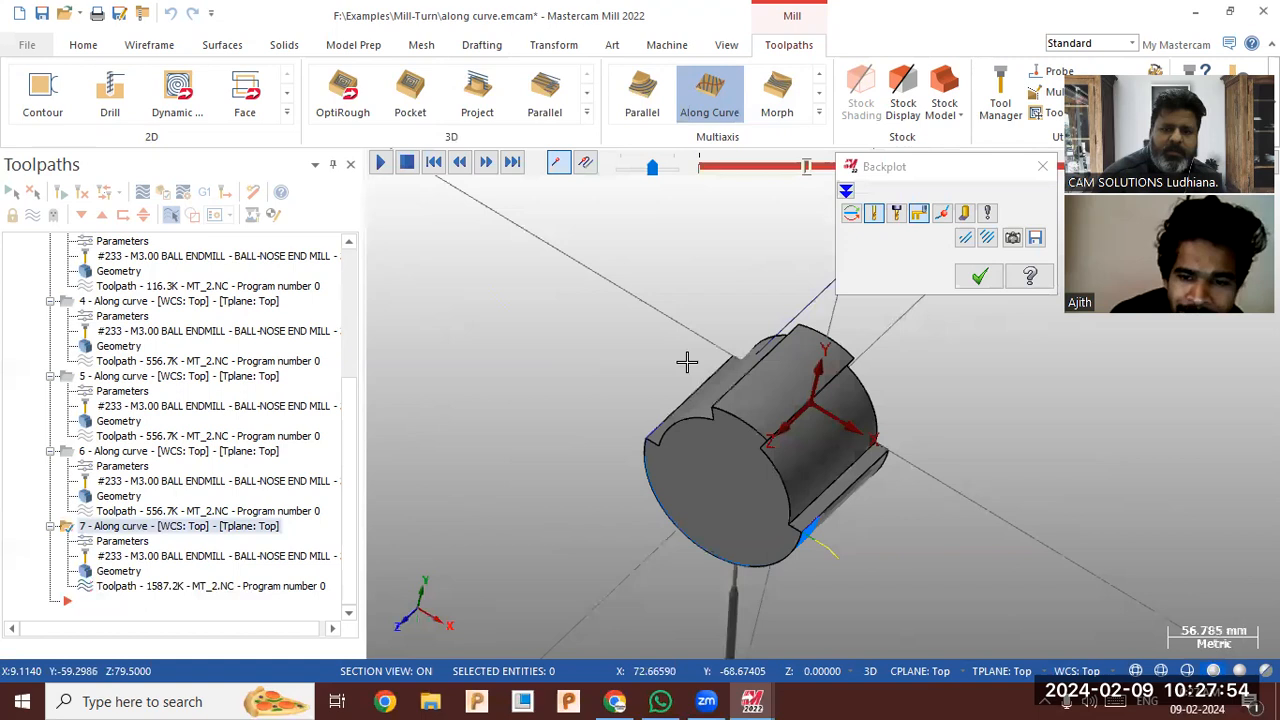
middle_drag(686, 362, 927, 537)
middle_drag(757, 514, 626, 497)
middle_drag(686, 468, 737, 246)
middle_drag(651, 177, 640, 206)
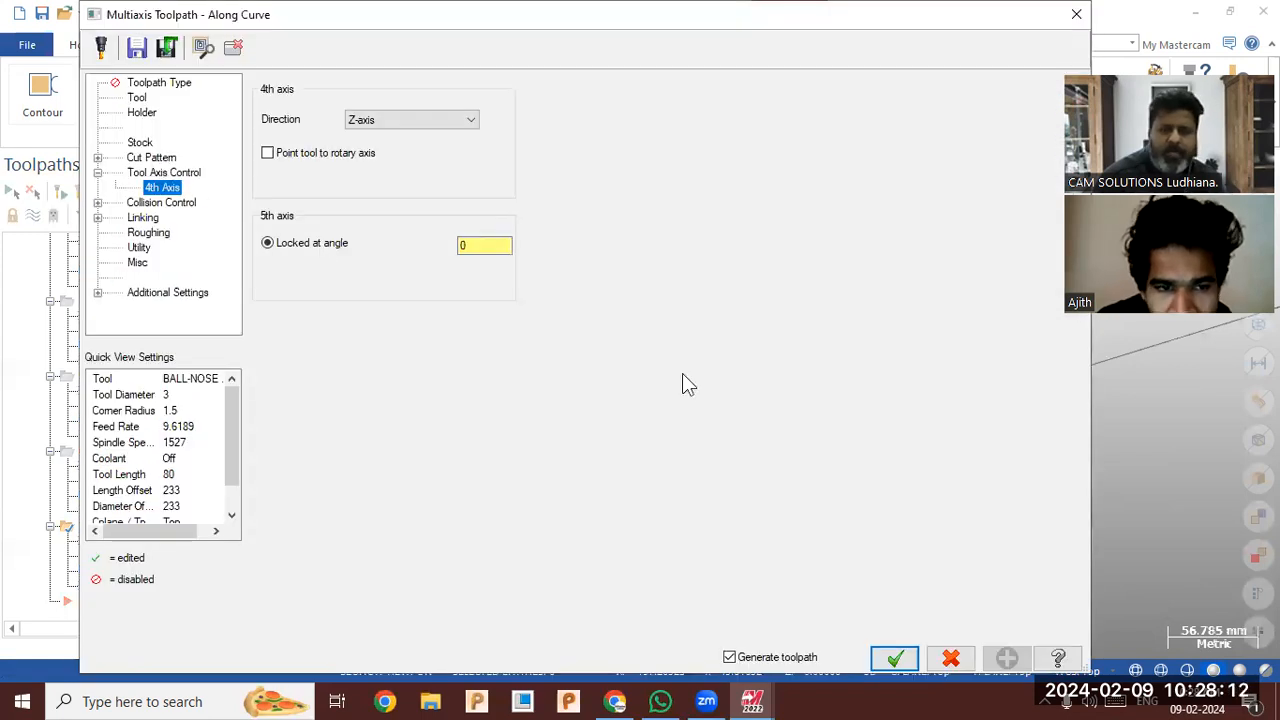
Set the maximum stepover in the Along Curve operation's cut pattern to 3
click(895, 658)
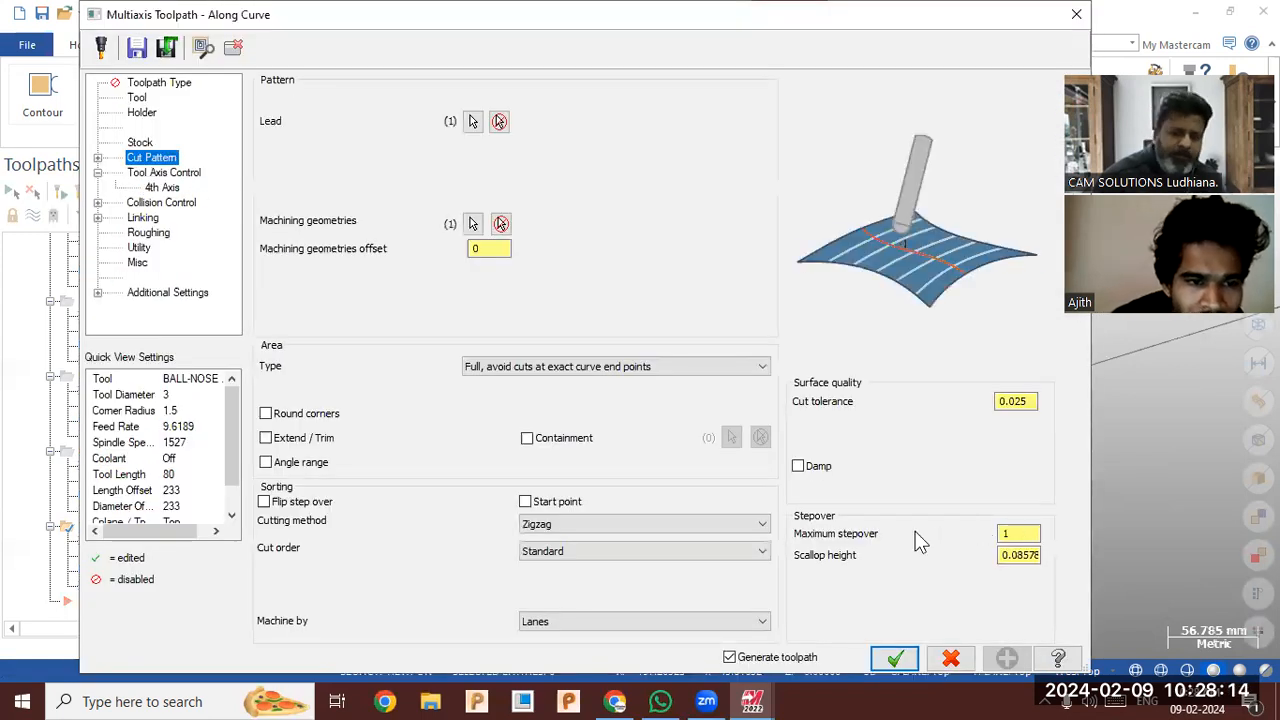
click(915, 531)
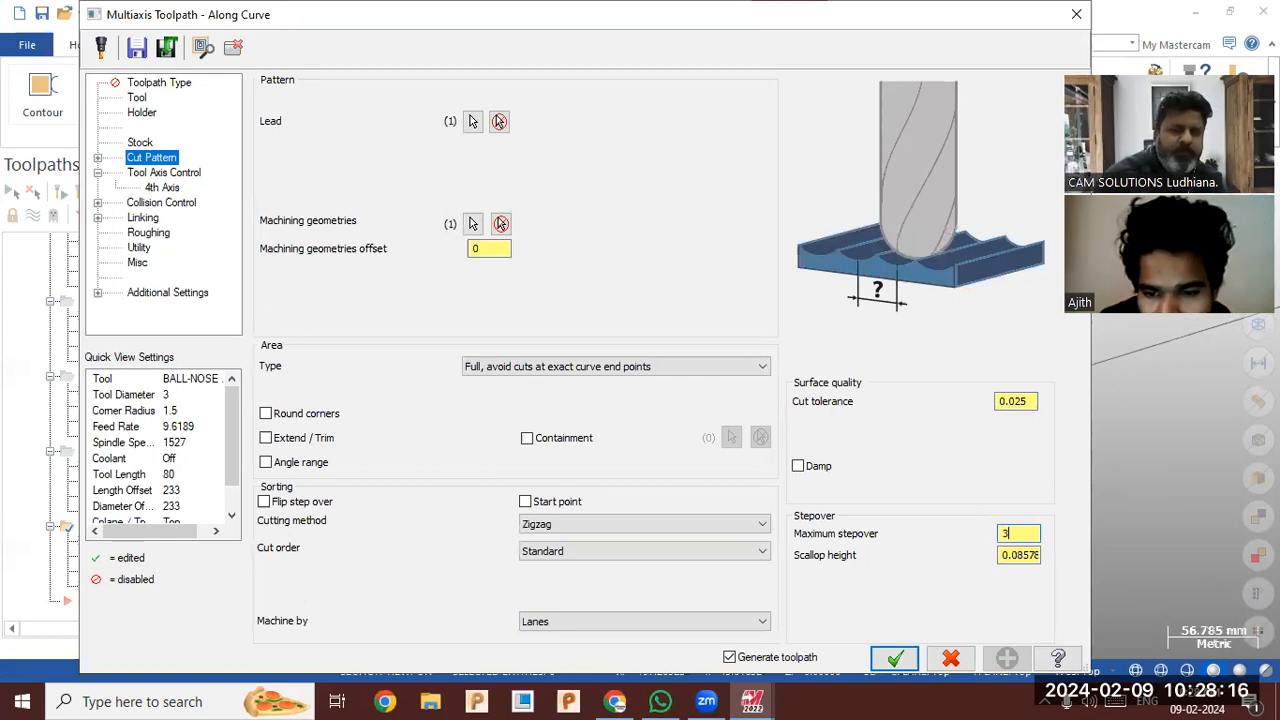
key(Tab)
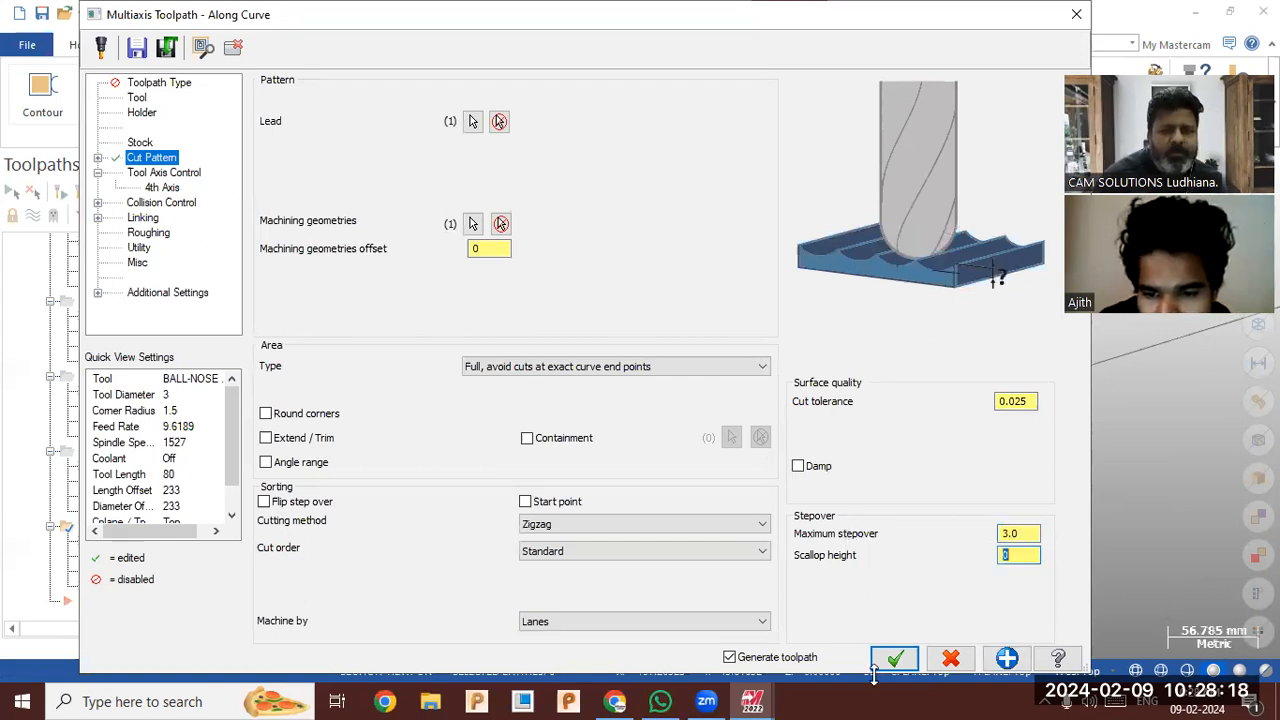
Enable depth cuts with 3 roughing passes at a spacing of 2, and regenerate the toolpath
click(155, 236)
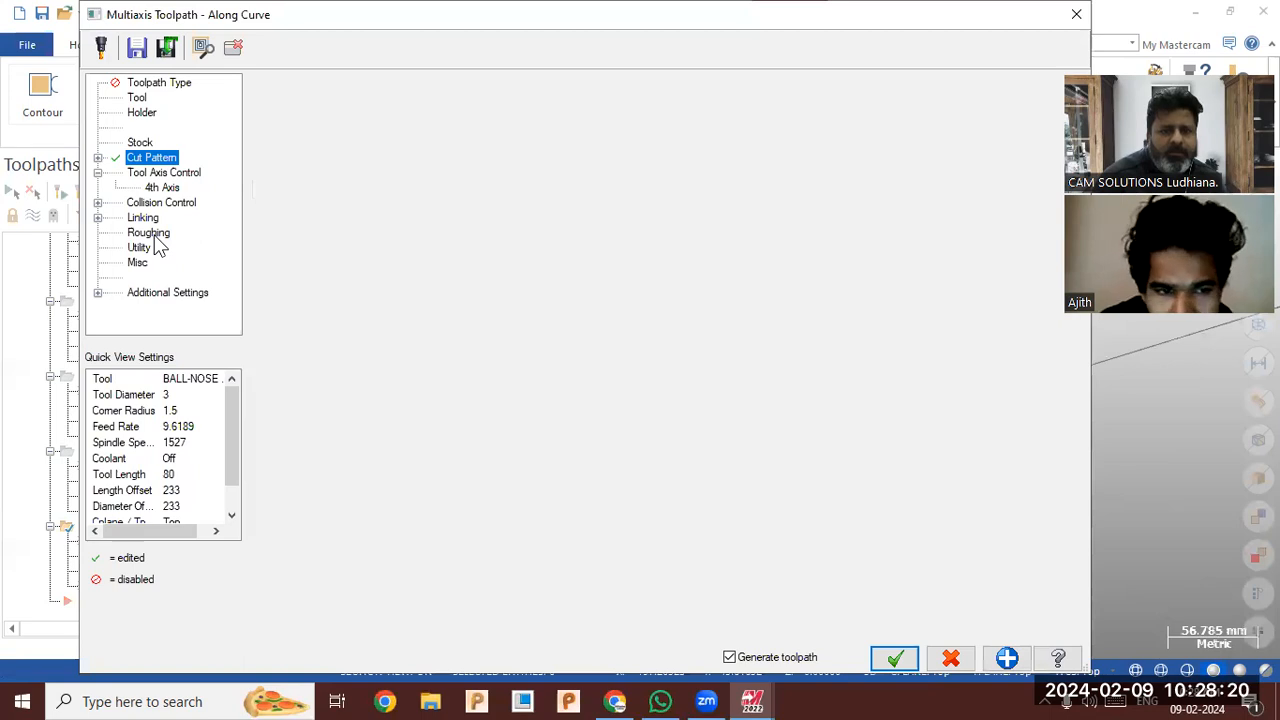
click(310, 80)
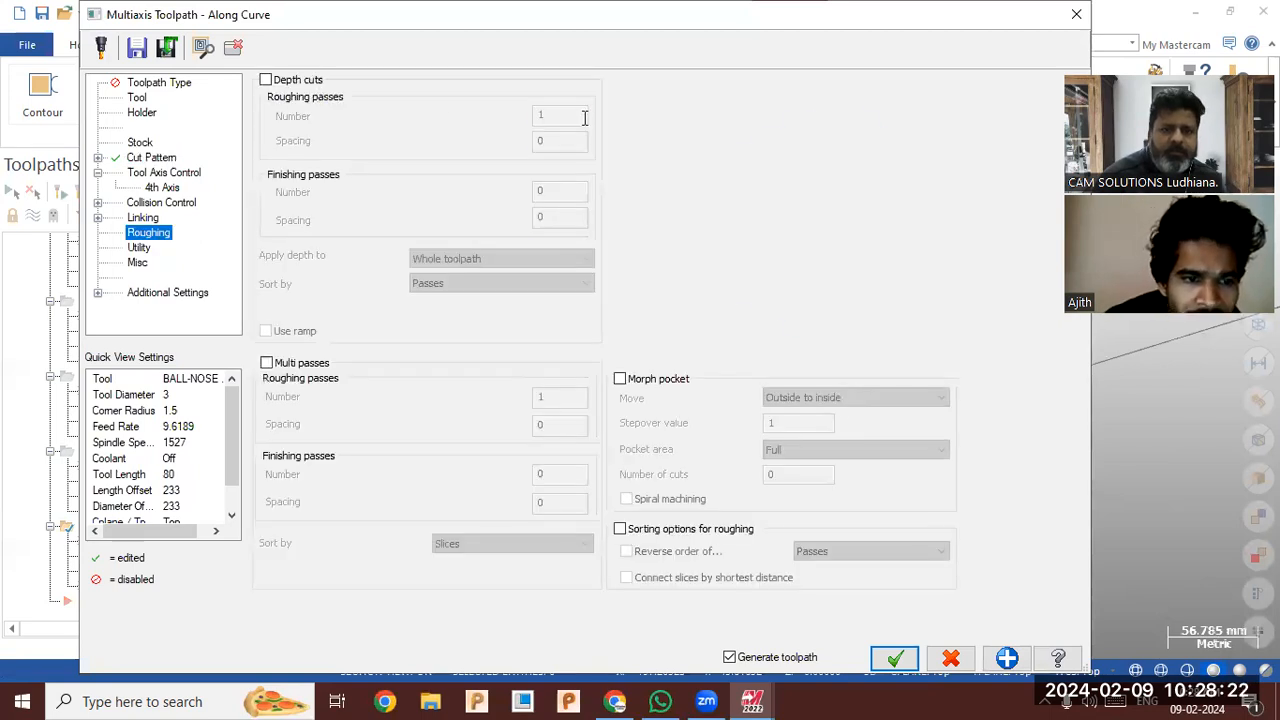
double_click(571, 118)
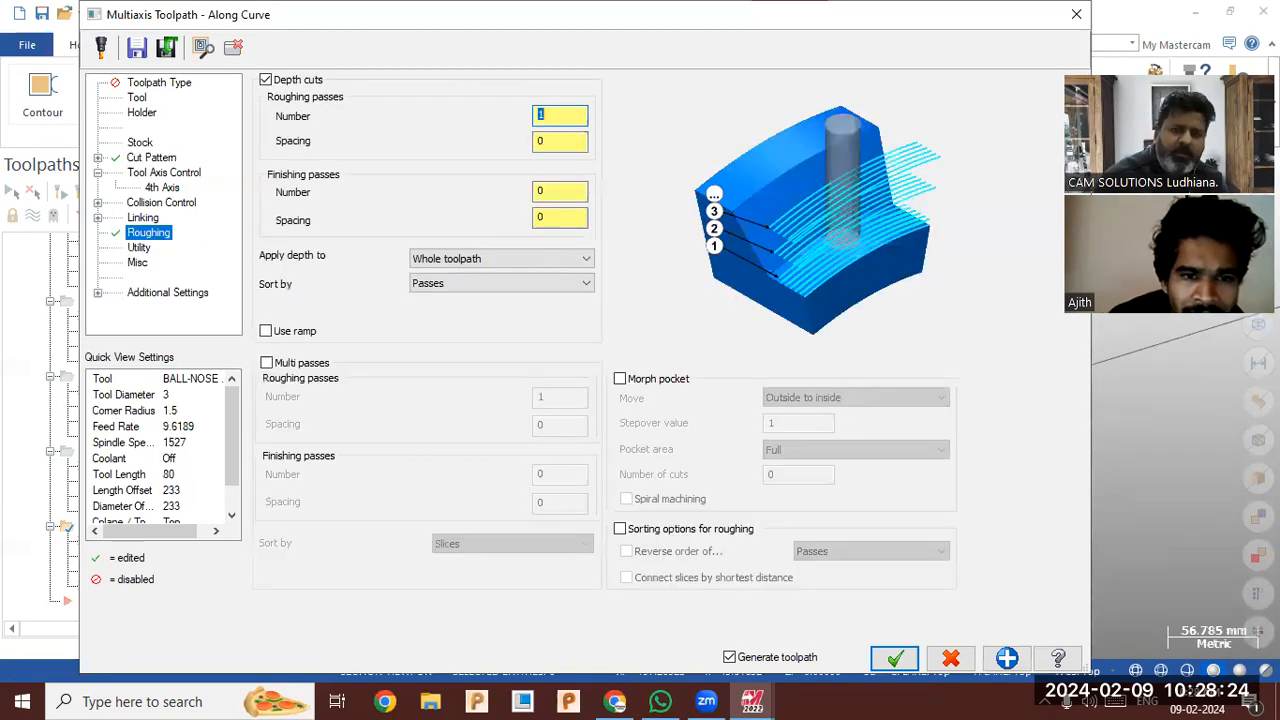
text(3)
double_click(566, 144)
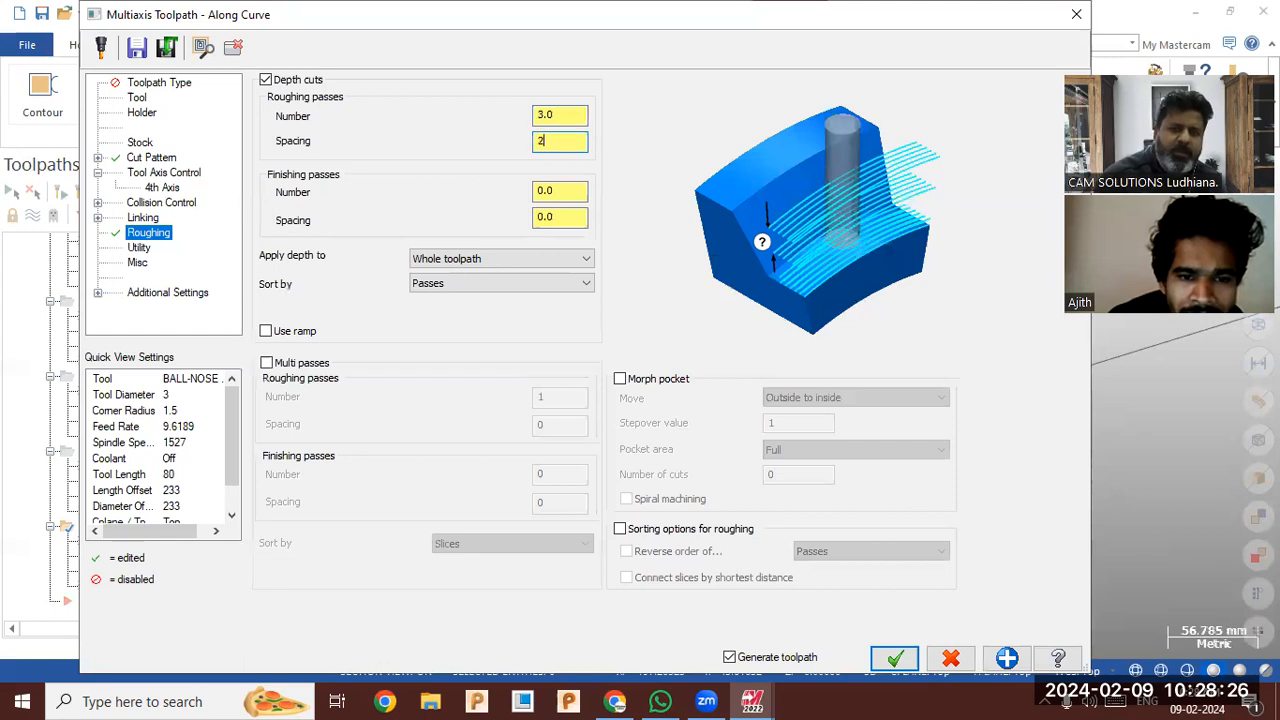
key(Tab)
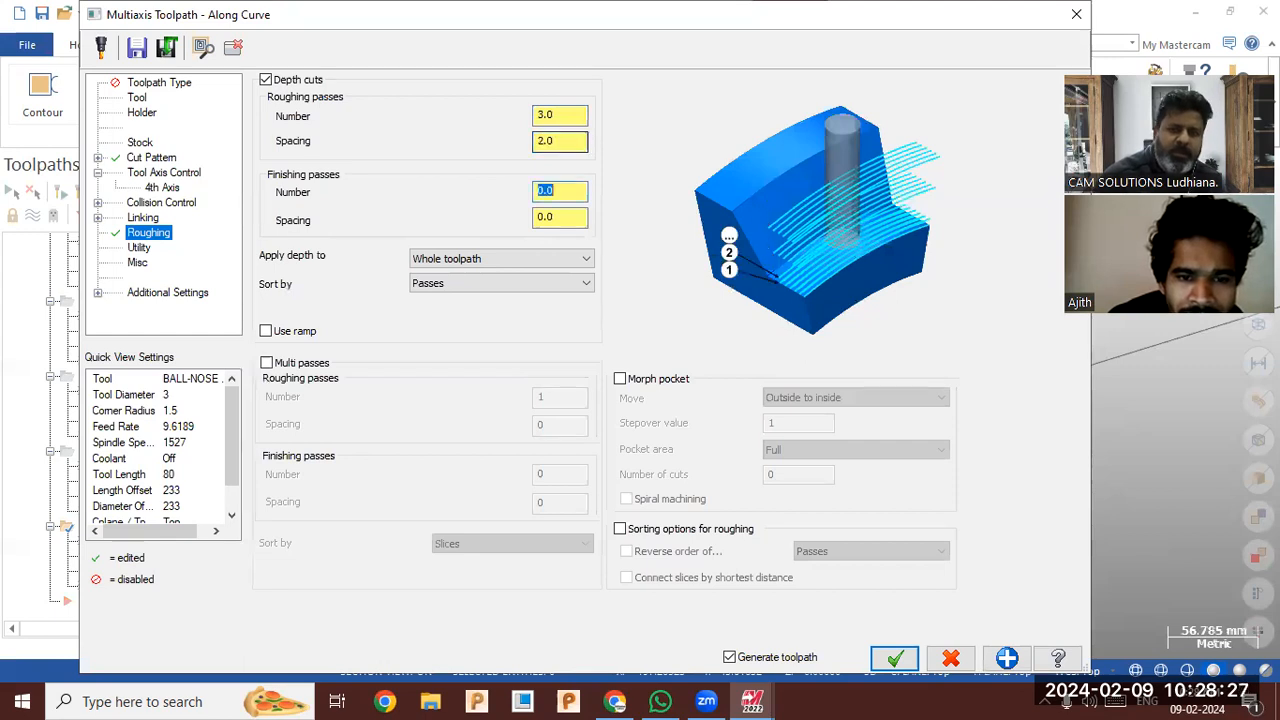
click(893, 660)
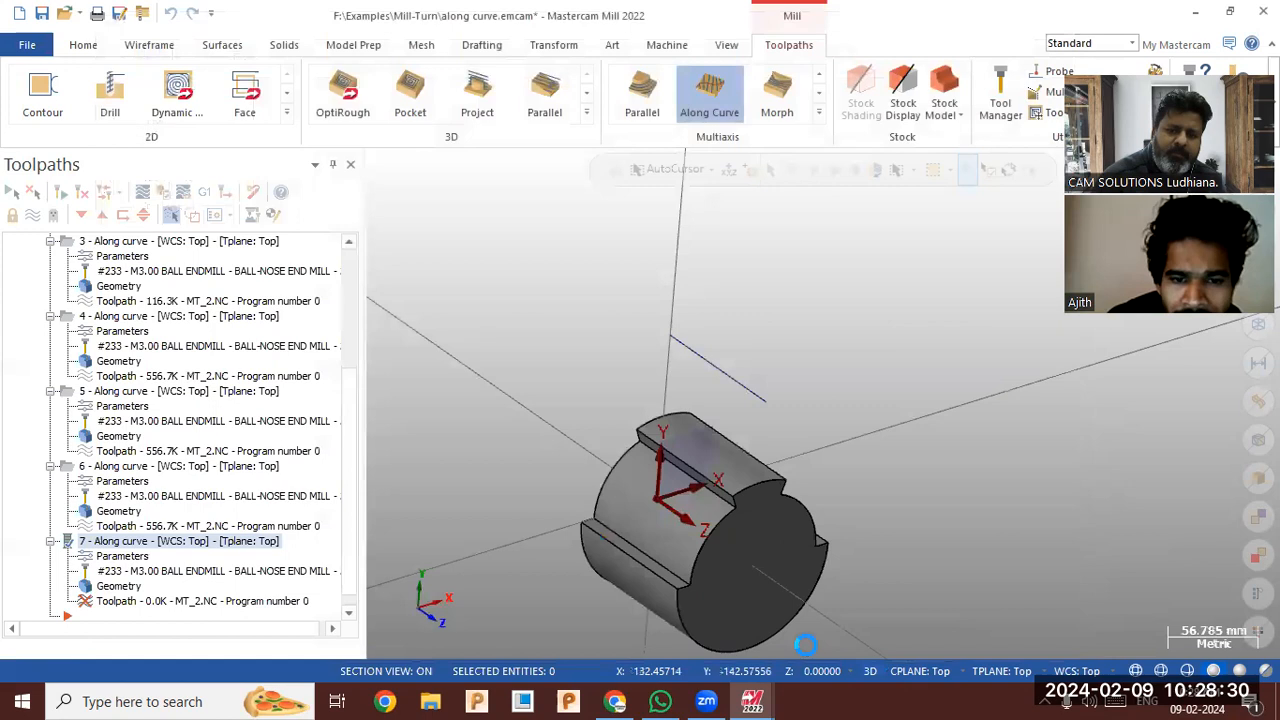
Examine the regenerated depth passes around the cylinder from its end face and from the side
scroll(655, 605, up, 5)
middle_drag(650, 600, 671, 349)
scroll(617, 381, down, 3)
middle_drag(665, 401, 613, 398)
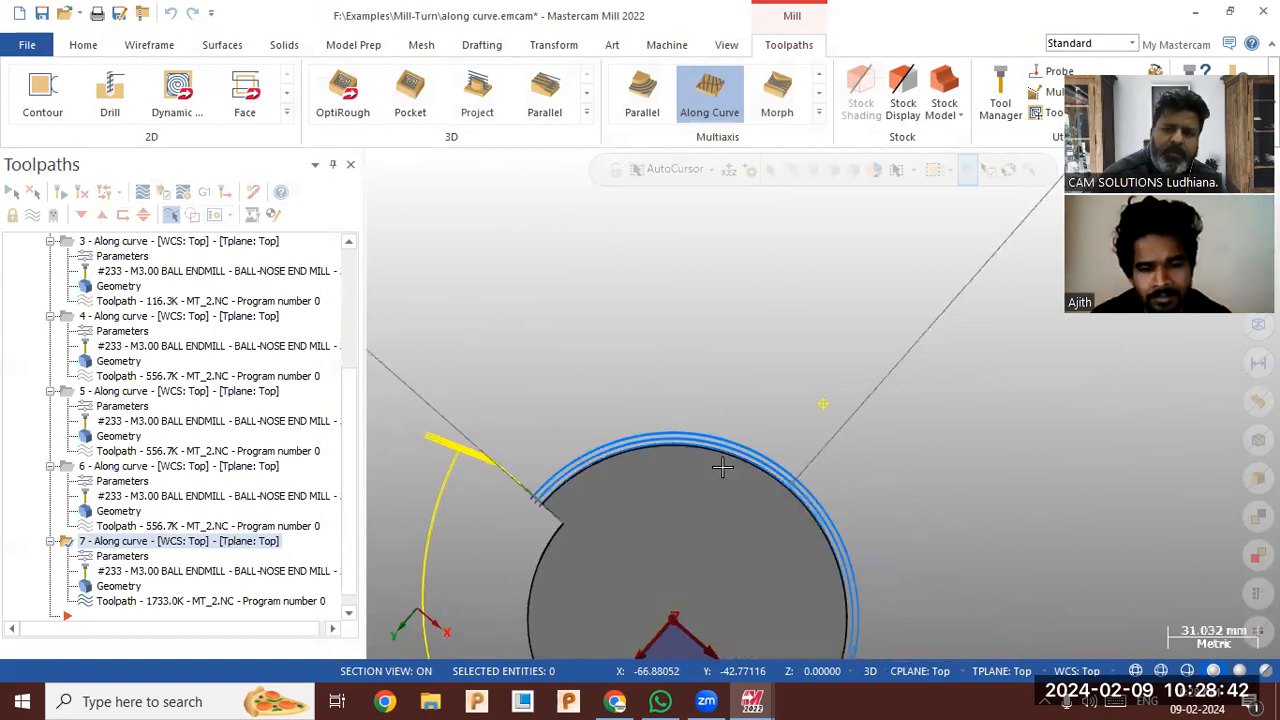
middle_drag(722, 467, 637, 492)
middle_drag(580, 386, 594, 334)
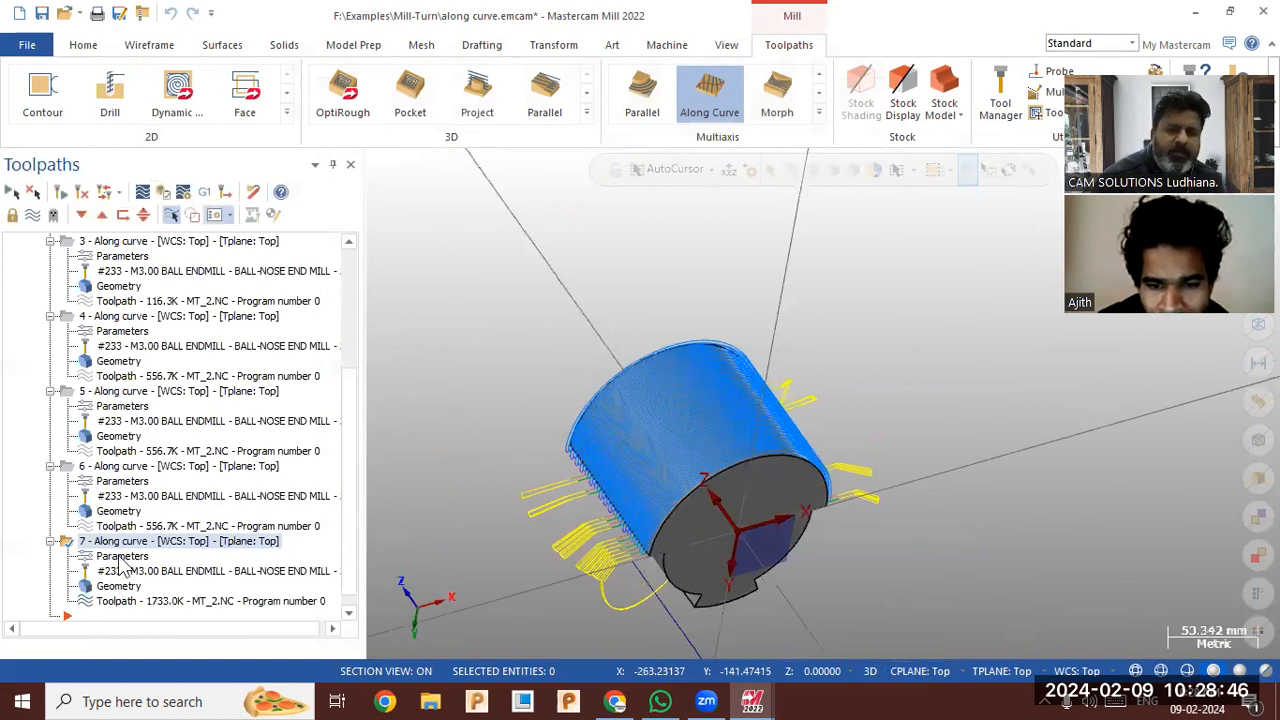
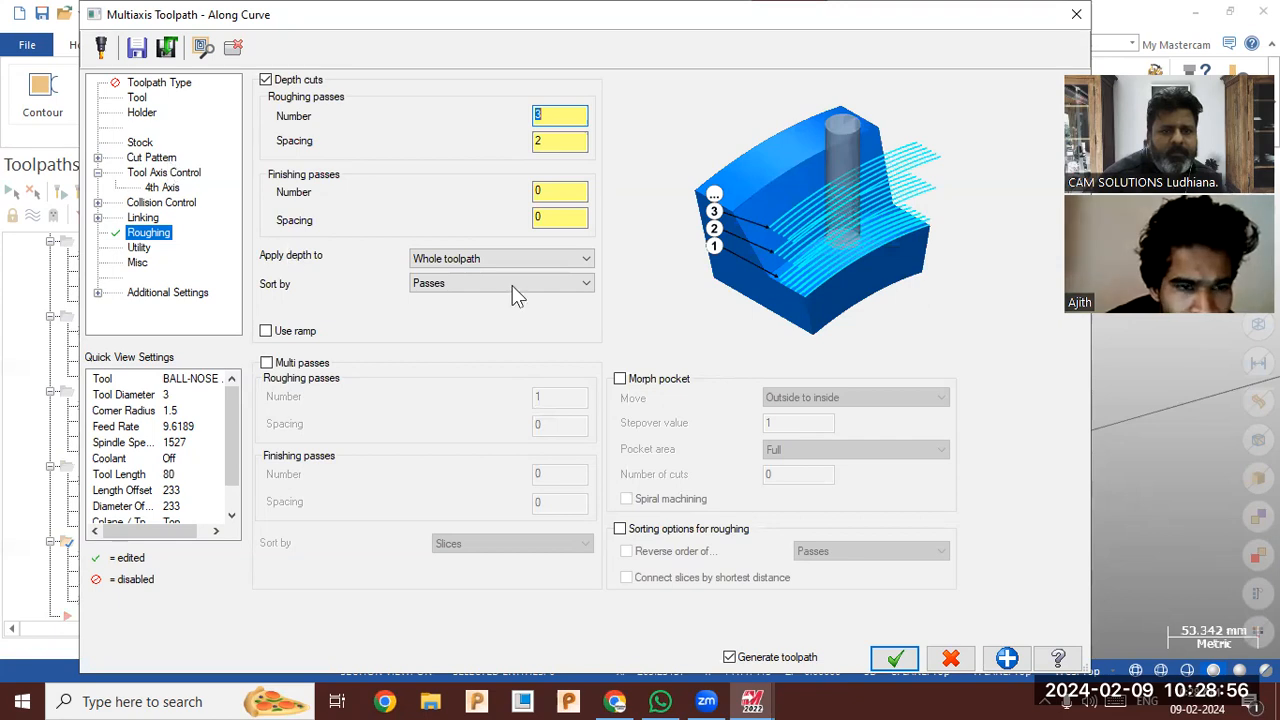
Change the cut area type to "Limit cuts by one or two points", pick the two existing points, and regenerate the toolpath
click(161, 158)
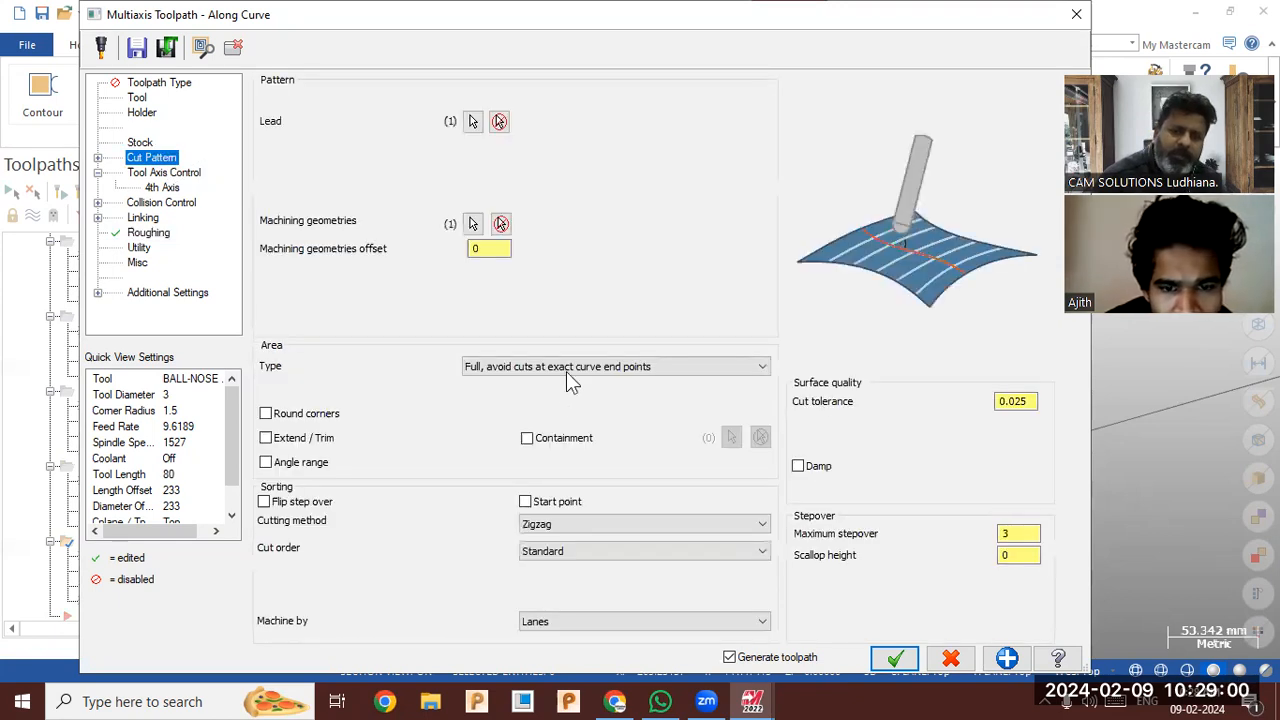
click(566, 372)
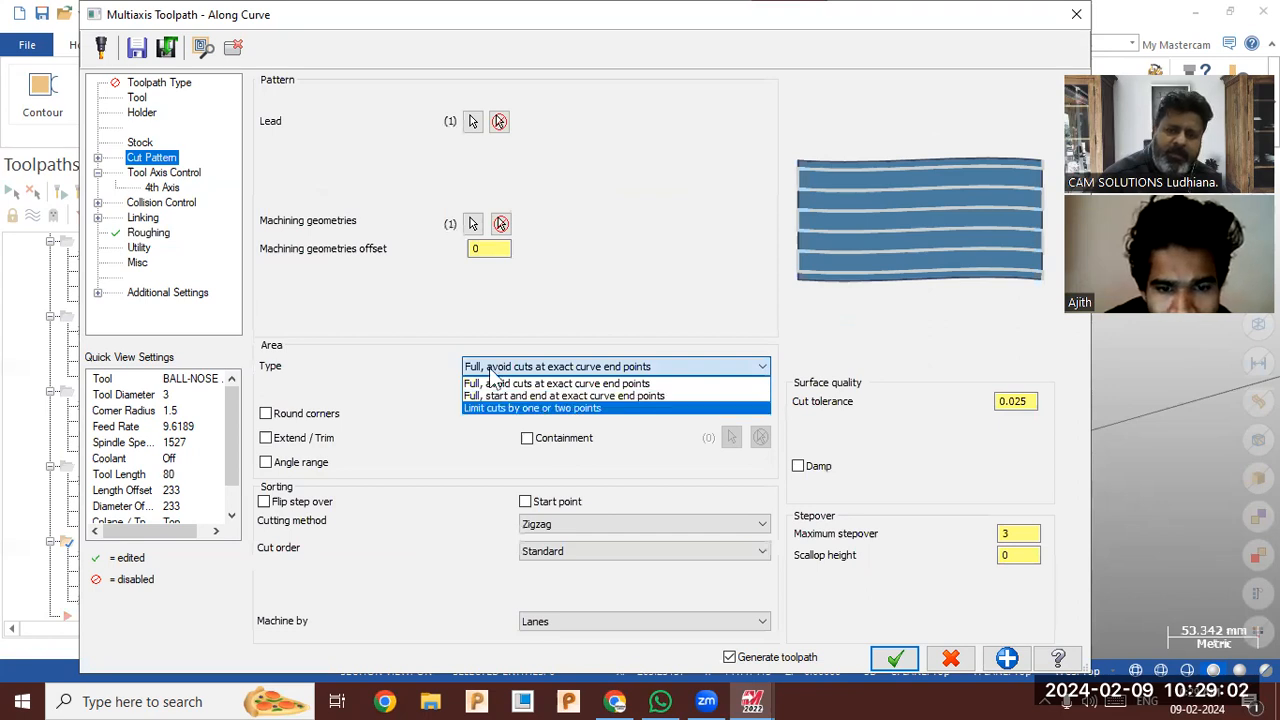
click(528, 378)
click(645, 396)
click(651, 406)
click(731, 400)
click(745, 428)
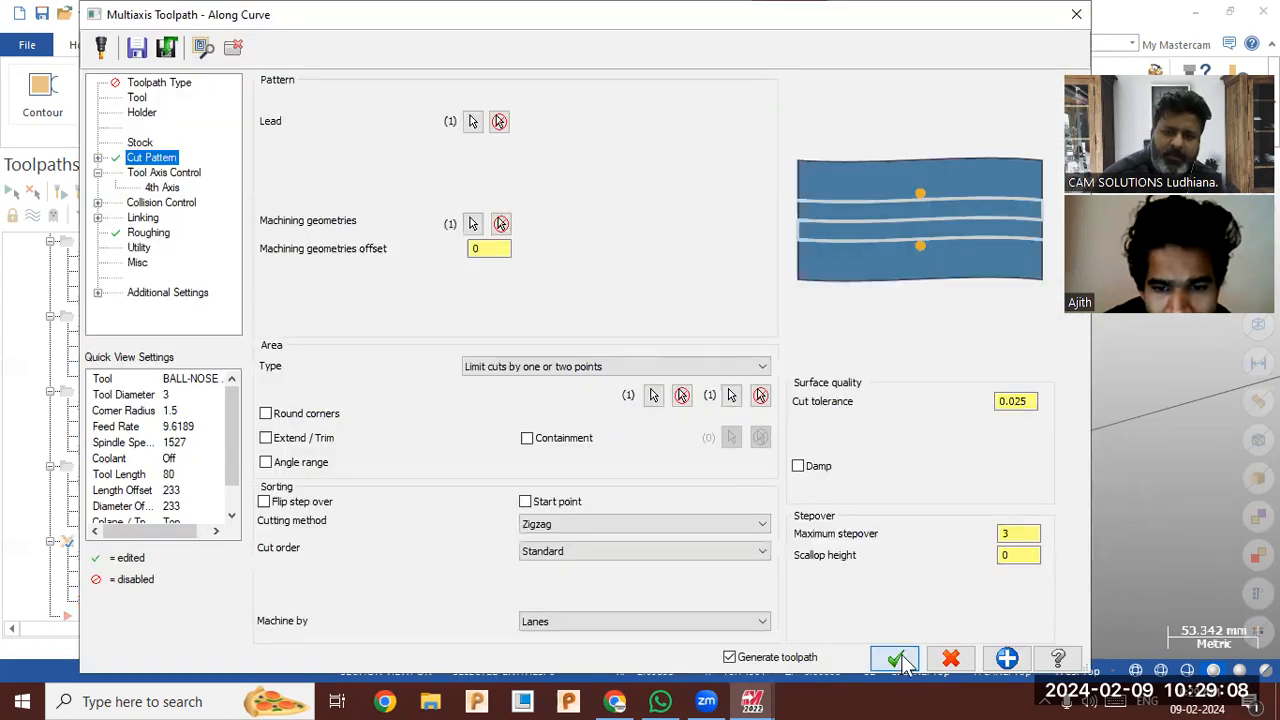
click(896, 658)
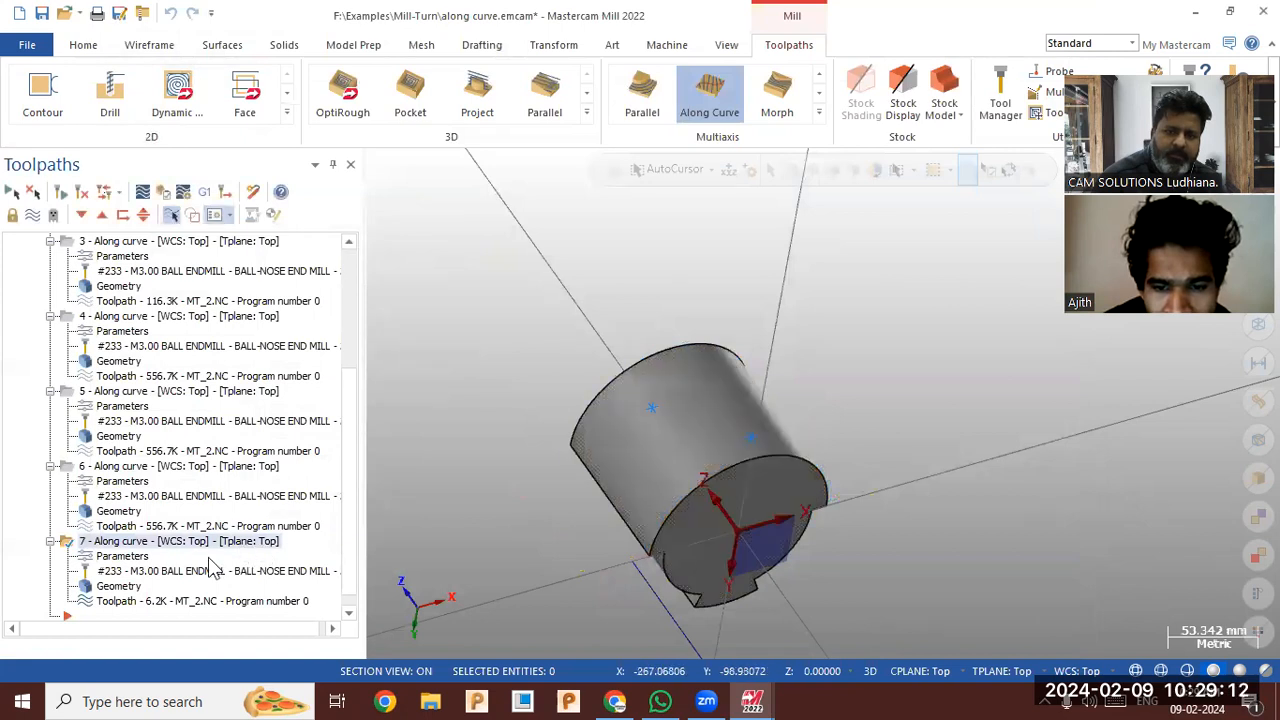
Draw a two-endpoint line along the outer surface's lower straight edge, from the edge's midpoint to its front corner
mouse_move(690, 470)
middle_down()
mouse_move(663, 497)
mouse_move(658, 390)
mouse_move(700, 366)
mouse_move(700, 383)
middle_up()
scroll(700, 400, up, 2)
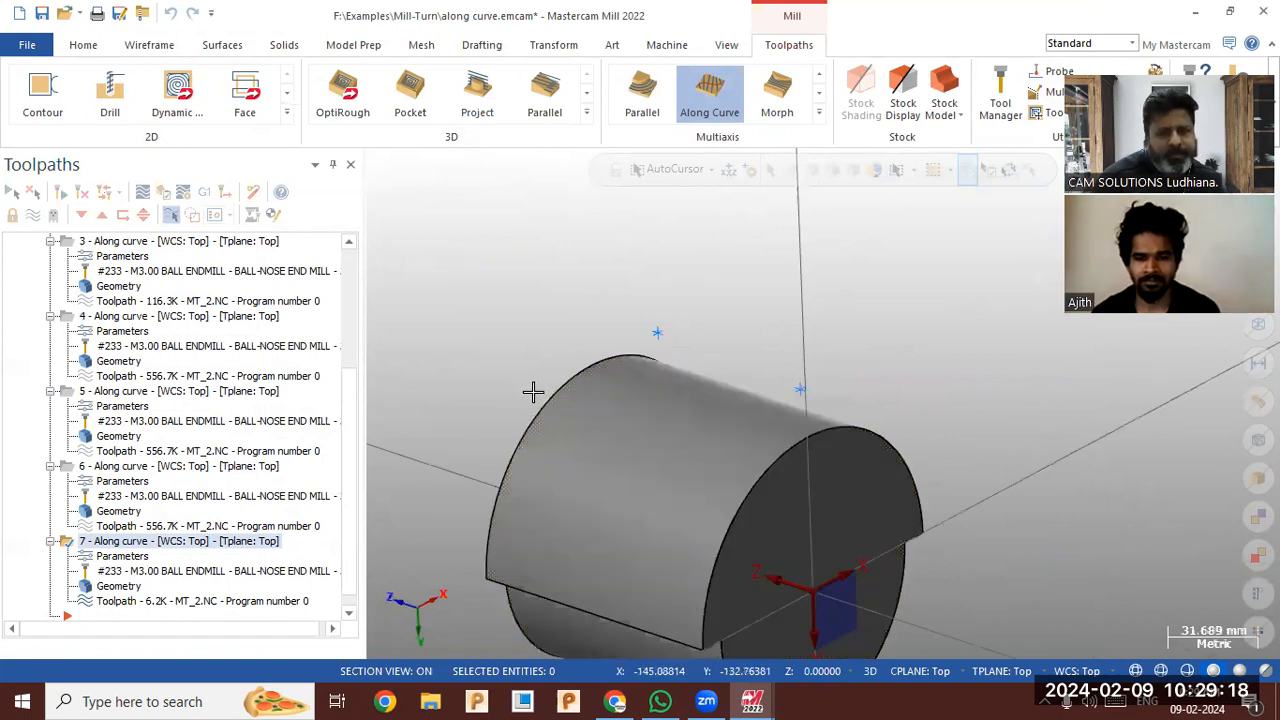
click(155, 47)
click(135, 95)
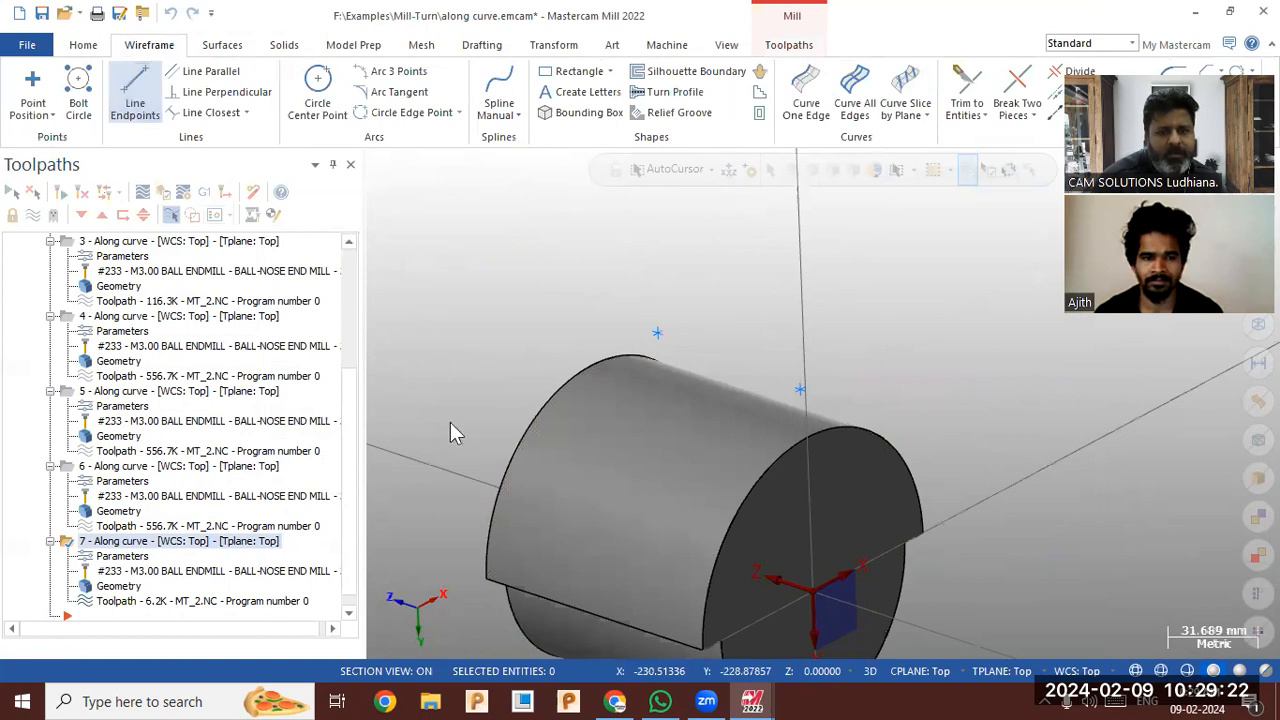
click(605, 625)
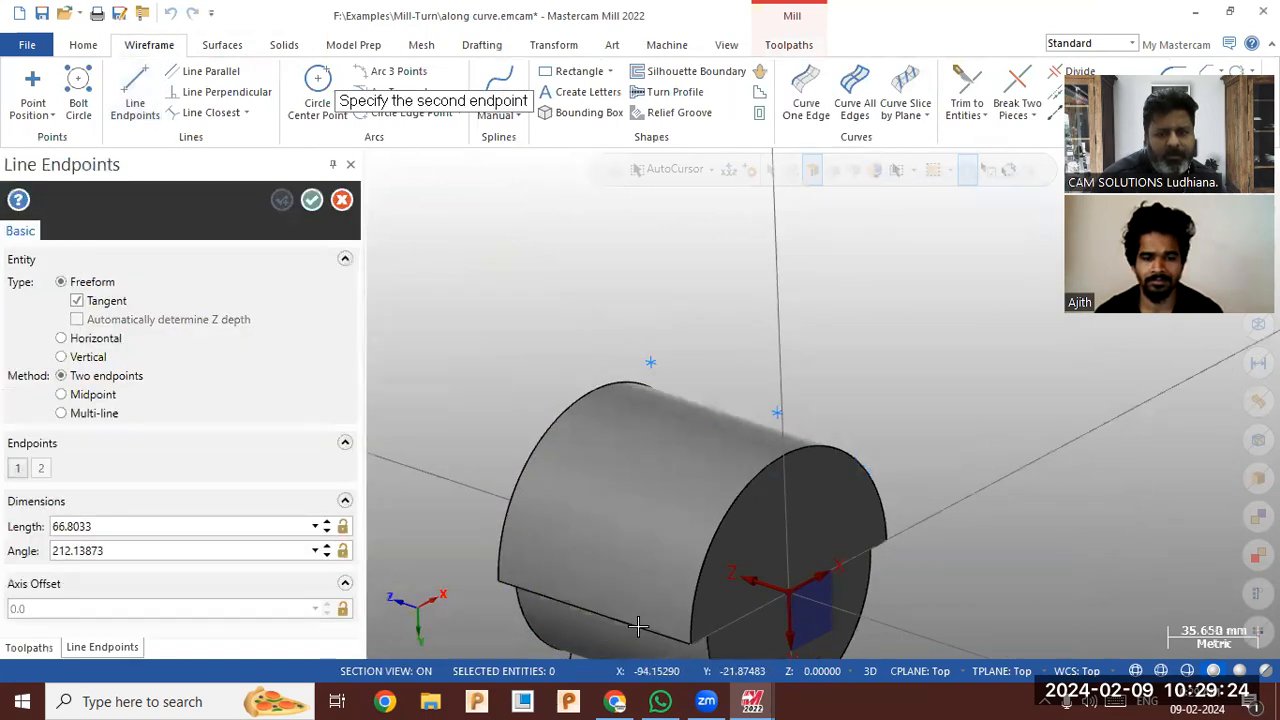
click(692, 645)
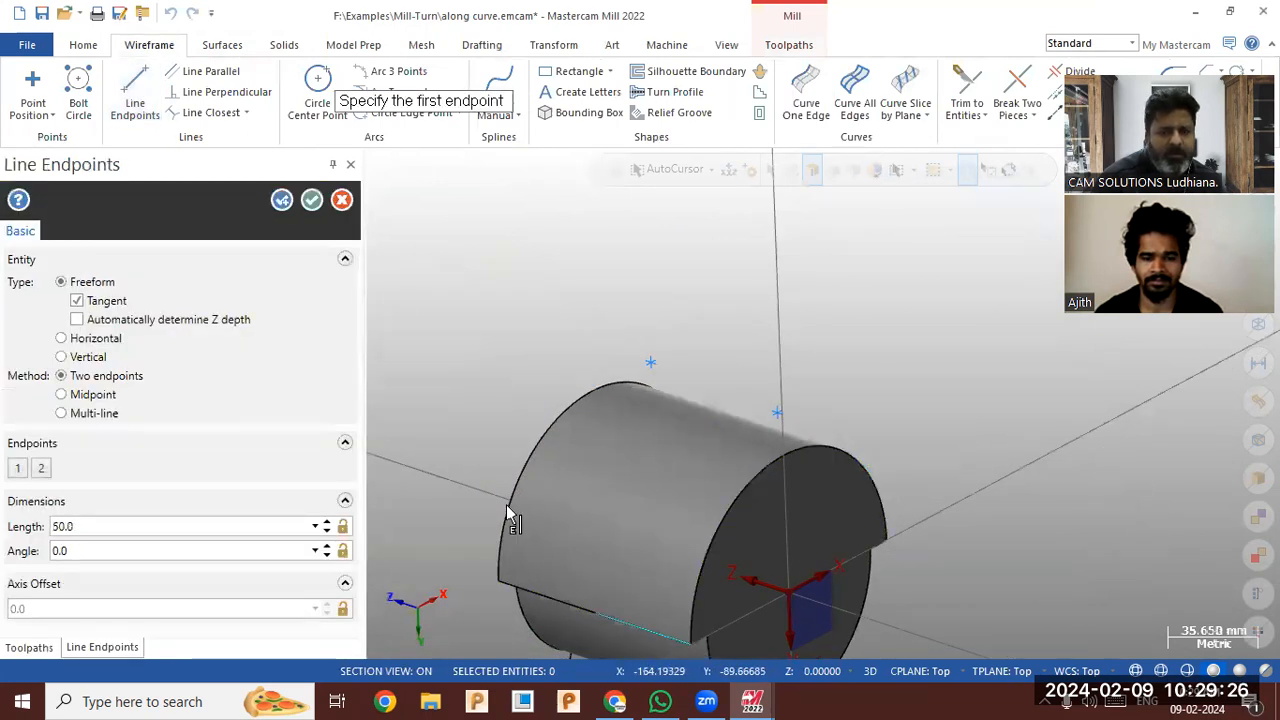
click(312, 200)
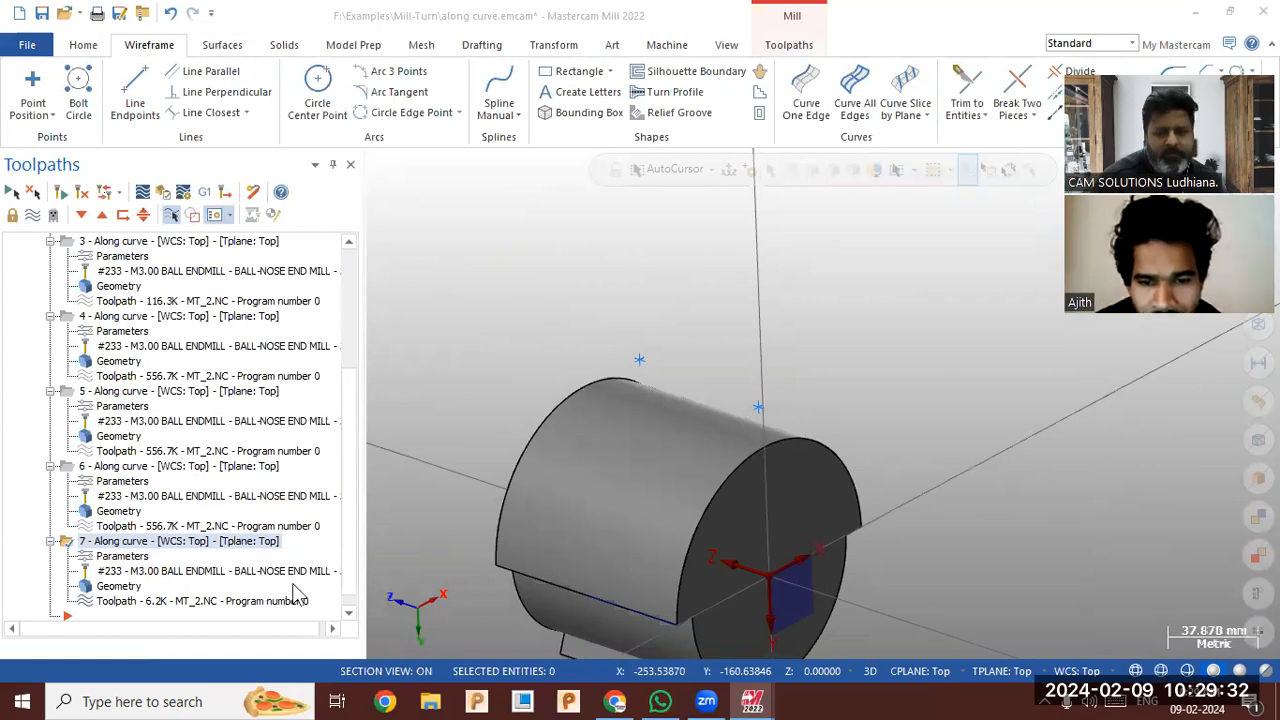
Reassign the operation's limiting points to the new line's start point and midpoint, regenerate the toolpath, and inspect the band
click(133, 557)
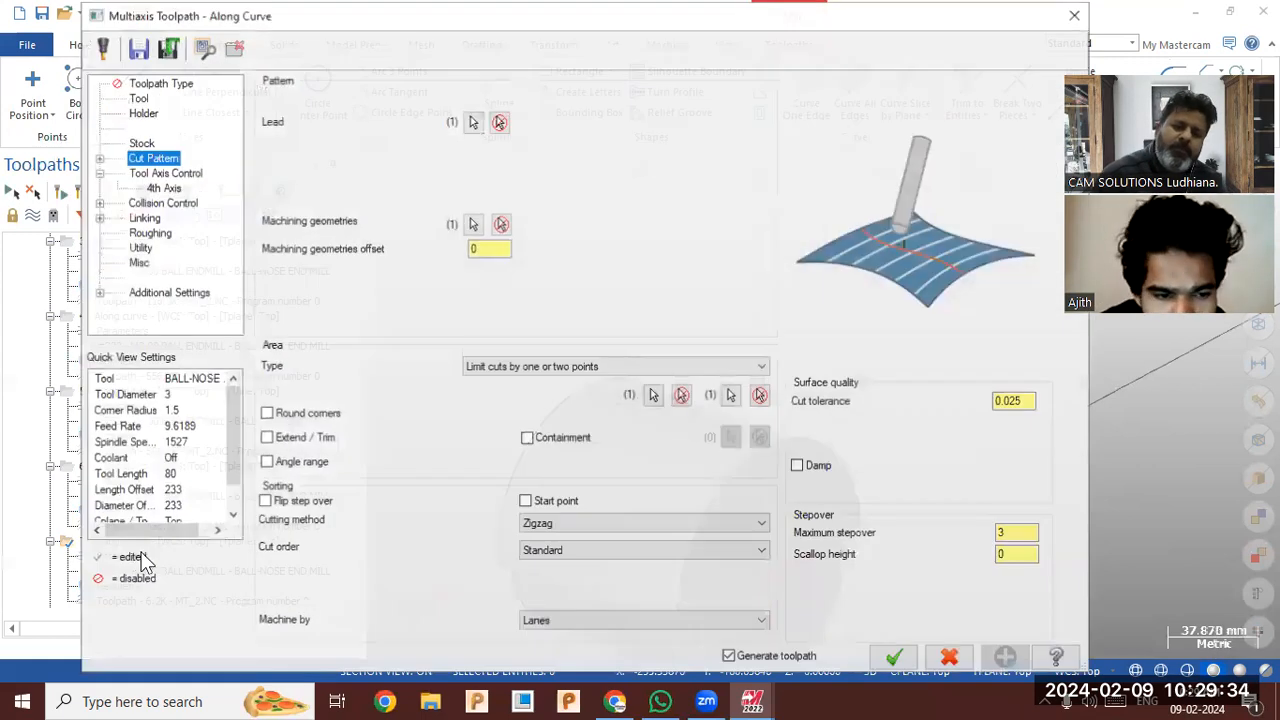
click(653, 397)
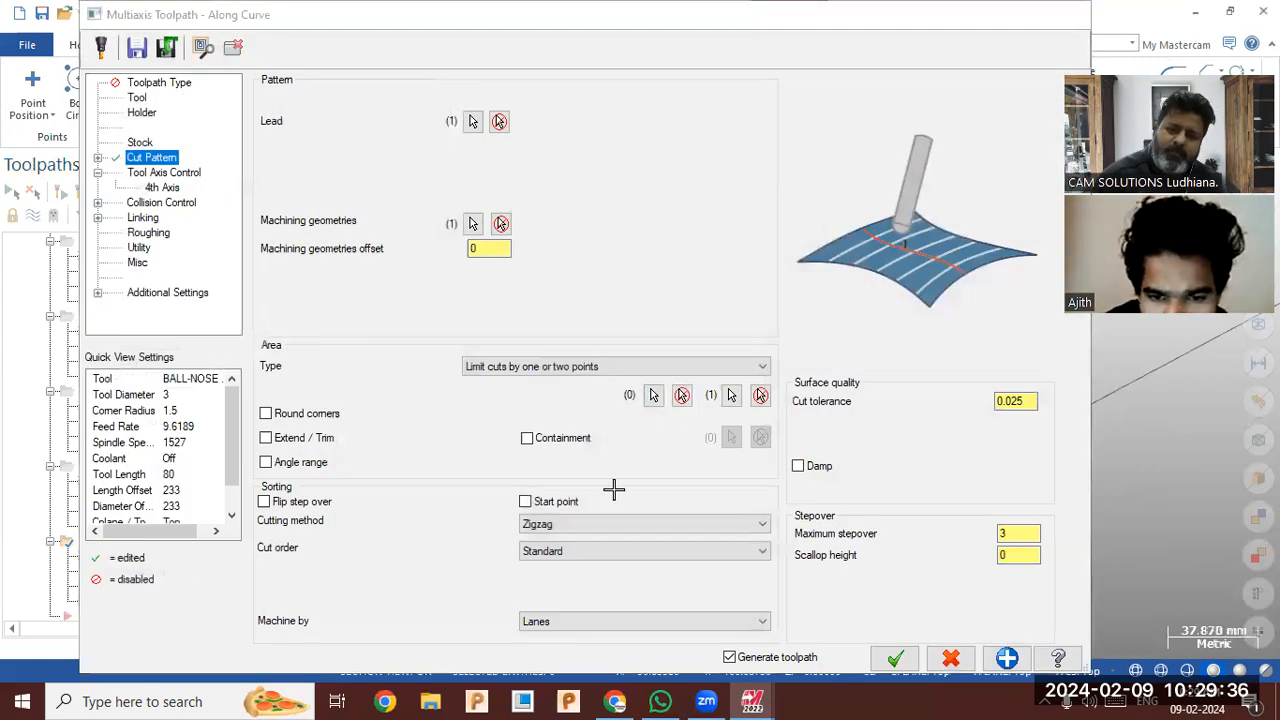
click(592, 605)
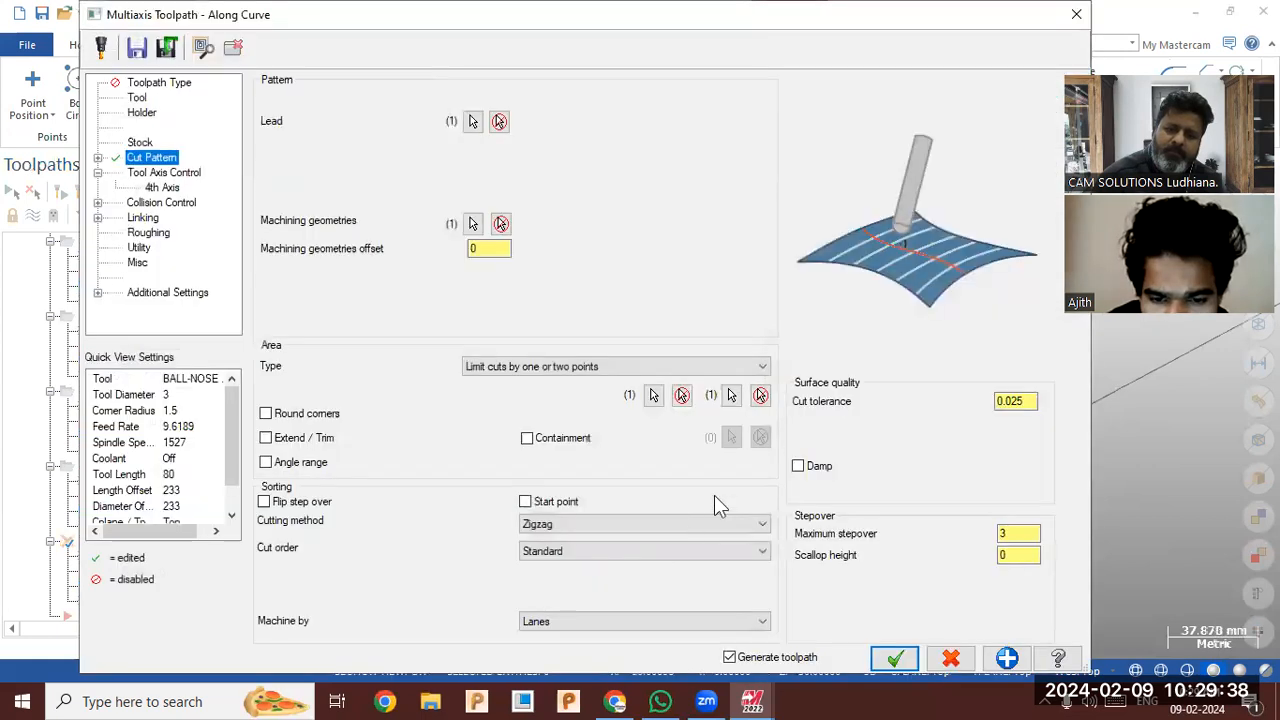
click(731, 396)
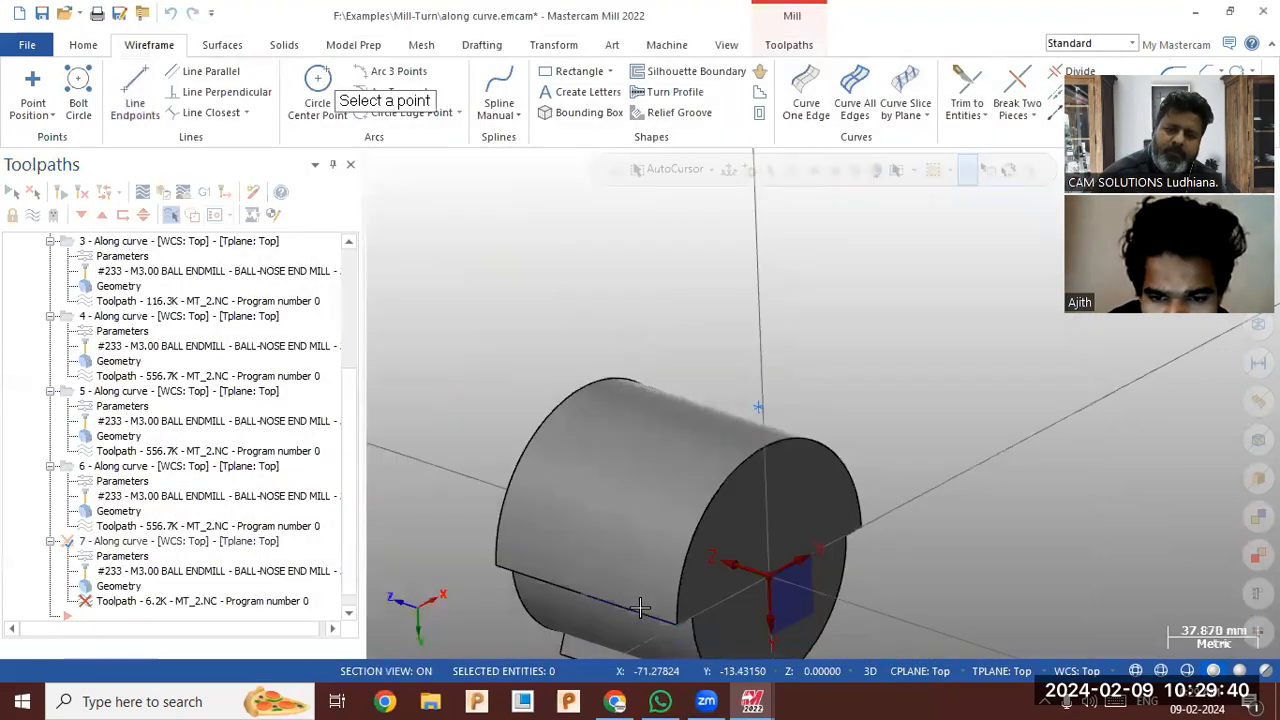
click(640, 620)
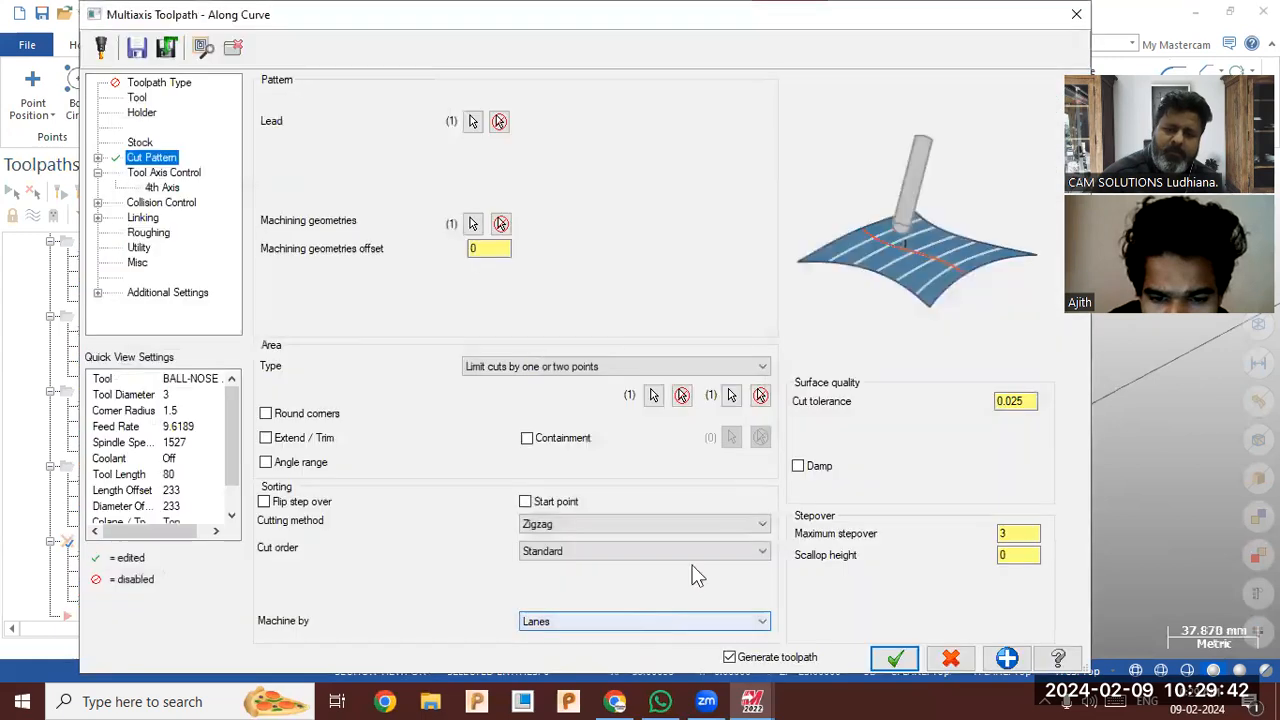
click(894, 657)
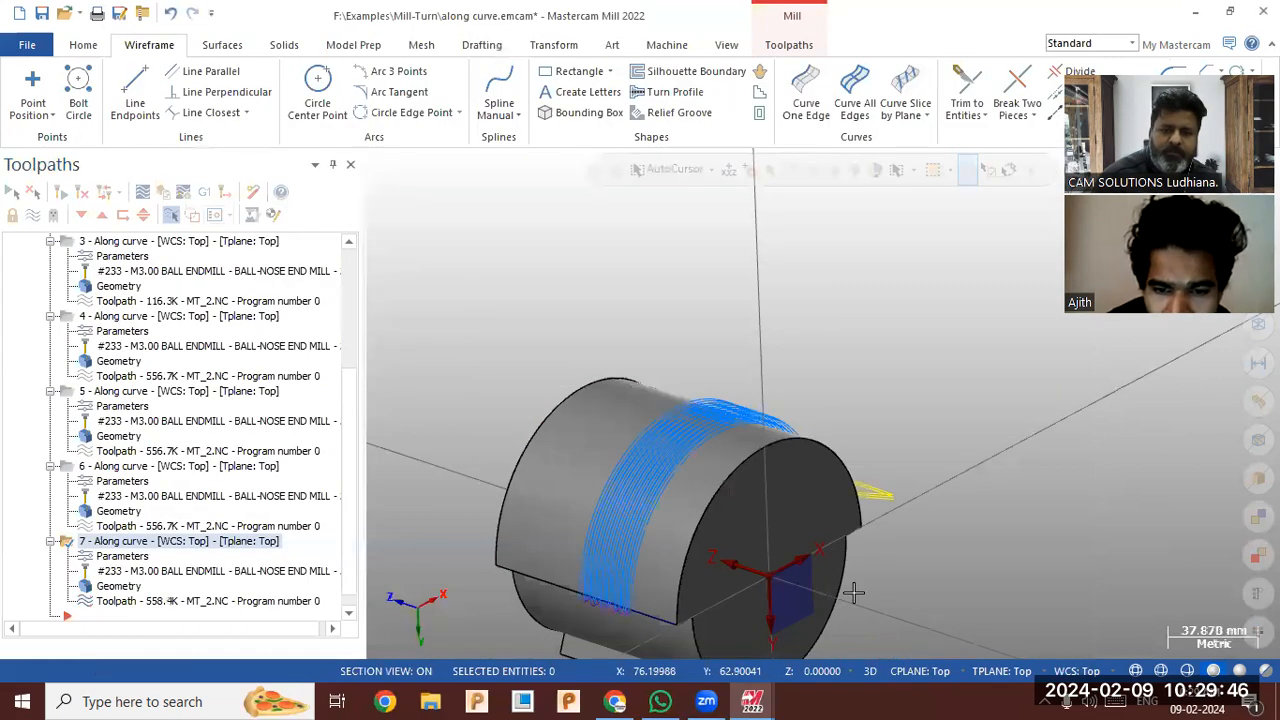
middle_drag(733, 387, 761, 396)
scroll(791, 440, down, 2)
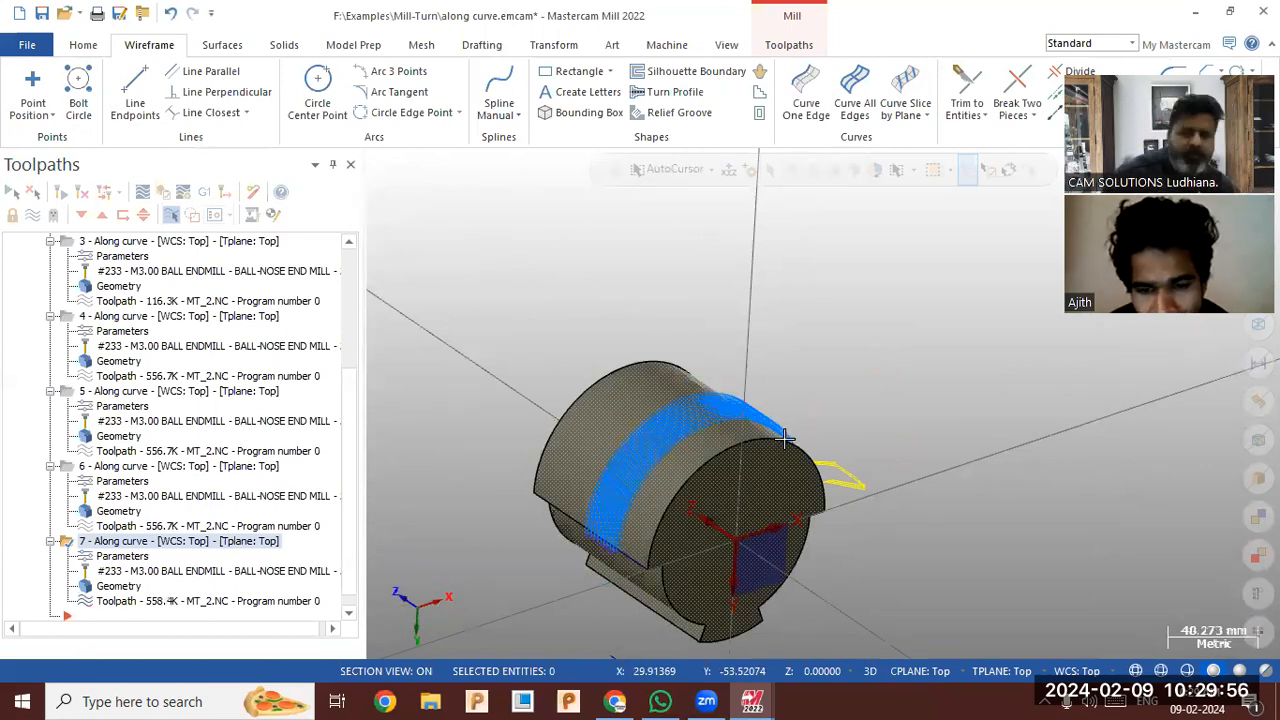
middle_drag(650, 336, 650, 394)
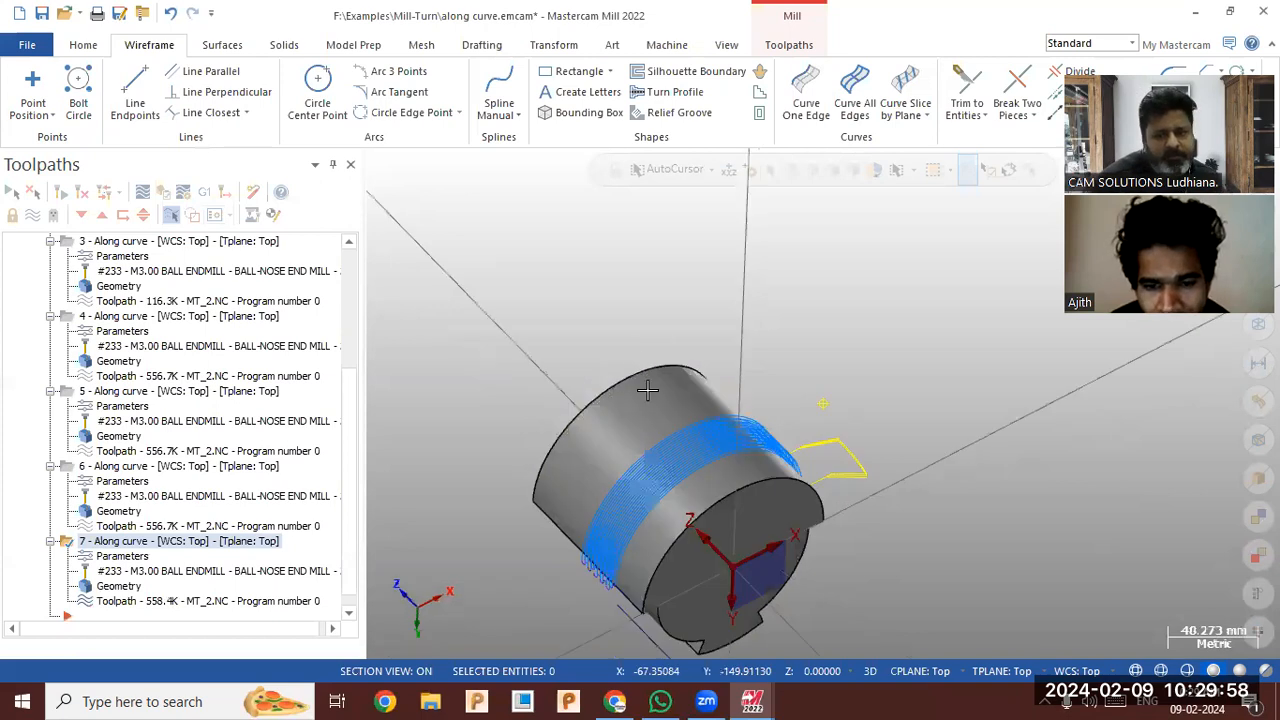
middle_drag(648, 338, 646, 335)
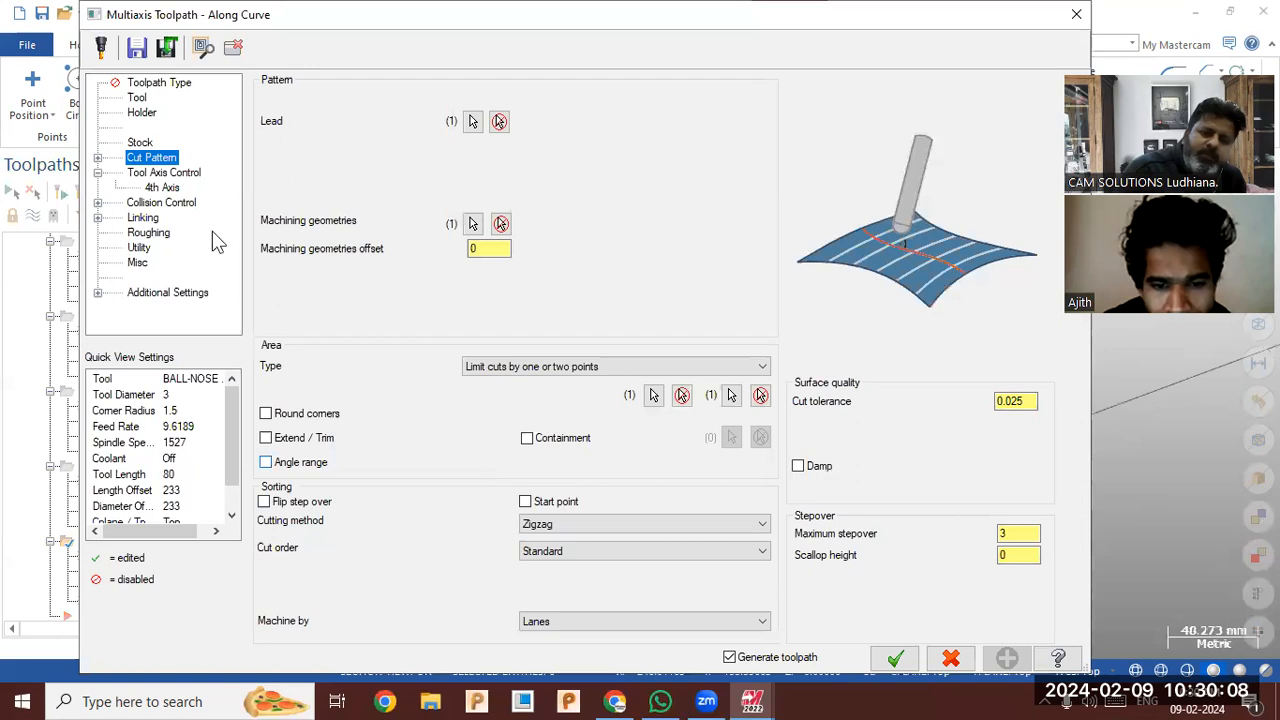
Try the Lines and Angle towards tilt axis options for the operation's tool axis control
click(164, 173)
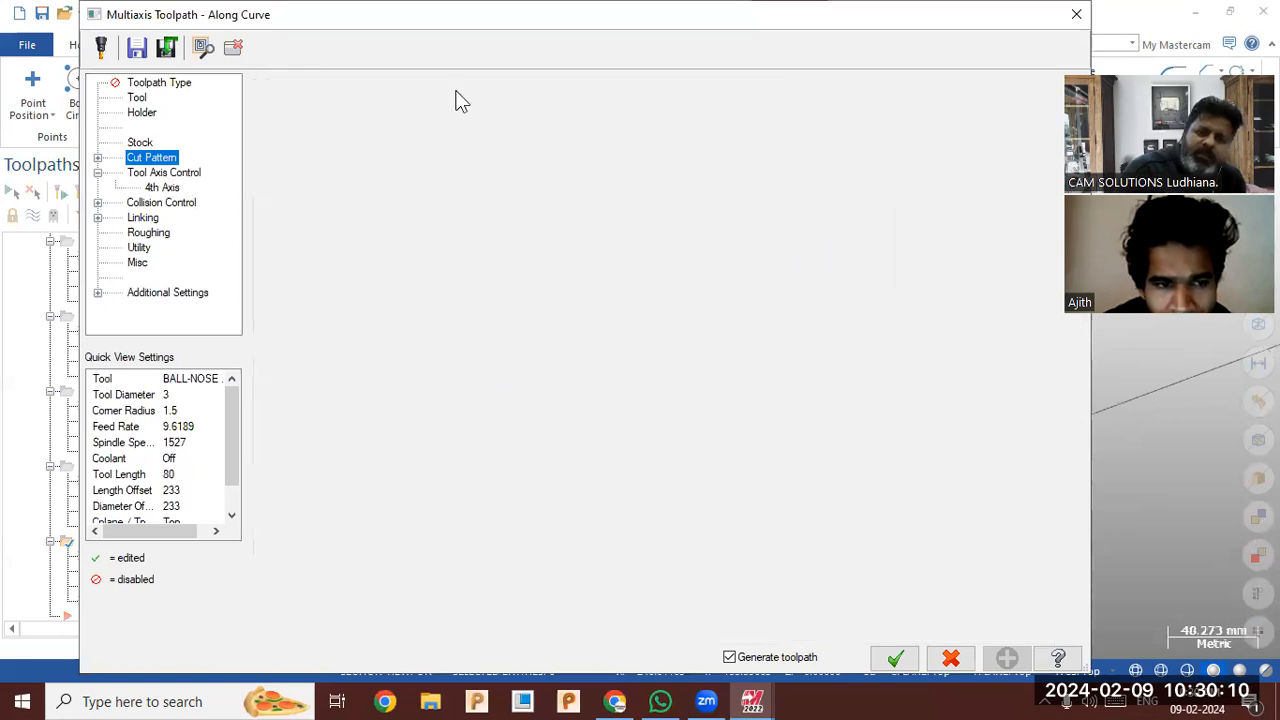
click(457, 90)
click(457, 119)
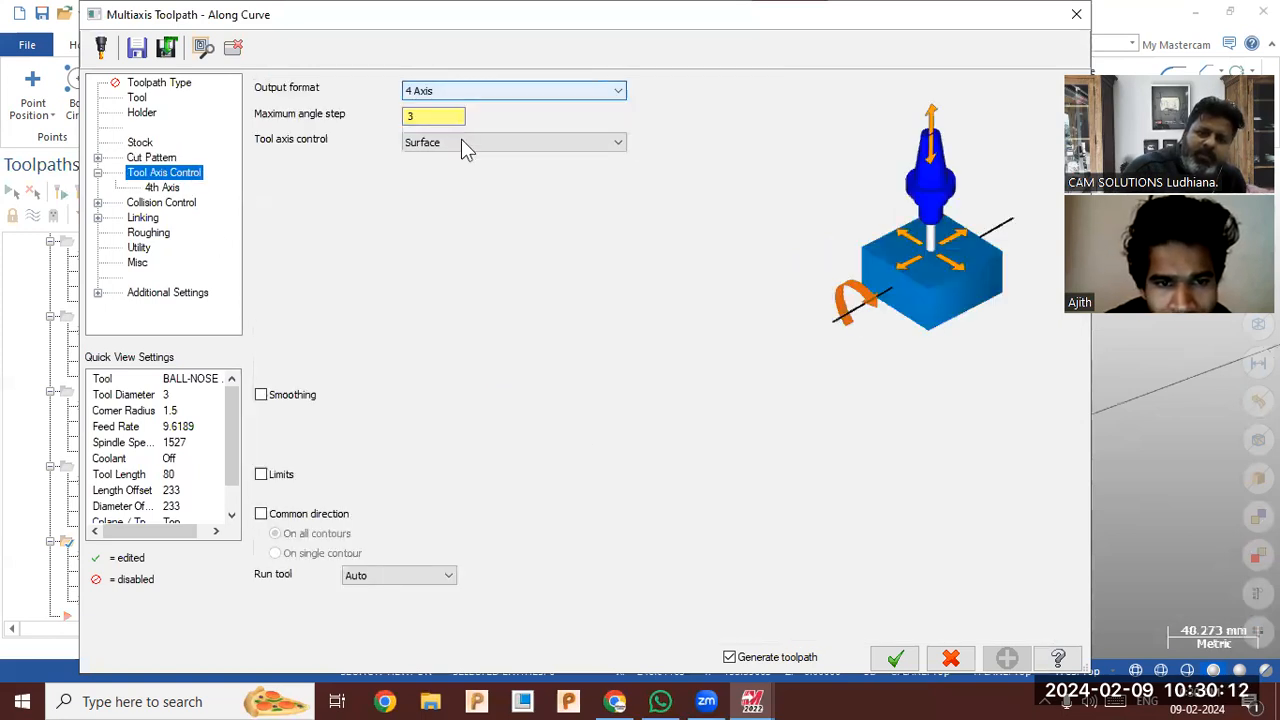
click(461, 142)
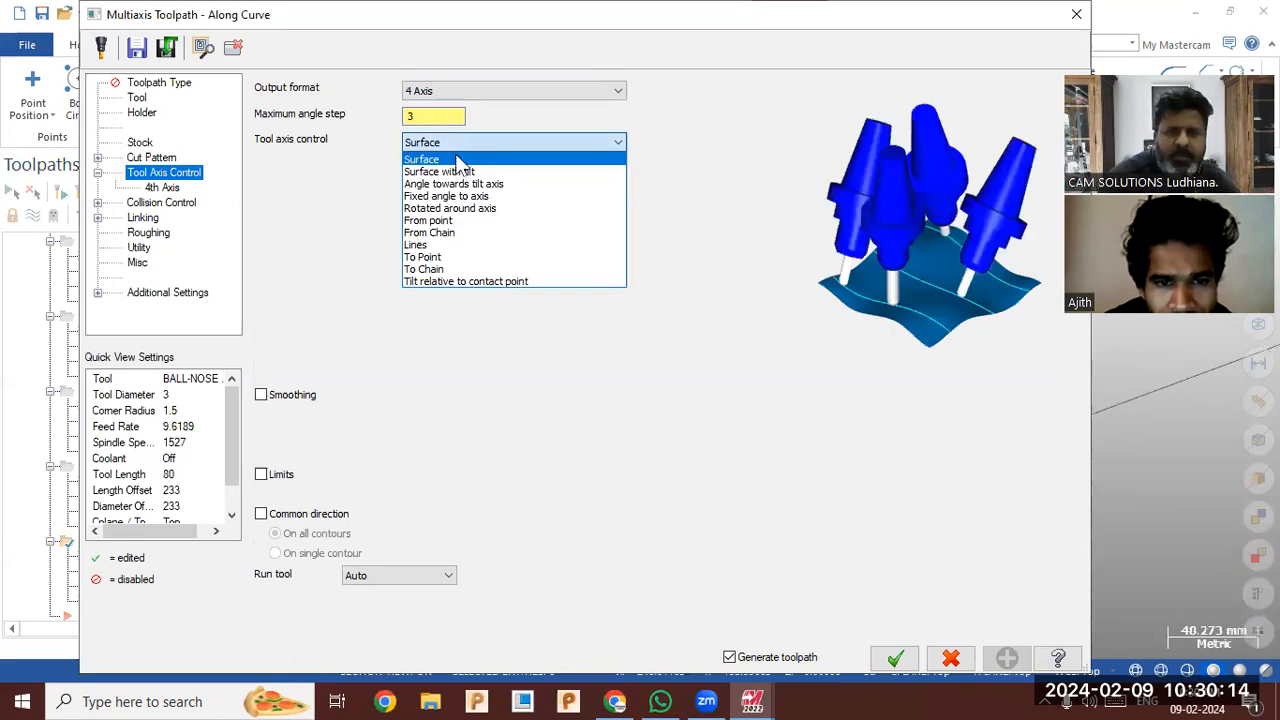
click(436, 246)
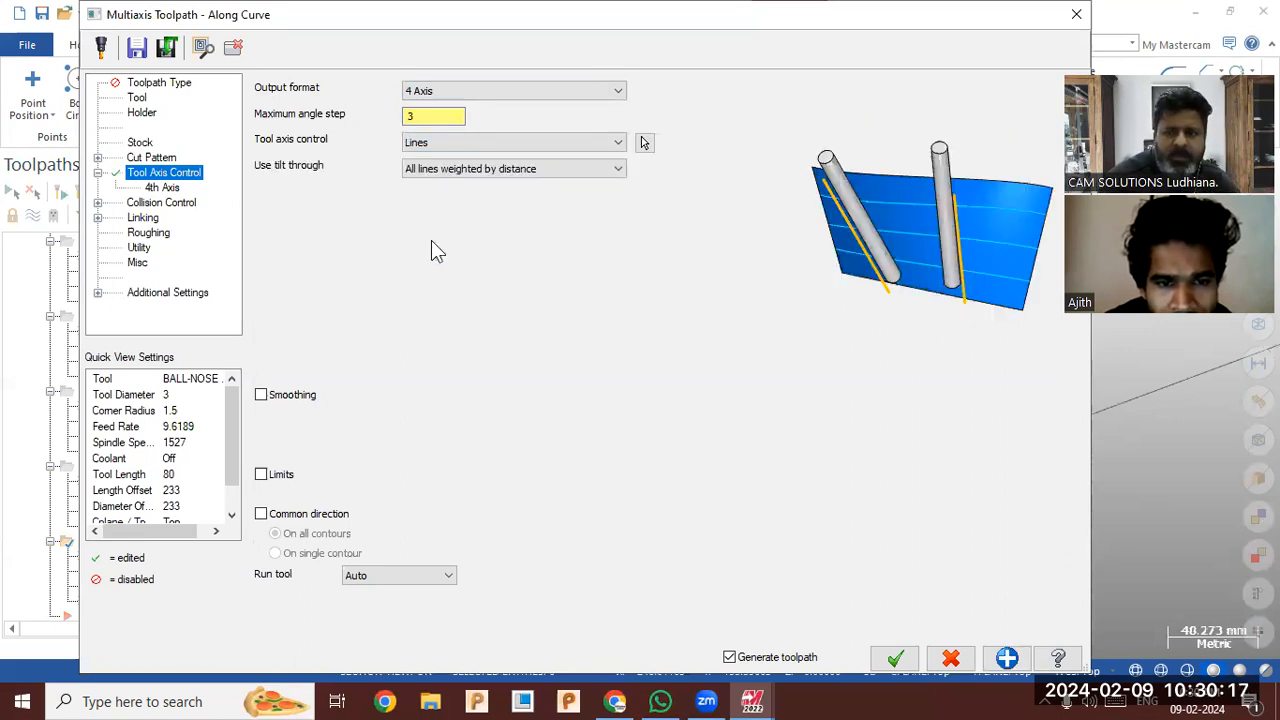
click(482, 143)
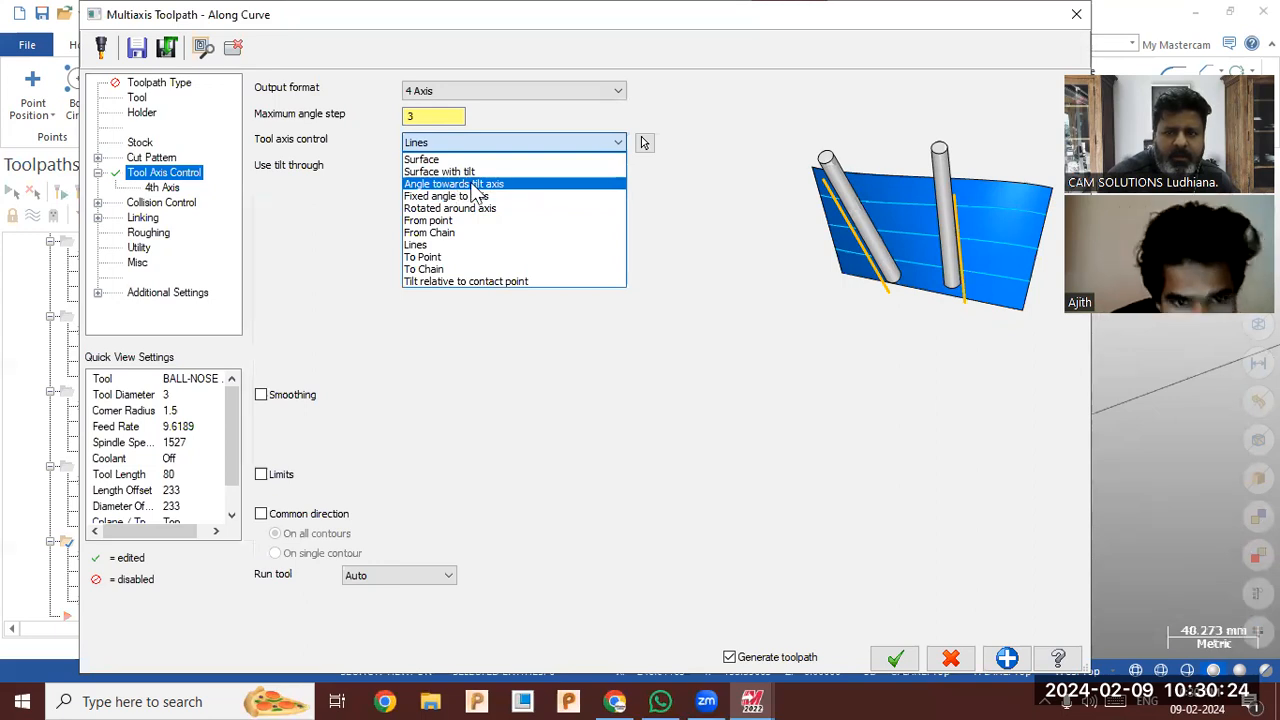
click(472, 185)
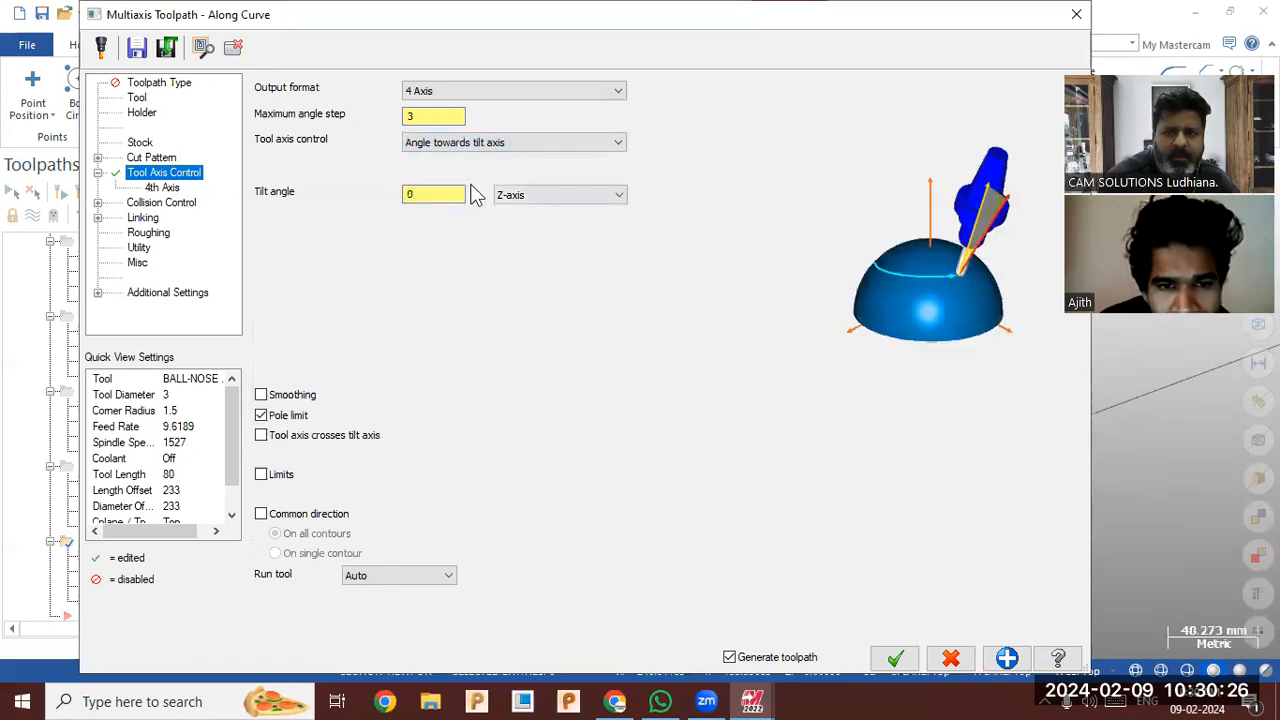
Set the tool axis control to Rotated around axis, using the Z-axis, review the 4th axis settings, and regenerate the toolpath
click(500, 145)
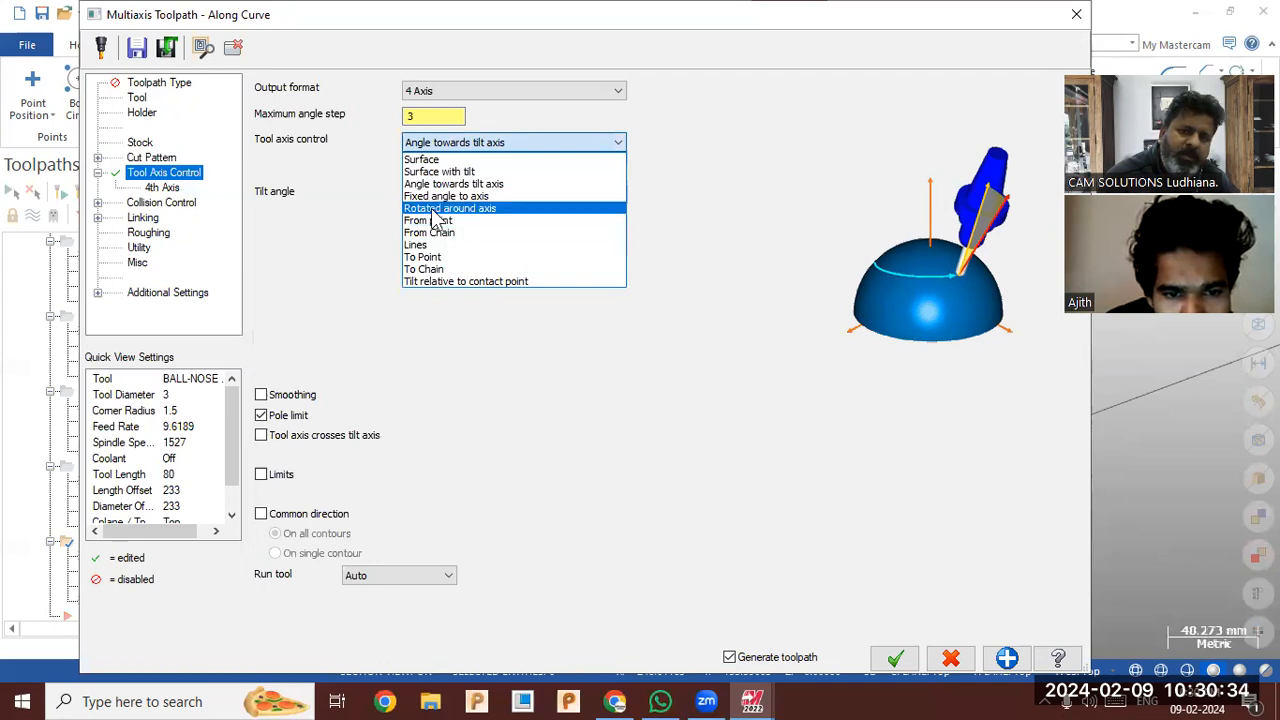
click(464, 208)
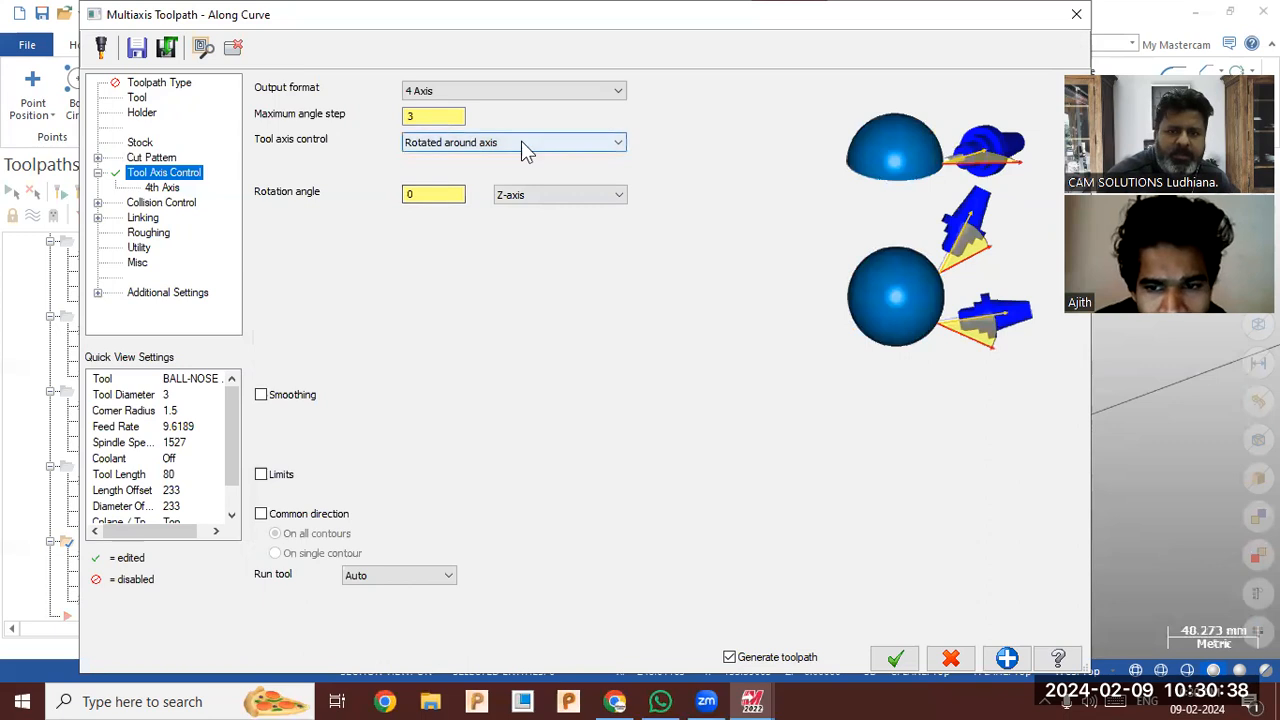
click(533, 197)
click(533, 197)
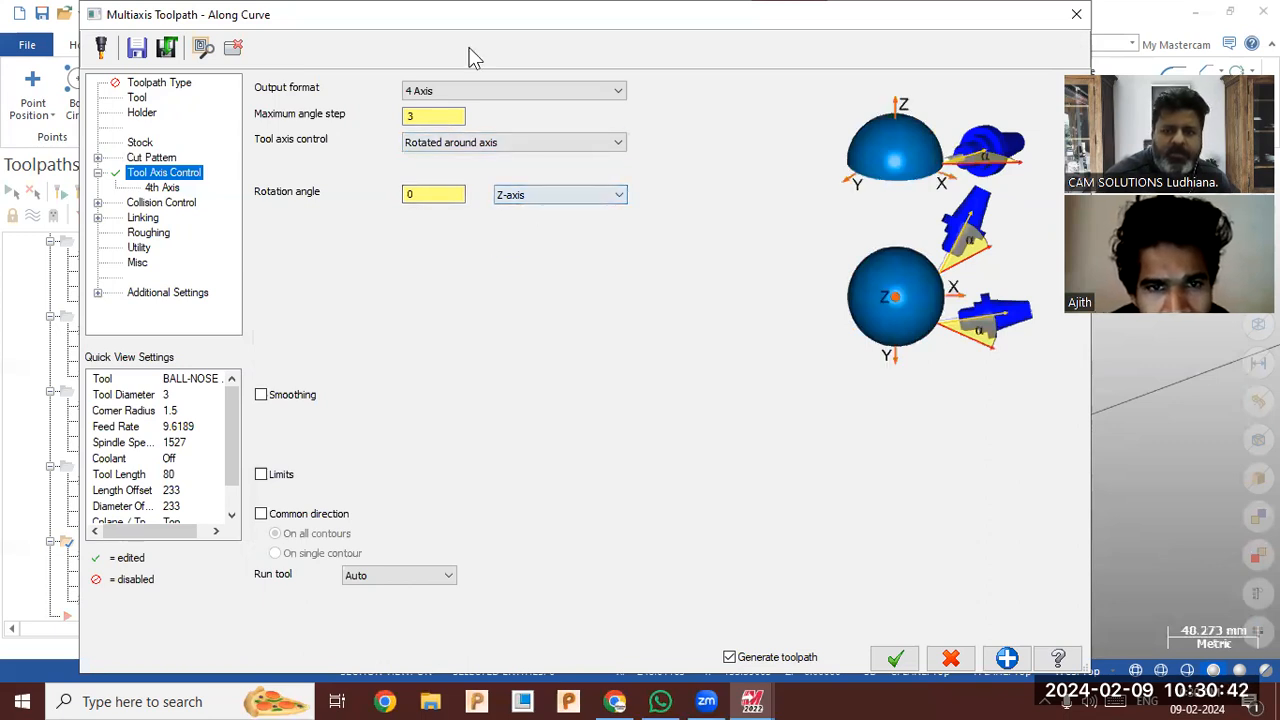
drag(455, 17, 445, 17)
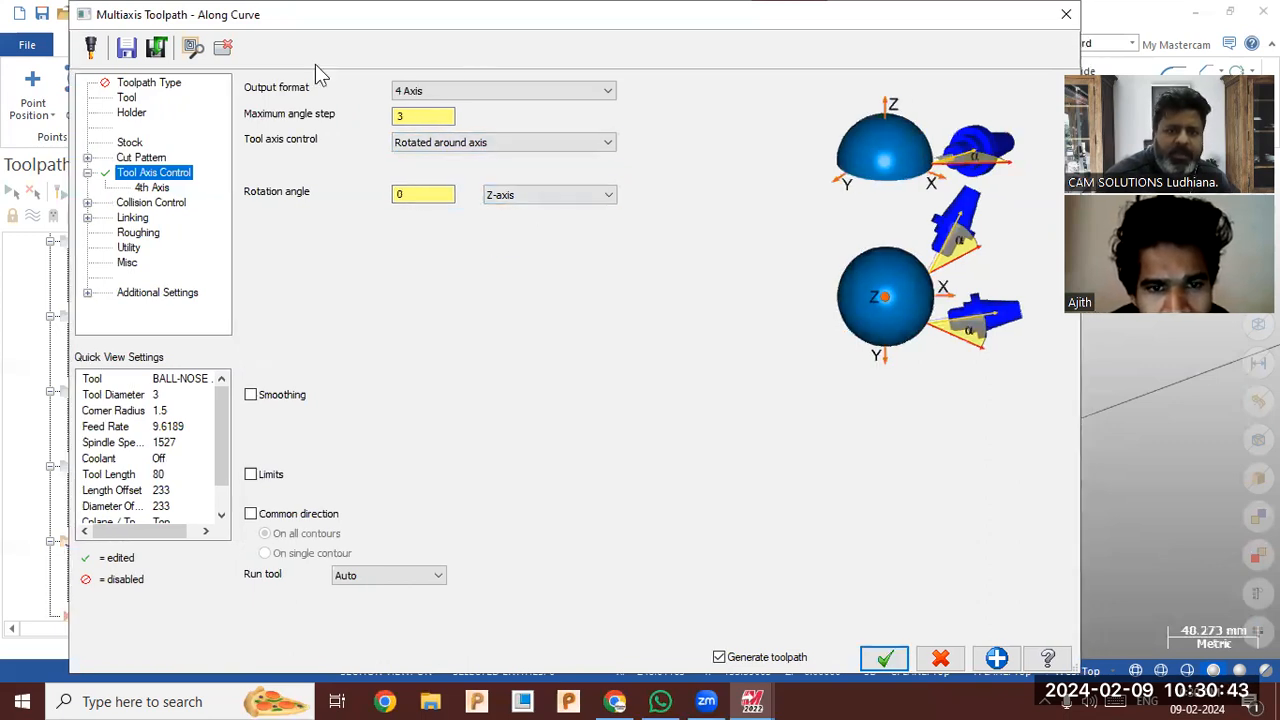
click(421, 194)
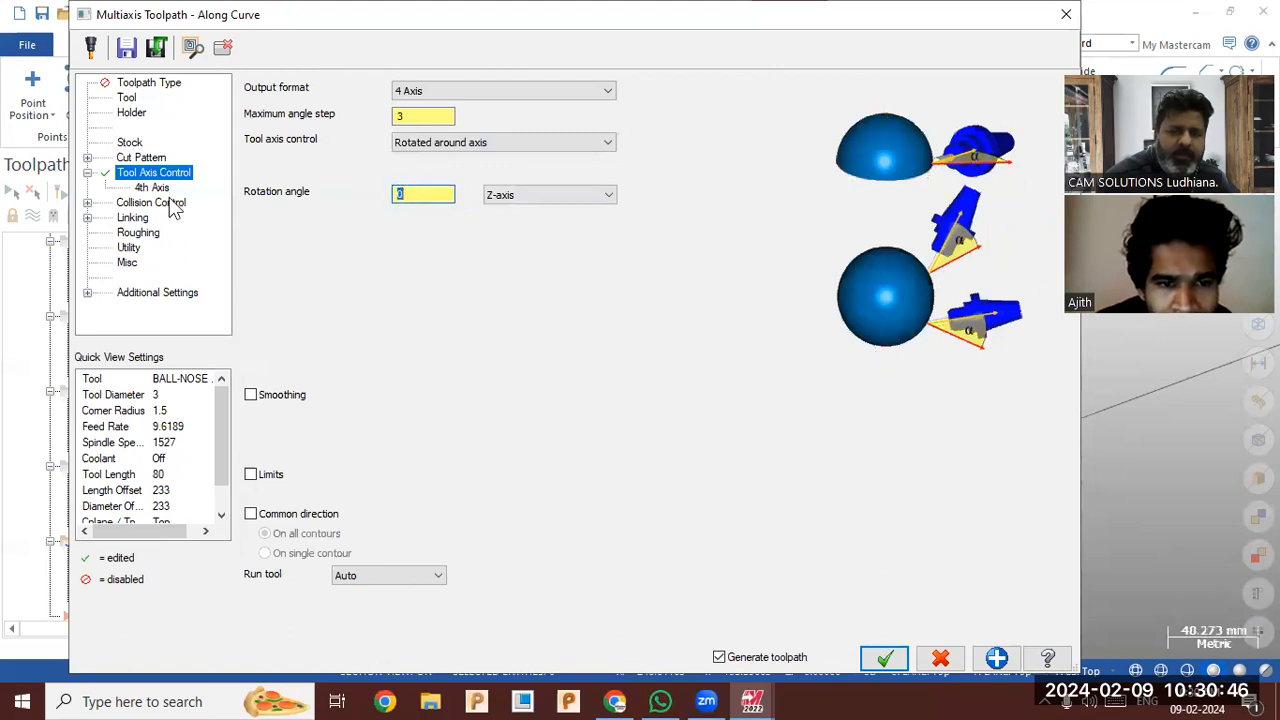
click(153, 188)
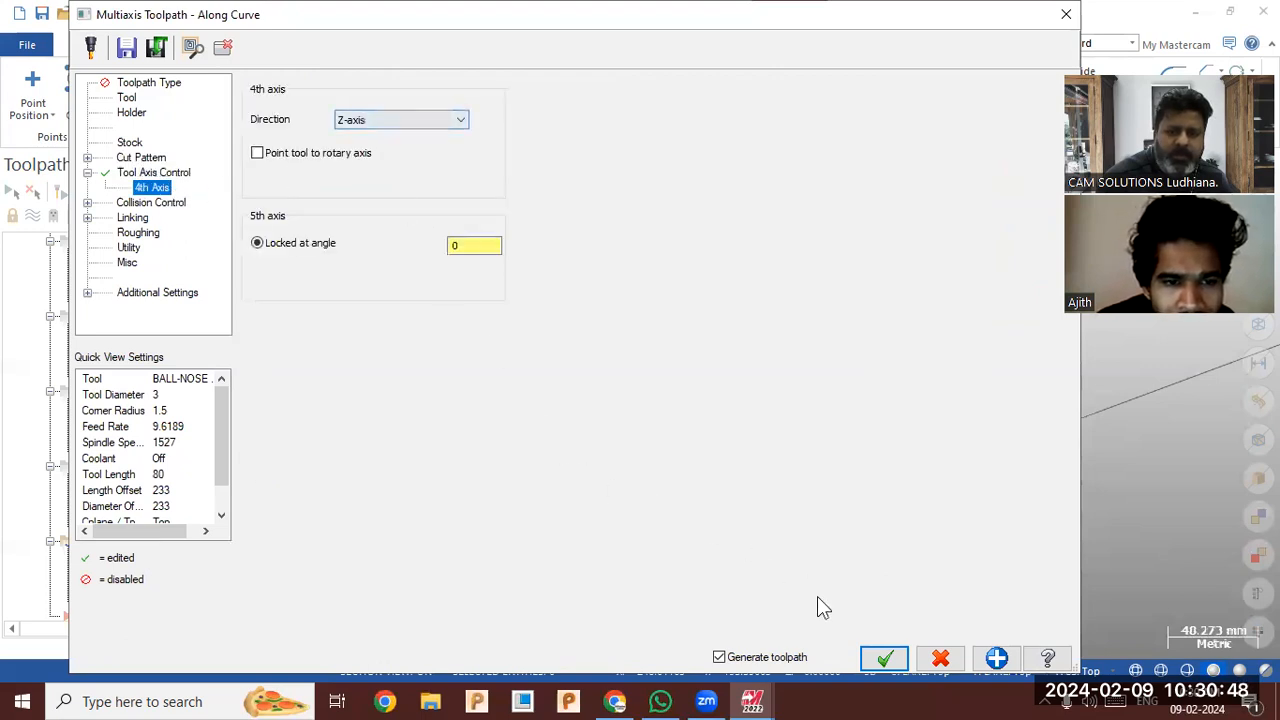
click(884, 660)
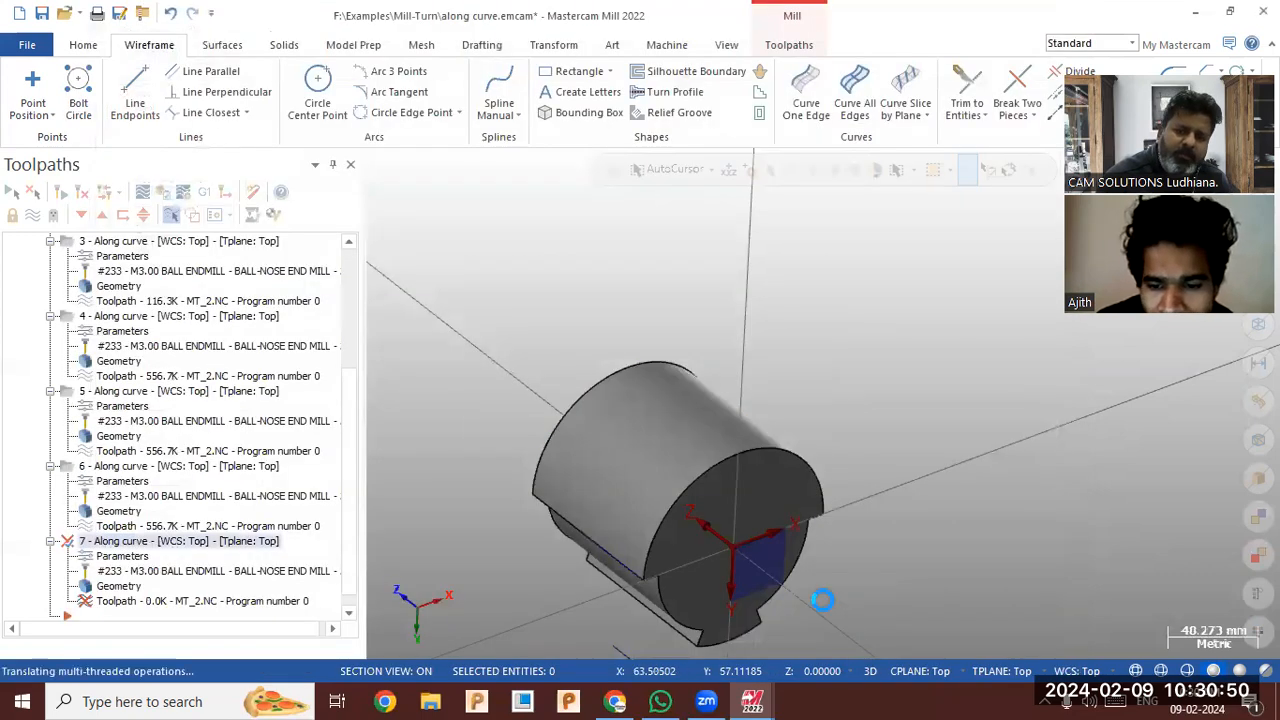
Change the cut area type to "Full, avoid cuts at exact curve end points", regenerate the toolpath, and inspect the passes on the cylinder
click(135, 556)
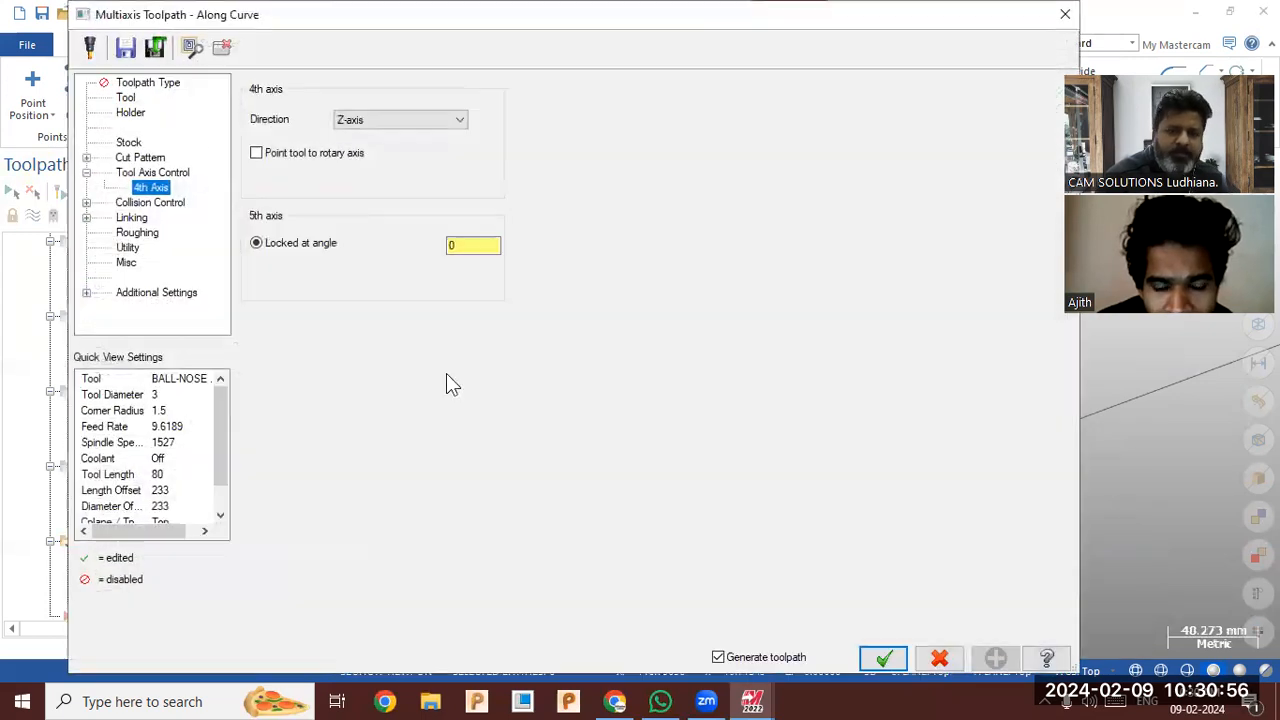
click(152, 159)
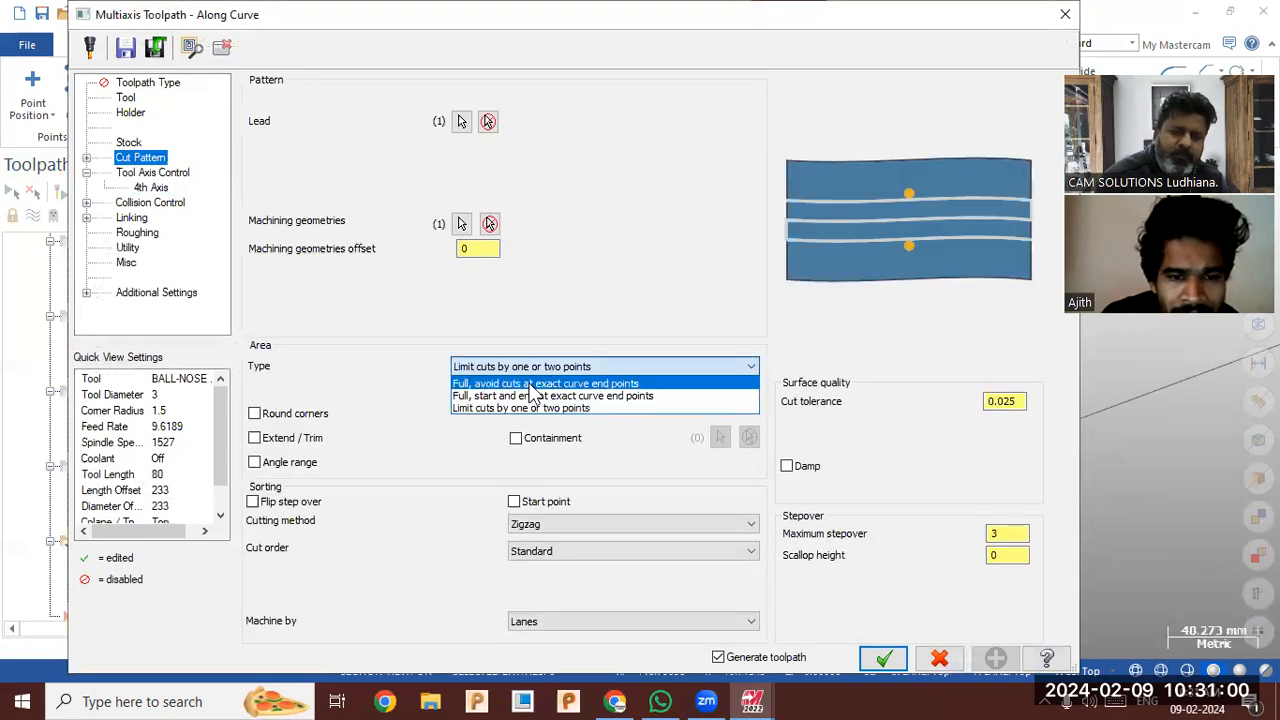
click(884, 658)
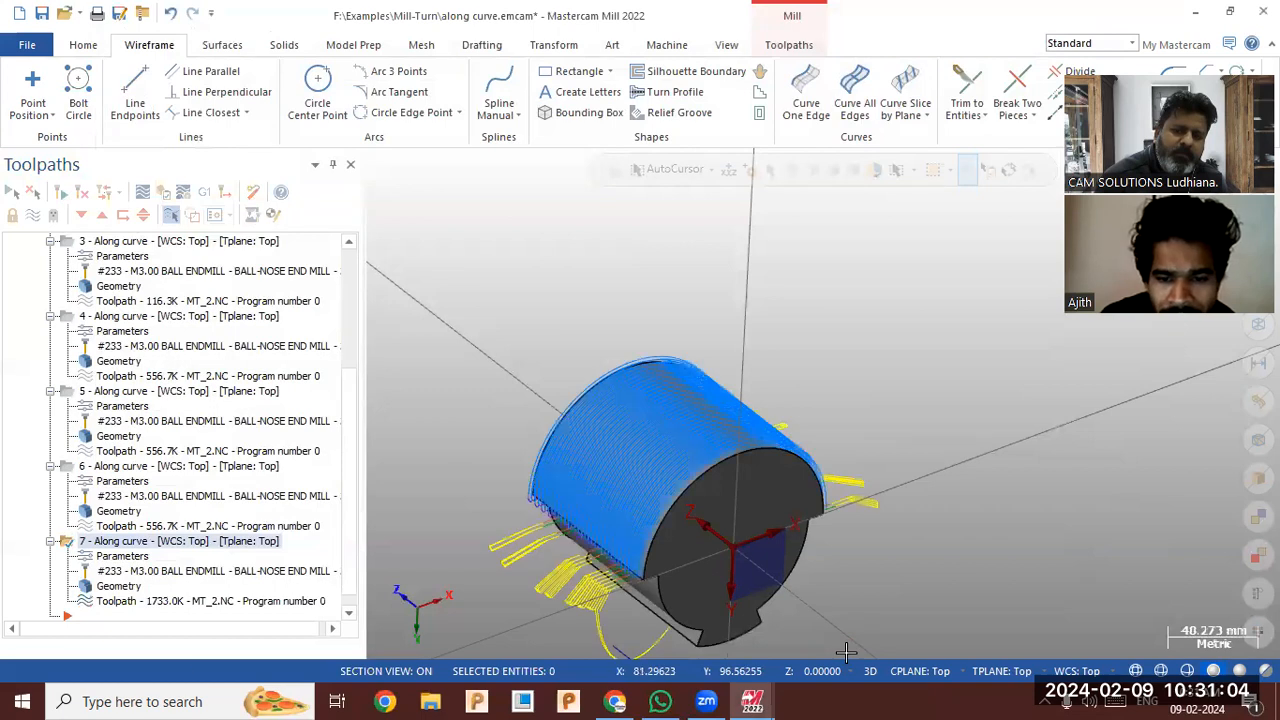
middle_drag(746, 638, 523, 466)
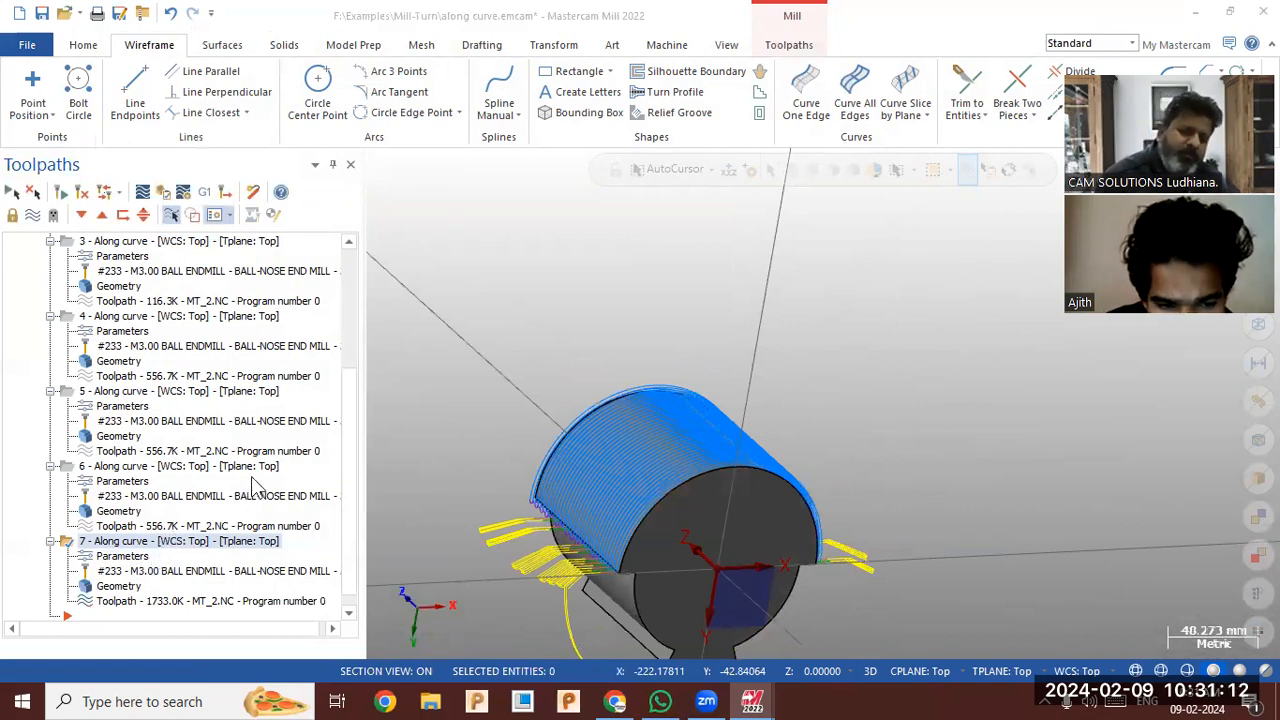
Set the tool axis rotation angle about the Z-axis to 30, regenerate the toolpath, and inspect the approach moves
click(122, 557)
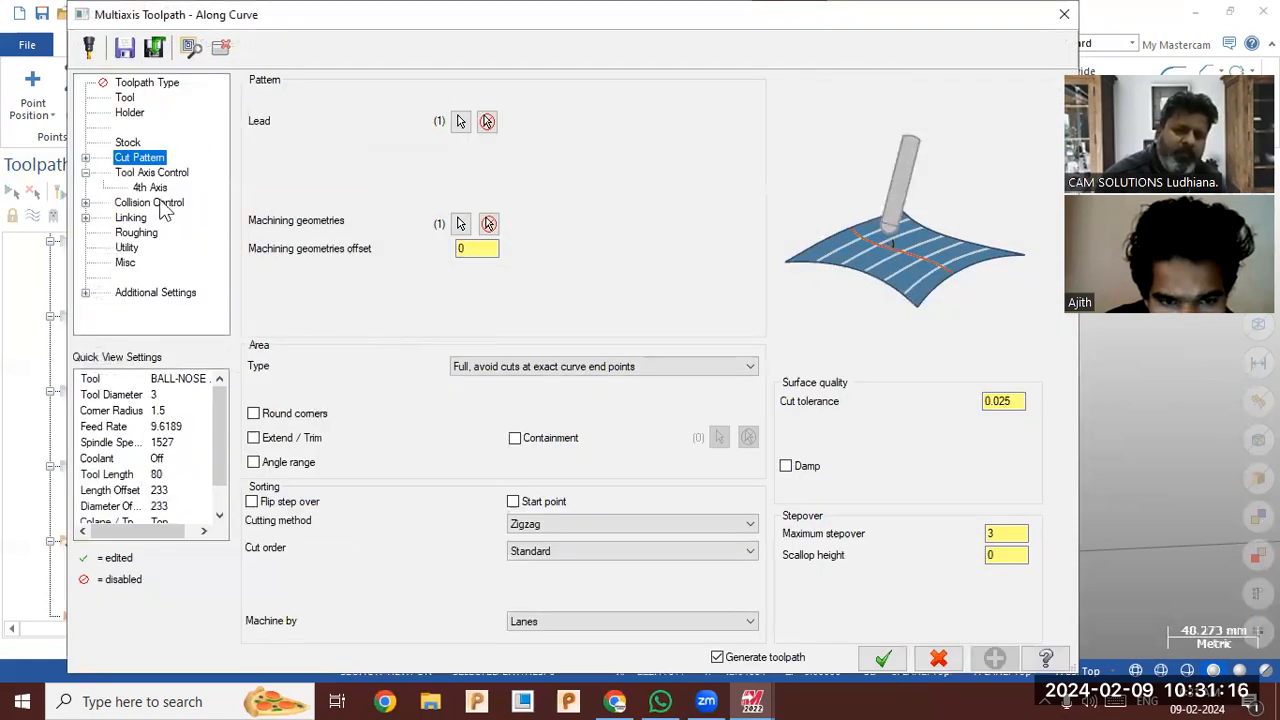
click(157, 175)
double_click(421, 194)
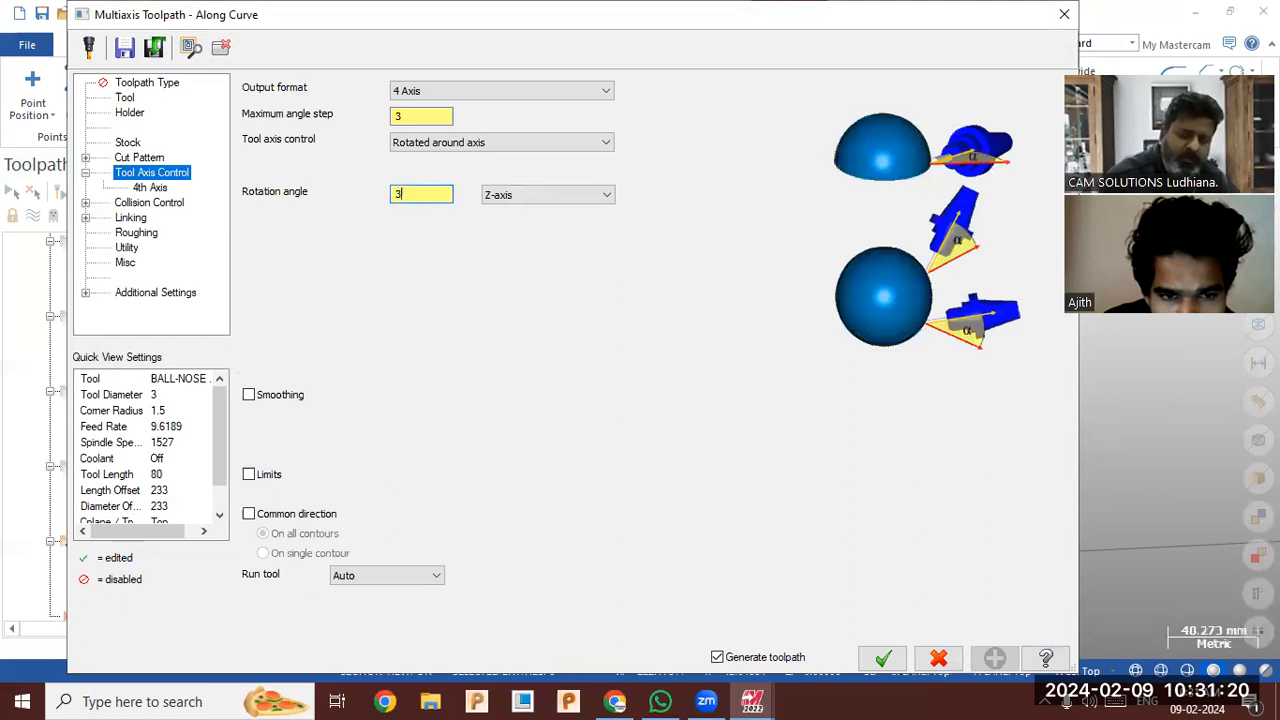
click(882, 658)
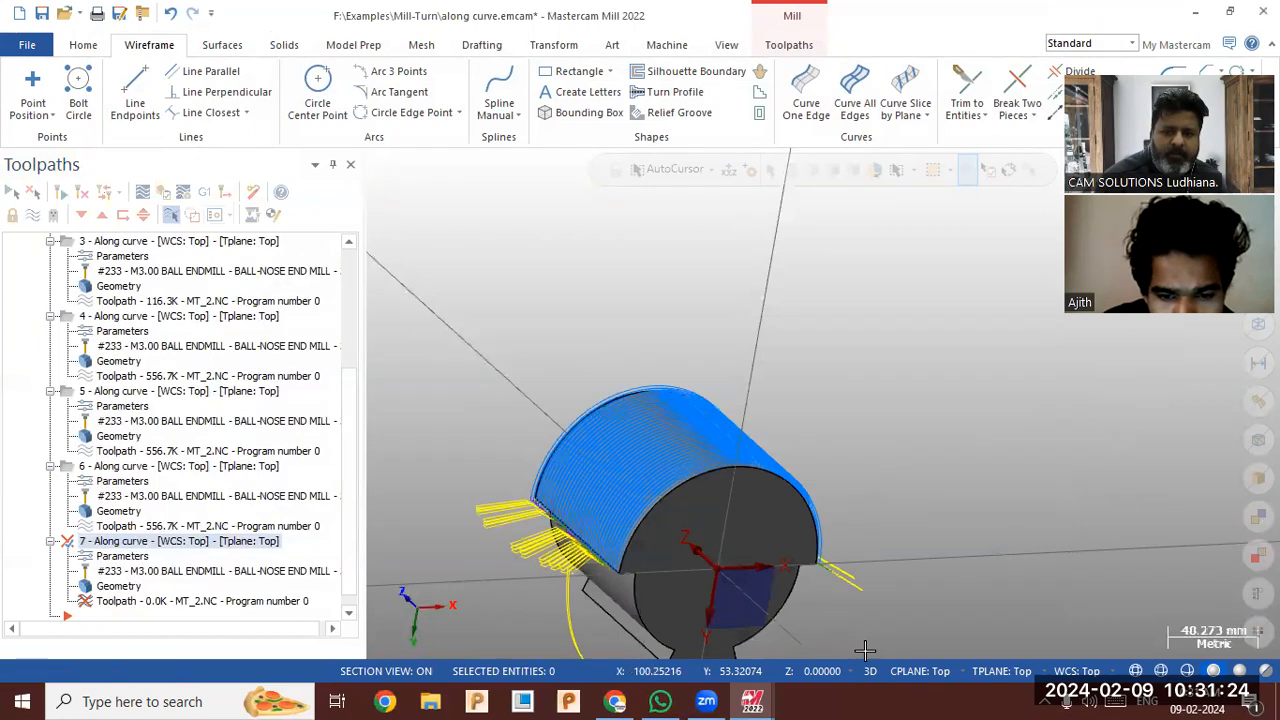
middle_drag(727, 486, 728, 565)
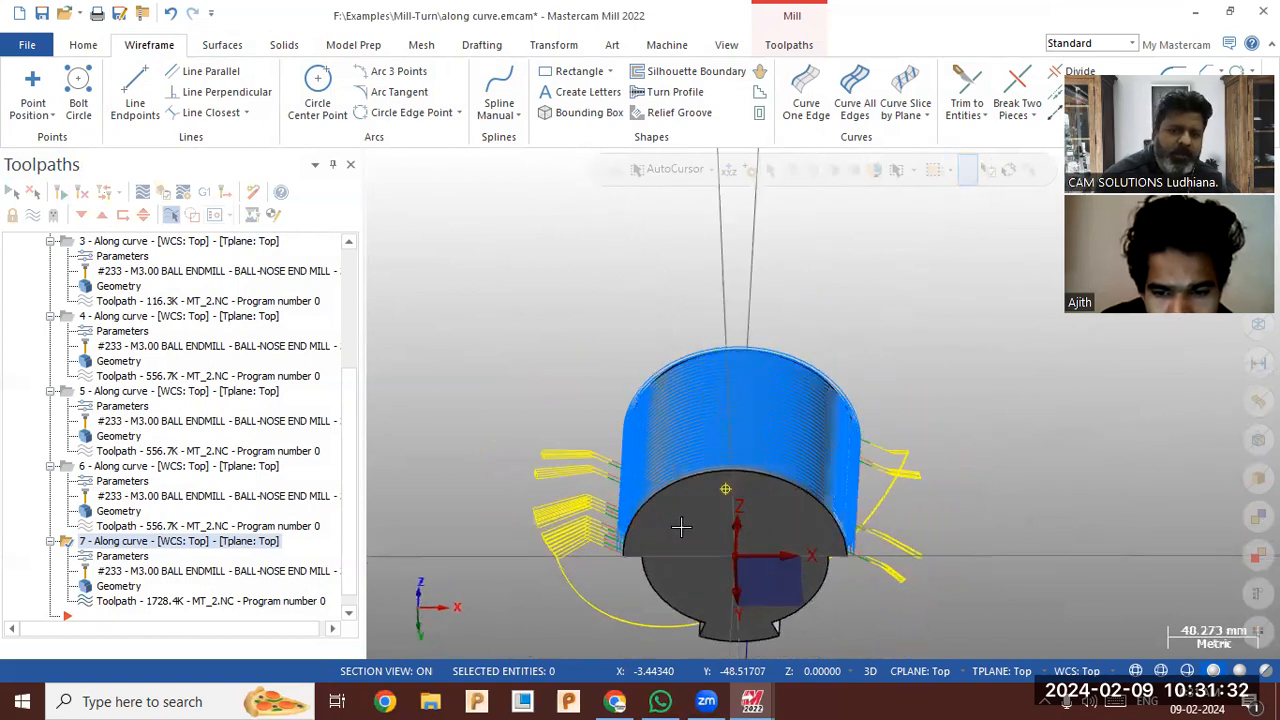
middle_drag(727, 614, 695, 584)
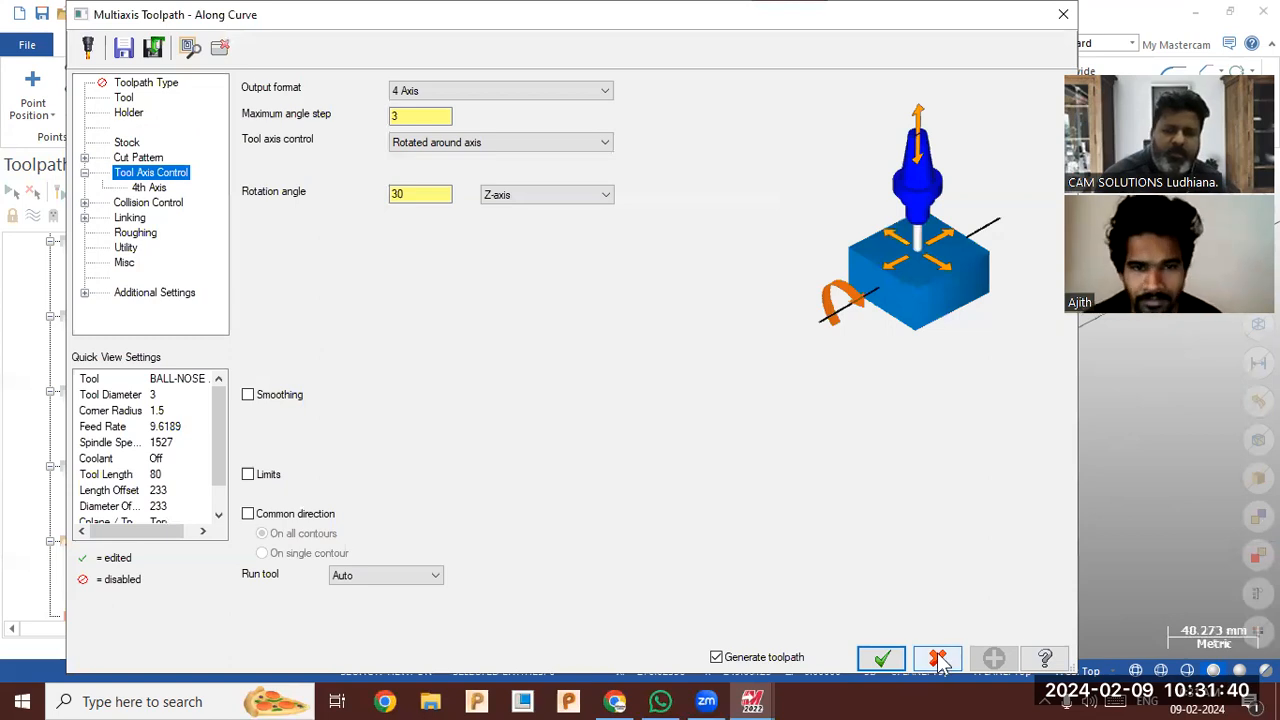
click(937, 656)
click(882, 656)
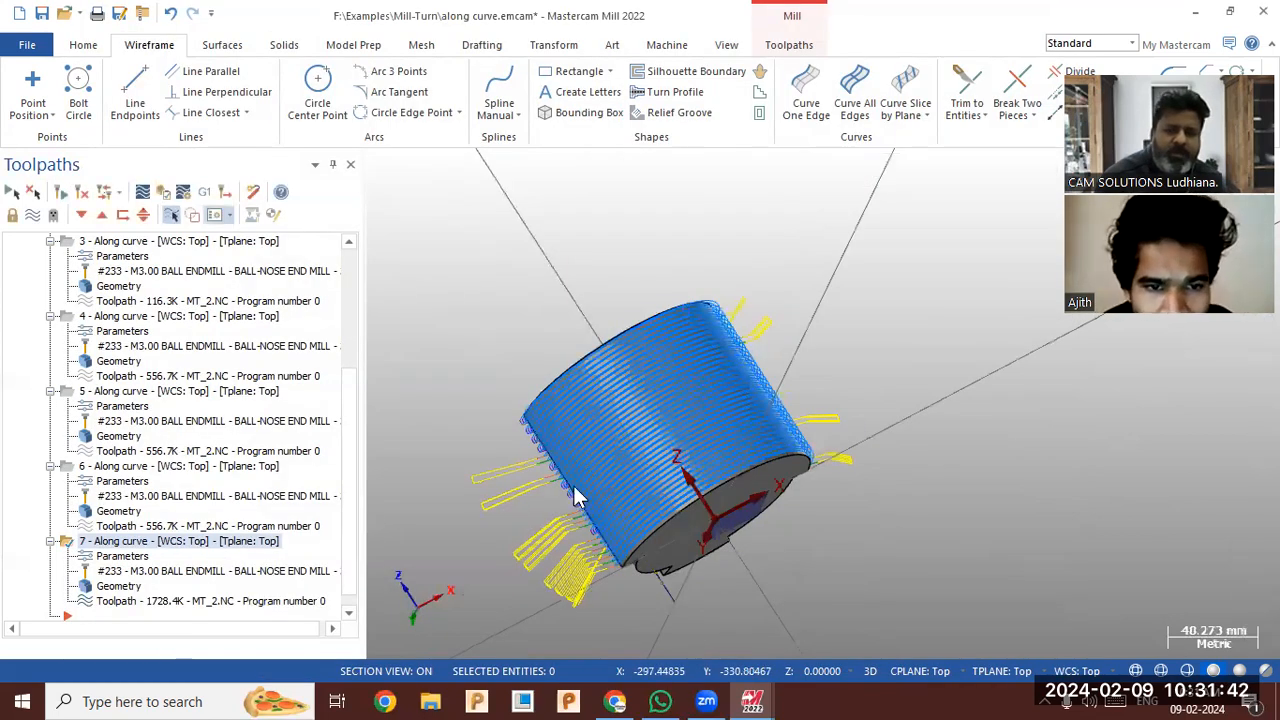
Backplot the last Along curve operation and examine the tool's tilt around the cylinder from the side and the end face
middle_drag(650, 490, 681, 503)
click(380, 163)
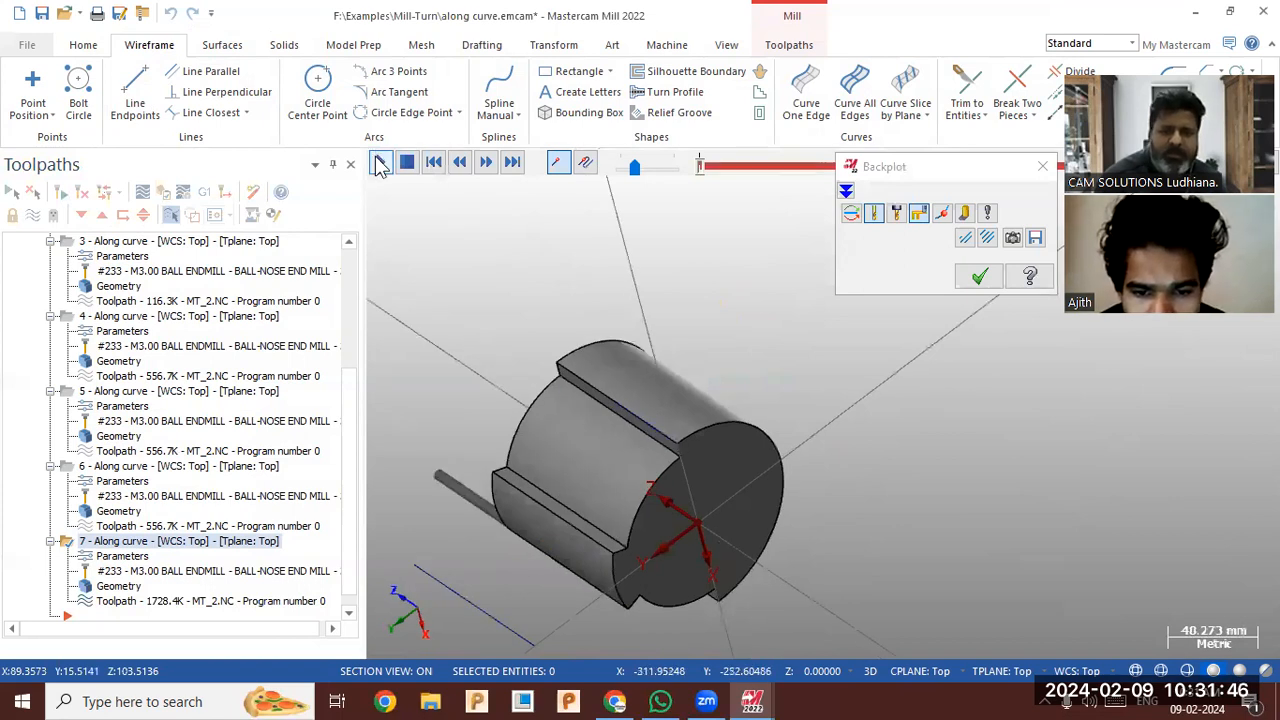
middle_drag(379, 225, 606, 460)
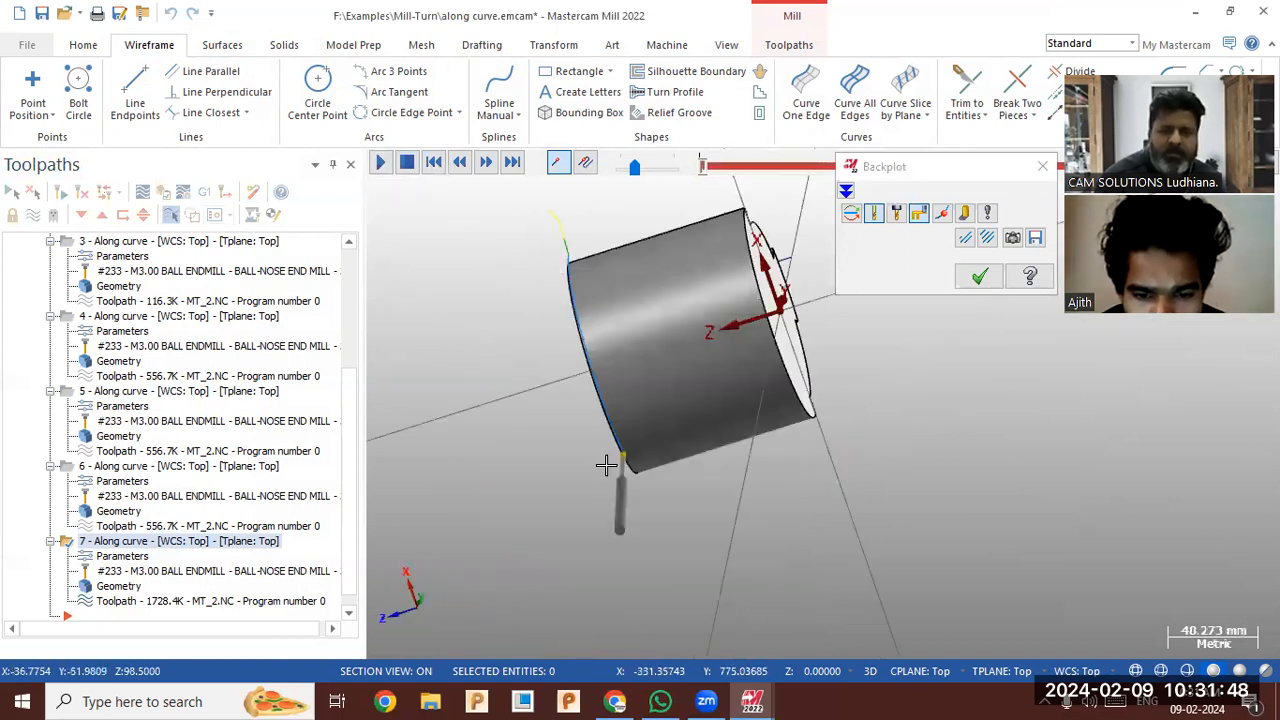
middle_drag(662, 373, 781, 379)
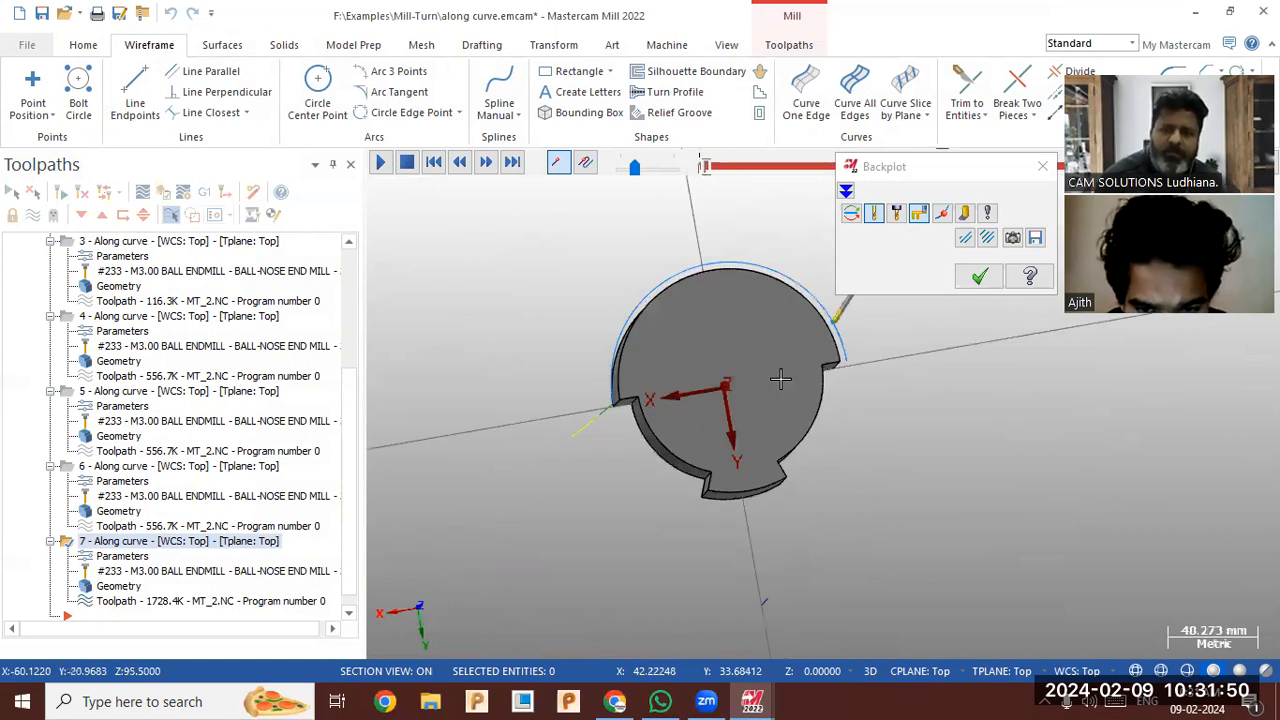
middle_drag(760, 445, 751, 454)
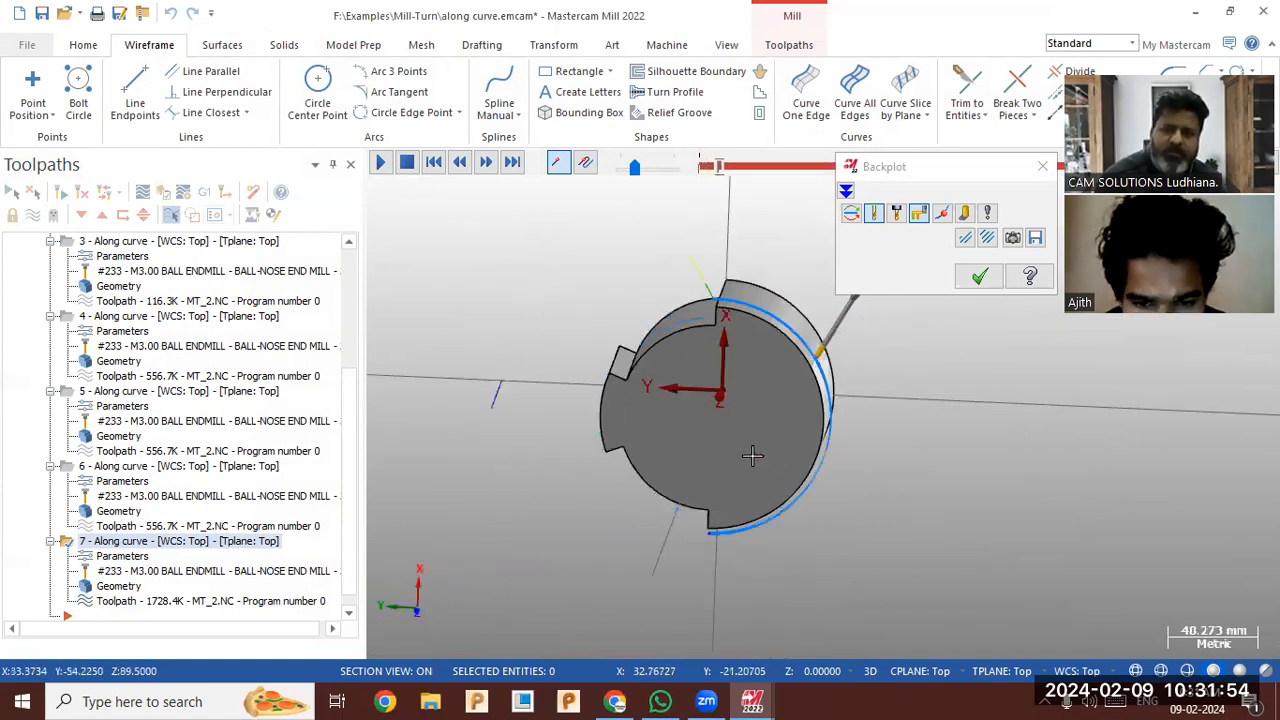
middle_drag(686, 480, 543, 386)
middle_drag(750, 368, 763, 500)
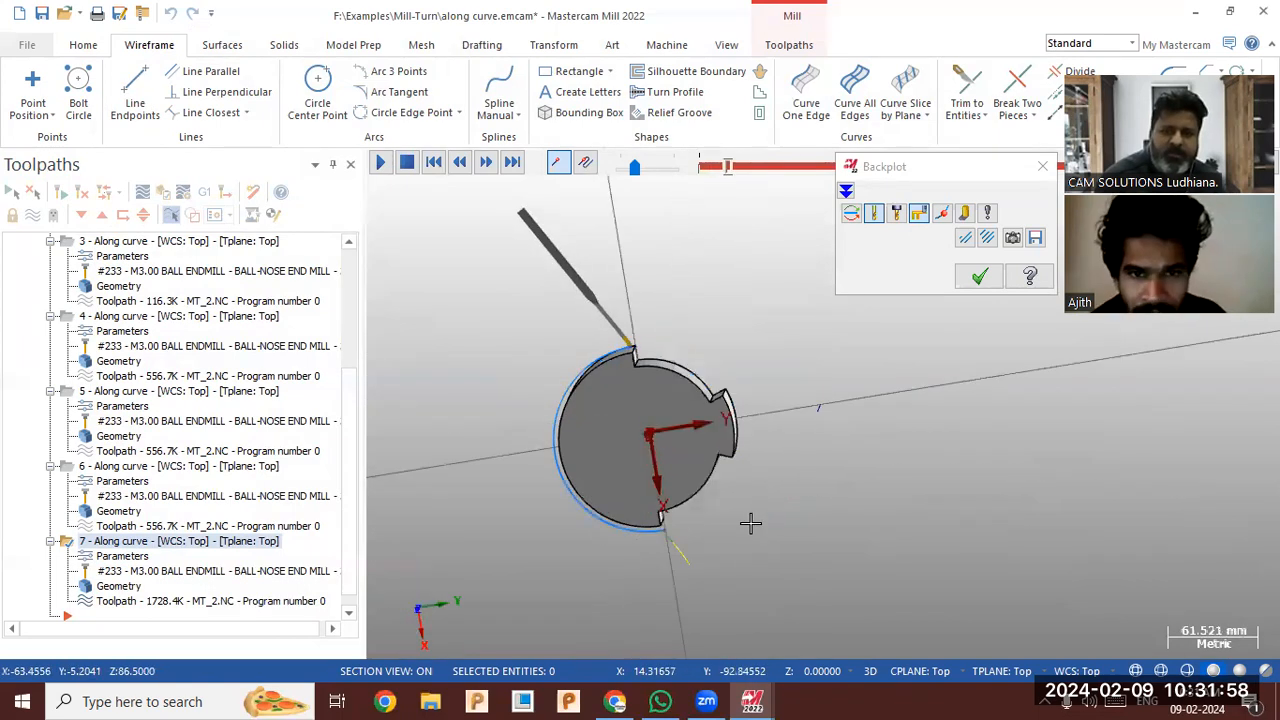
mouse_move(749, 409)
middle_down()
mouse_move(711, 389)
mouse_move(732, 395)
middle_up()
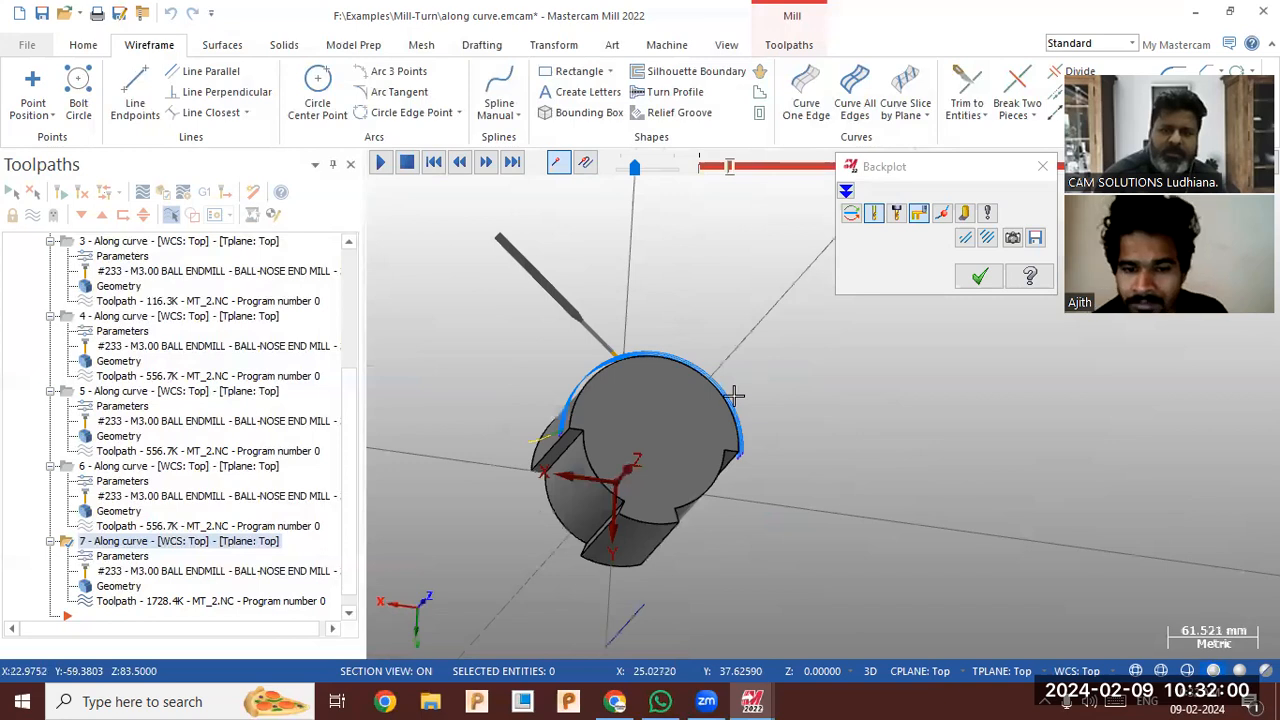
middle_drag(627, 374, 601, 358)
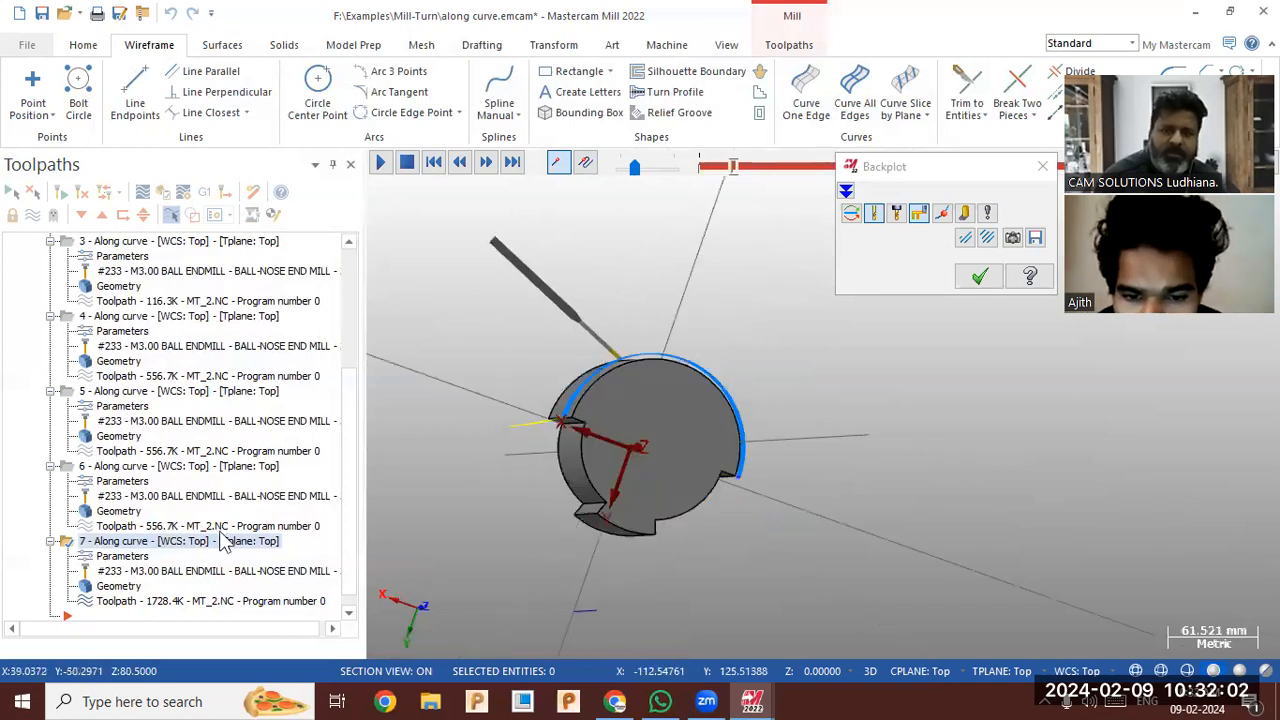
key(Escape)
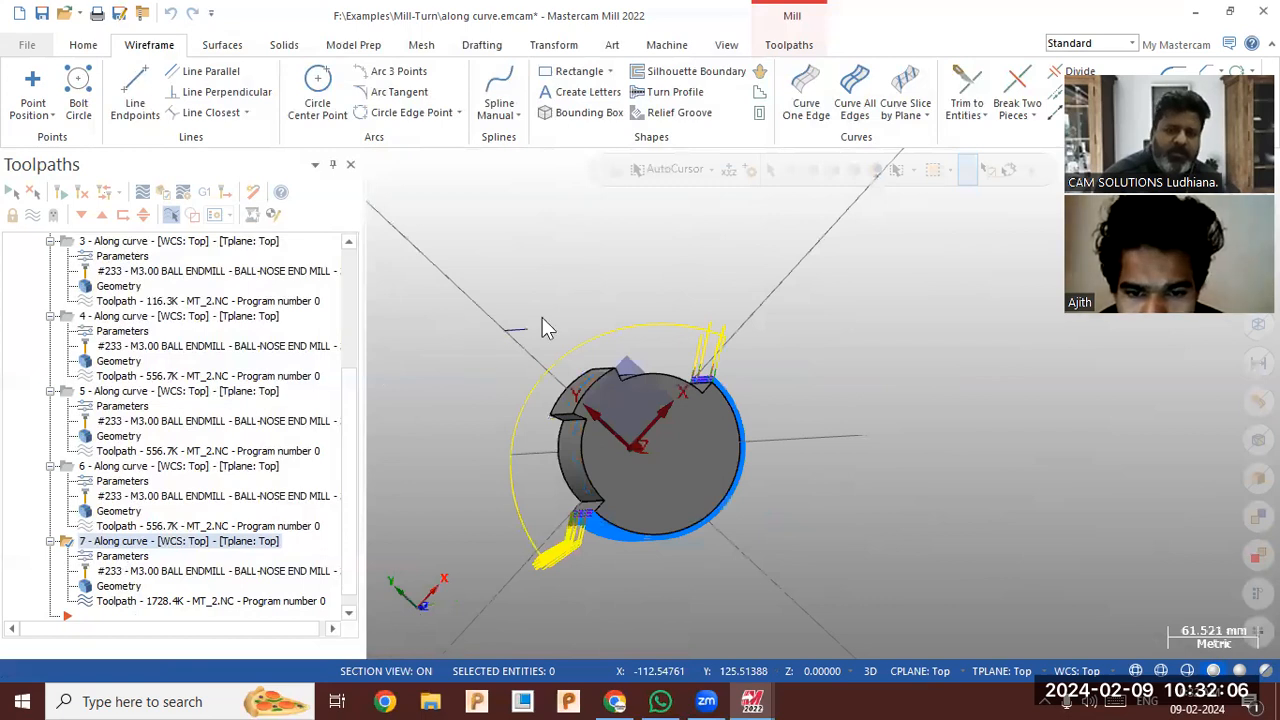
Replace the tool axis rotation angle about the Z-axis, regenerate the toolpath, and open its backplot
click(113, 557)
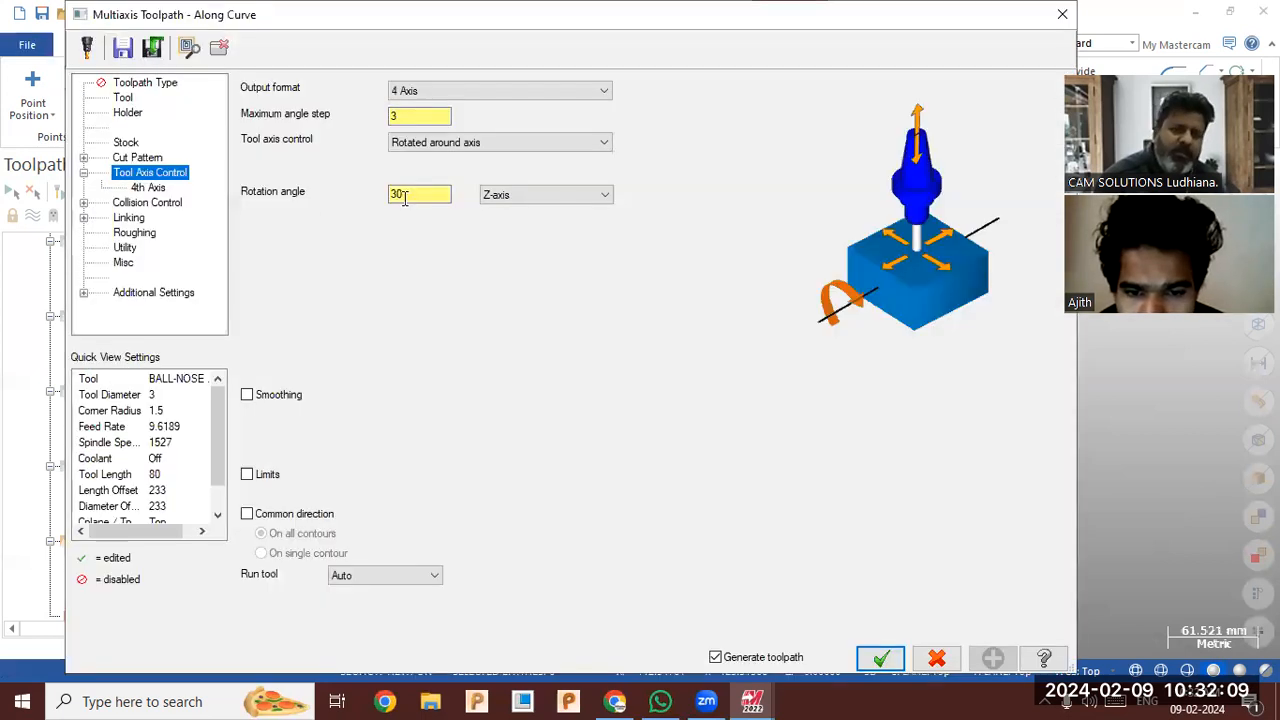
drag(405, 197, 324, 204)
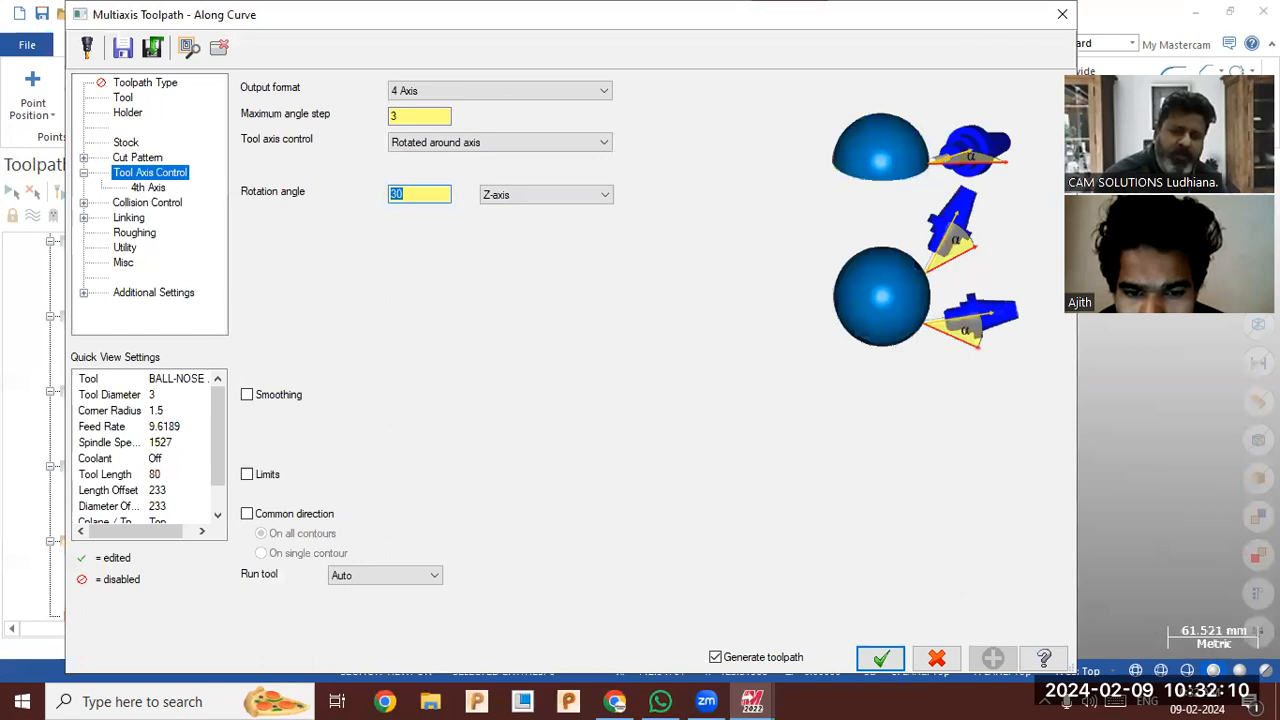
click(880, 657)
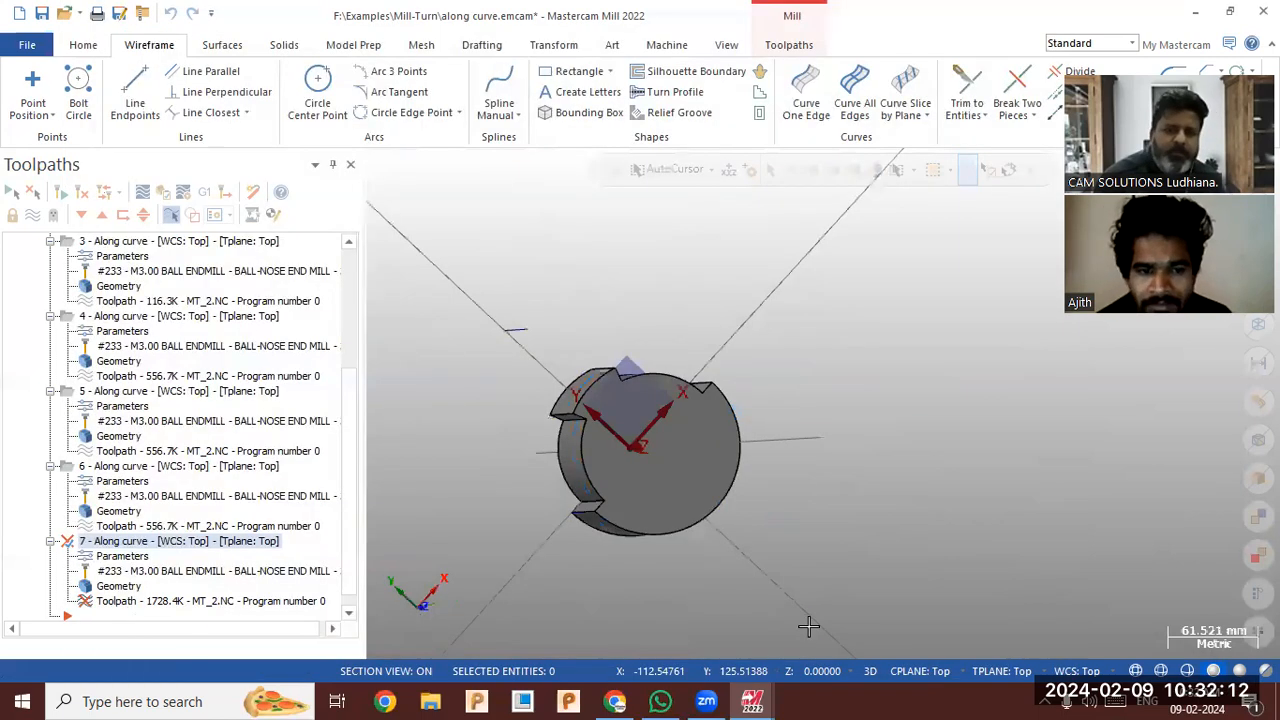
click(194, 603)
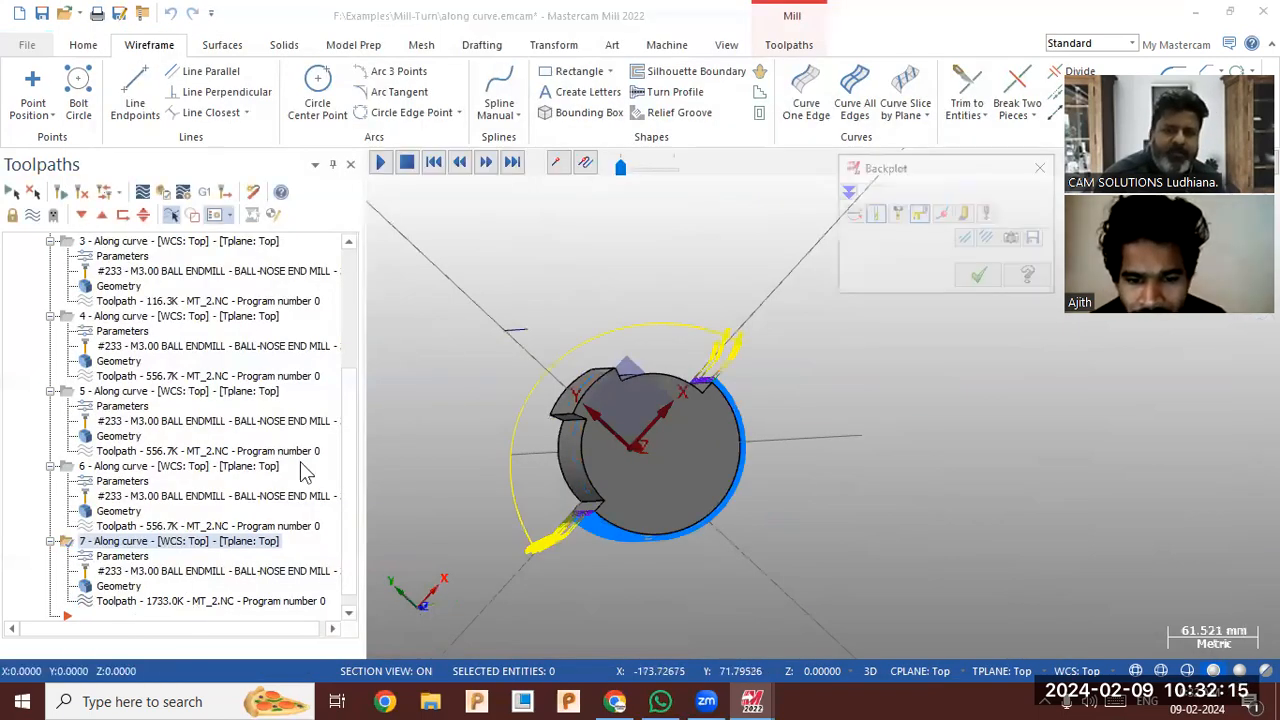
Play the backplot of the last Along curve operation, examine the tool's tilt against the cylinder's end face, and close the backplot
click(383, 174)
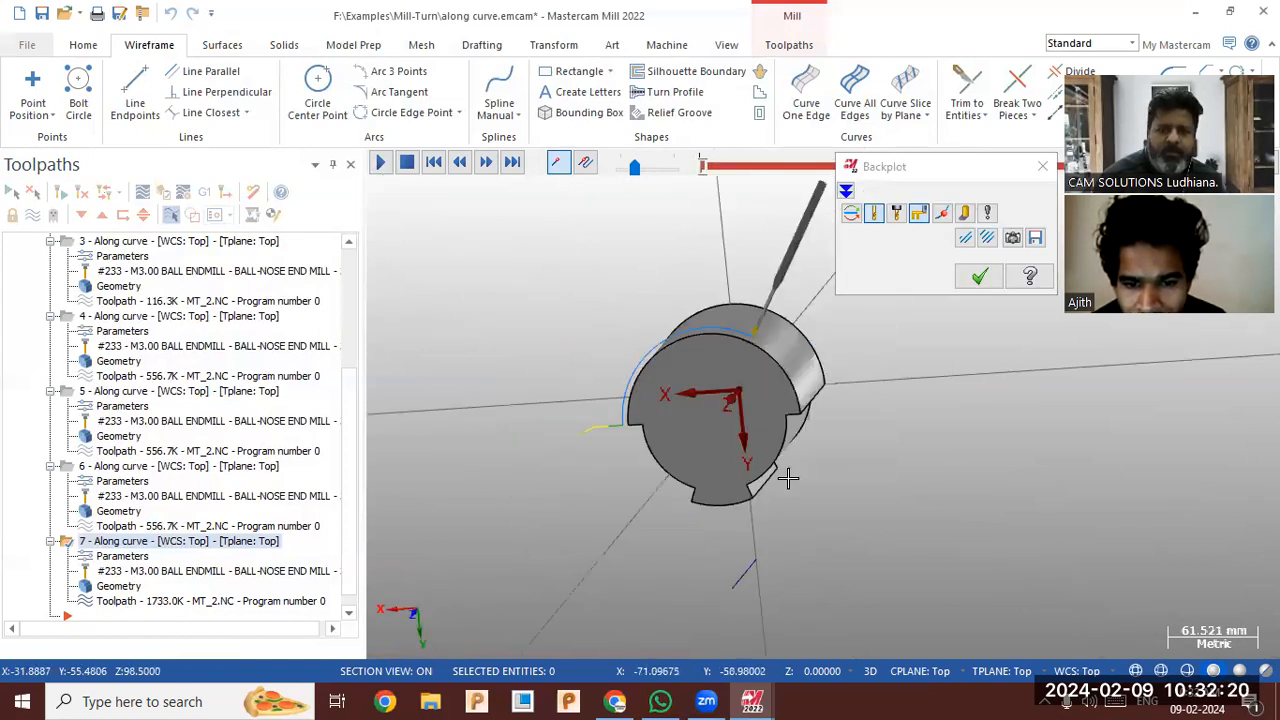
middle_drag(799, 487, 731, 517)
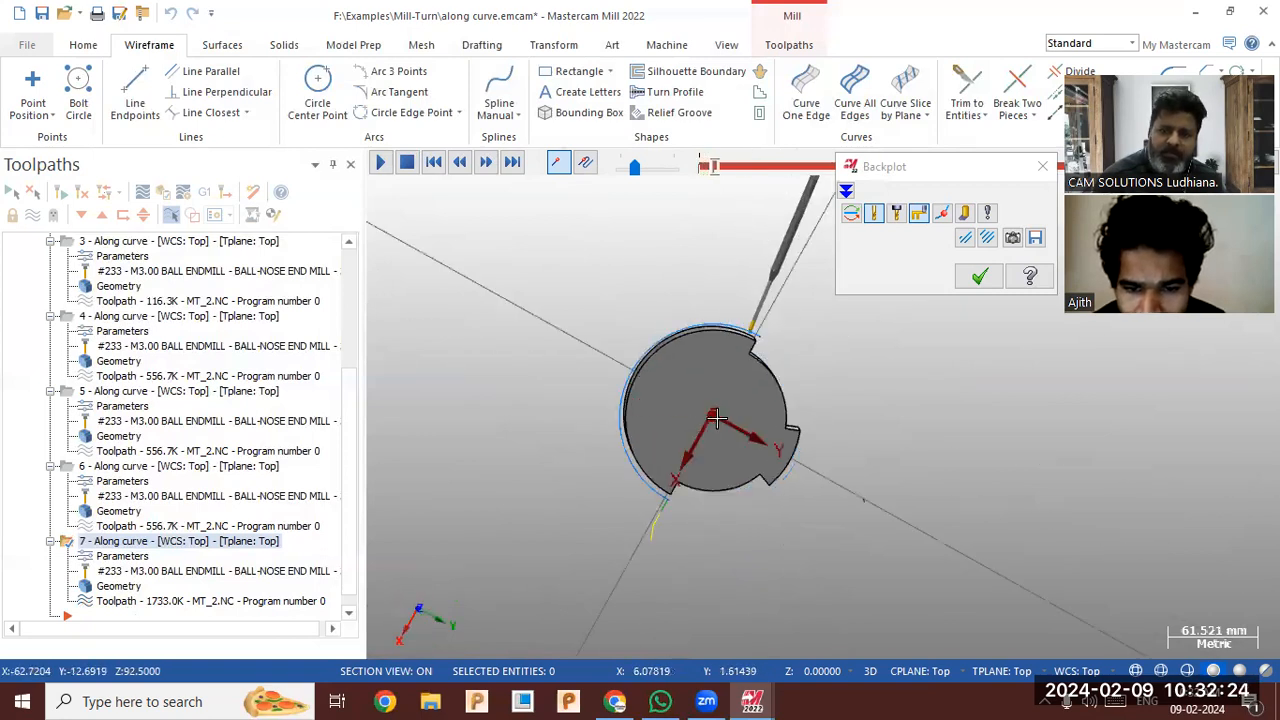
scroll(665, 408, down, 4)
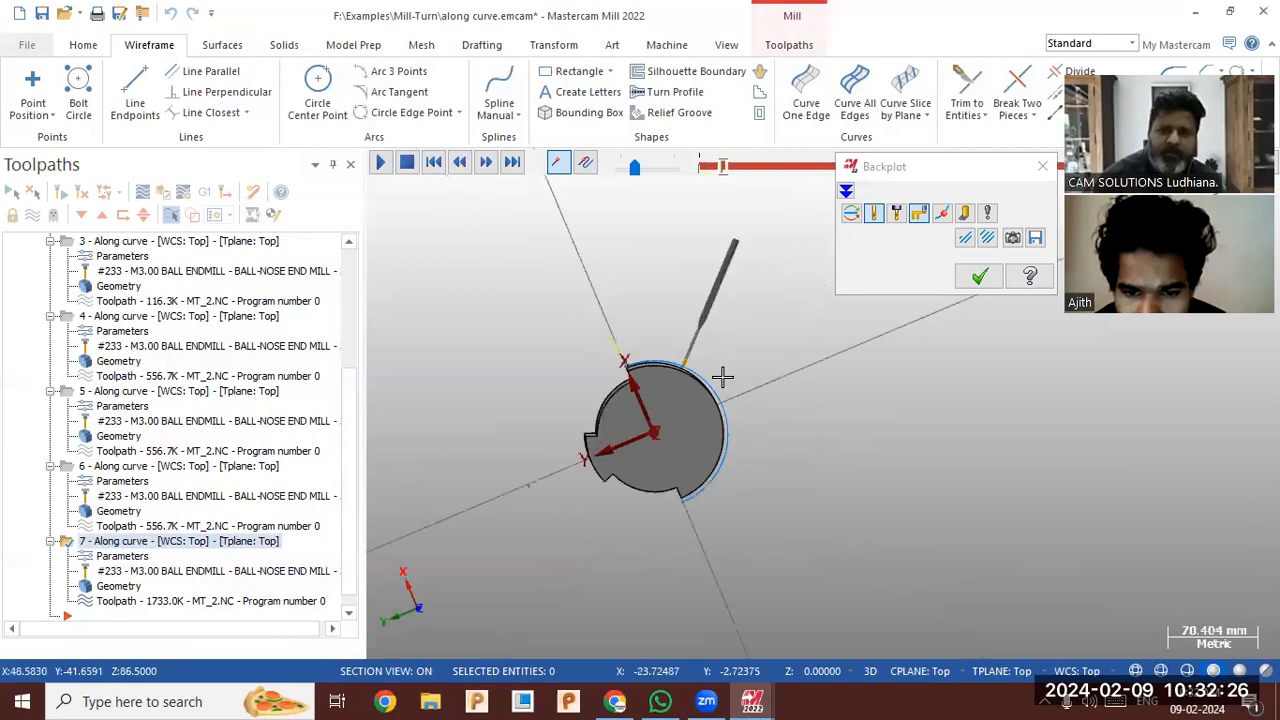
scroll(738, 335, up, 1)
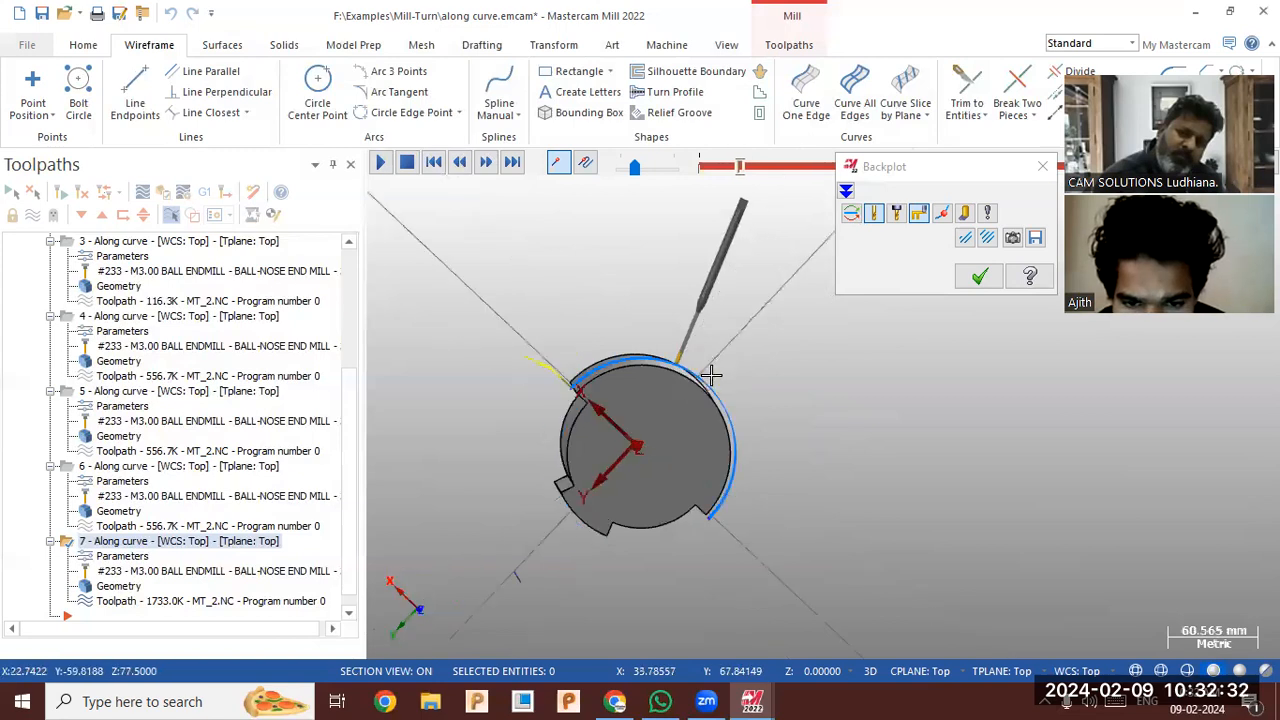
click(979, 279)
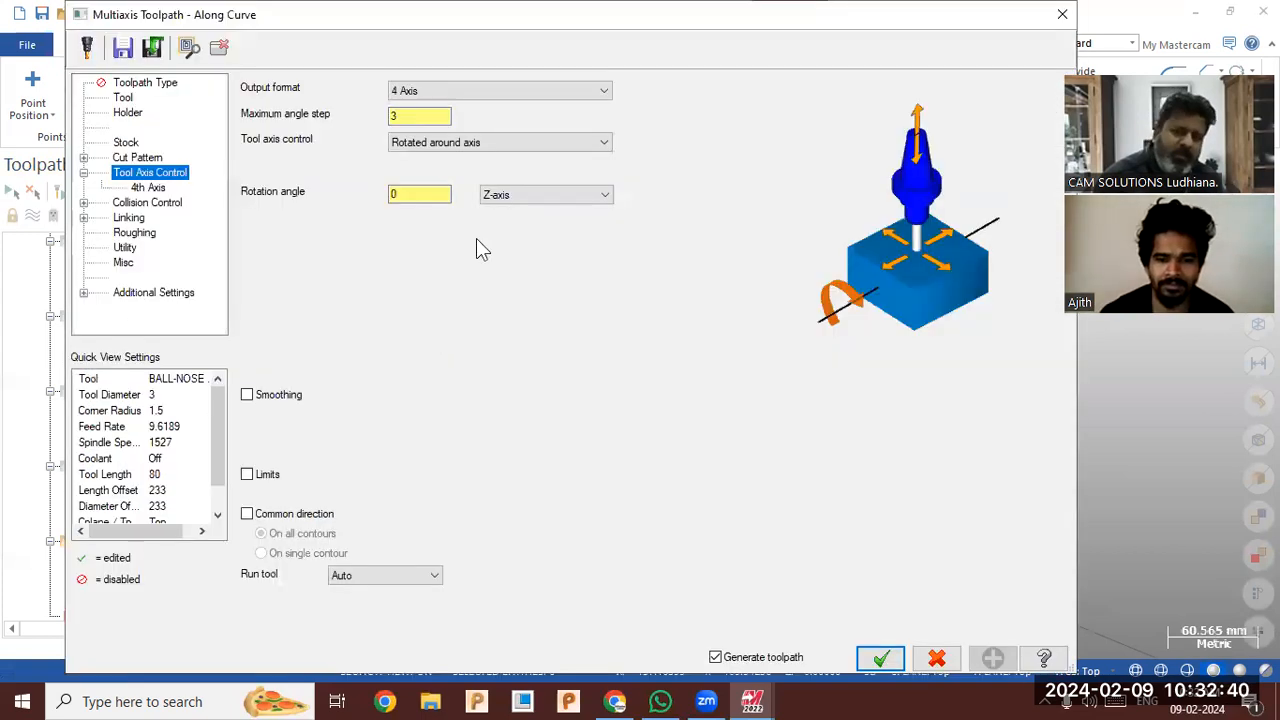
Set the tool axis rotation angle about the Z-axis to 40 and regenerate the toolpath
click(424, 194)
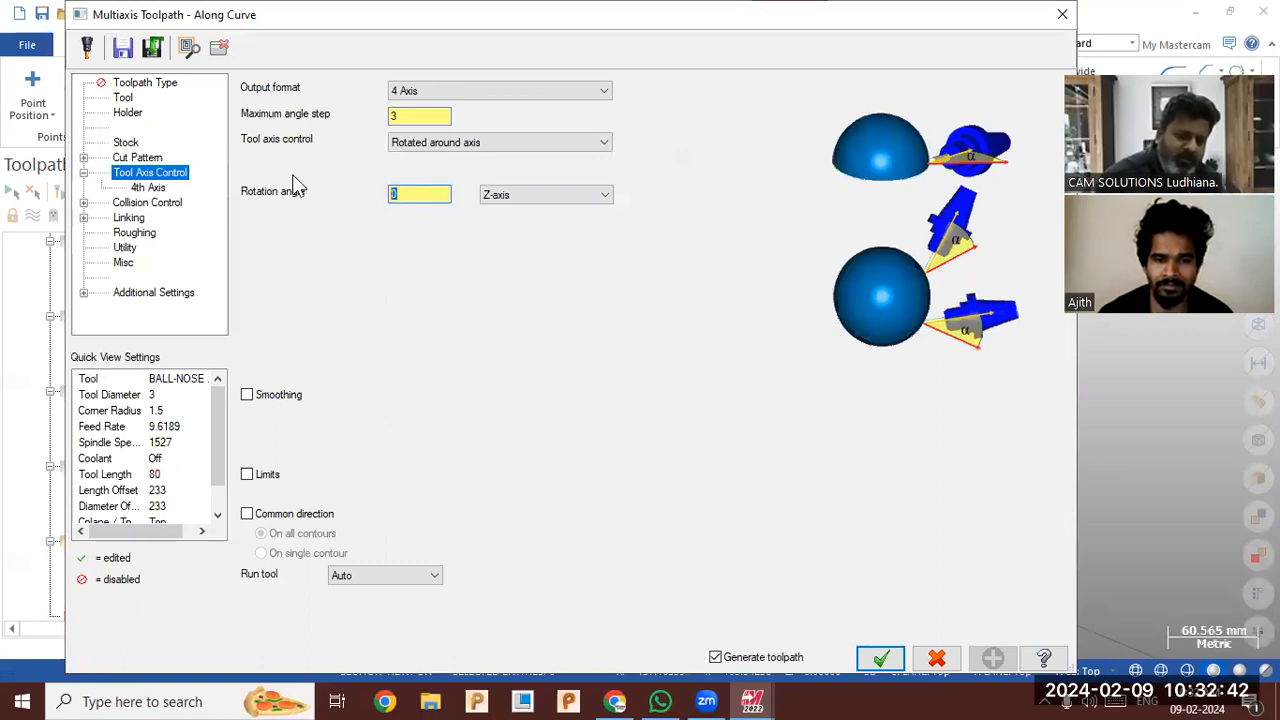
text(40)
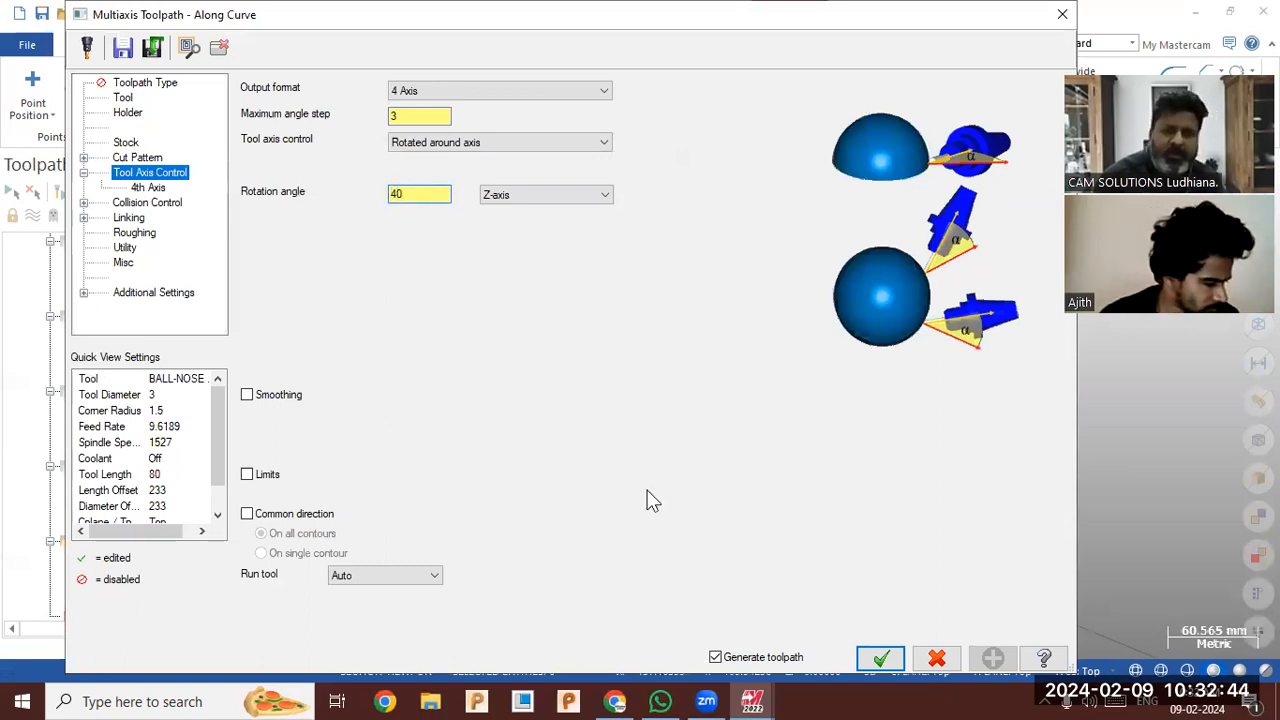
click(870, 657)
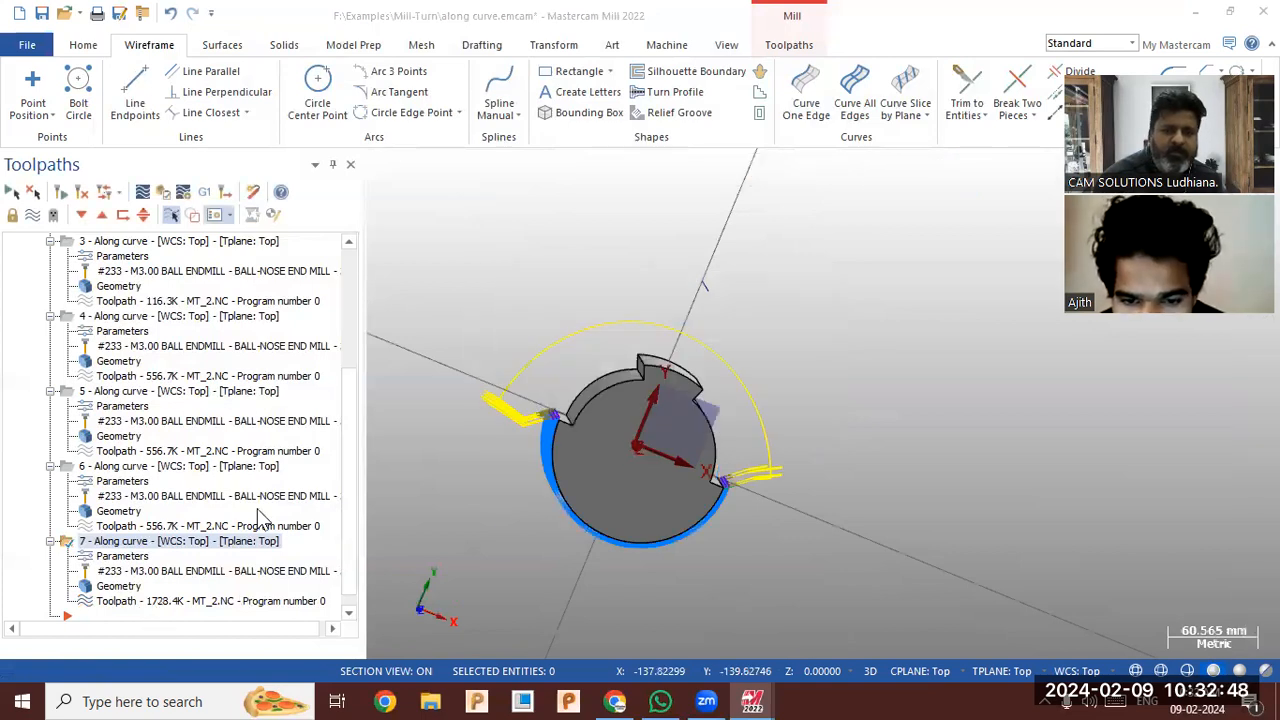
Backplot the regenerated operation, examine how the tool leans around the cylinder's end face, and close the backplot
click(381, 167)
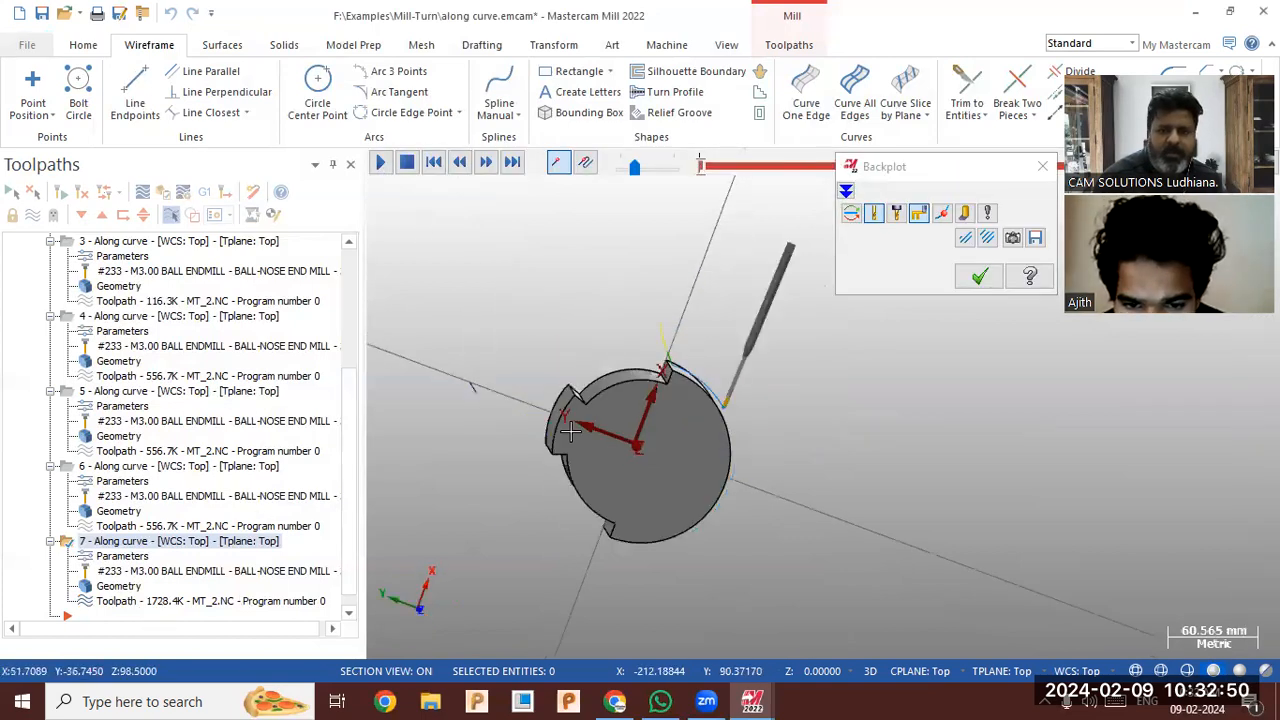
middle_drag(622, 397, 618, 472)
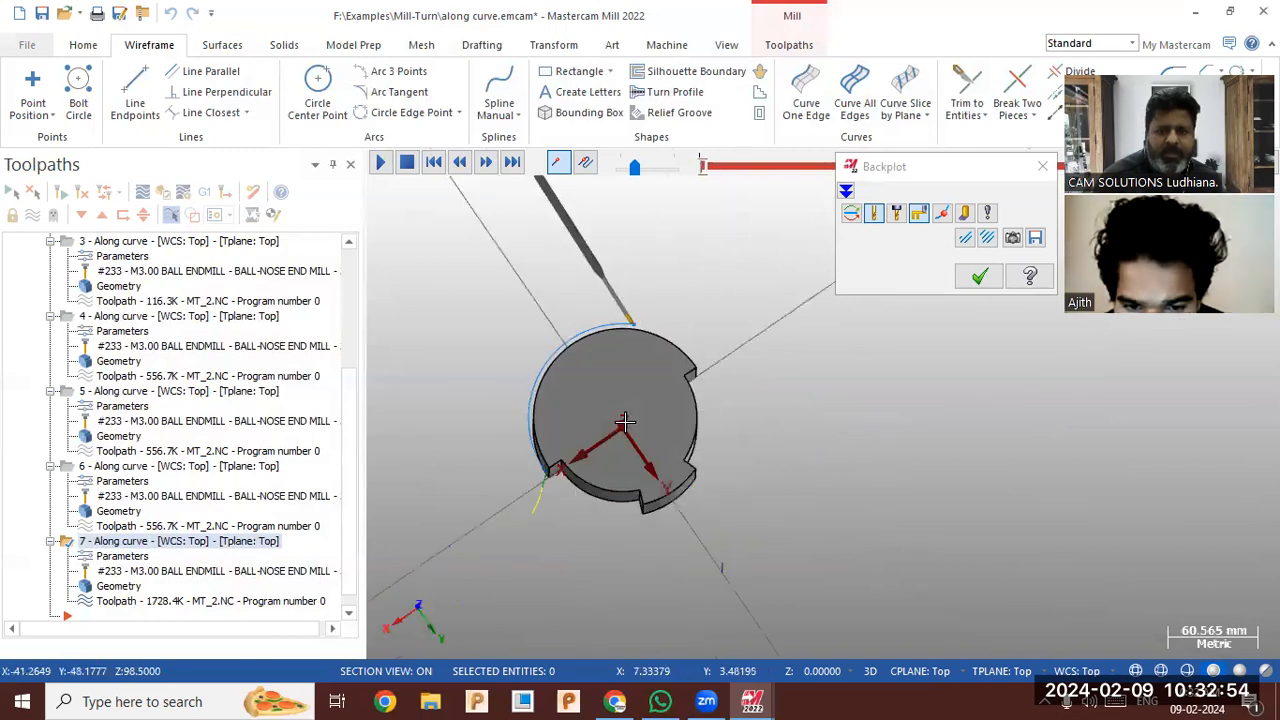
middle_drag(675, 322, 690, 357)
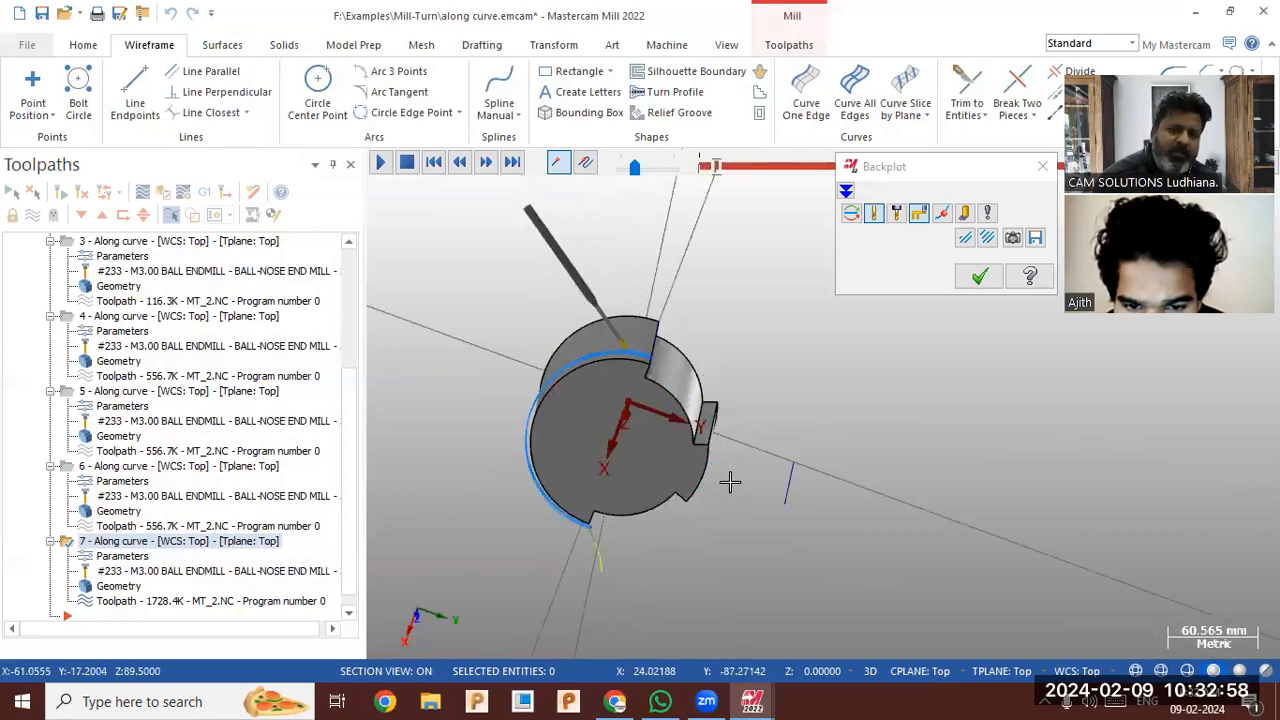
click(979, 276)
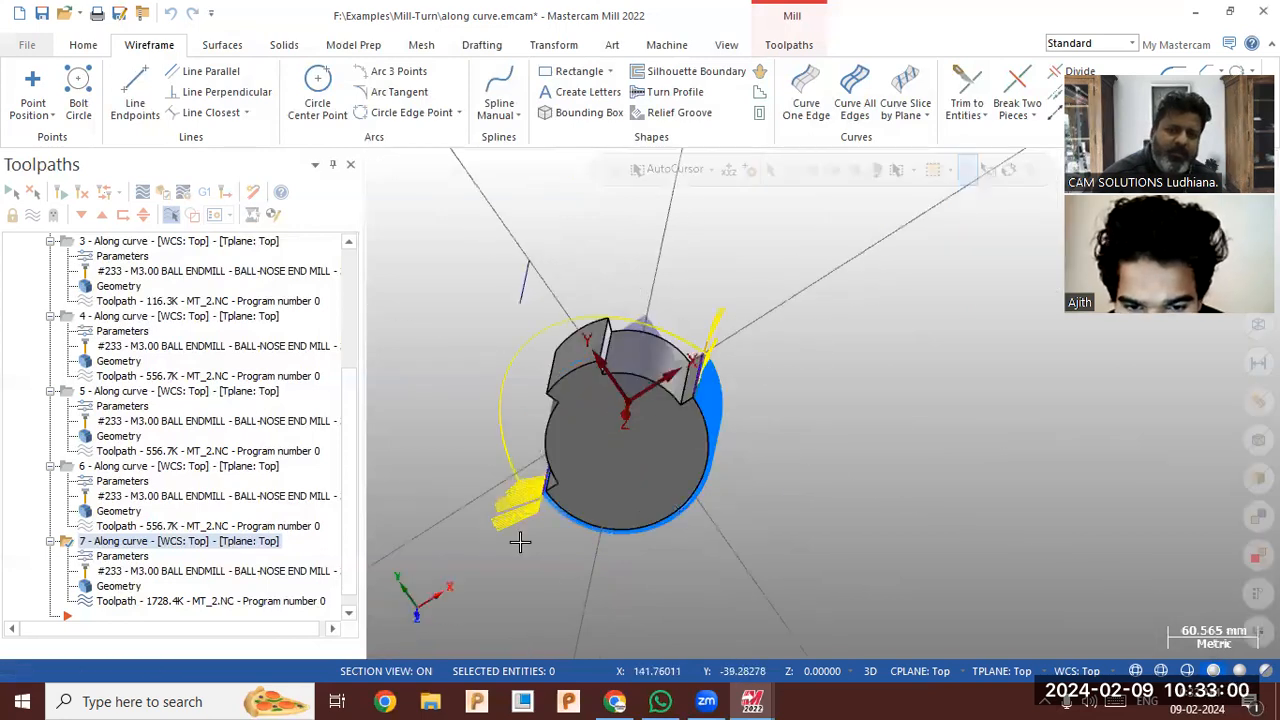
Change the tool axis rotation from the Z-axis to the X-axis and regenerate the Along curve toolpath
click(122, 558)
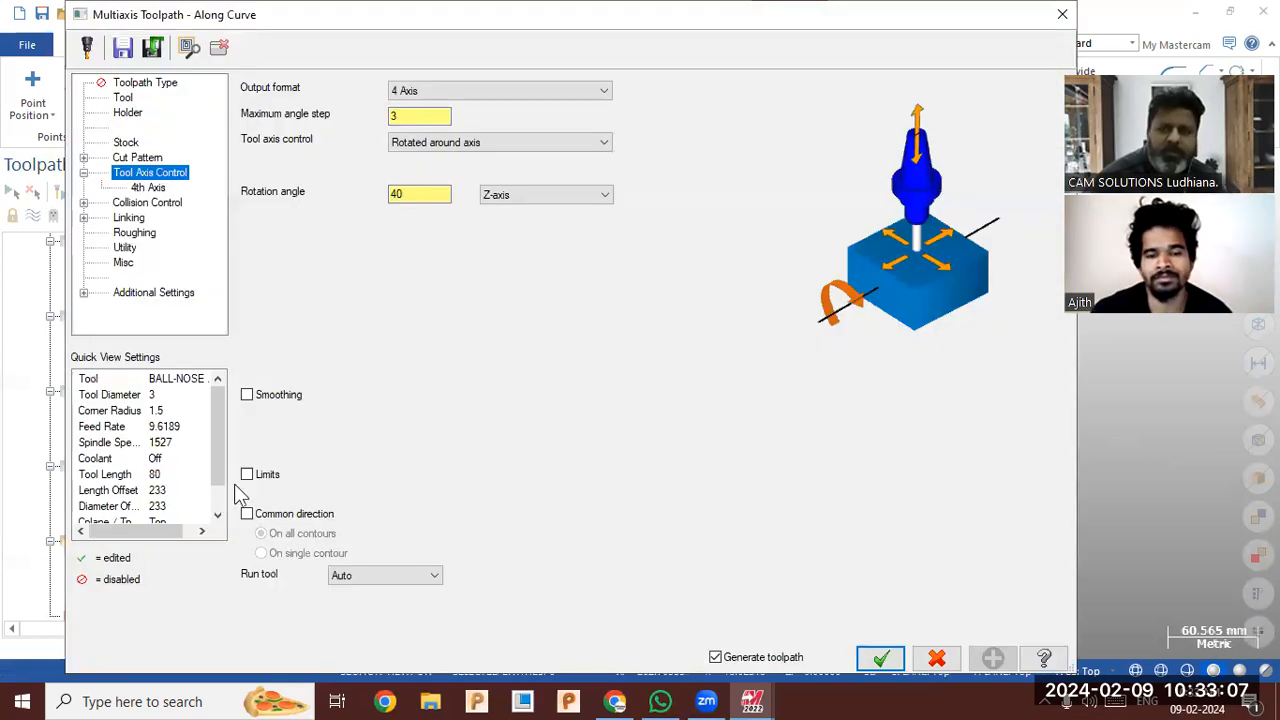
click(512, 195)
click(856, 658)
click(860, 658)
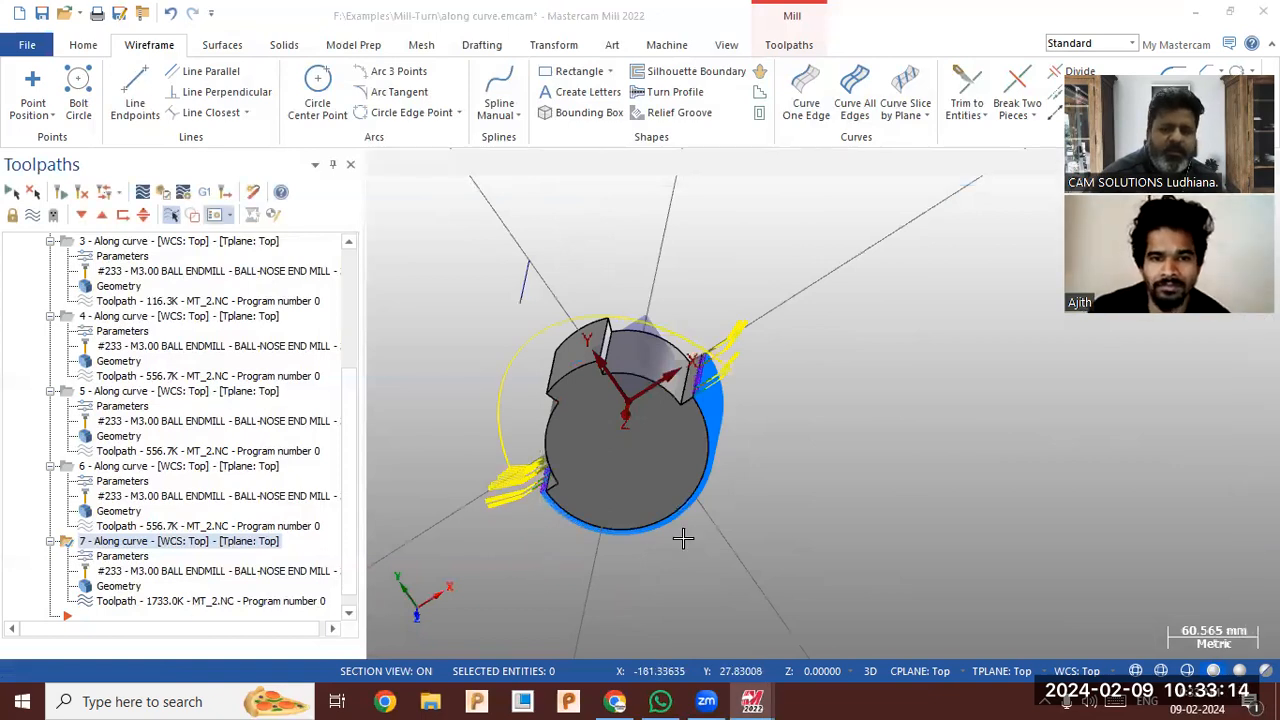
Backplot the toolpath rotated about the X-axis and examine the tool orientation from the cylinder's side and end face
mouse_move(646, 463)
middle_down()
mouse_move(597, 409)
mouse_move(677, 411)
mouse_move(672, 463)
mouse_move(720, 468)
middle_up()
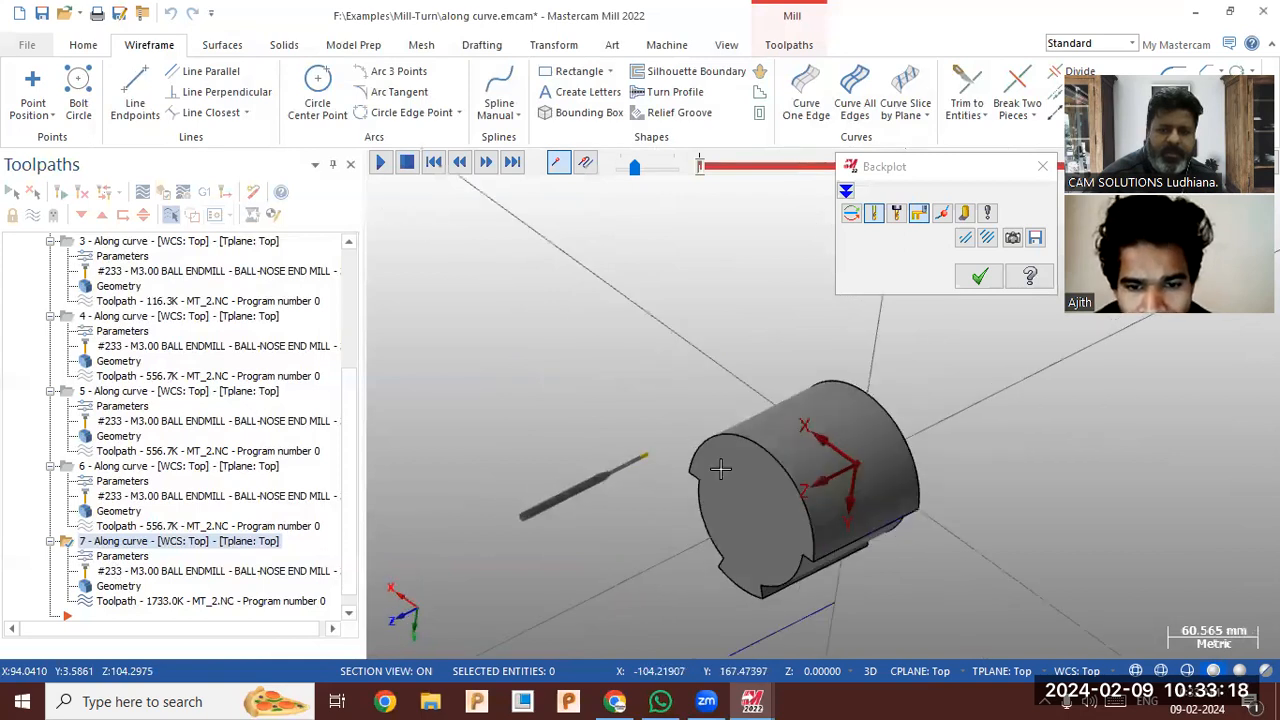
click(382, 164)
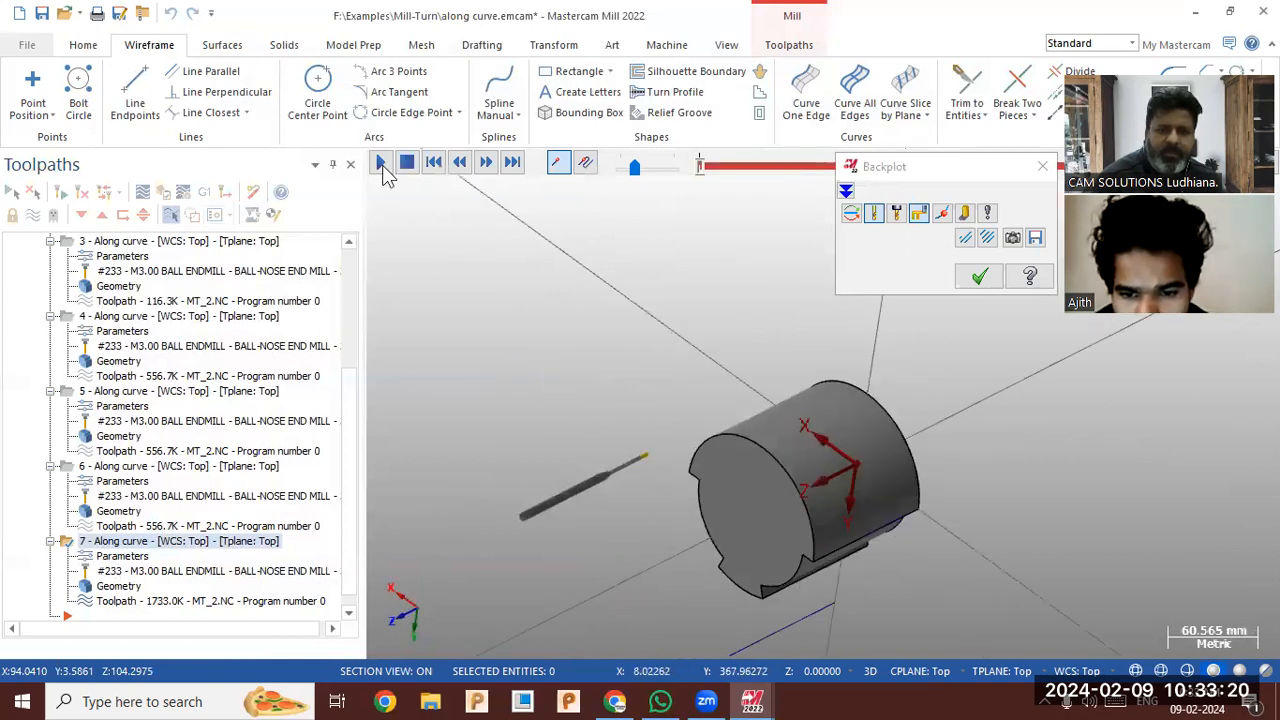
middle_drag(471, 314, 614, 429)
middle_drag(610, 520, 646, 488)
middle_drag(853, 402, 1000, 431)
middle_drag(909, 416, 833, 398)
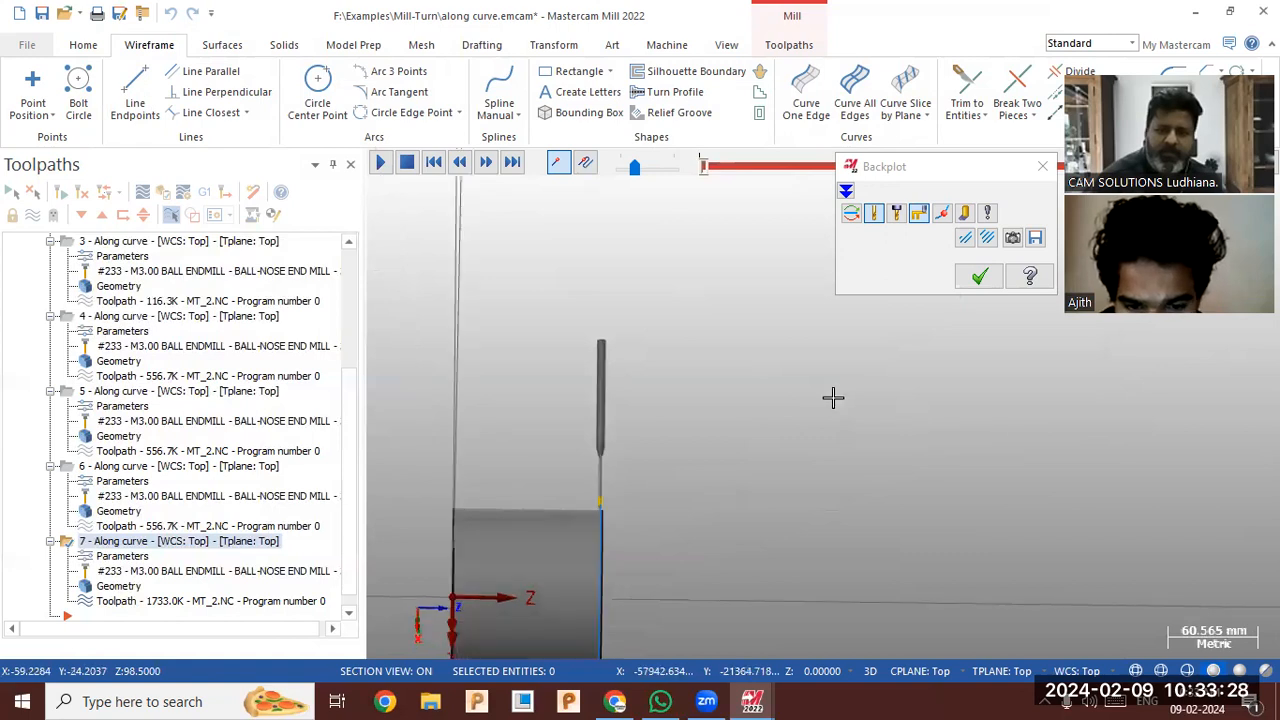
middle_drag(491, 486, 549, 478)
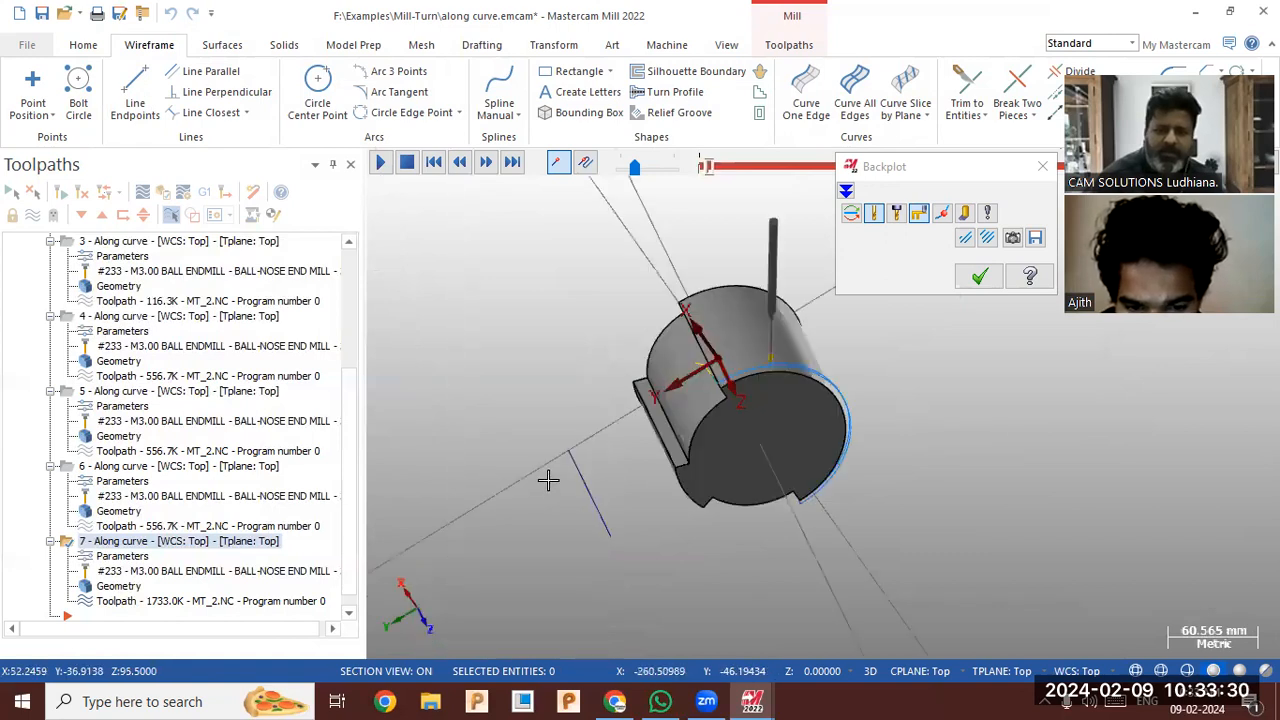
middle_drag(834, 508, 831, 500)
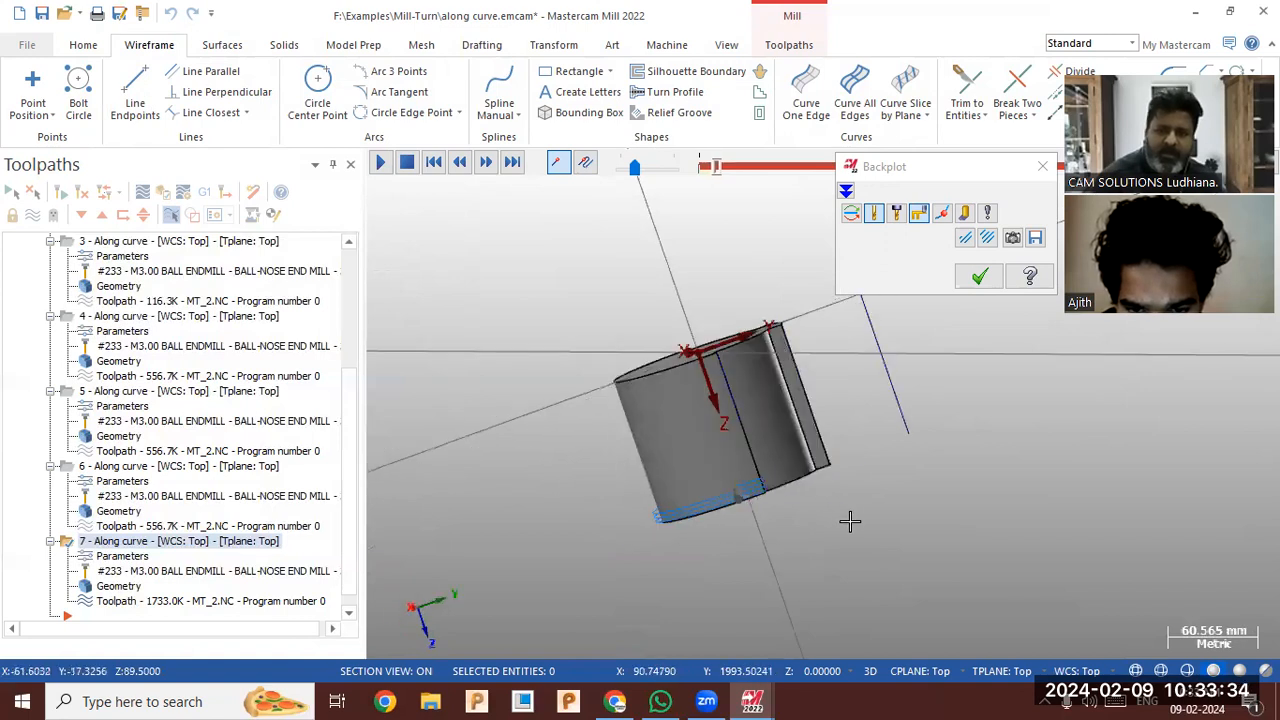
middle_drag(847, 515, 853, 525)
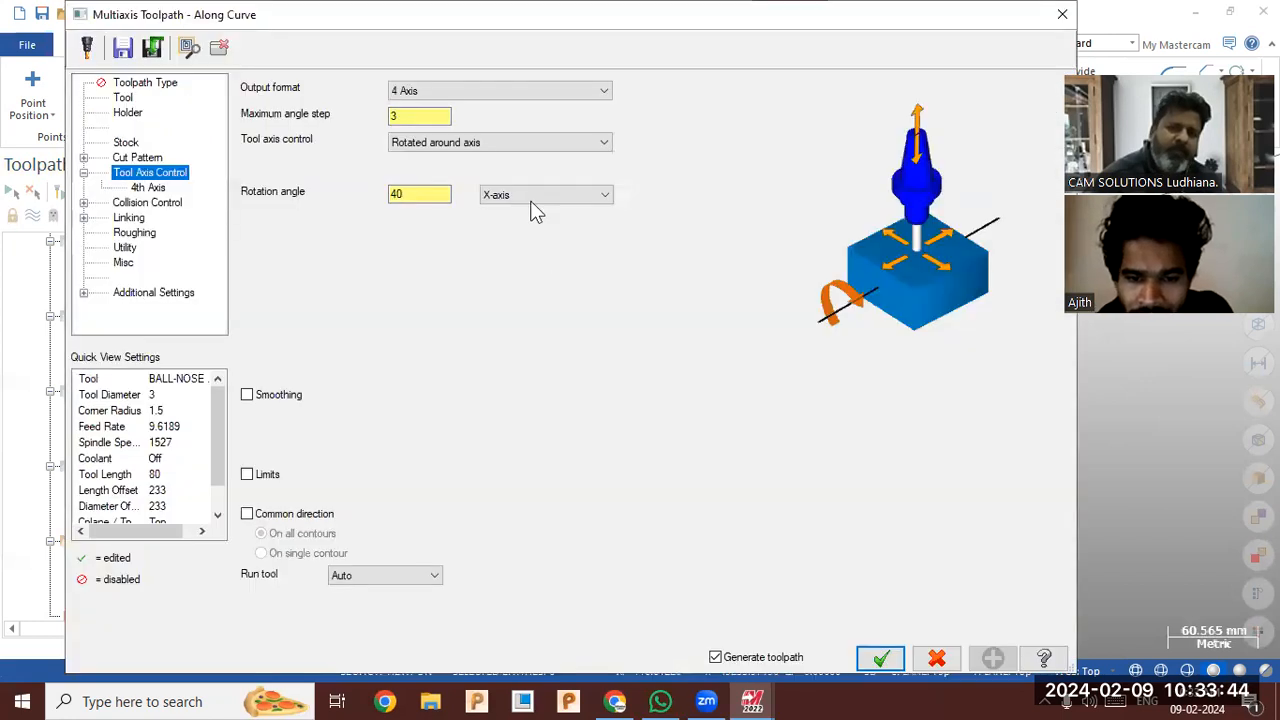
Change the tool axis rotation to the Y-axis and regenerate the Along curve toolpath
click(531, 200)
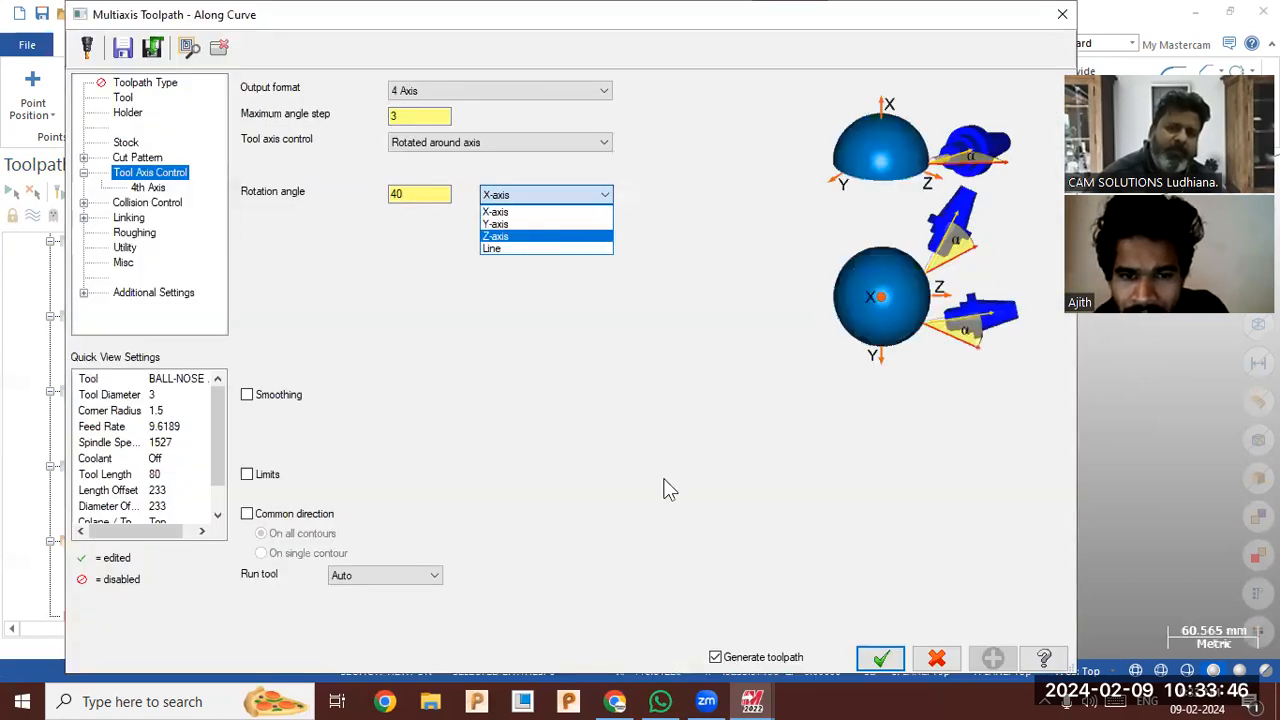
click(514, 236)
click(527, 198)
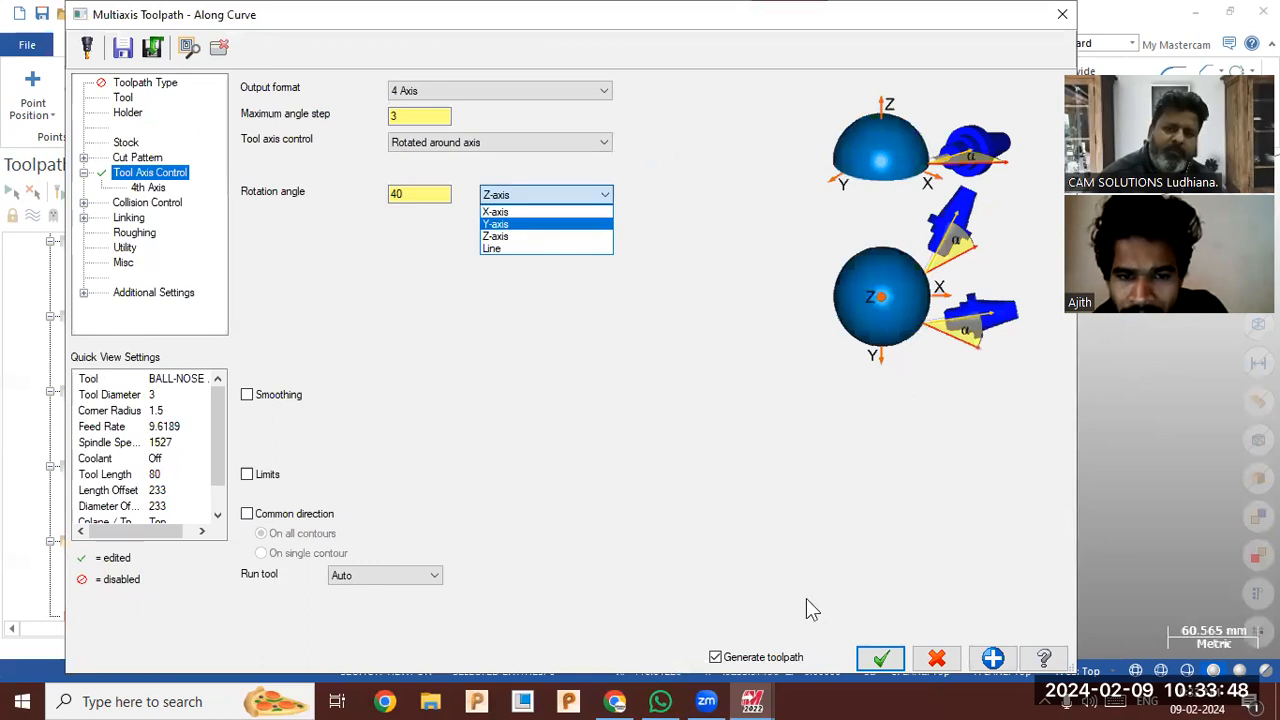
click(864, 655)
key(Return)
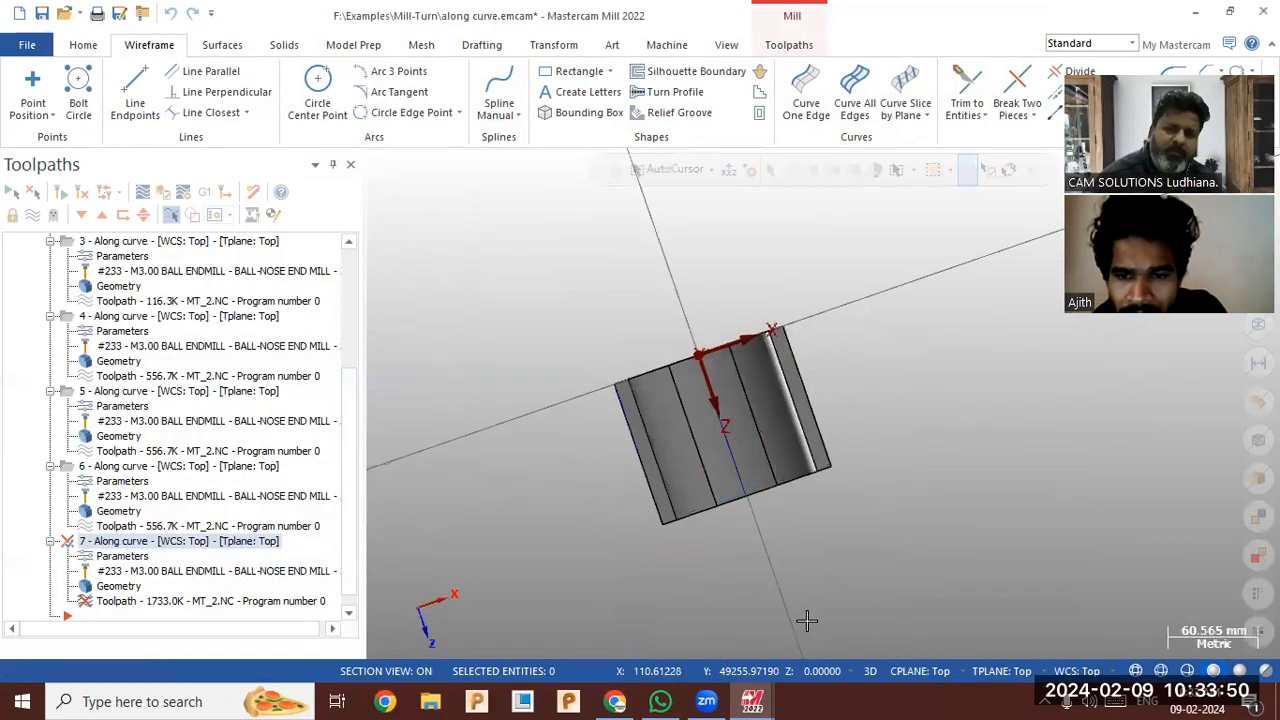
Backplot the toolpath rotated about the Y-axis and examine the tool orientation around the cylinder in the Top (WCS) view
click(277, 603)
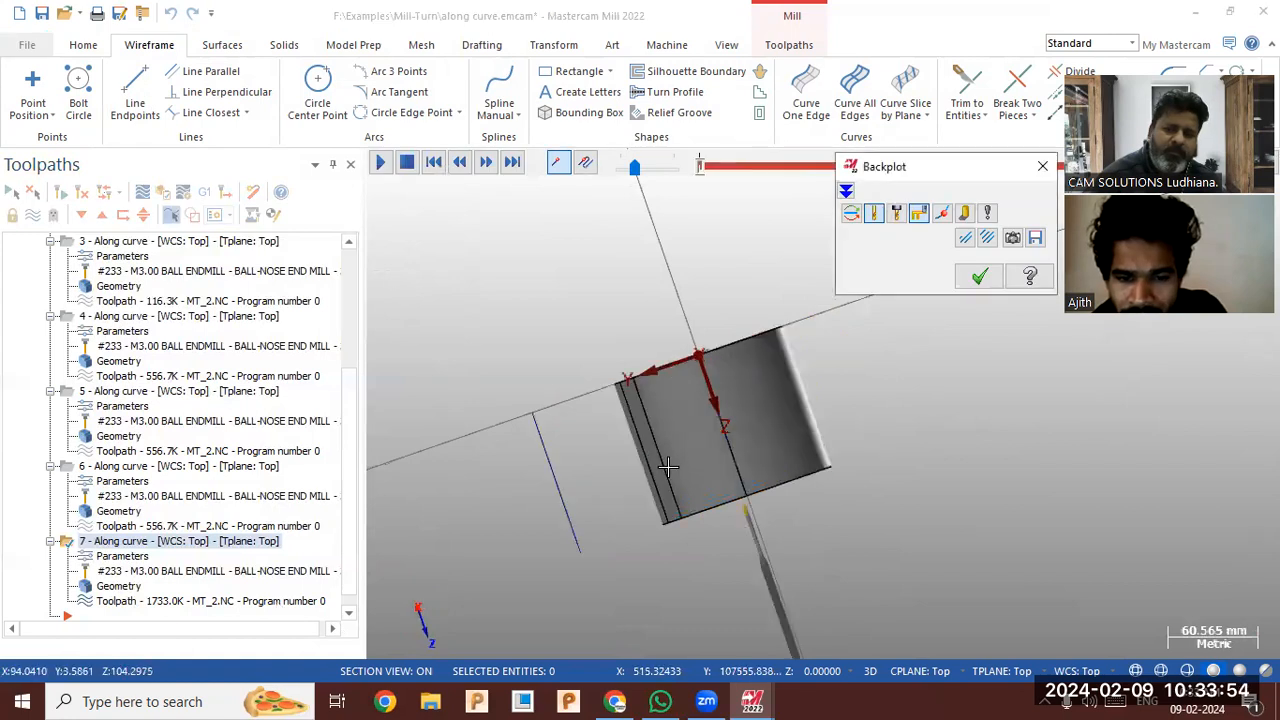
middle_drag(670, 416, 660, 484)
middle_drag(562, 466, 458, 421)
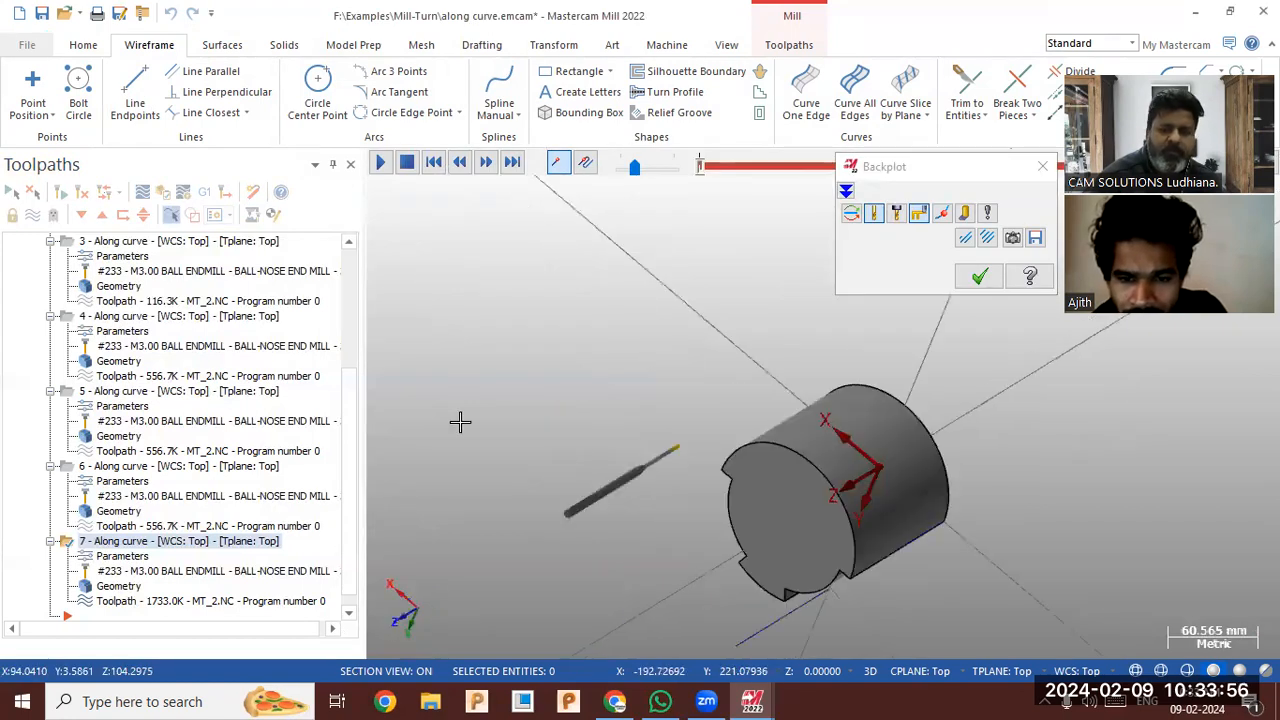
click(380, 163)
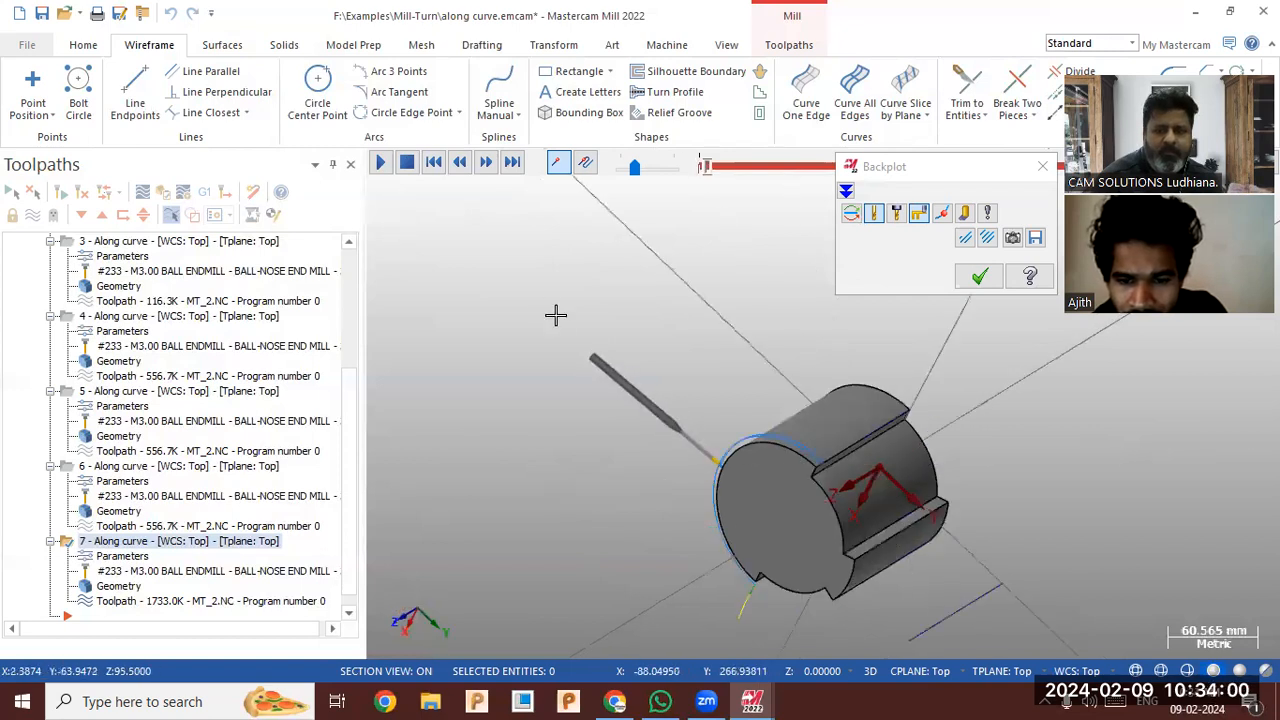
right_click(620, 430)
click(618, 417)
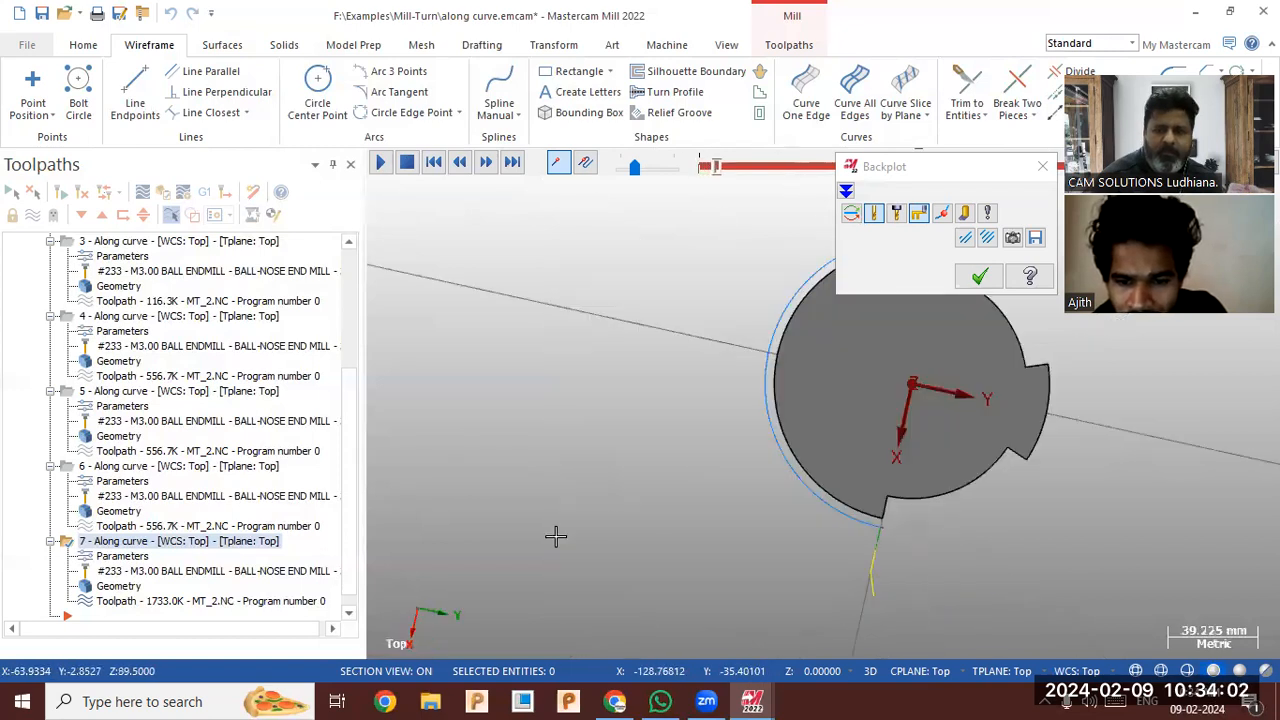
scroll(466, 540, down, 3)
scroll(478, 505, down, 1)
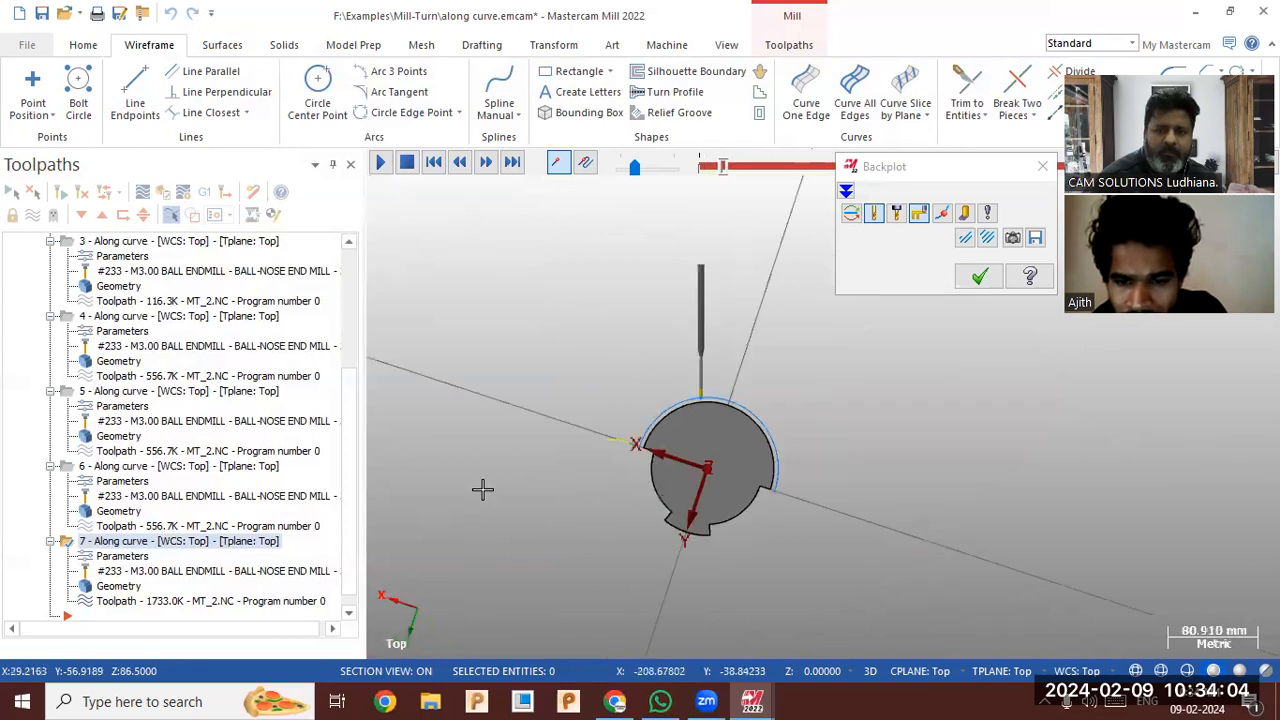
right_click(503, 404)
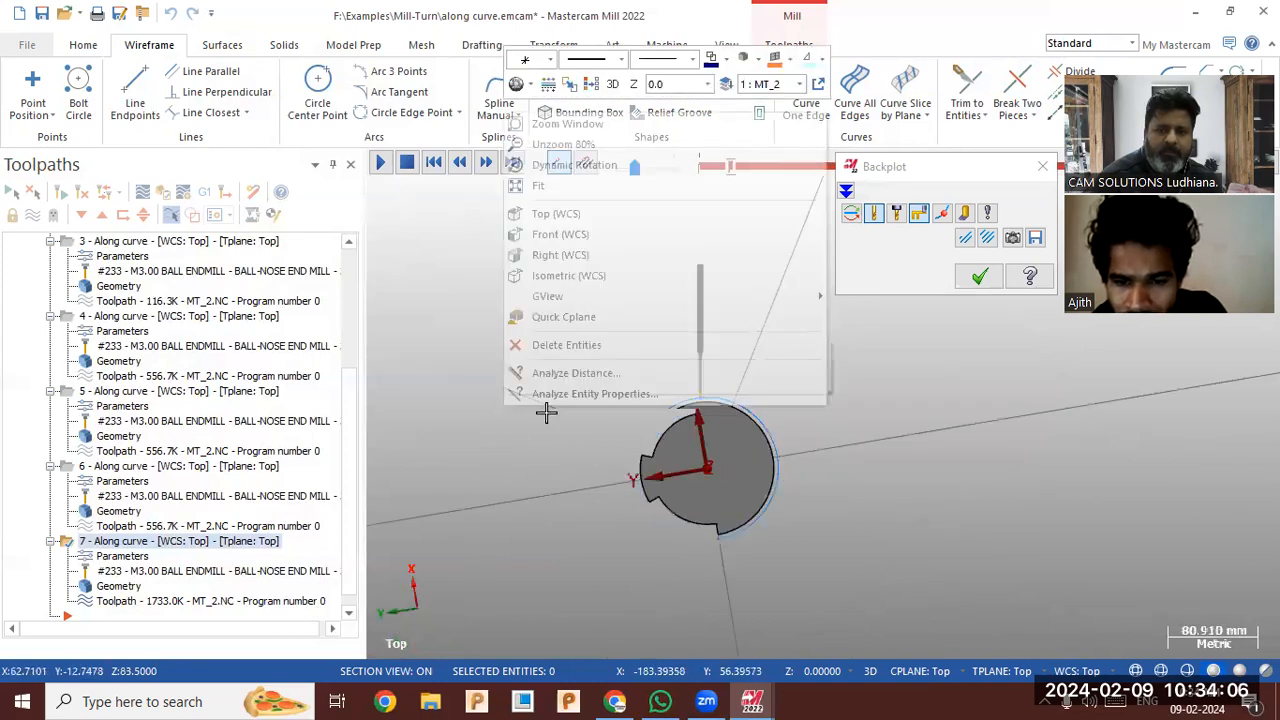
click(562, 215)
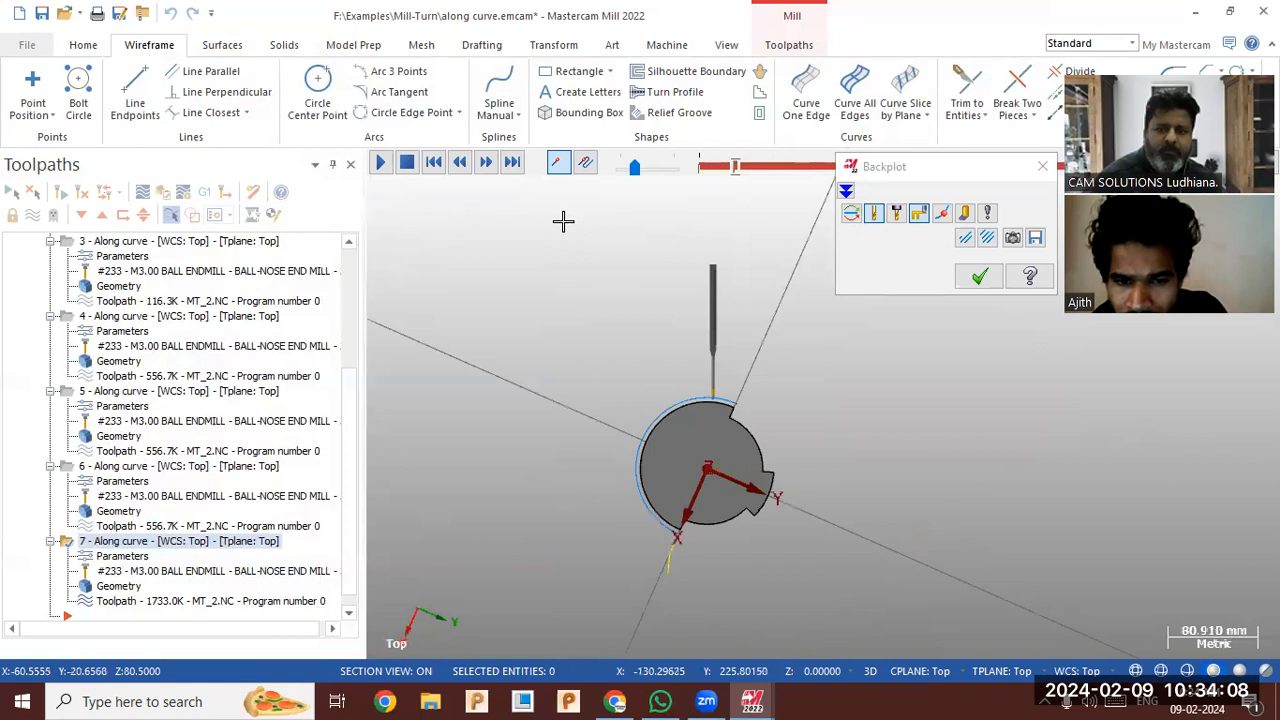
Examine the running backplot in the Front and Right (WCS) views with the part displayed as wireframe
right_click(590, 373)
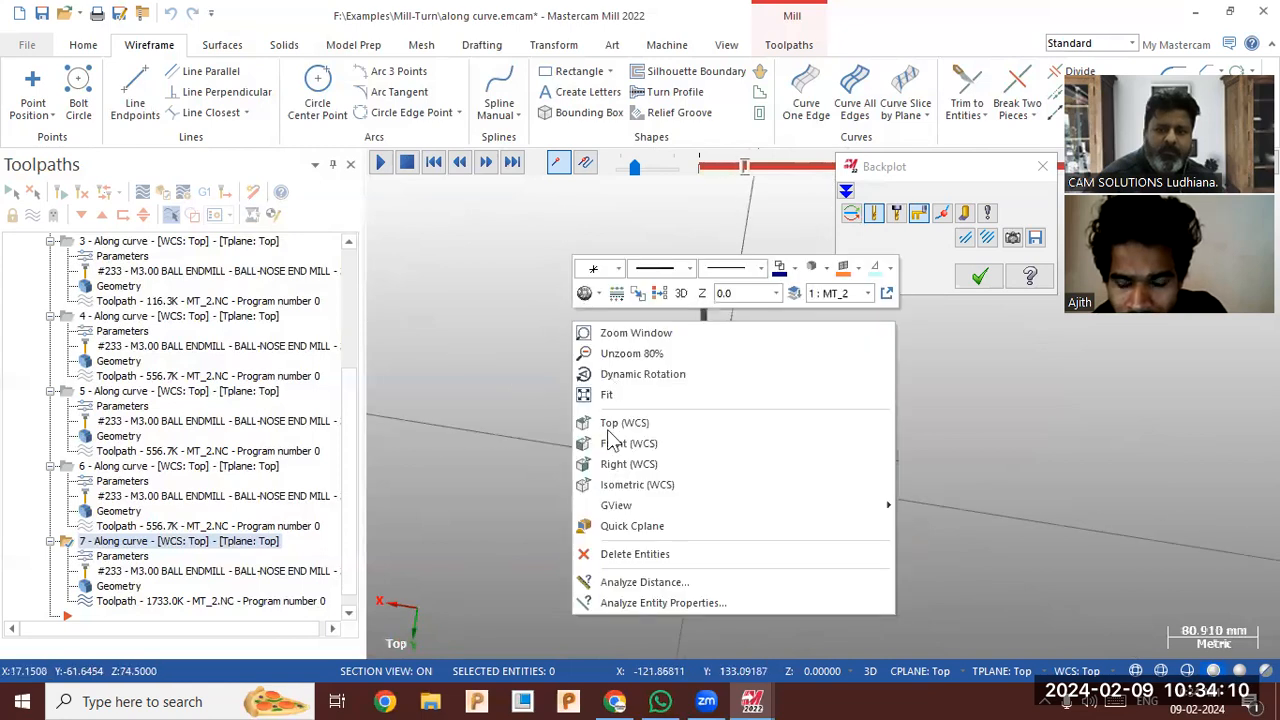
click(613, 445)
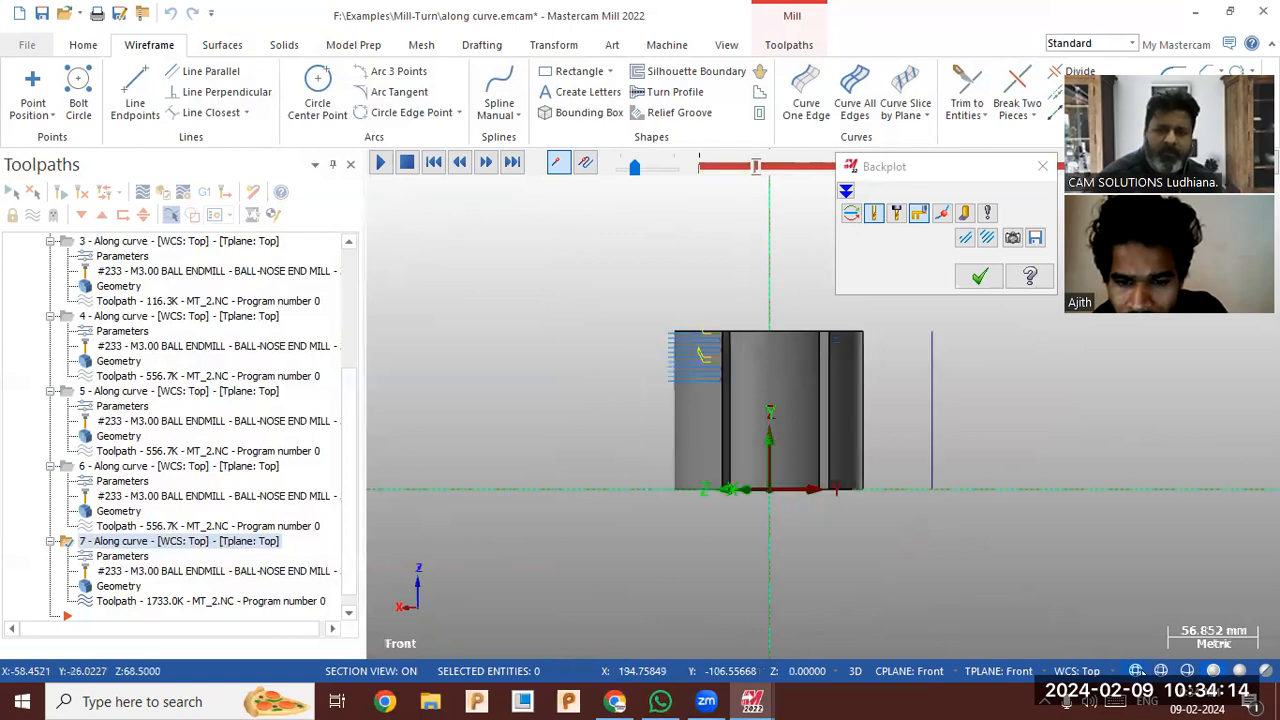
click(1135, 671)
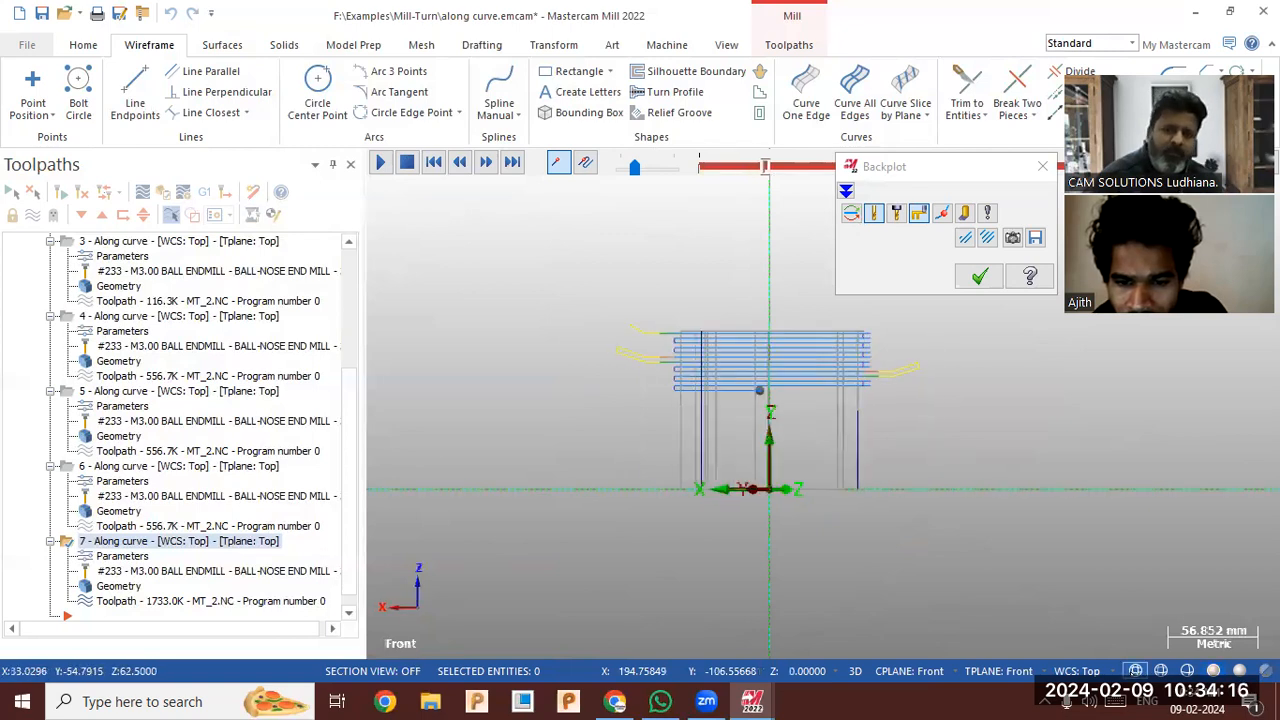
right_click(944, 514)
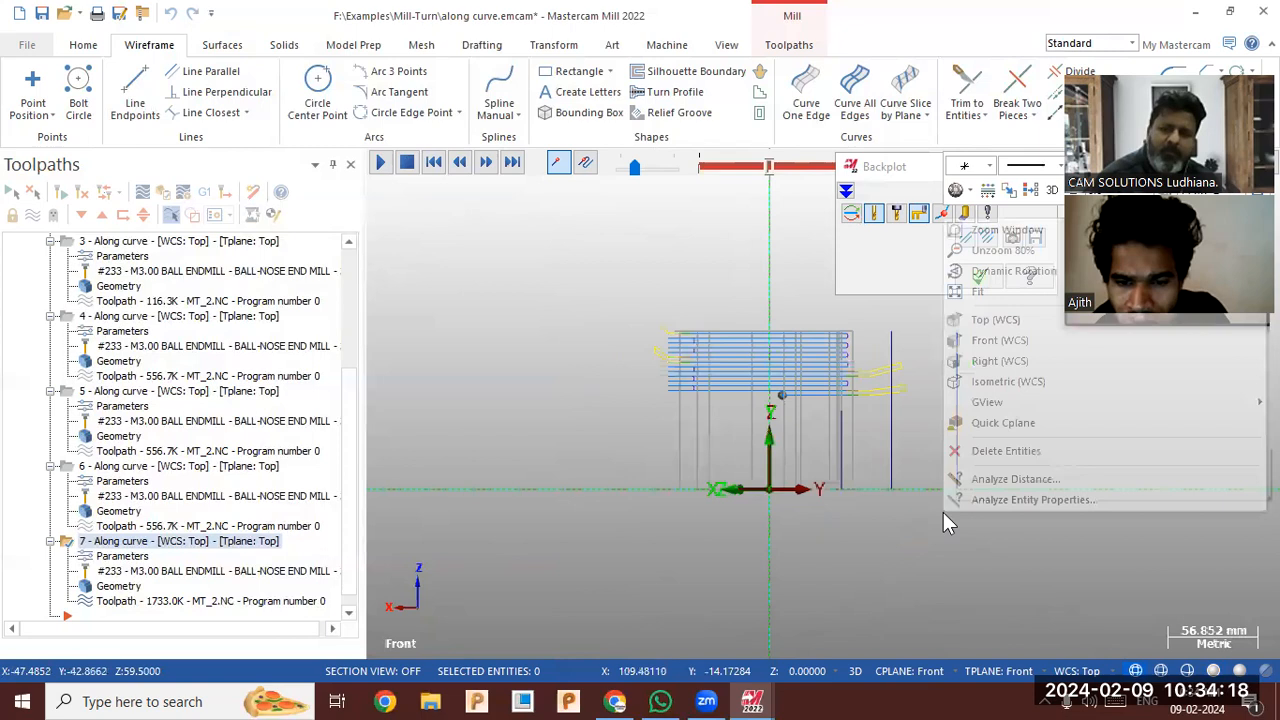
click(999, 361)
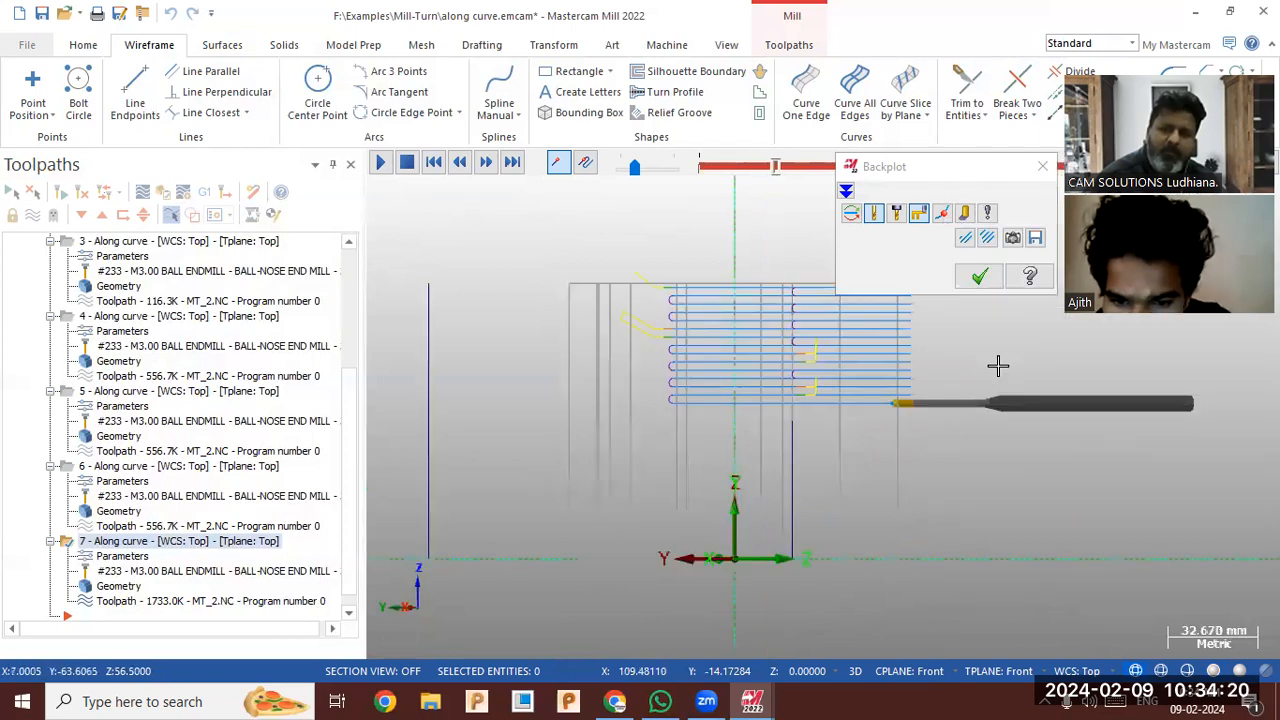
Examine the tool orientation in the remaining Right-view backplot and close the backplot
scroll(685, 551, down, 2)
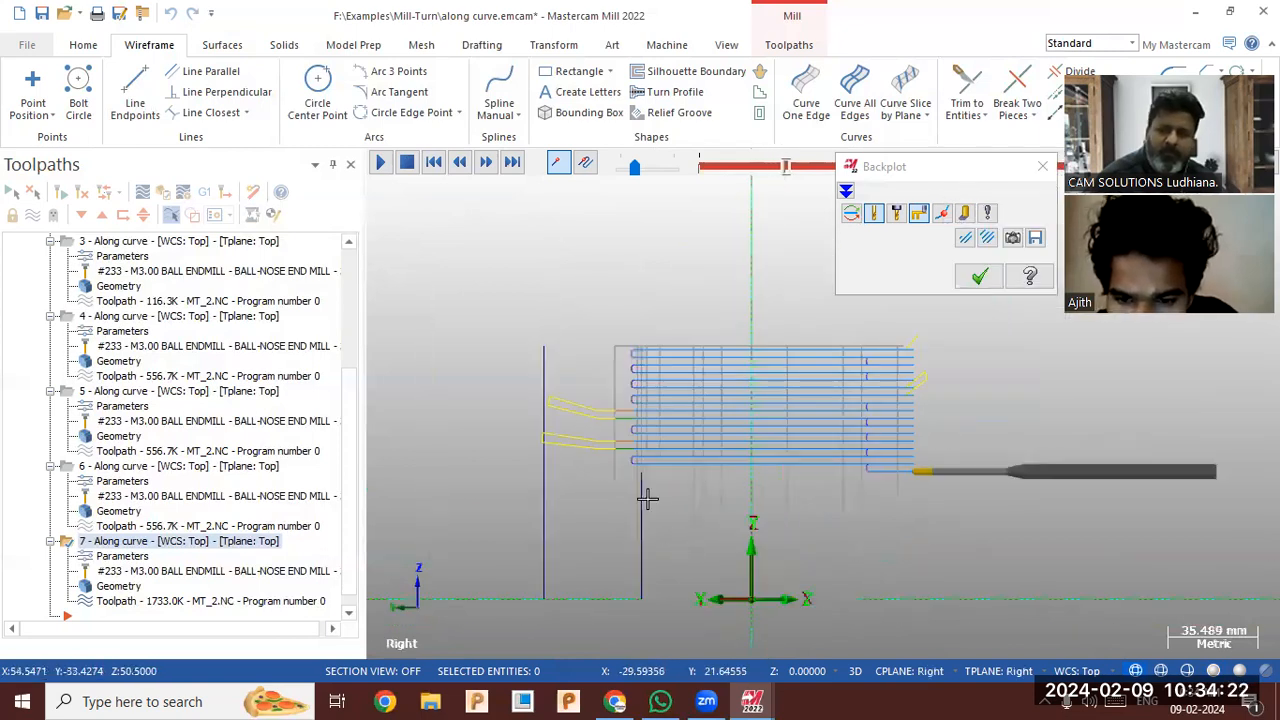
scroll(670, 545, down, 1)
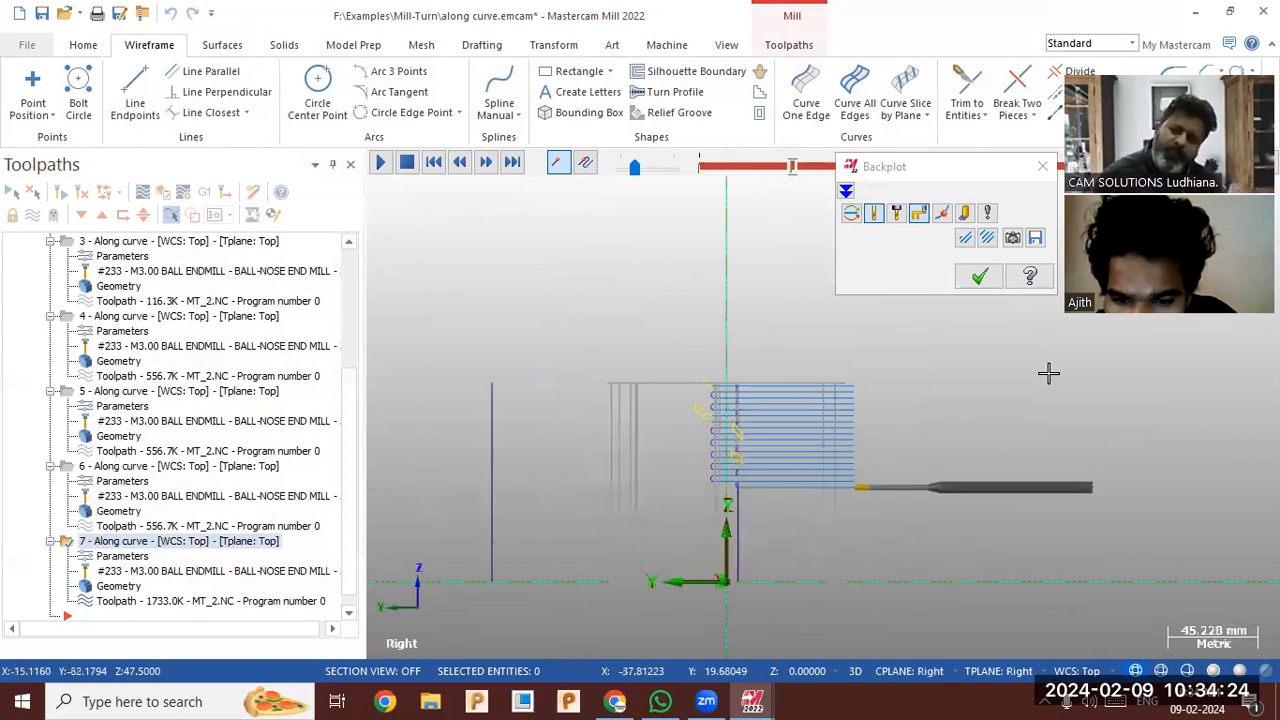
click(980, 278)
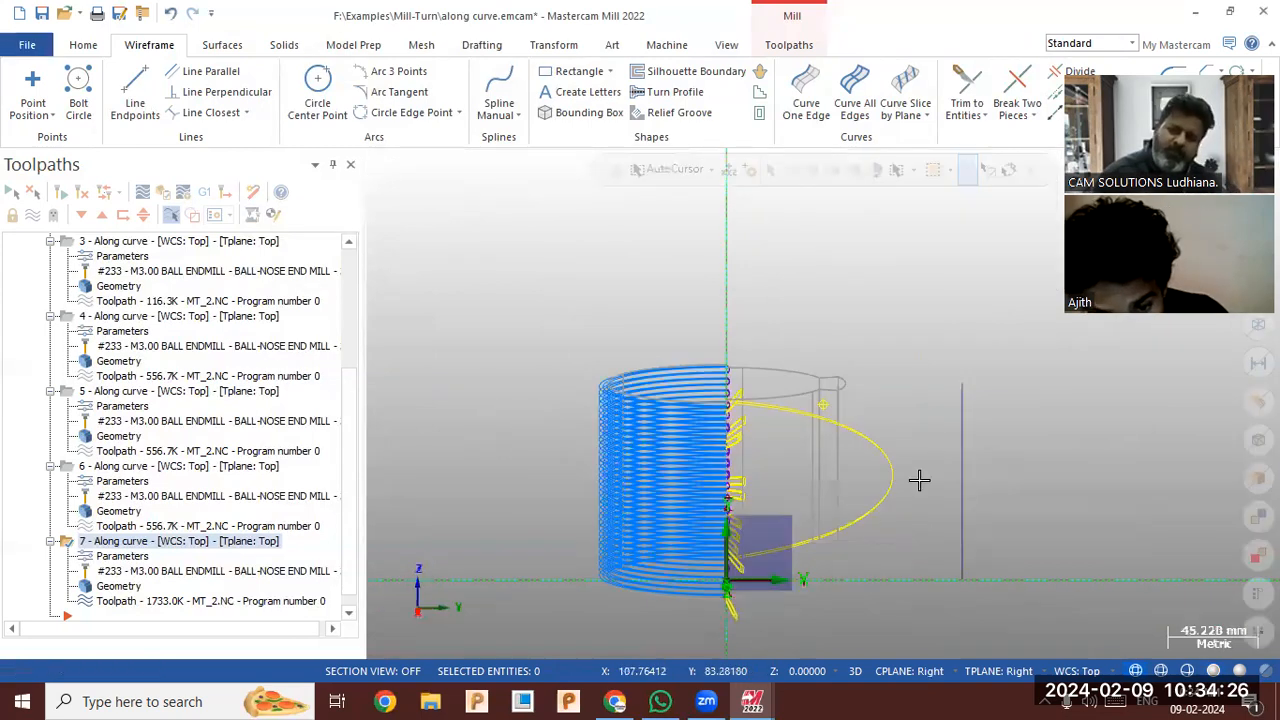
Set the Along curve toolpath's tool axis output format to 5 Axis and regenerate it
middle_drag(842, 533, 903, 580)
middle_drag(1060, 563, 1049, 491)
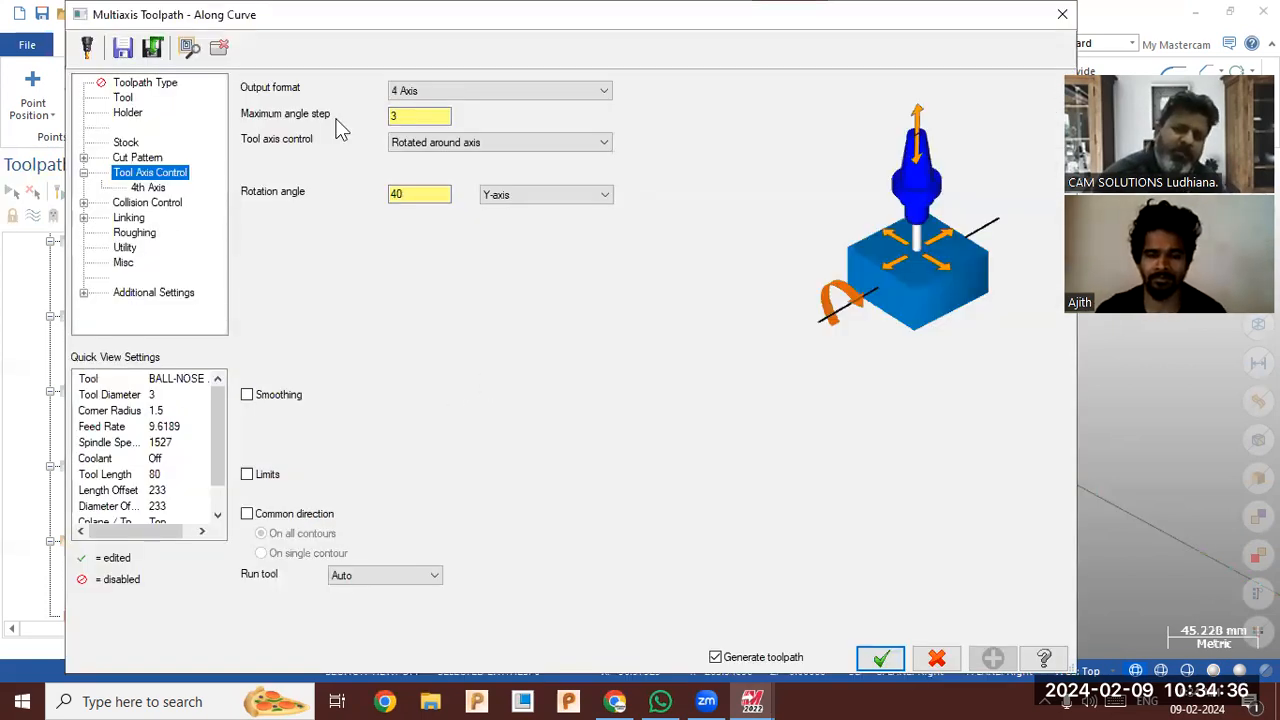
click(440, 91)
click(431, 127)
click(879, 659)
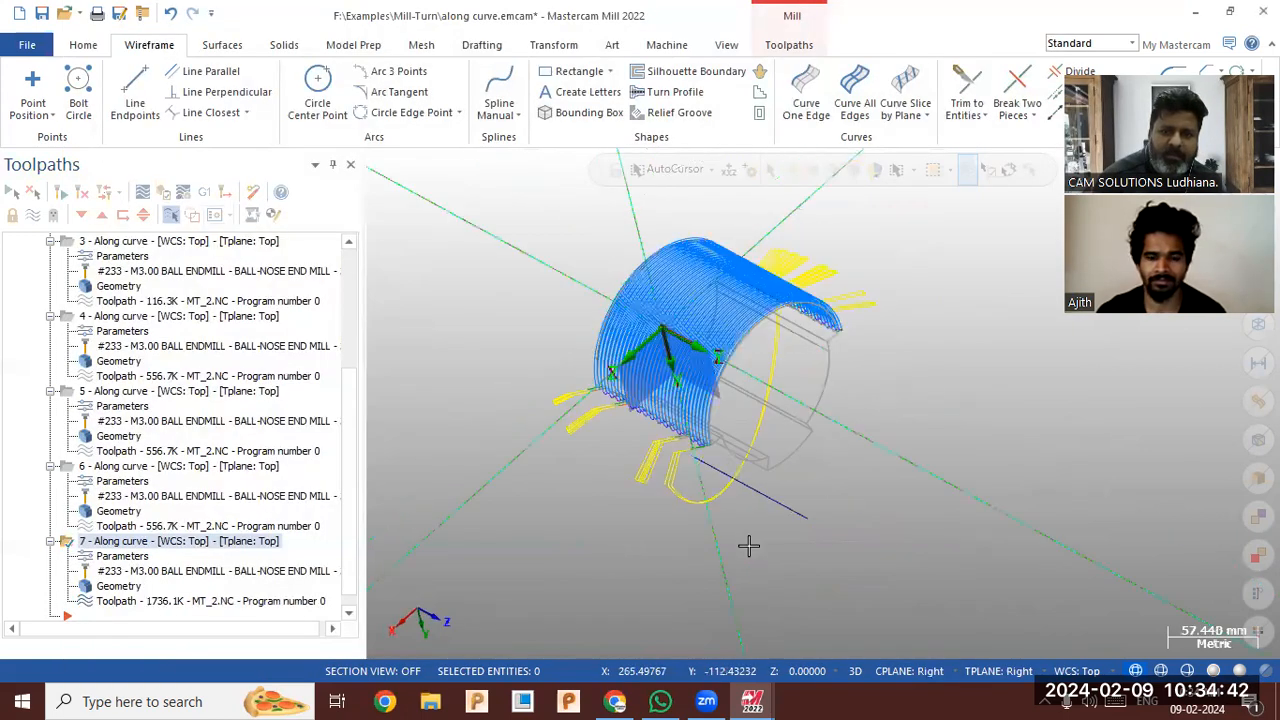
Backplot the 5-axis toolpath and examine the tool orientation from the cylinder's side and in the Top and Front (WCS) views
click(261, 602)
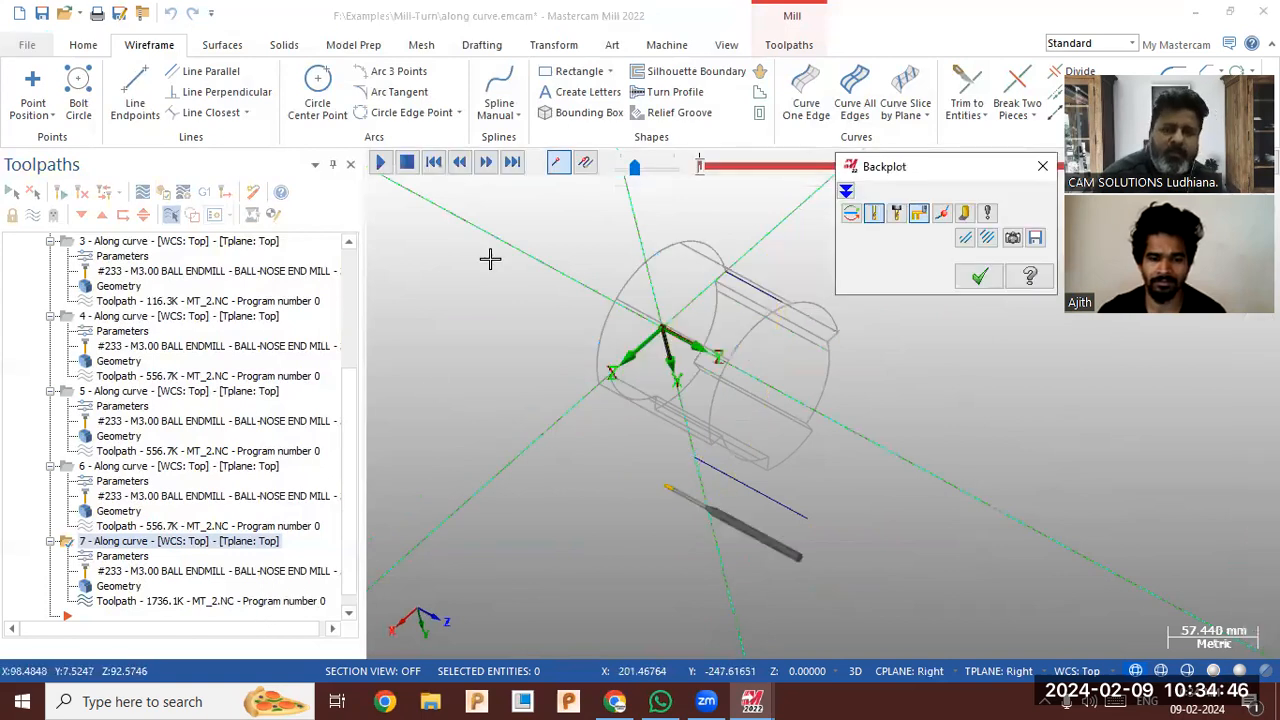
click(385, 170)
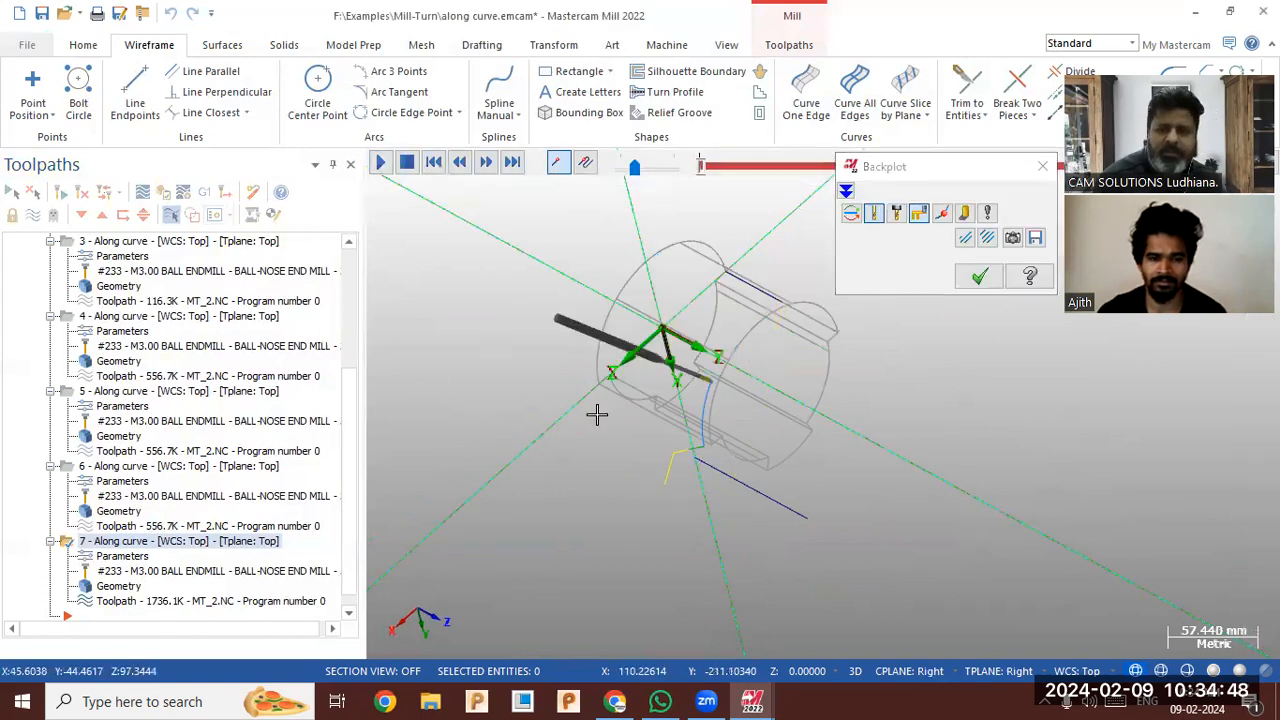
middle_drag(708, 348, 797, 389)
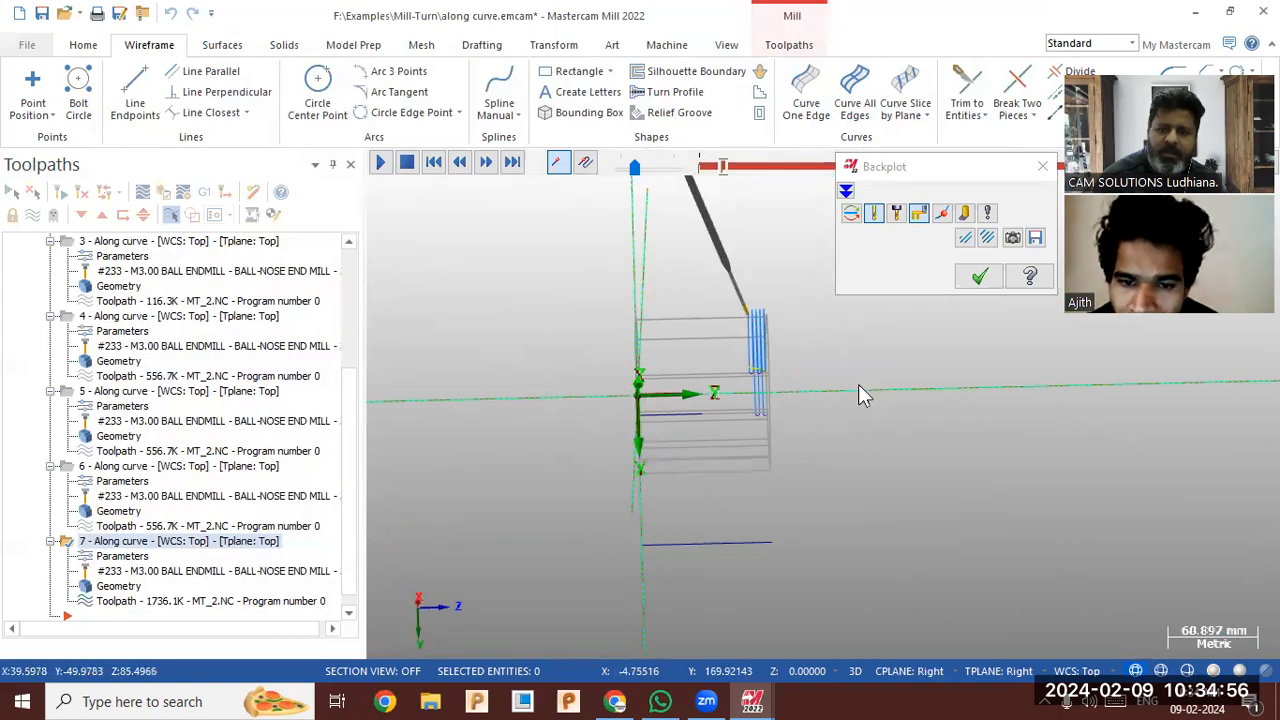
right_click(868, 403)
click(893, 486)
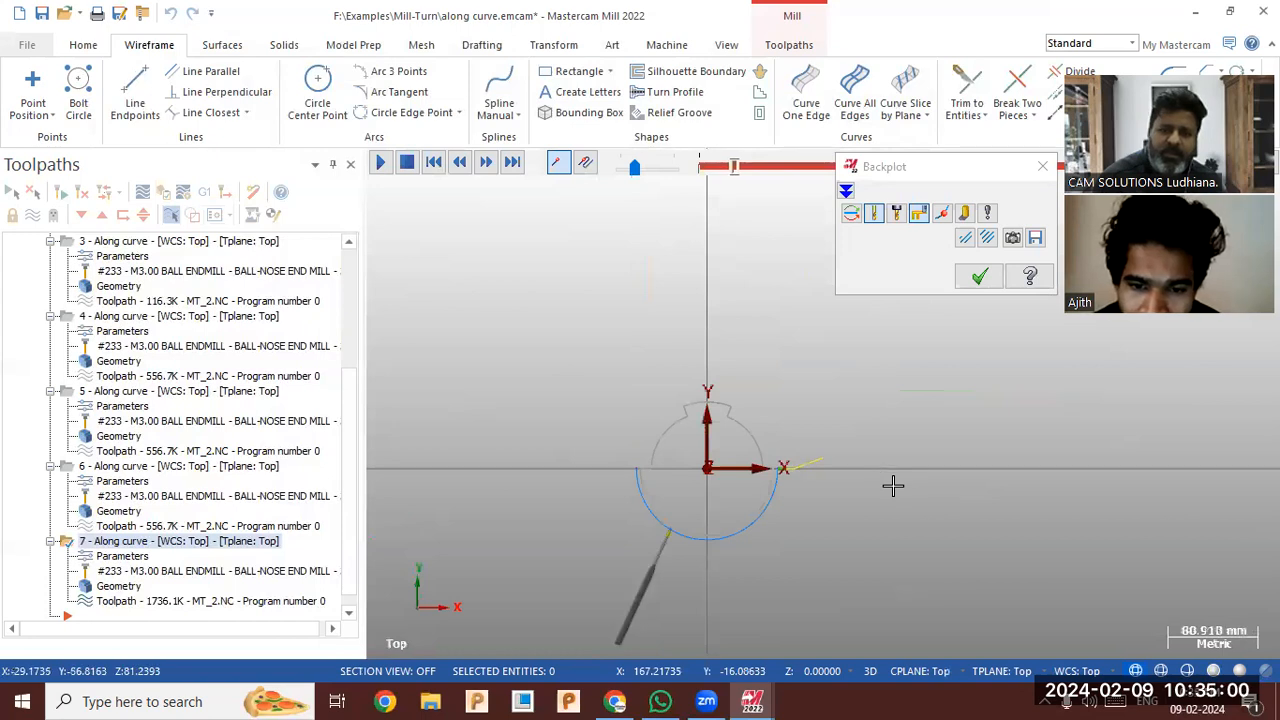
right_click(862, 428)
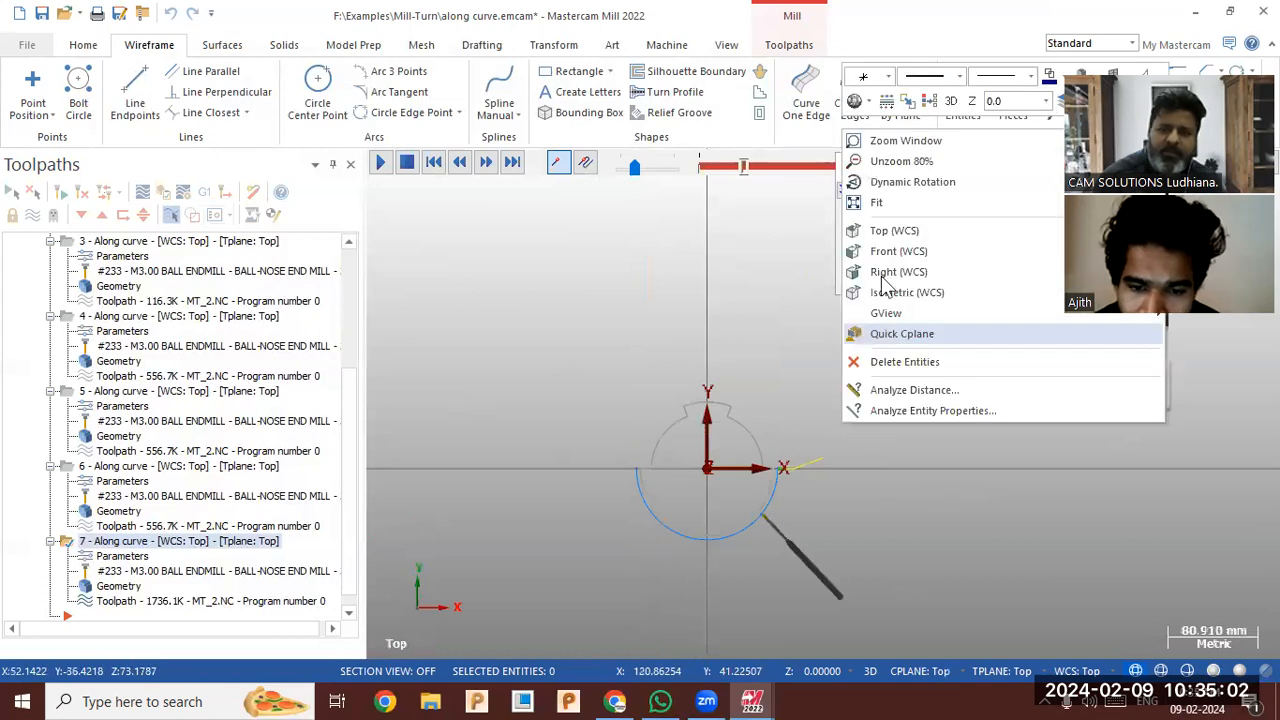
click(884, 251)
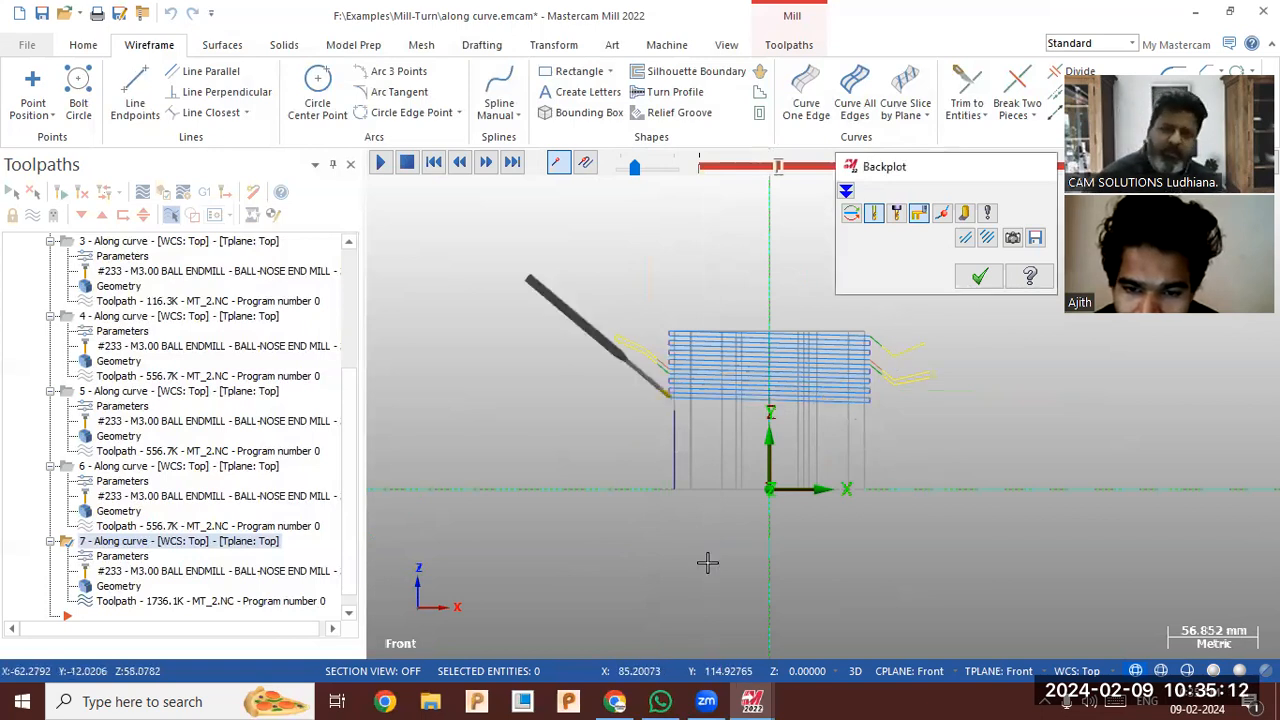
key(Escape)
Change the 5-axis toolpath's rotation axis to the X-axis and regenerate it
middle_drag(680, 497, 815, 677)
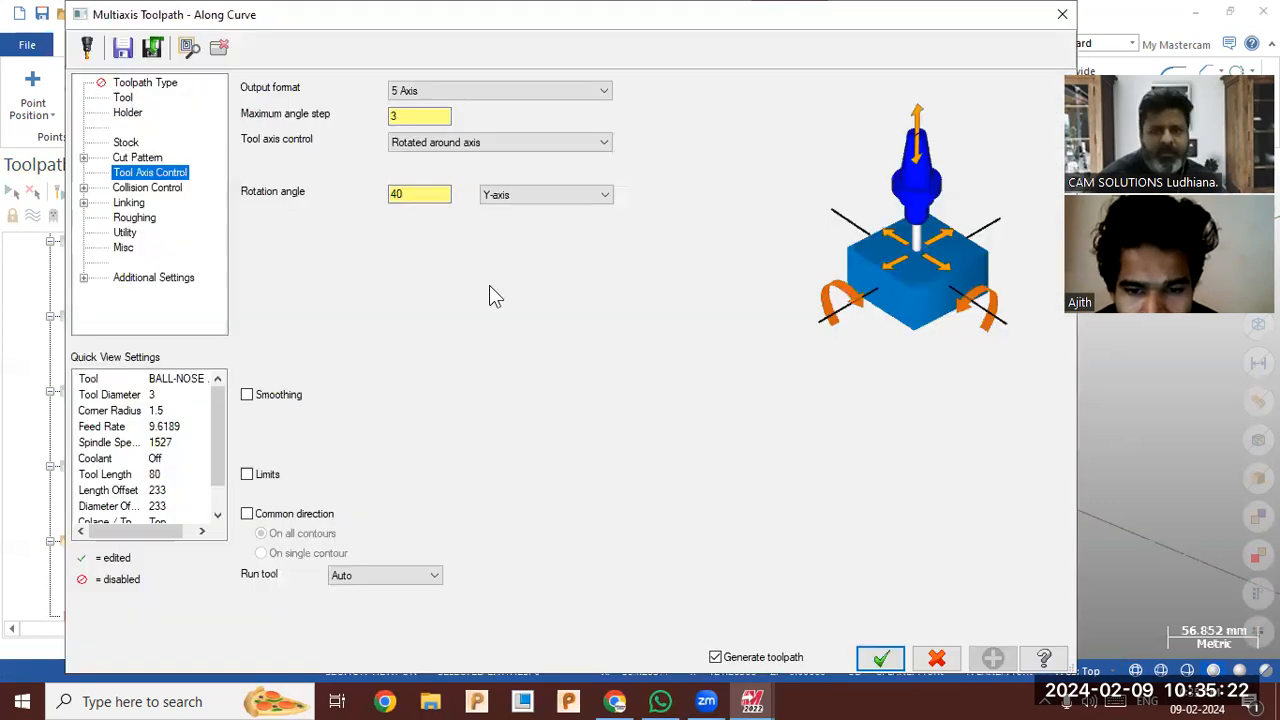
click(518, 198)
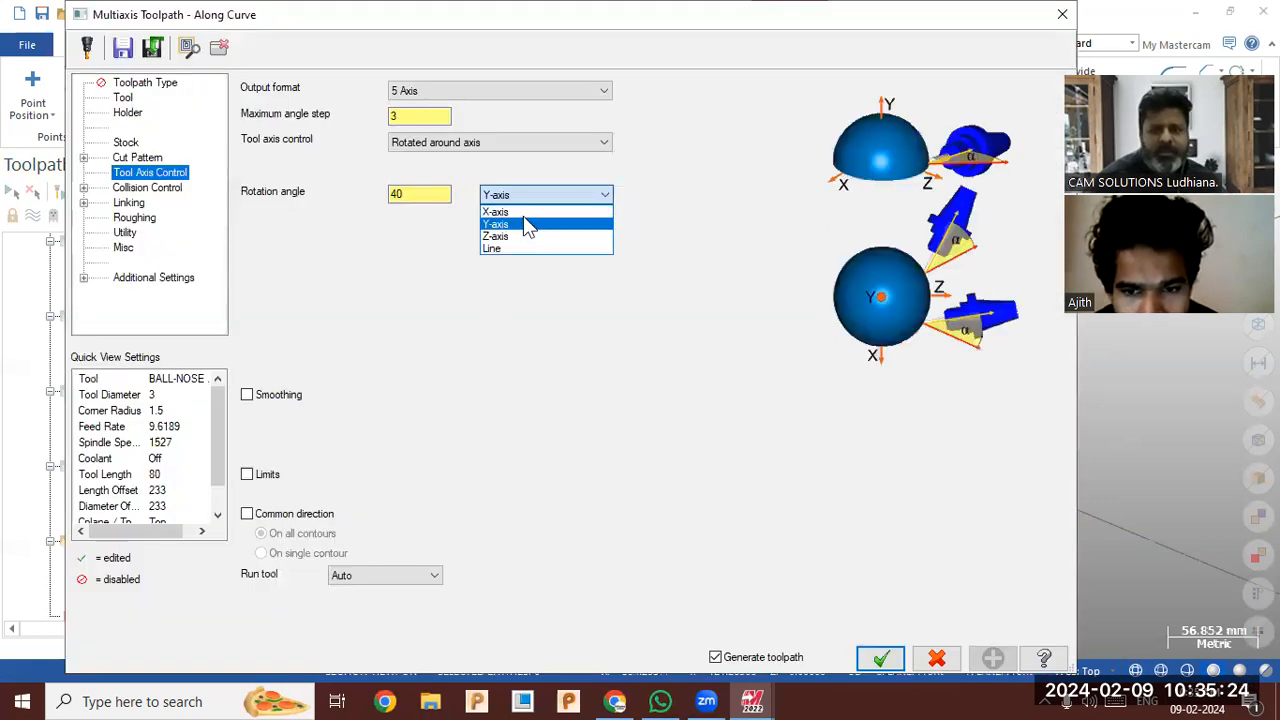
click(882, 662)
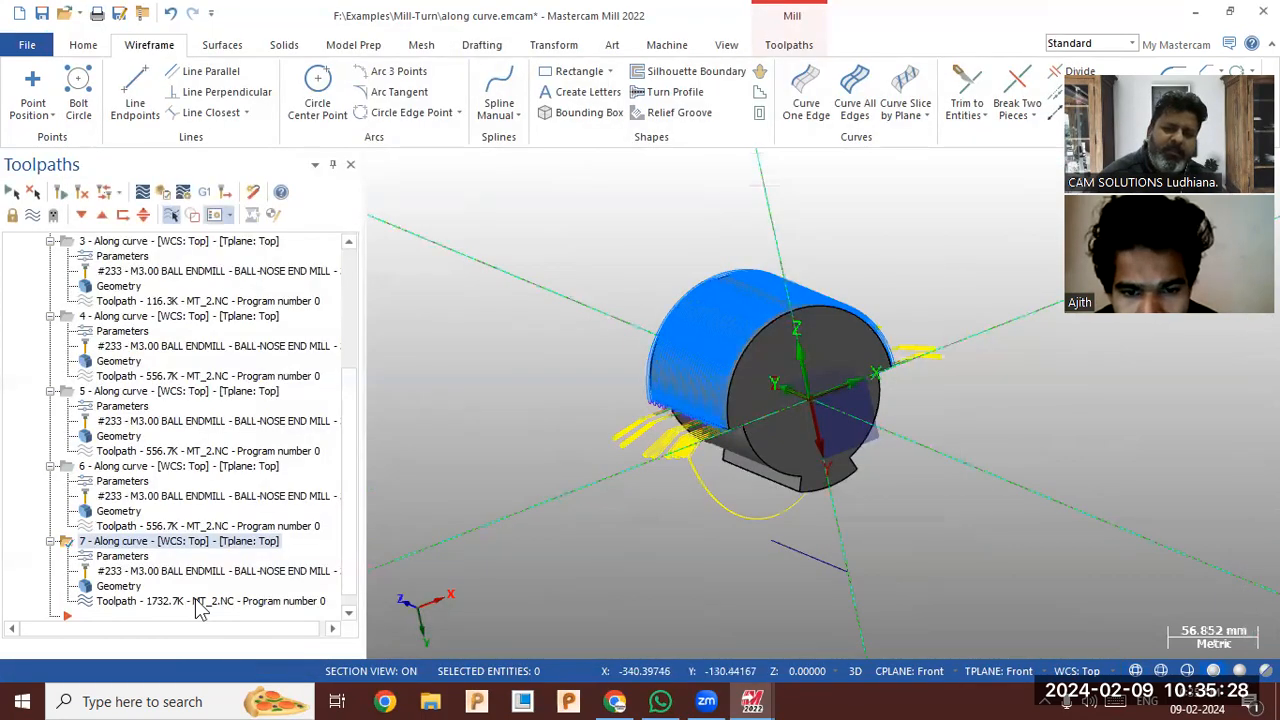
Backplot the 5-axis toolpath rotated about the X-axis and examine the tool tilt from several sides of the cylinder
click(197, 603)
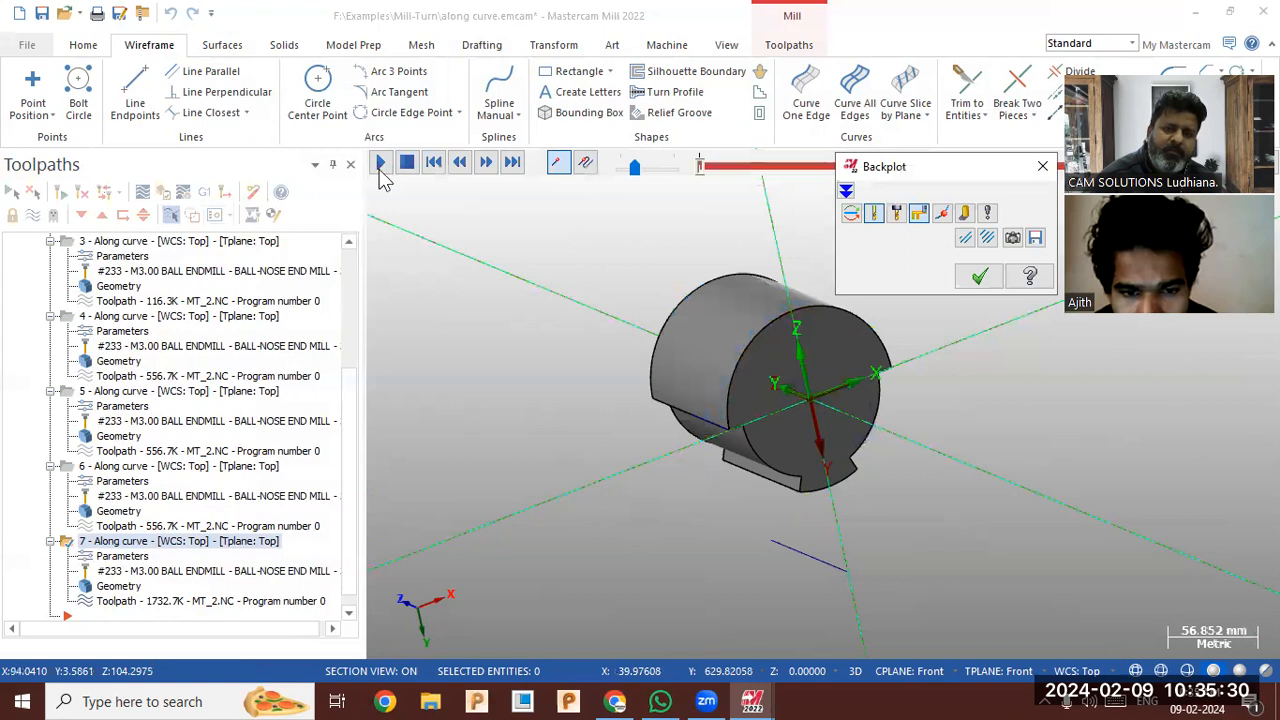
scroll(640, 523, down, 1)
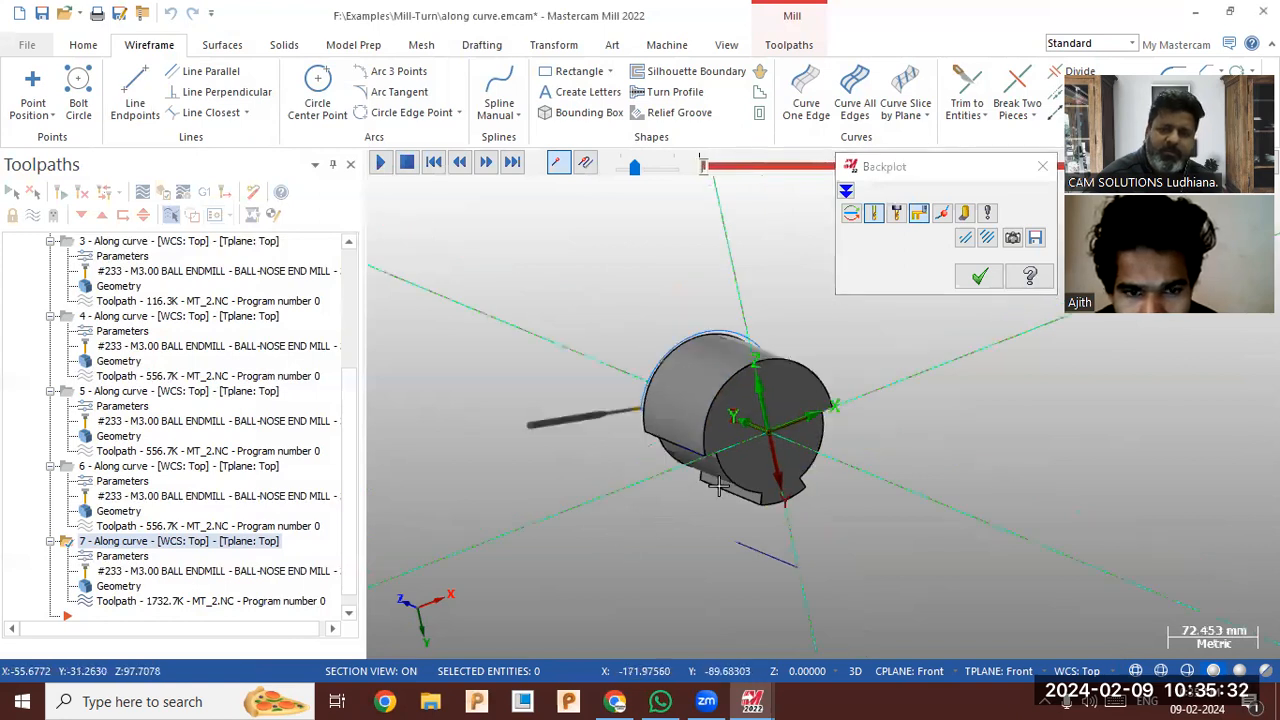
middle_drag(754, 467, 760, 470)
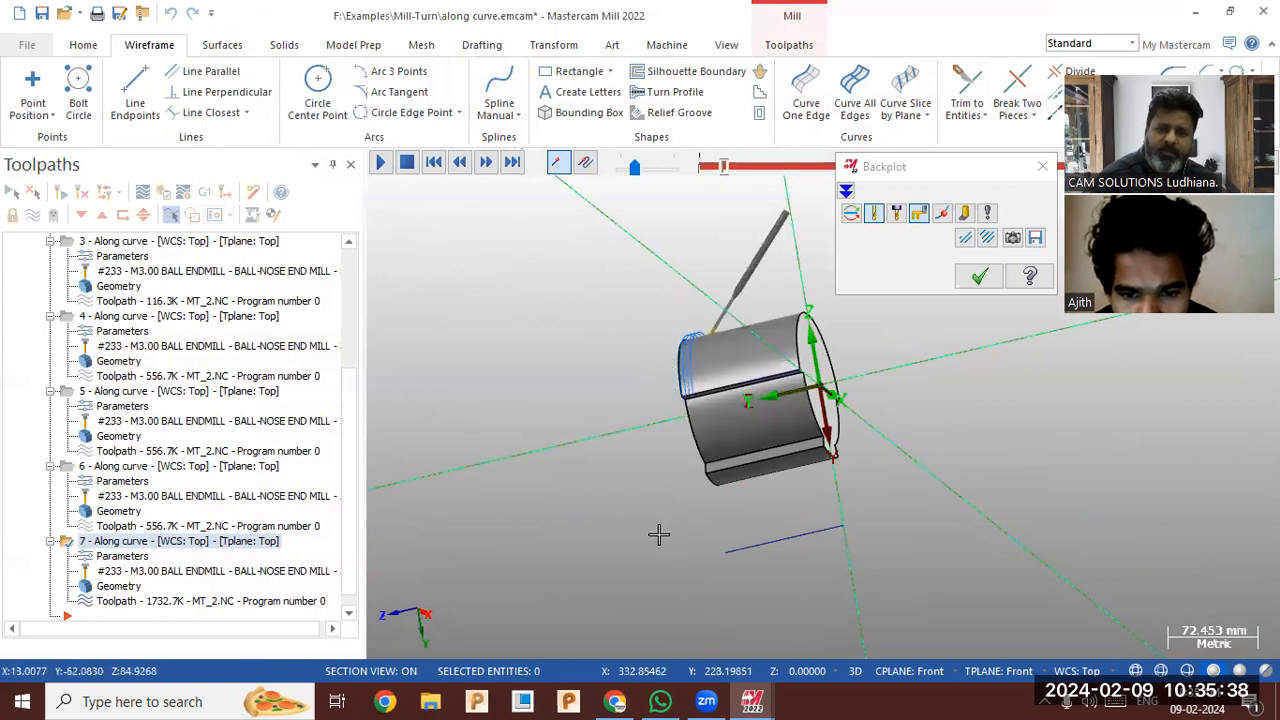
middle_drag(671, 526, 486, 574)
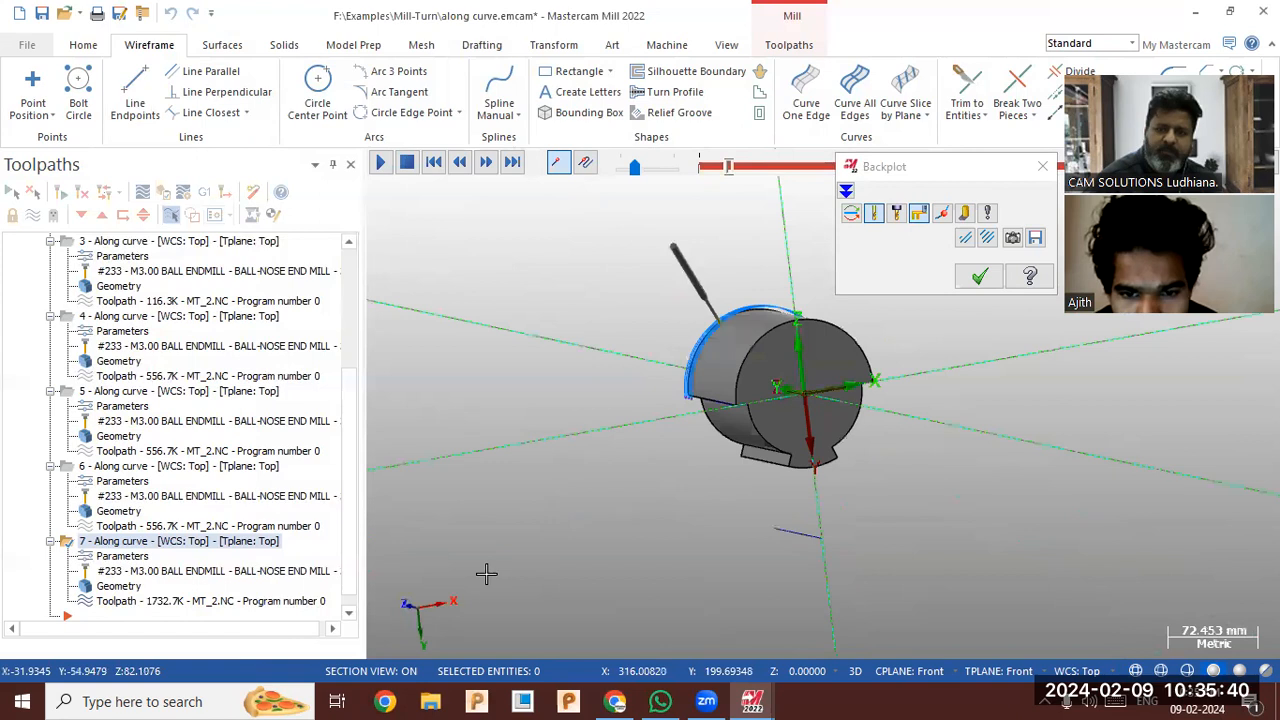
middle_drag(582, 553, 737, 531)
middle_drag(644, 600, 671, 589)
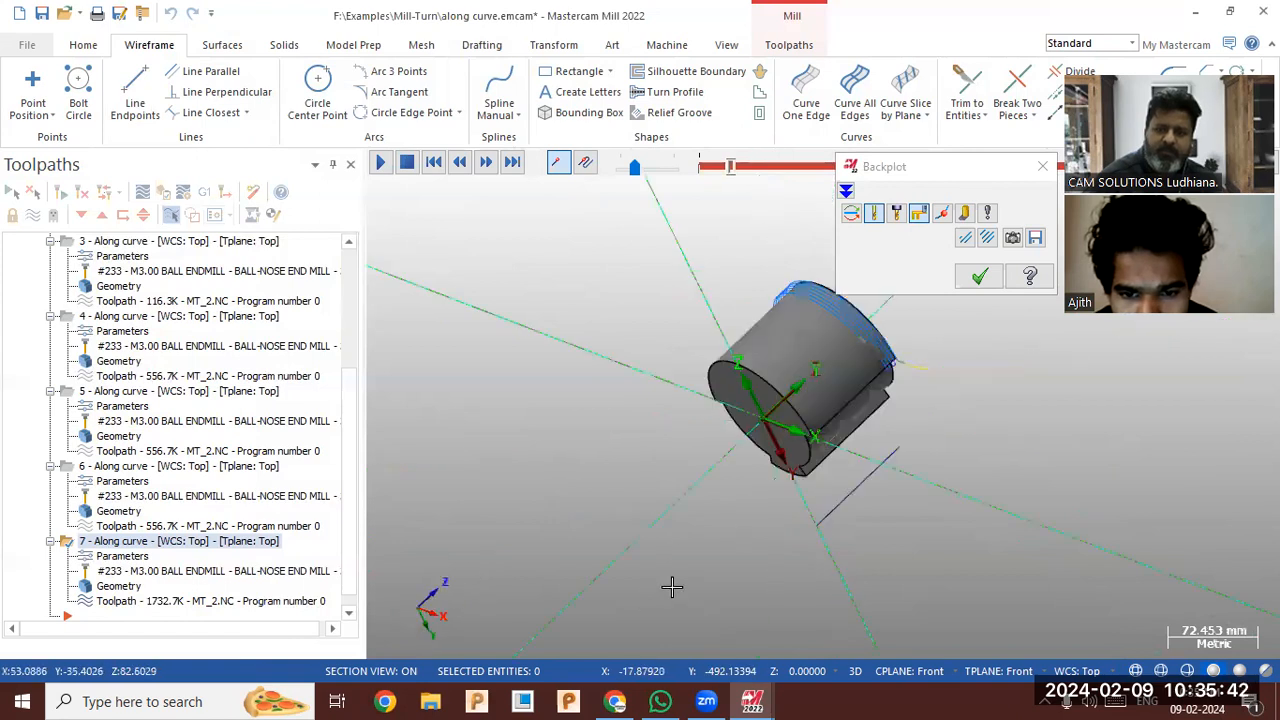
Set the construction plane to Top during the backplot, check the tool tilt, and close the backplot
click(926, 668)
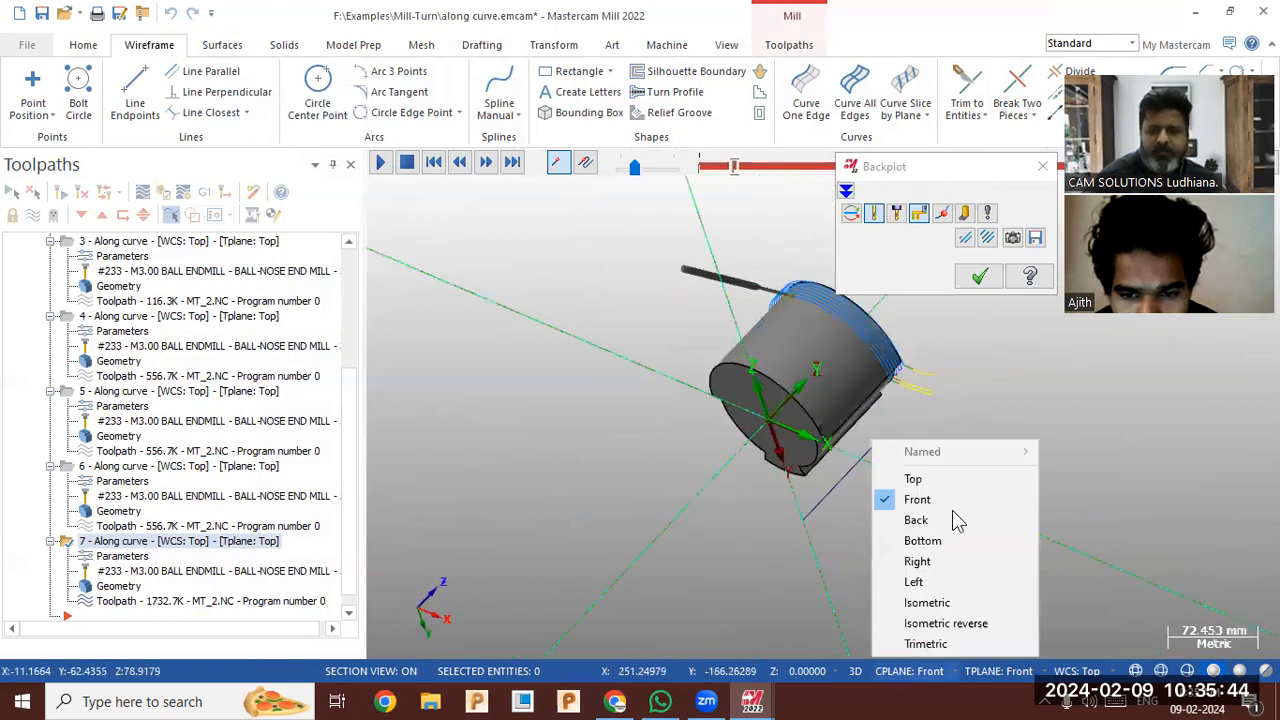
click(960, 479)
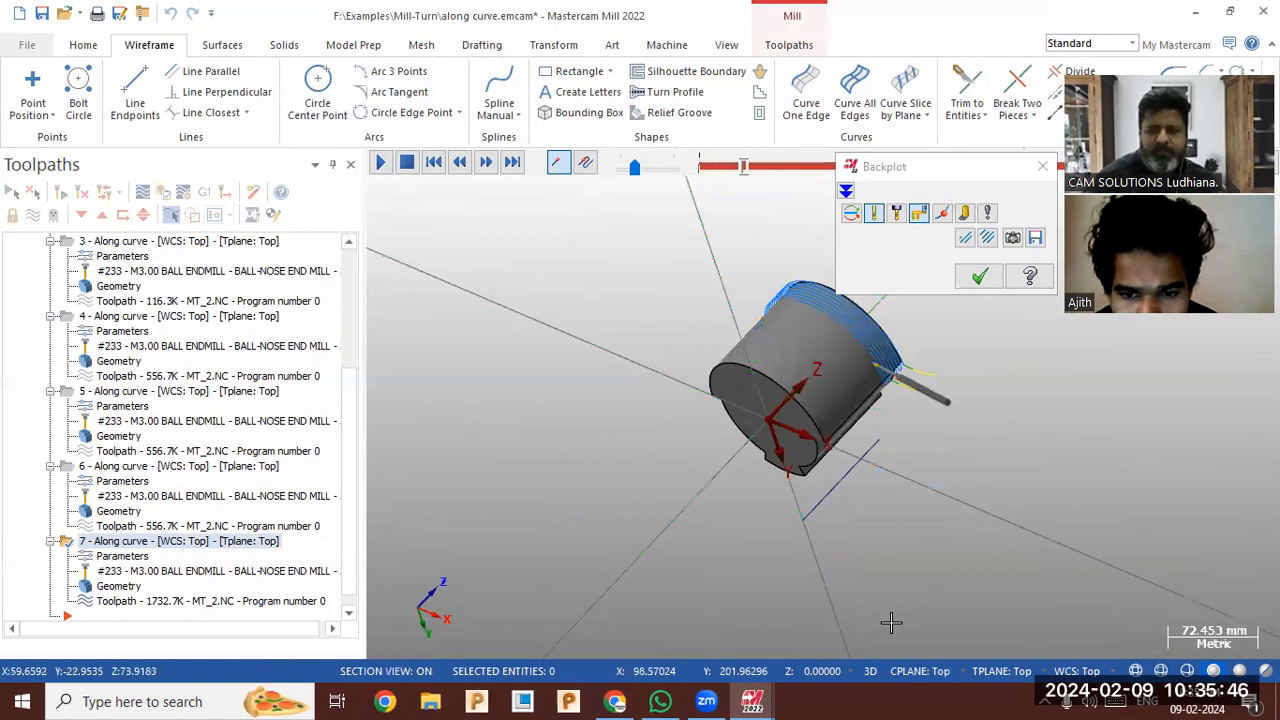
middle_drag(779, 630, 778, 630)
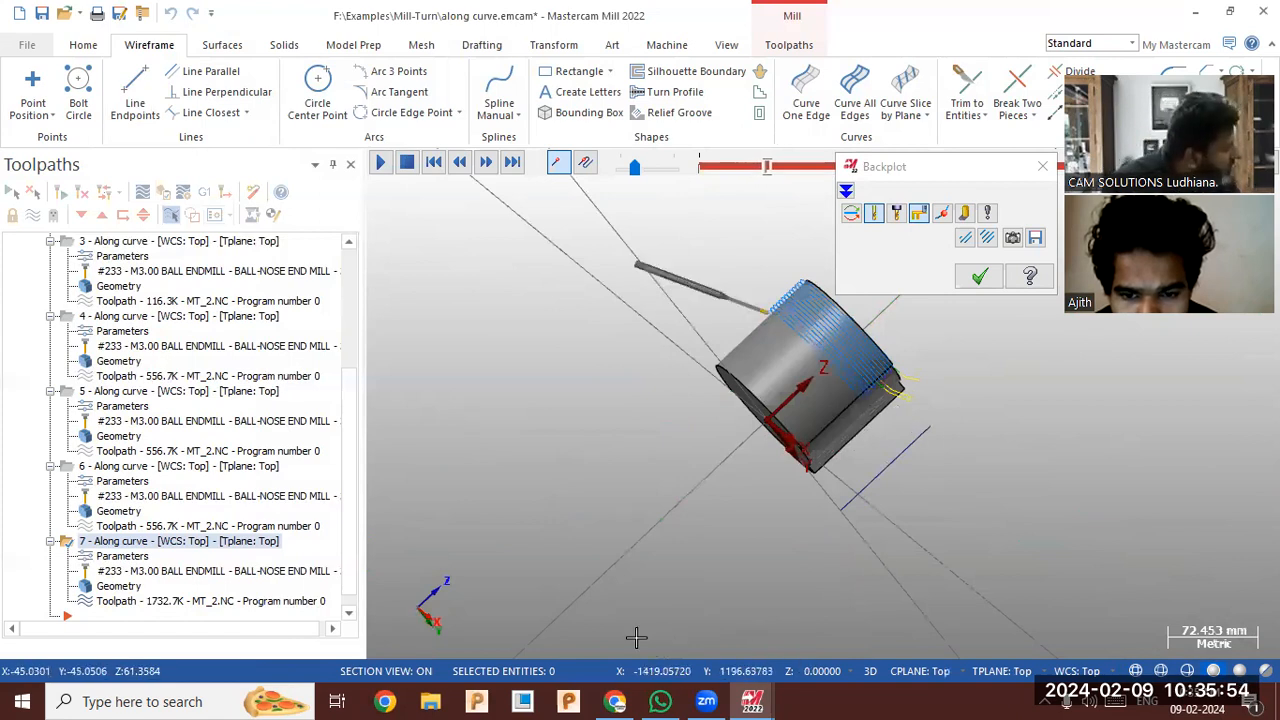
click(979, 278)
Create a new multiaxis Along Curve toolpath and chain an edge of the raised key's curved outer face as its lead
middle_drag(934, 420, 873, 469)
middle_drag(896, 261, 842, 243)
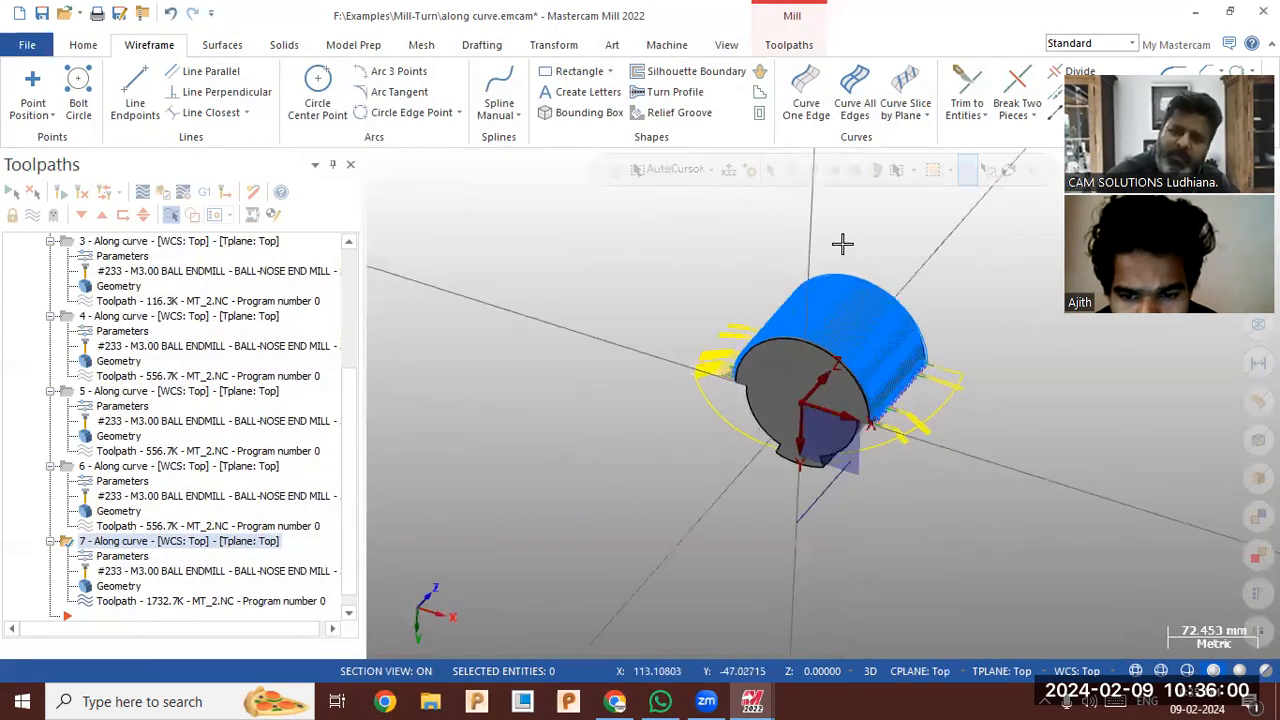
scroll(930, 289, up, 3)
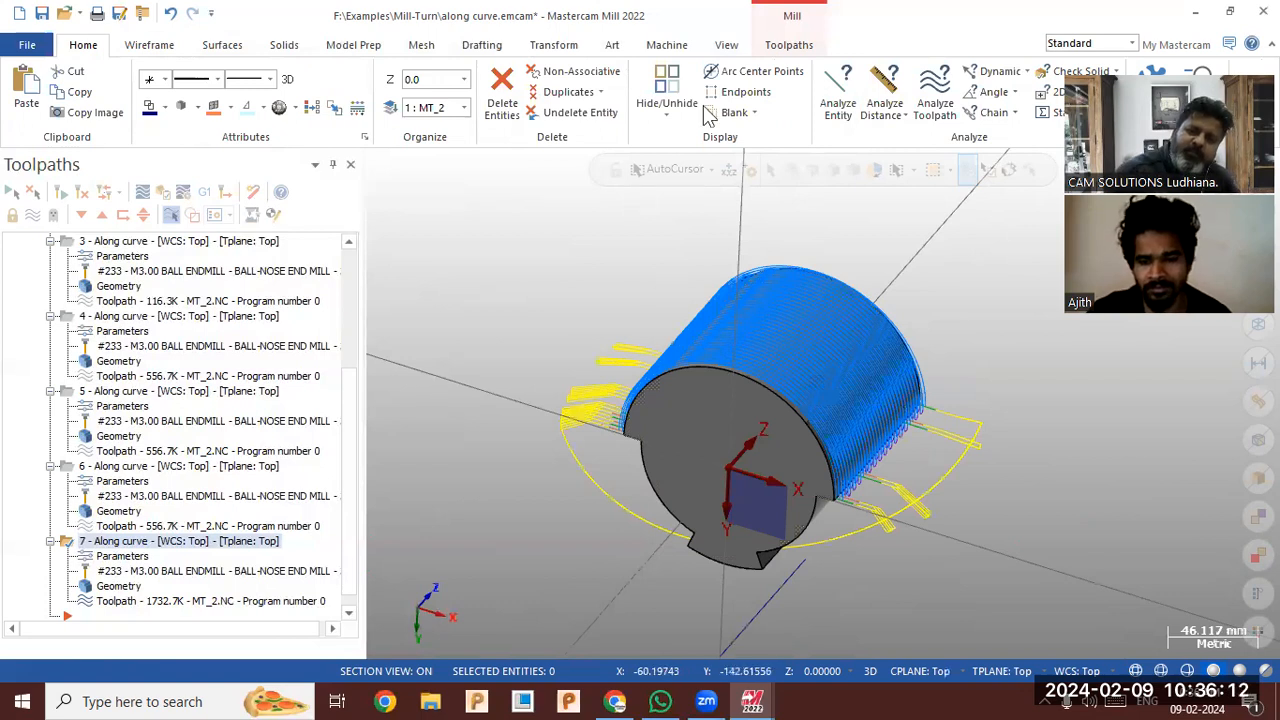
click(781, 45)
mouse_move(677, 306)
middle_down()
mouse_move(774, 417)
mouse_move(497, 409)
mouse_move(350, 345)
mouse_move(380, 251)
mouse_move(480, 329)
mouse_move(431, 320)
mouse_move(535, 238)
middle_up()
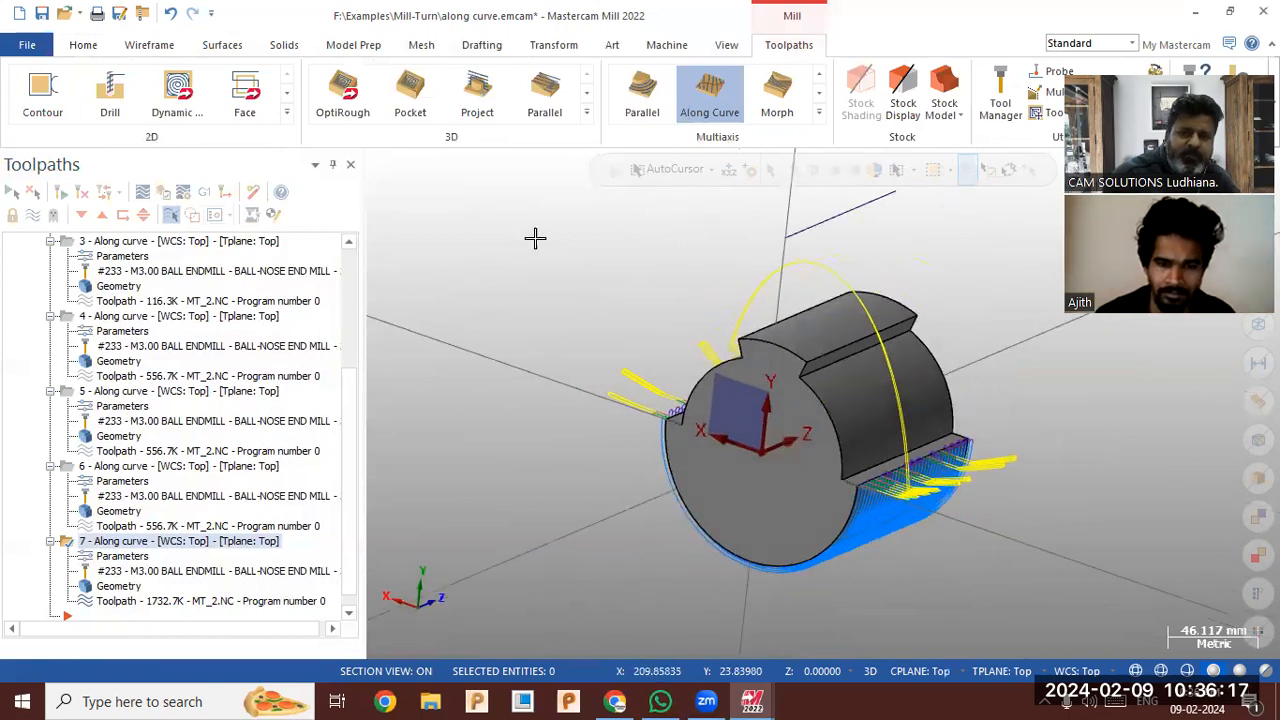
click(701, 105)
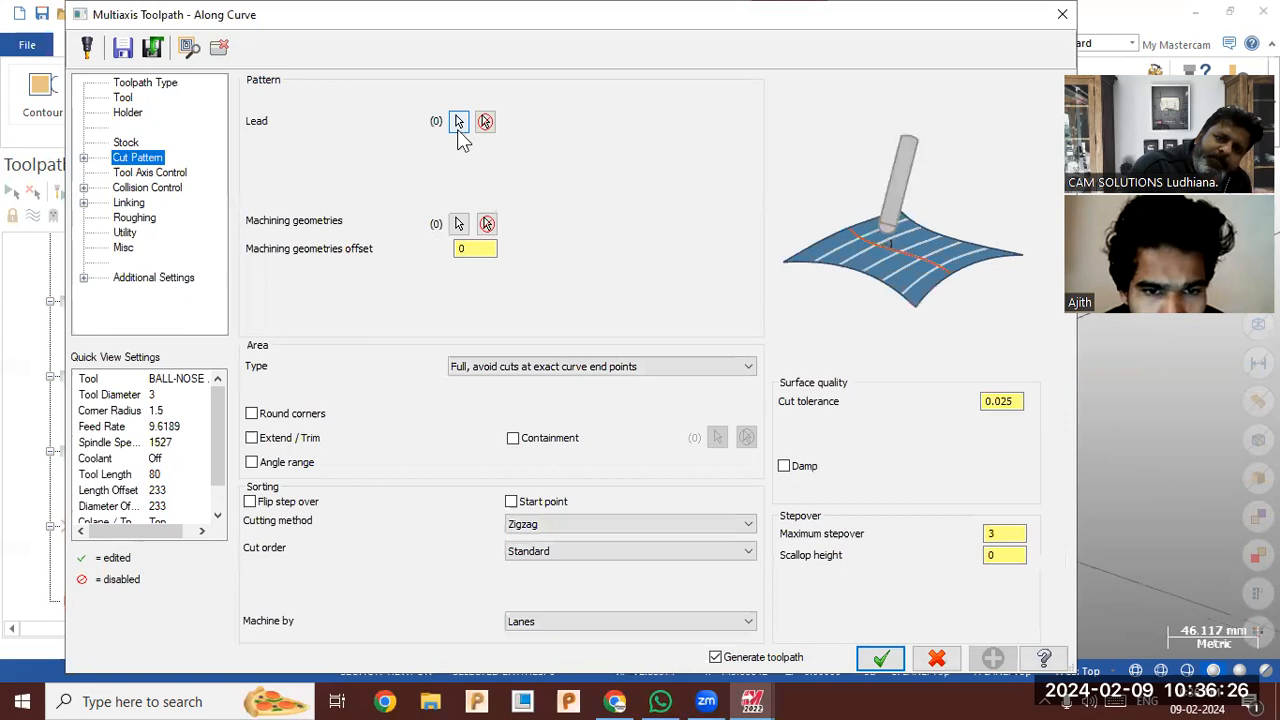
click(458, 125)
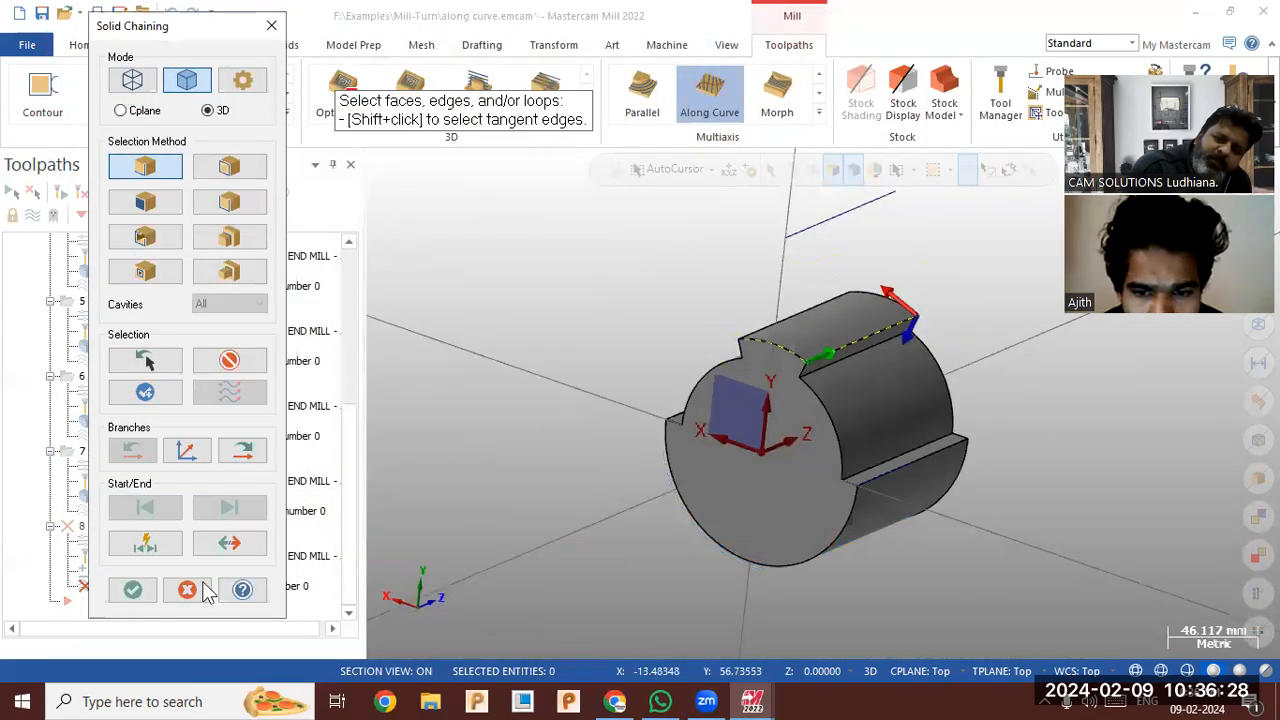
click(132, 590)
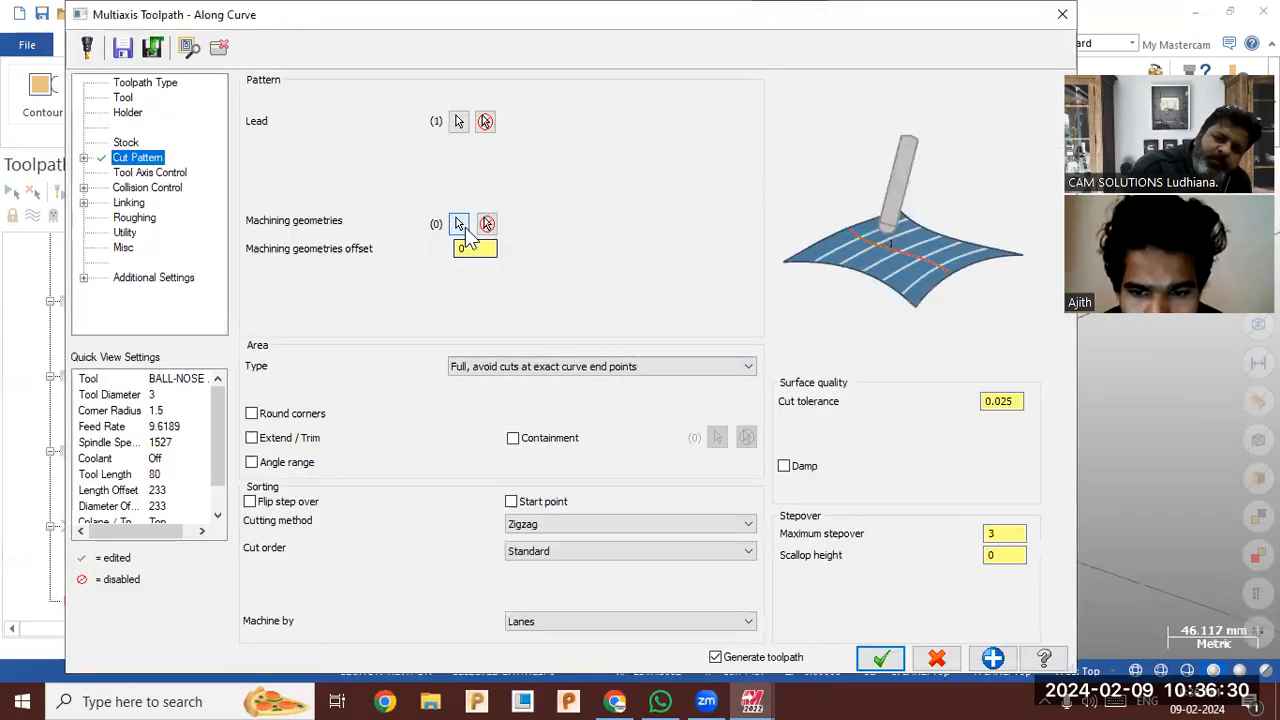
Select the raised key's curved outer face as the machining geometry
click(458, 224)
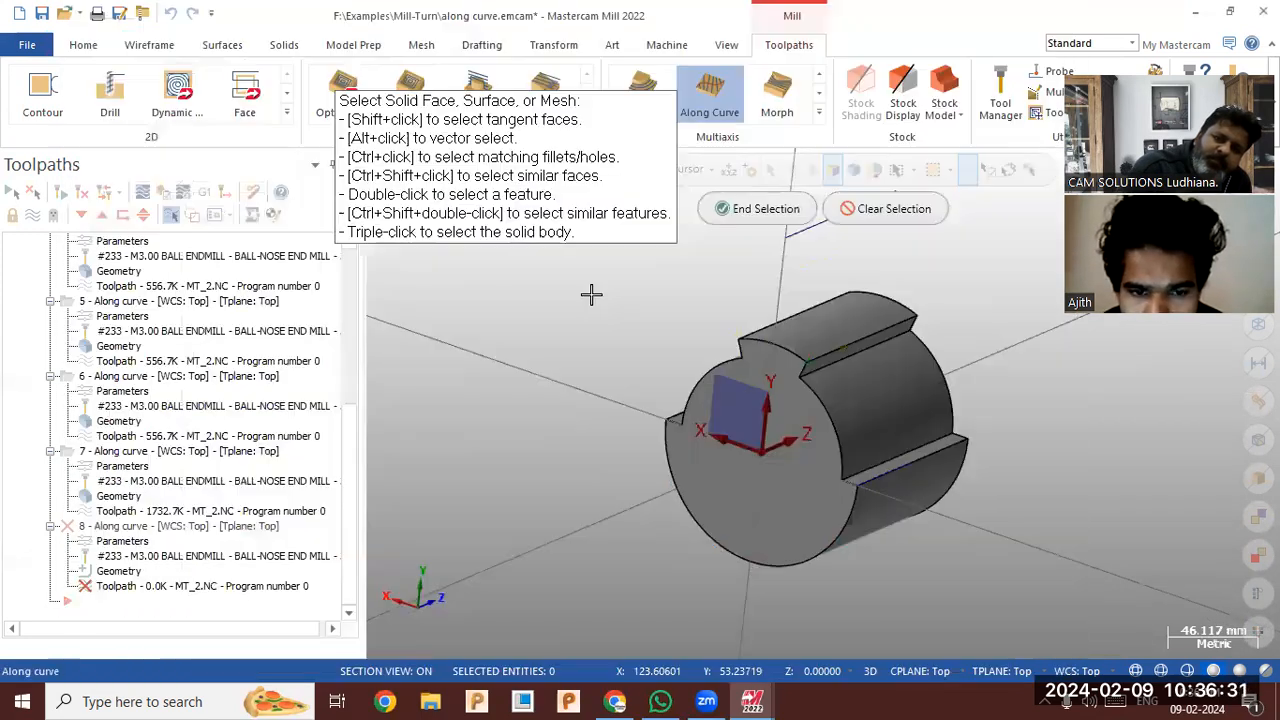
click(805, 350)
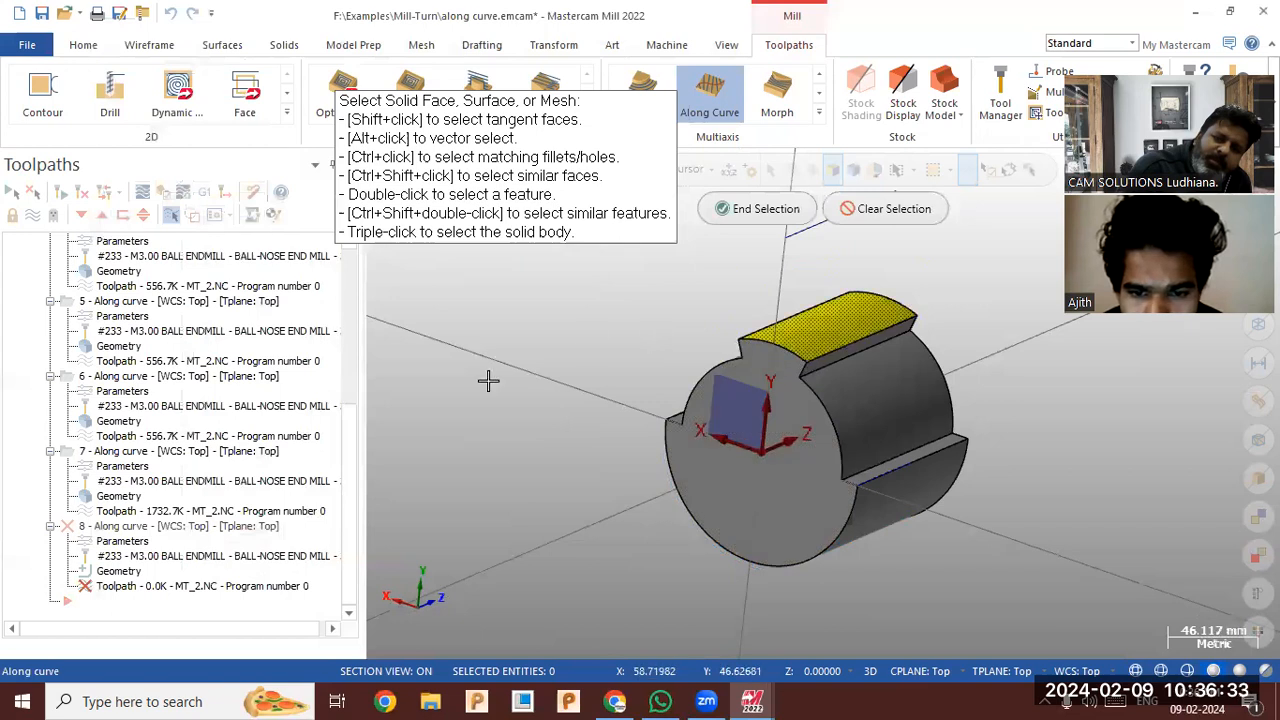
click(744, 212)
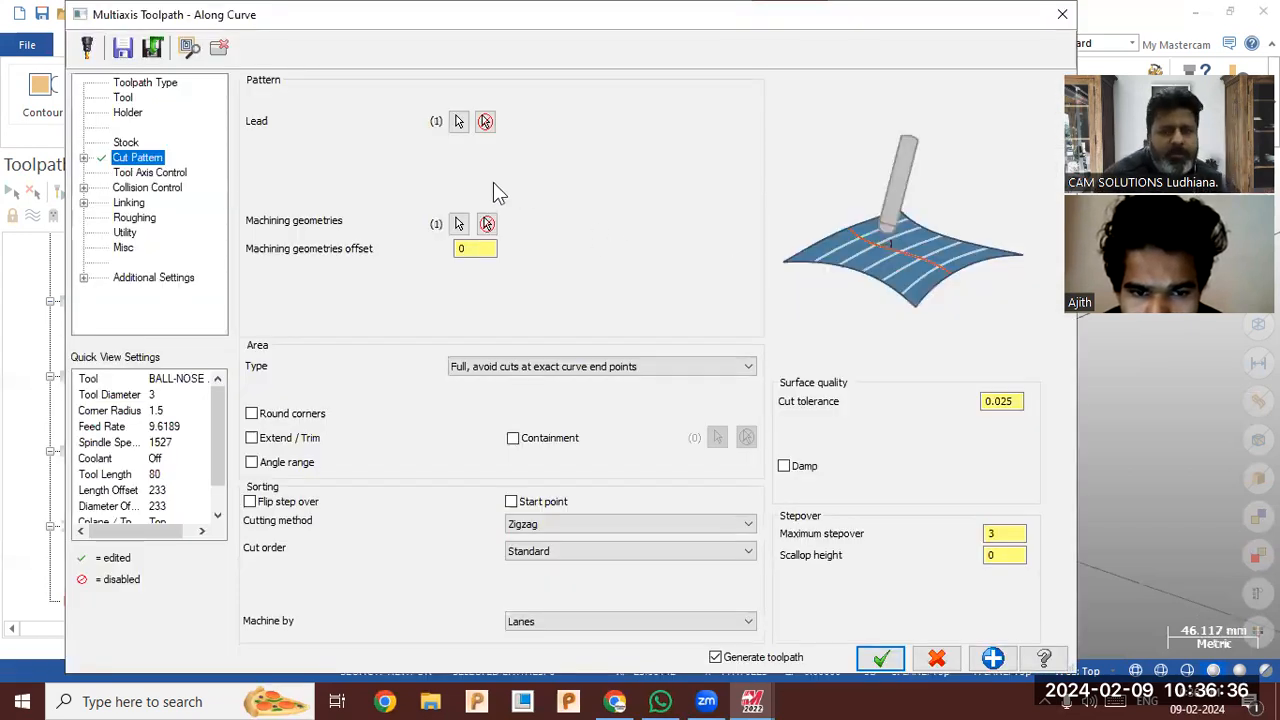
Configure the new toolpath's tool axis with 5 Axis output format and From Chain tool axis control
click(163, 172)
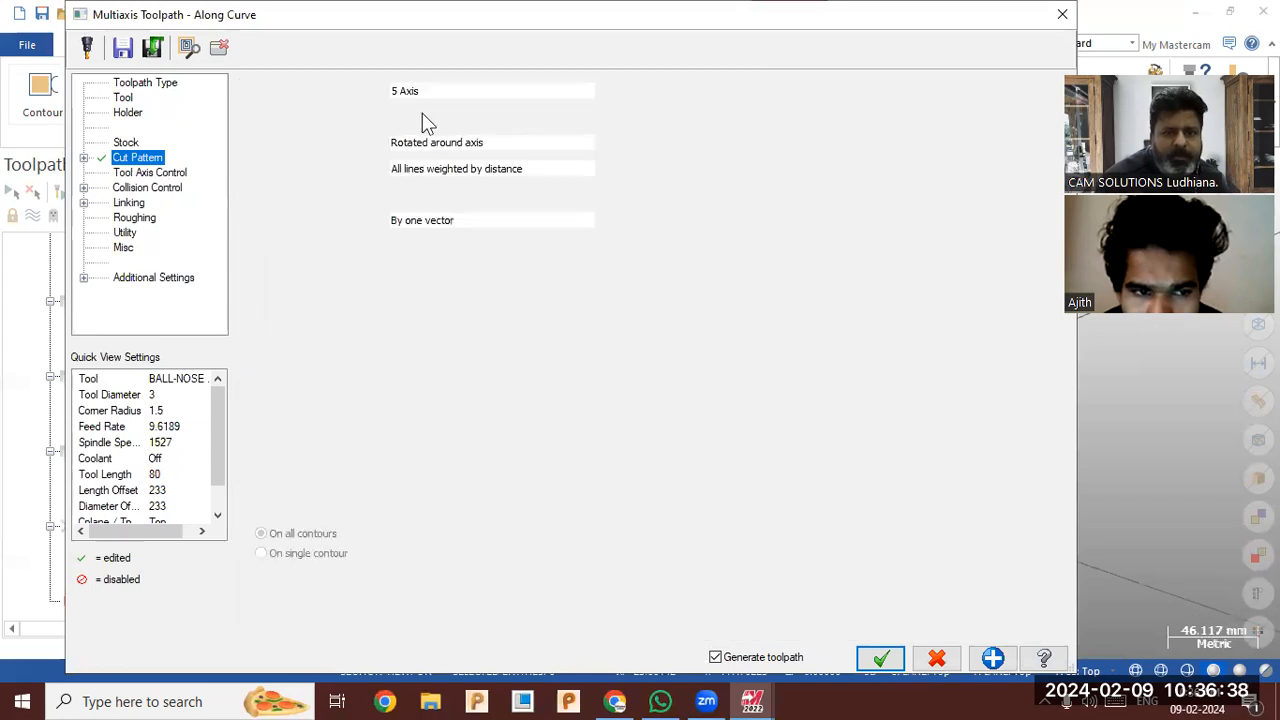
click(437, 90)
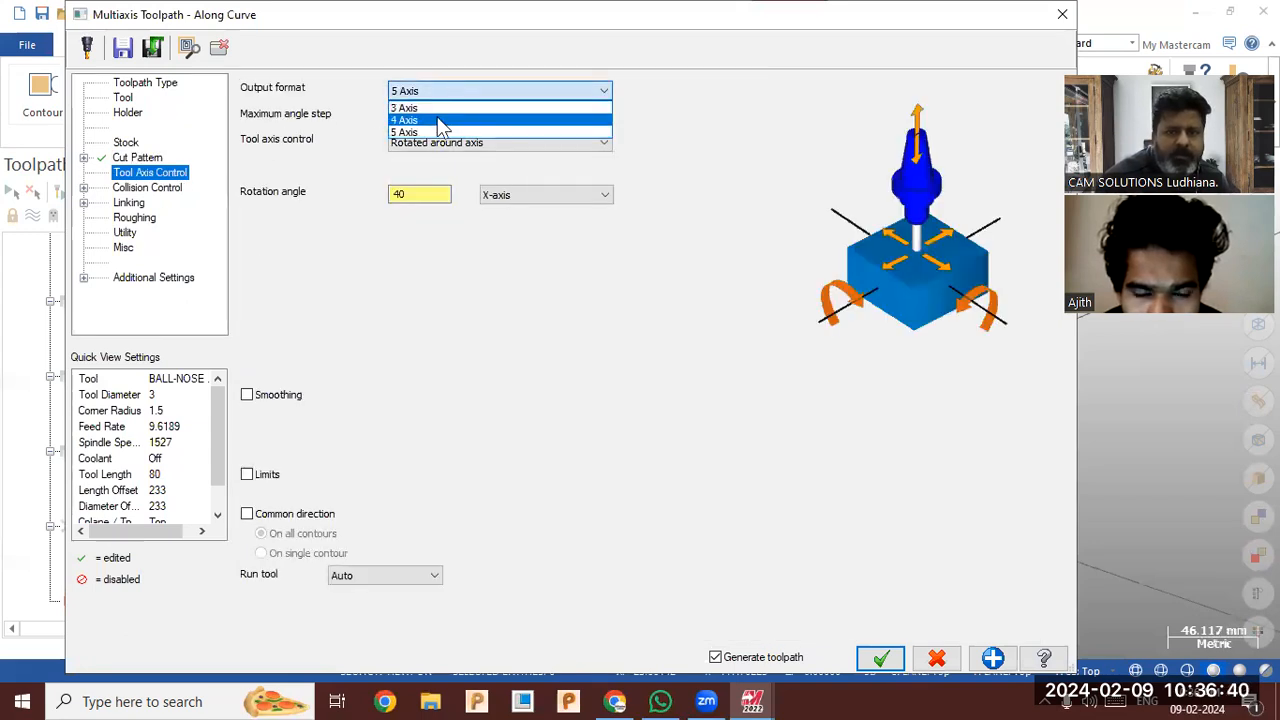
click(440, 131)
click(445, 142)
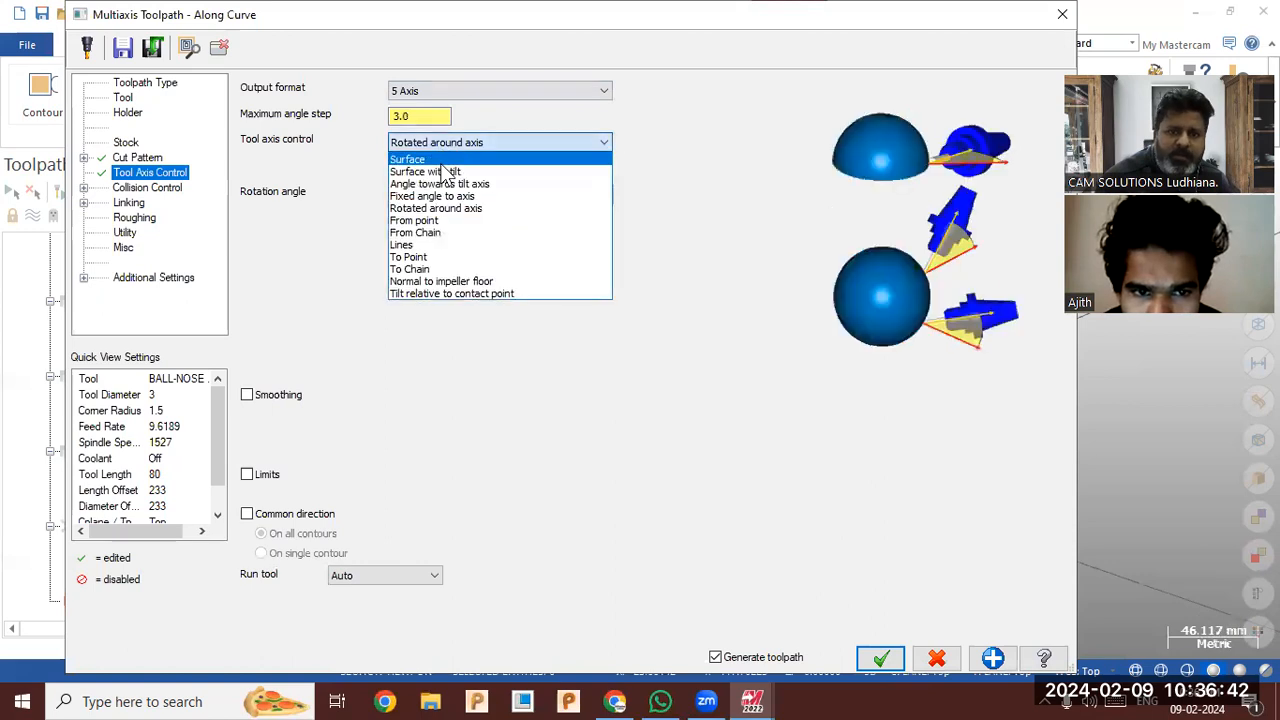
click(444, 232)
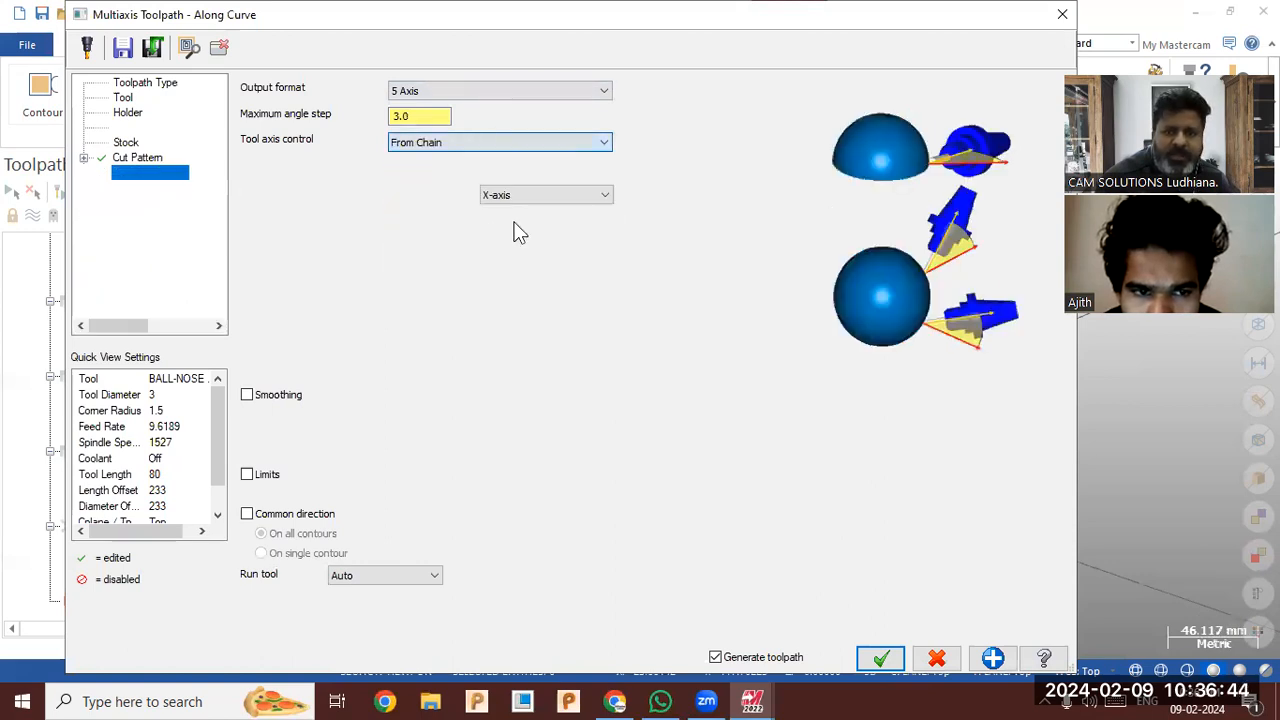
Chain the straight line above the raised key as the tool axis control chain and accept it
click(630, 142)
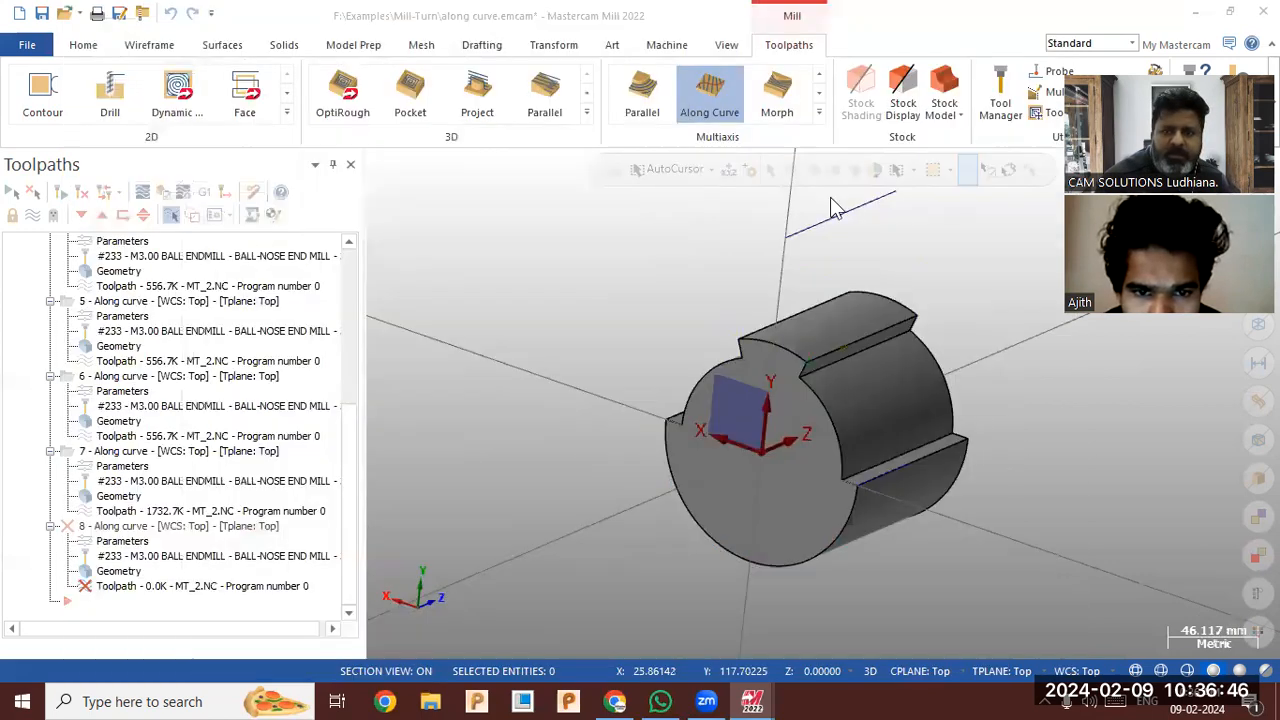
click(138, 85)
click(798, 229)
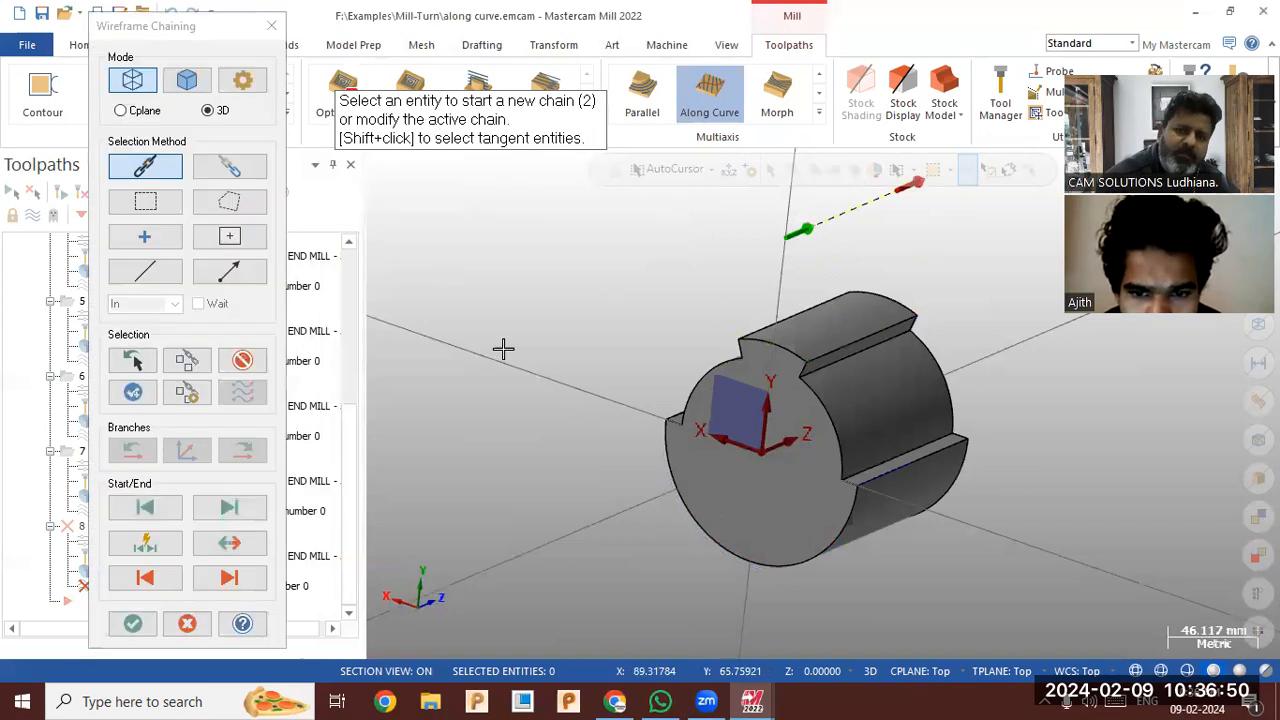
click(140, 622)
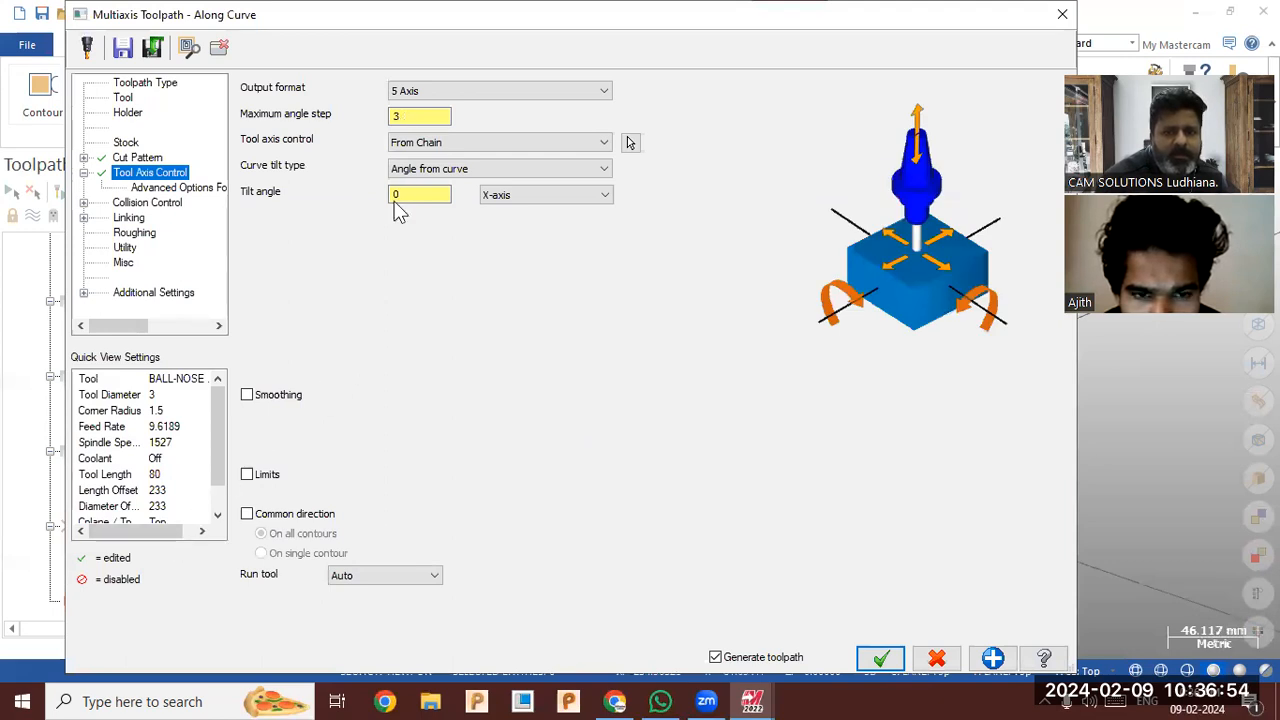
Set the curve tilt type to Angle from curve and generate the toolpath on the raised key
click(428, 170)
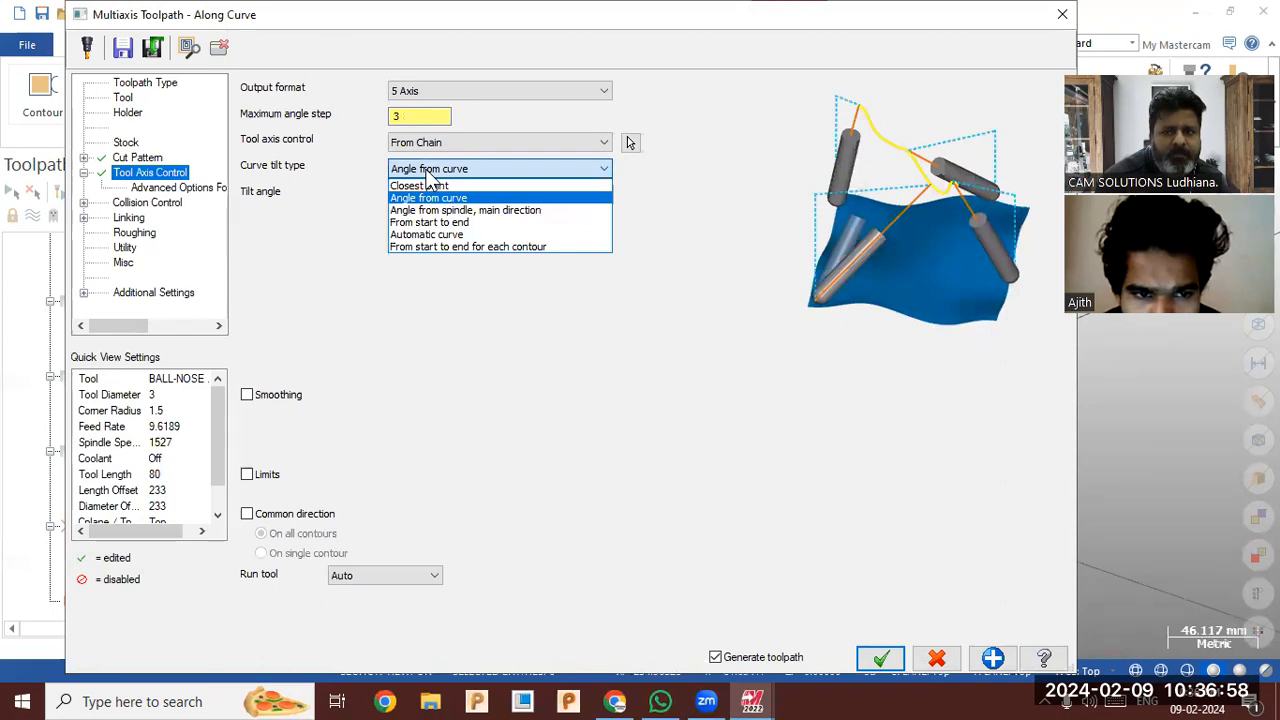
click(430, 197)
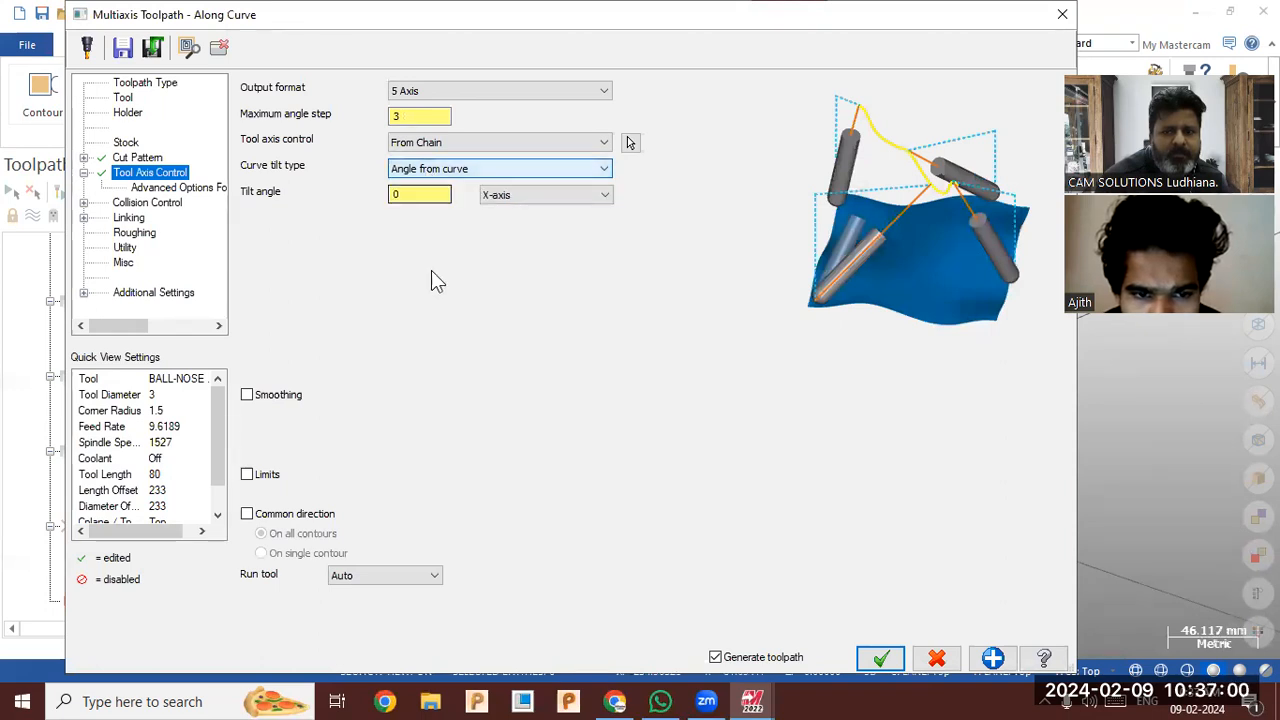
click(880, 659)
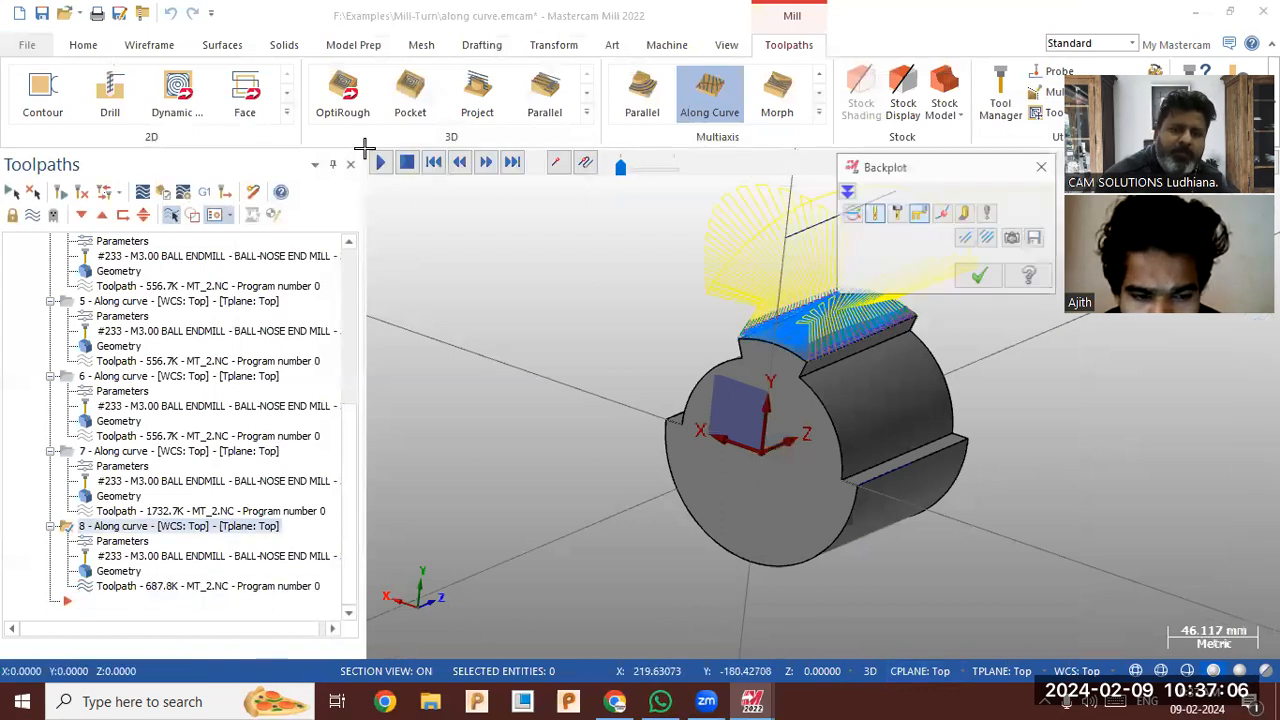
Backplot the From Chain toolpath, examine the tool tilt along the key from several angles, and close the backplot
click(382, 160)
scroll(487, 390, down, 3)
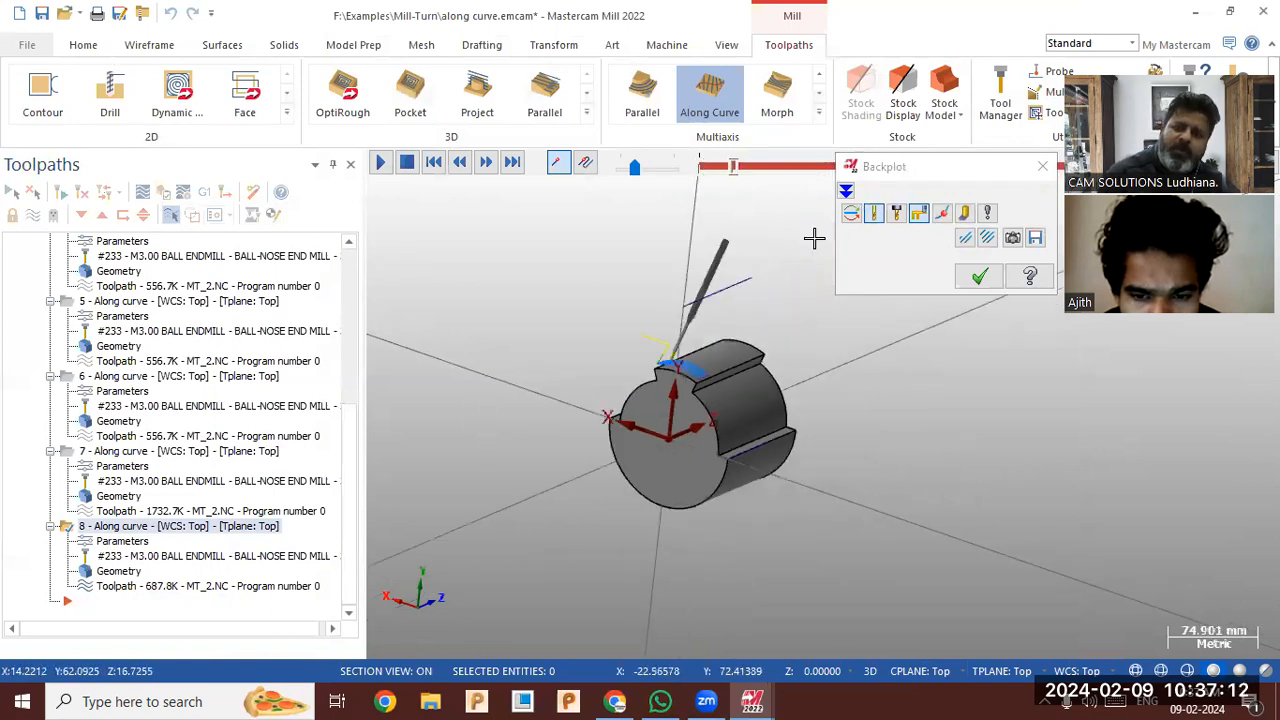
middle_drag(814, 237, 808, 297)
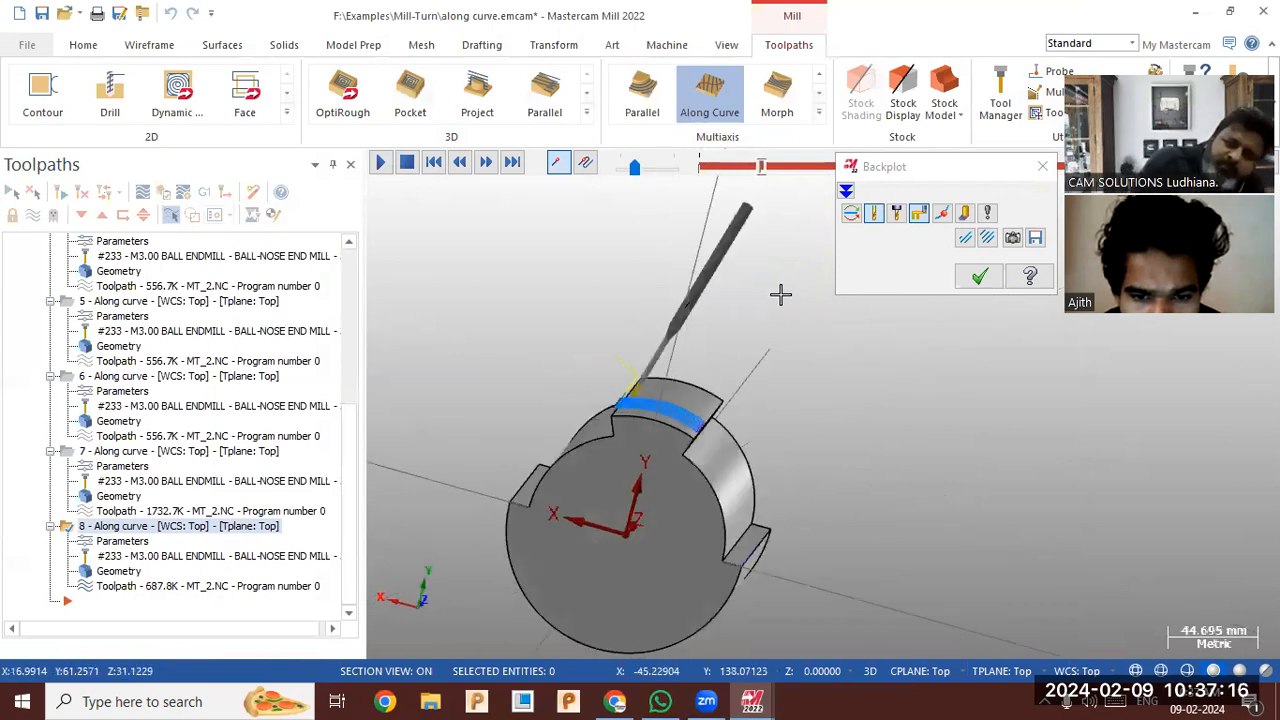
middle_drag(642, 319, 643, 317)
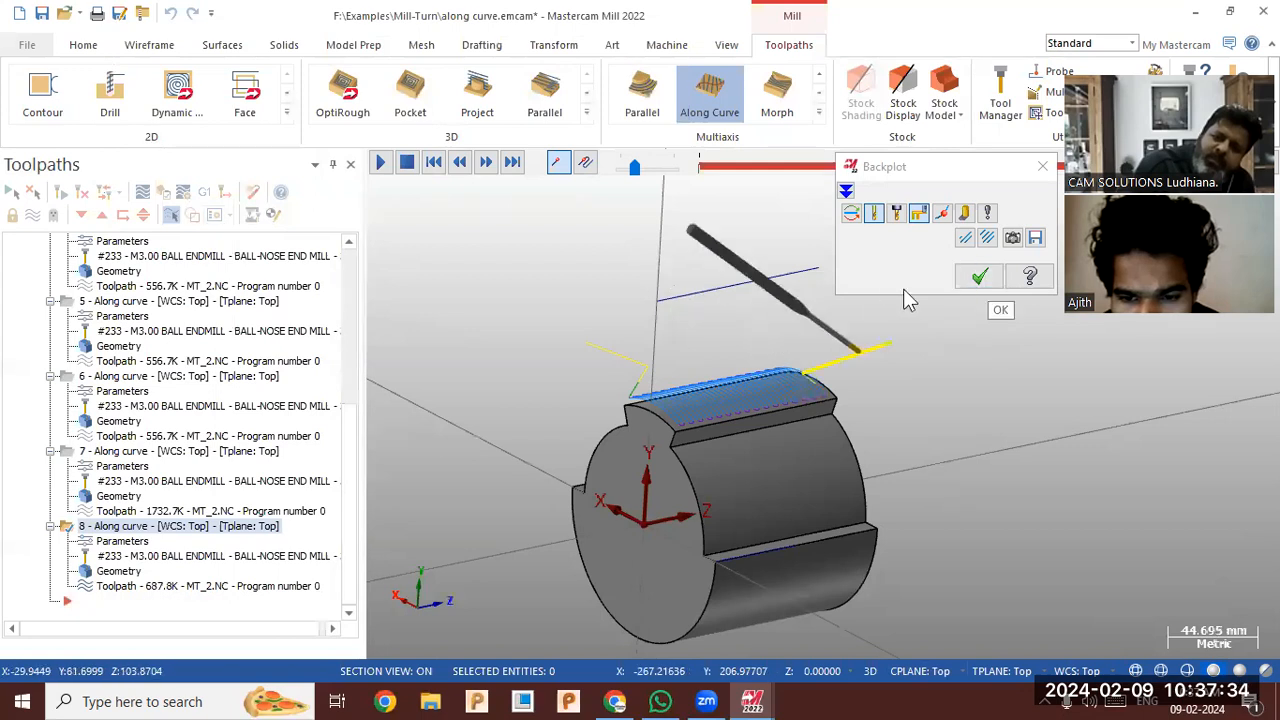
click(968, 285)
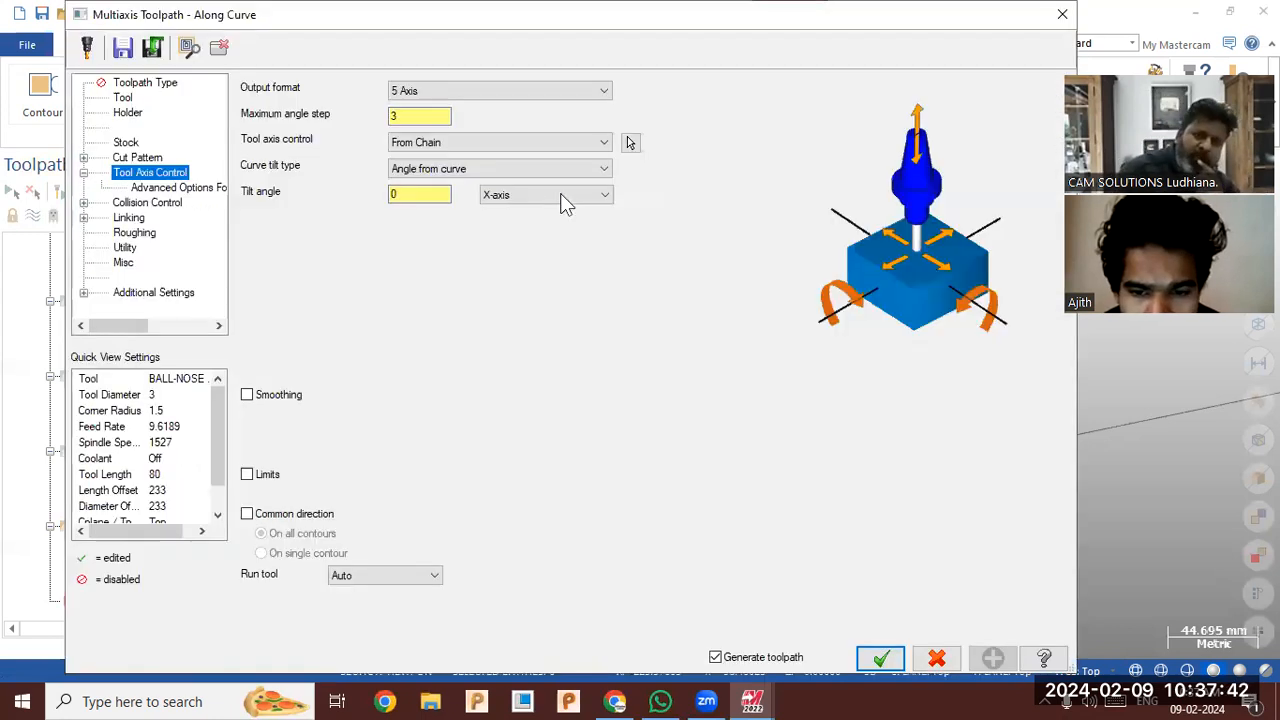
Change the toolpath's tilt angle reference axis to Z-axis and regenerate the toolpath
click(560, 196)
click(495, 236)
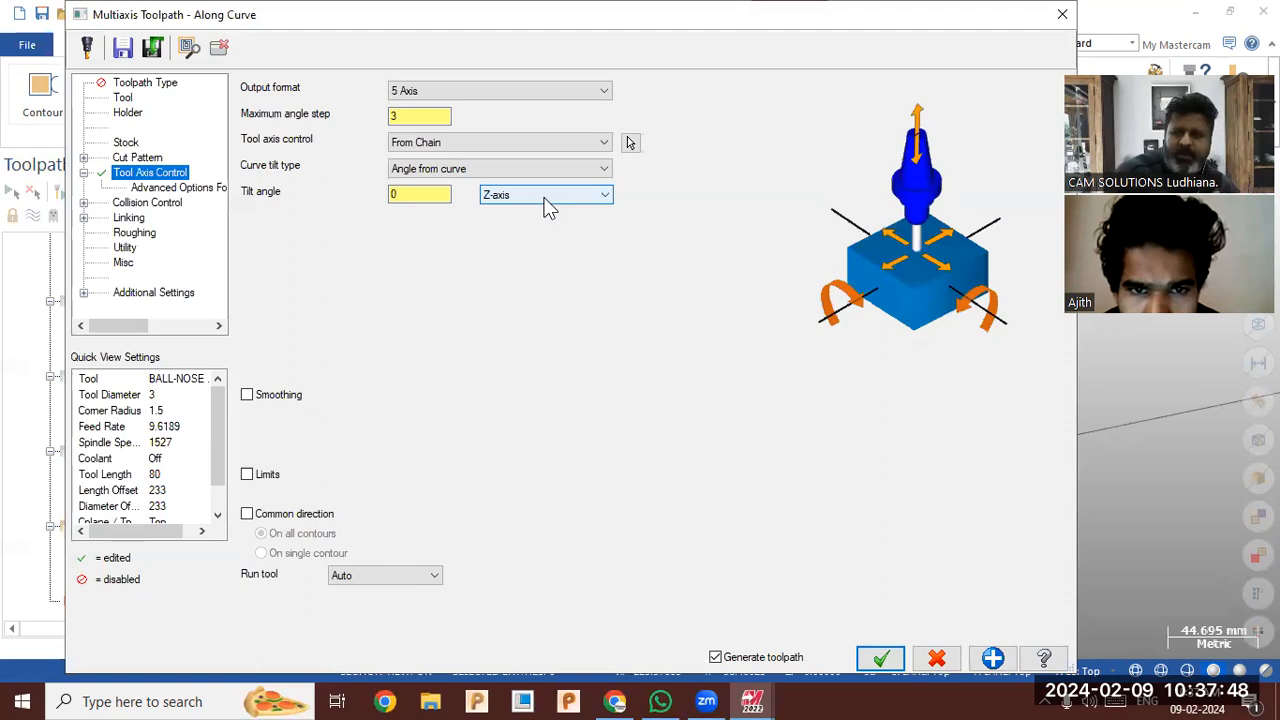
click(882, 660)
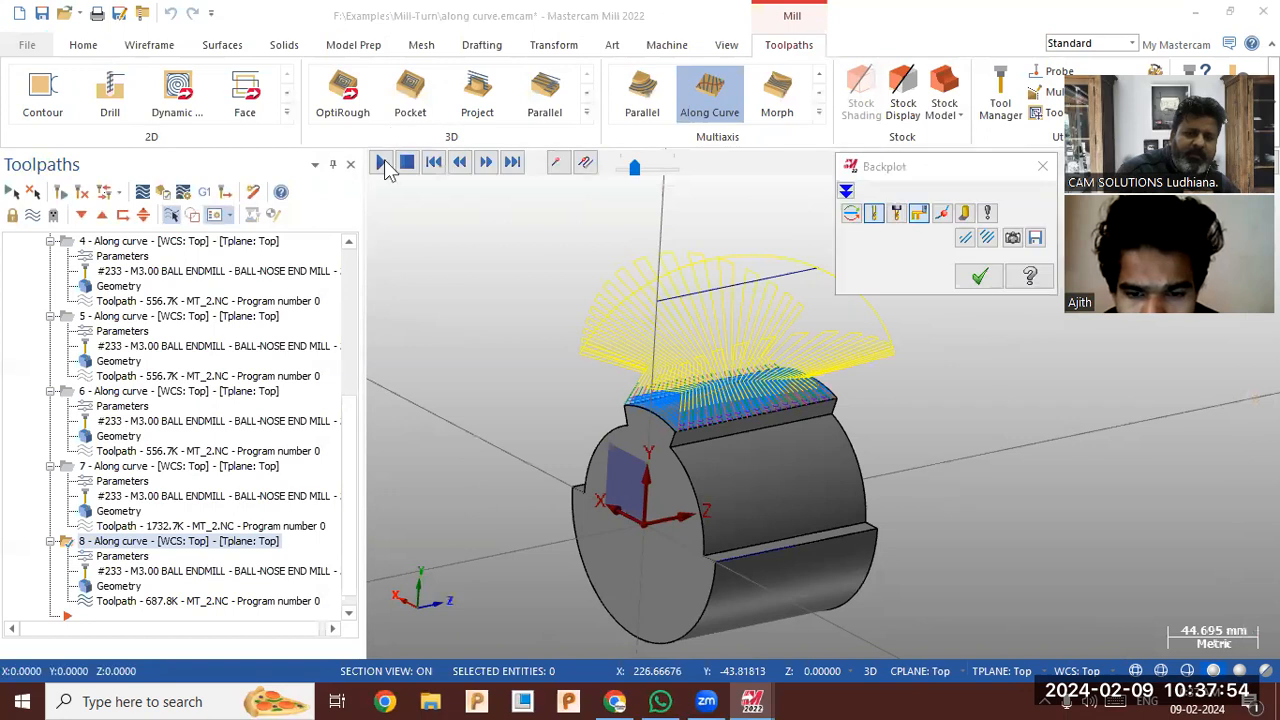
Play the backplot with the Z-axis tilt reference, examine the tool's orientation from different angles, and close it
click(381, 162)
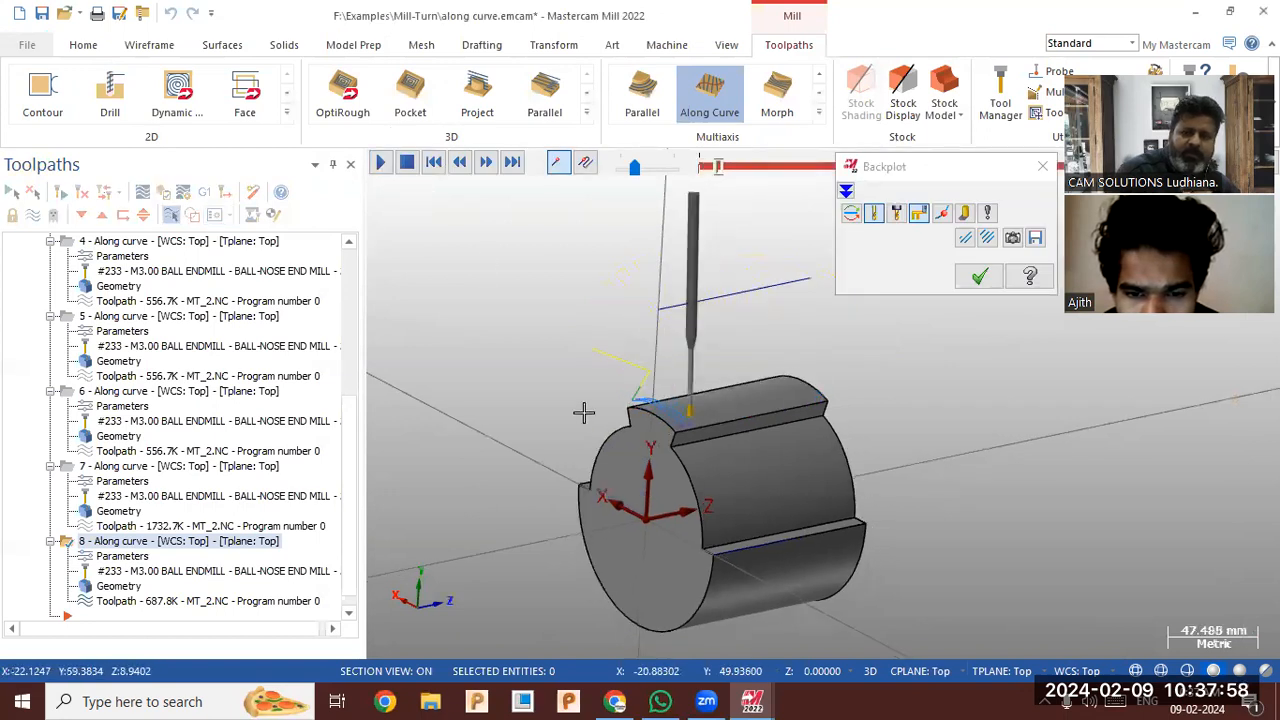
middle_drag(593, 414, 595, 416)
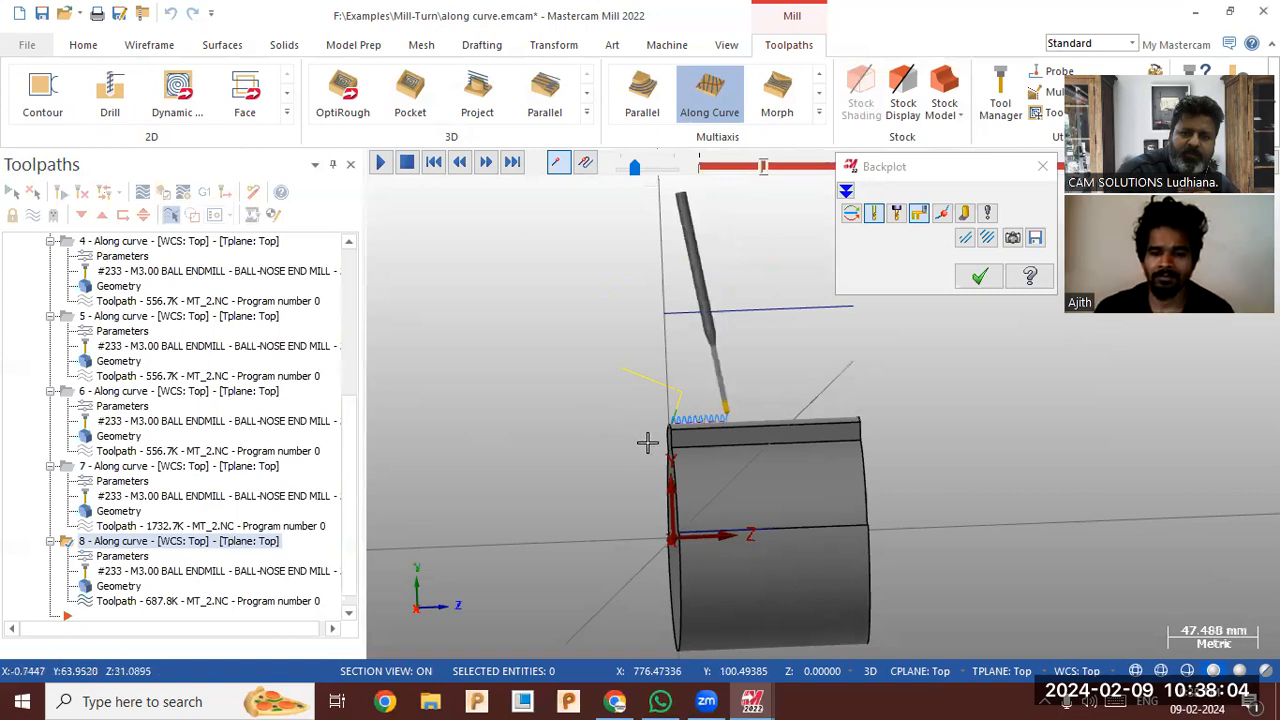
middle_drag(677, 451, 693, 464)
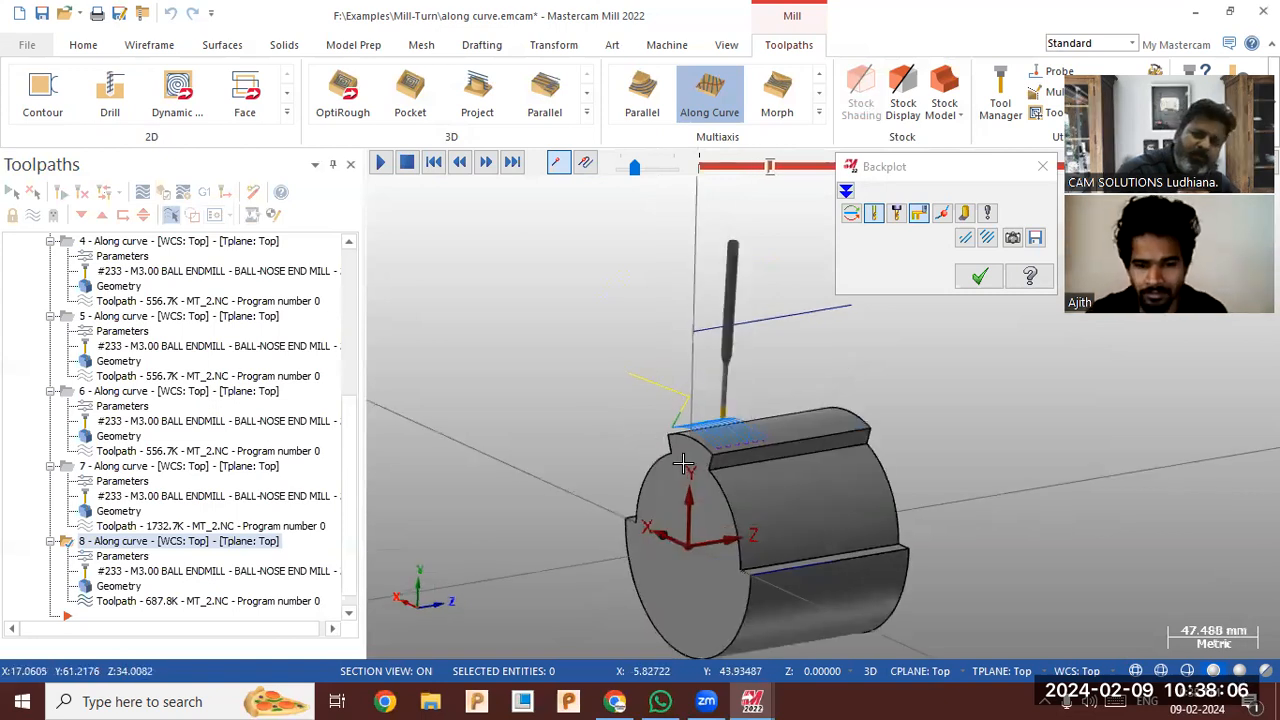
key(Escape)
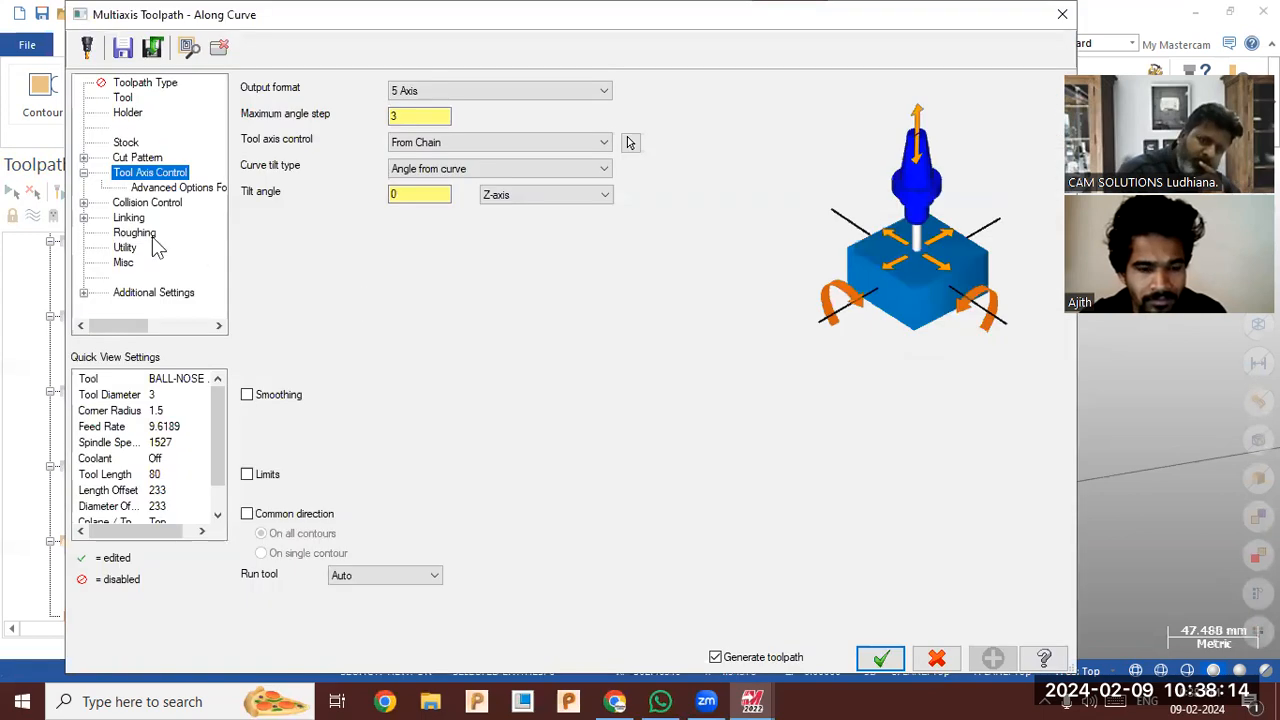
Disable depth cuts in the toolpath's roughing settings, regenerate it, and inspect the passes on the key's outer face
click(138, 232)
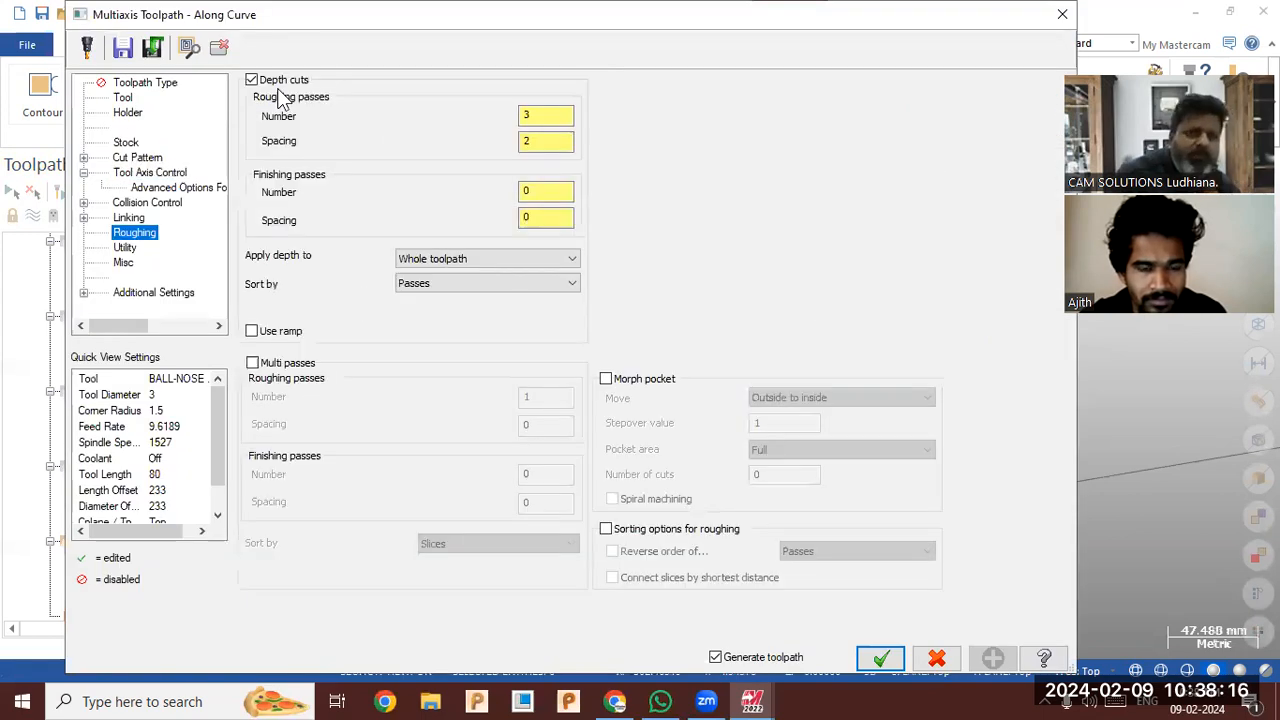
click(280, 80)
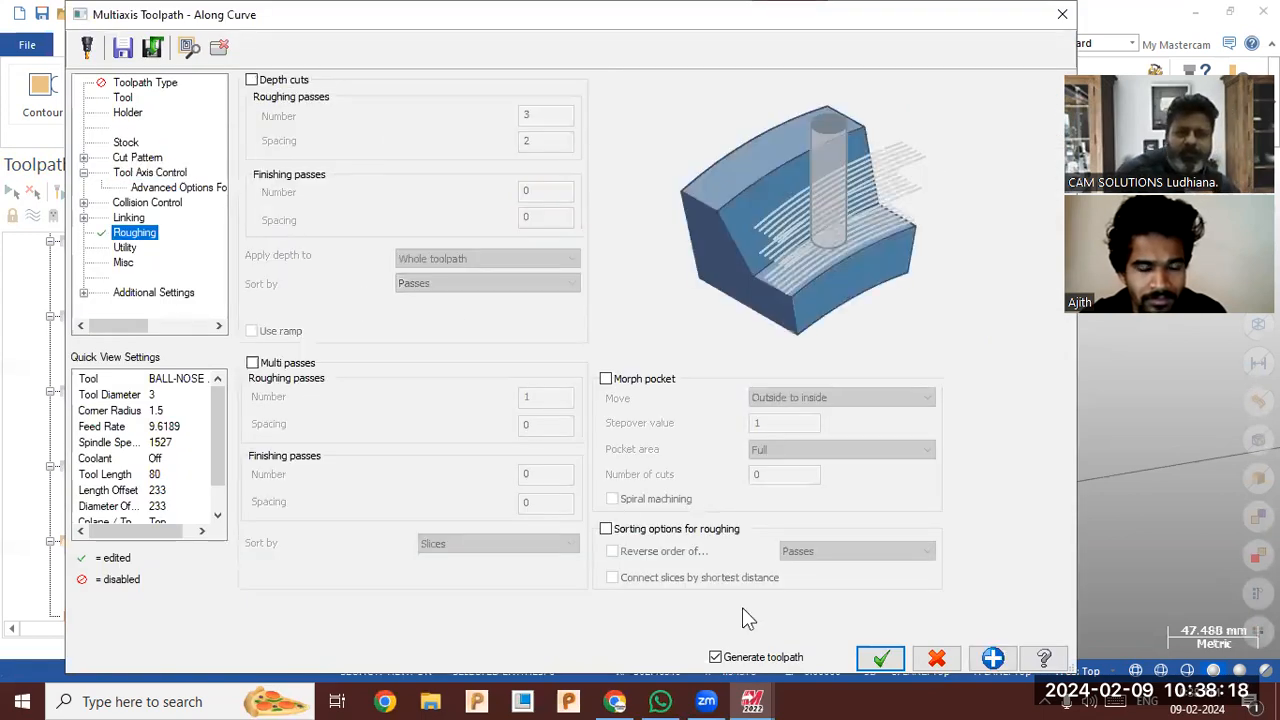
click(880, 658)
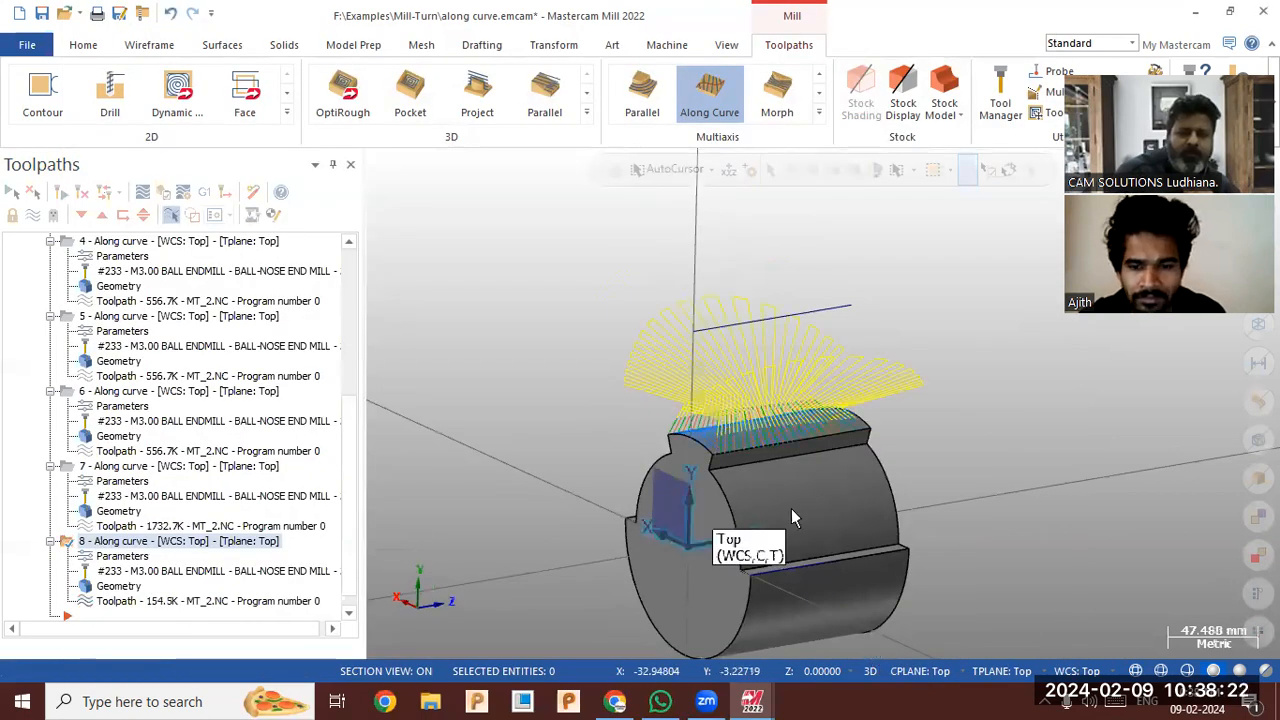
middle_drag(787, 514, 759, 525)
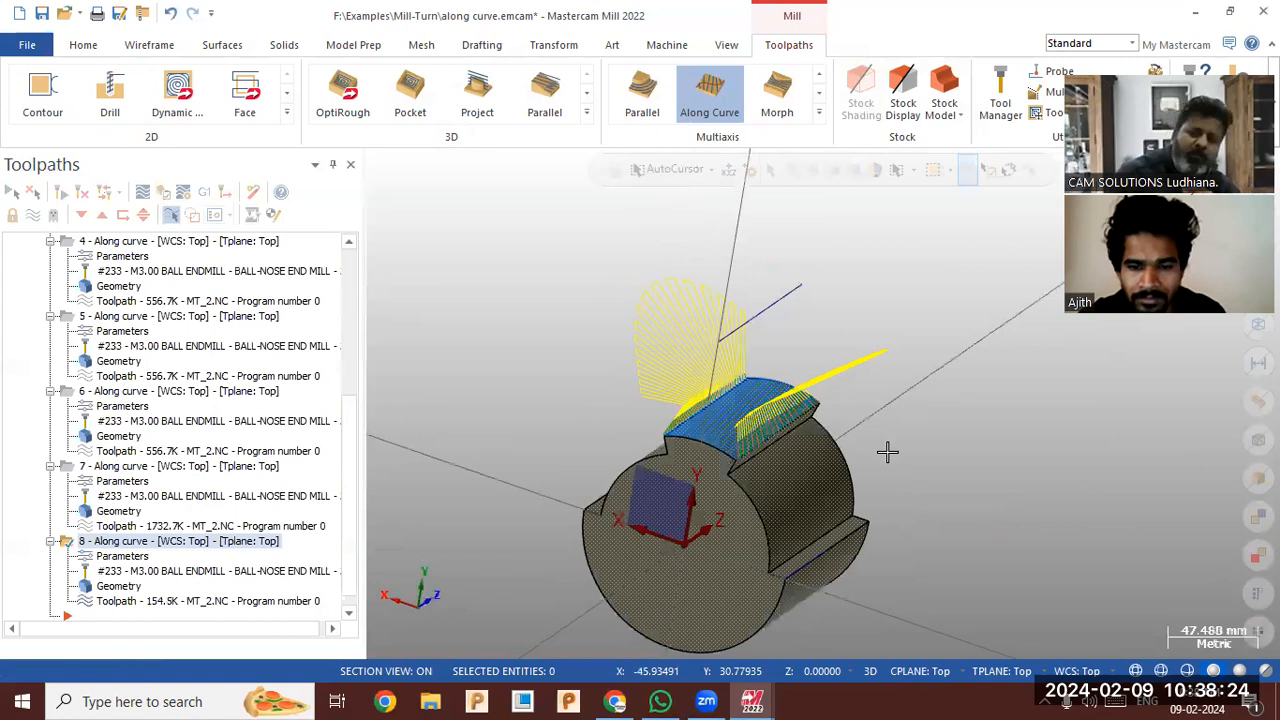
scroll(383, 463, up, 2)
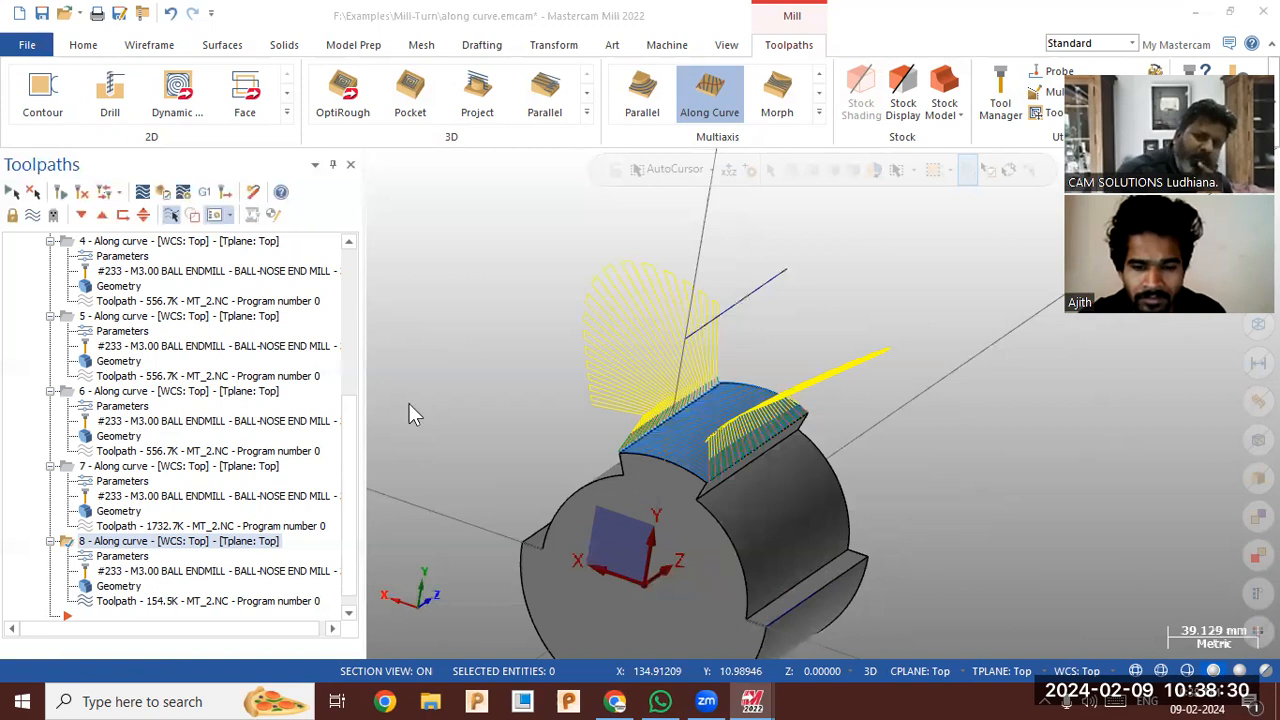
Set the toolpath's output format to 4 Axis with the Z-axis as the 4th axis direction, and regenerate it
click(136, 257)
click(144, 173)
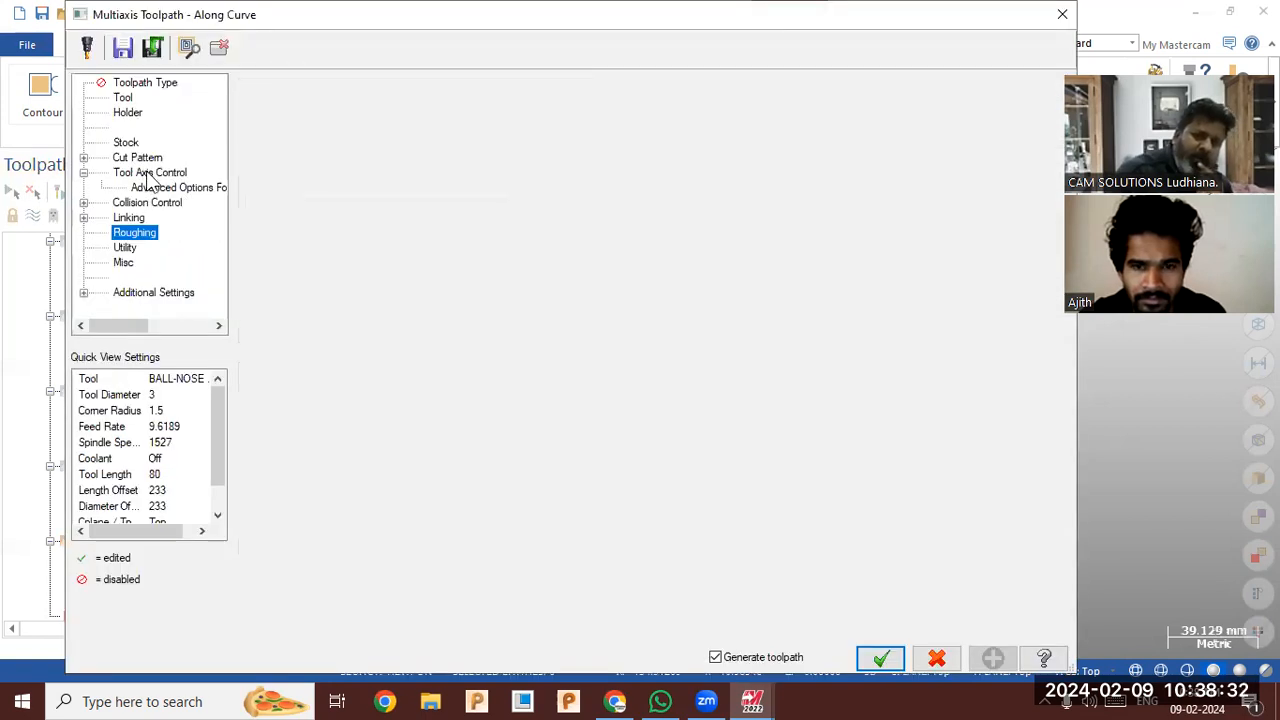
click(452, 90)
click(443, 119)
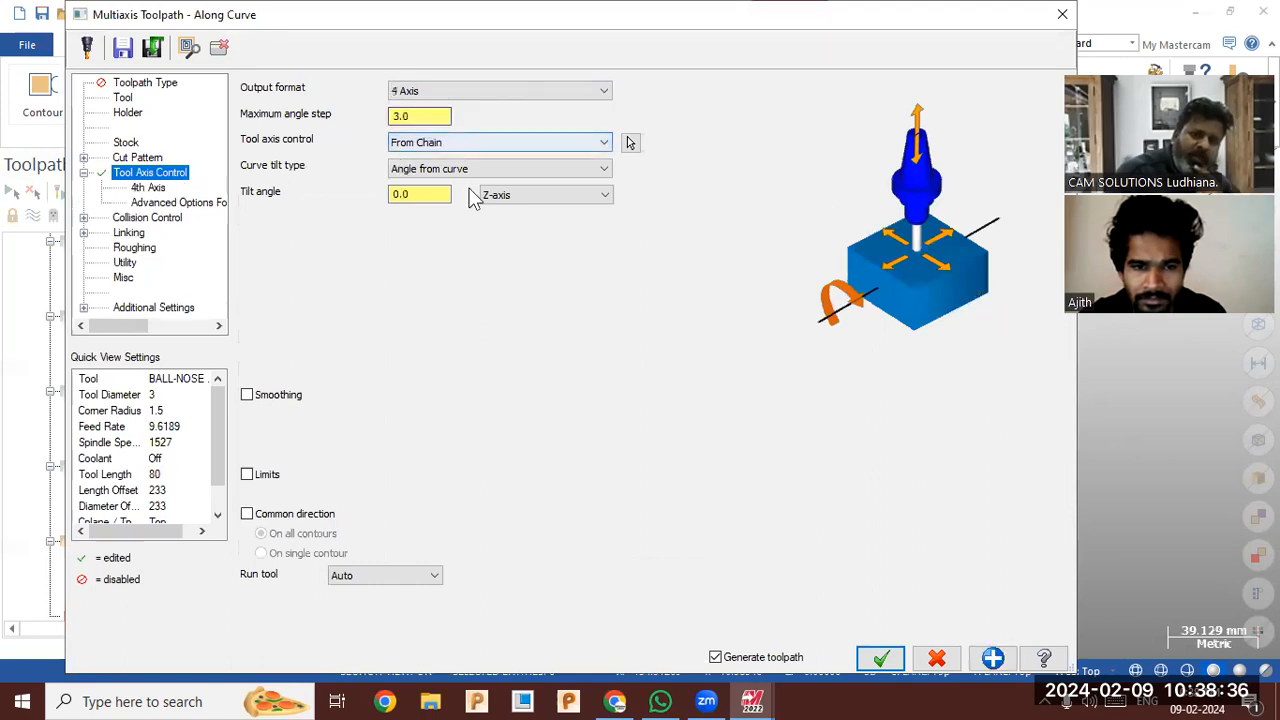
click(150, 188)
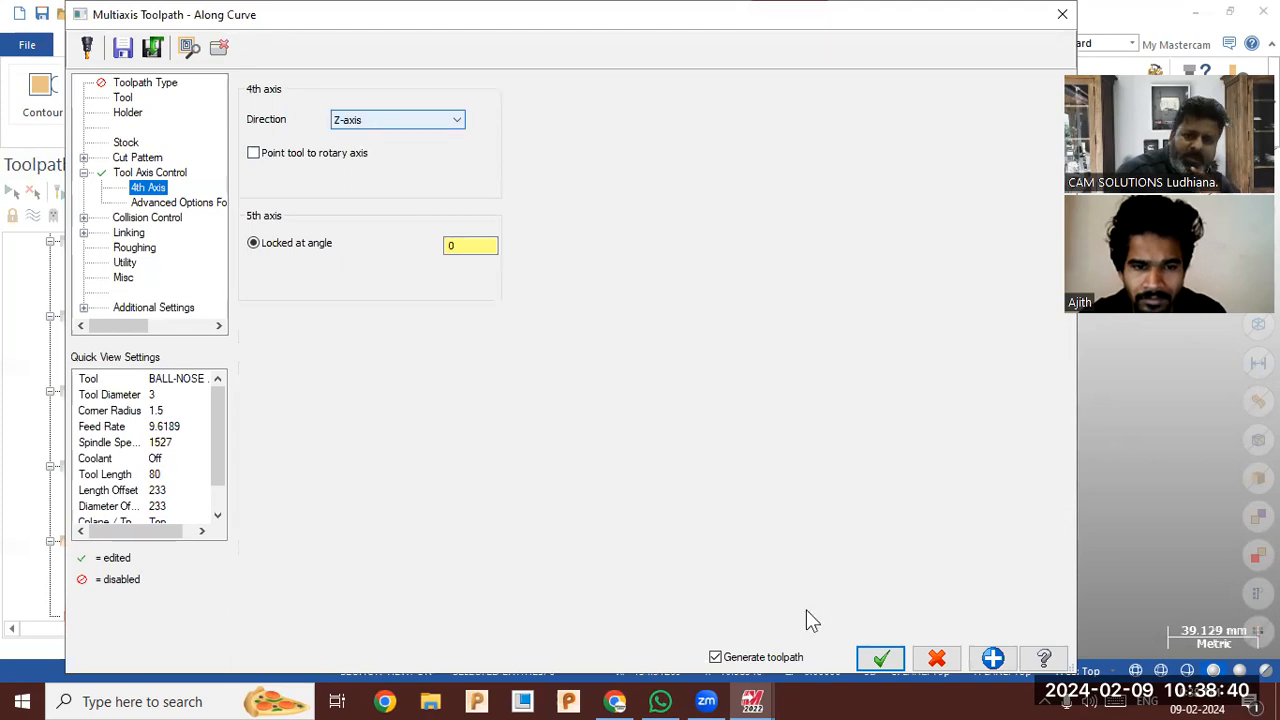
click(875, 656)
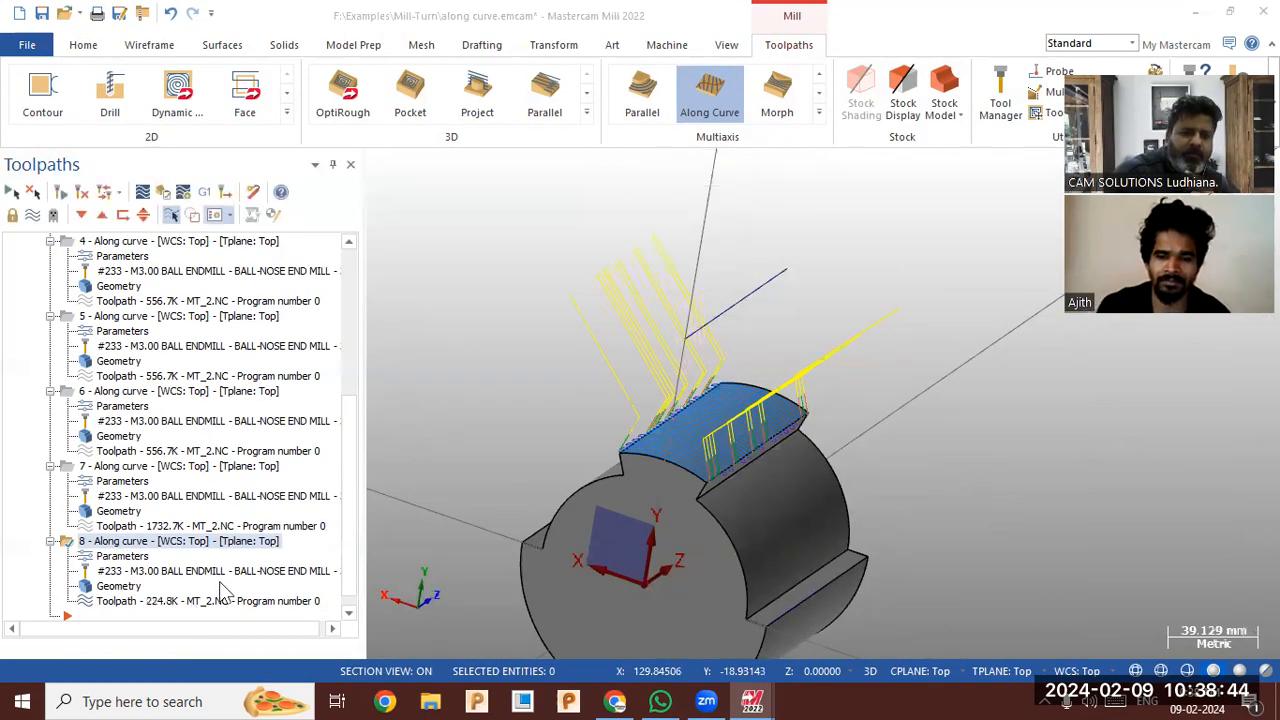
Backplot the 4 Axis toolpath, check the rotary axis simulation option, examine the tool motion, and close the backplot
key(alt+t)
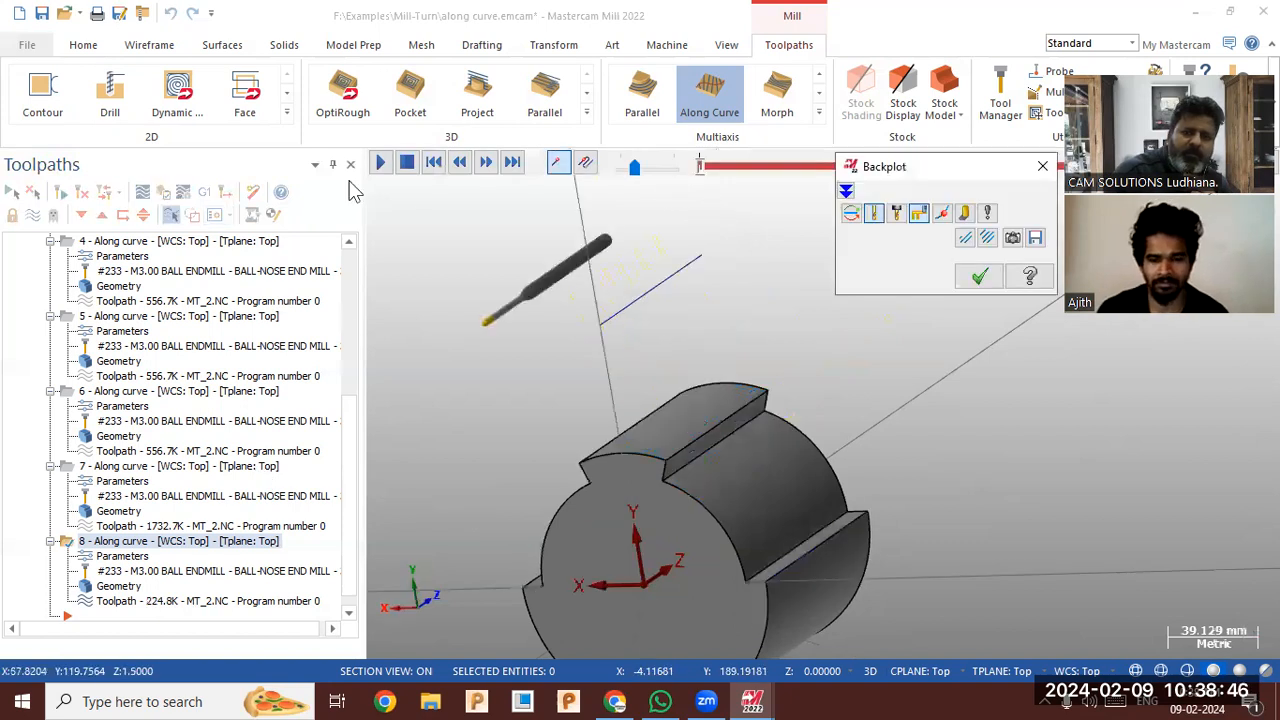
click(380, 163)
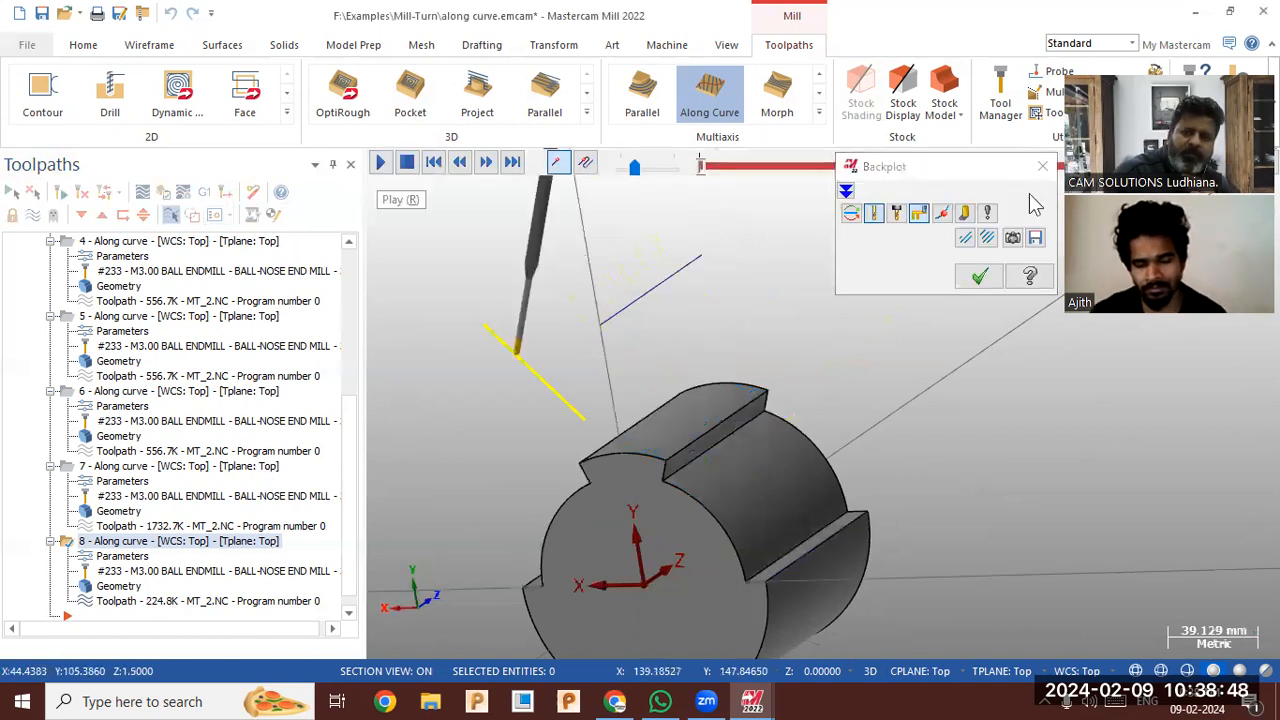
click(986, 213)
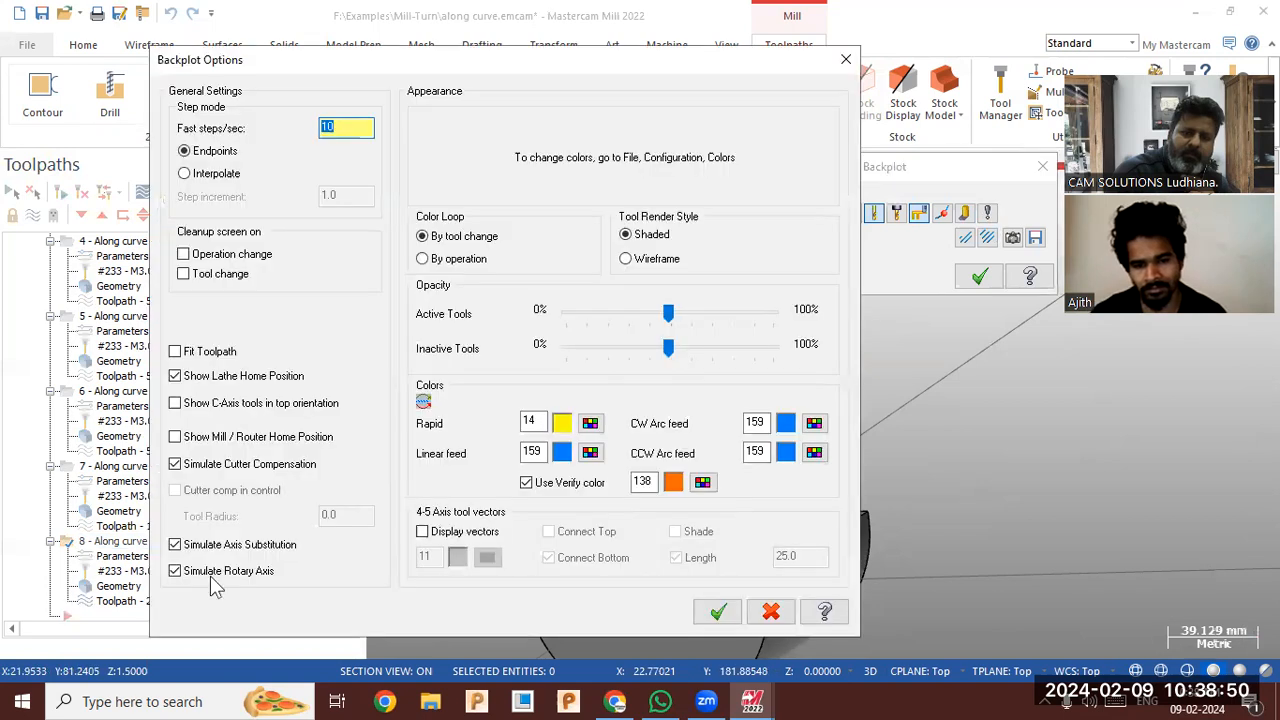
click(712, 610)
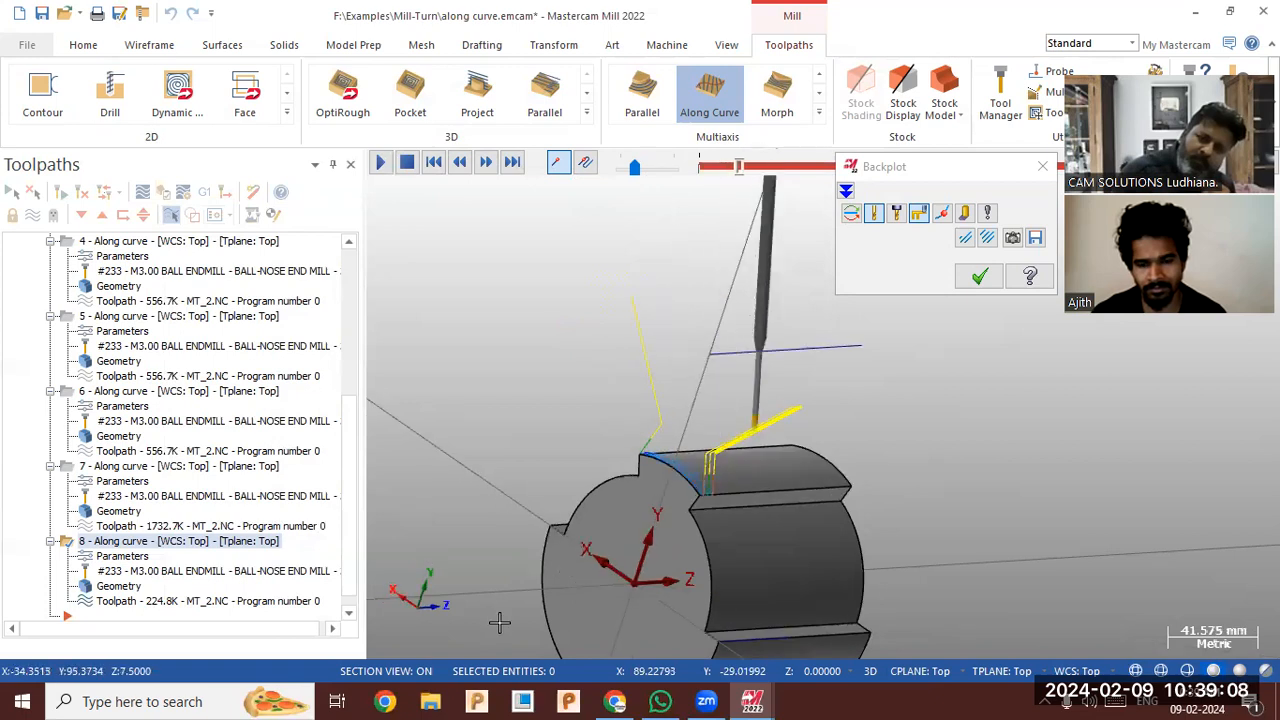
key(Escape)
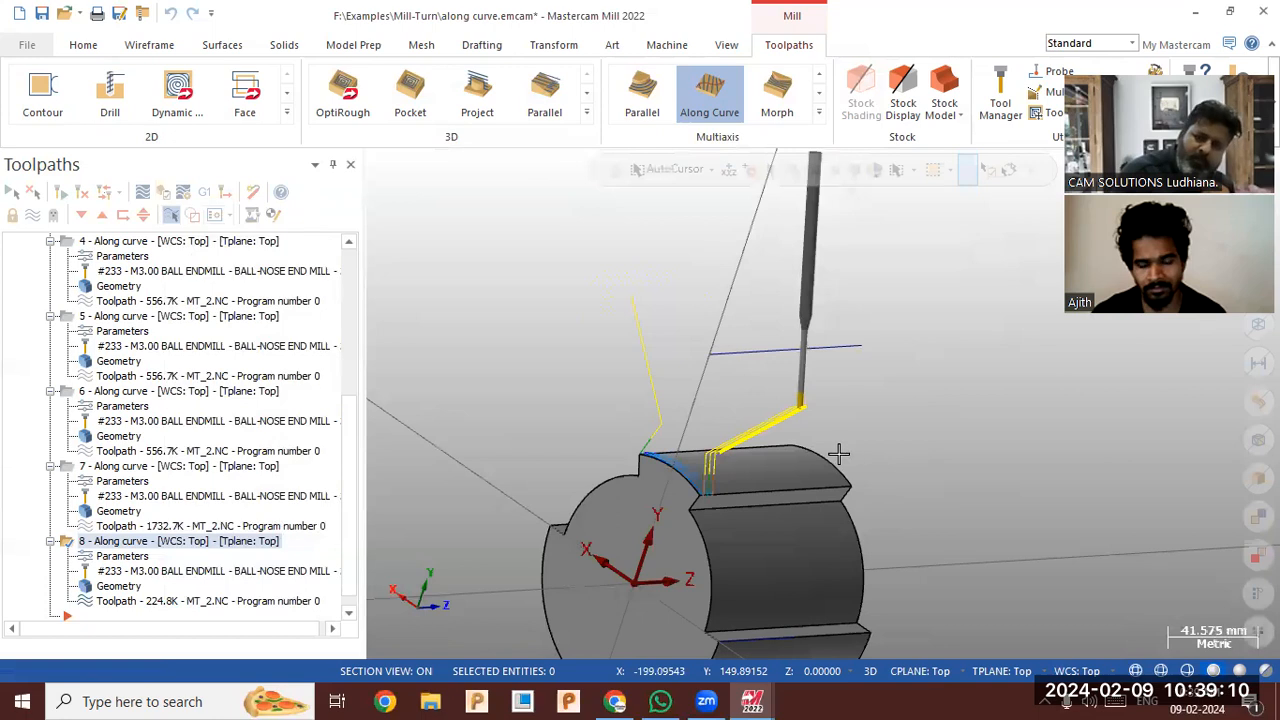
Change the last Along Curve toolpath's tool axis control to Fixed angle to axis
mouse_move(764, 559)
middle_down()
mouse_move(751, 566)
mouse_move(801, 547)
mouse_move(858, 550)
mouse_move(856, 606)
mouse_move(850, 466)
mouse_move(868, 491)
mouse_move(838, 540)
mouse_move(813, 505)
middle_up()
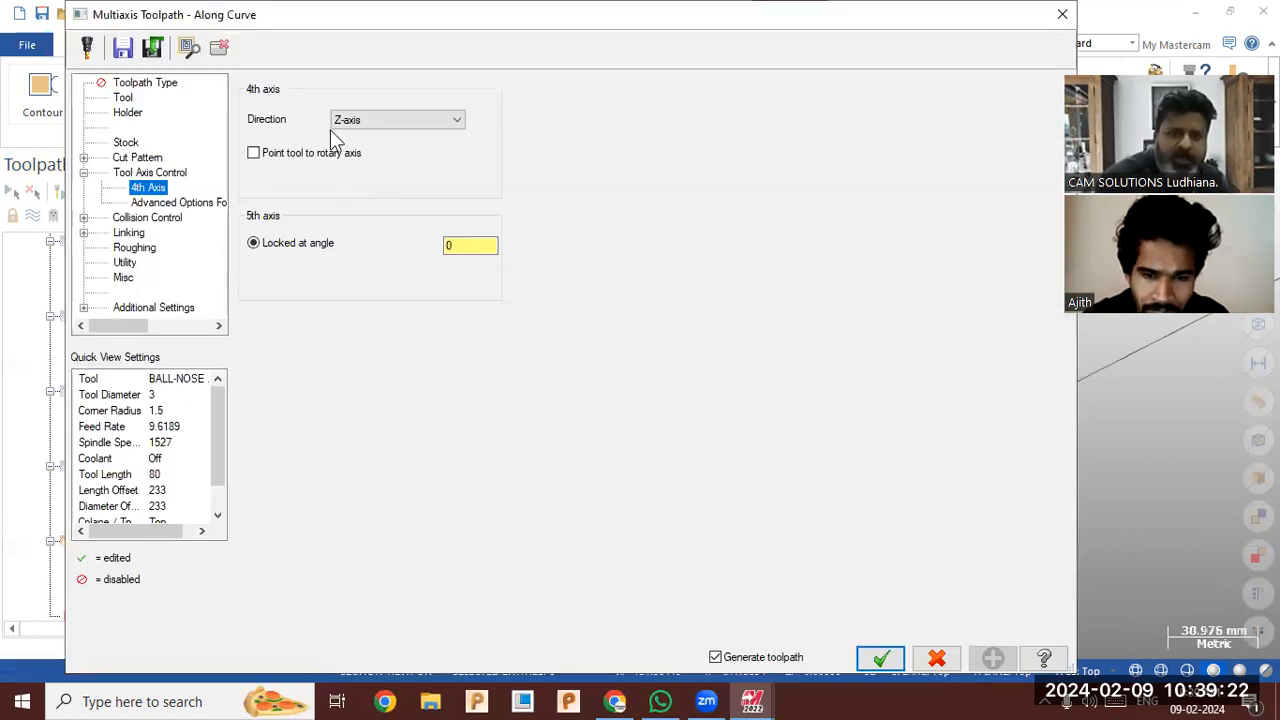
click(158, 162)
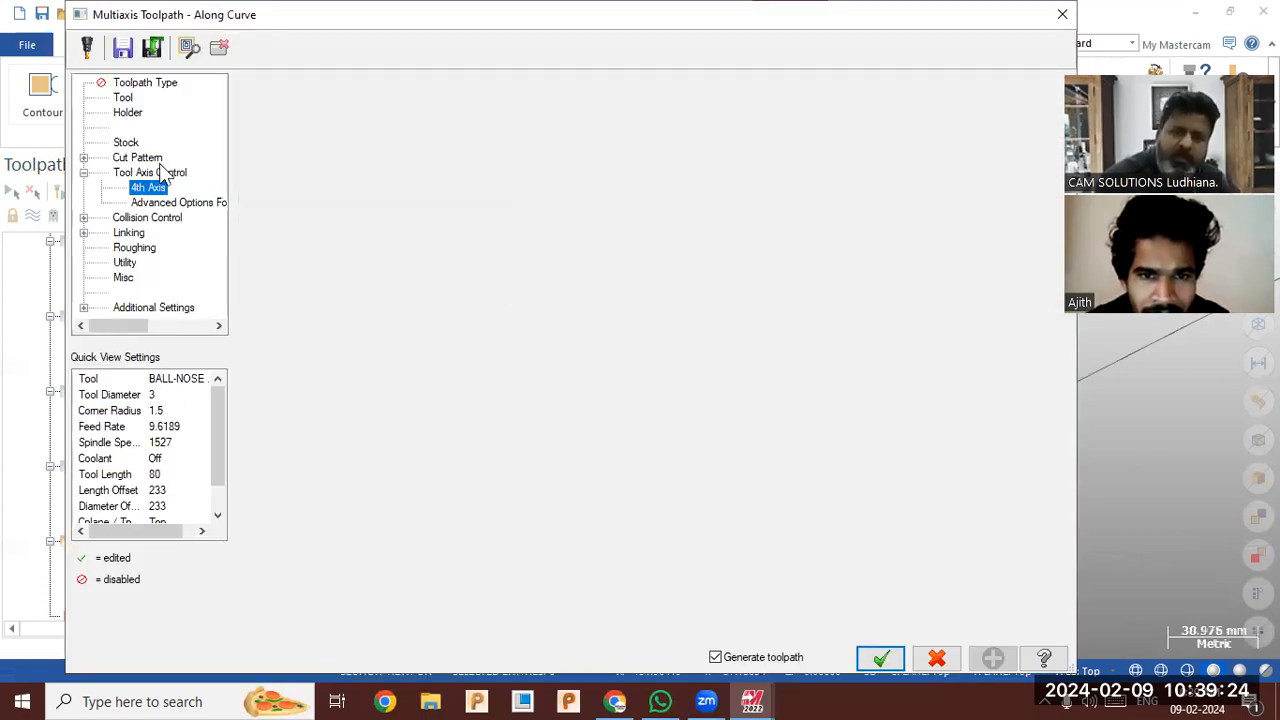
click(172, 174)
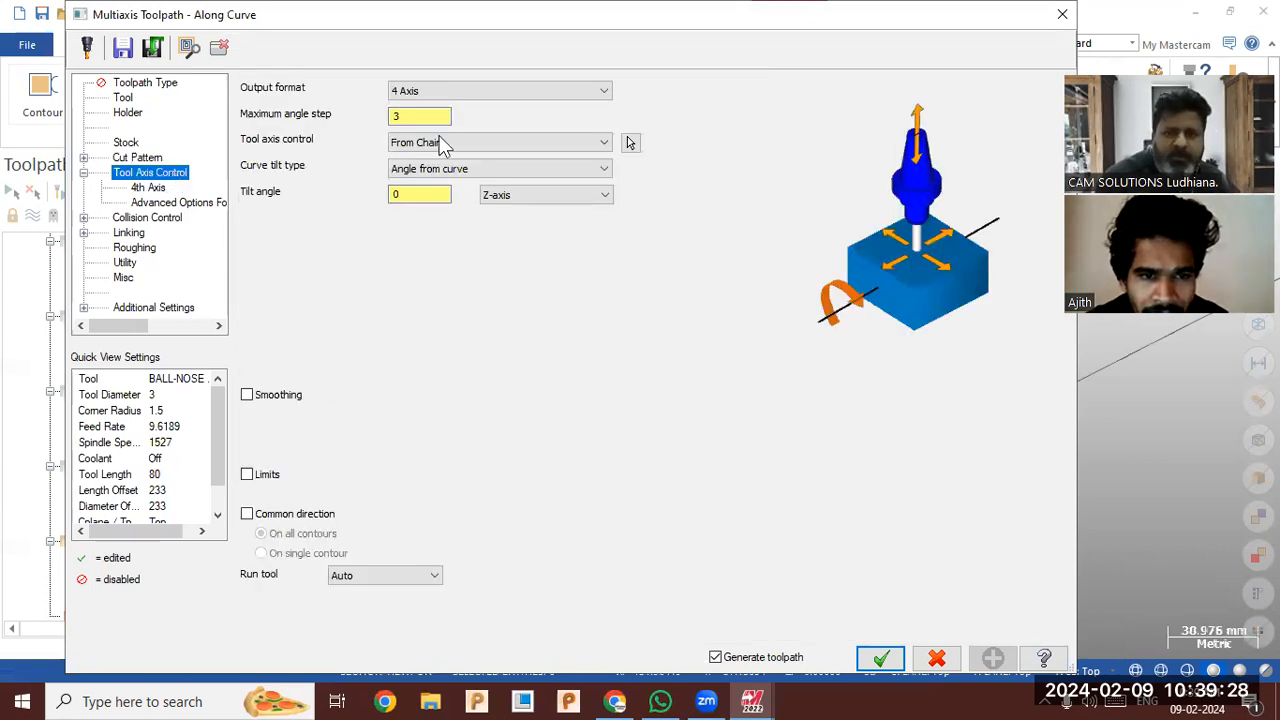
click(444, 143)
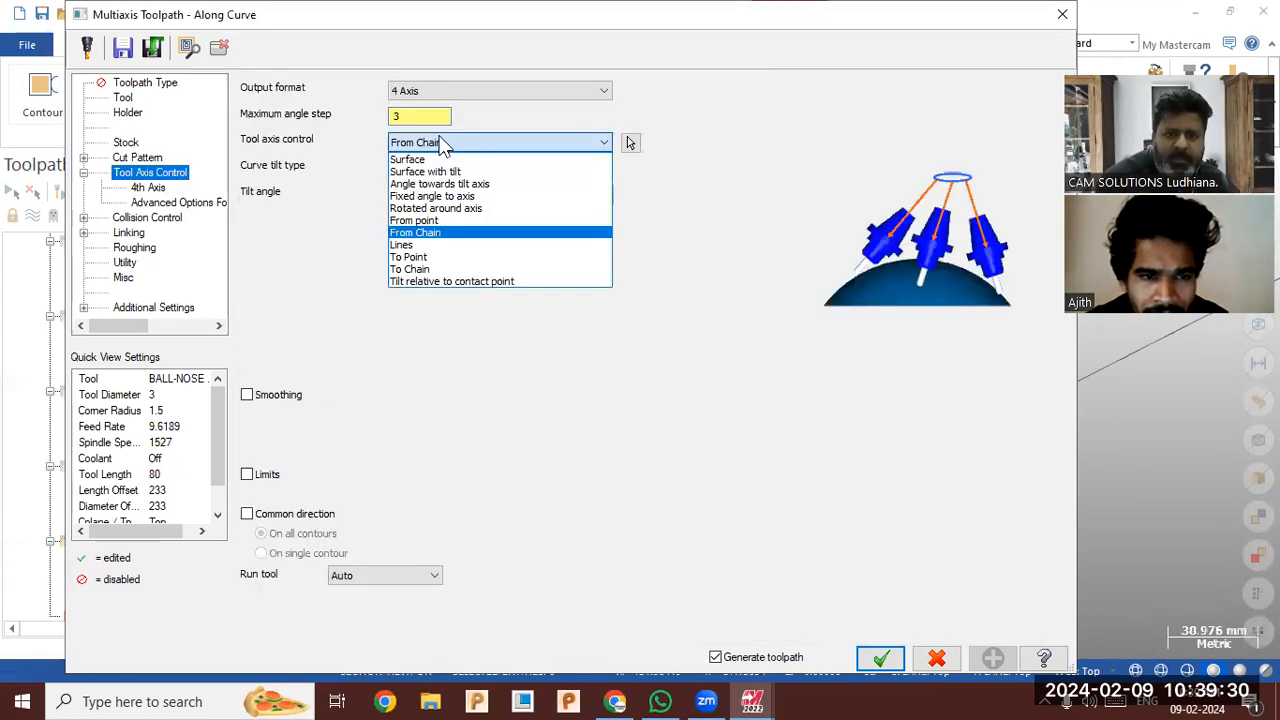
click(455, 197)
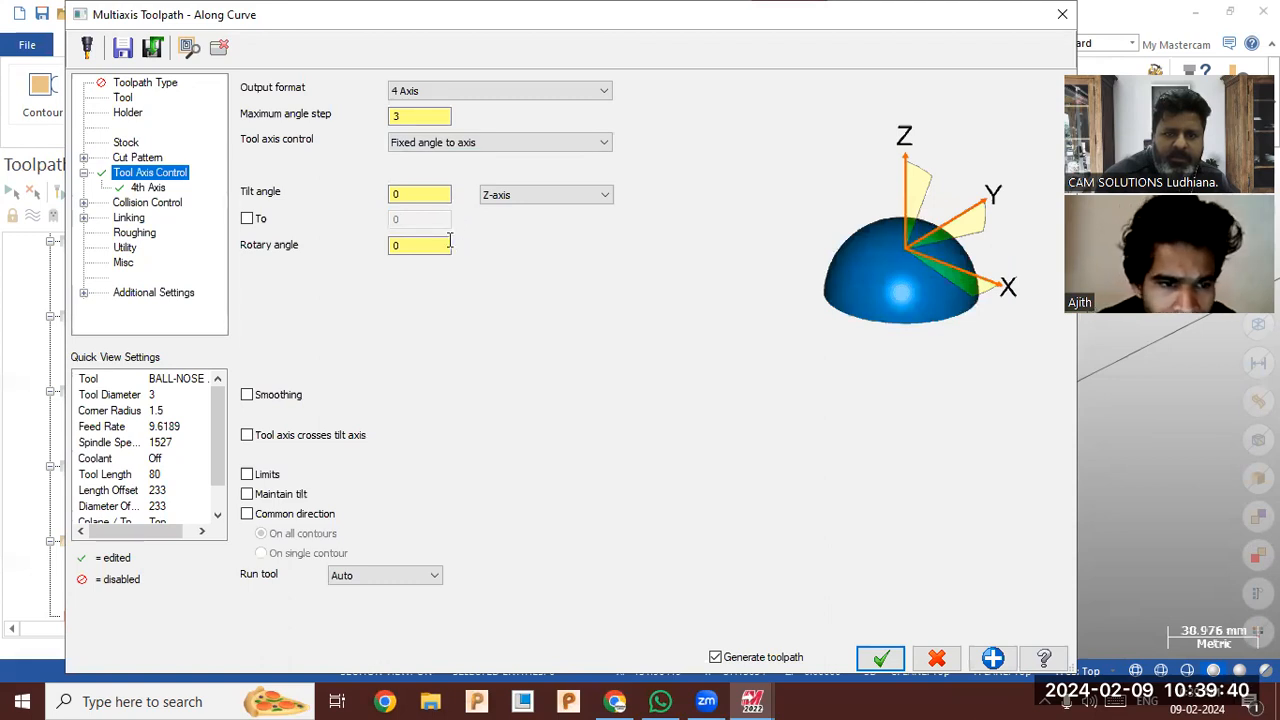
Regenerate the Fixed angle to axis toolpath and backplot it at an adjusted playback speed to examine the tool's orientation
click(875, 662)
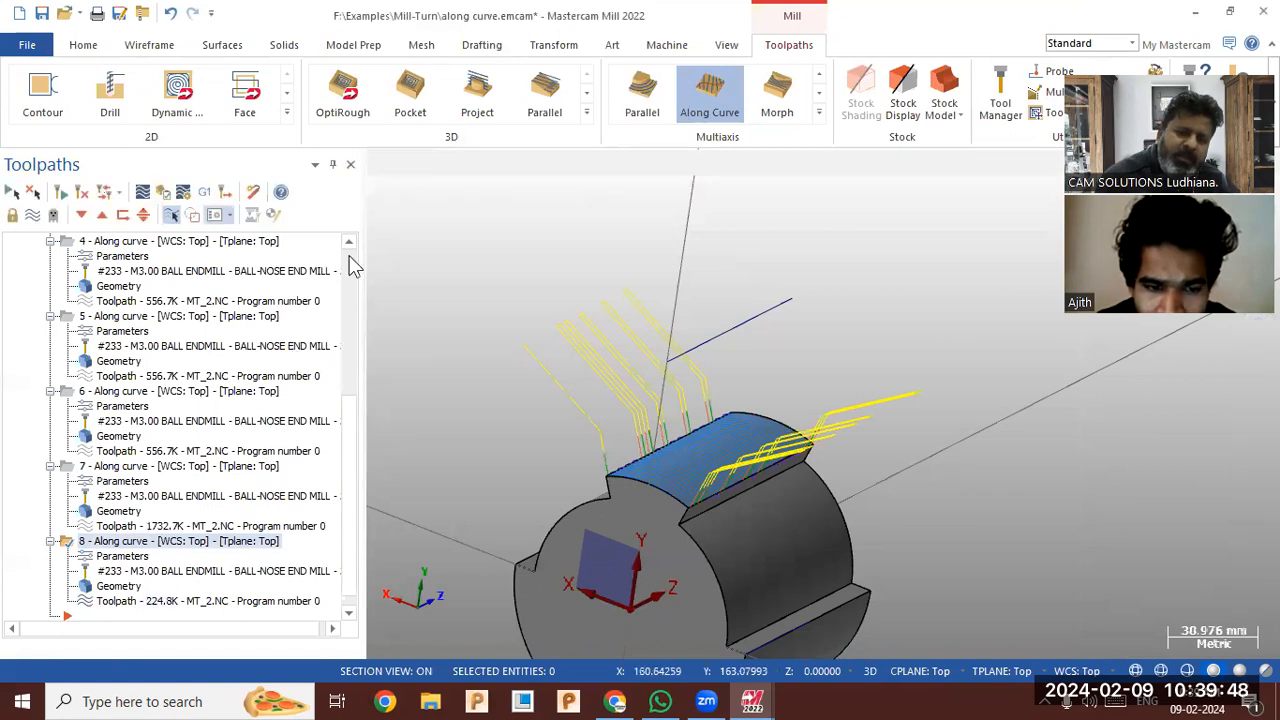
click(383, 161)
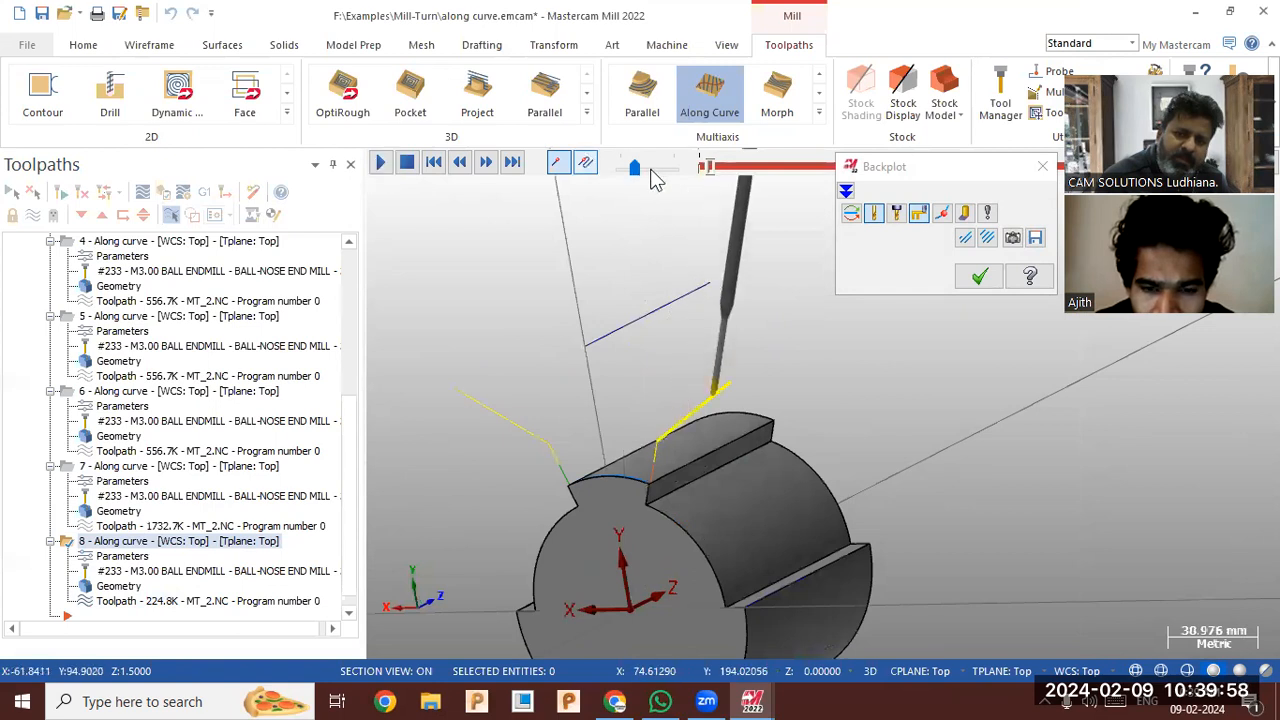
drag(636, 170, 643, 172)
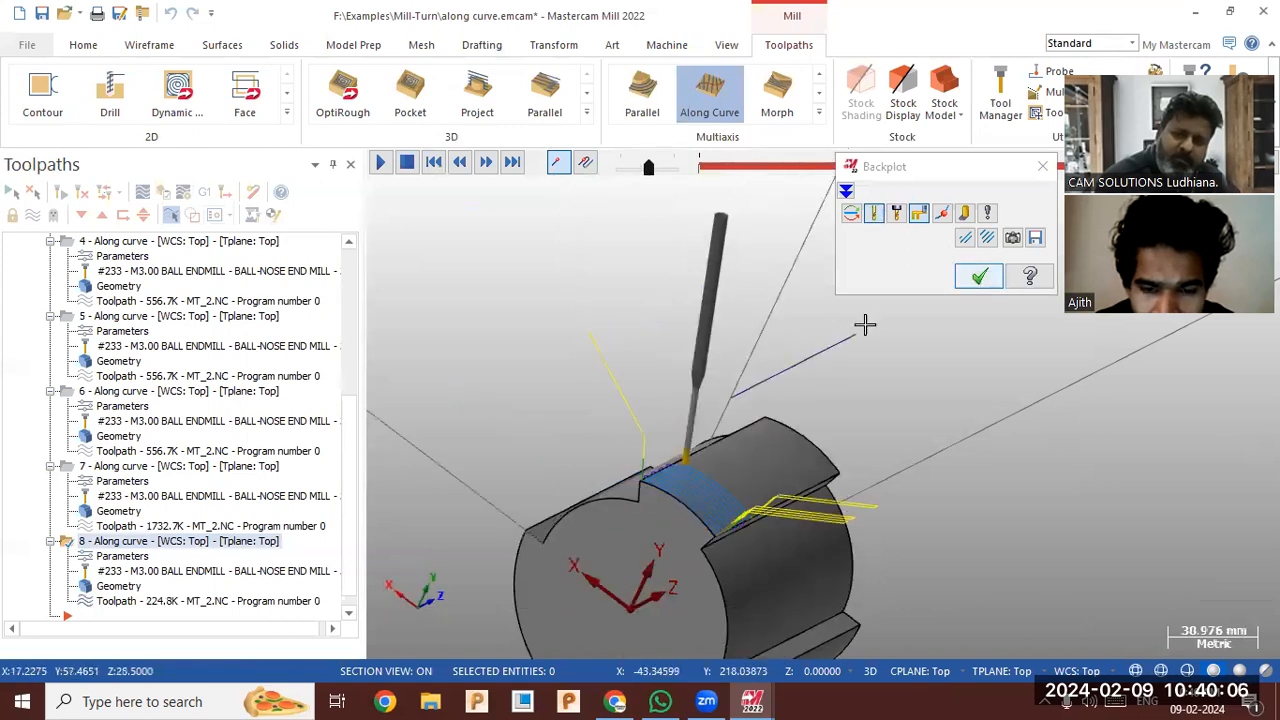
middle_drag(806, 420, 791, 446)
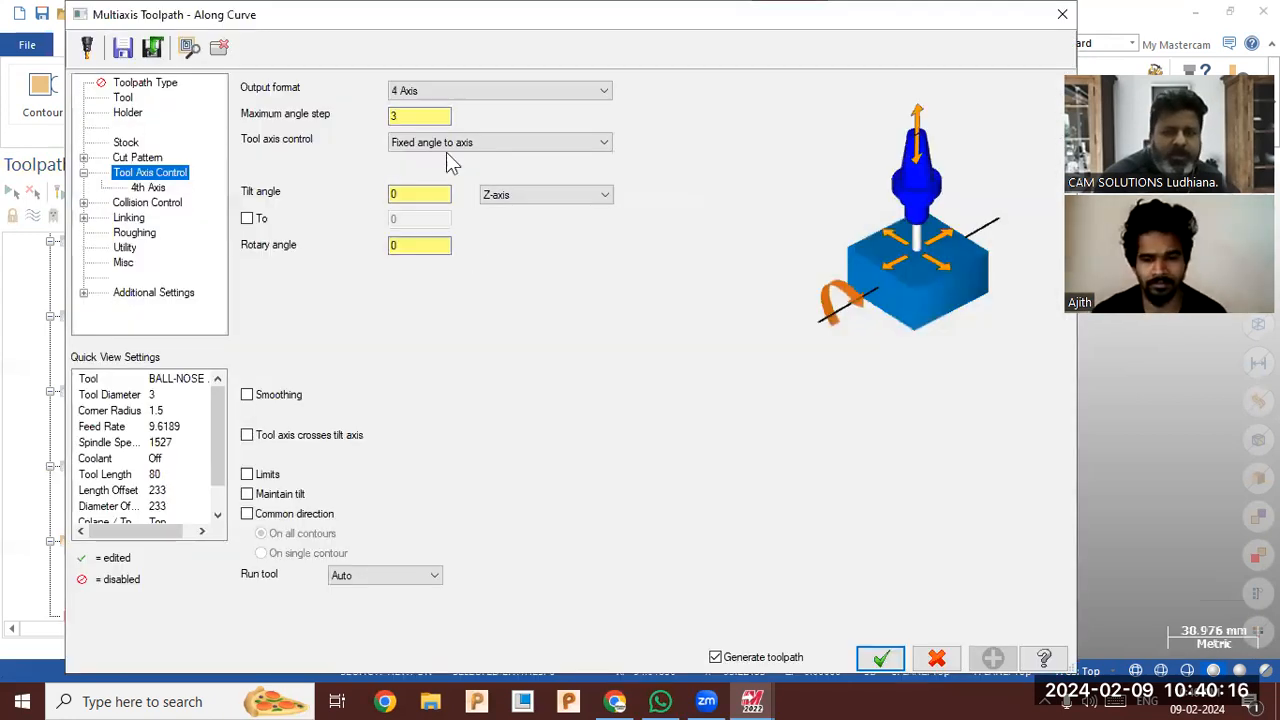
Set the last Along Curve toolpath's tool axis control to Surface and regenerate it
click(450, 144)
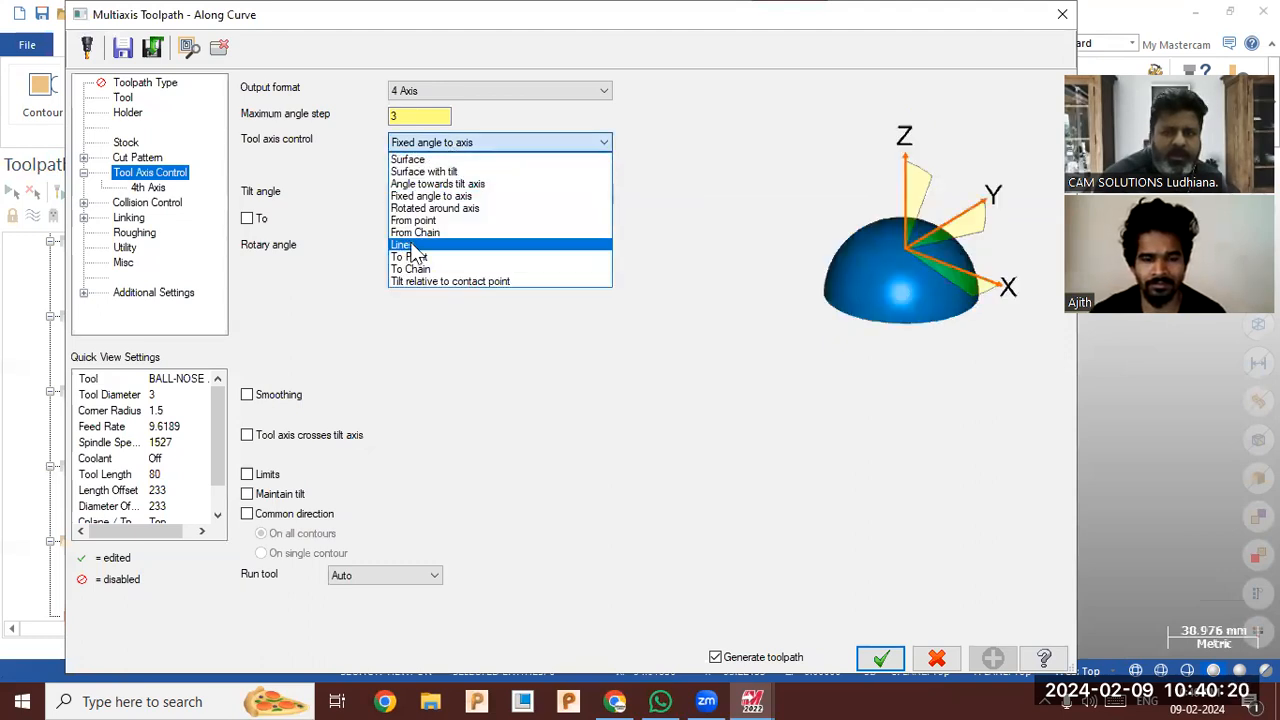
click(411, 246)
click(450, 147)
click(457, 158)
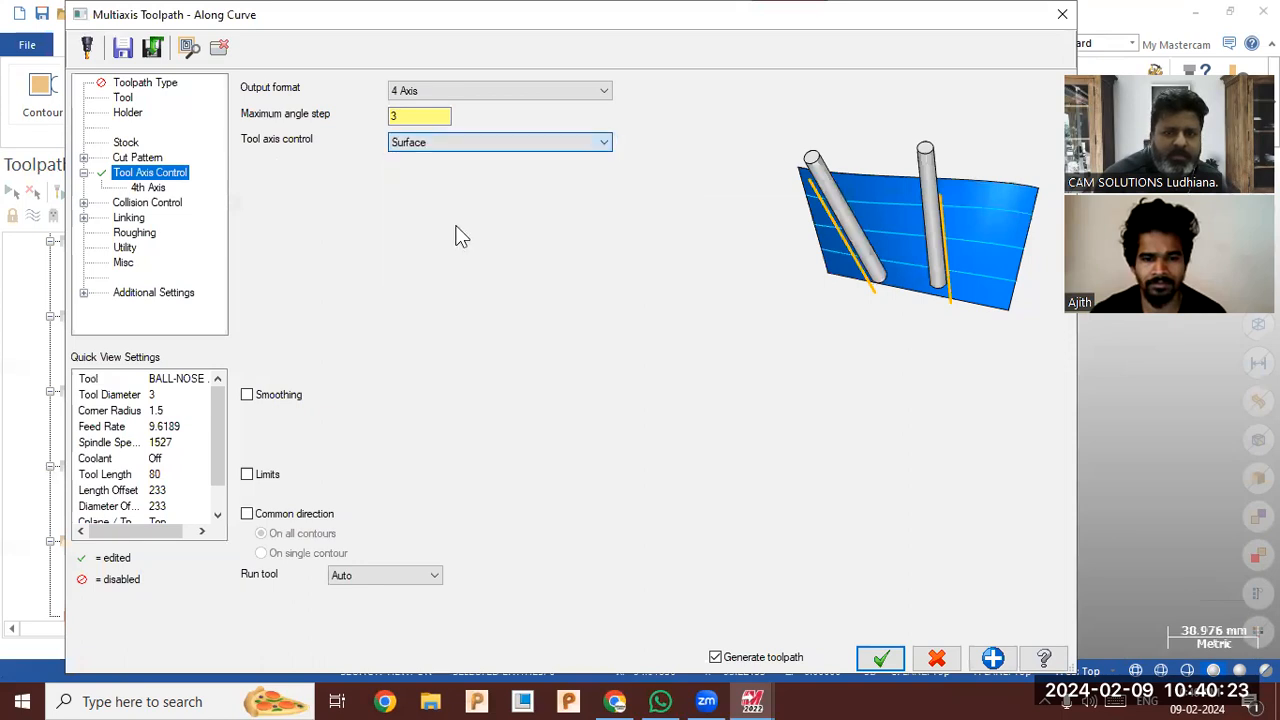
click(880, 657)
middle_drag(688, 555, 680, 512)
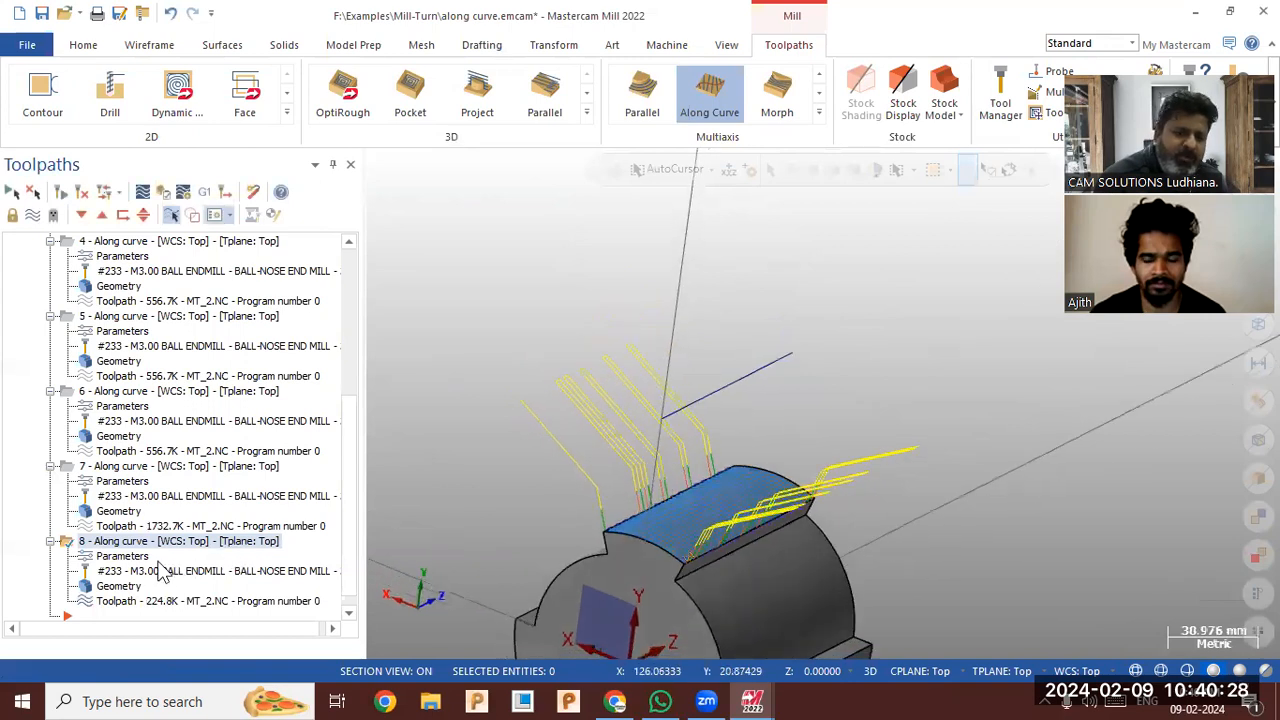
Set the toolpath's default links for both small gaps and large gaps to Follow surfaces, and regenerate it
click(122, 558)
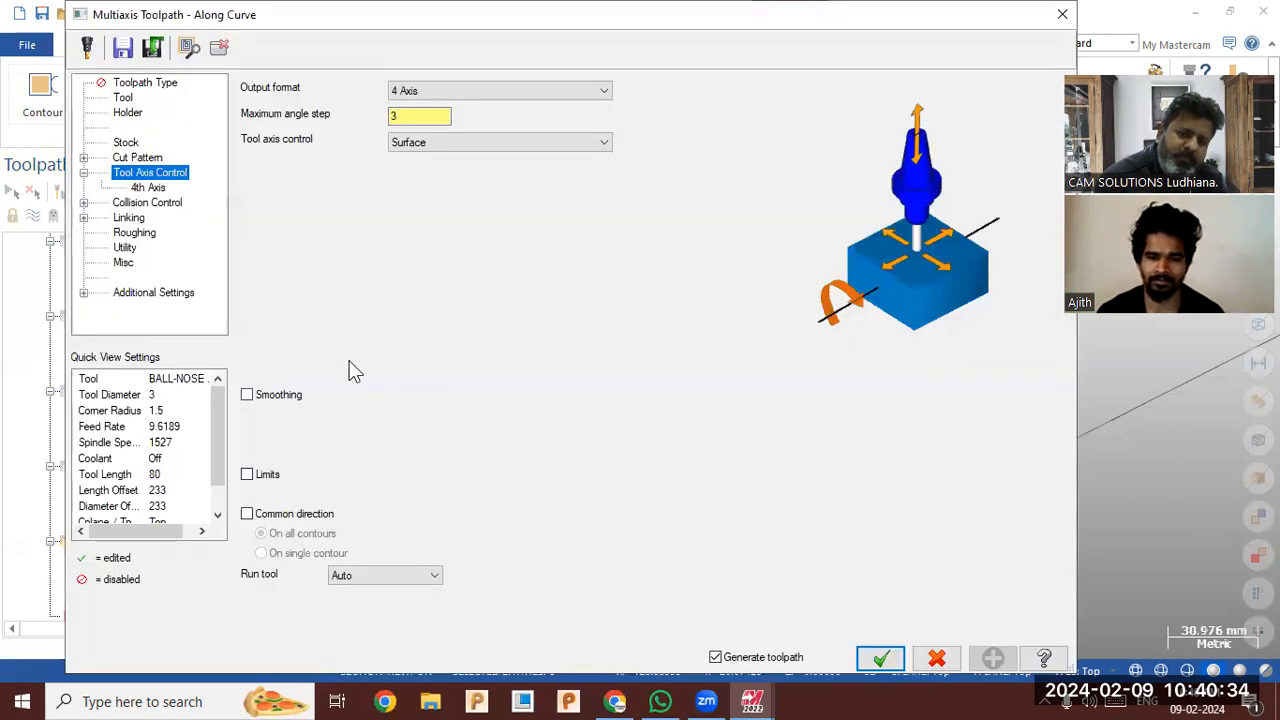
click(128, 218)
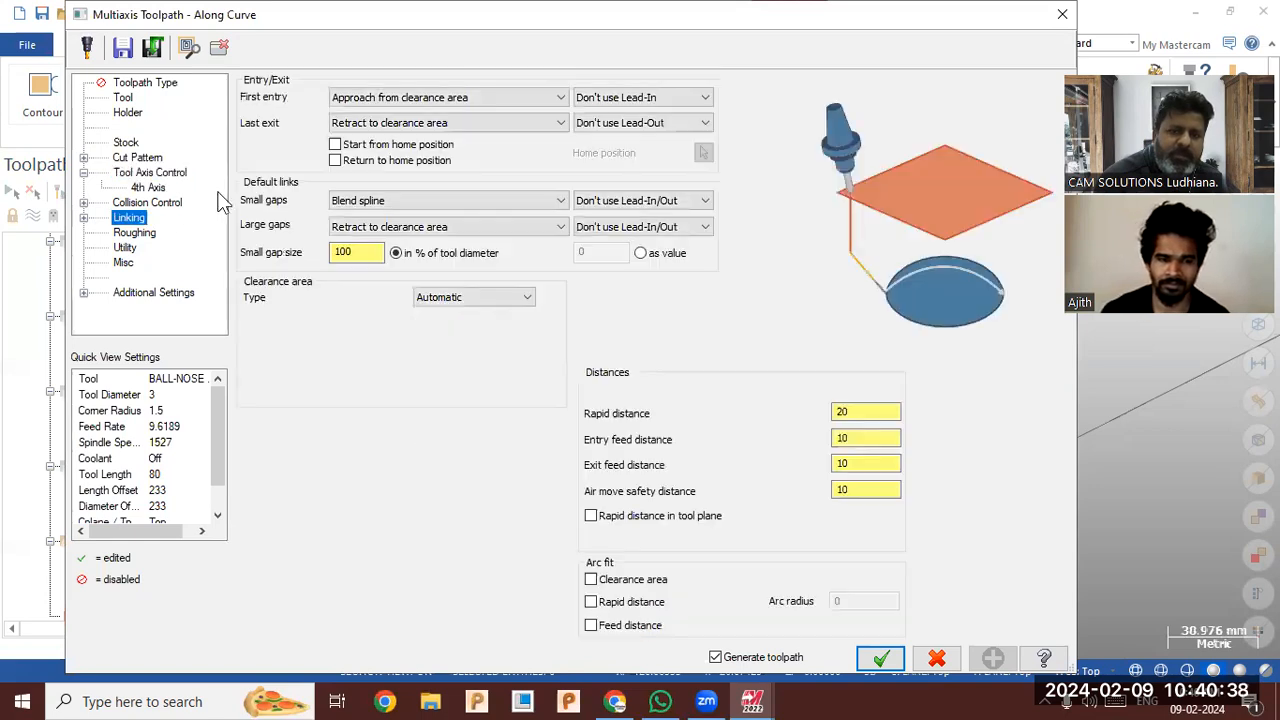
click(362, 201)
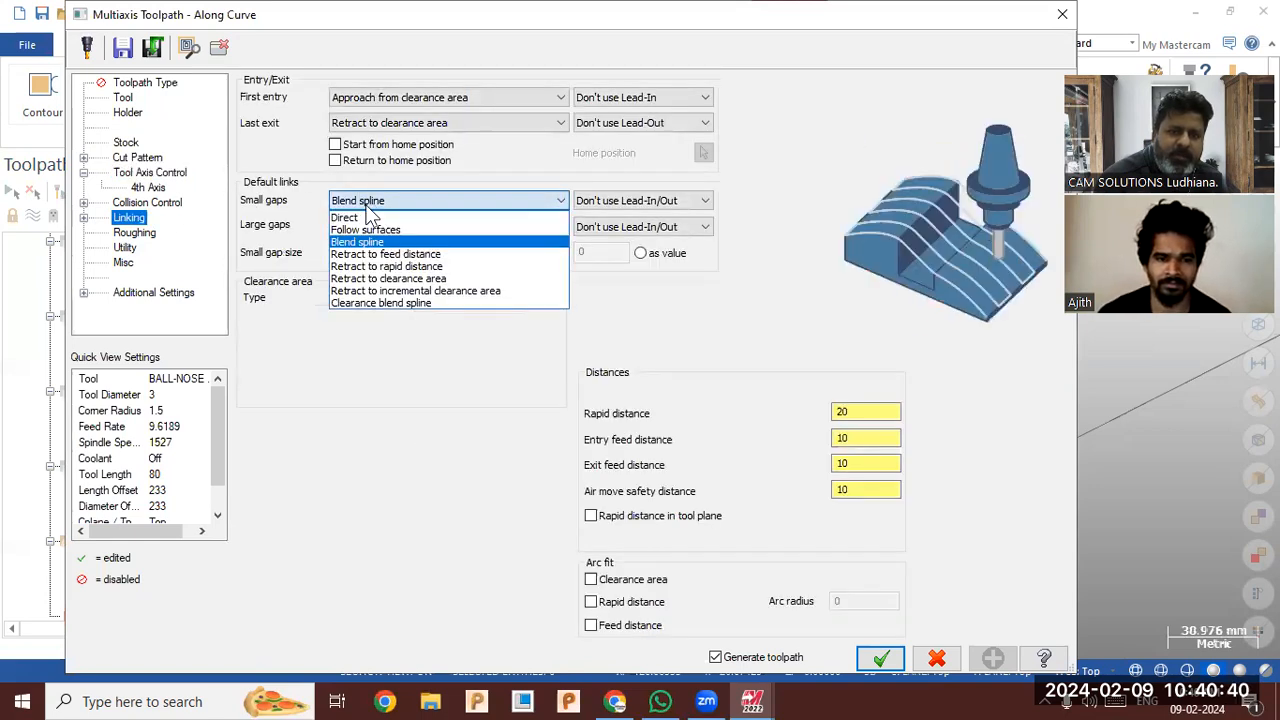
click(380, 230)
click(385, 230)
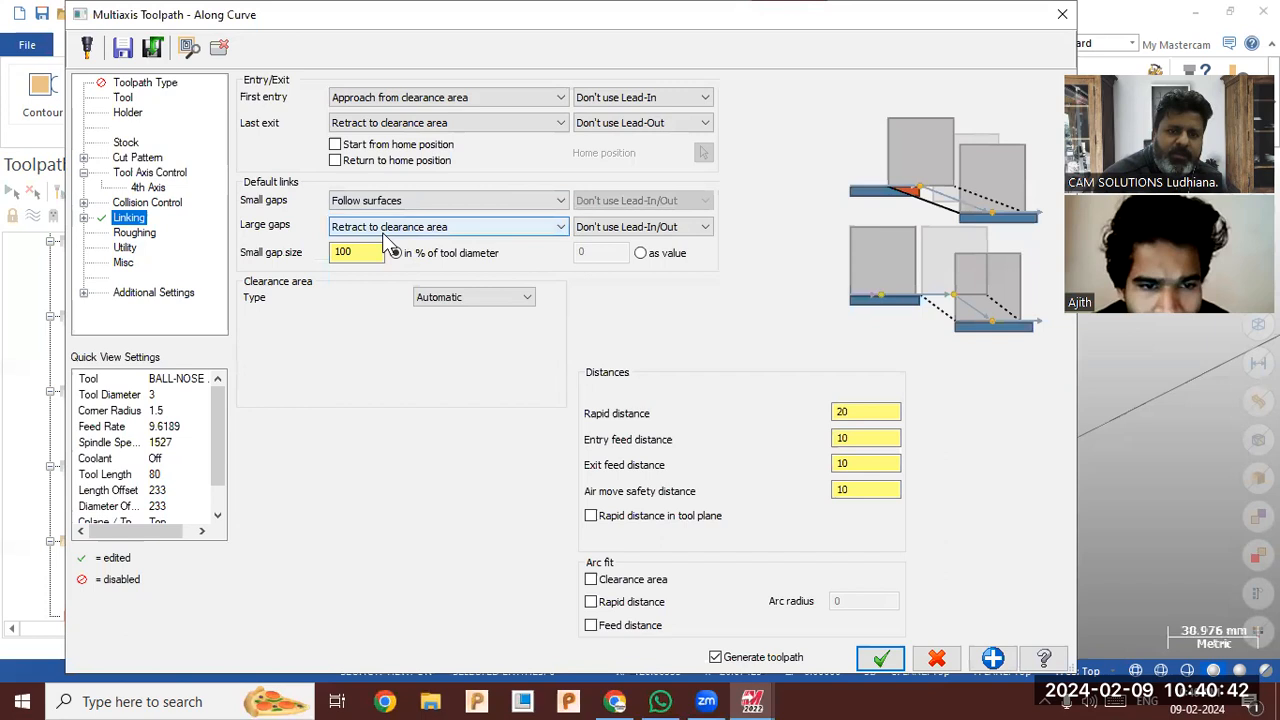
click(388, 258)
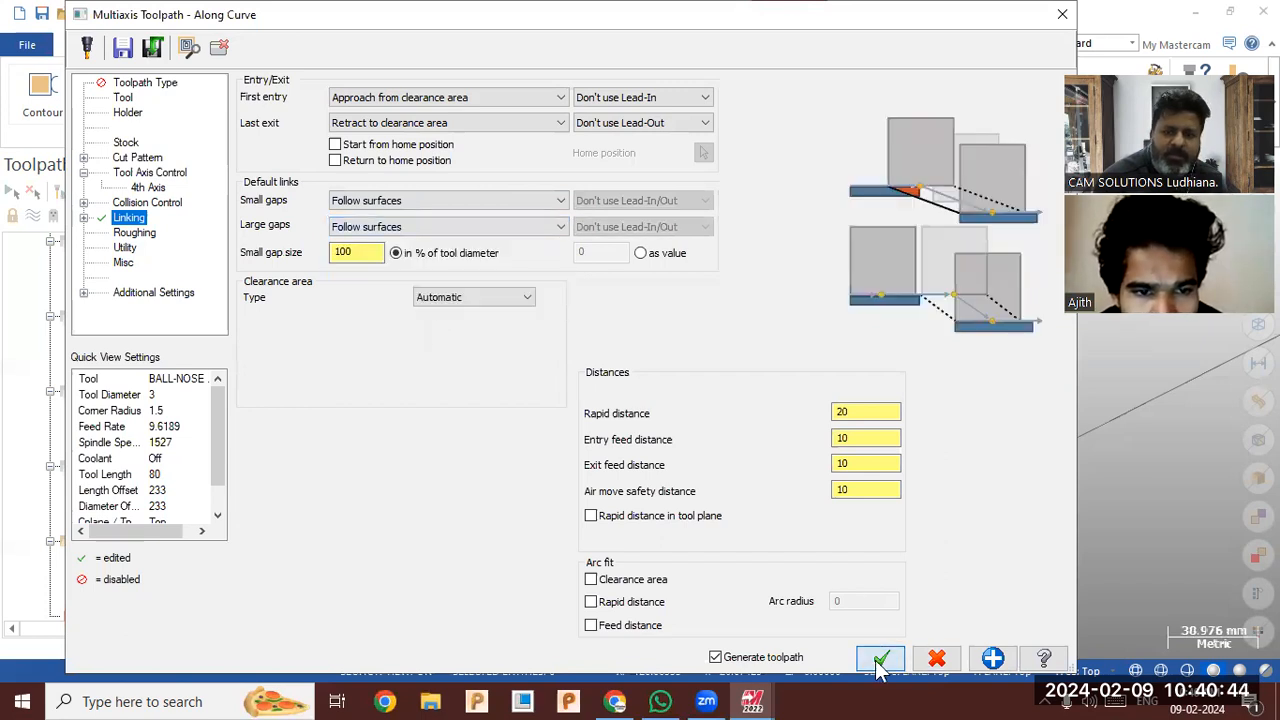
click(878, 658)
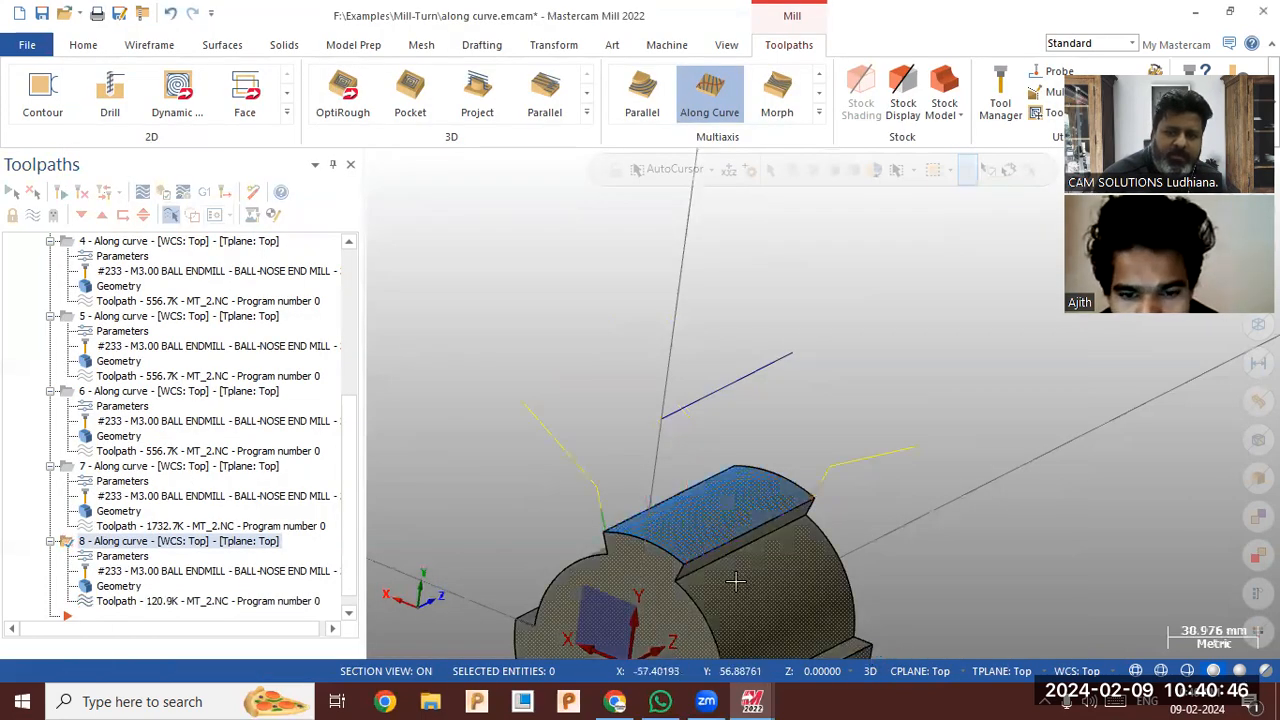
Backplot the regenerated toolpath to examine the links between passes on the key's outer face, and close the backplot
middle_drag(735, 612, 617, 601)
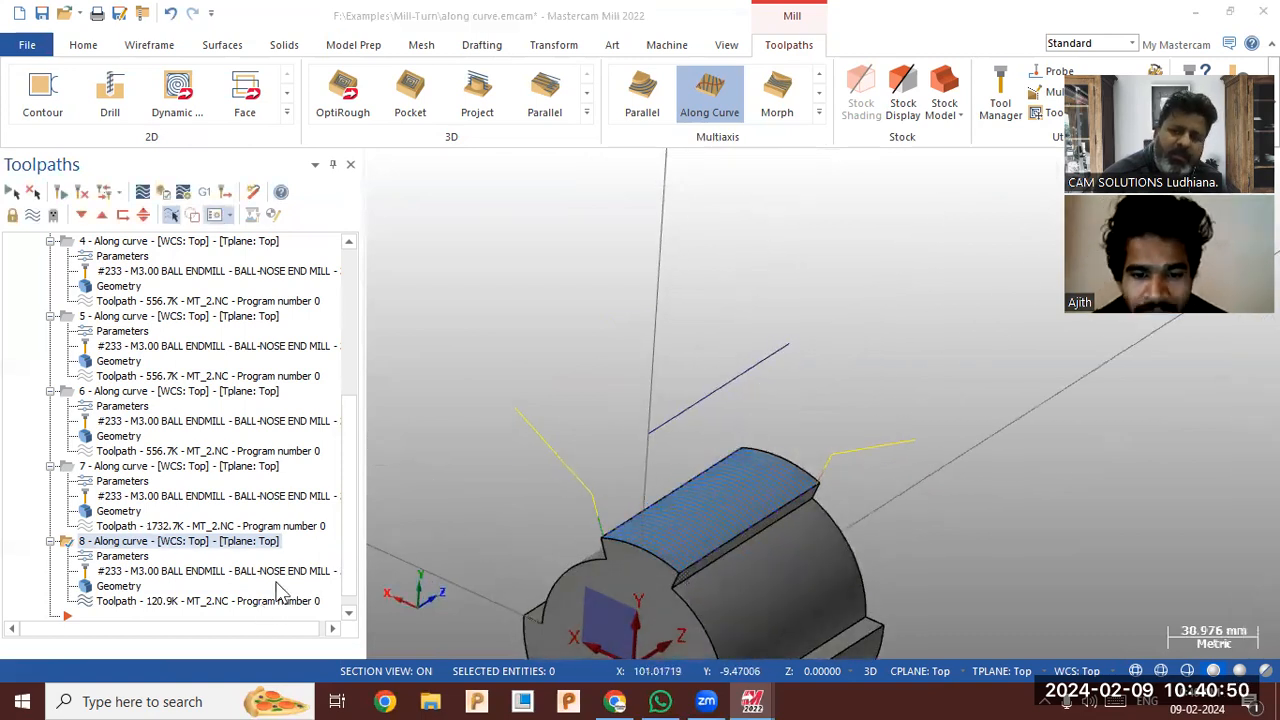
click(376, 165)
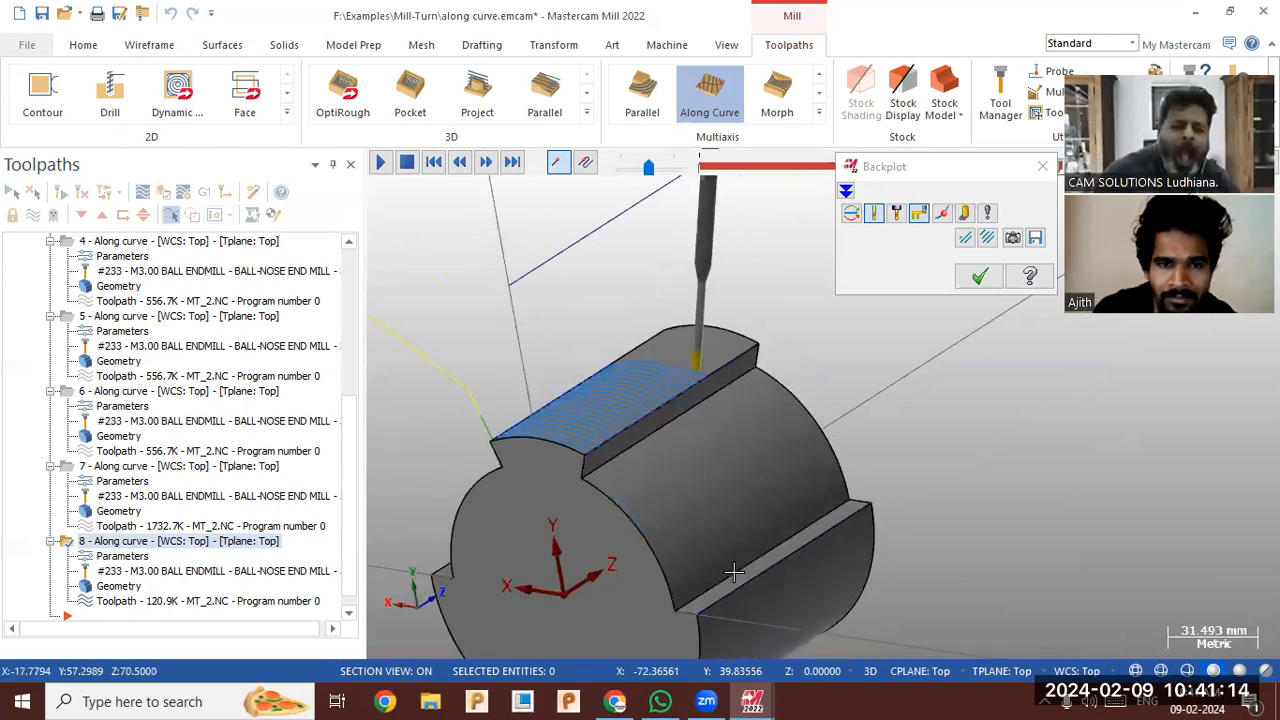
click(978, 283)
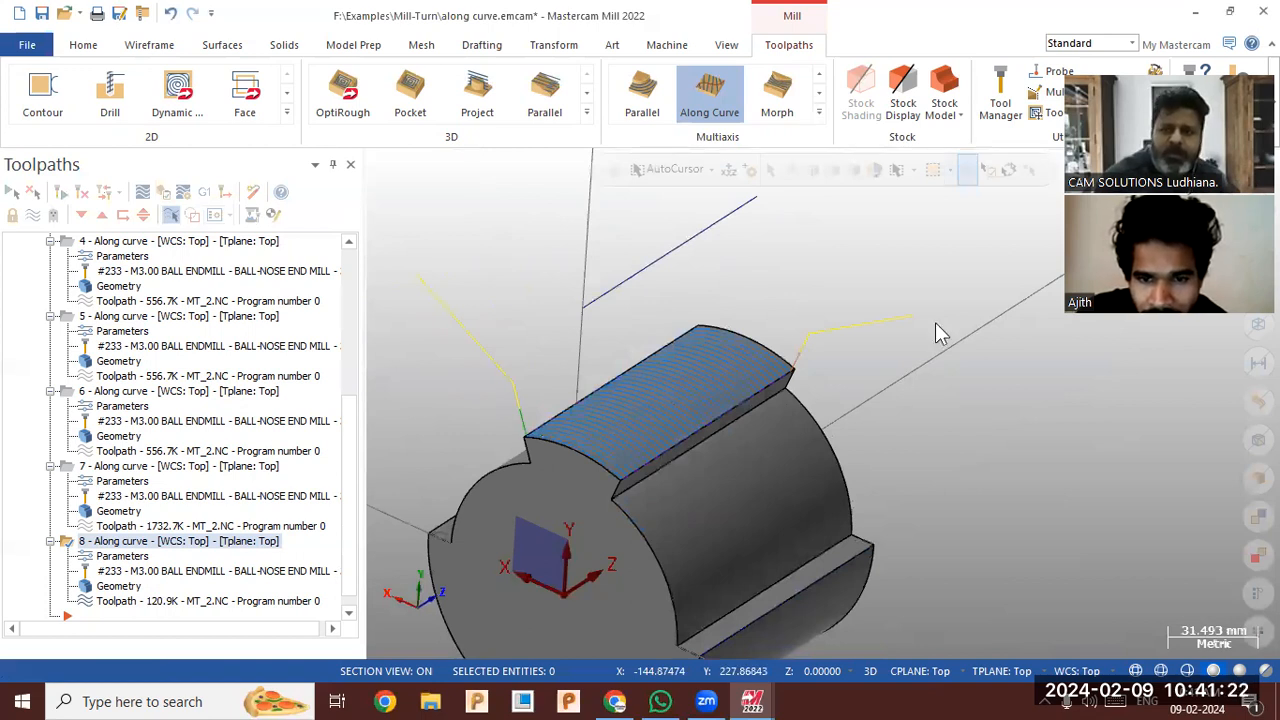
Dock the keyed cylinder's window in a narrow column on the screen's right side, hide its Toolpaths manager, and bring the part into view
key(super+Right)
click(993, 171)
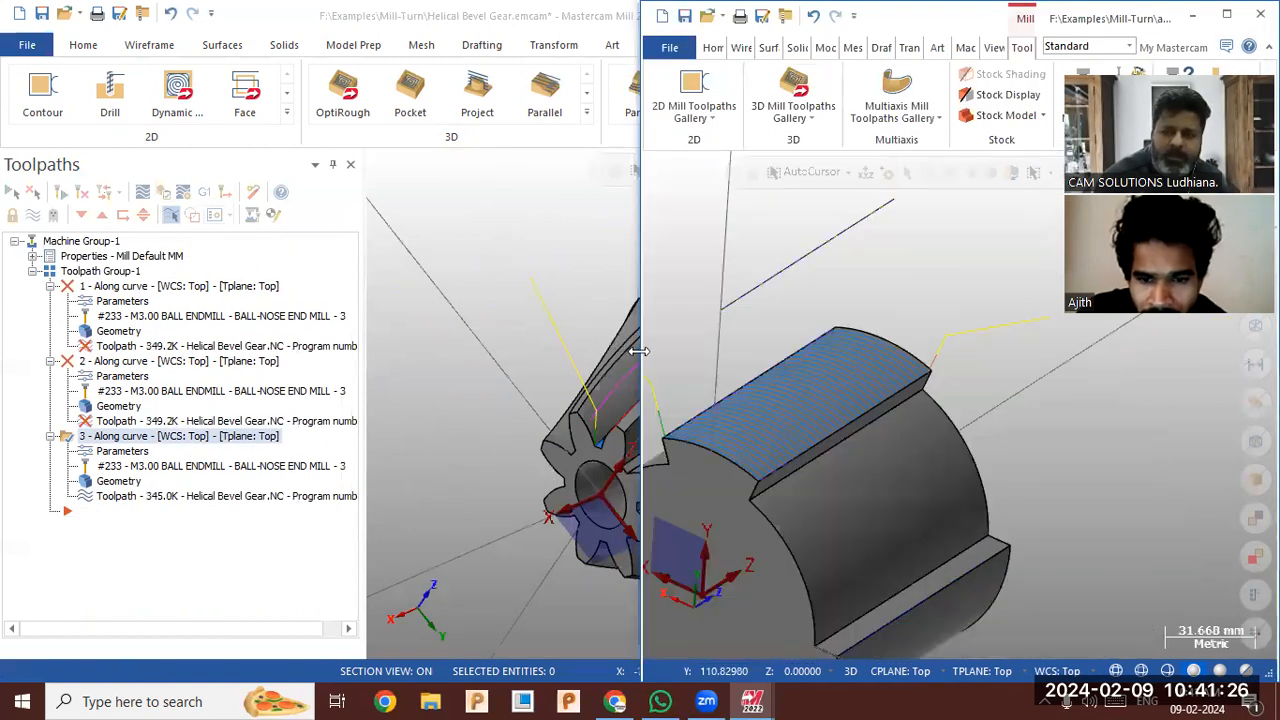
drag(638, 351, 900, 351)
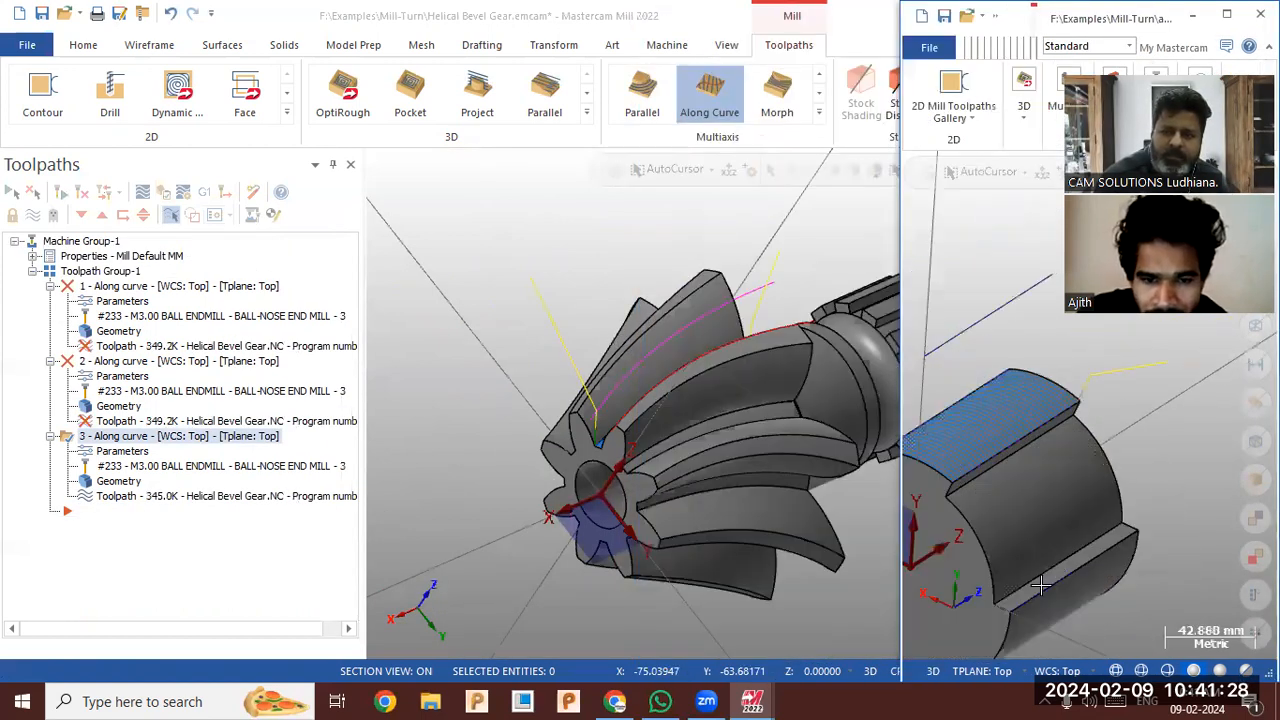
scroll(1040, 585, down, 3)
middle_drag(1152, 580, 1223, 526)
scroll(997, 530, up, 1)
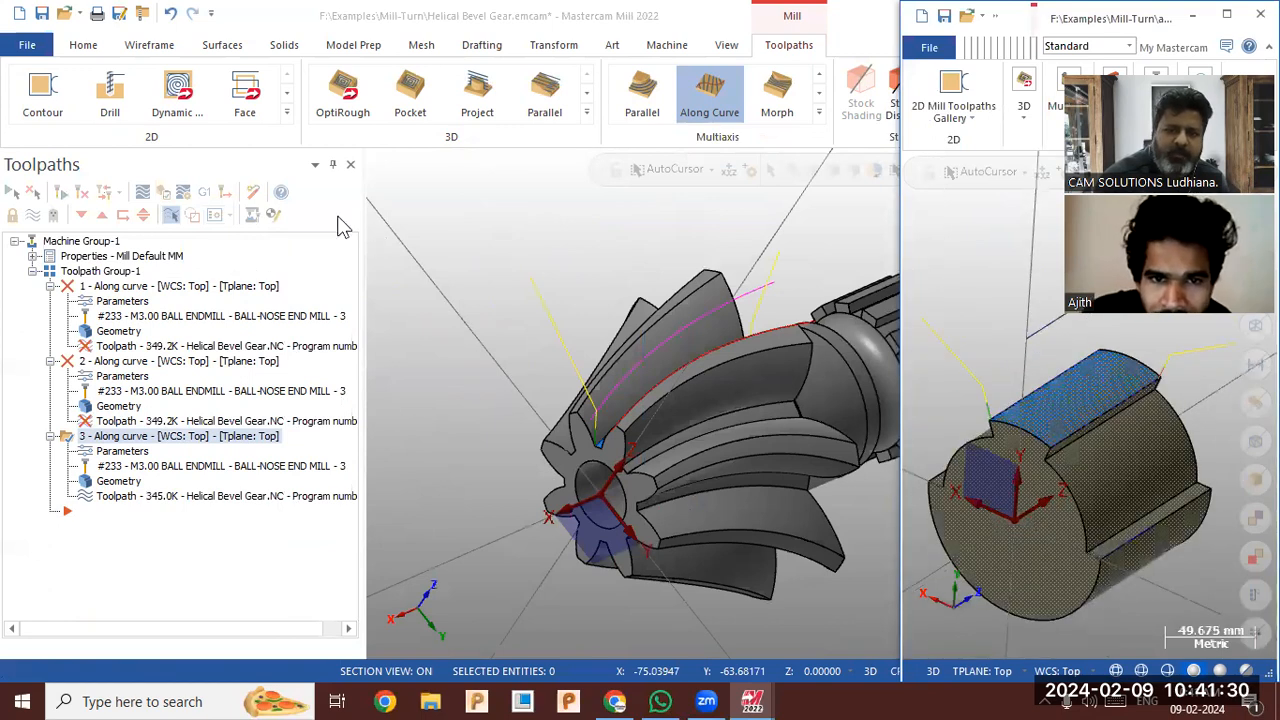
Float the helical bevel gear window and dock the along curve part's window in a narrow left column, hiding both Toolpaths managers
click(346, 165)
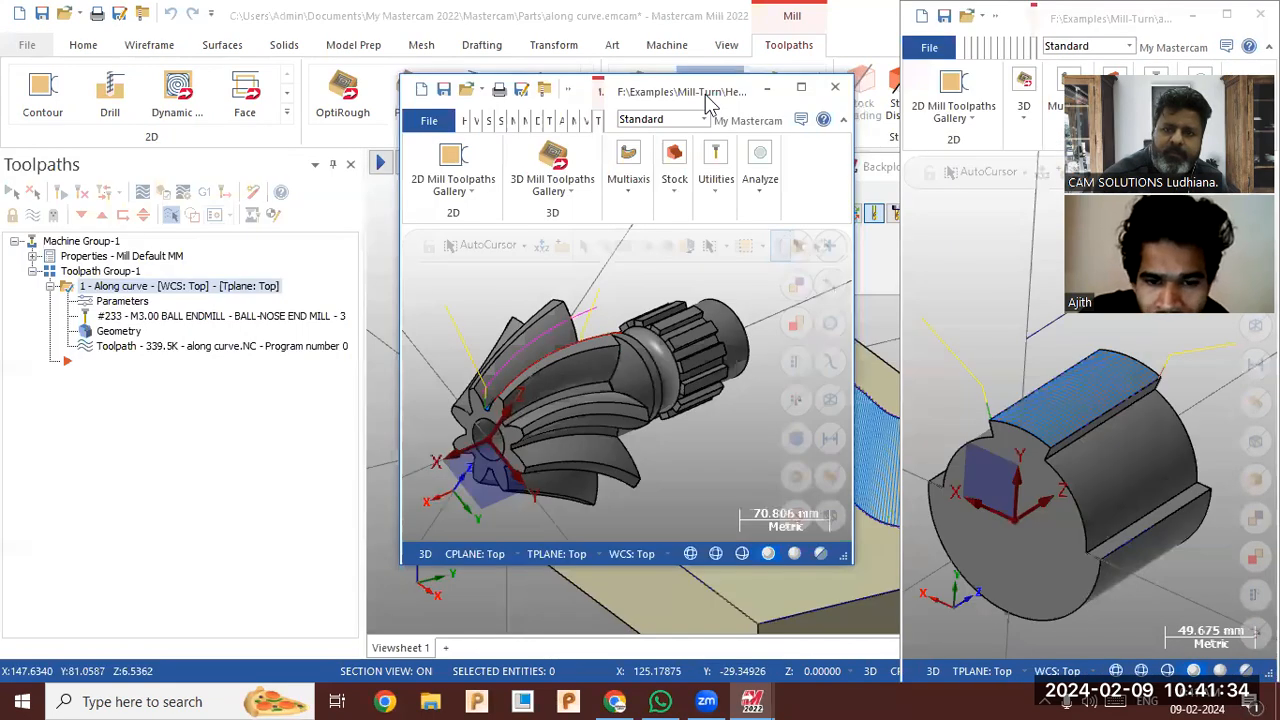
drag(706, 100, 843, 155)
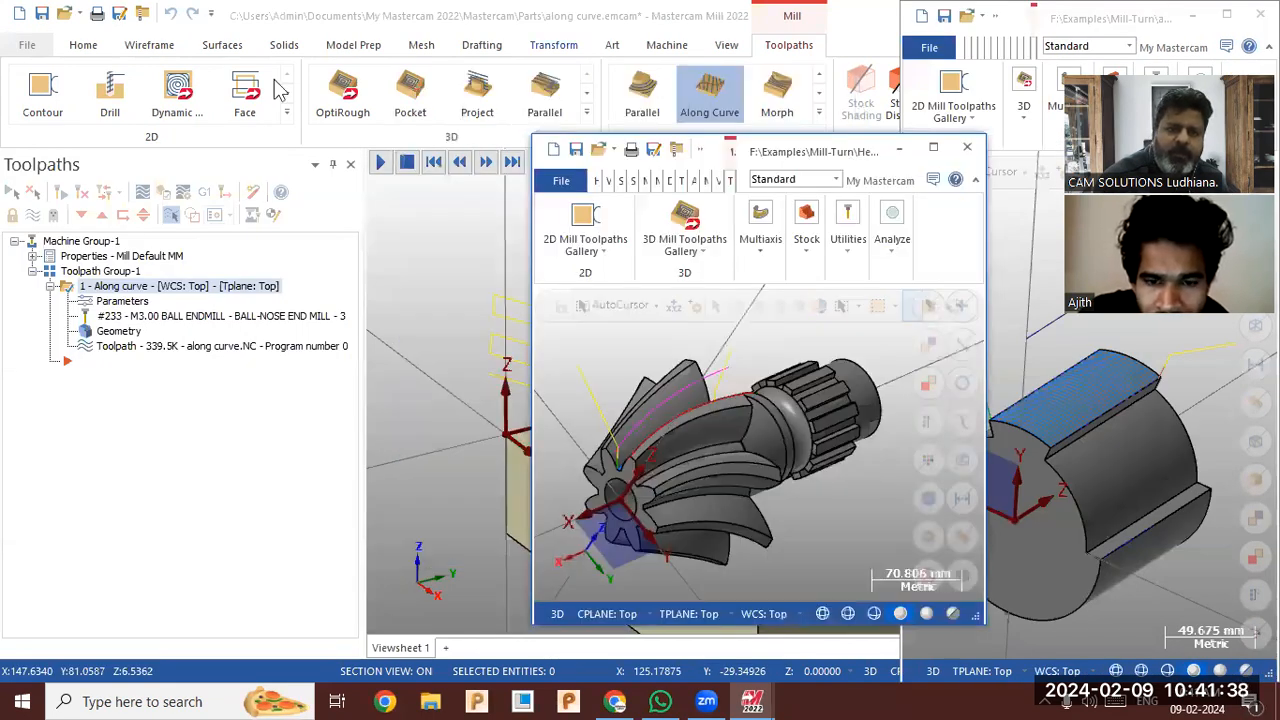
double_click(690, 16)
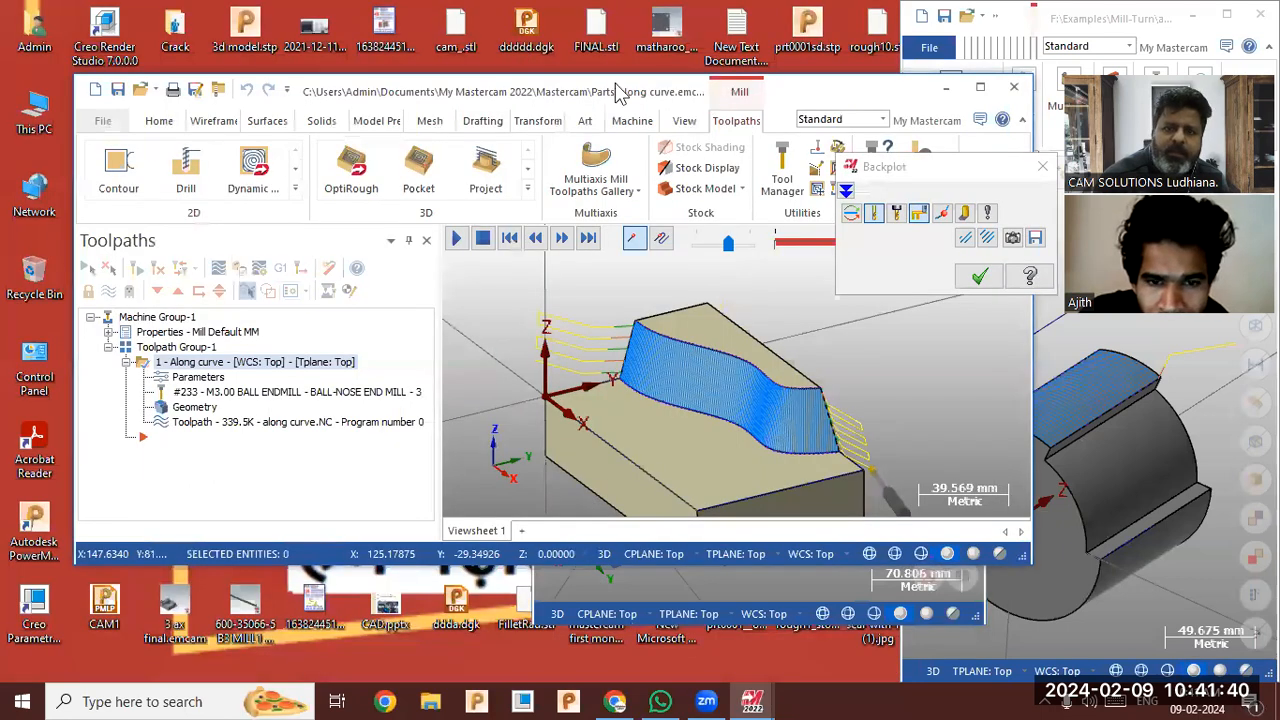
drag(616, 85, 2, 203)
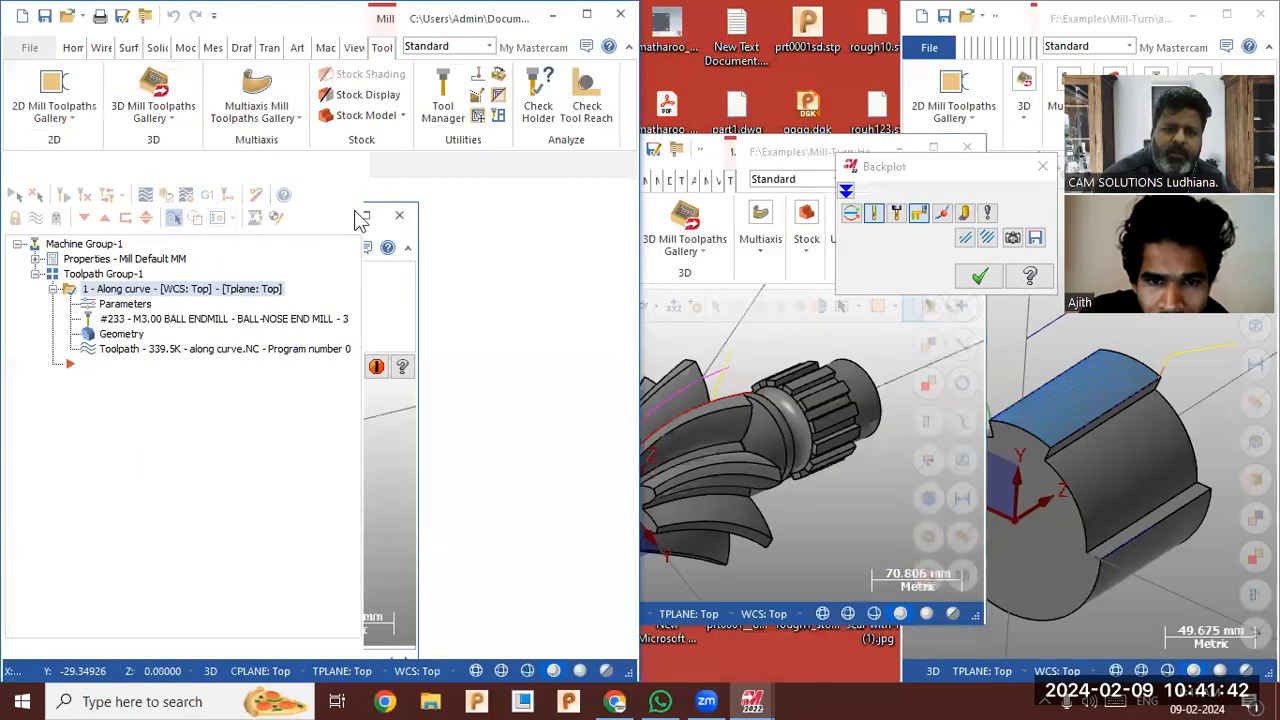
click(354, 172)
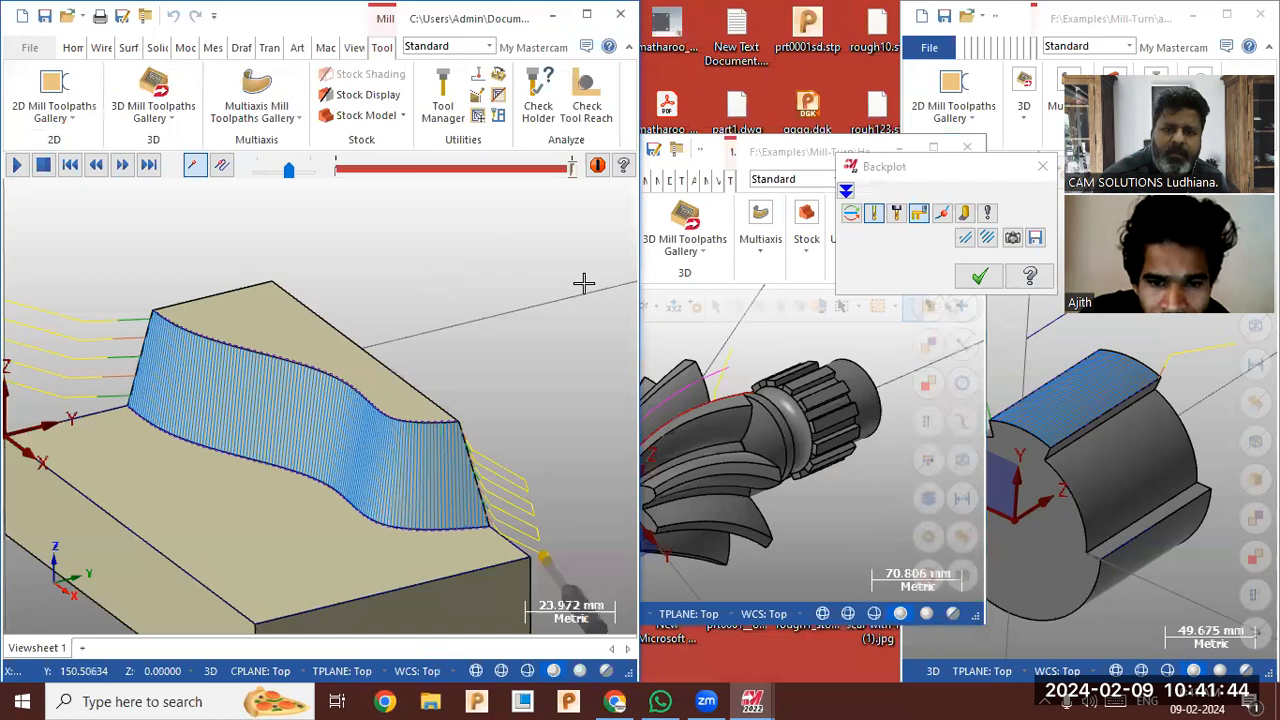
drag(640, 297, 475, 297)
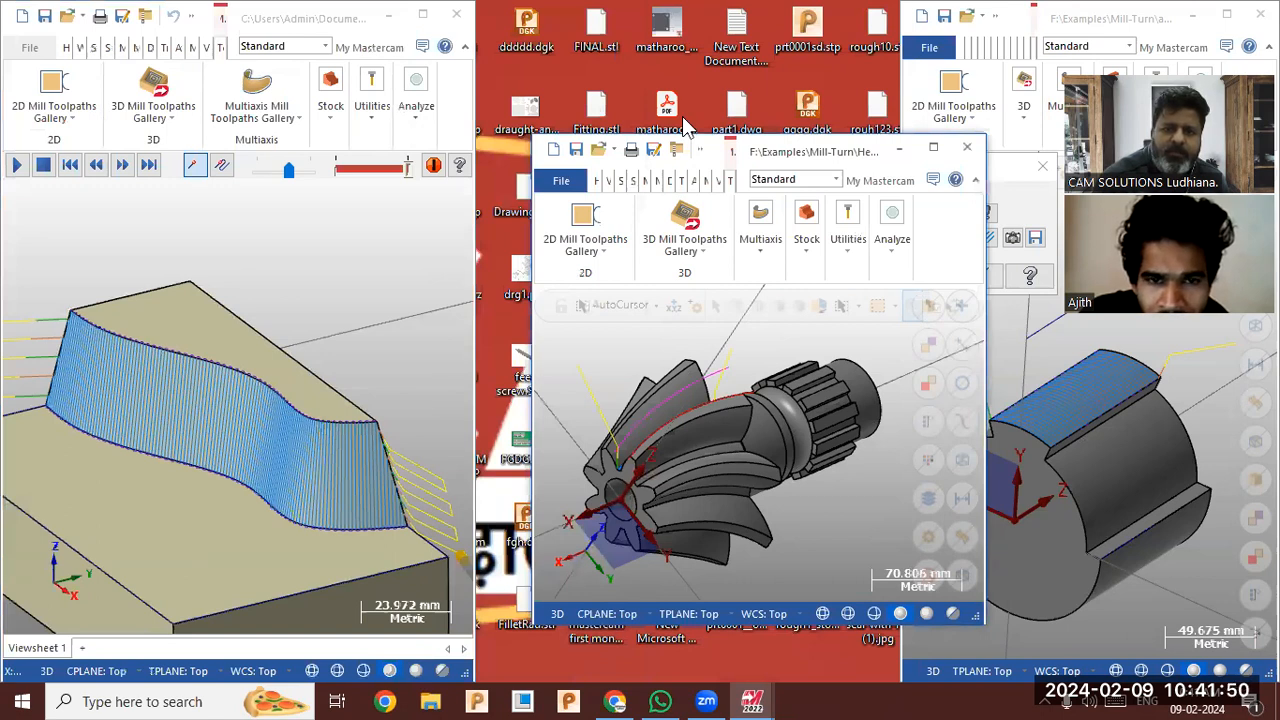
Fit the helical bevel gear window into the space between the other two part windows and bring the gear into view
drag(685, 127, 2, 128)
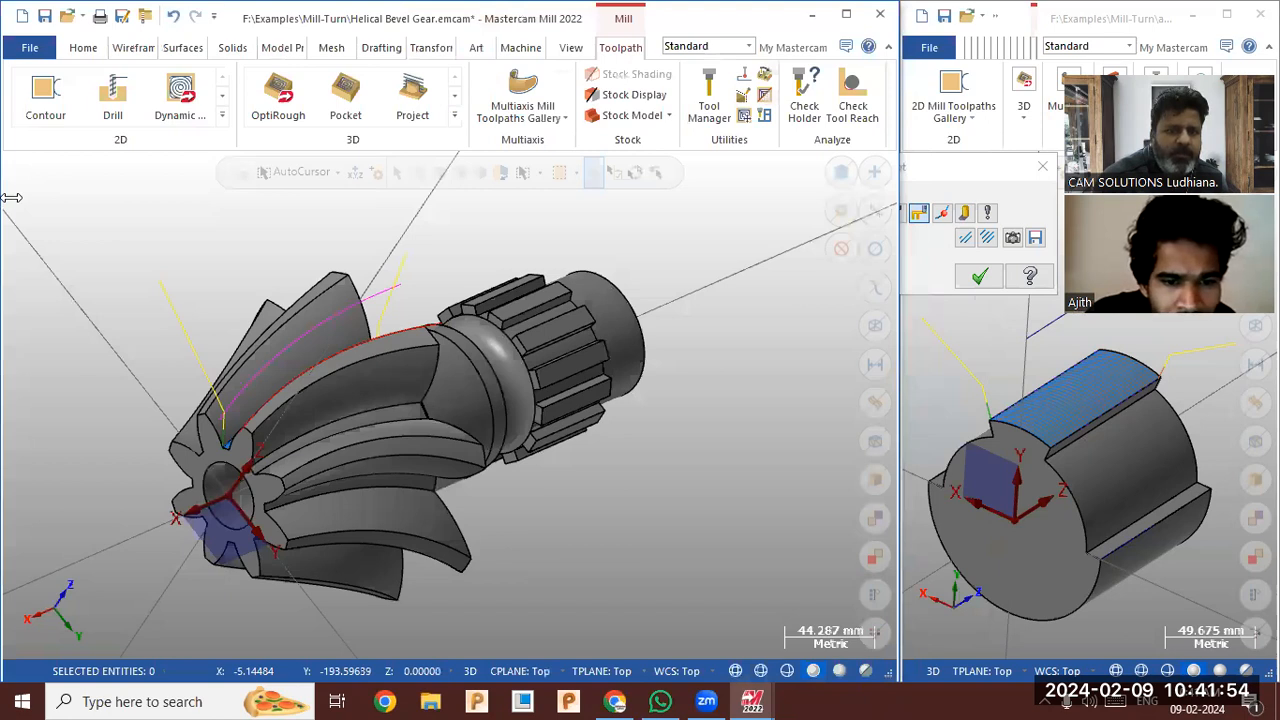
drag(11, 197, 465, 200)
scroll(664, 371, down, 6)
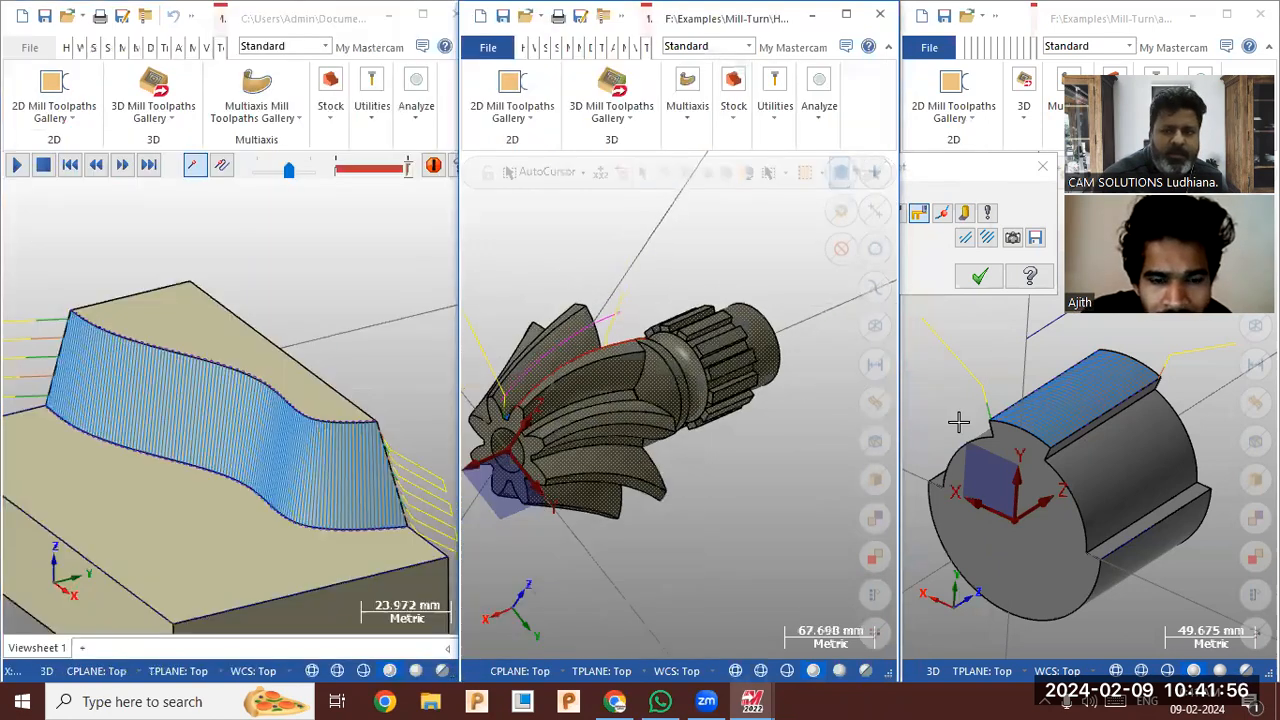
scroll(1027, 466, up, 1)
scroll(1029, 468, down, 1)
Close the along curve part's backplot and compare the Along Curve toolpaths on the three parts side by side
click(1043, 169)
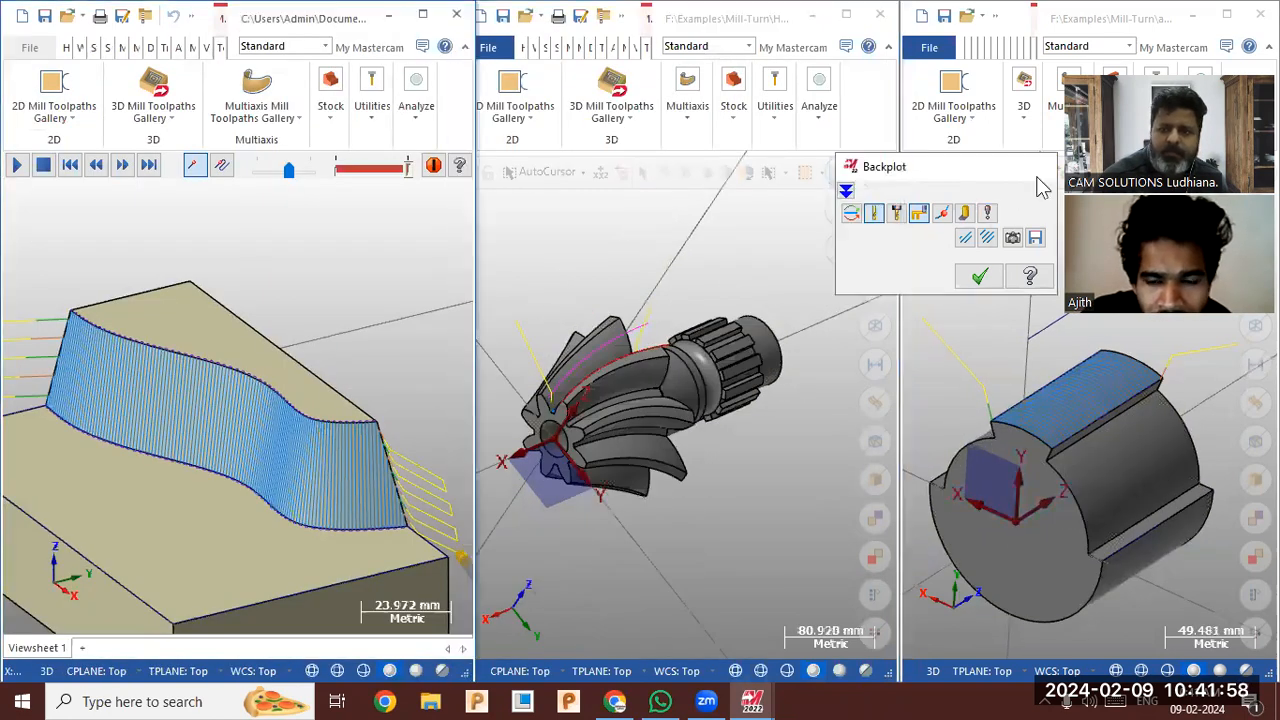
scroll(1020, 390, down, 1)
scroll(443, 380, up, 1)
scroll(578, 343, up, 3)
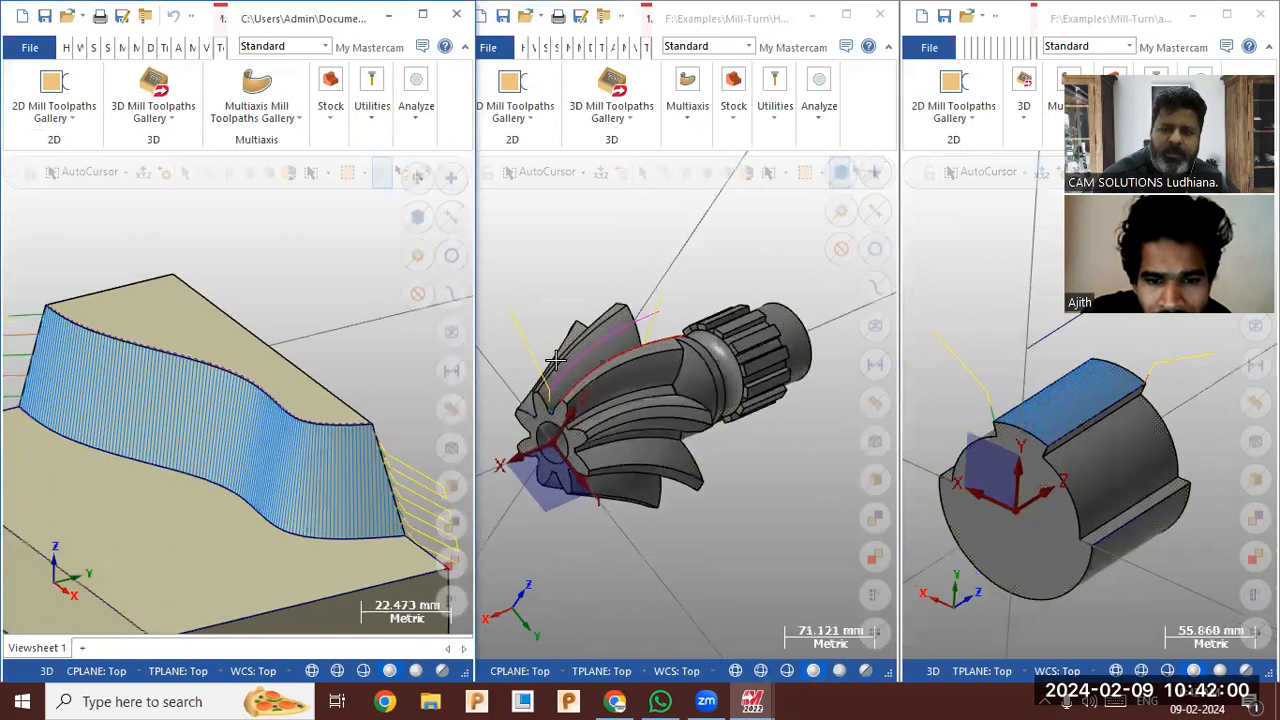
click(578, 343)
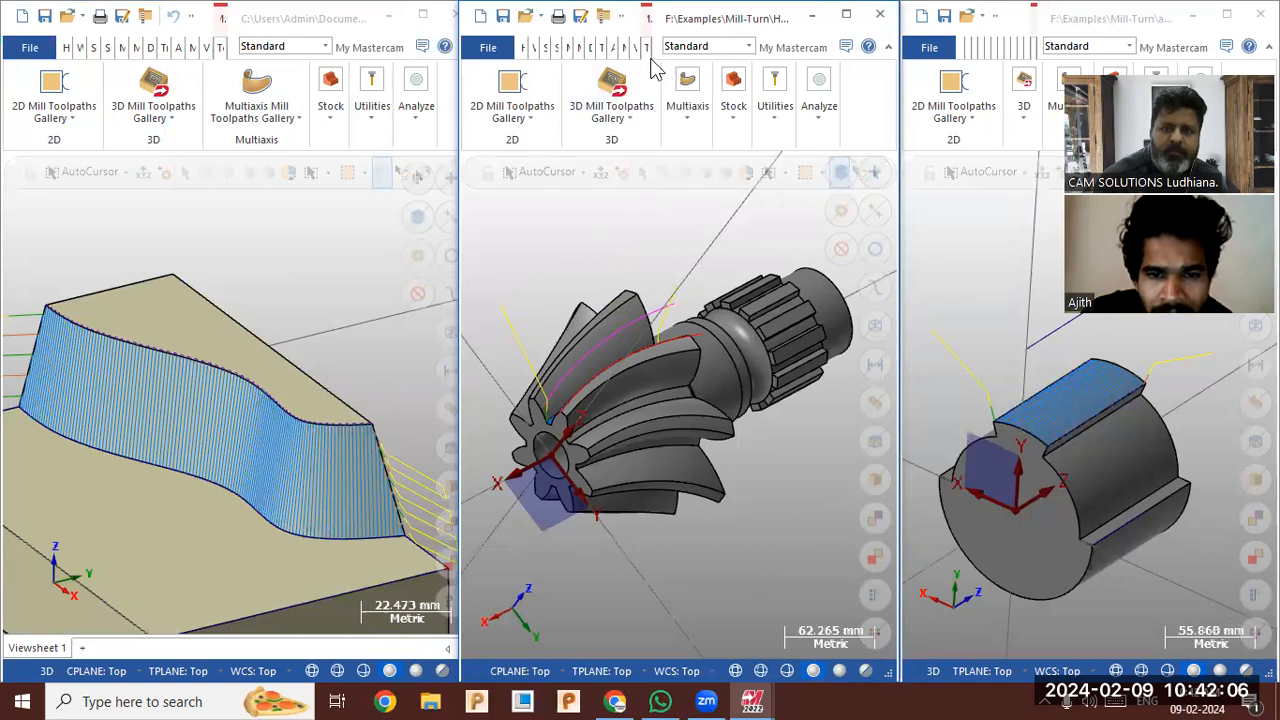
click(335, 232)
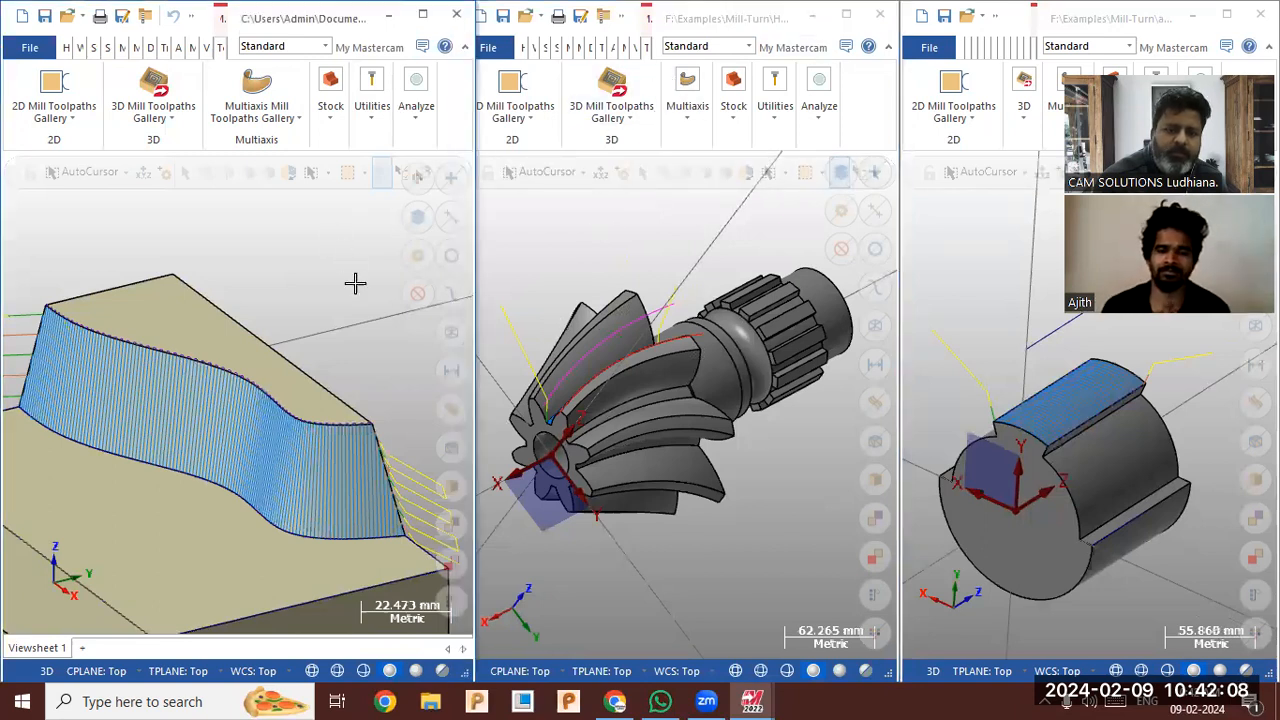
scroll(359, 290, down, 1)
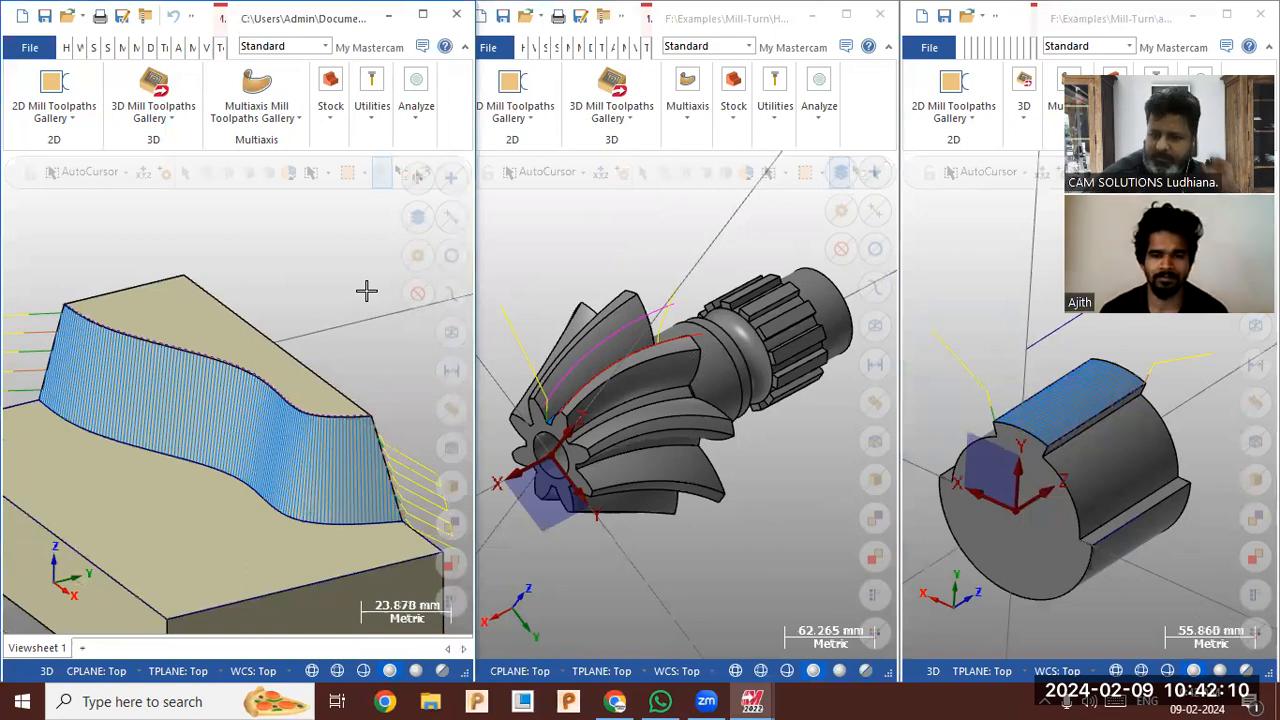
Restore the along curve part's window to floating size and show its Toolpaths manager
double_click(323, 26)
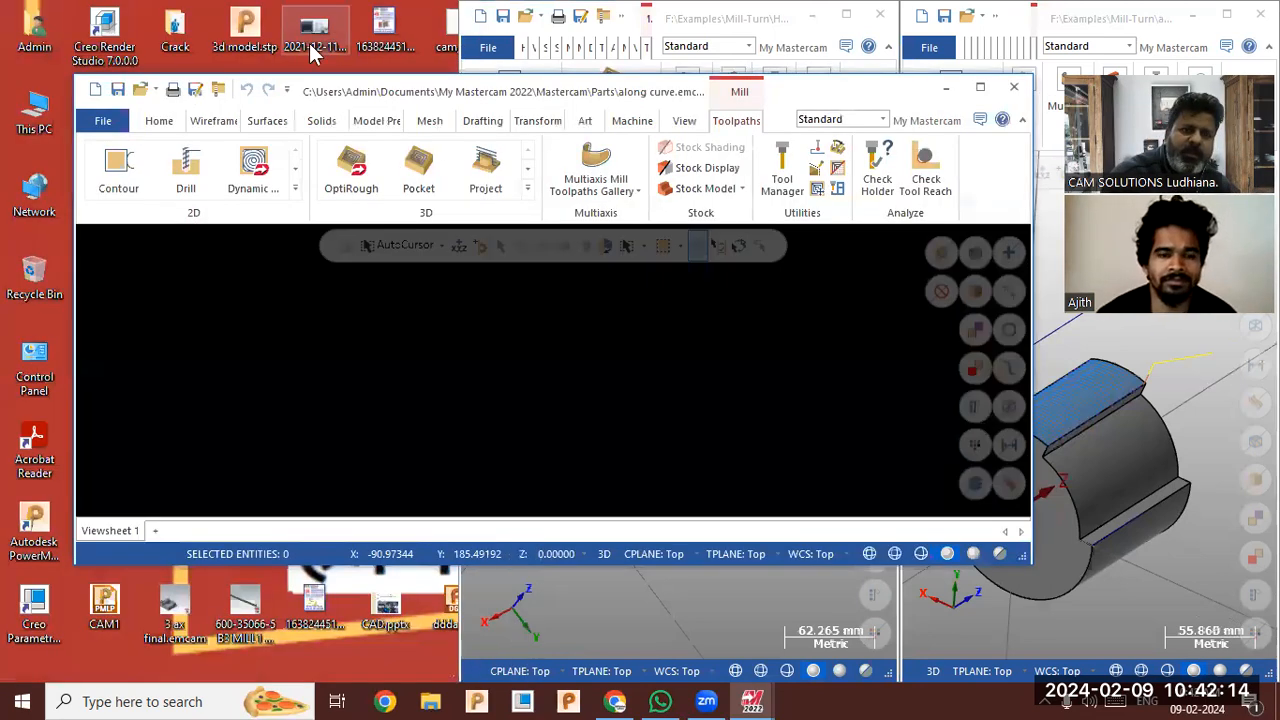
click(684, 121)
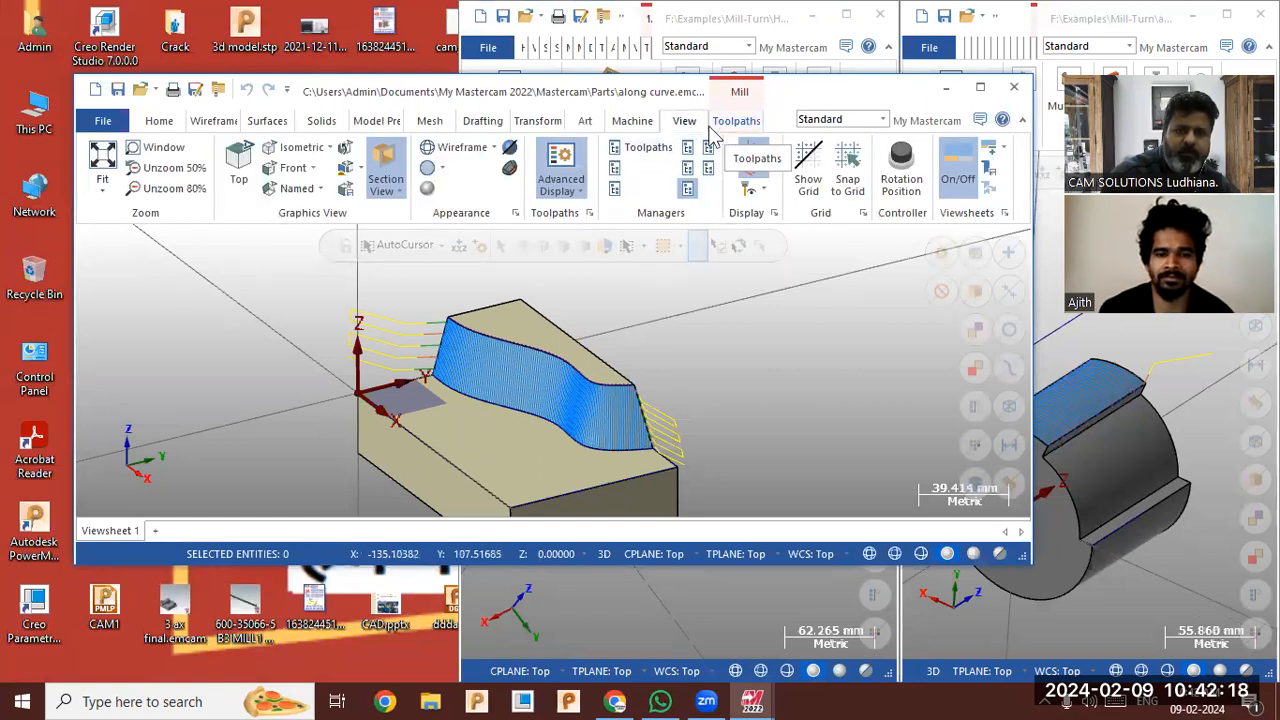
click(645, 147)
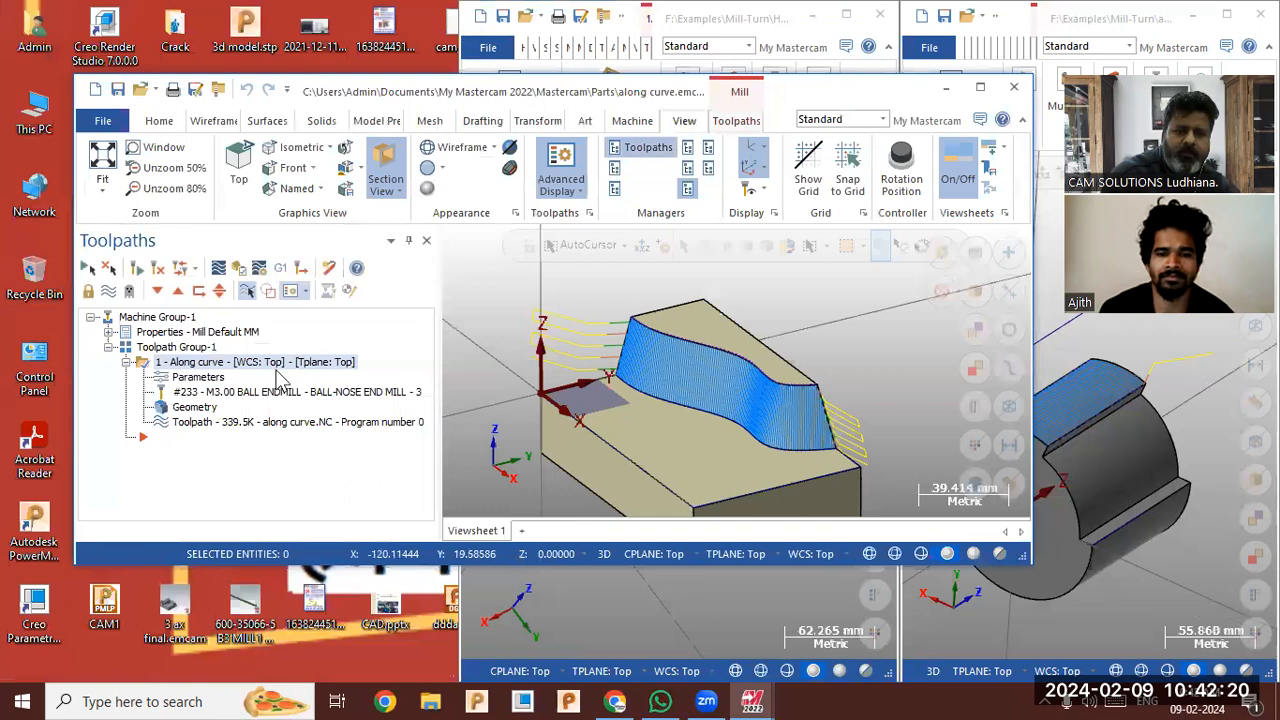
Open the backplot of the along curve part's Along curve toolpath and play it at a reduced speed
click(276, 424)
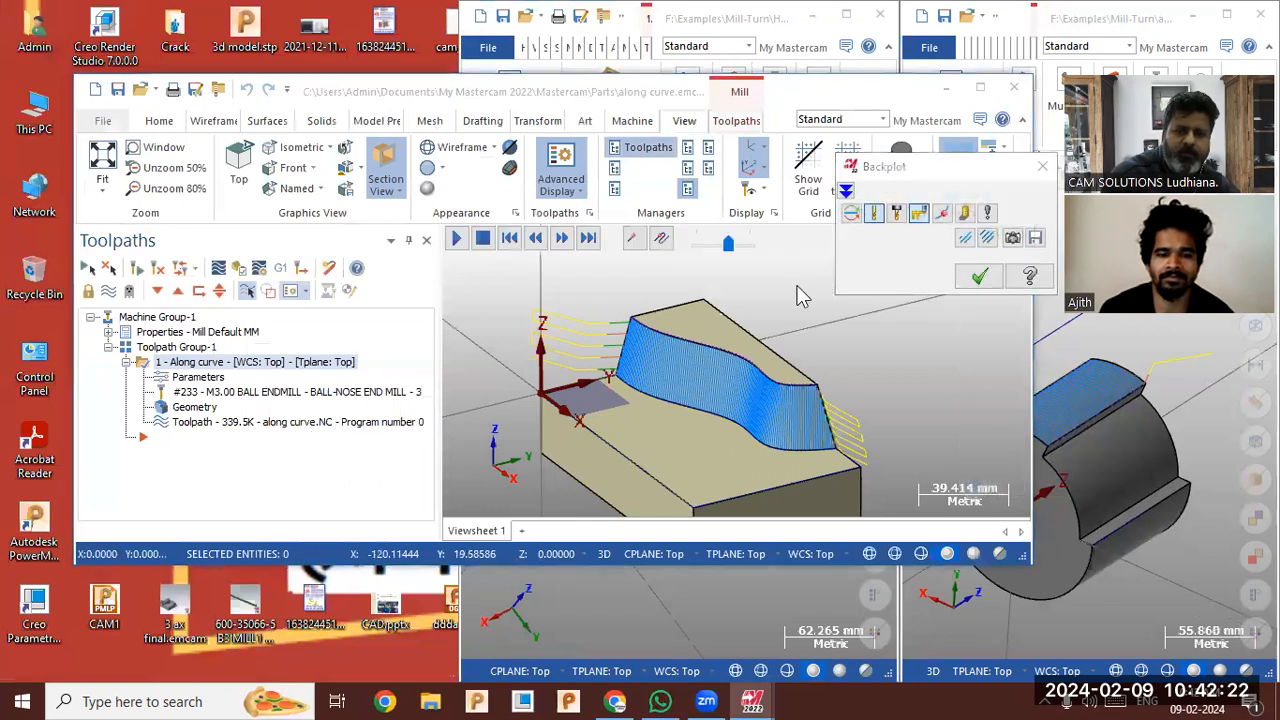
drag(725, 249, 713, 249)
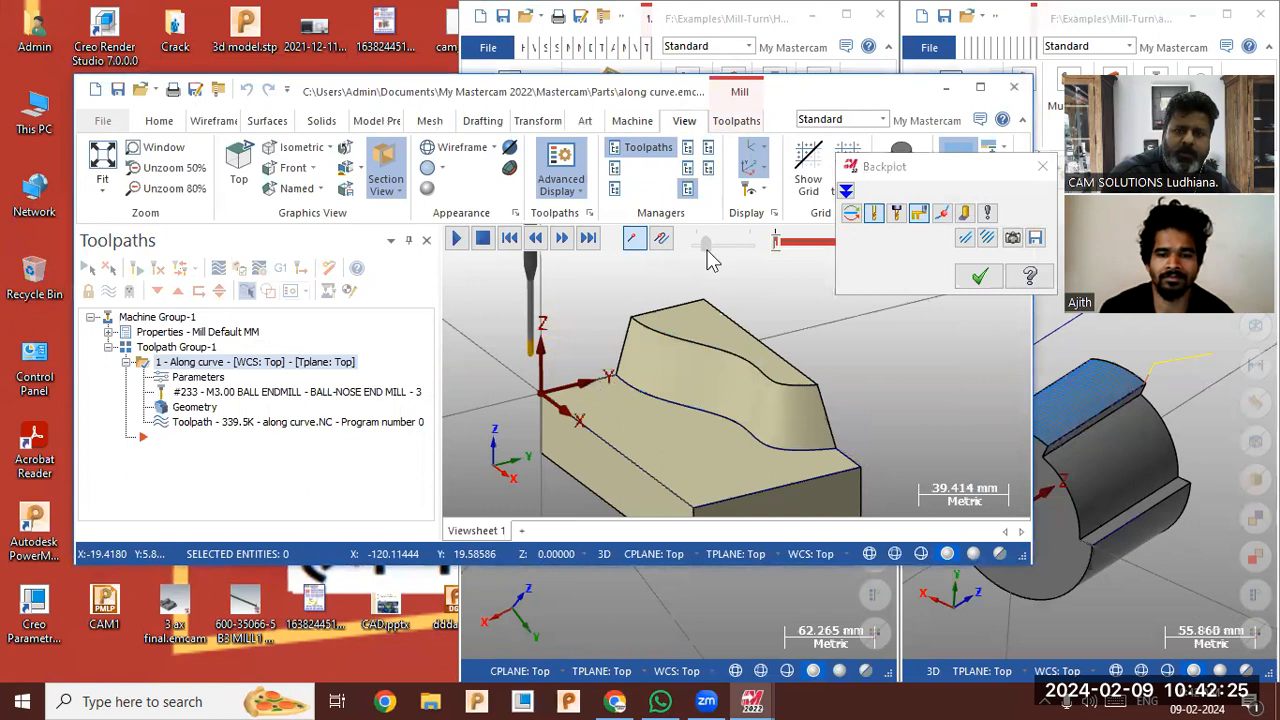
click(456, 238)
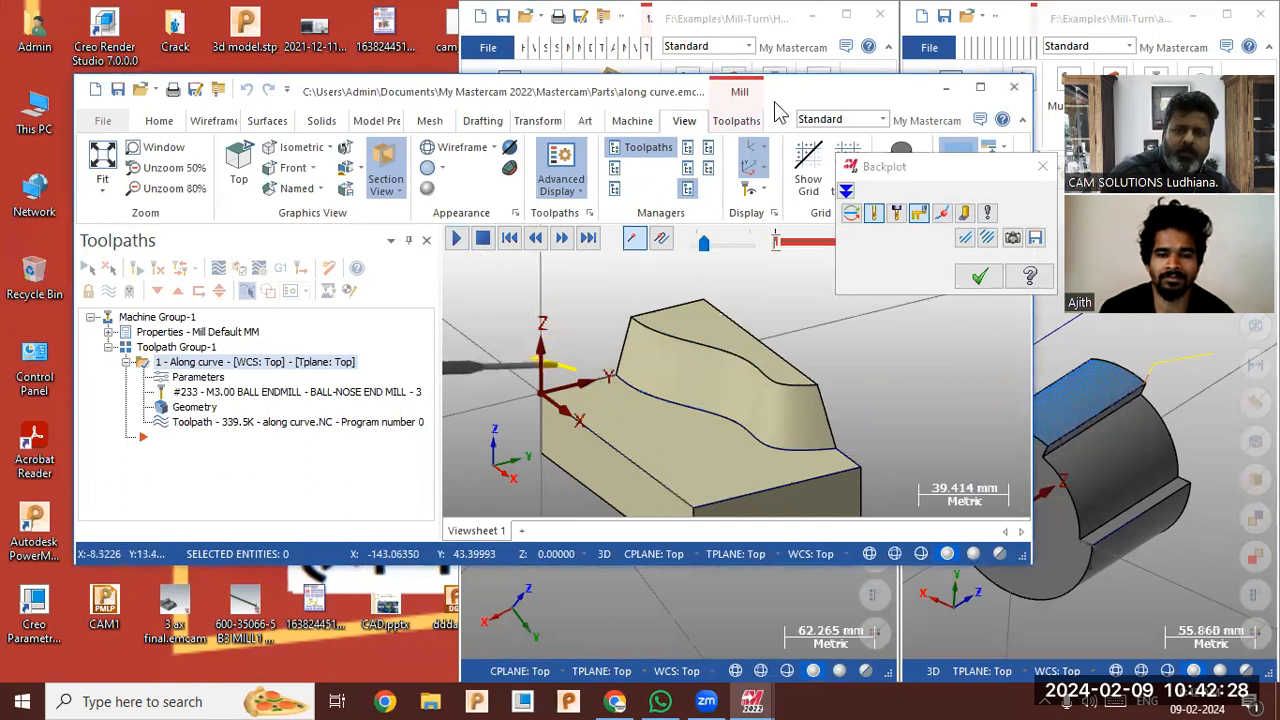
Dock the along curve part's window in a narrow left column, hide its Toolpaths manager and slightly raise its backplot speed
drag(775, 103, 1, 140)
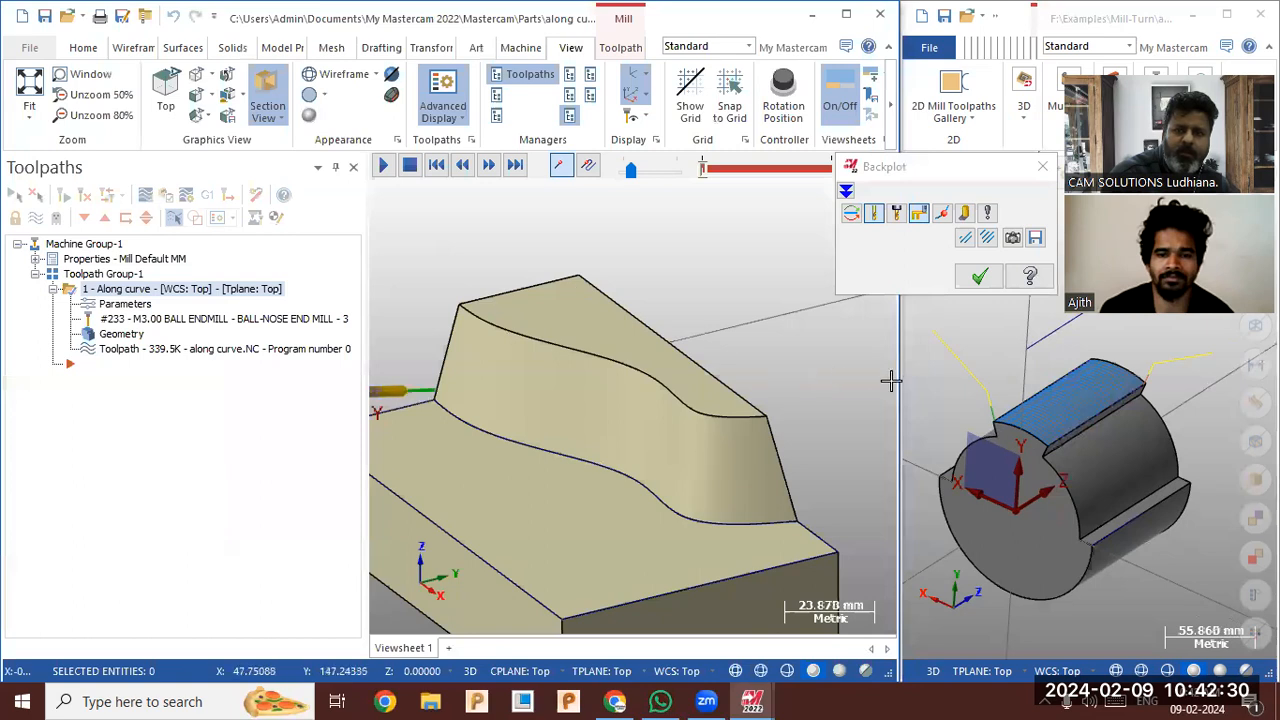
drag(903, 383, 412, 399)
click(353, 167)
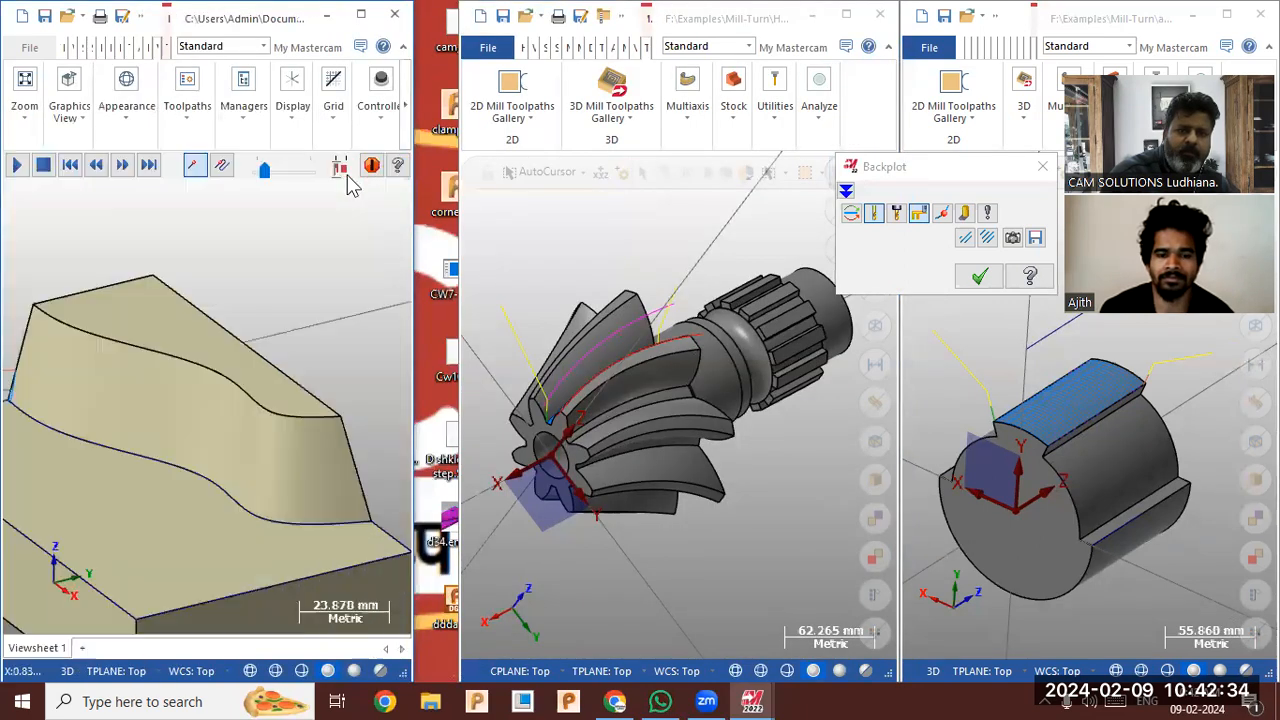
scroll(321, 287, down, 1)
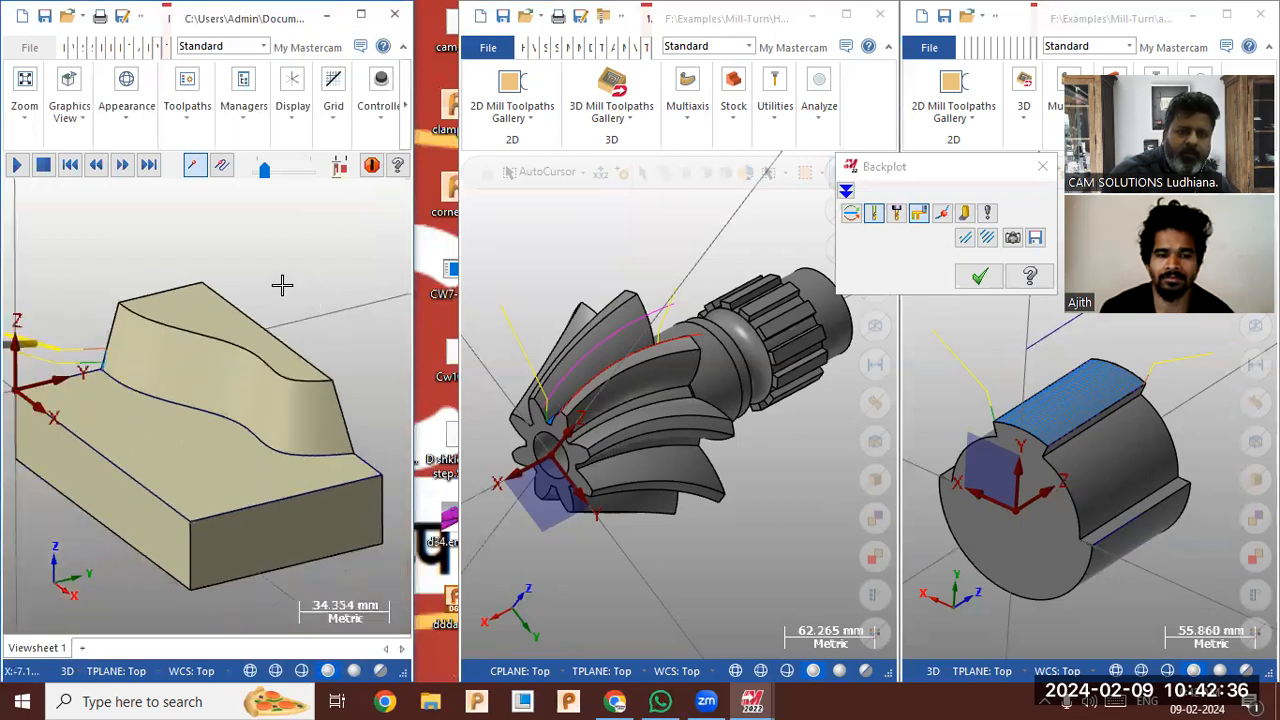
drag(264, 171, 267, 172)
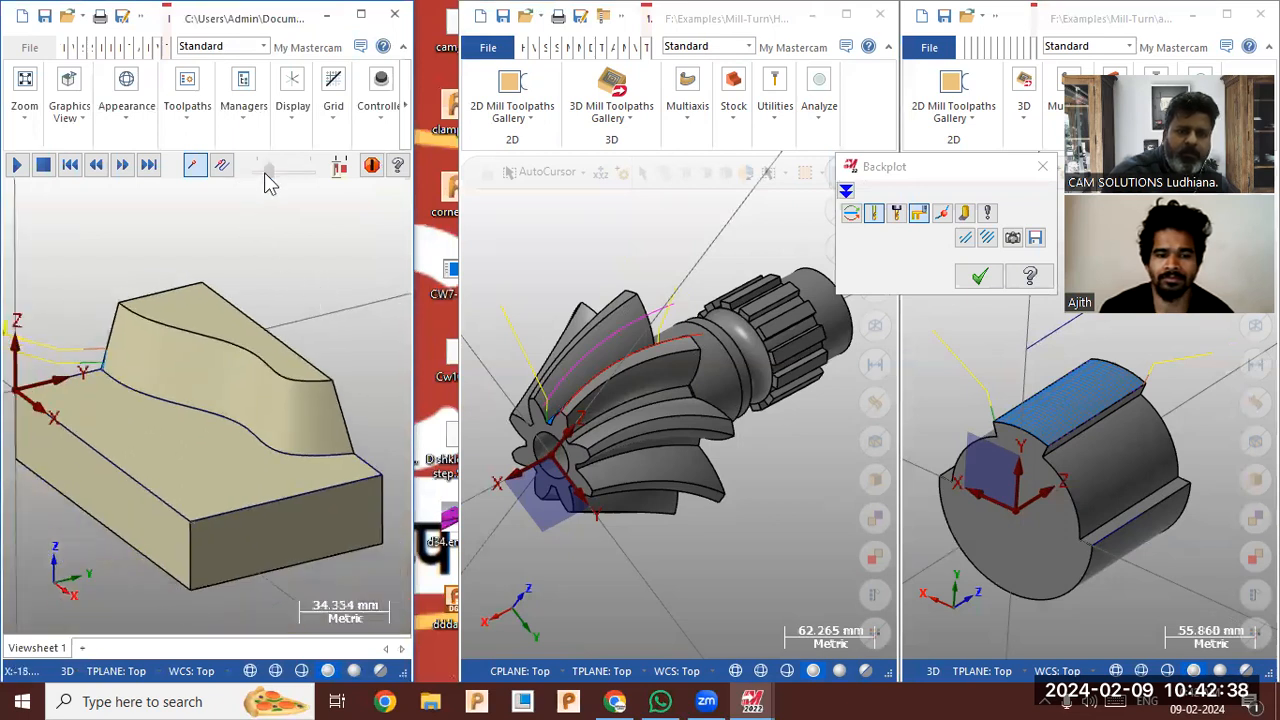
Backplot the helical bevel gear's Along curve operation 3 and fit its window between the other two, with the Backplot dialog moved aside
click(822, 66)
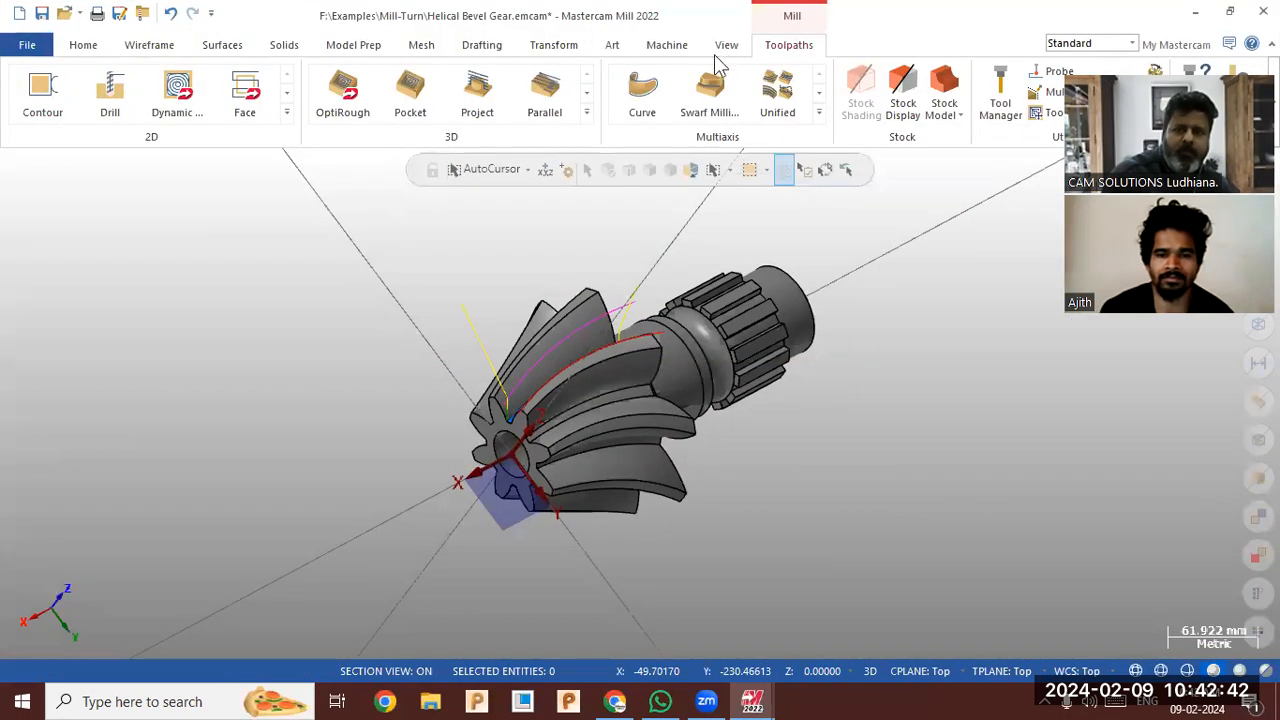
click(726, 45)
click(664, 71)
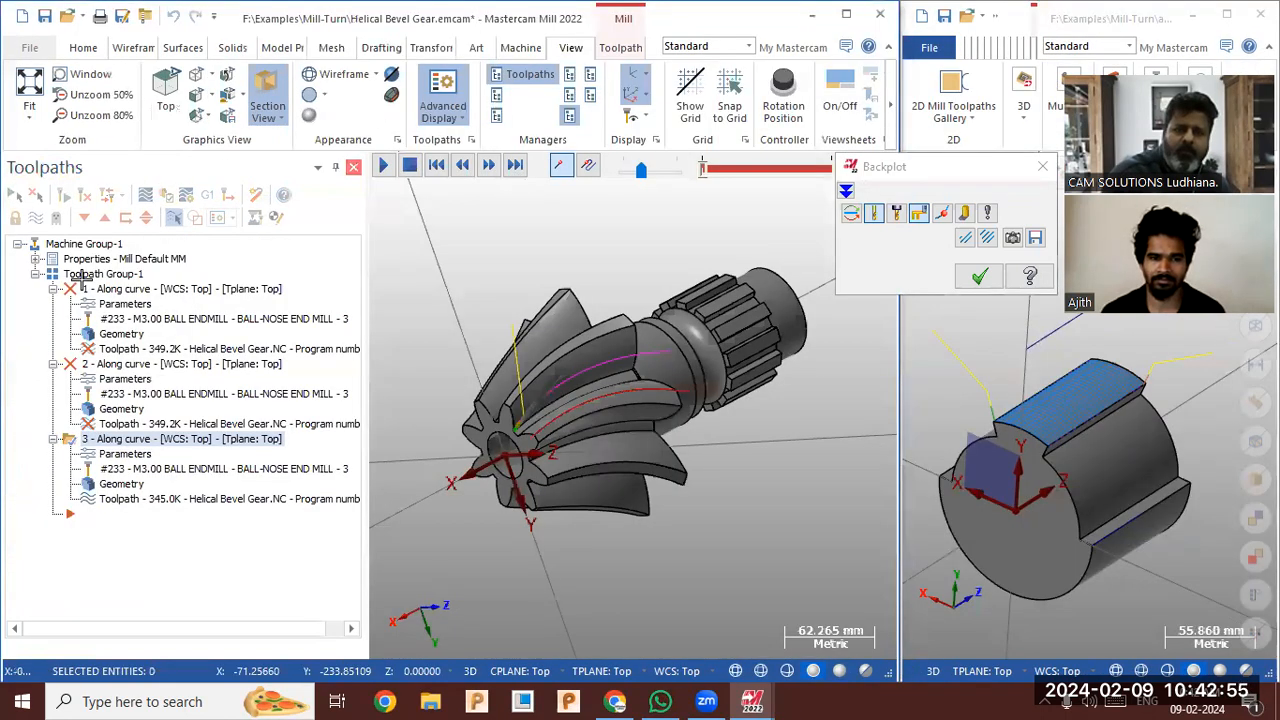
drag(82, 278, 411, 400)
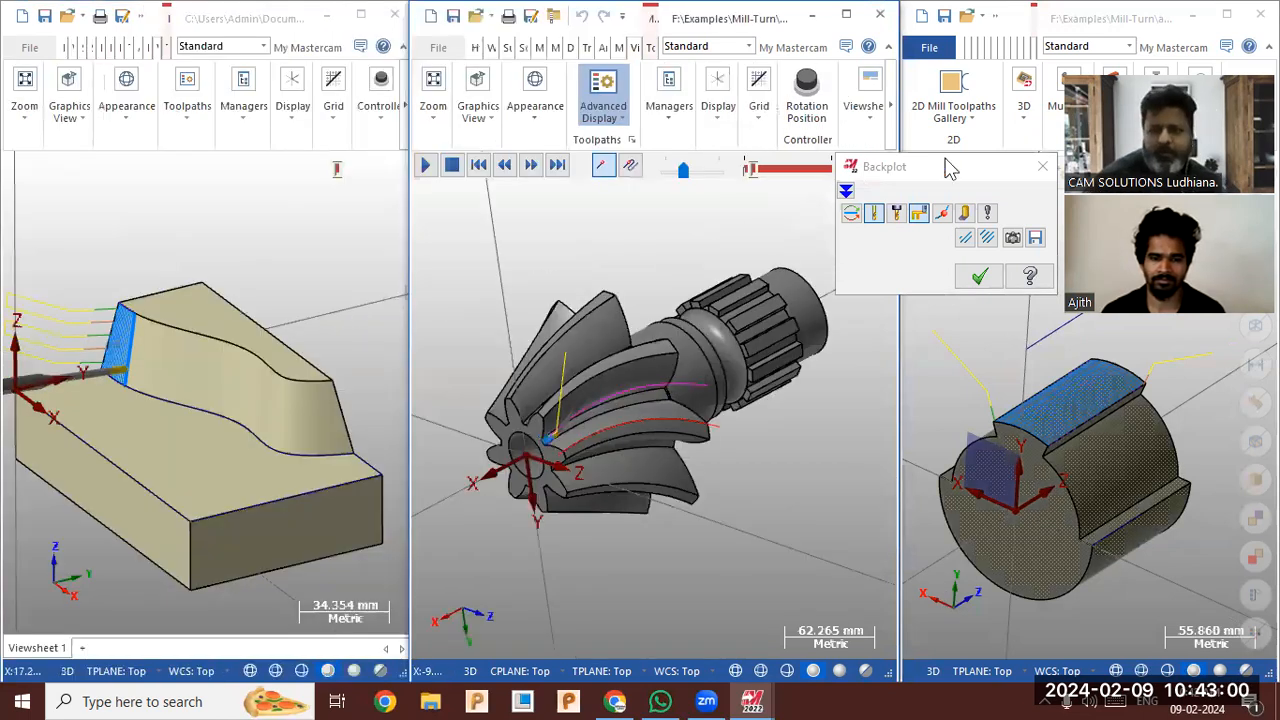
drag(950, 167, 717, 100)
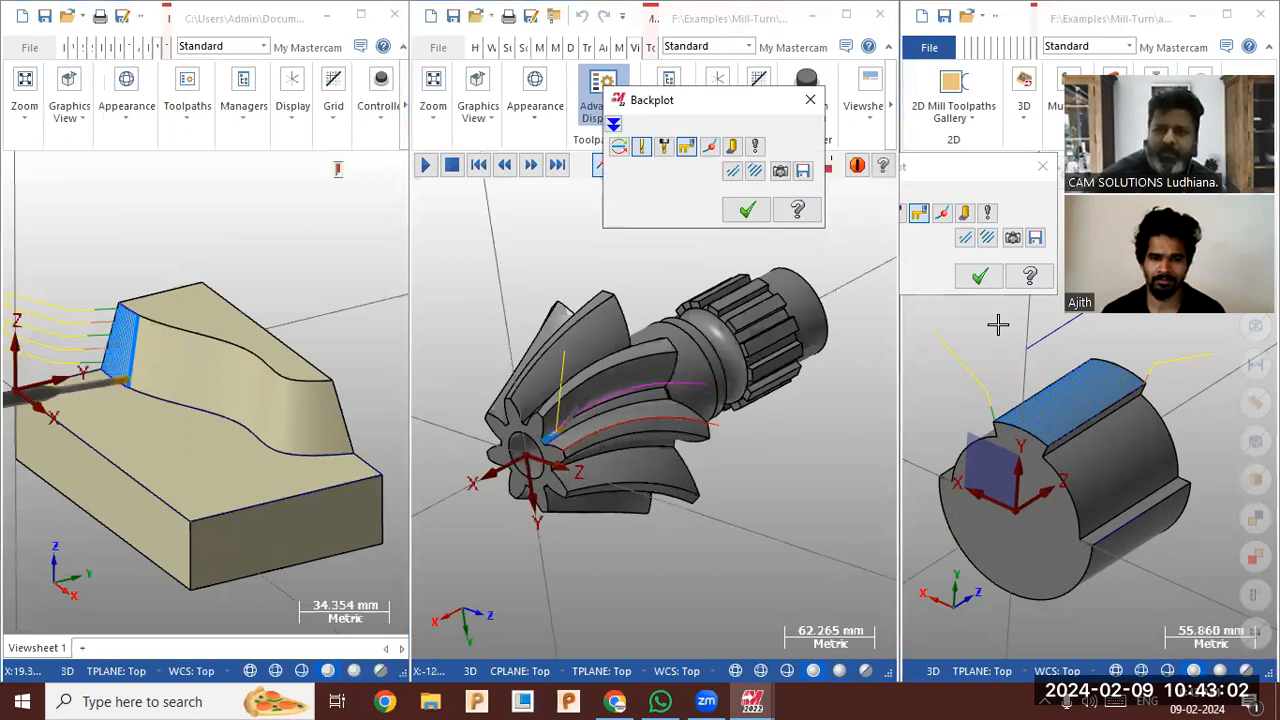
Maximize the cylindrical part's window and play the backplot of its Along curve operation 8 from the Toolpaths manager
click(991, 214)
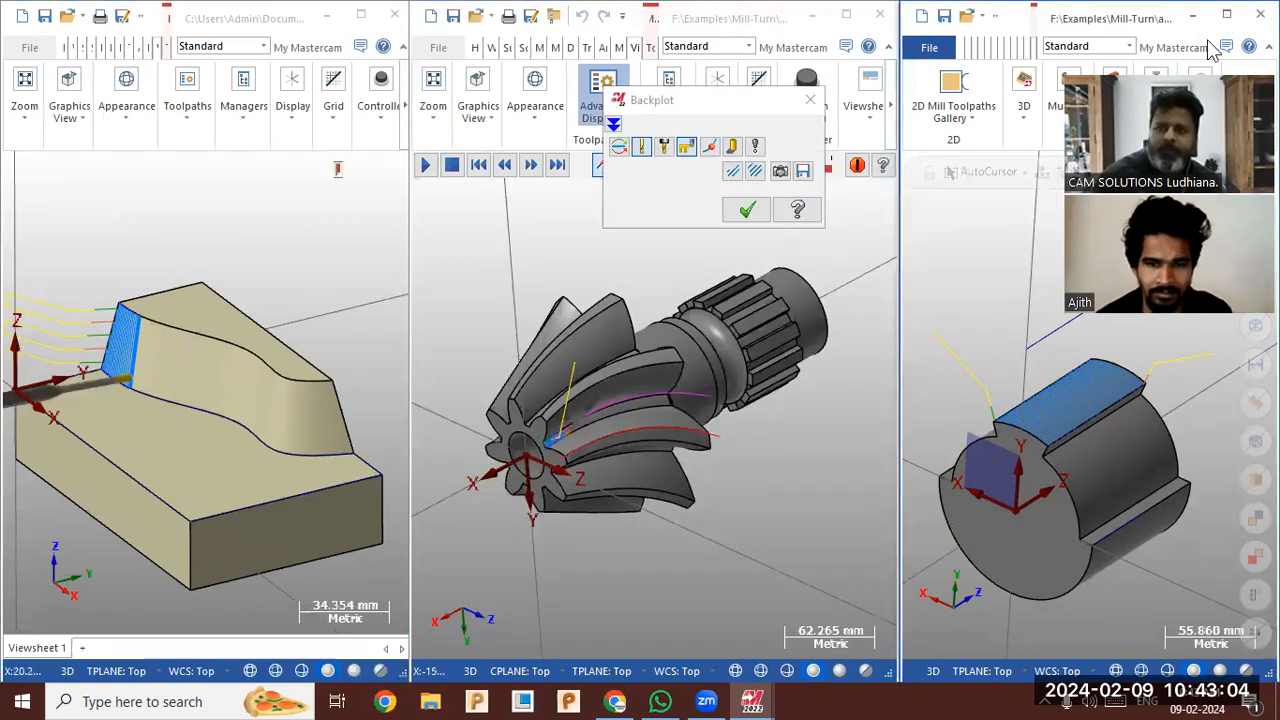
click(1227, 17)
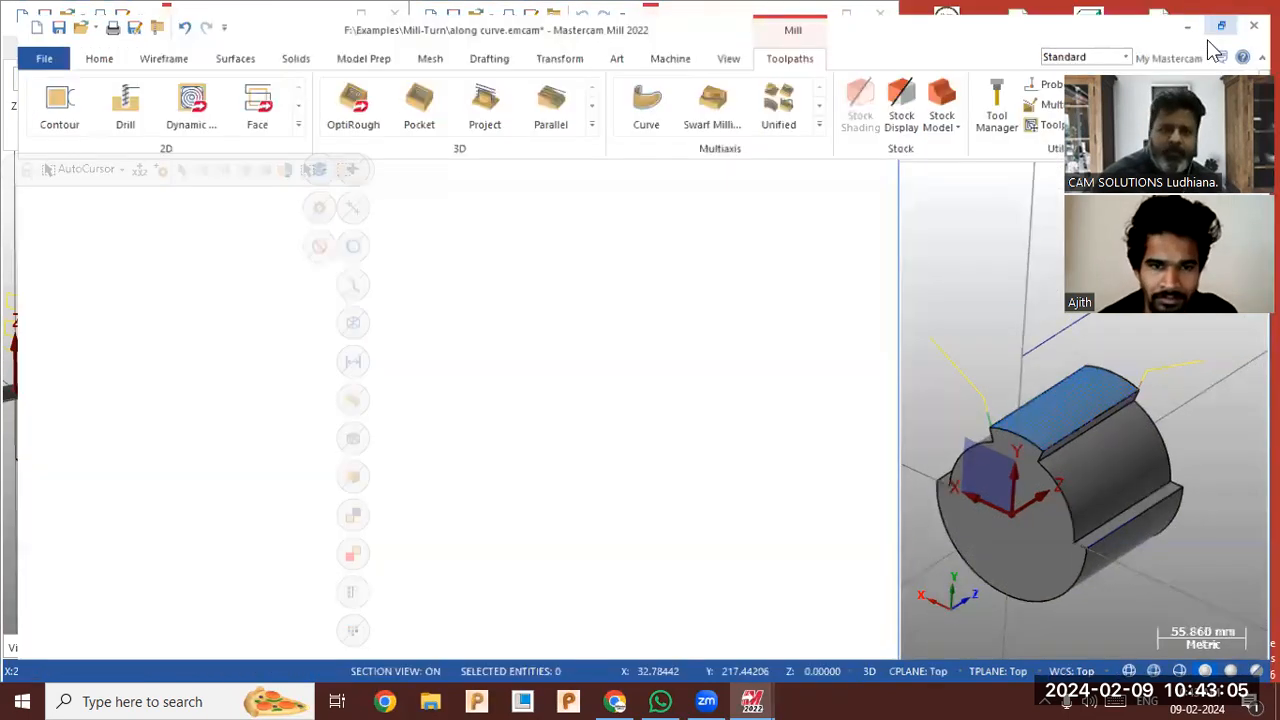
click(727, 50)
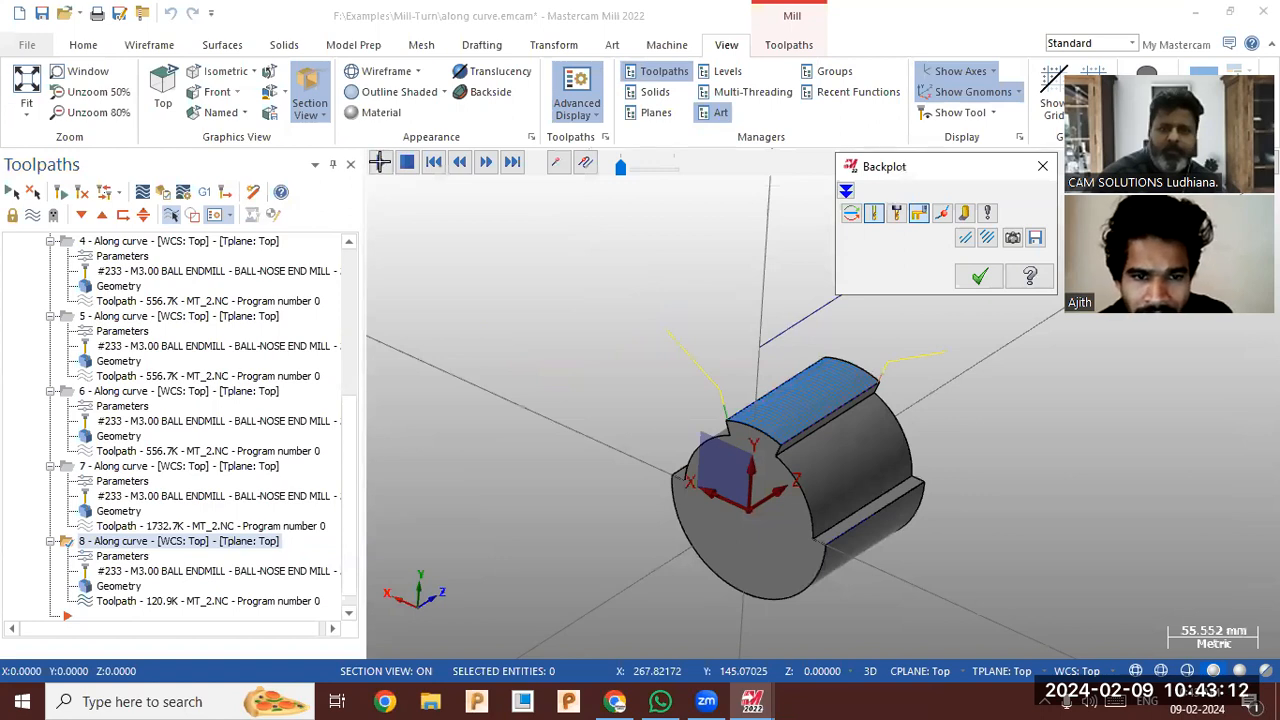
click(380, 162)
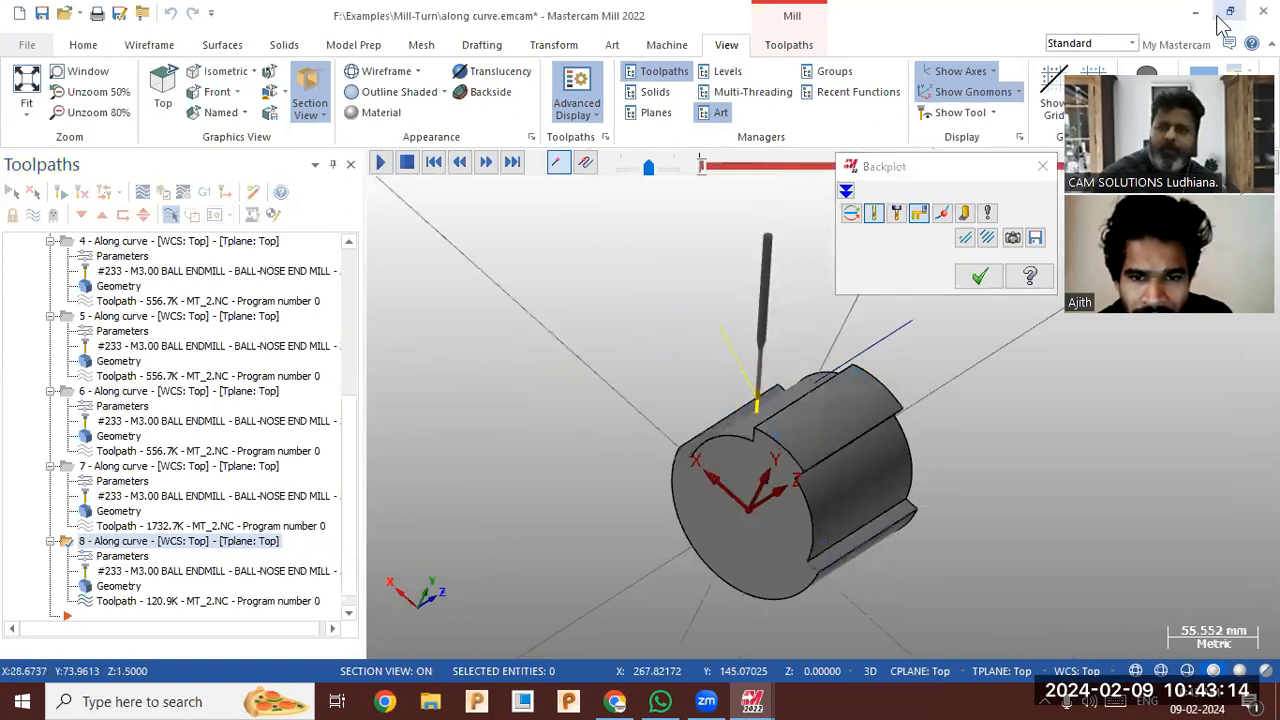
Dock the cylindrical part's window in a narrow right column with its Toolpaths manager hidden and its backplot running
click(1226, 14)
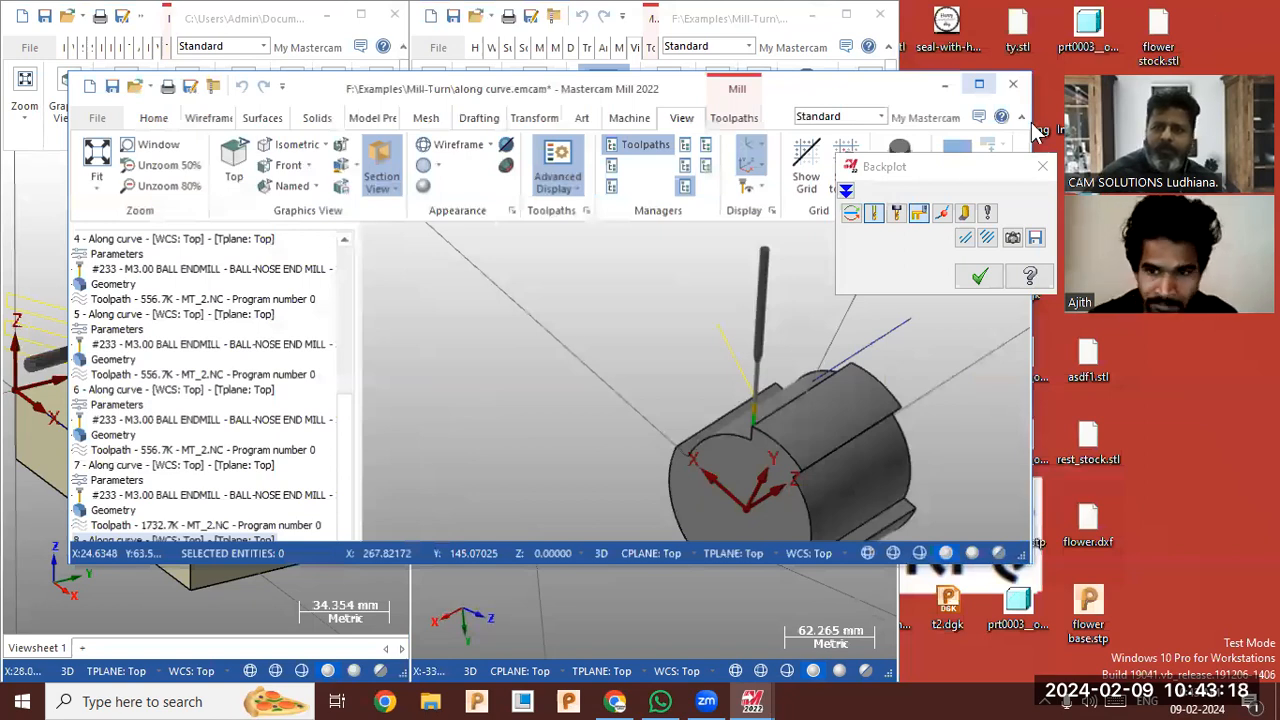
key(super+Right)
click(993, 167)
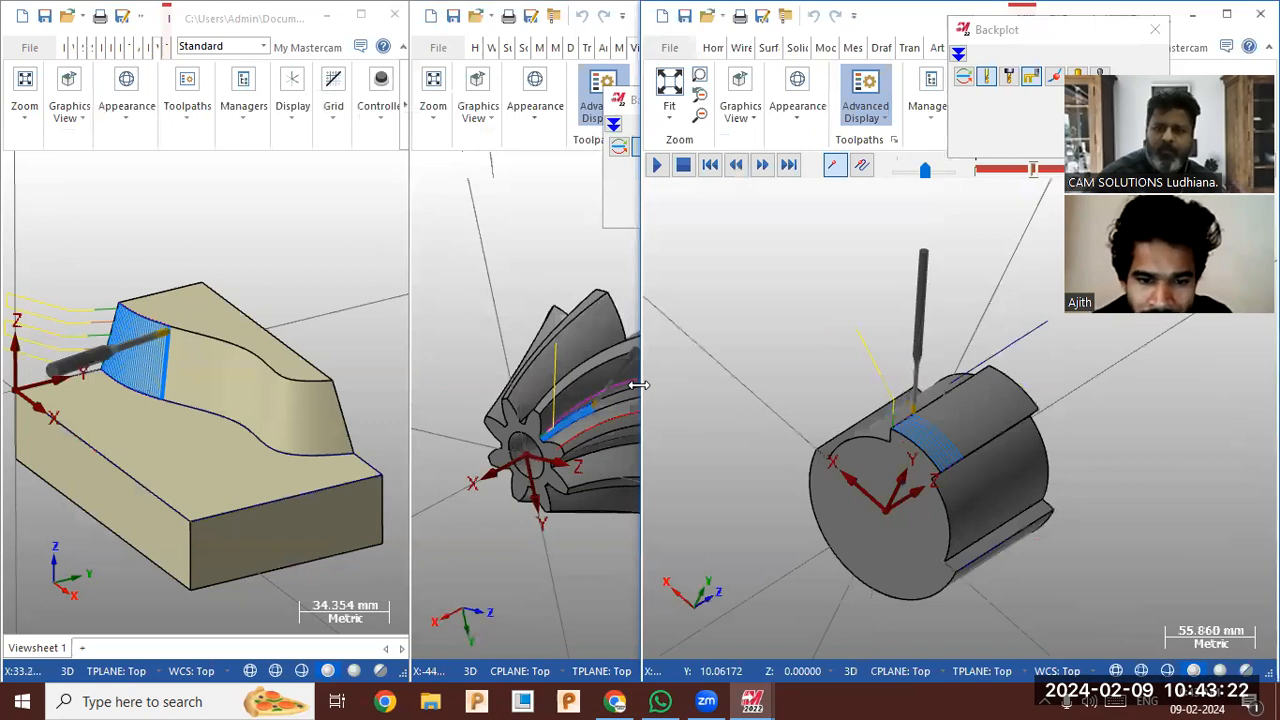
drag(638, 385, 803, 401)
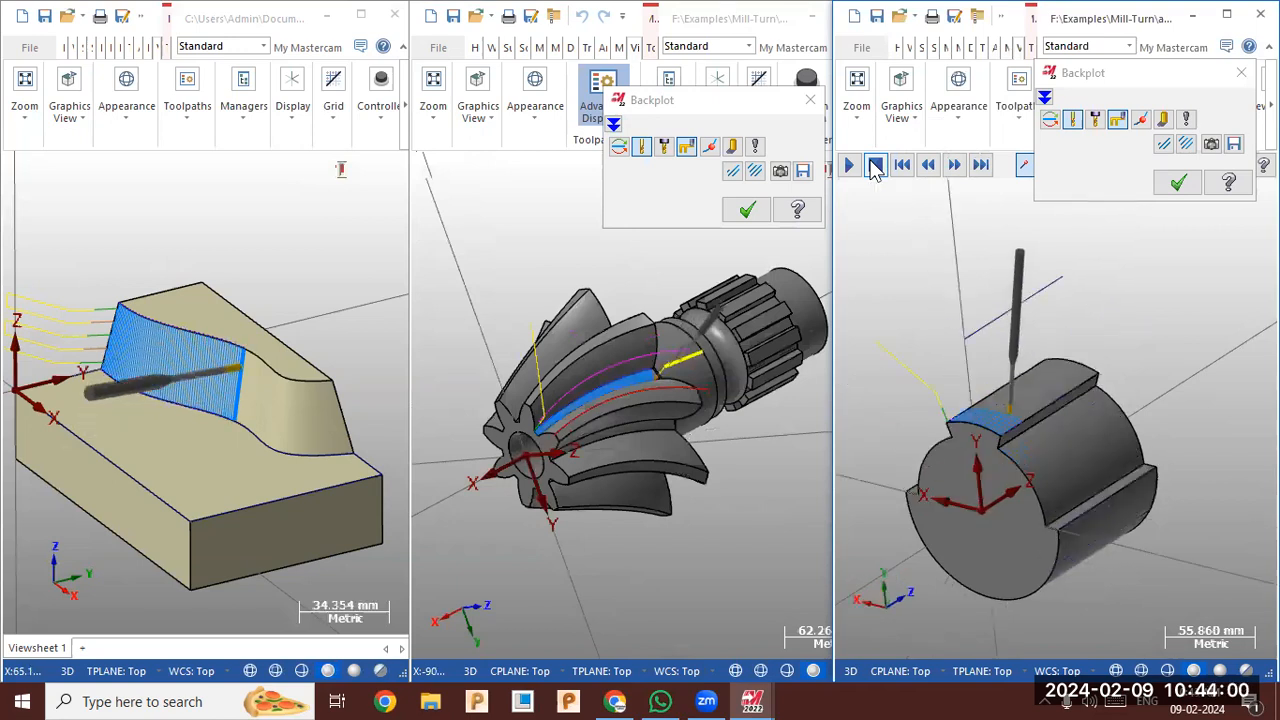
Close the helical bevel gear's backplot and reopen it for Along curve operation 3 from the maximized window's Toolpaths manager
click(672, 194)
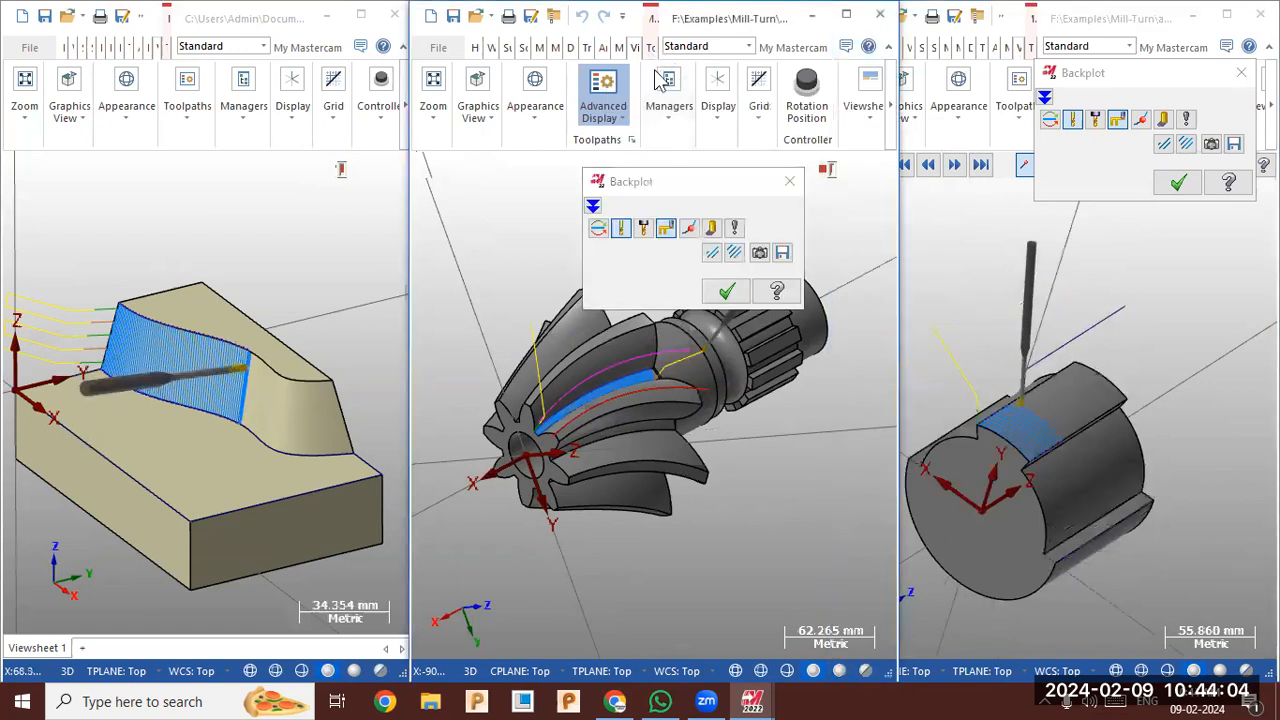
scroll(660, 80, down, 1)
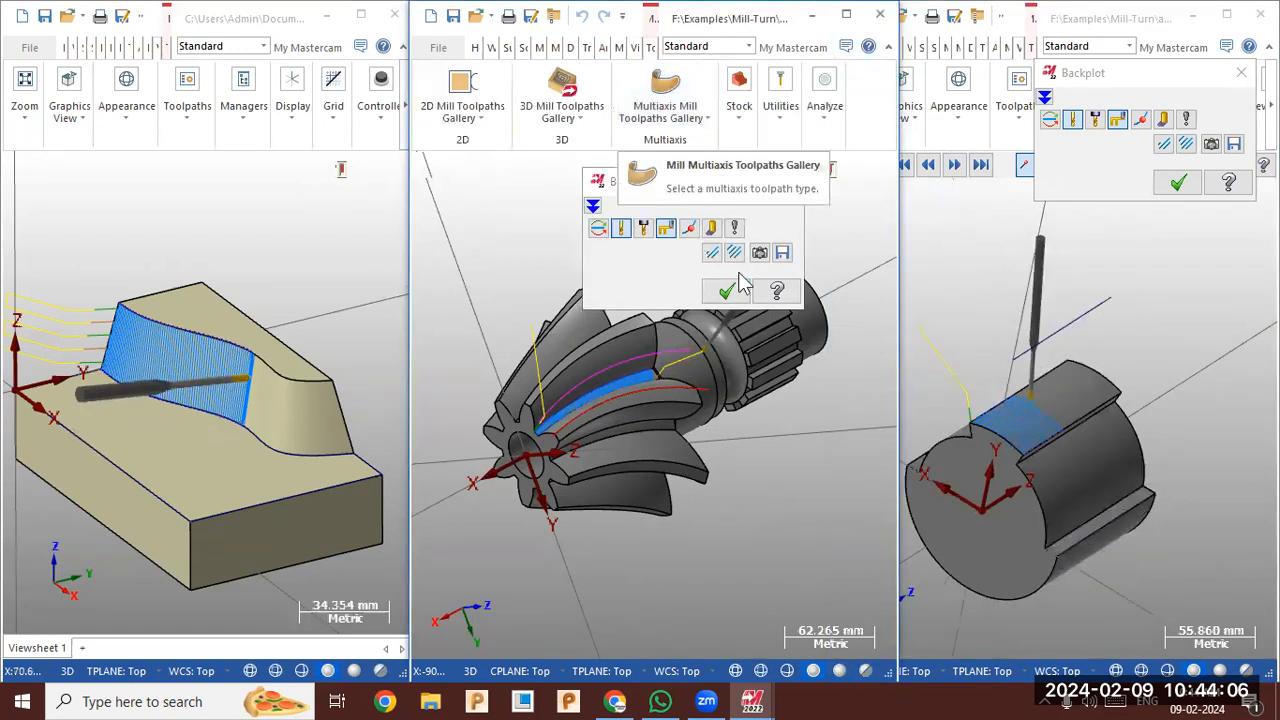
click(726, 289)
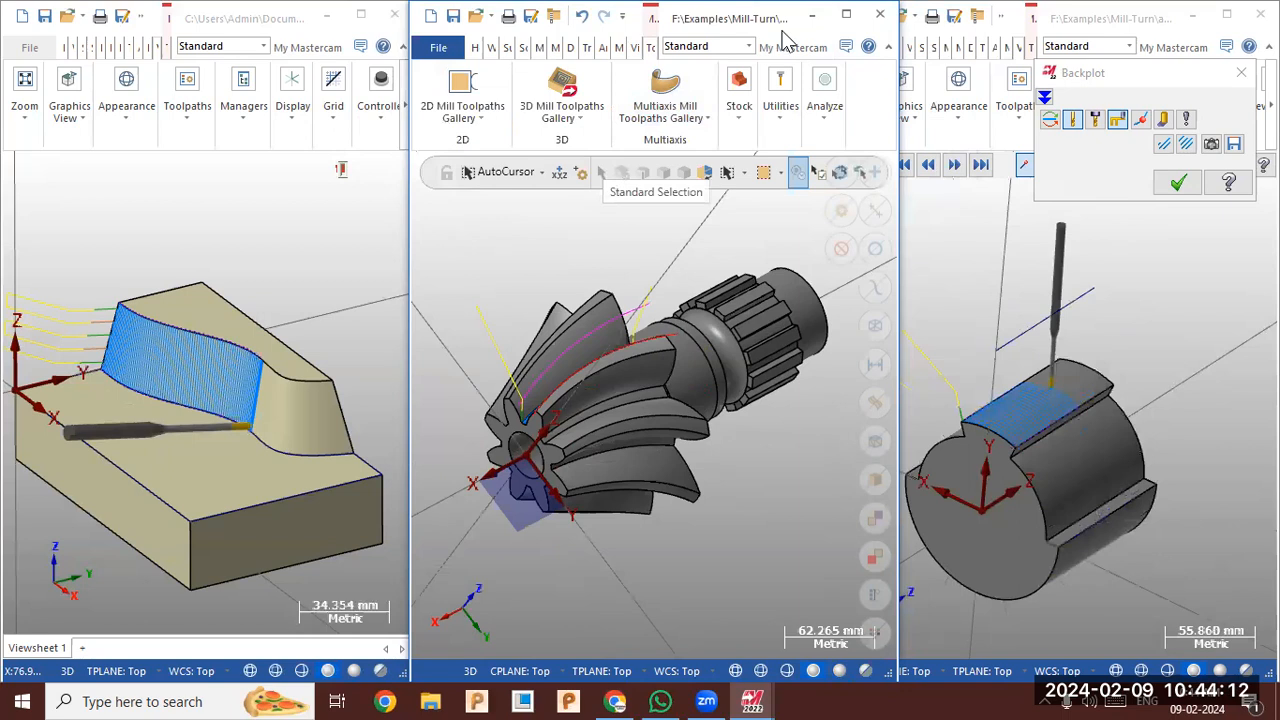
click(848, 26)
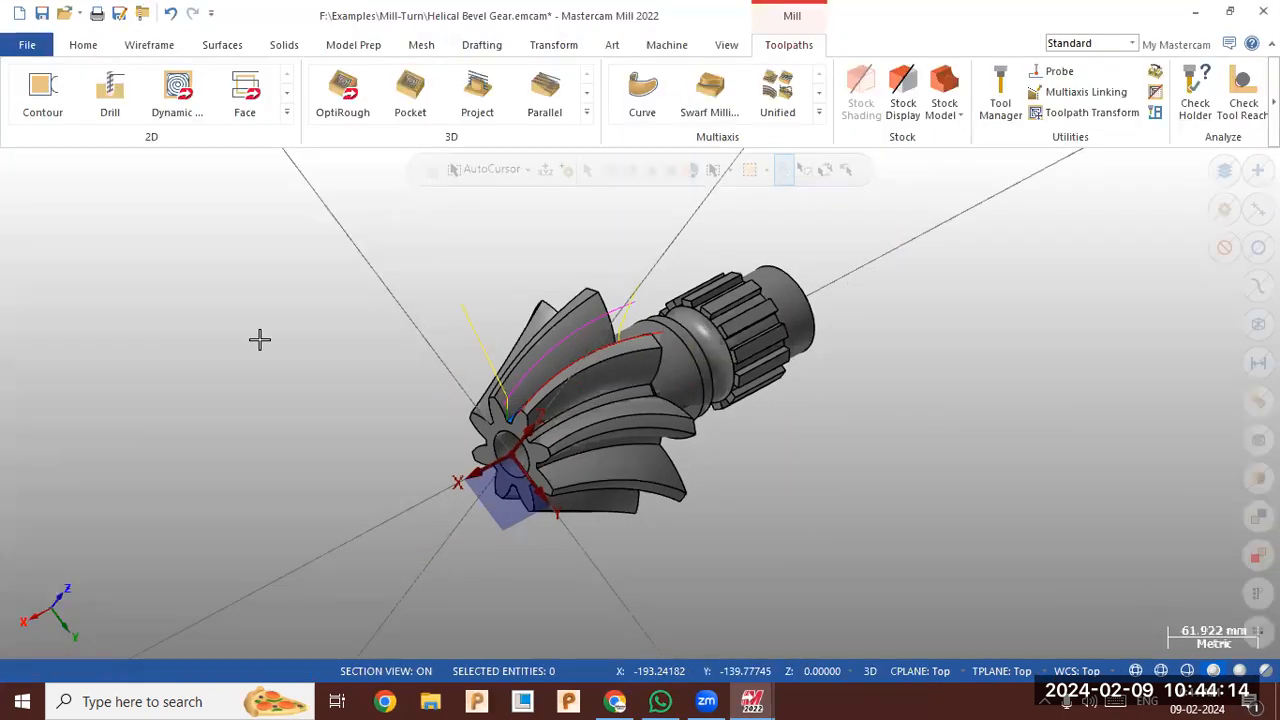
click(726, 45)
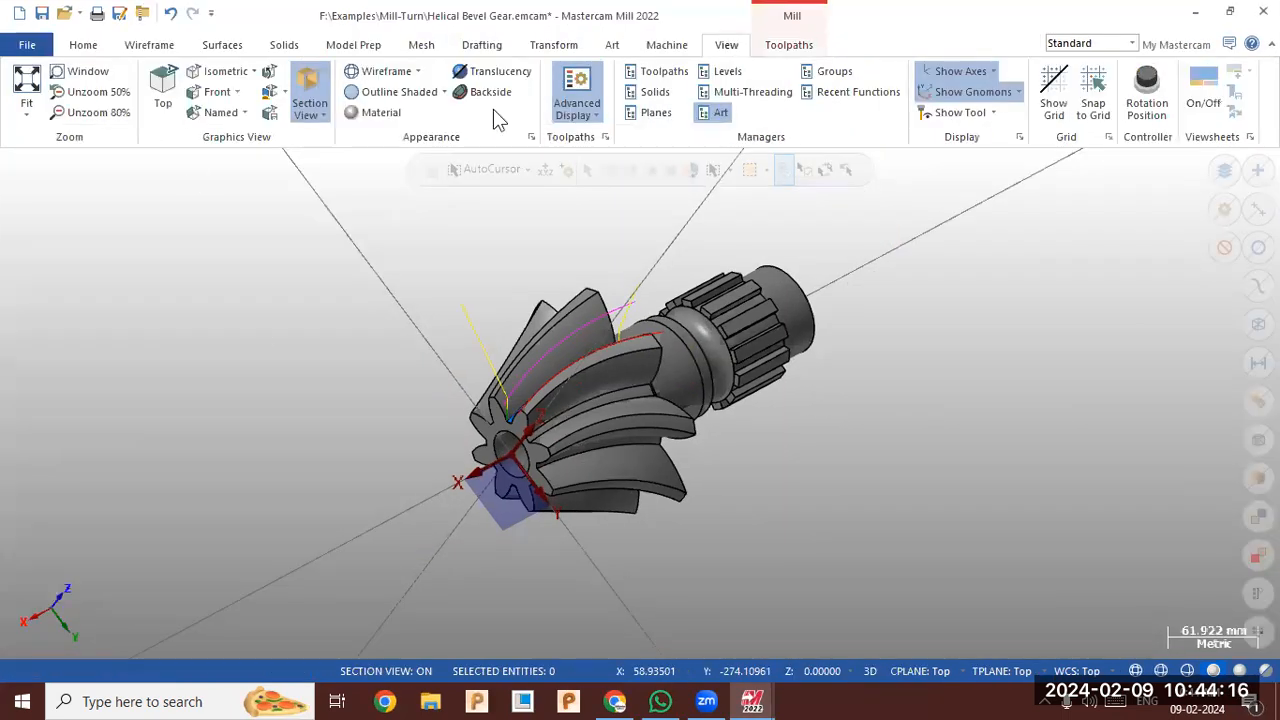
click(678, 76)
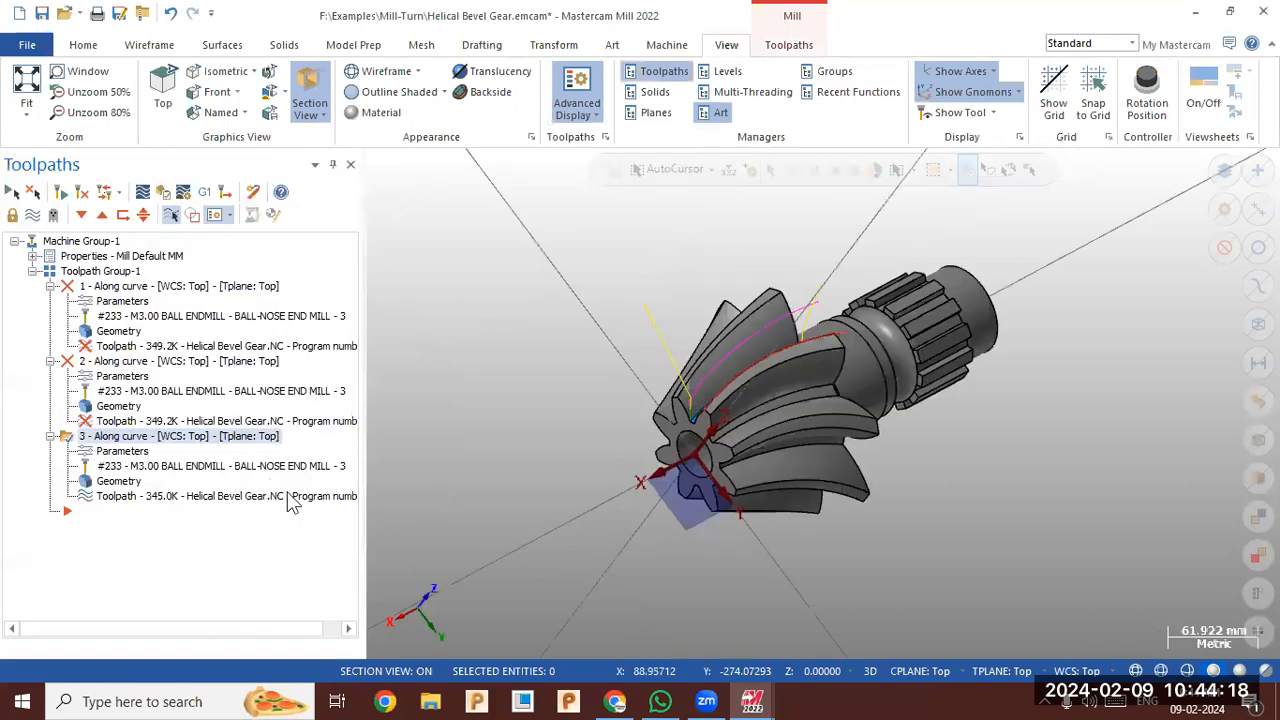
key(alt+t)
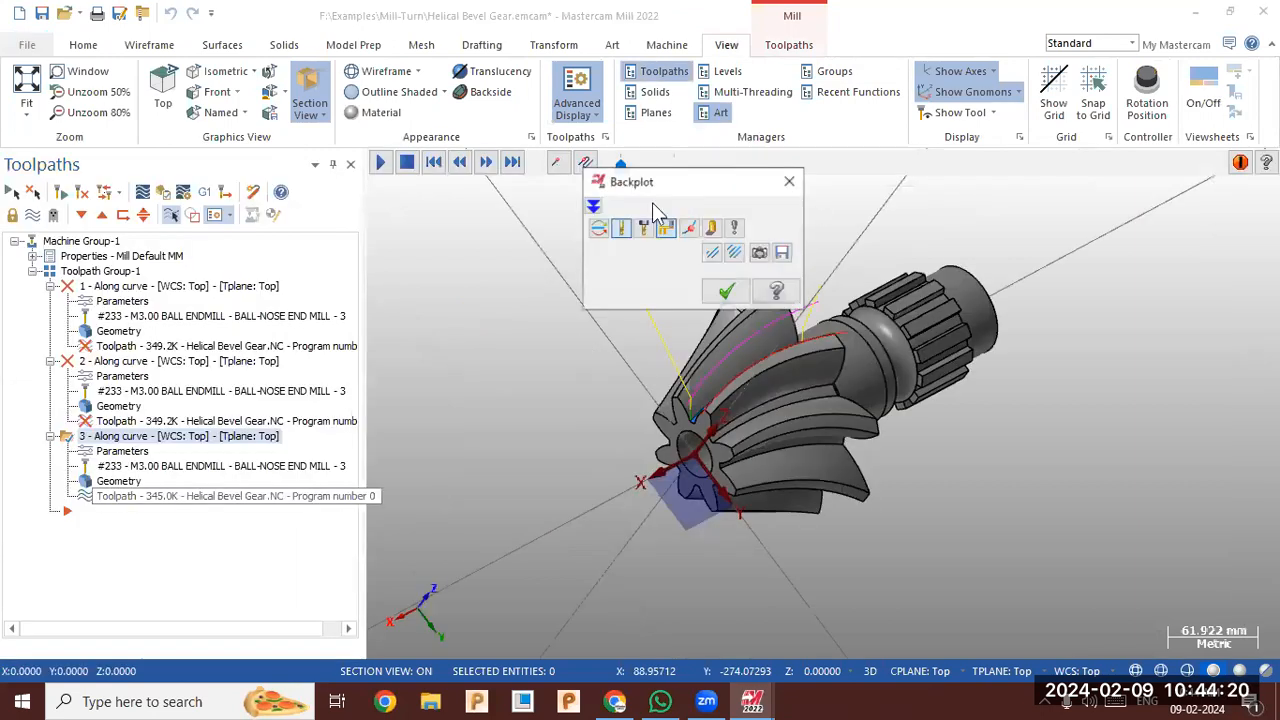
Fit the helical bevel gear's window back between the other two, hide its Toolpaths manager and move the Backplot dialogs aside
click(1228, 14)
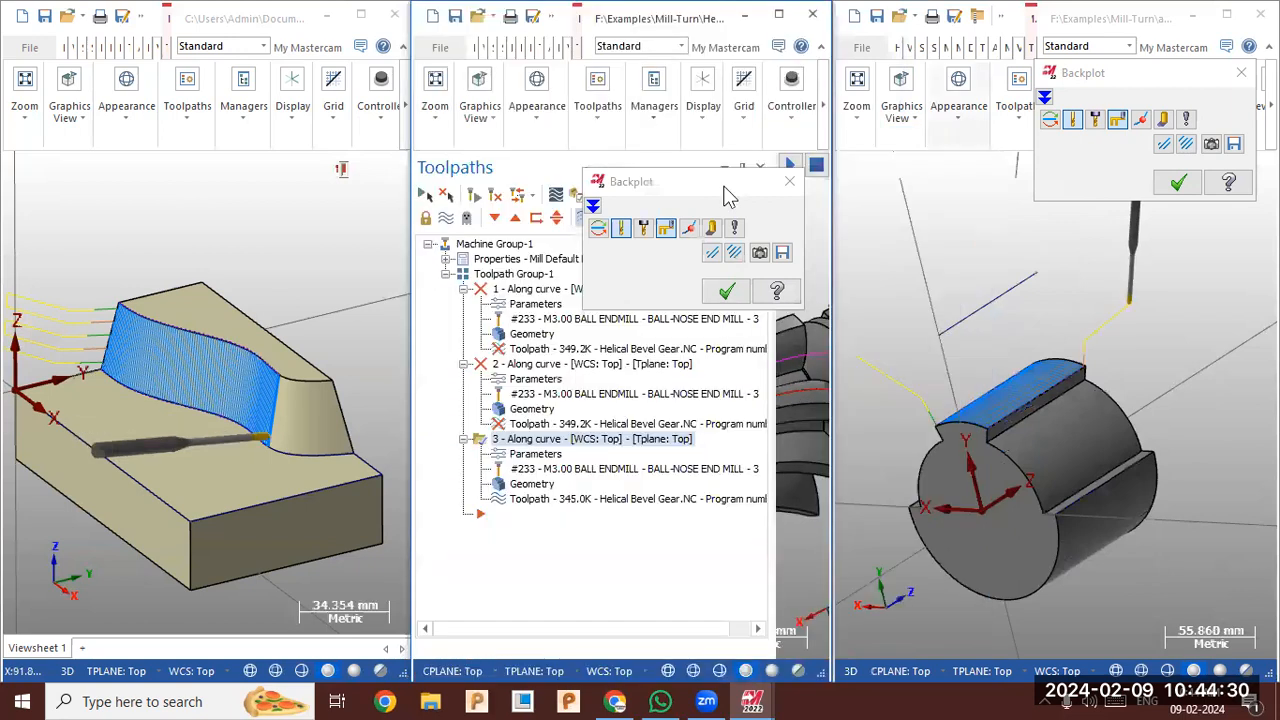
drag(725, 187, 956, 244)
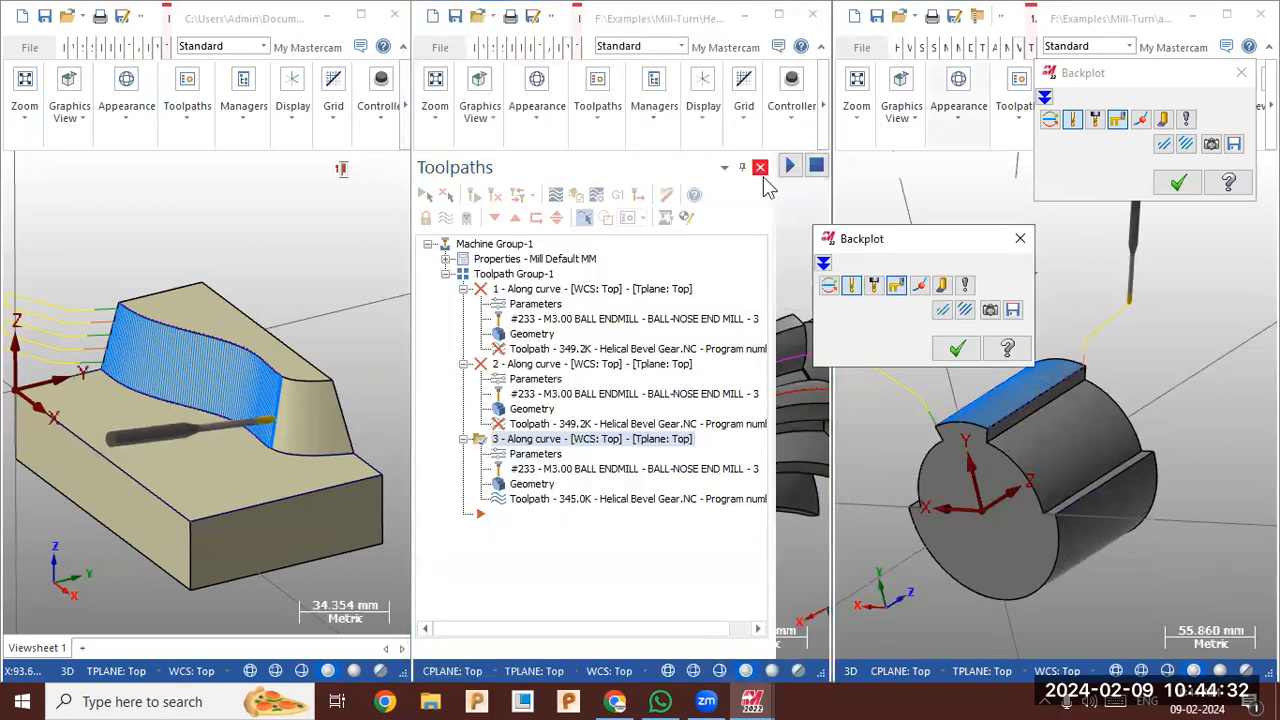
click(760, 167)
click(1140, 100)
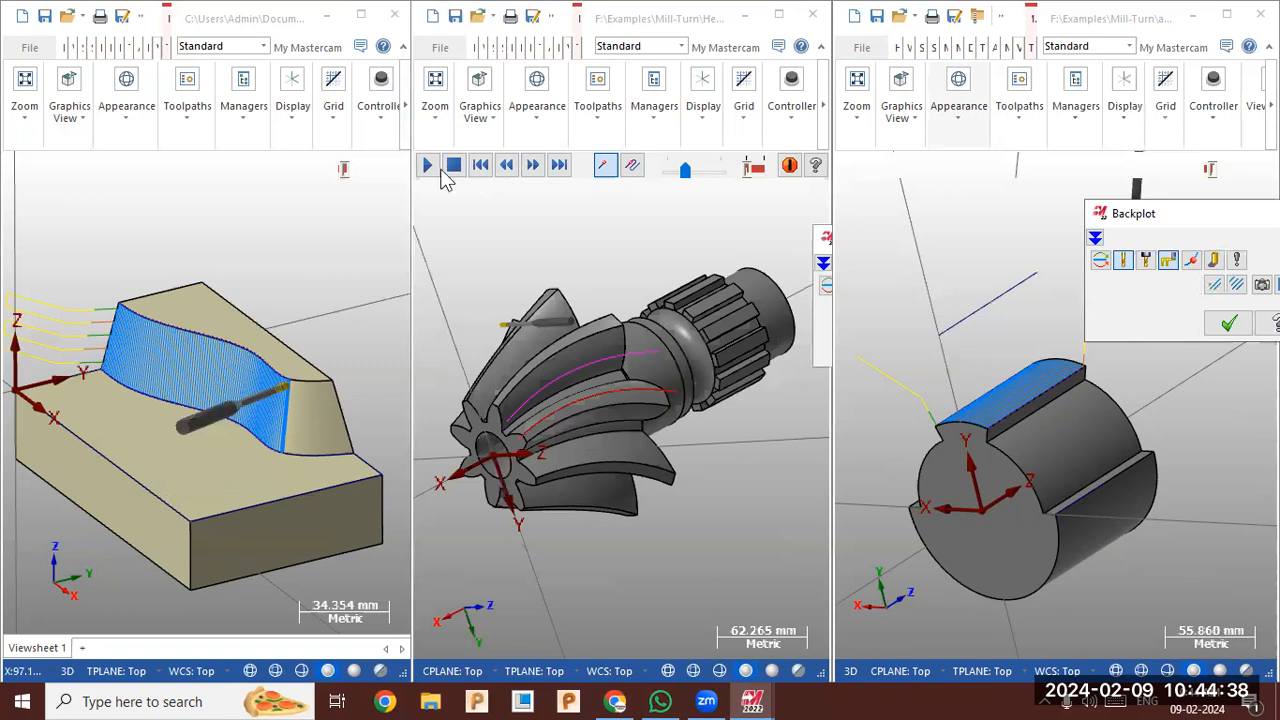
Replay the helical bevel gear's backplot from its start and adjust the playback speed to follow the tool motion
click(431, 168)
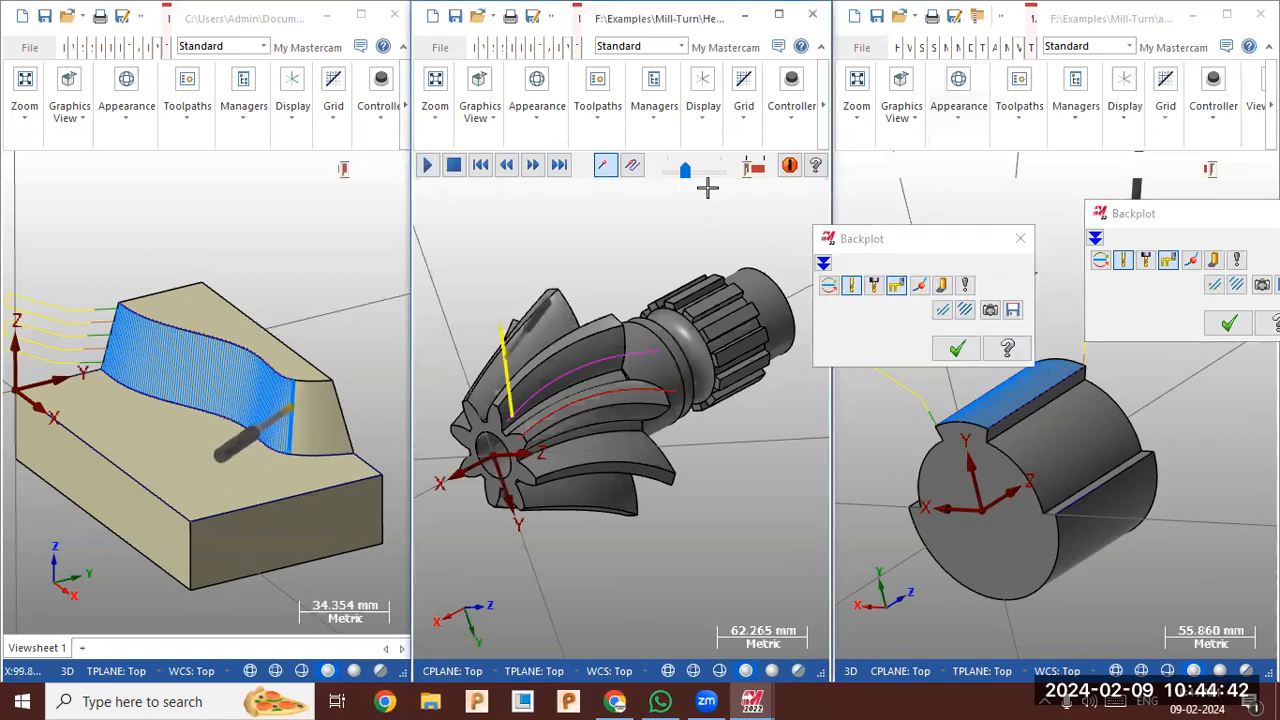
click(705, 176)
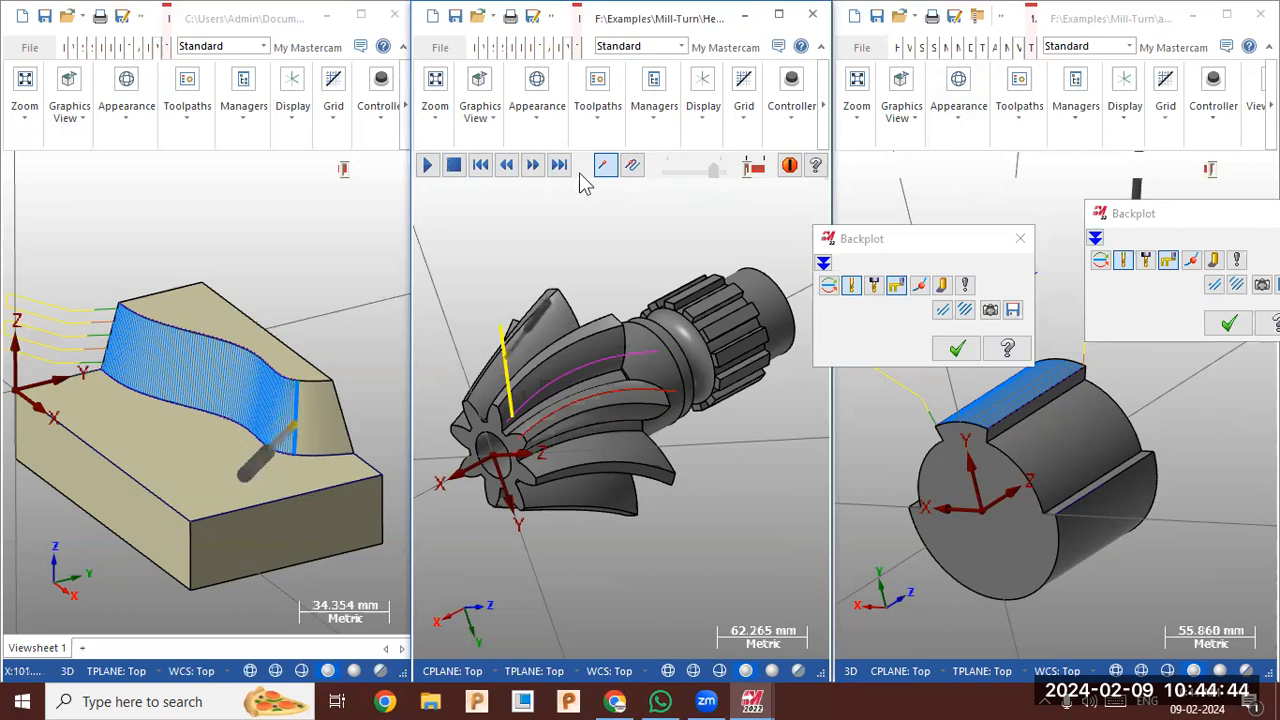
click(482, 168)
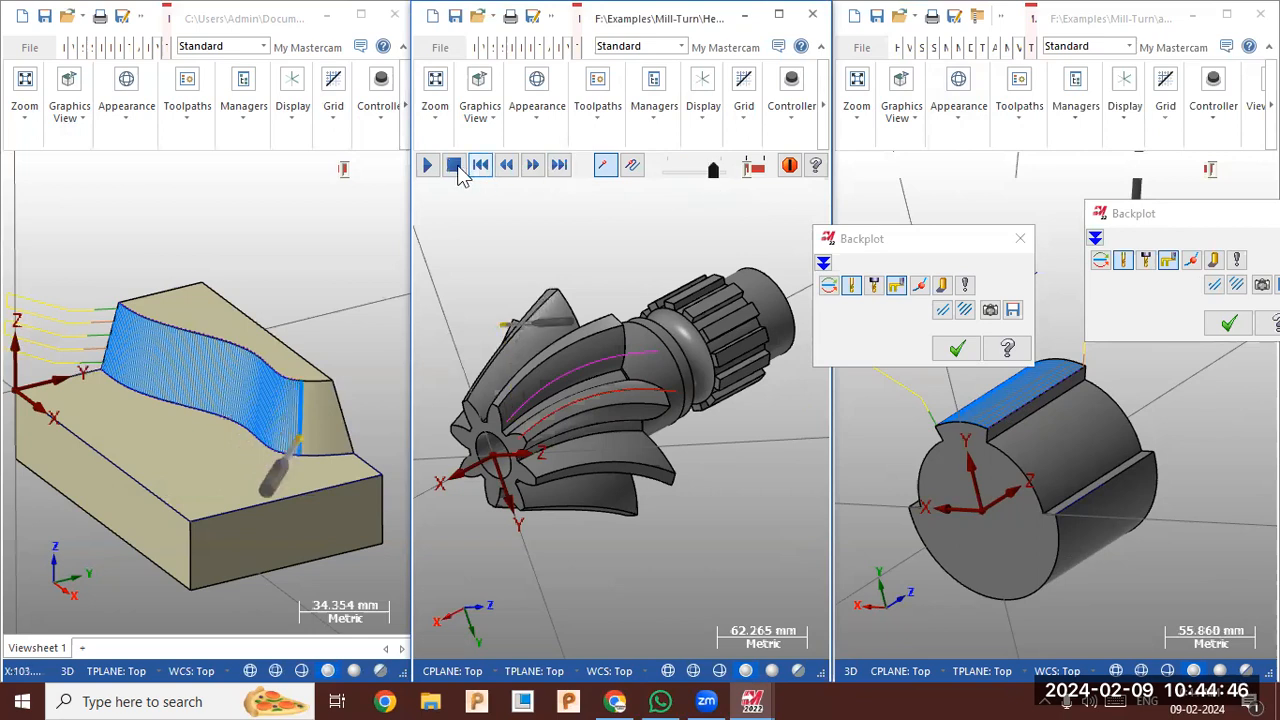
click(427, 167)
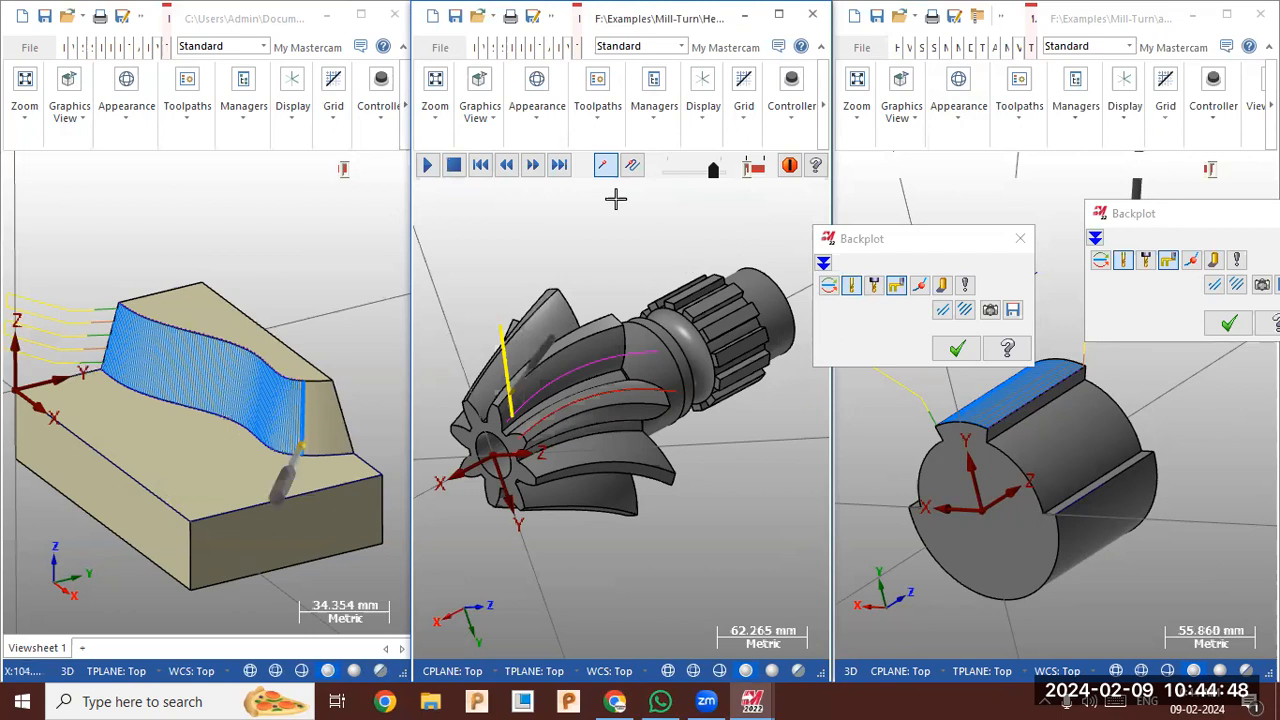
drag(704, 176, 677, 176)
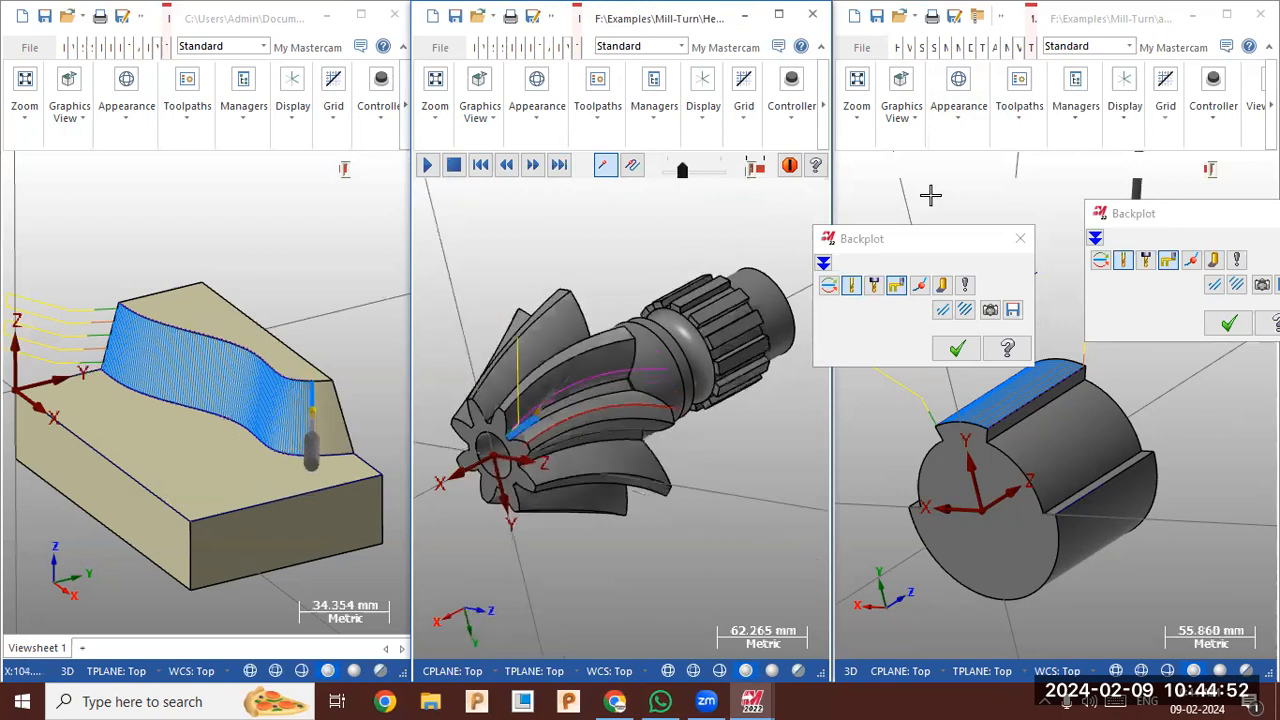
Maximize the cylindrical part's window and rewind its Along Curve backplot to the start
click(1128, 237)
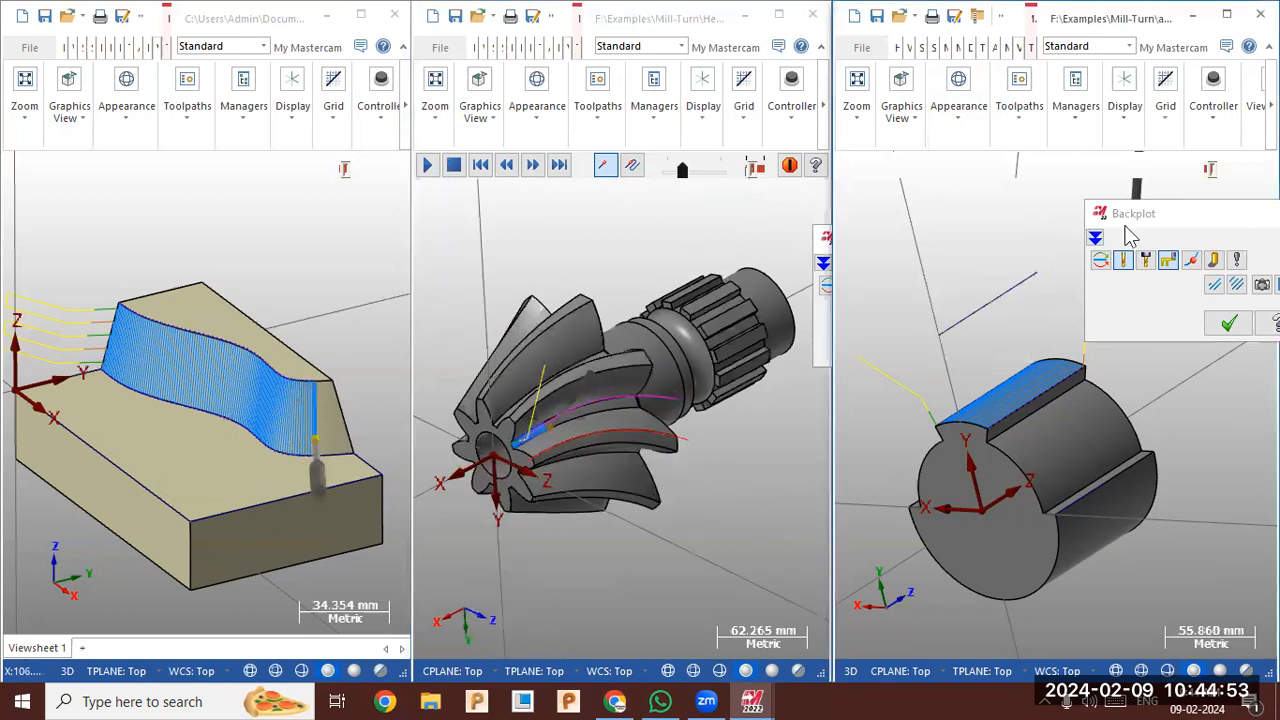
click(1220, 18)
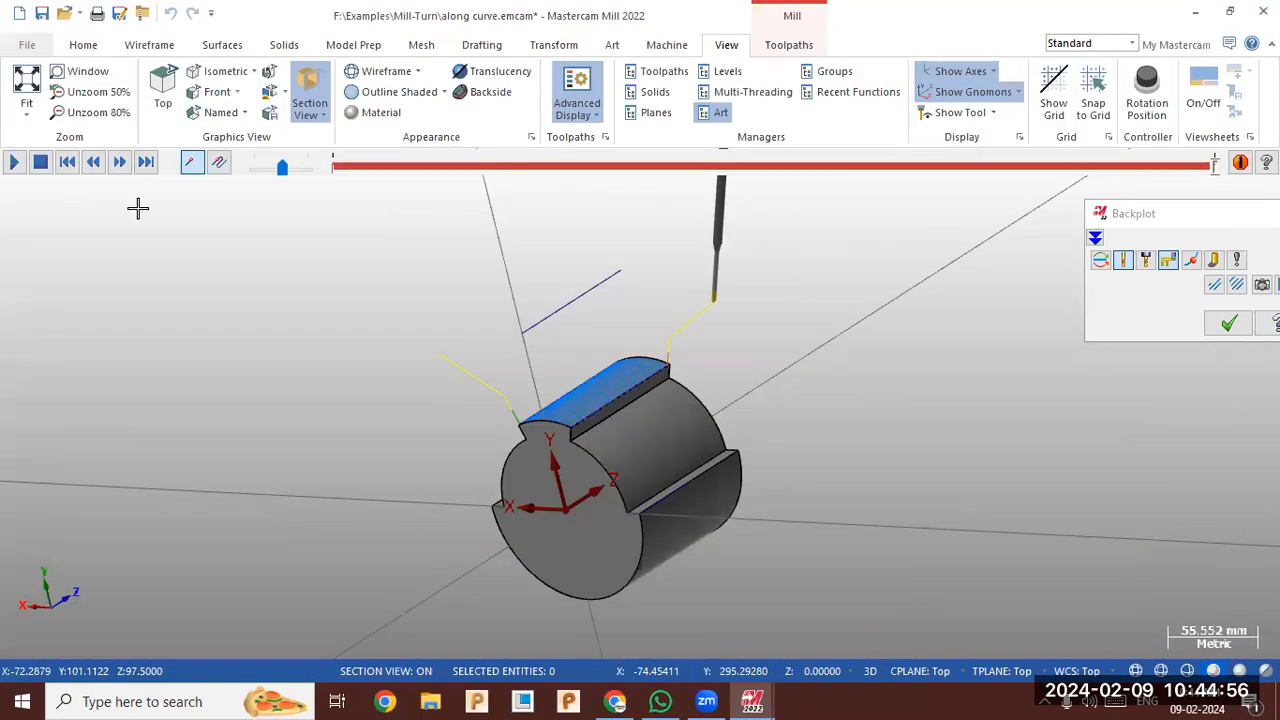
click(67, 162)
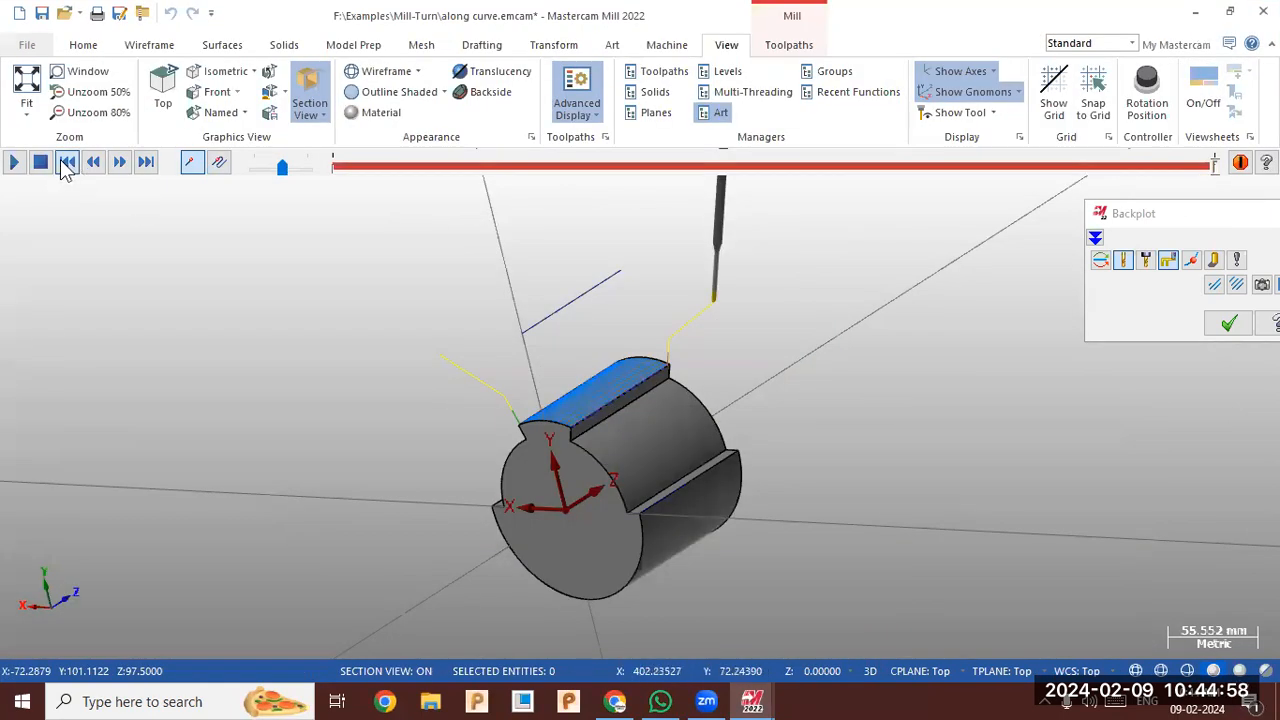
Fit the cylindrical part's window back into a narrow column beside the helical bevel gear and play its backplot
click(1222, 13)
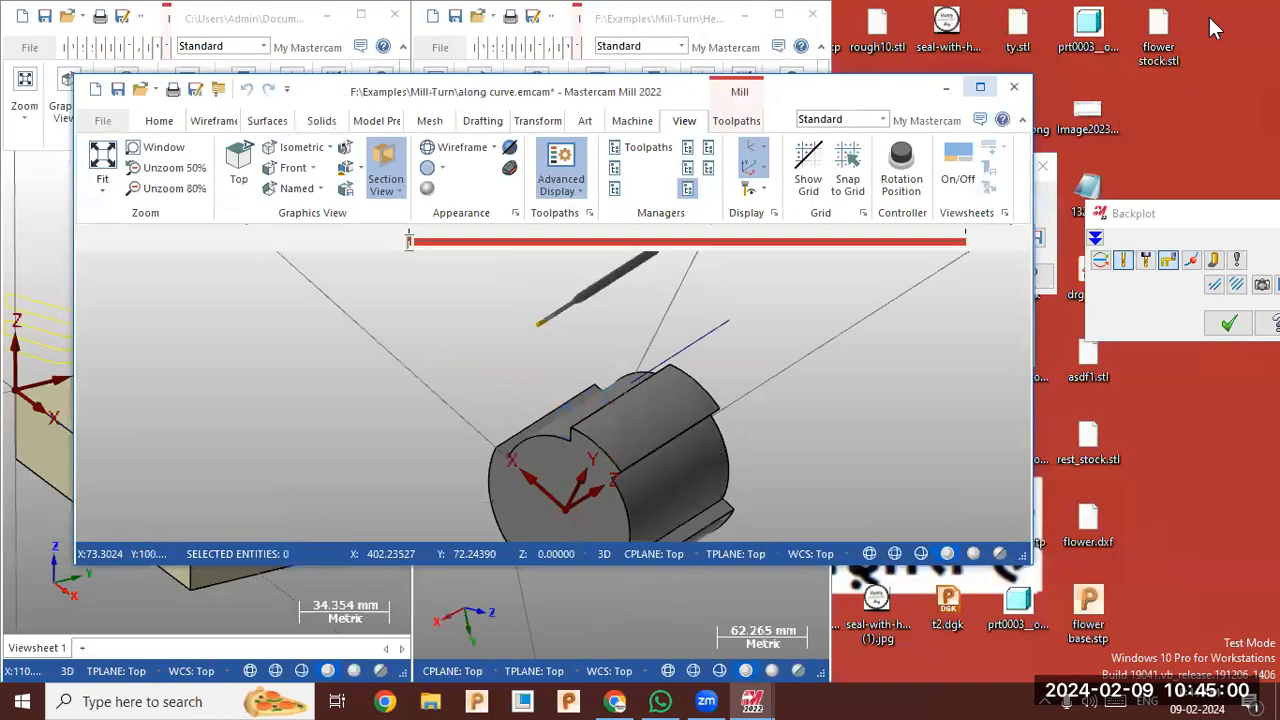
key(super+Right)
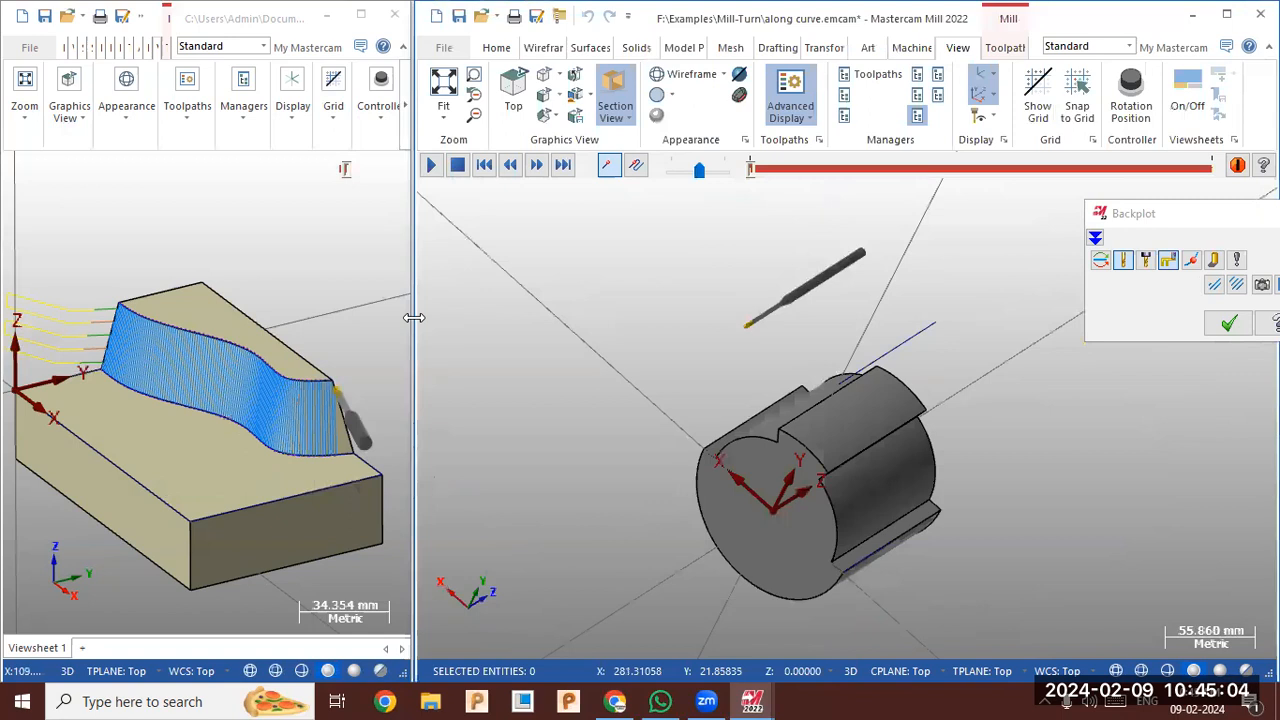
drag(414, 317, 825, 317)
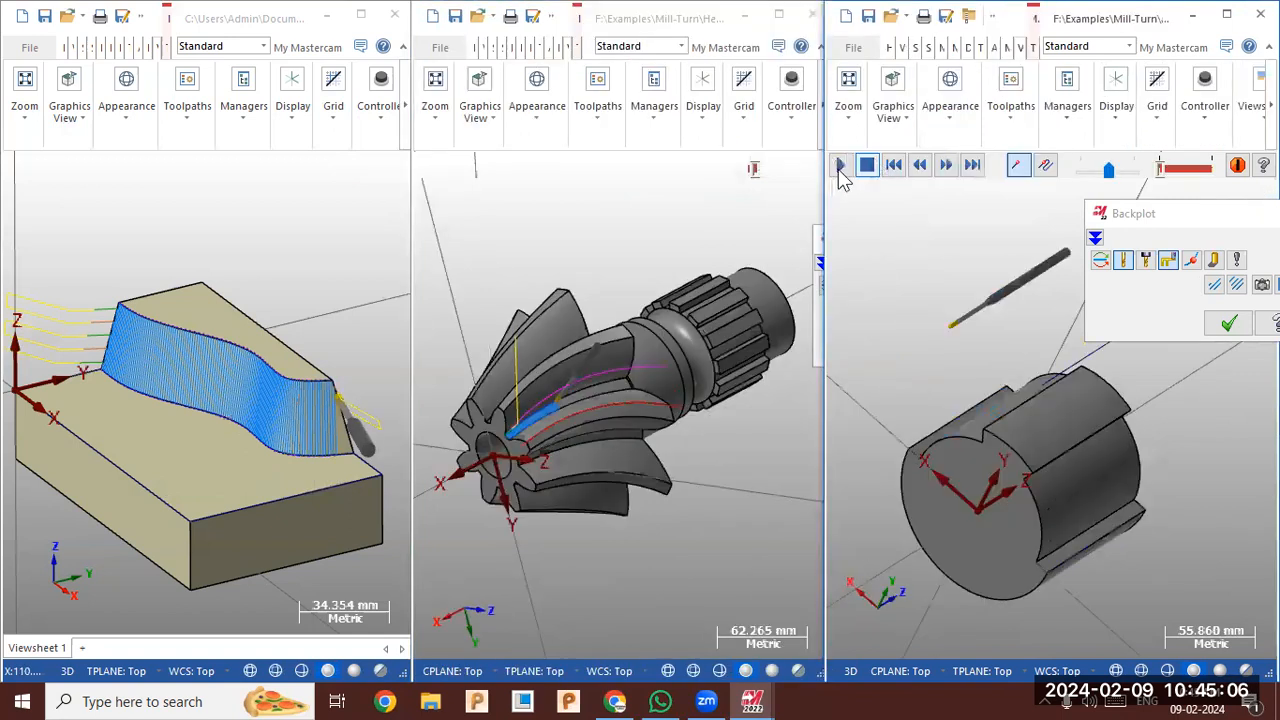
click(840, 170)
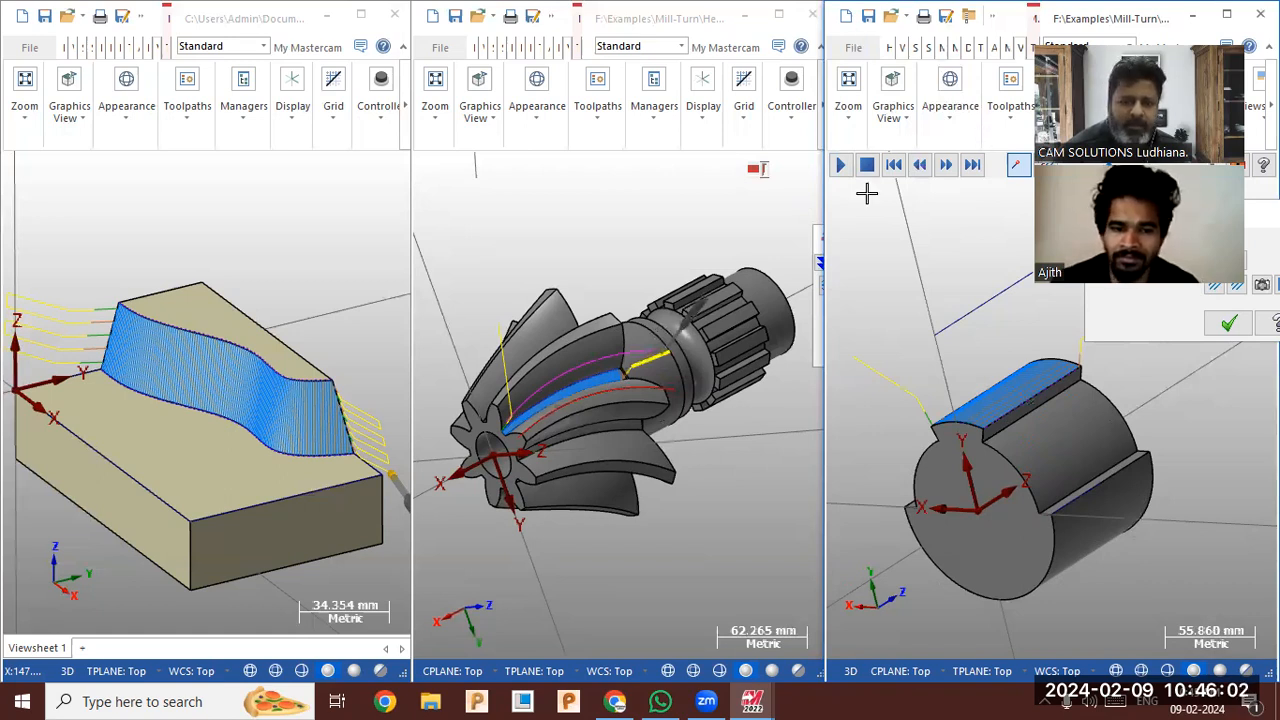
scroll(322, 372, down, 1)
middle_drag(314, 357, 380, 360)
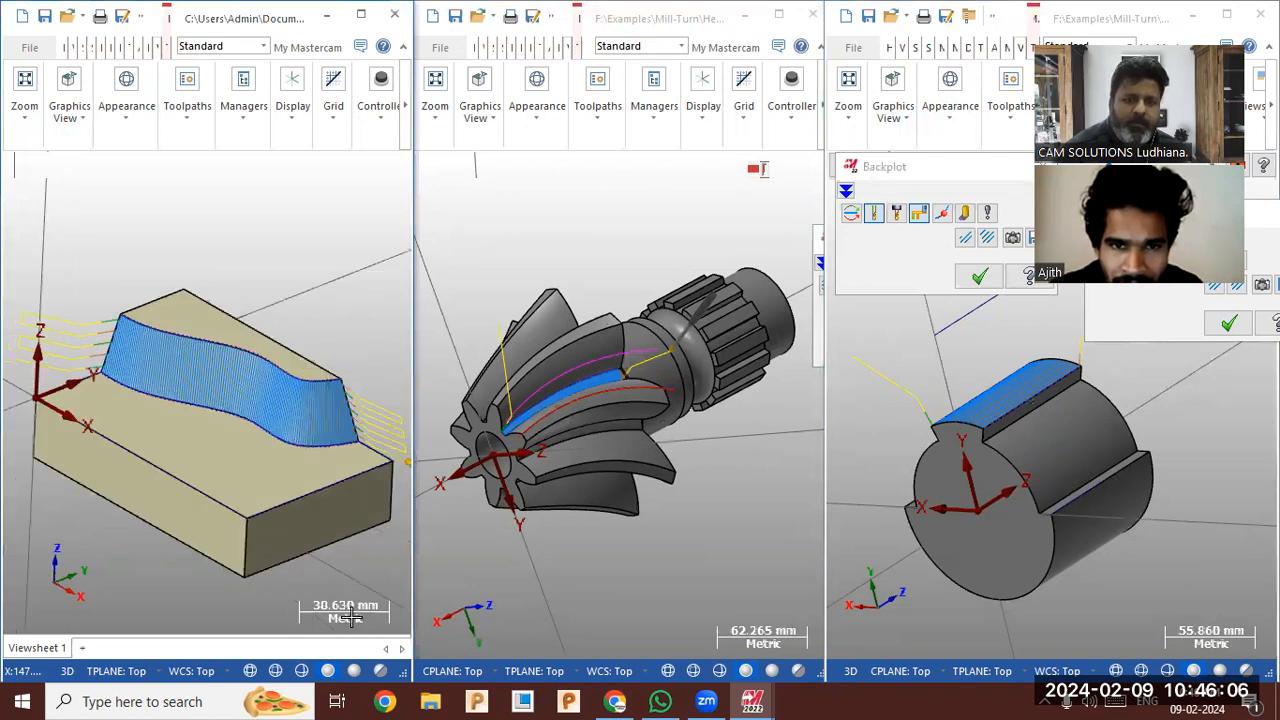